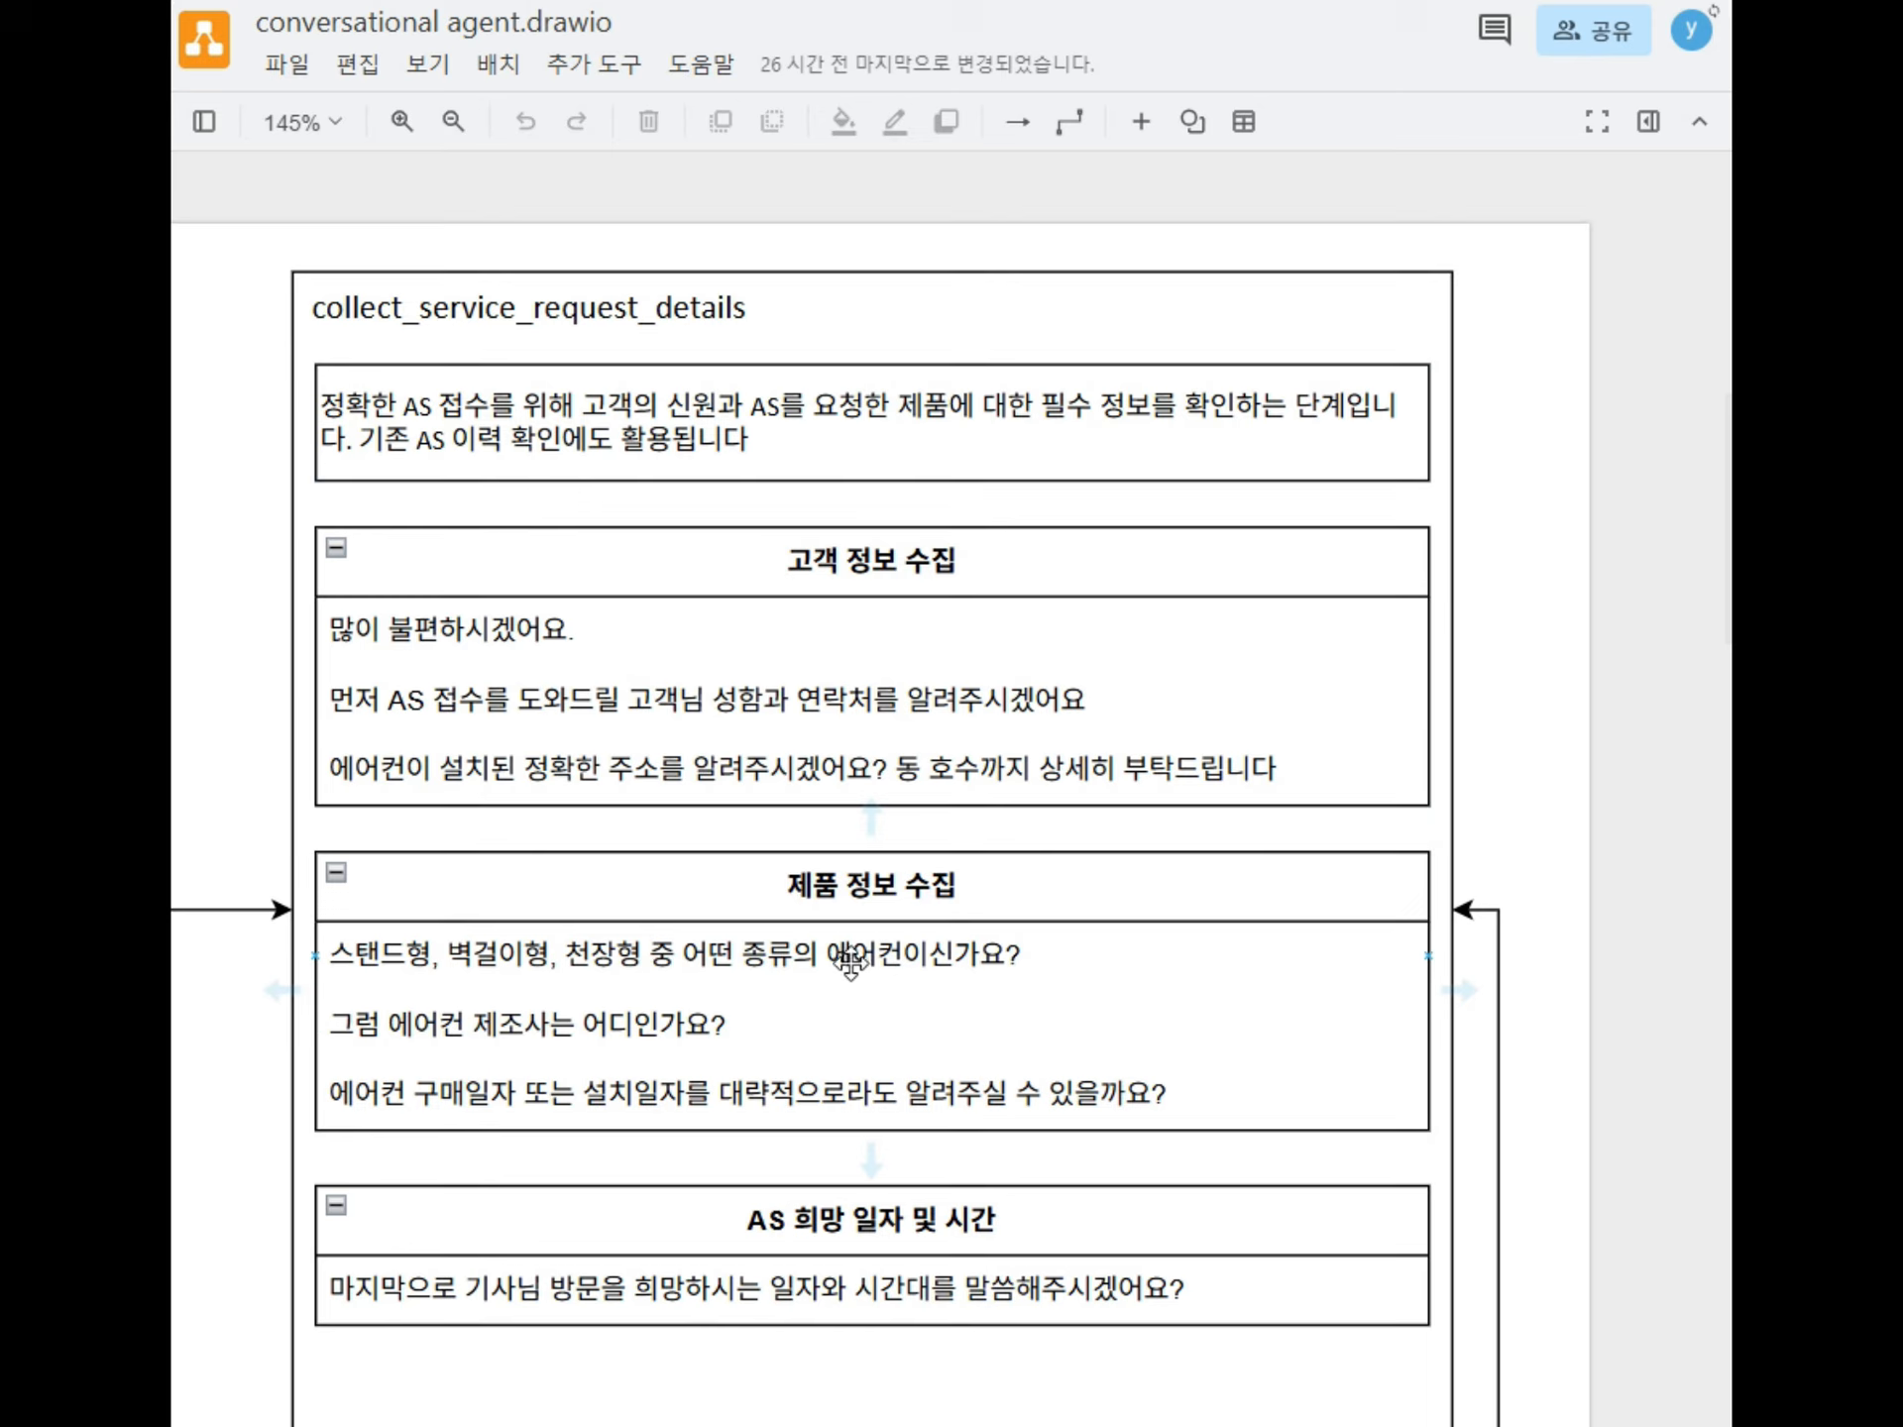
click(871, 1219)
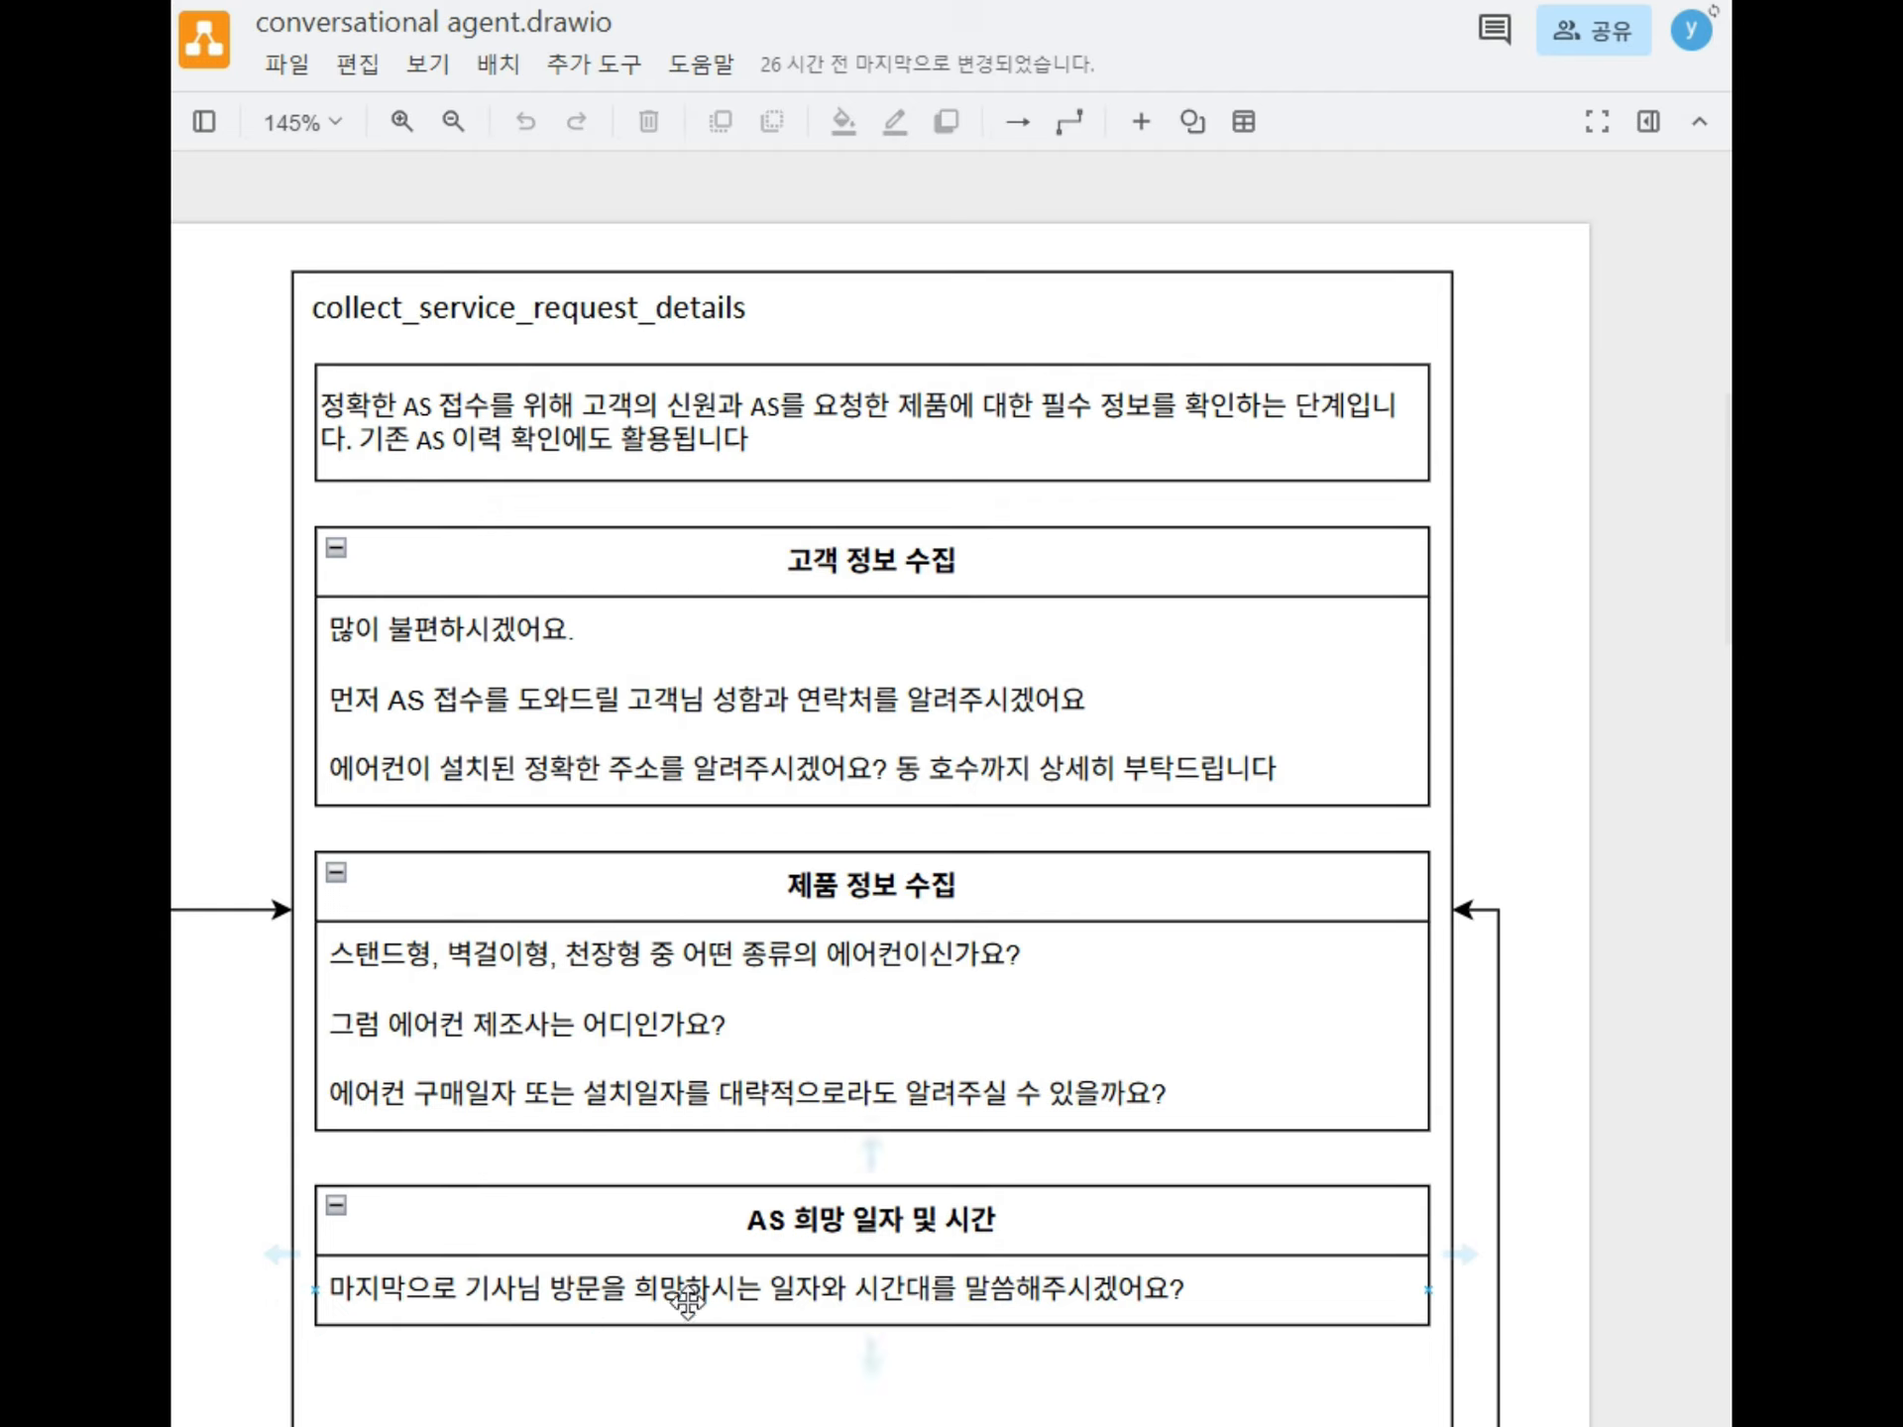
click(853, 1318)
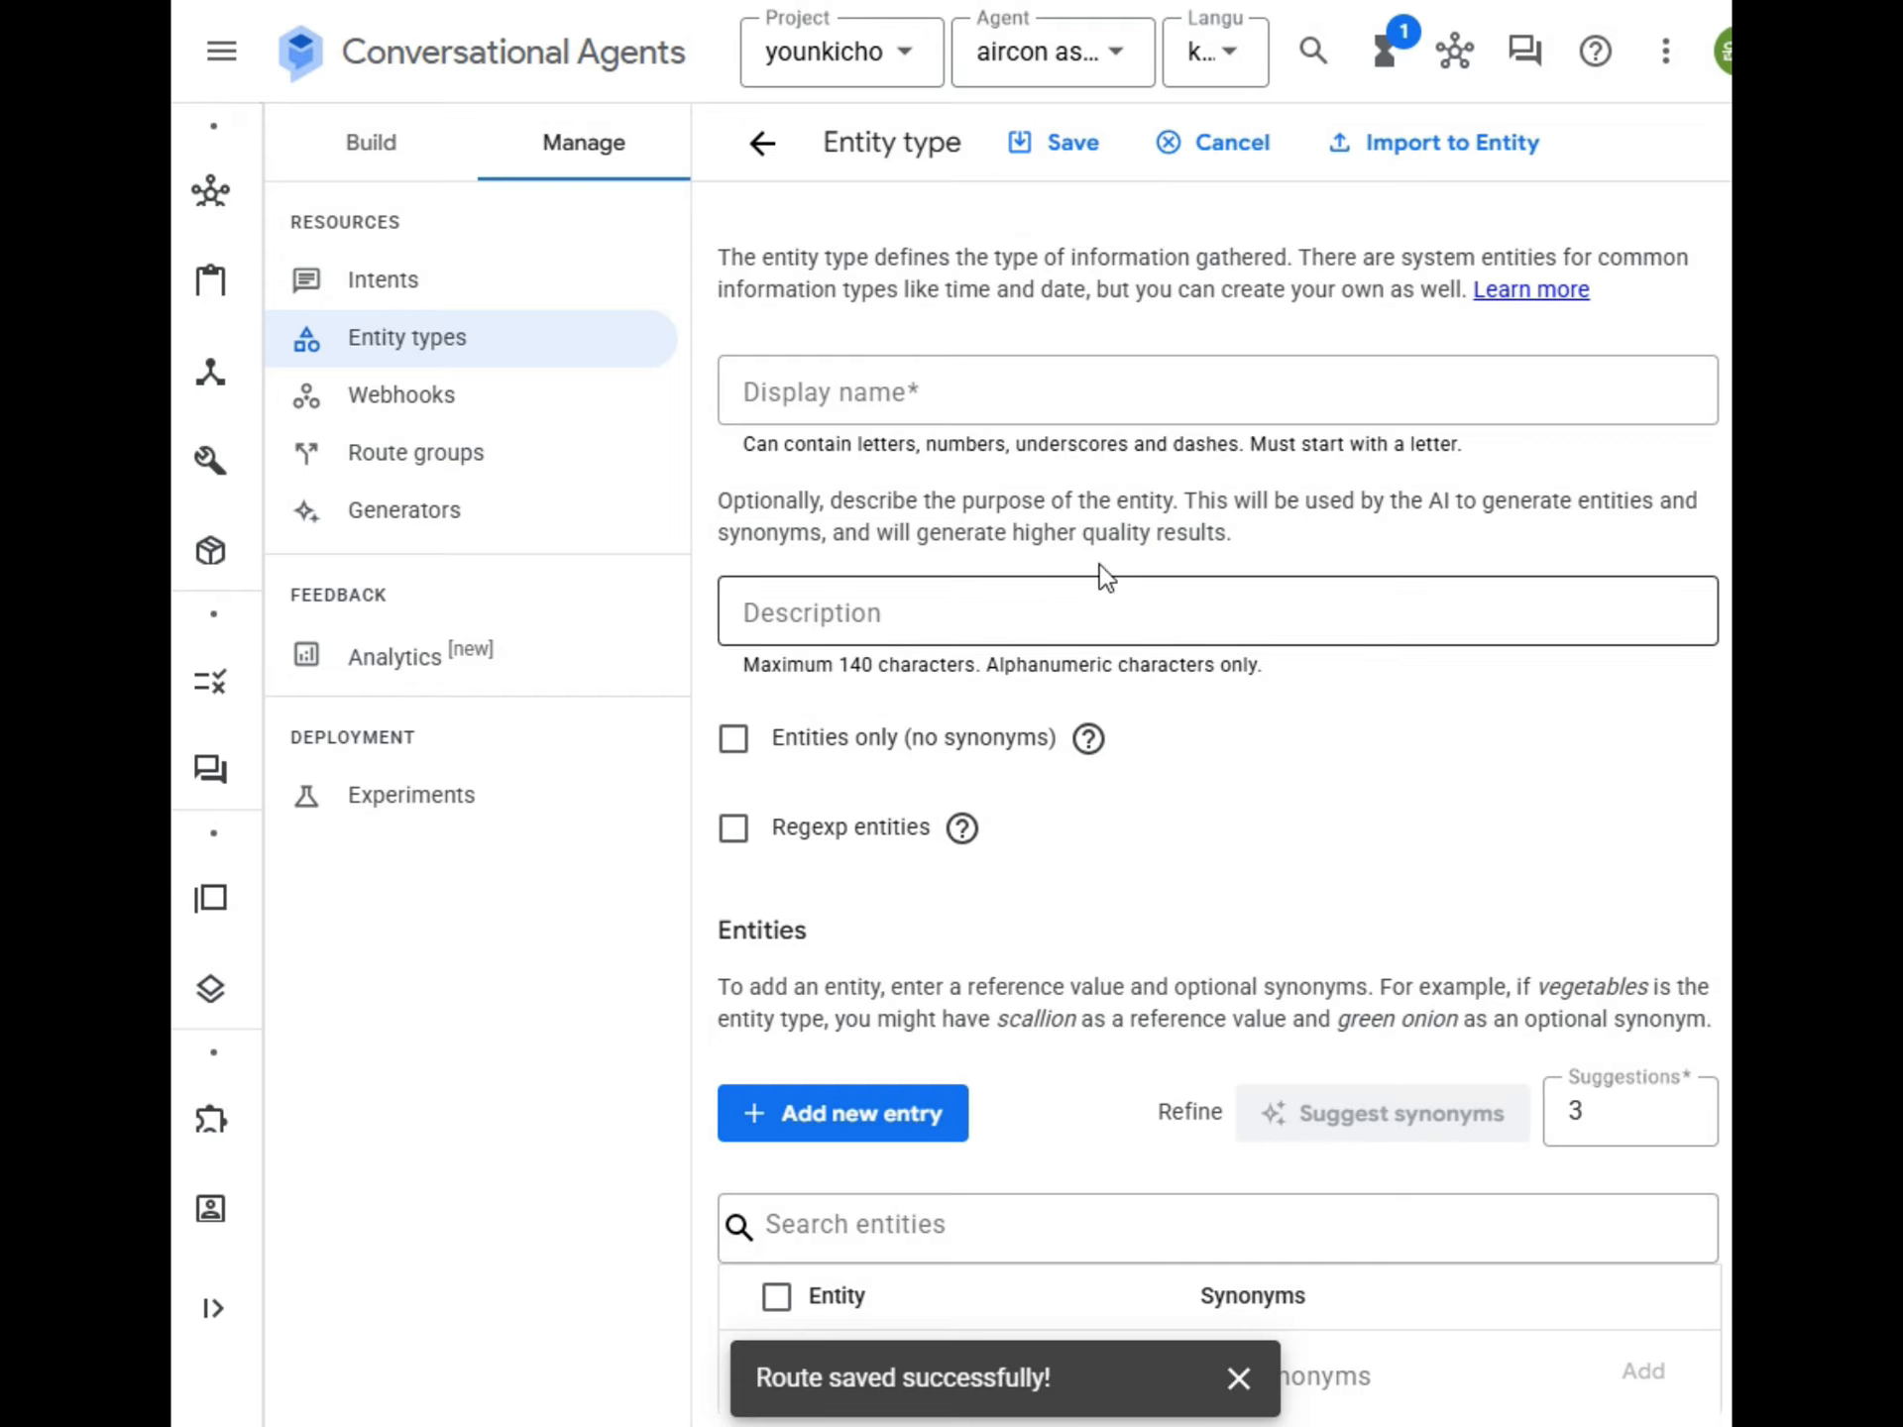
Return to the build view of the Default Start Flow in Conversational Agents and open the collect service request page.
click(394, 142)
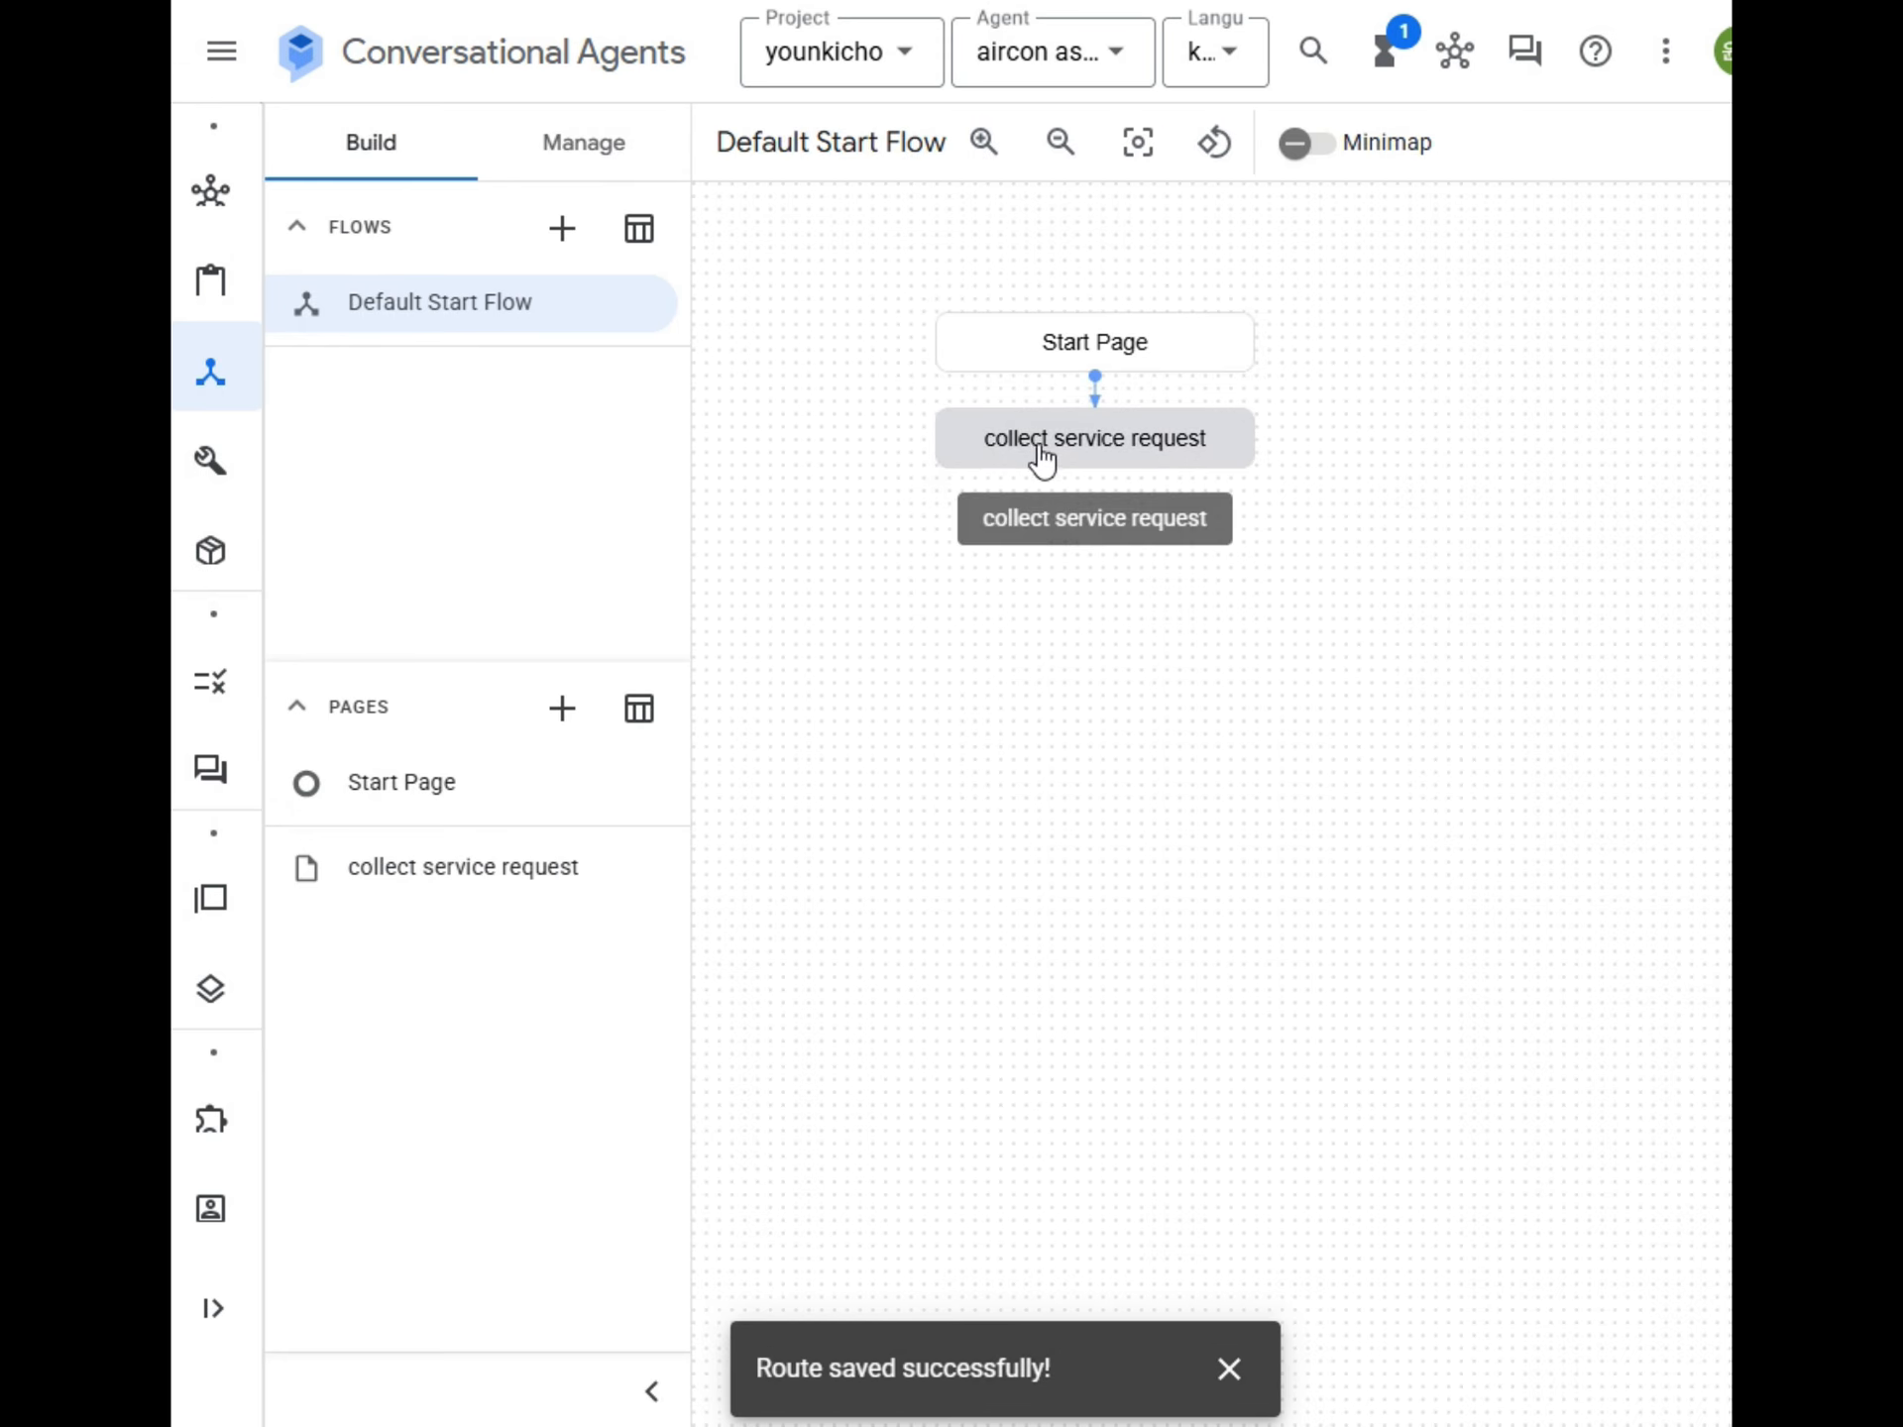
click(1098, 347)
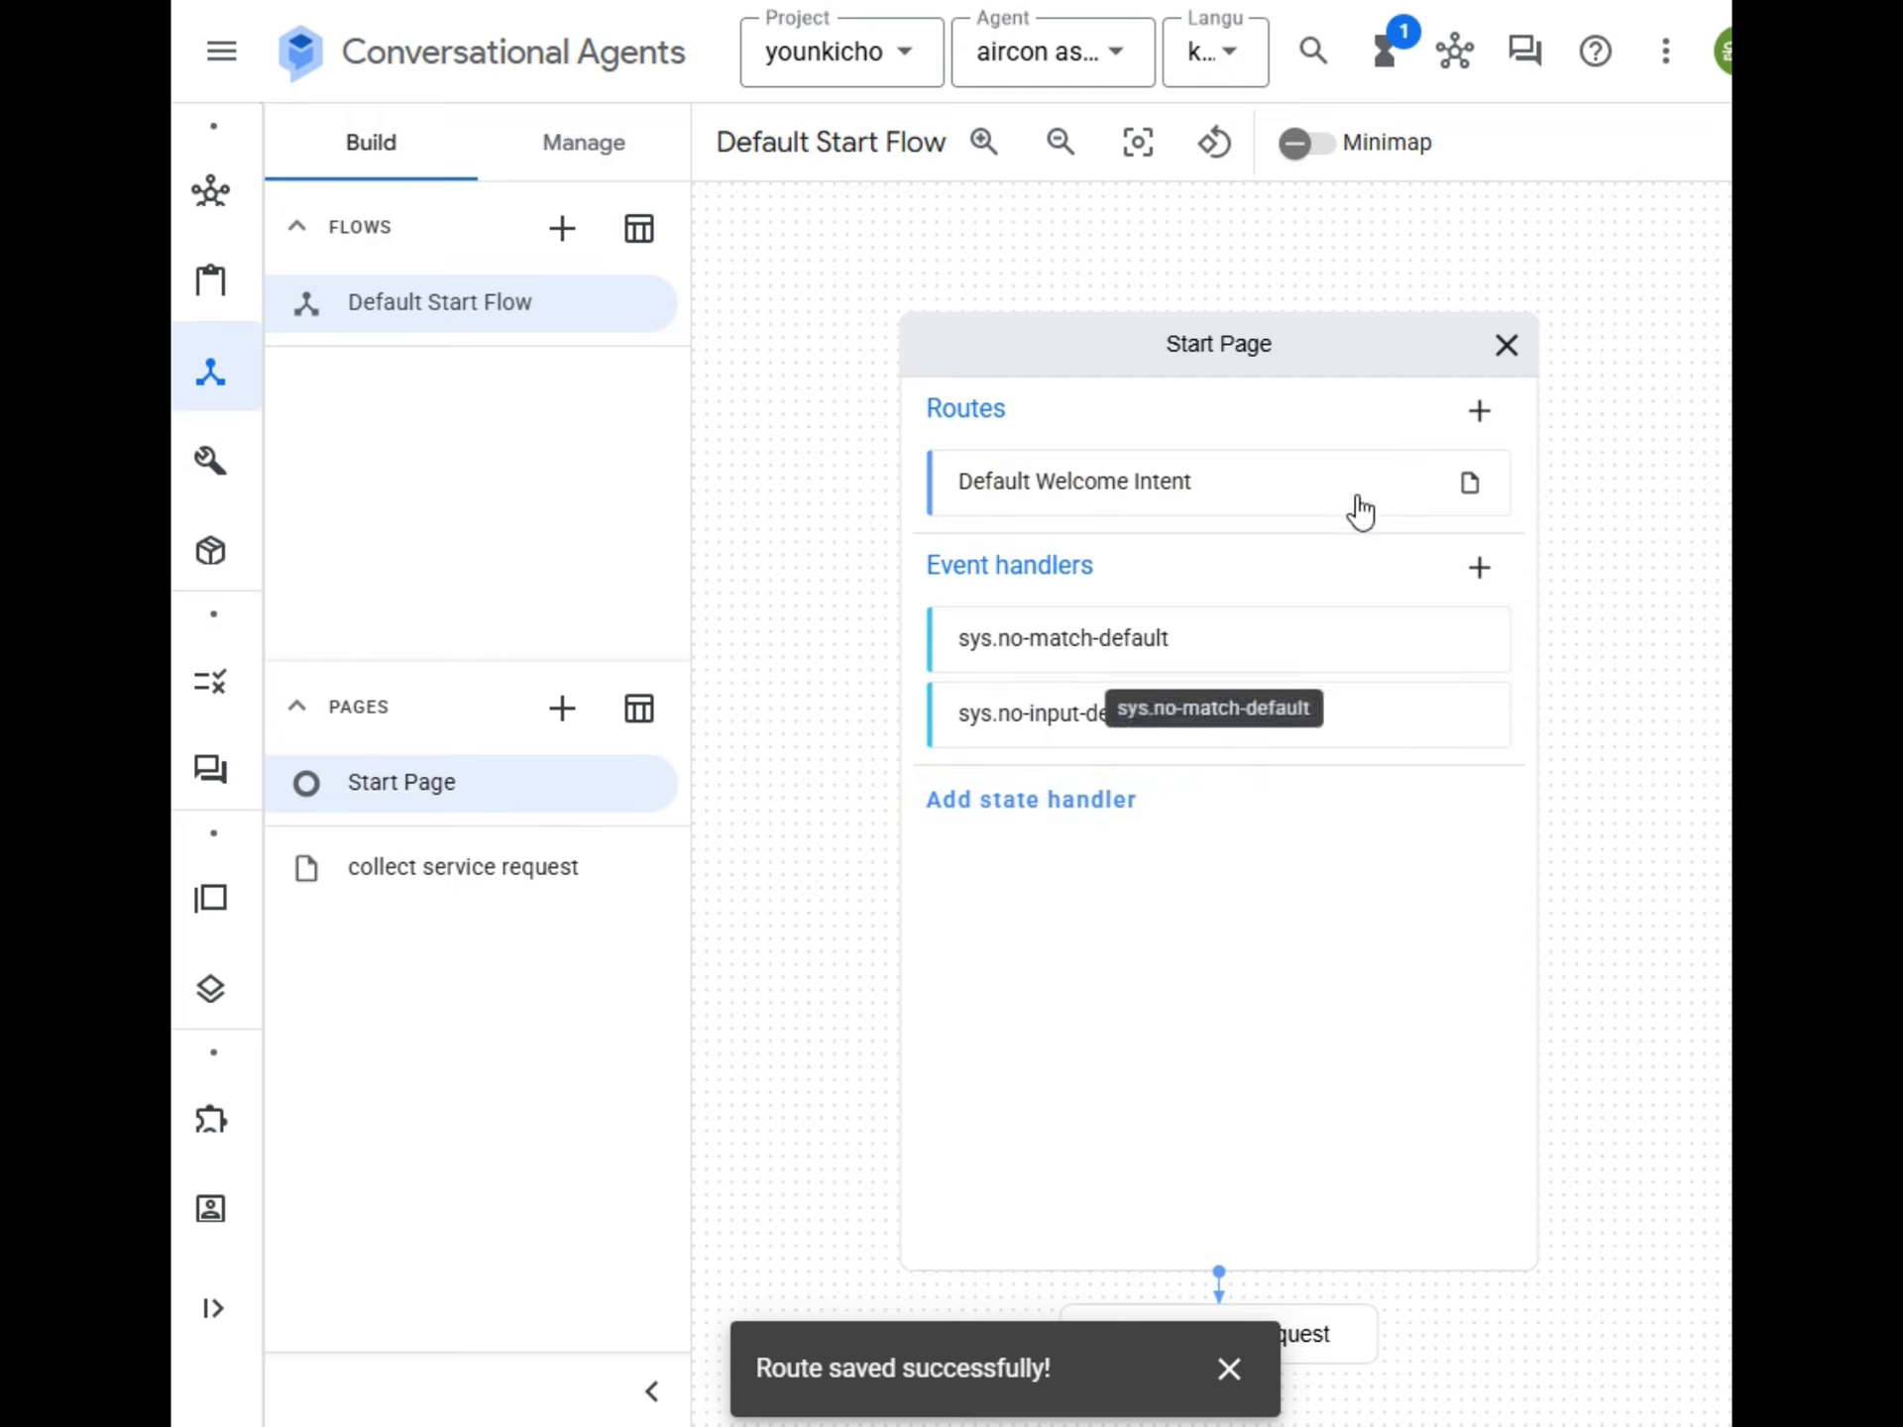
click(1505, 346)
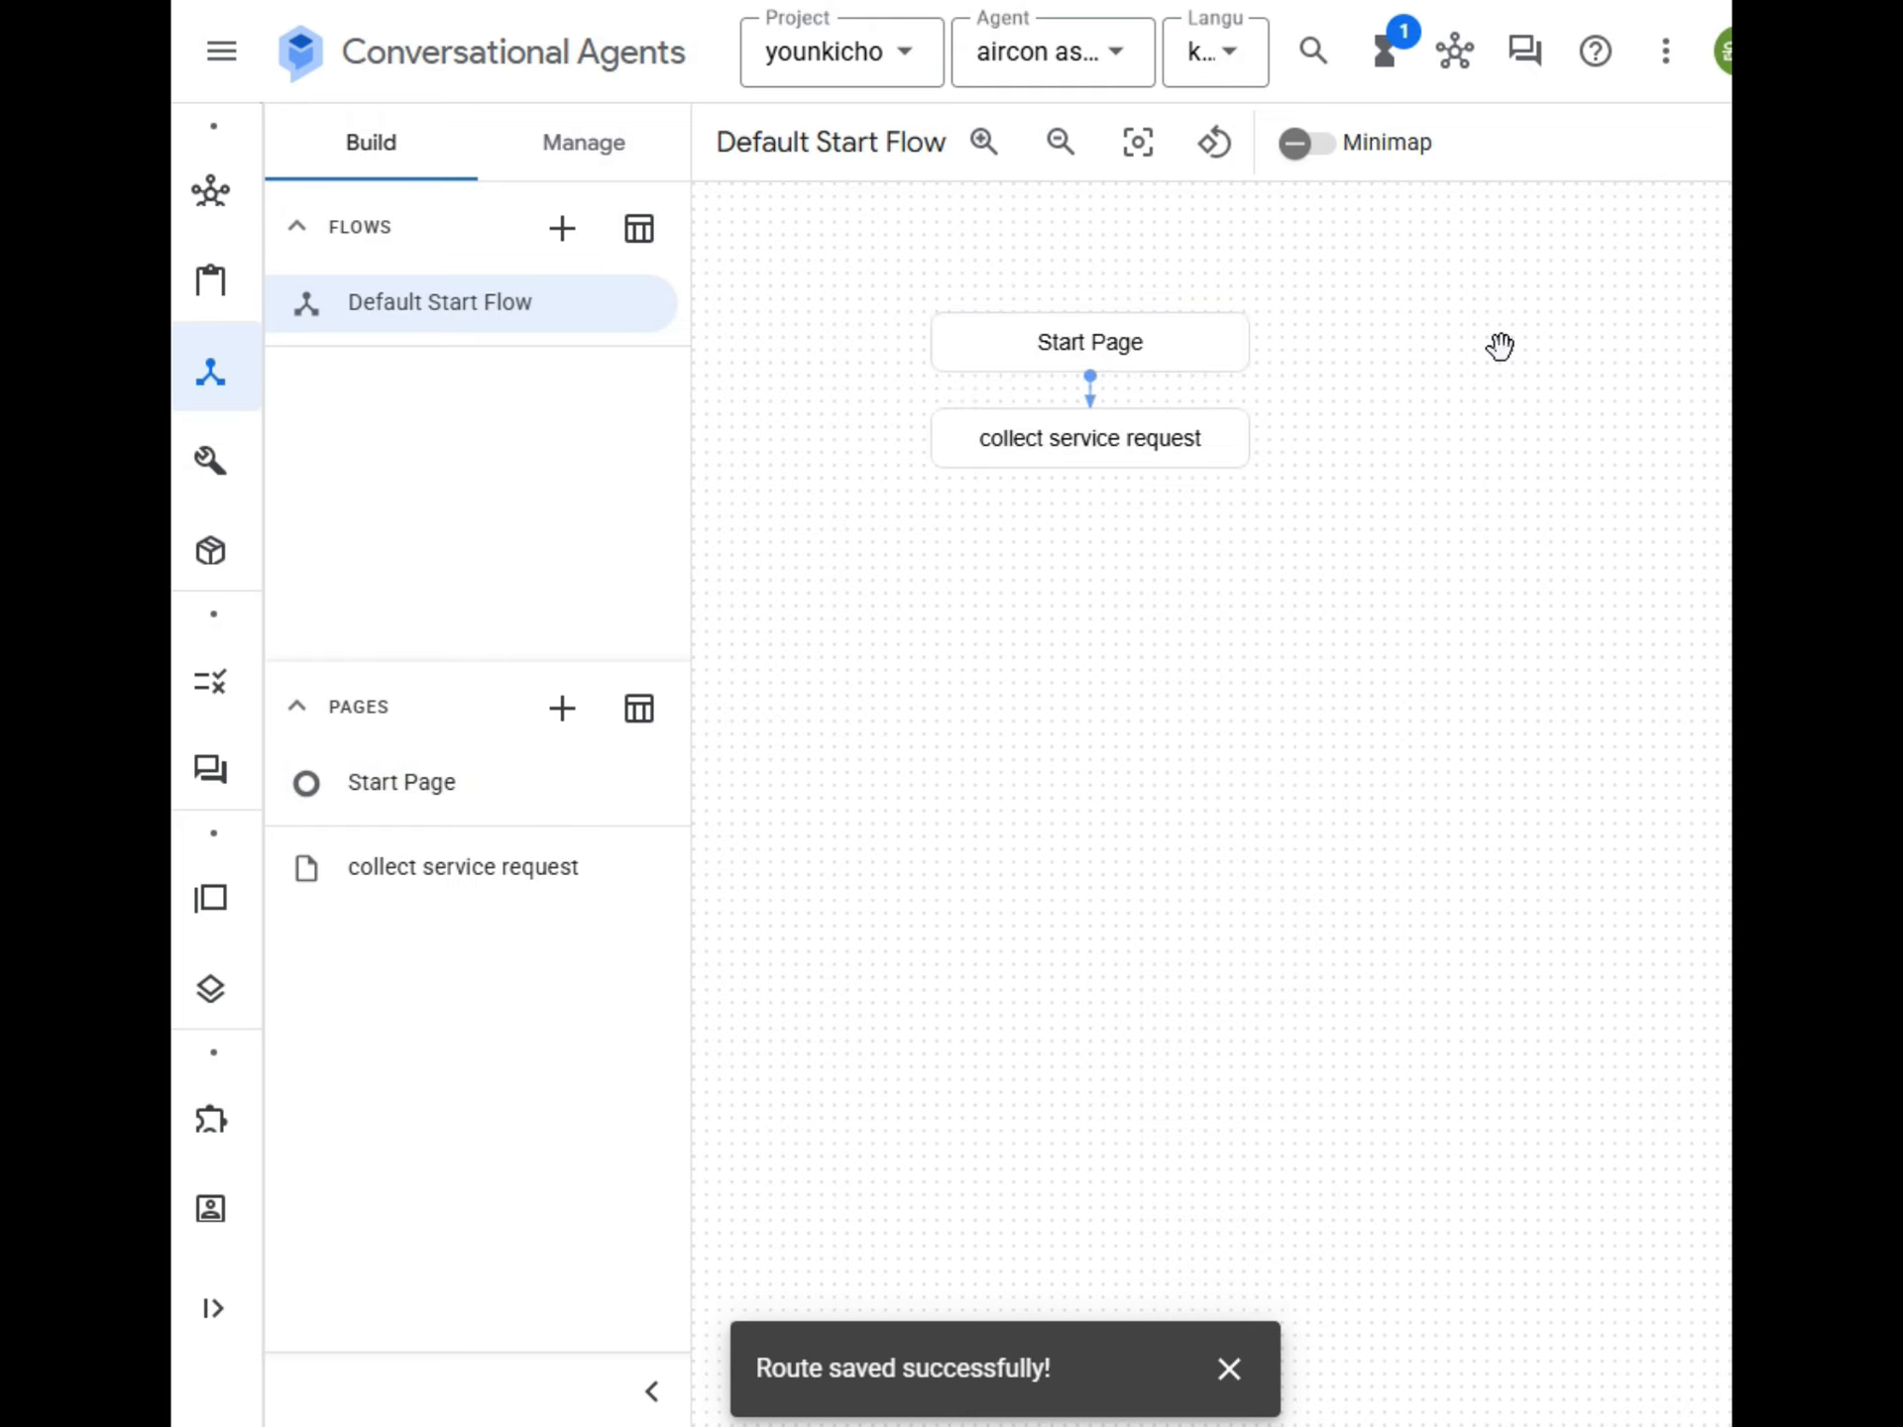
click(1125, 446)
Switch to the draw.io diagram and copy the explanatory text under the collect_service_request_details heading.
click(1036, 507)
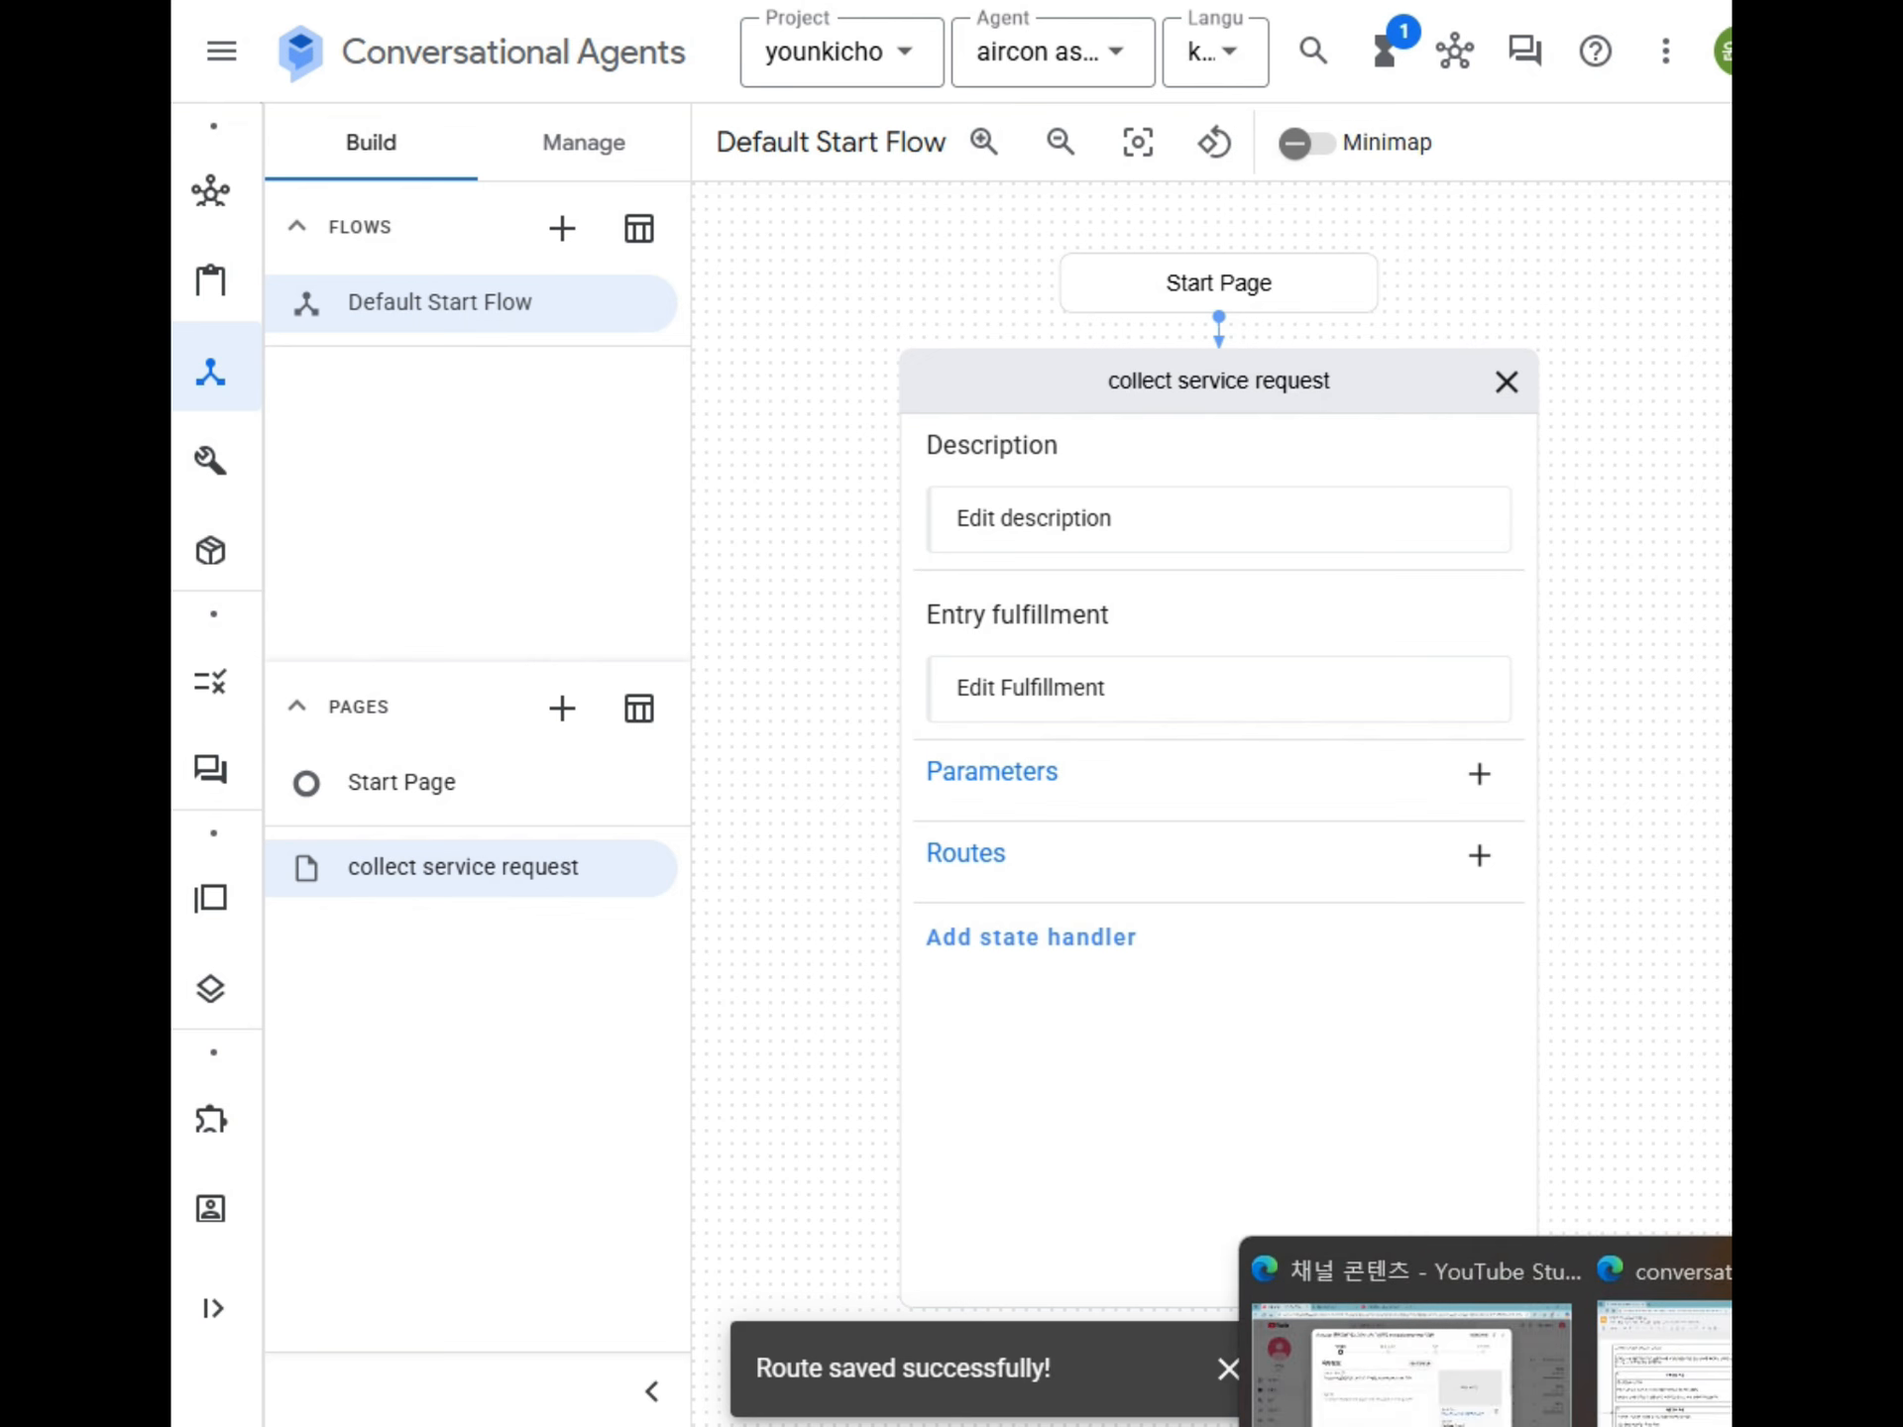
click(1712, 1412)
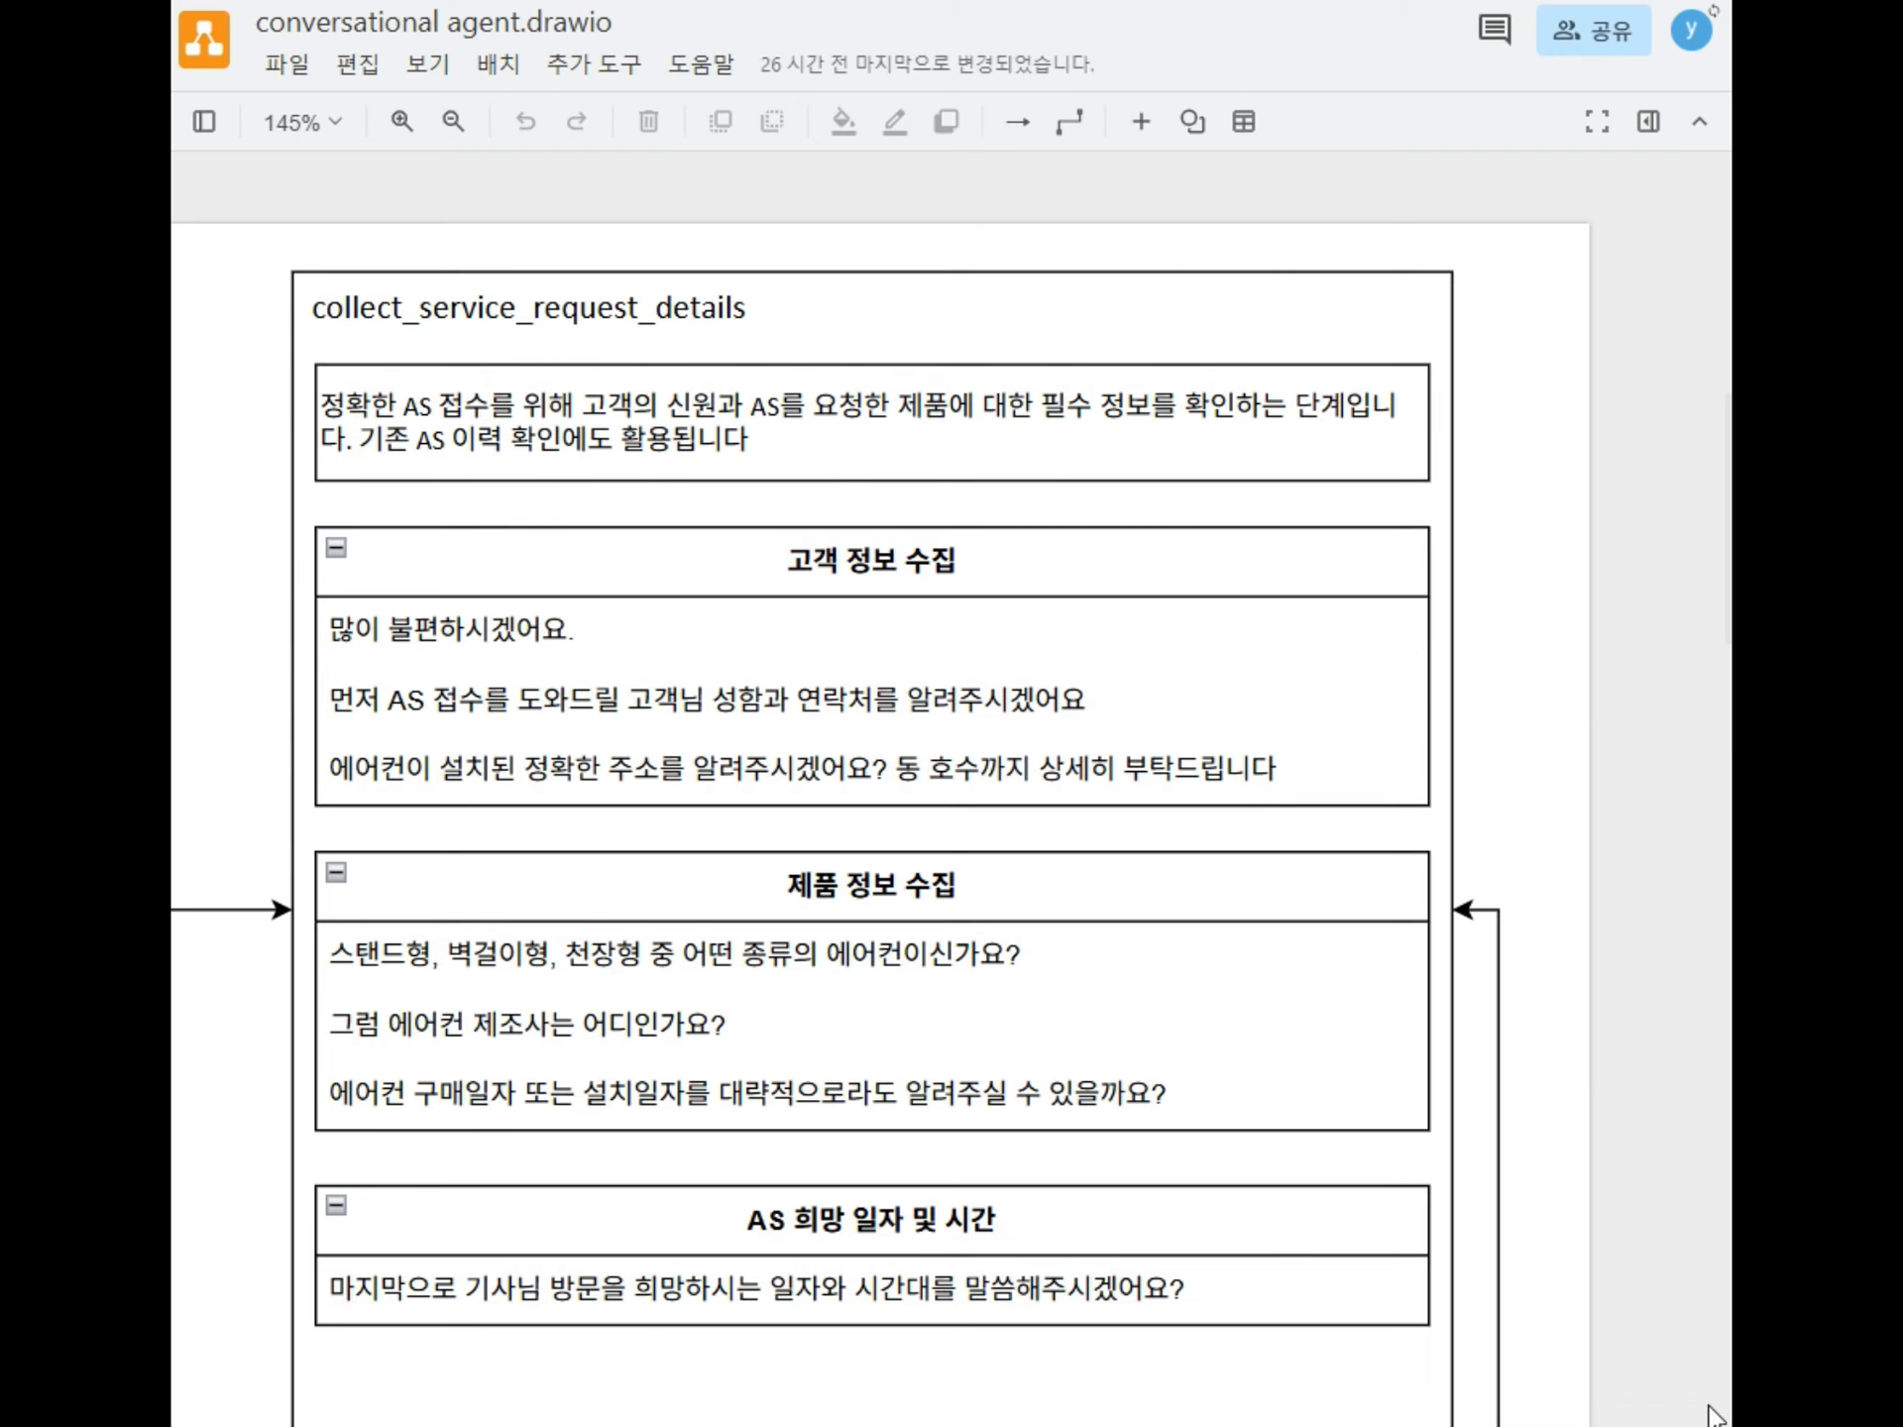
double_click(758, 431)
key(ctrl+c)
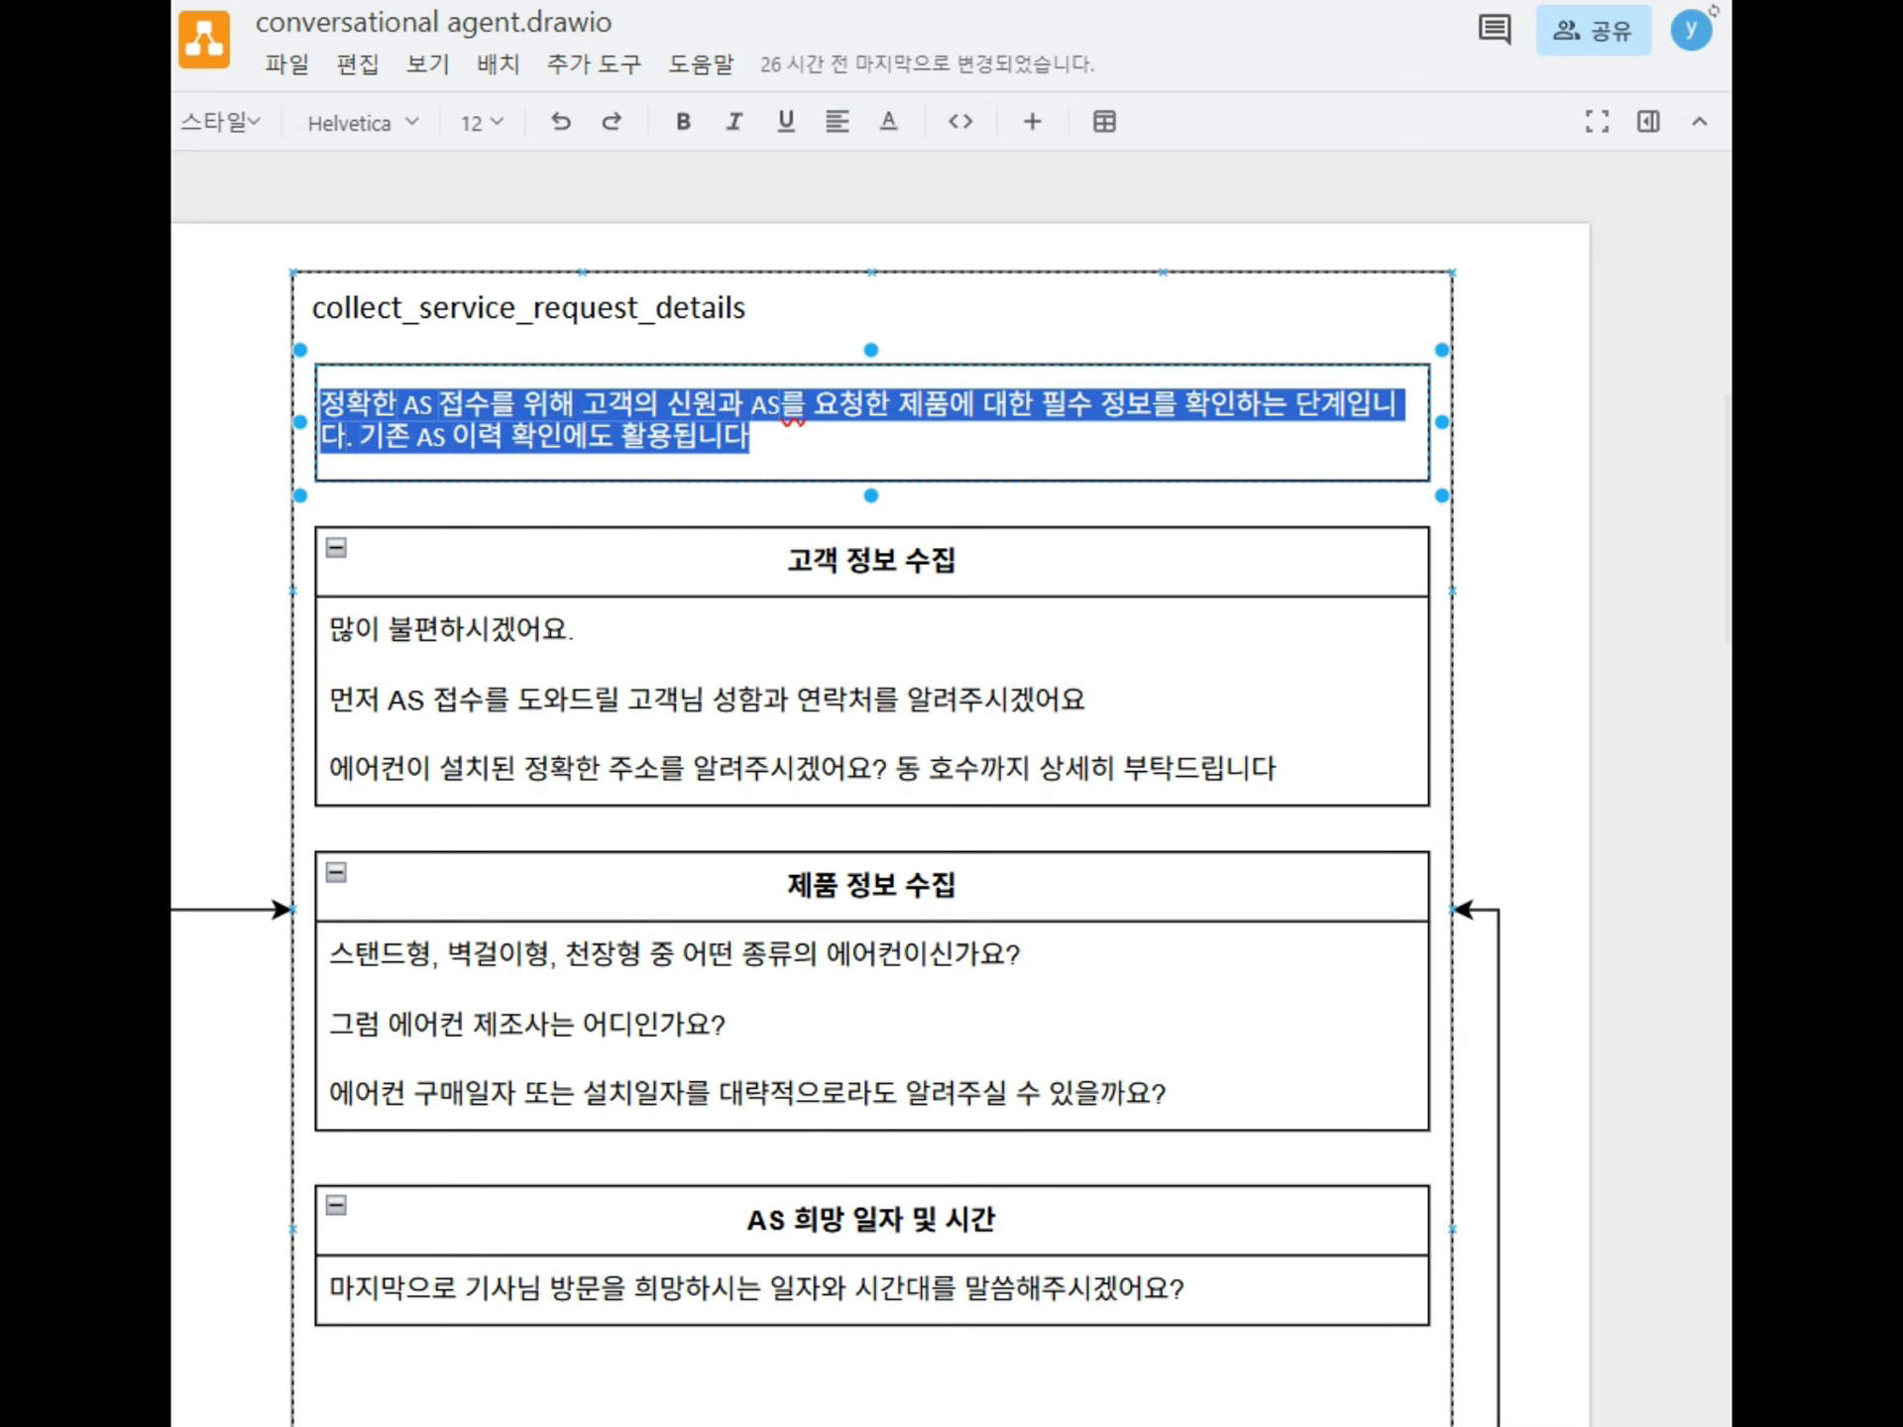
key(alt+Tab)
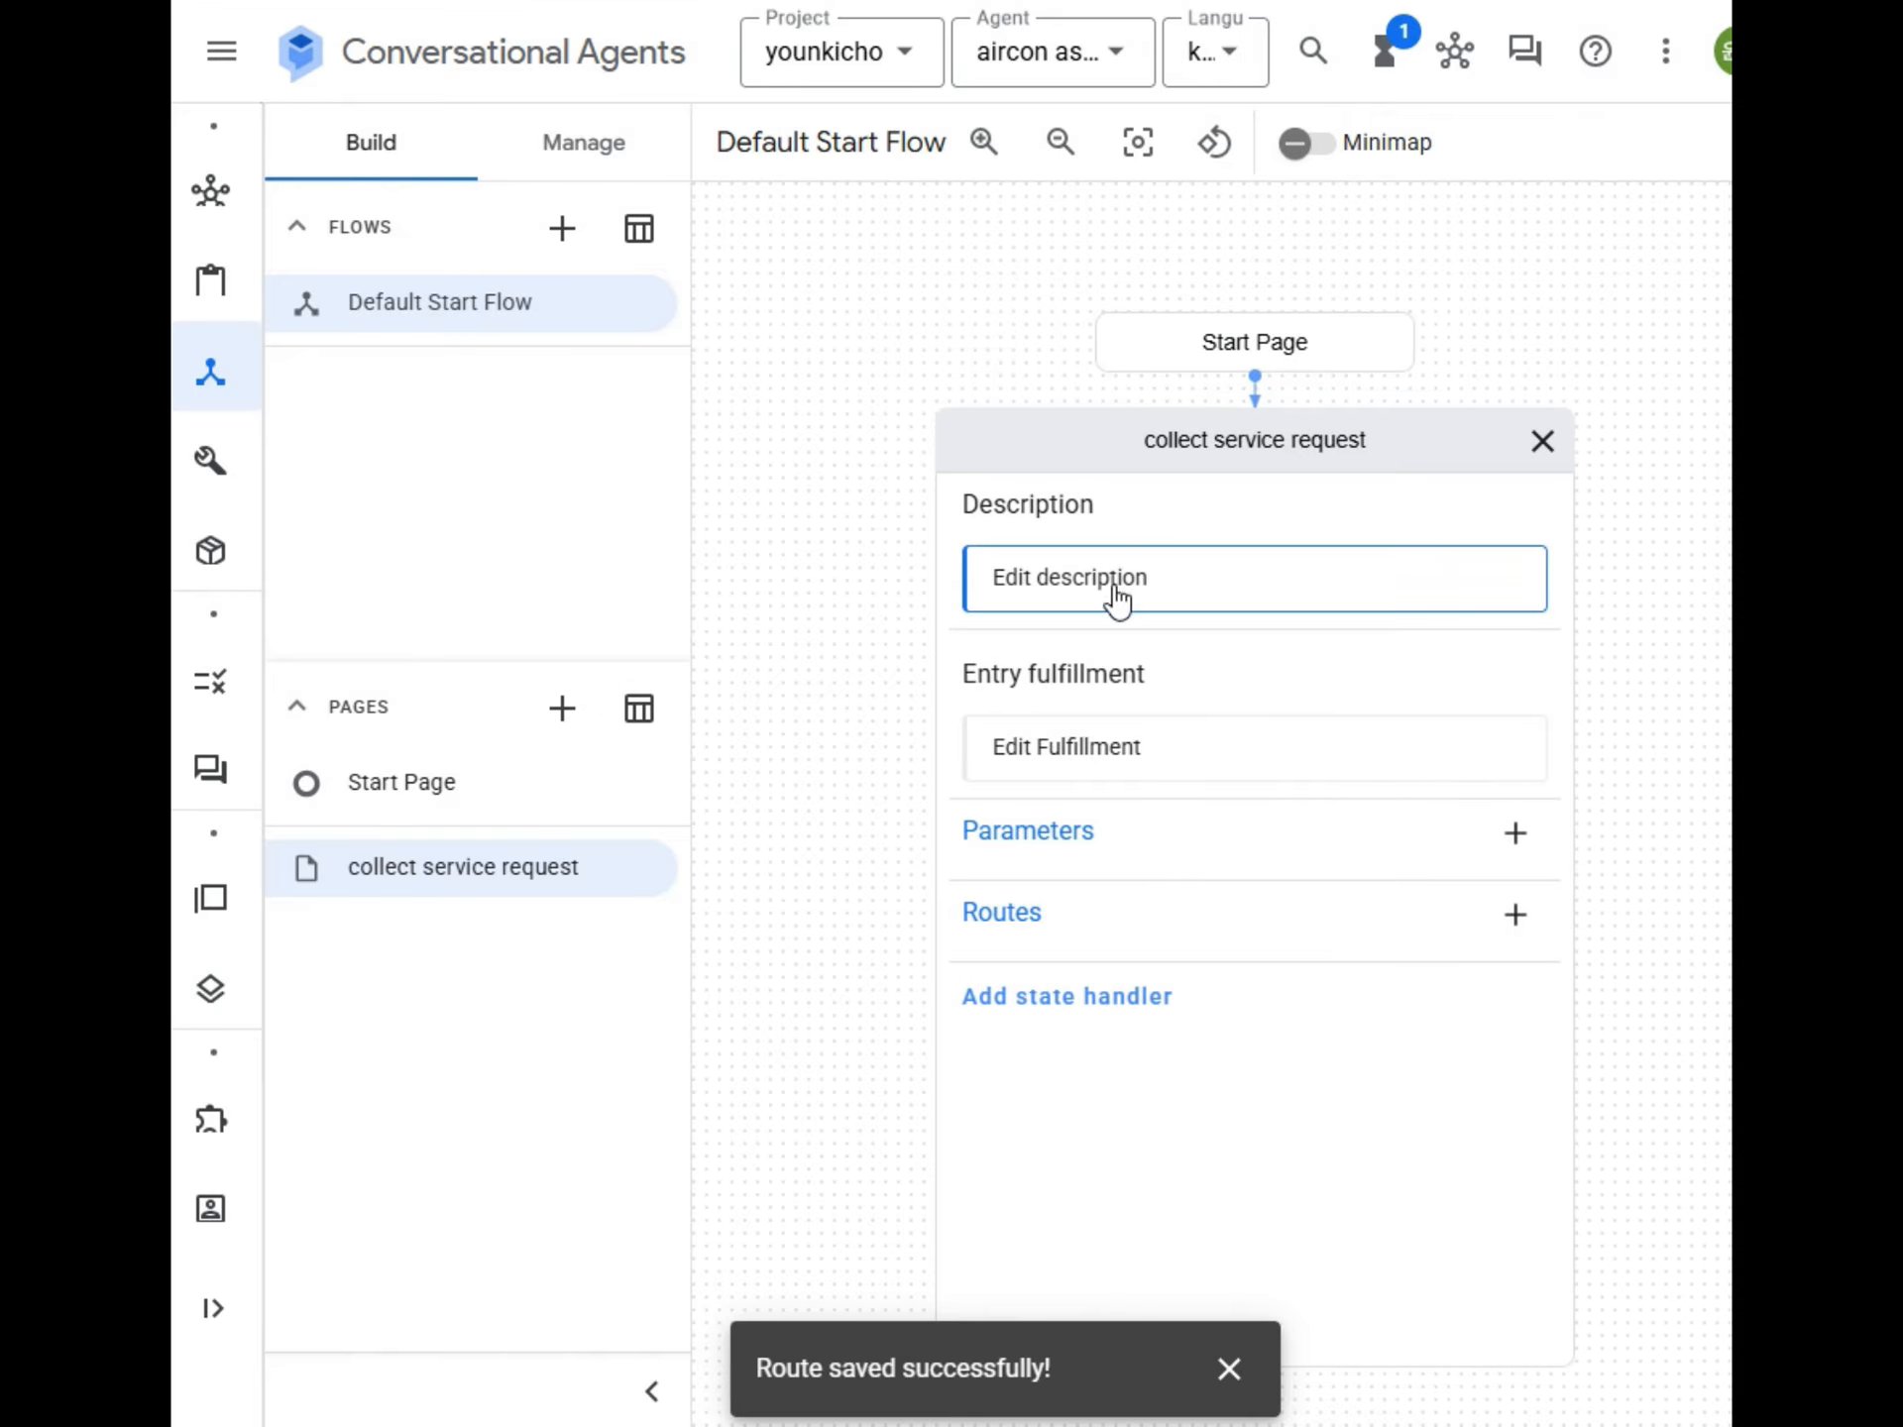
In Conversational Agents, paste the copied text as the collect service request page's description and save it.
click(1112, 588)
click(1160, 310)
key(ctrl+v)
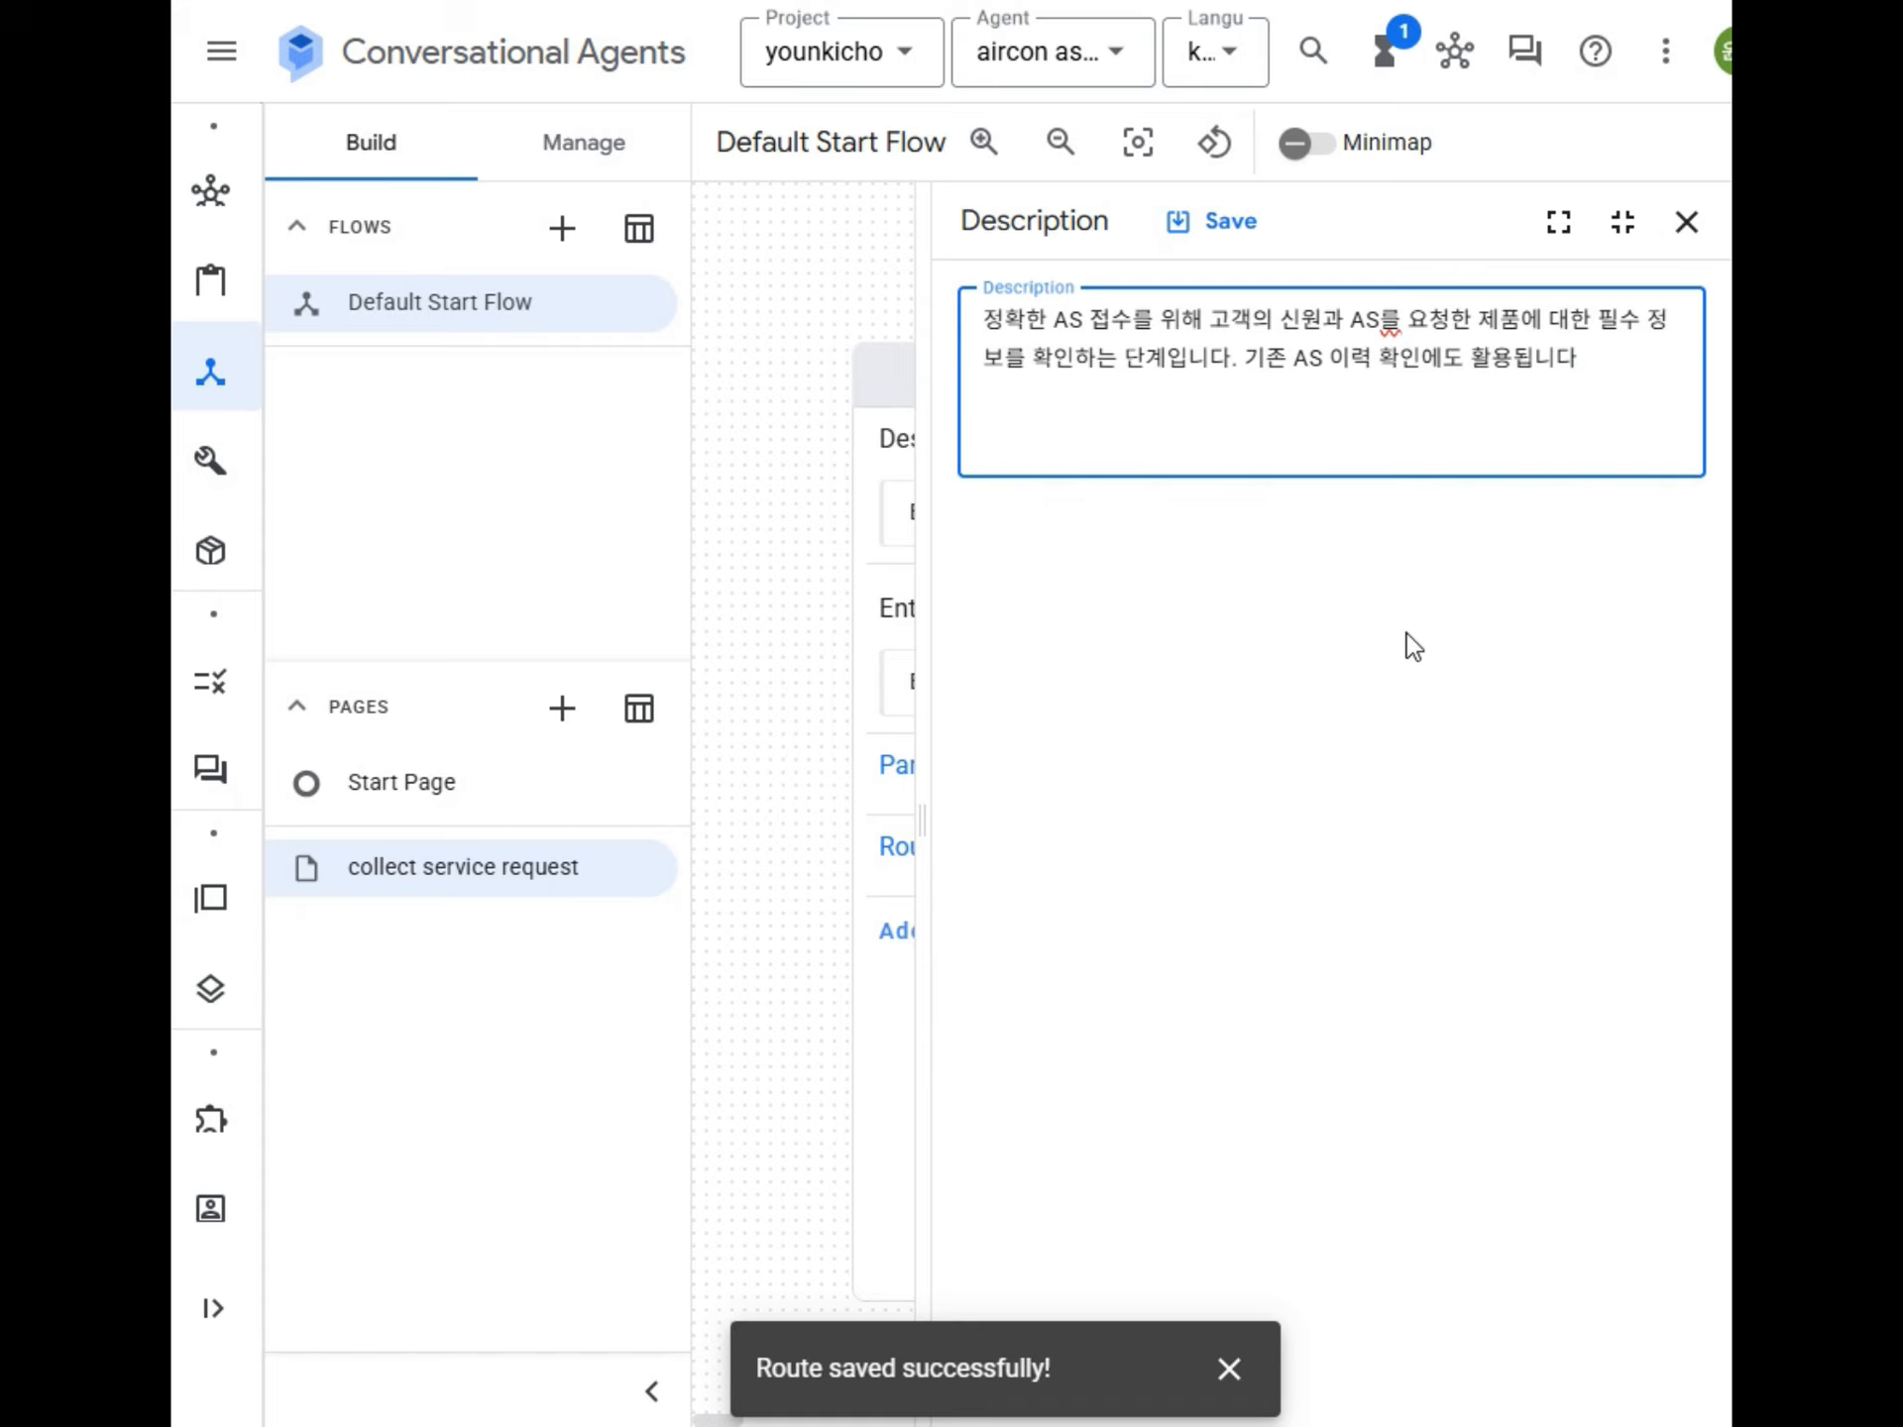
click(1211, 218)
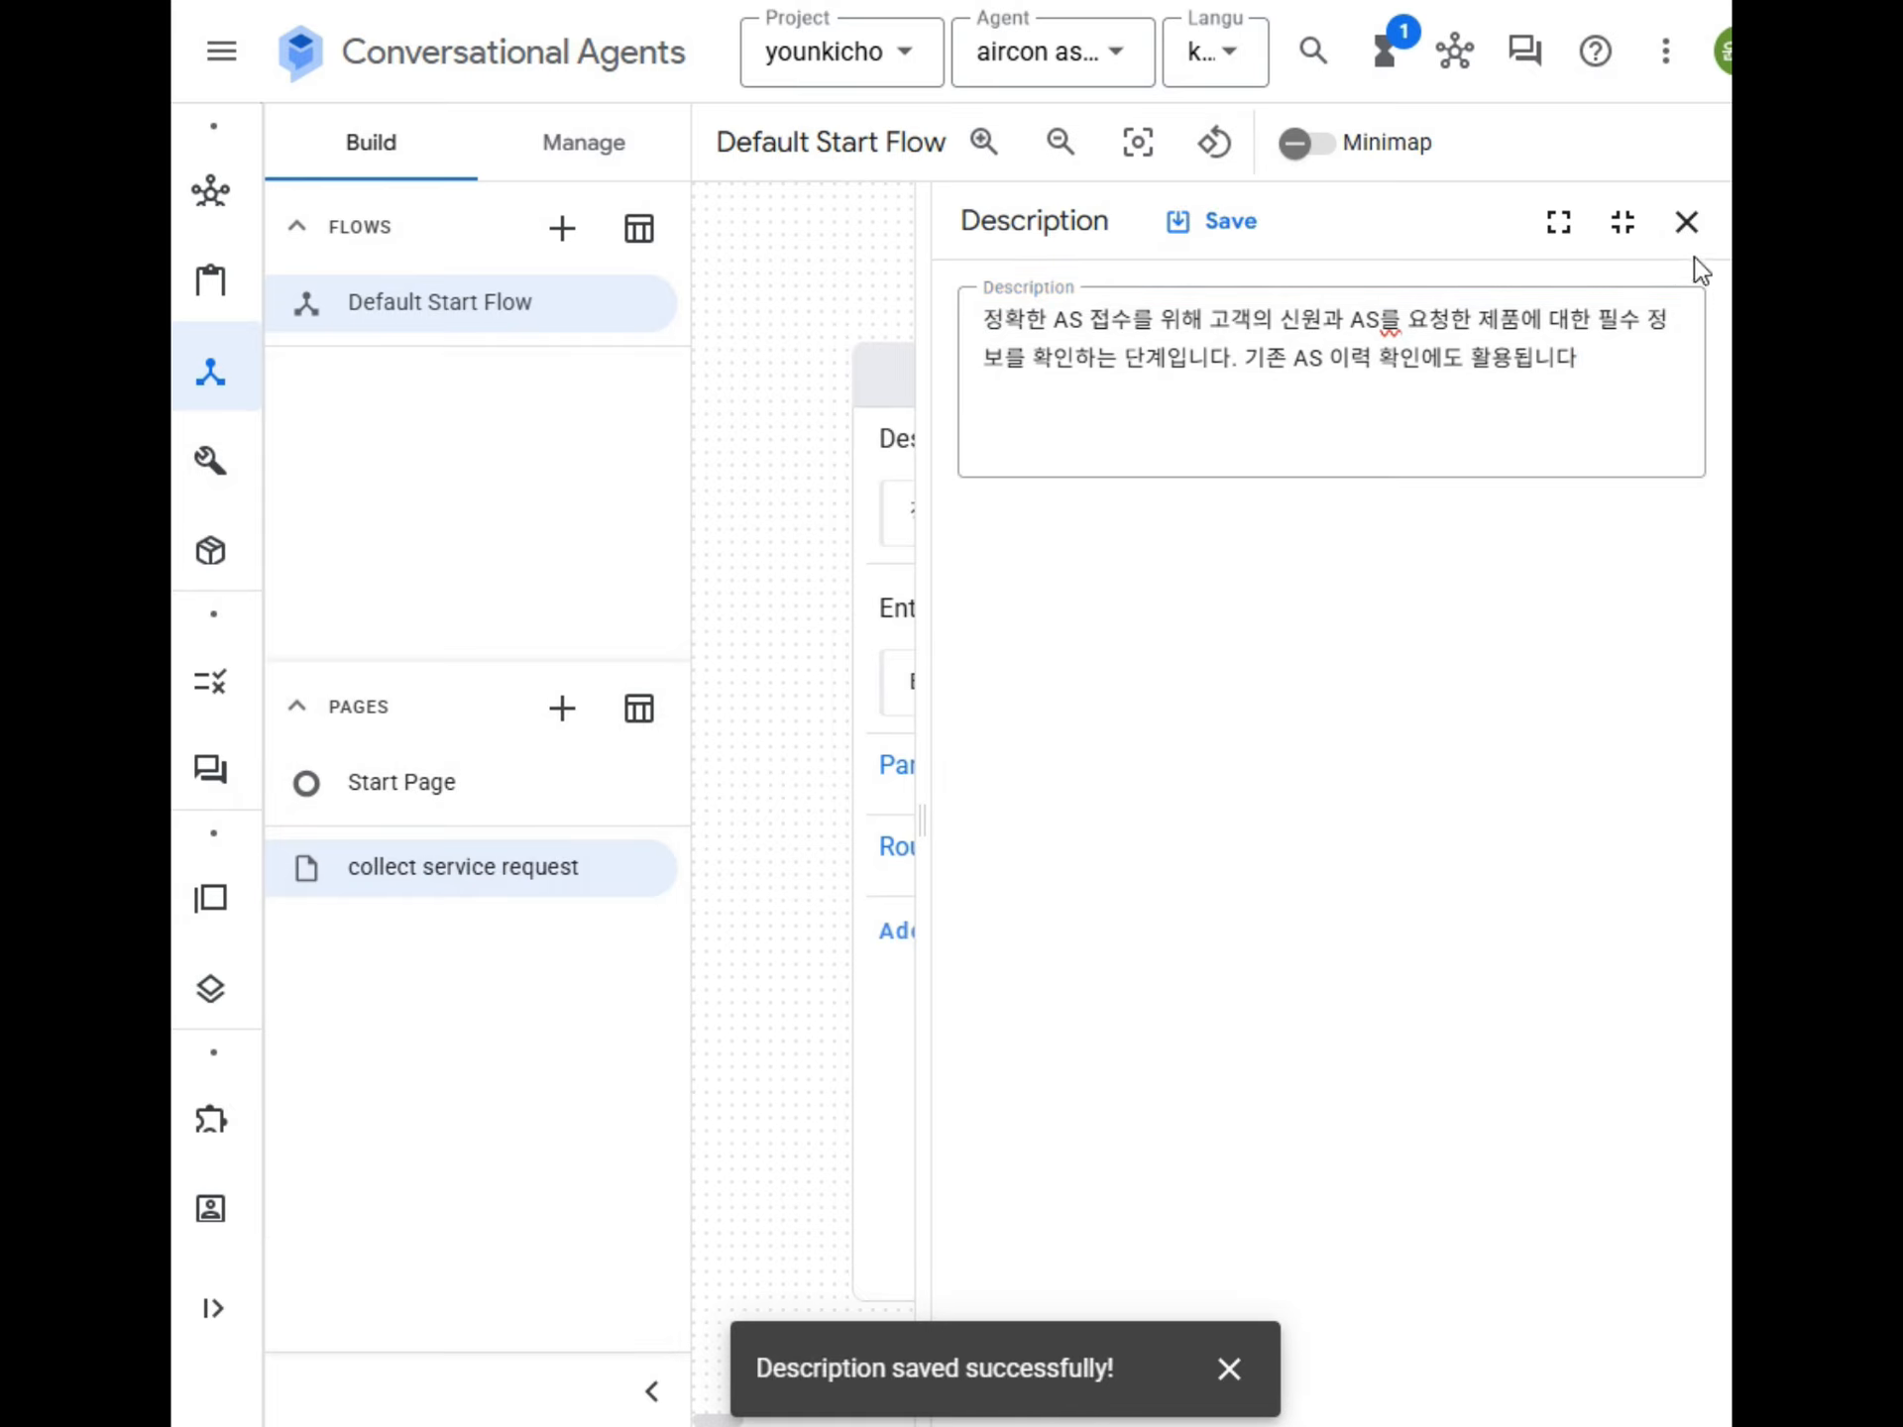
click(1683, 226)
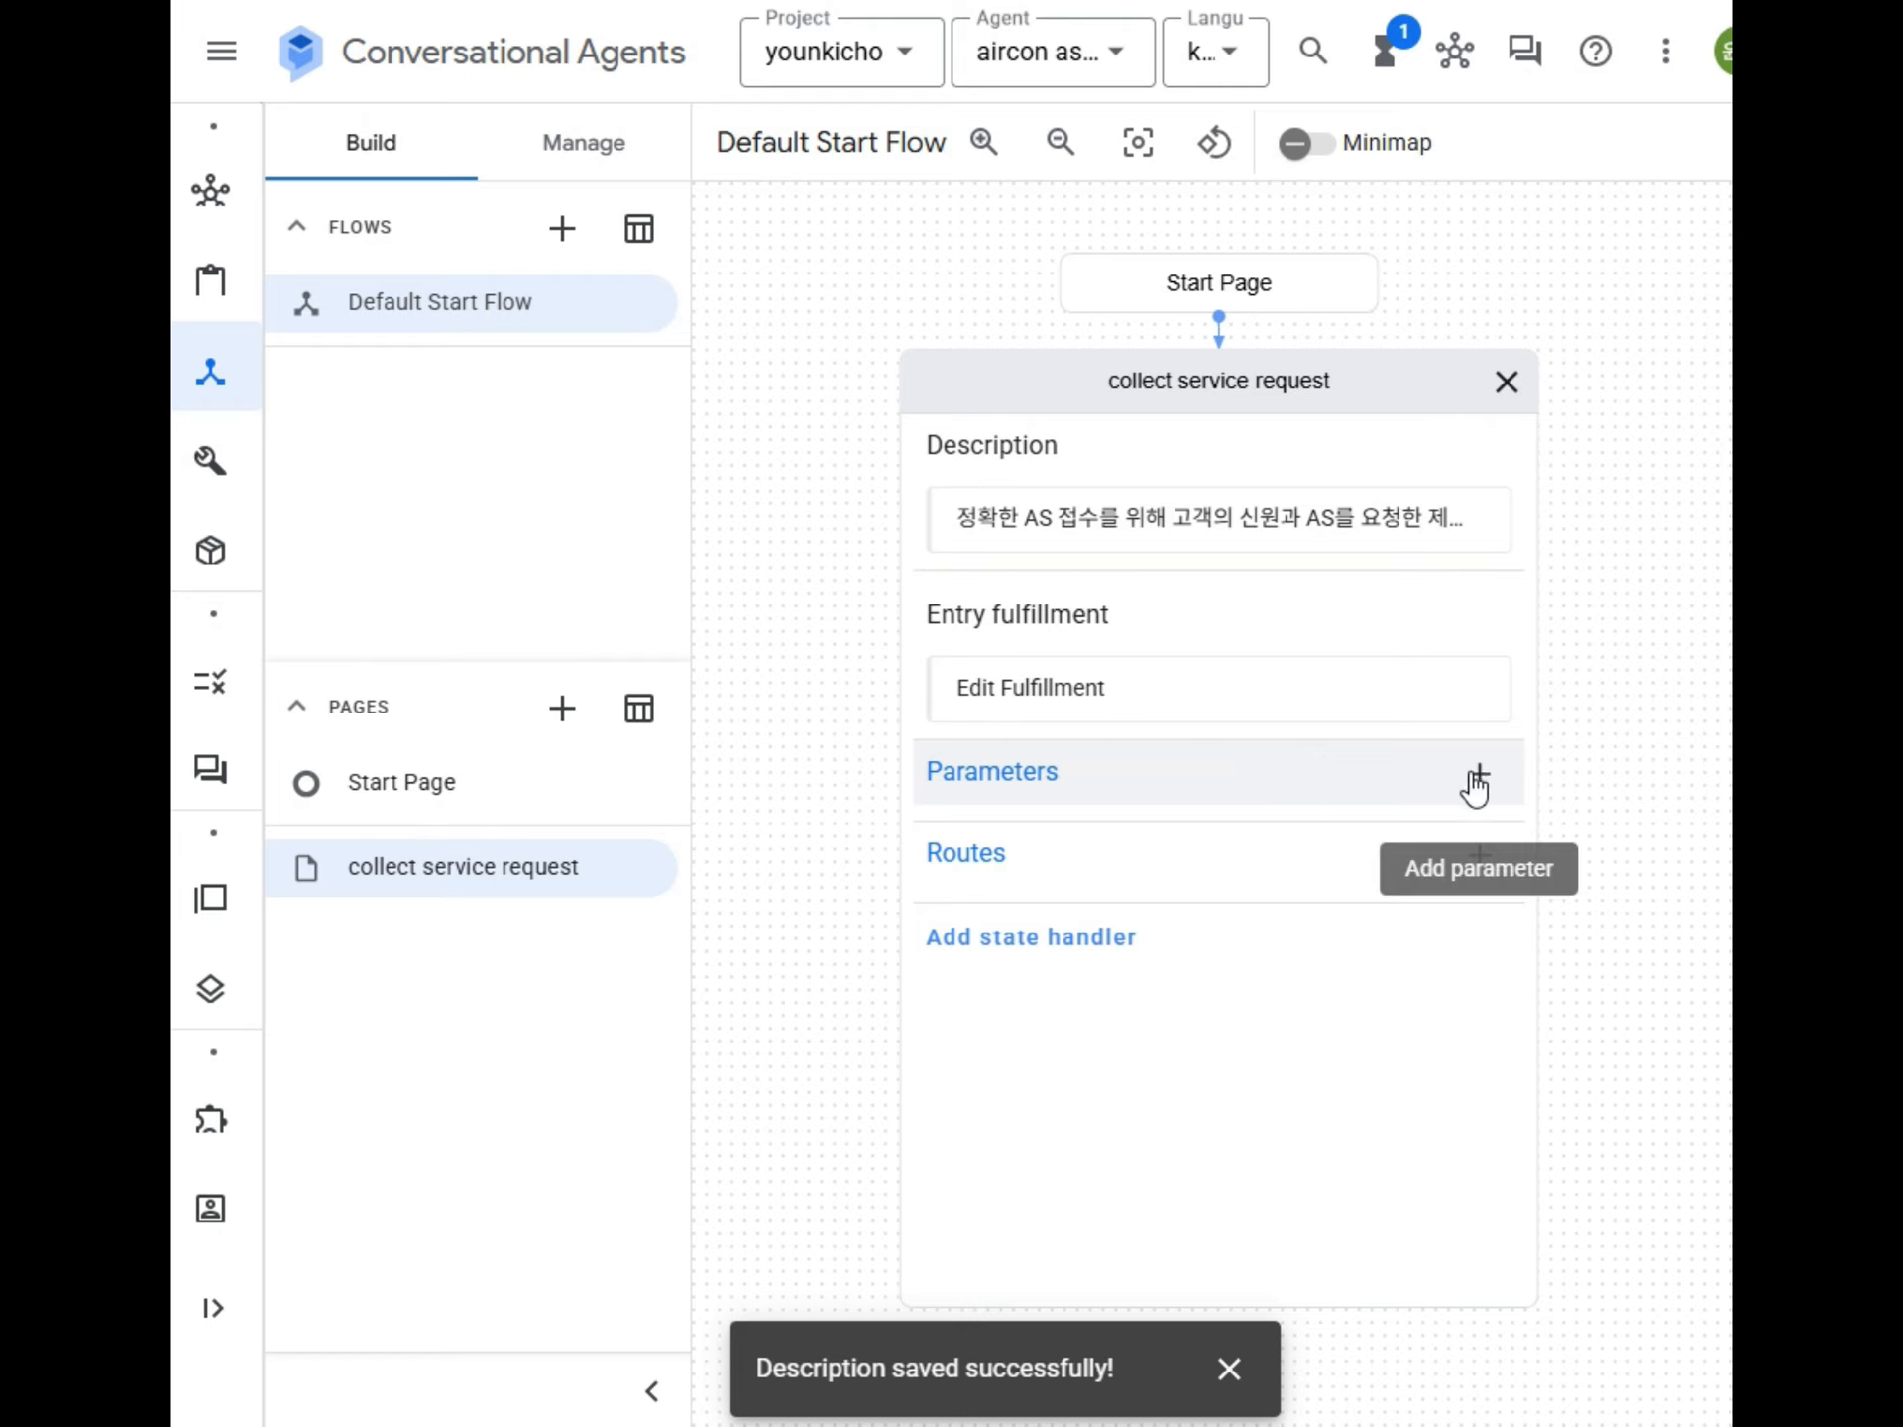
click(1080, 788)
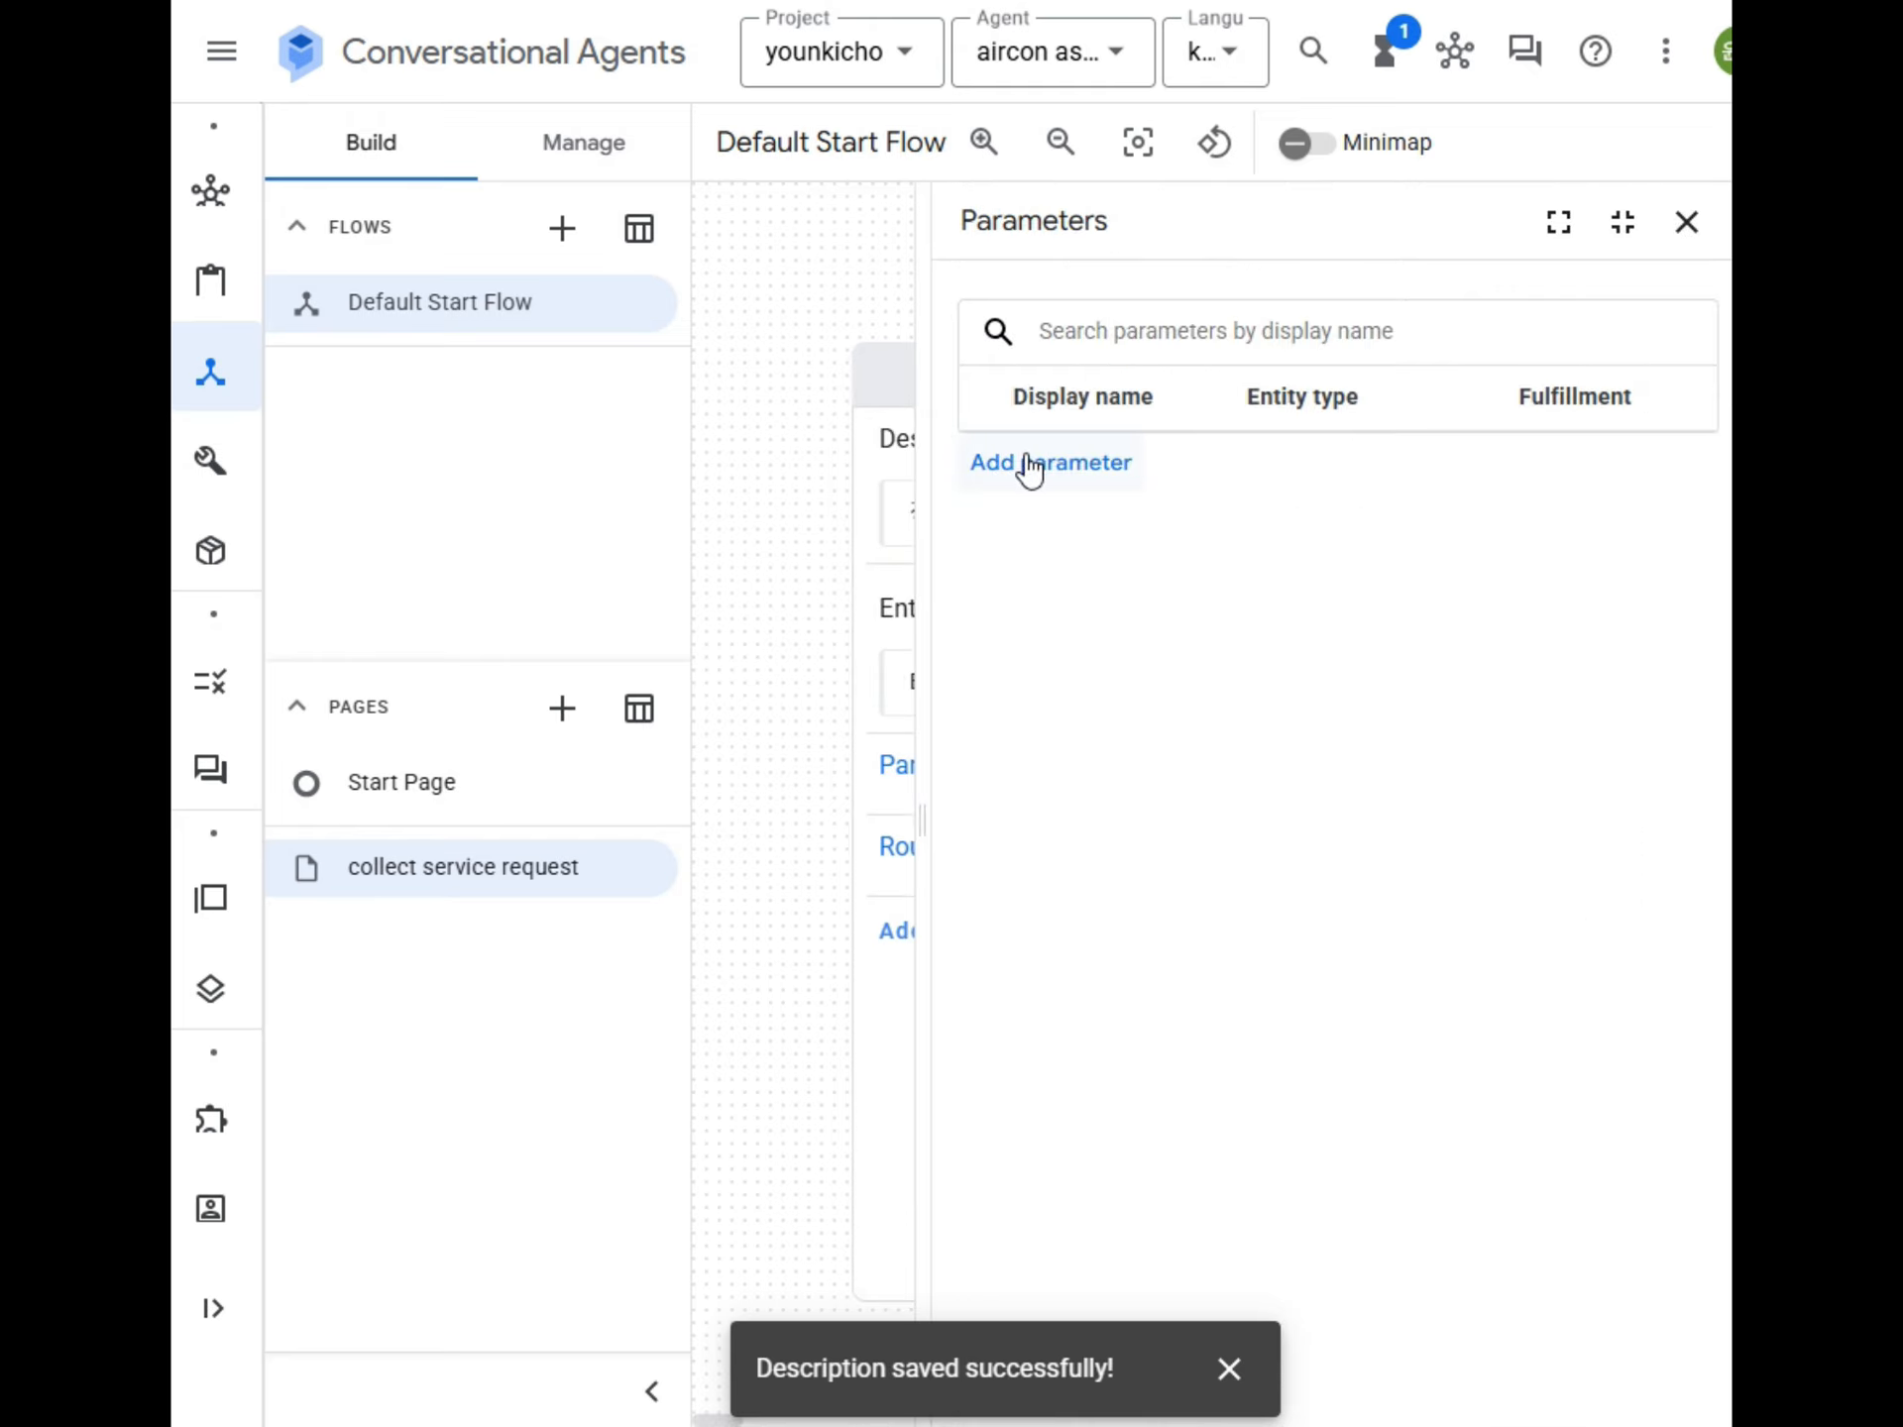
click(1686, 224)
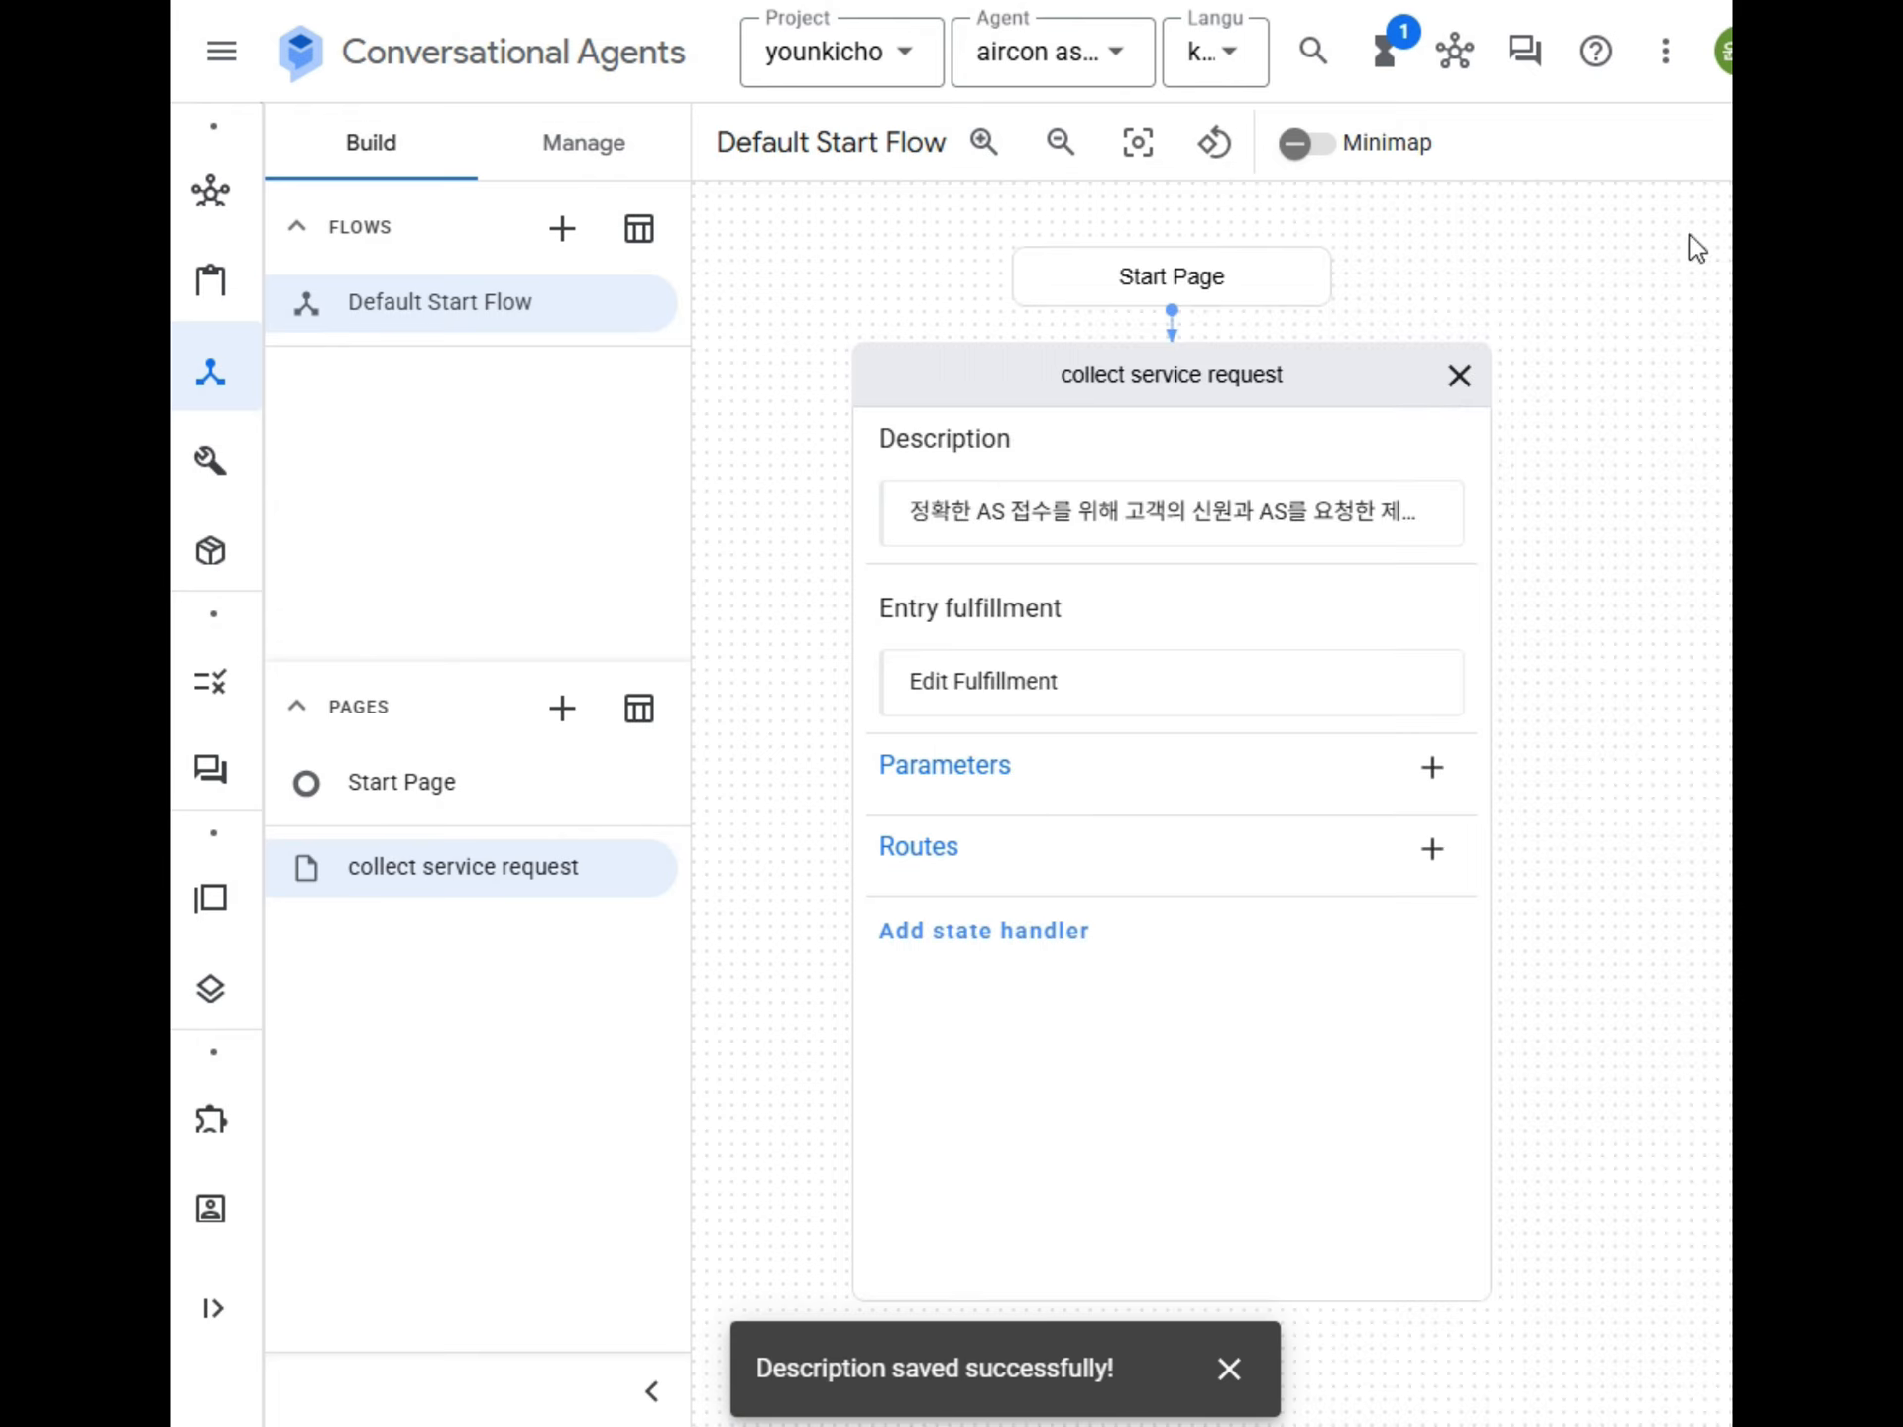
click(1480, 783)
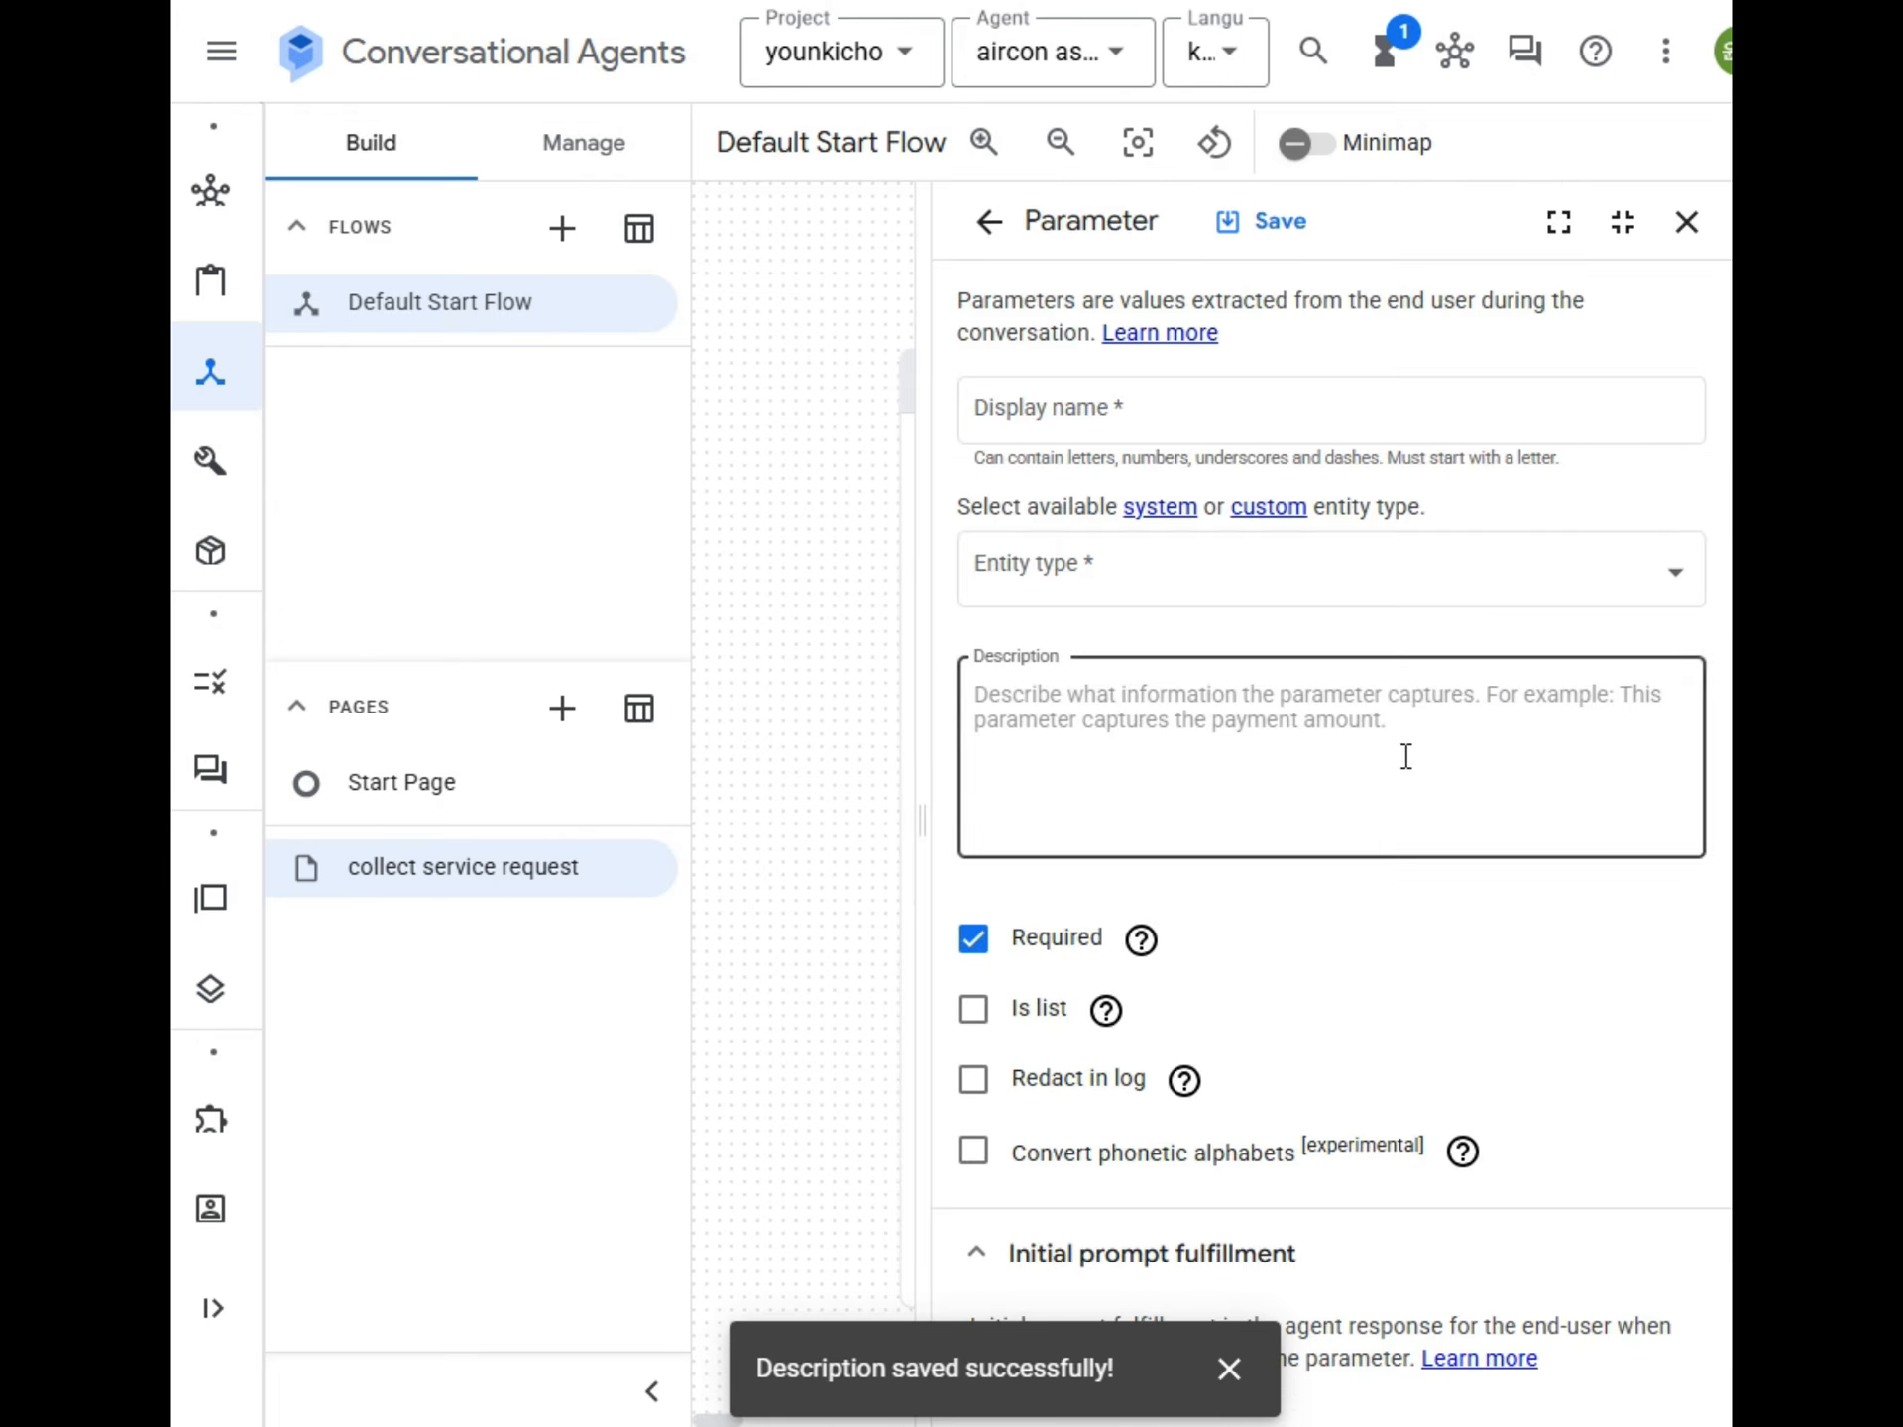
click(1686, 230)
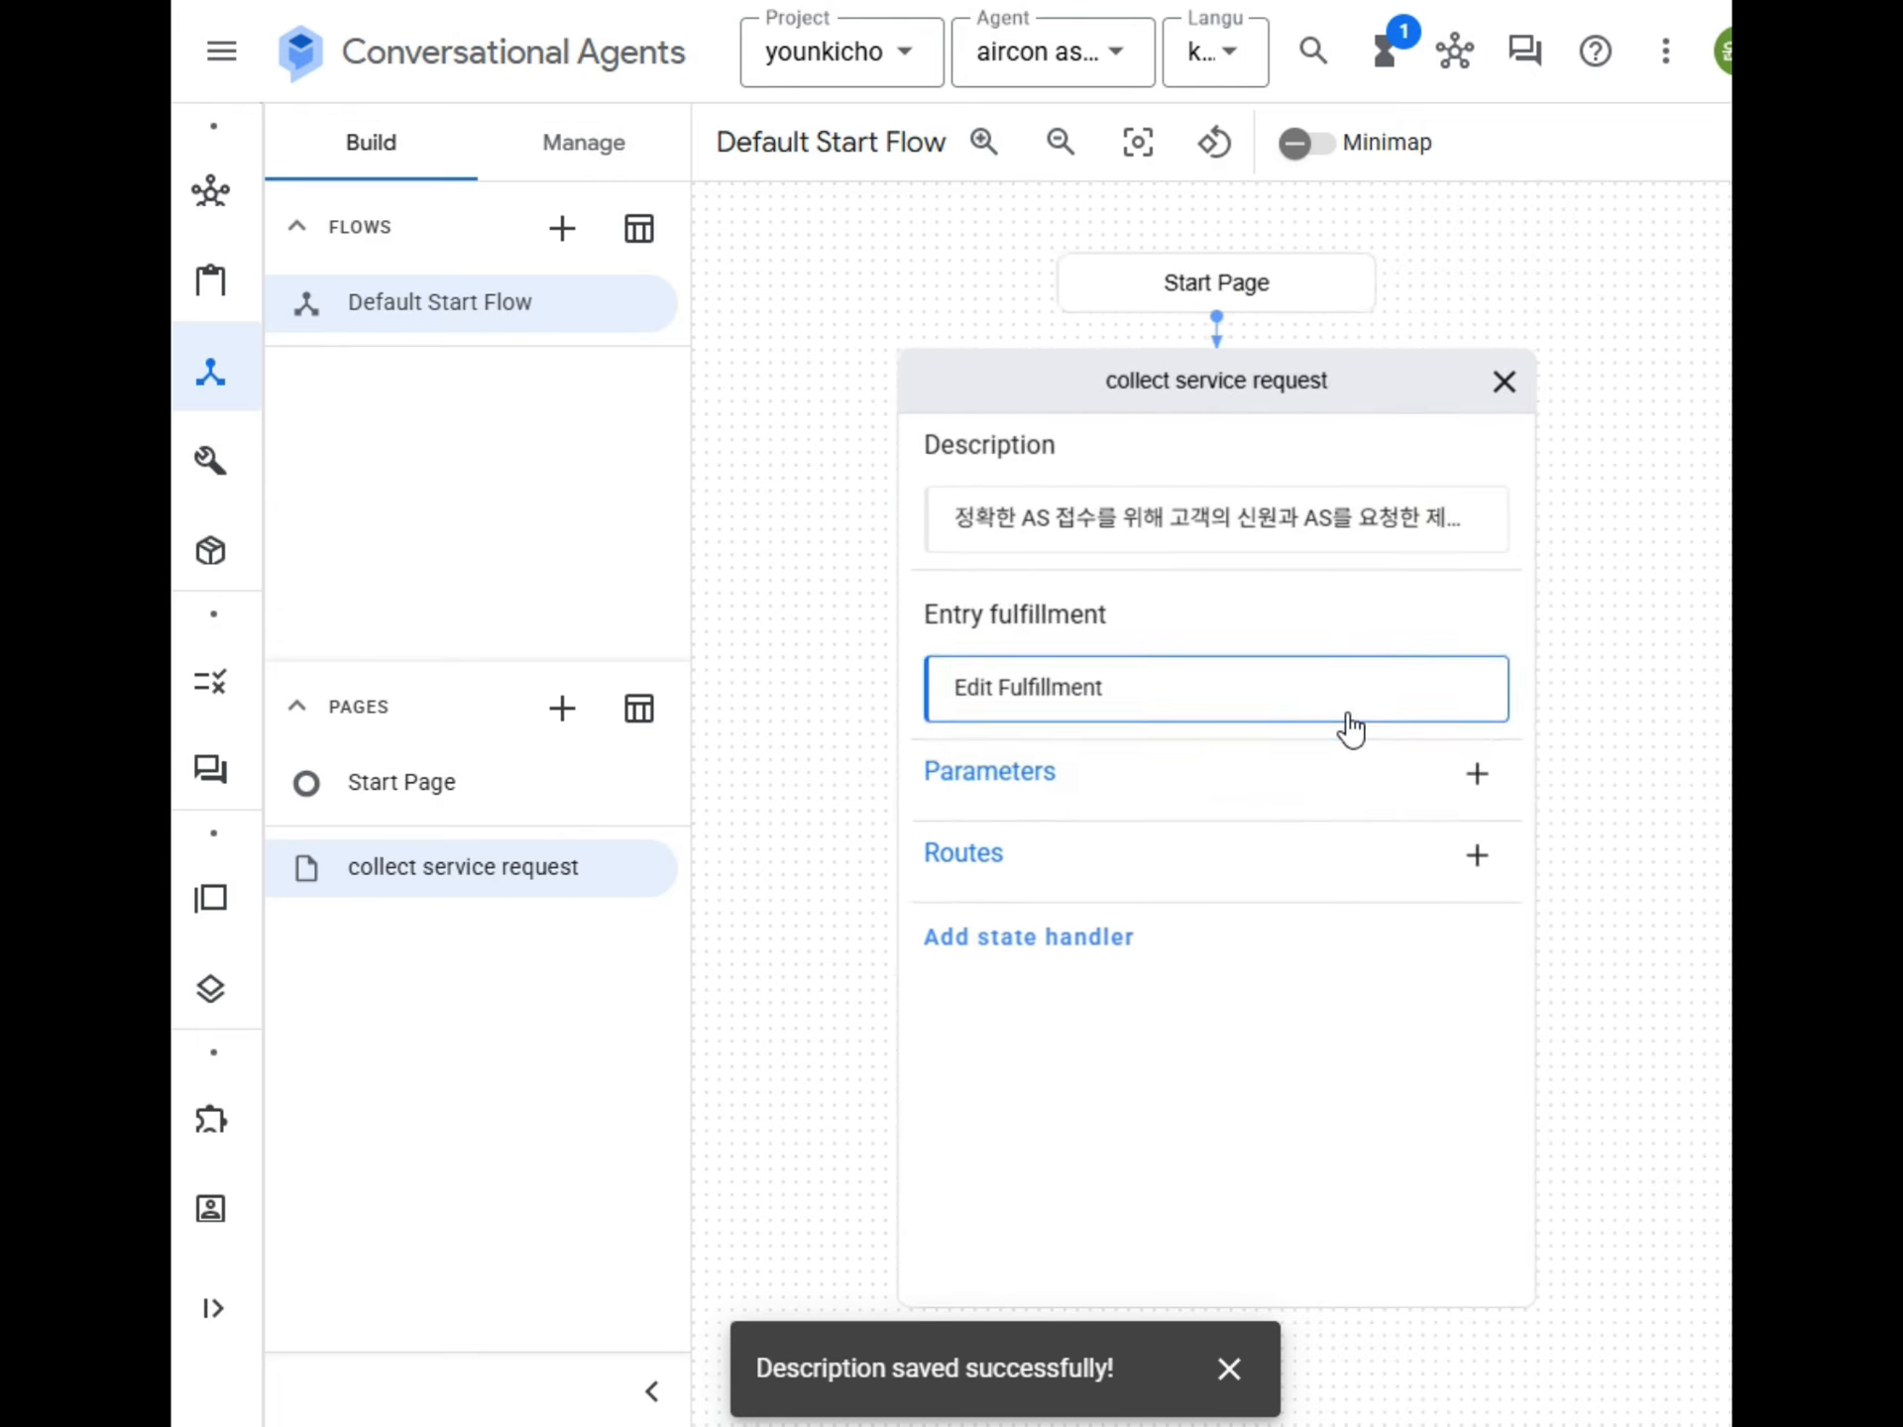
click(1295, 777)
click(1109, 462)
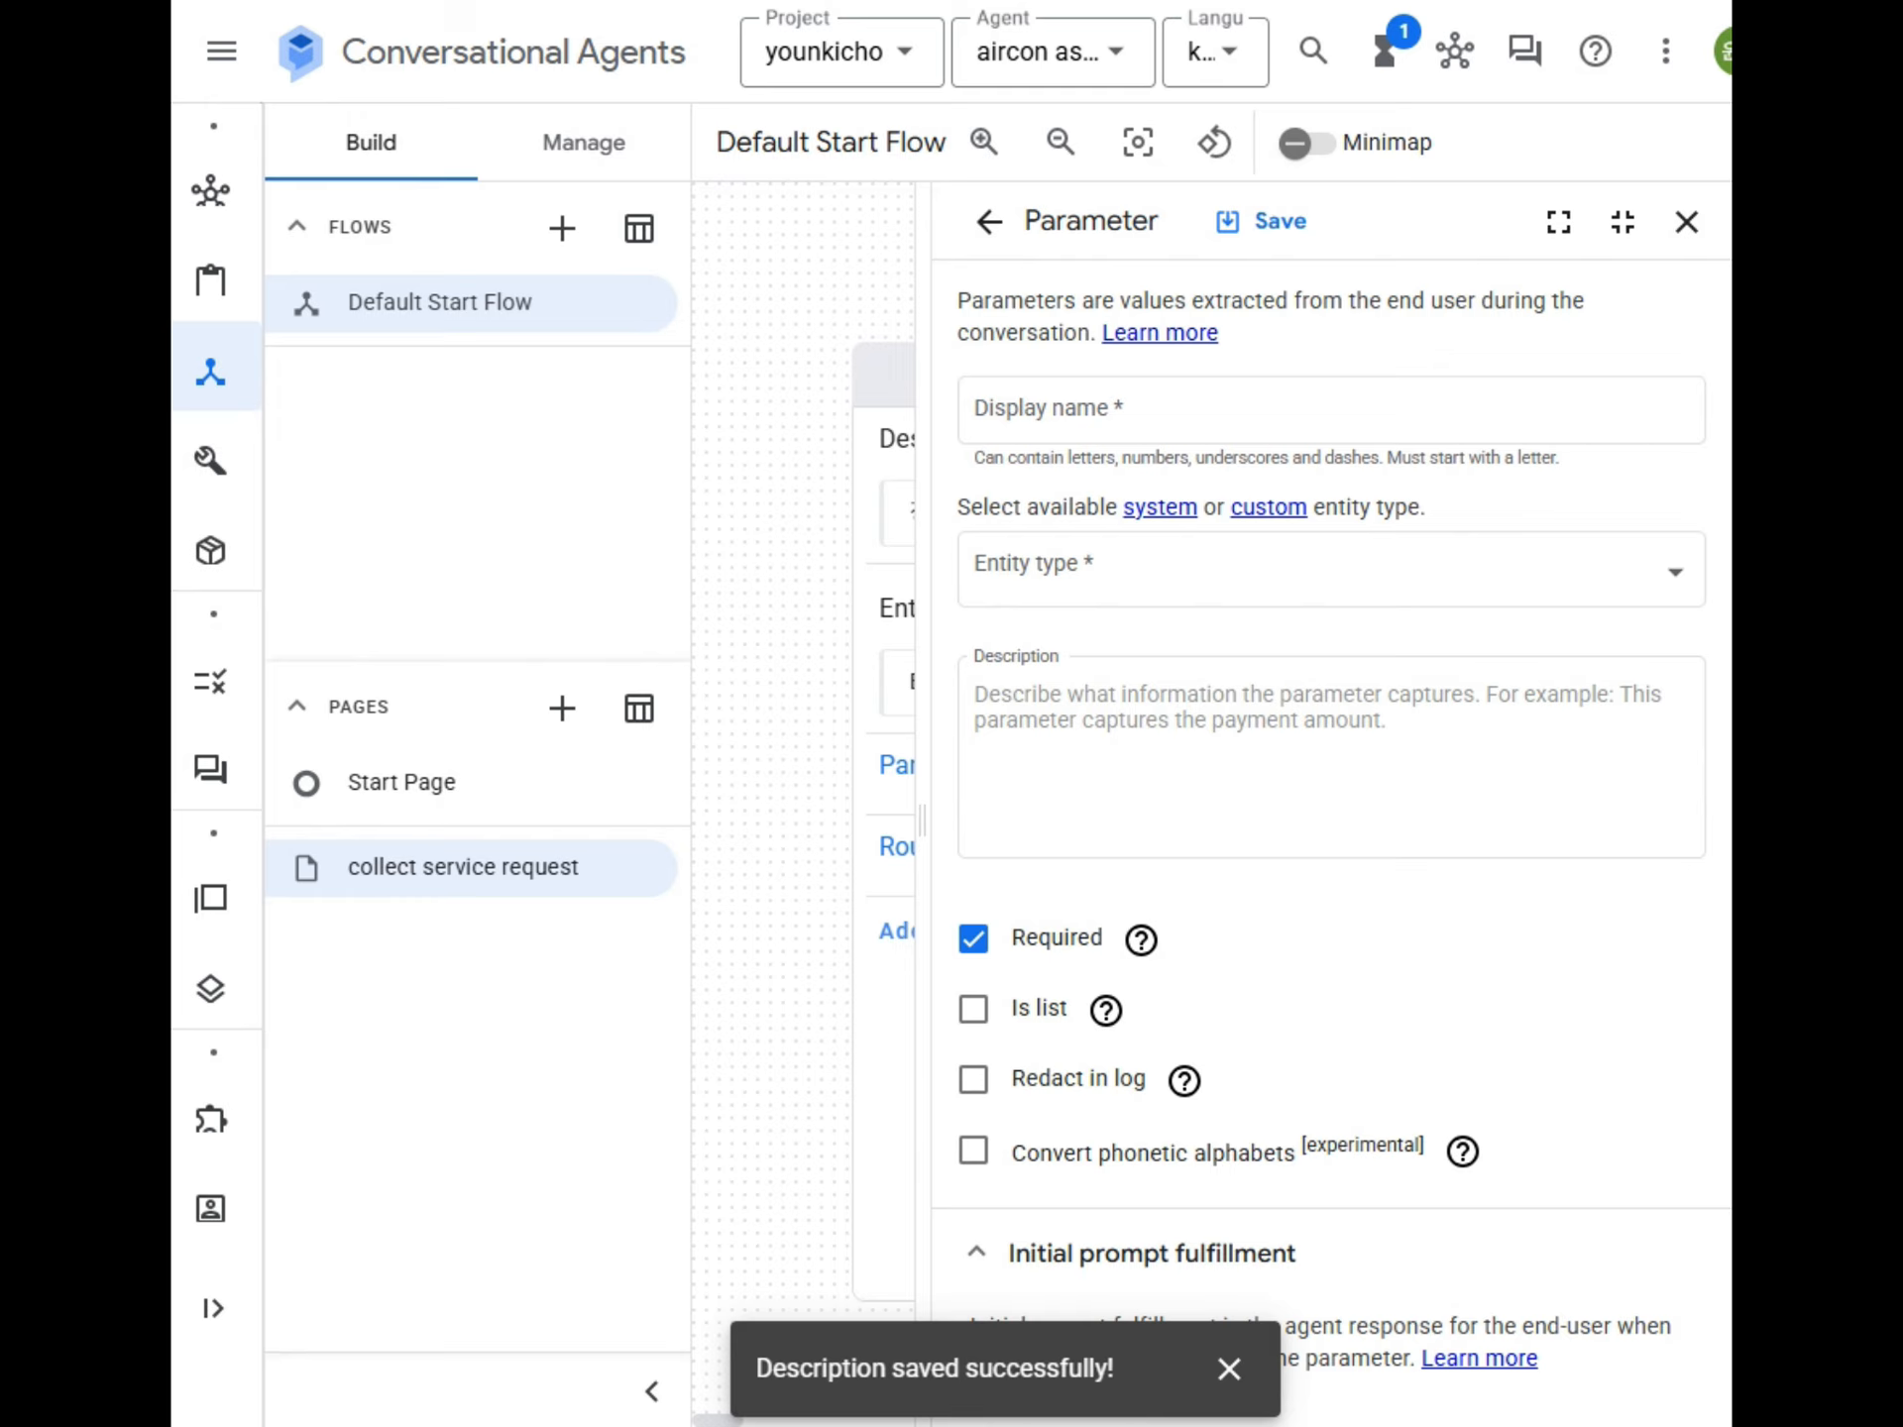
click(1223, 412)
text(customer_name)
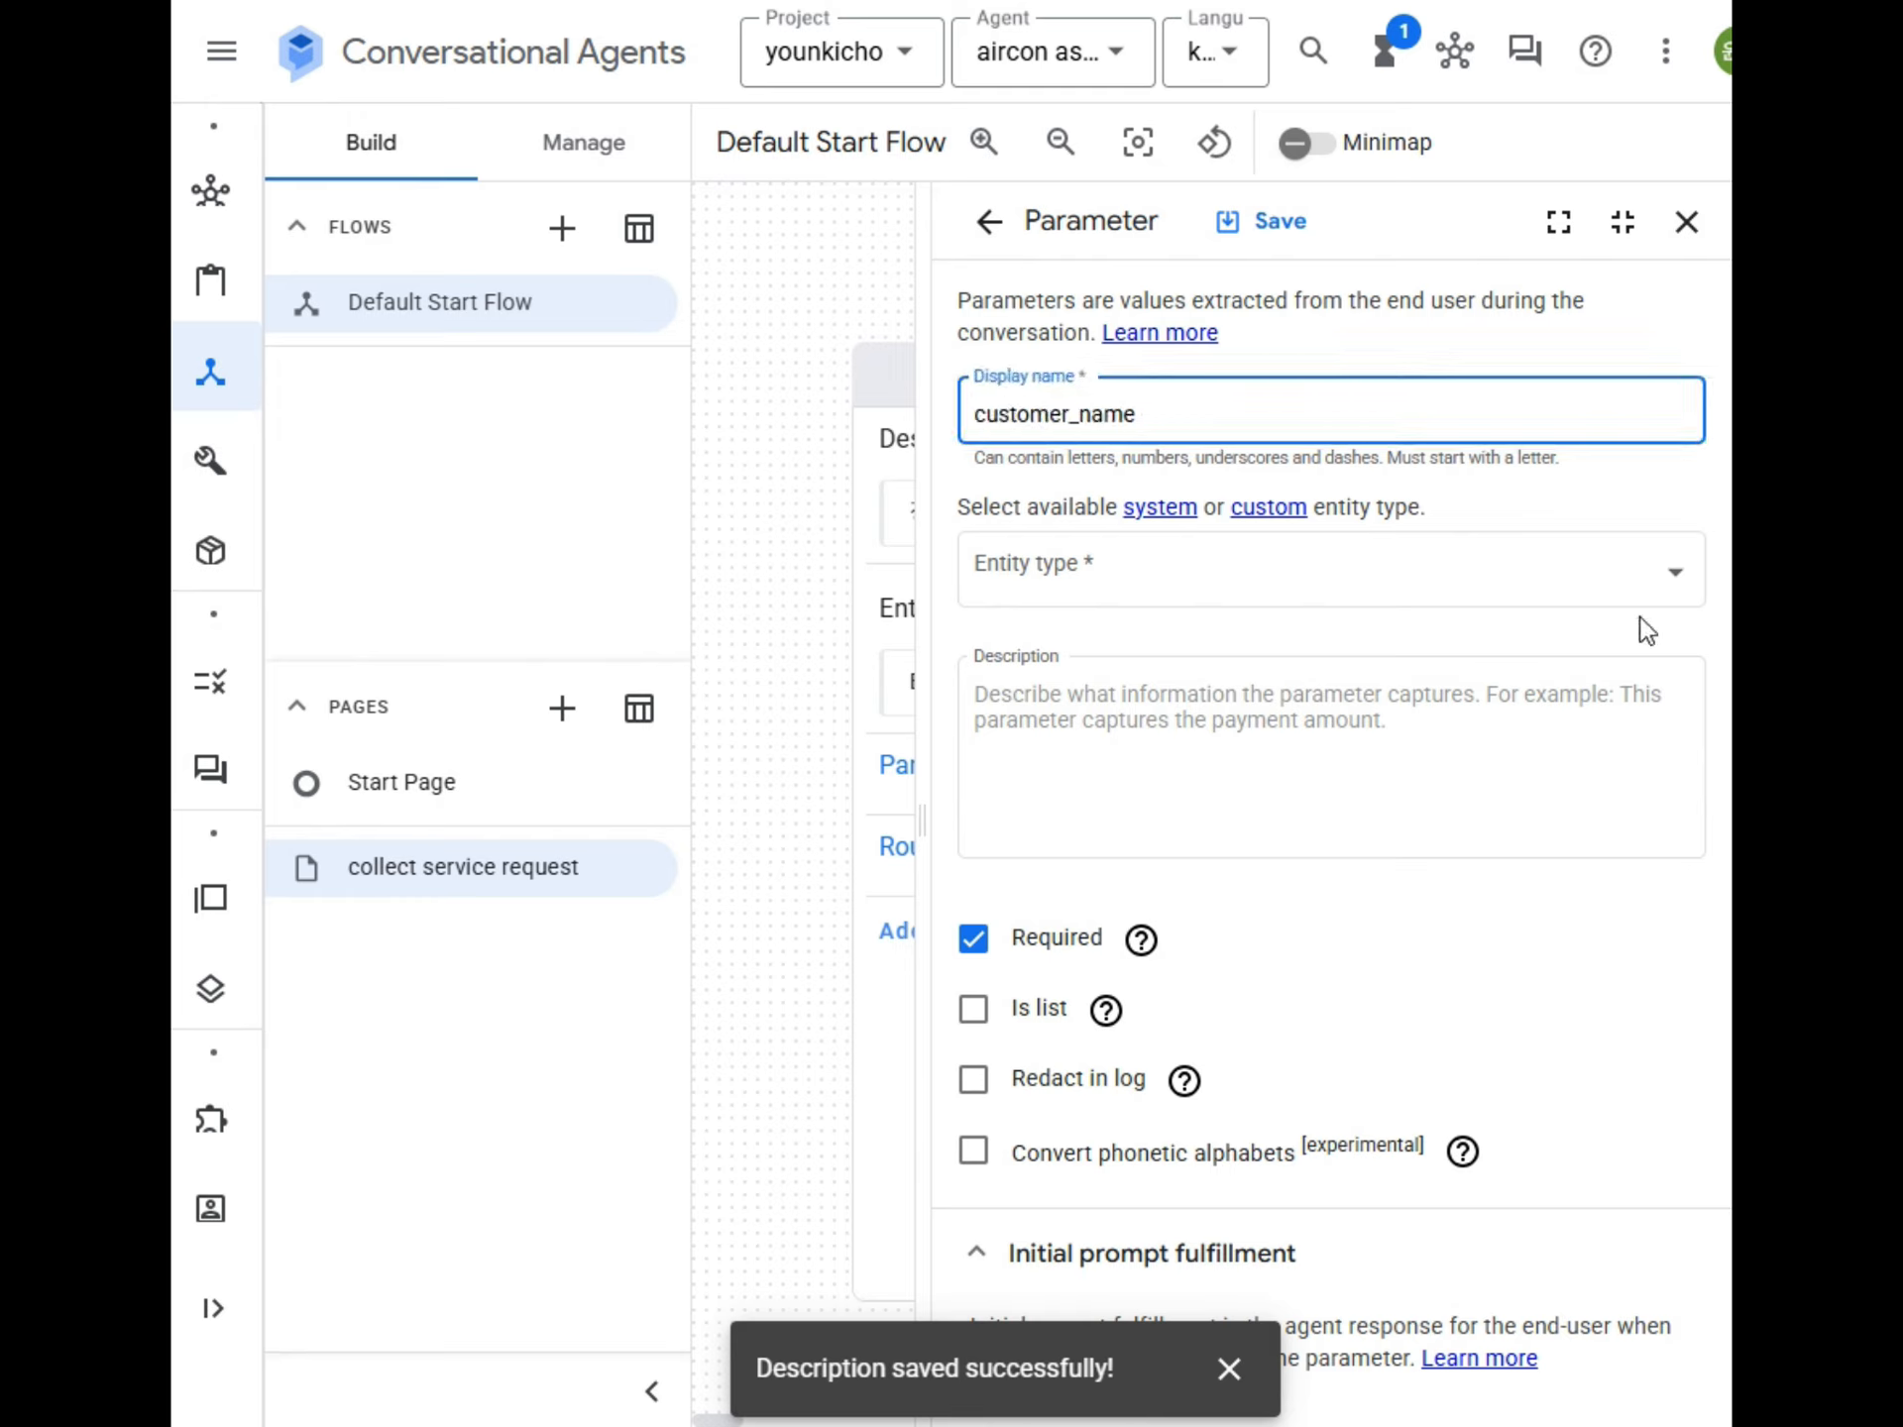
click(1154, 578)
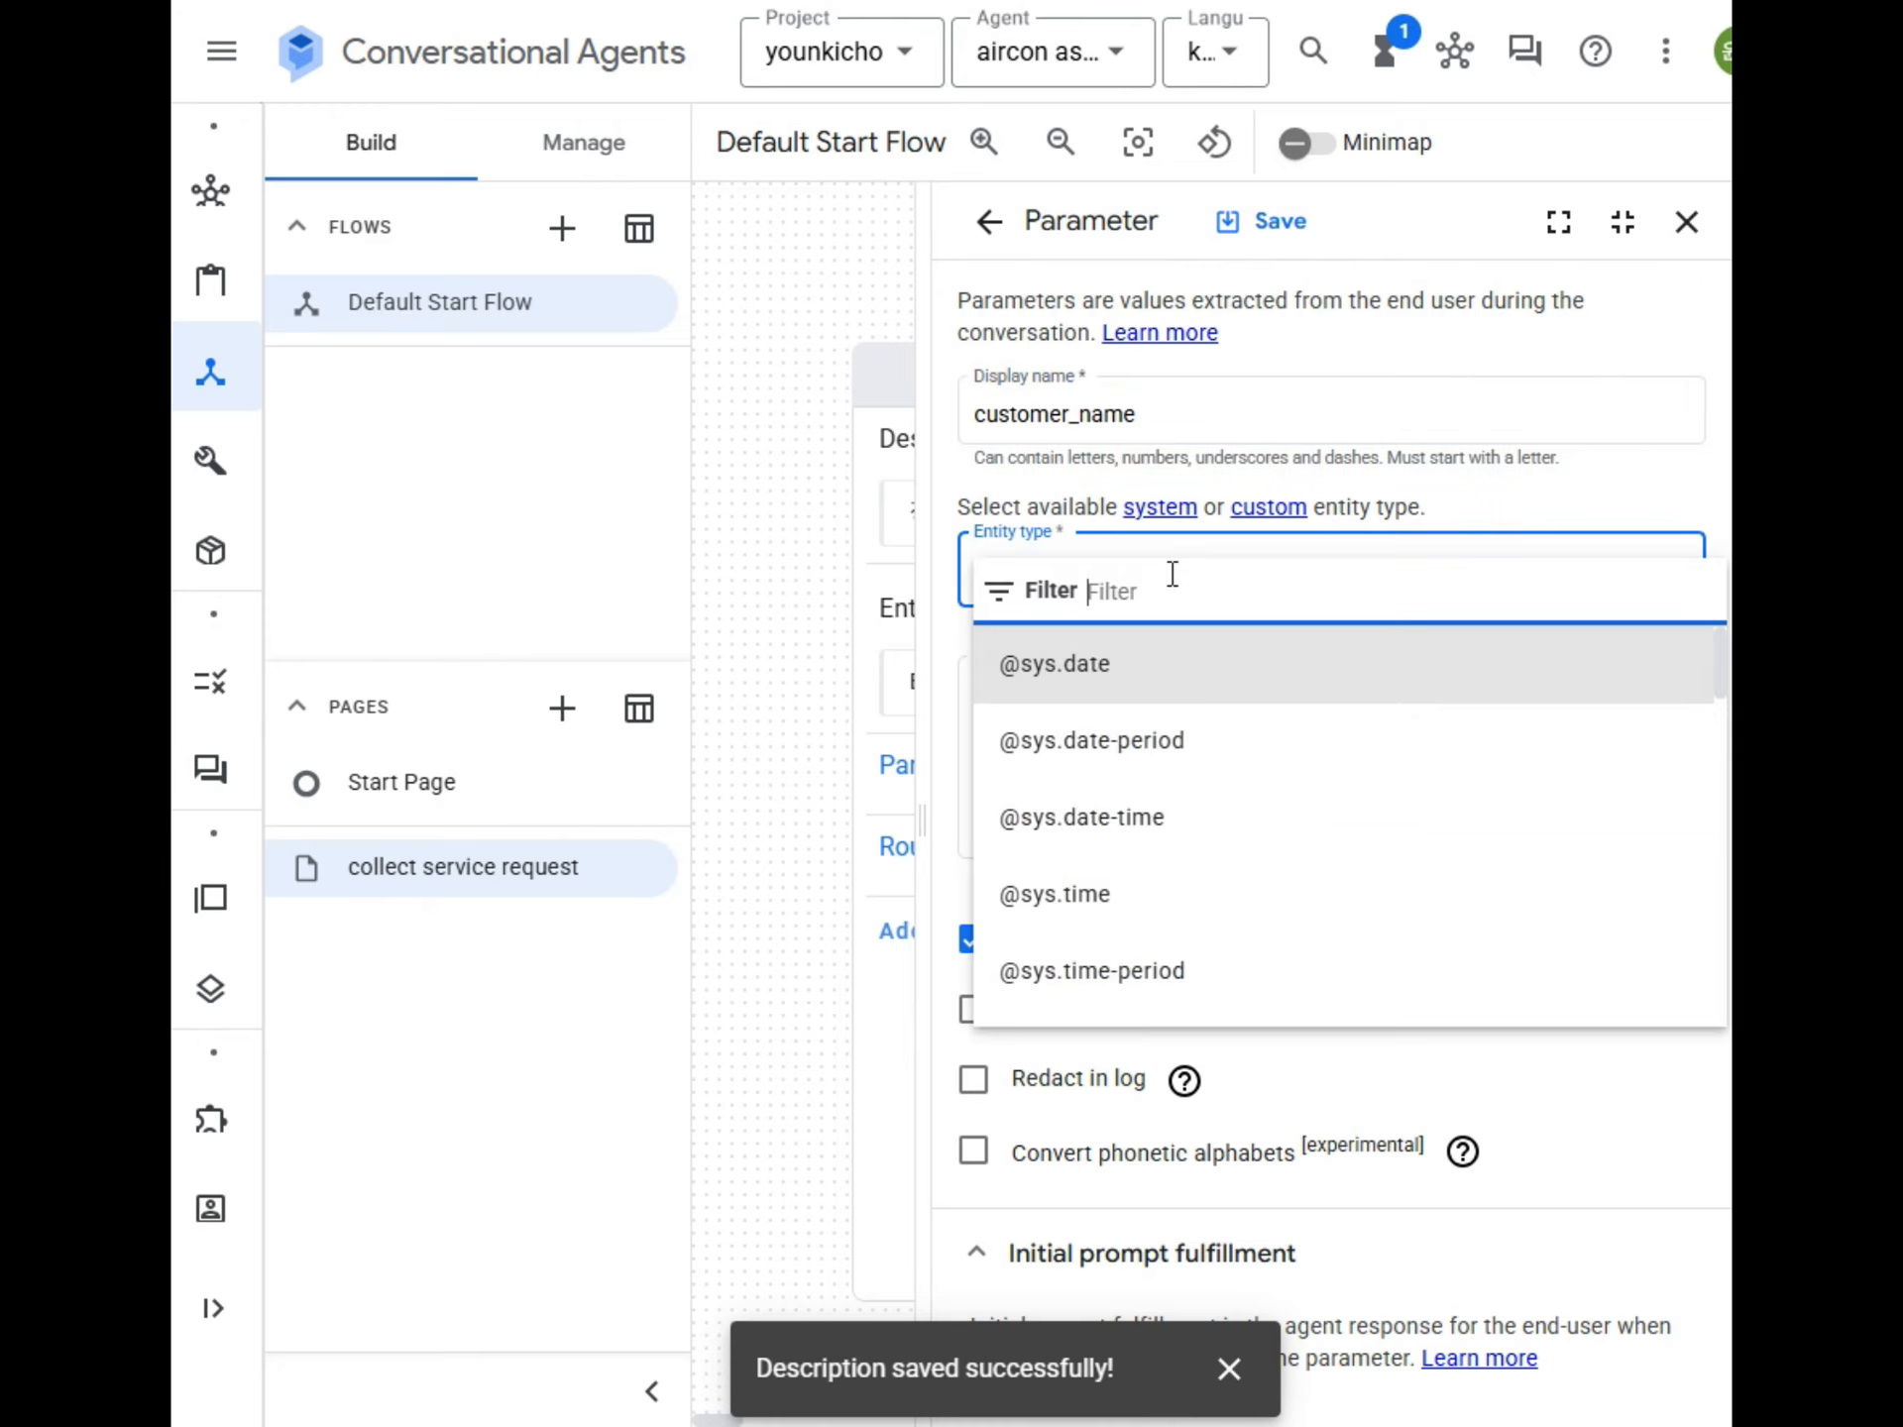
text(per)
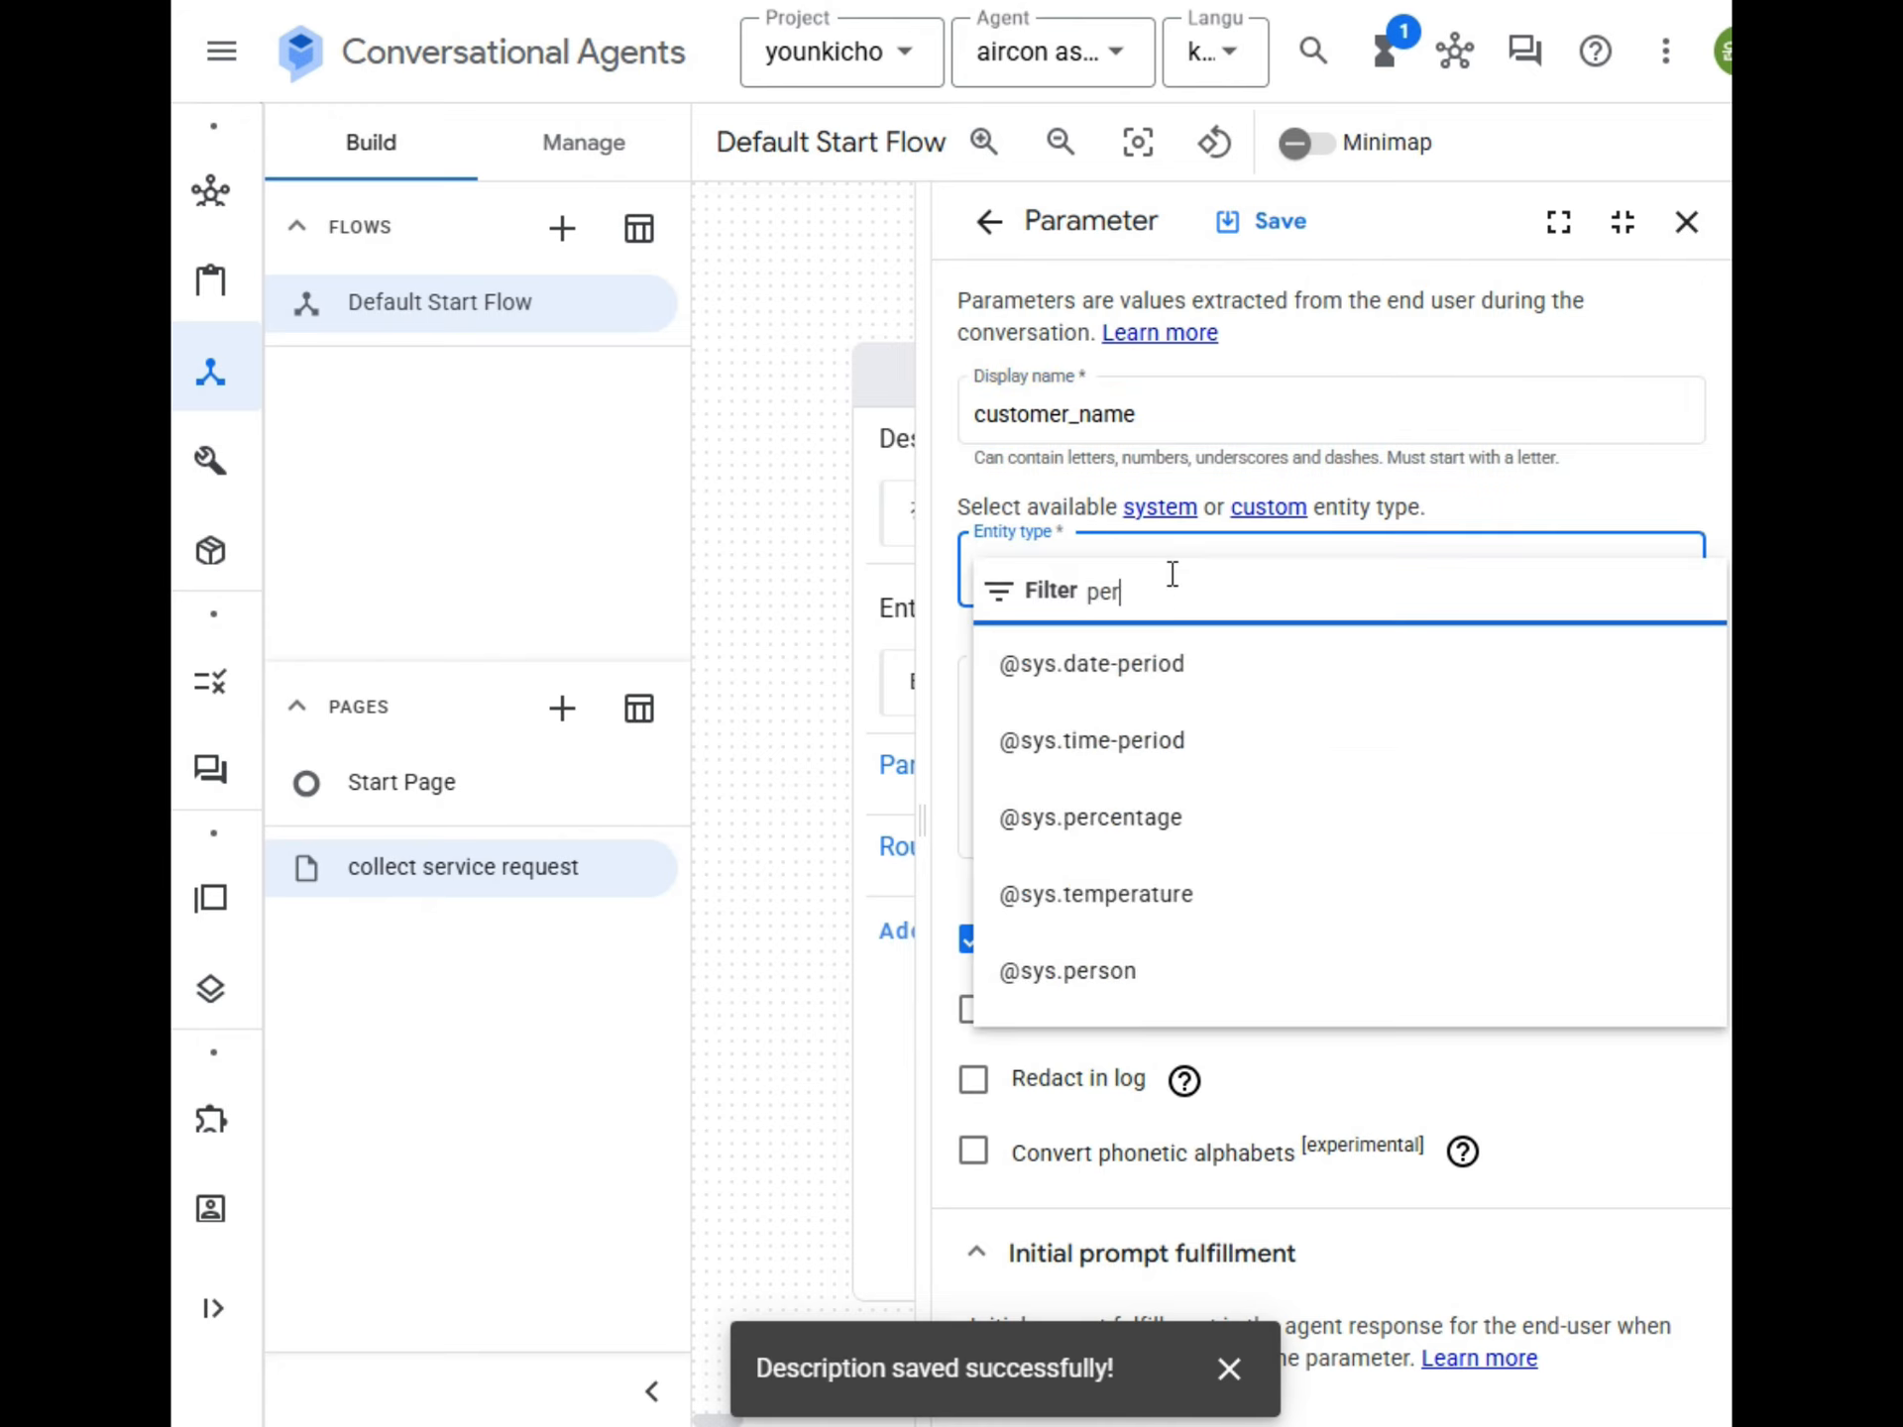
text(s)
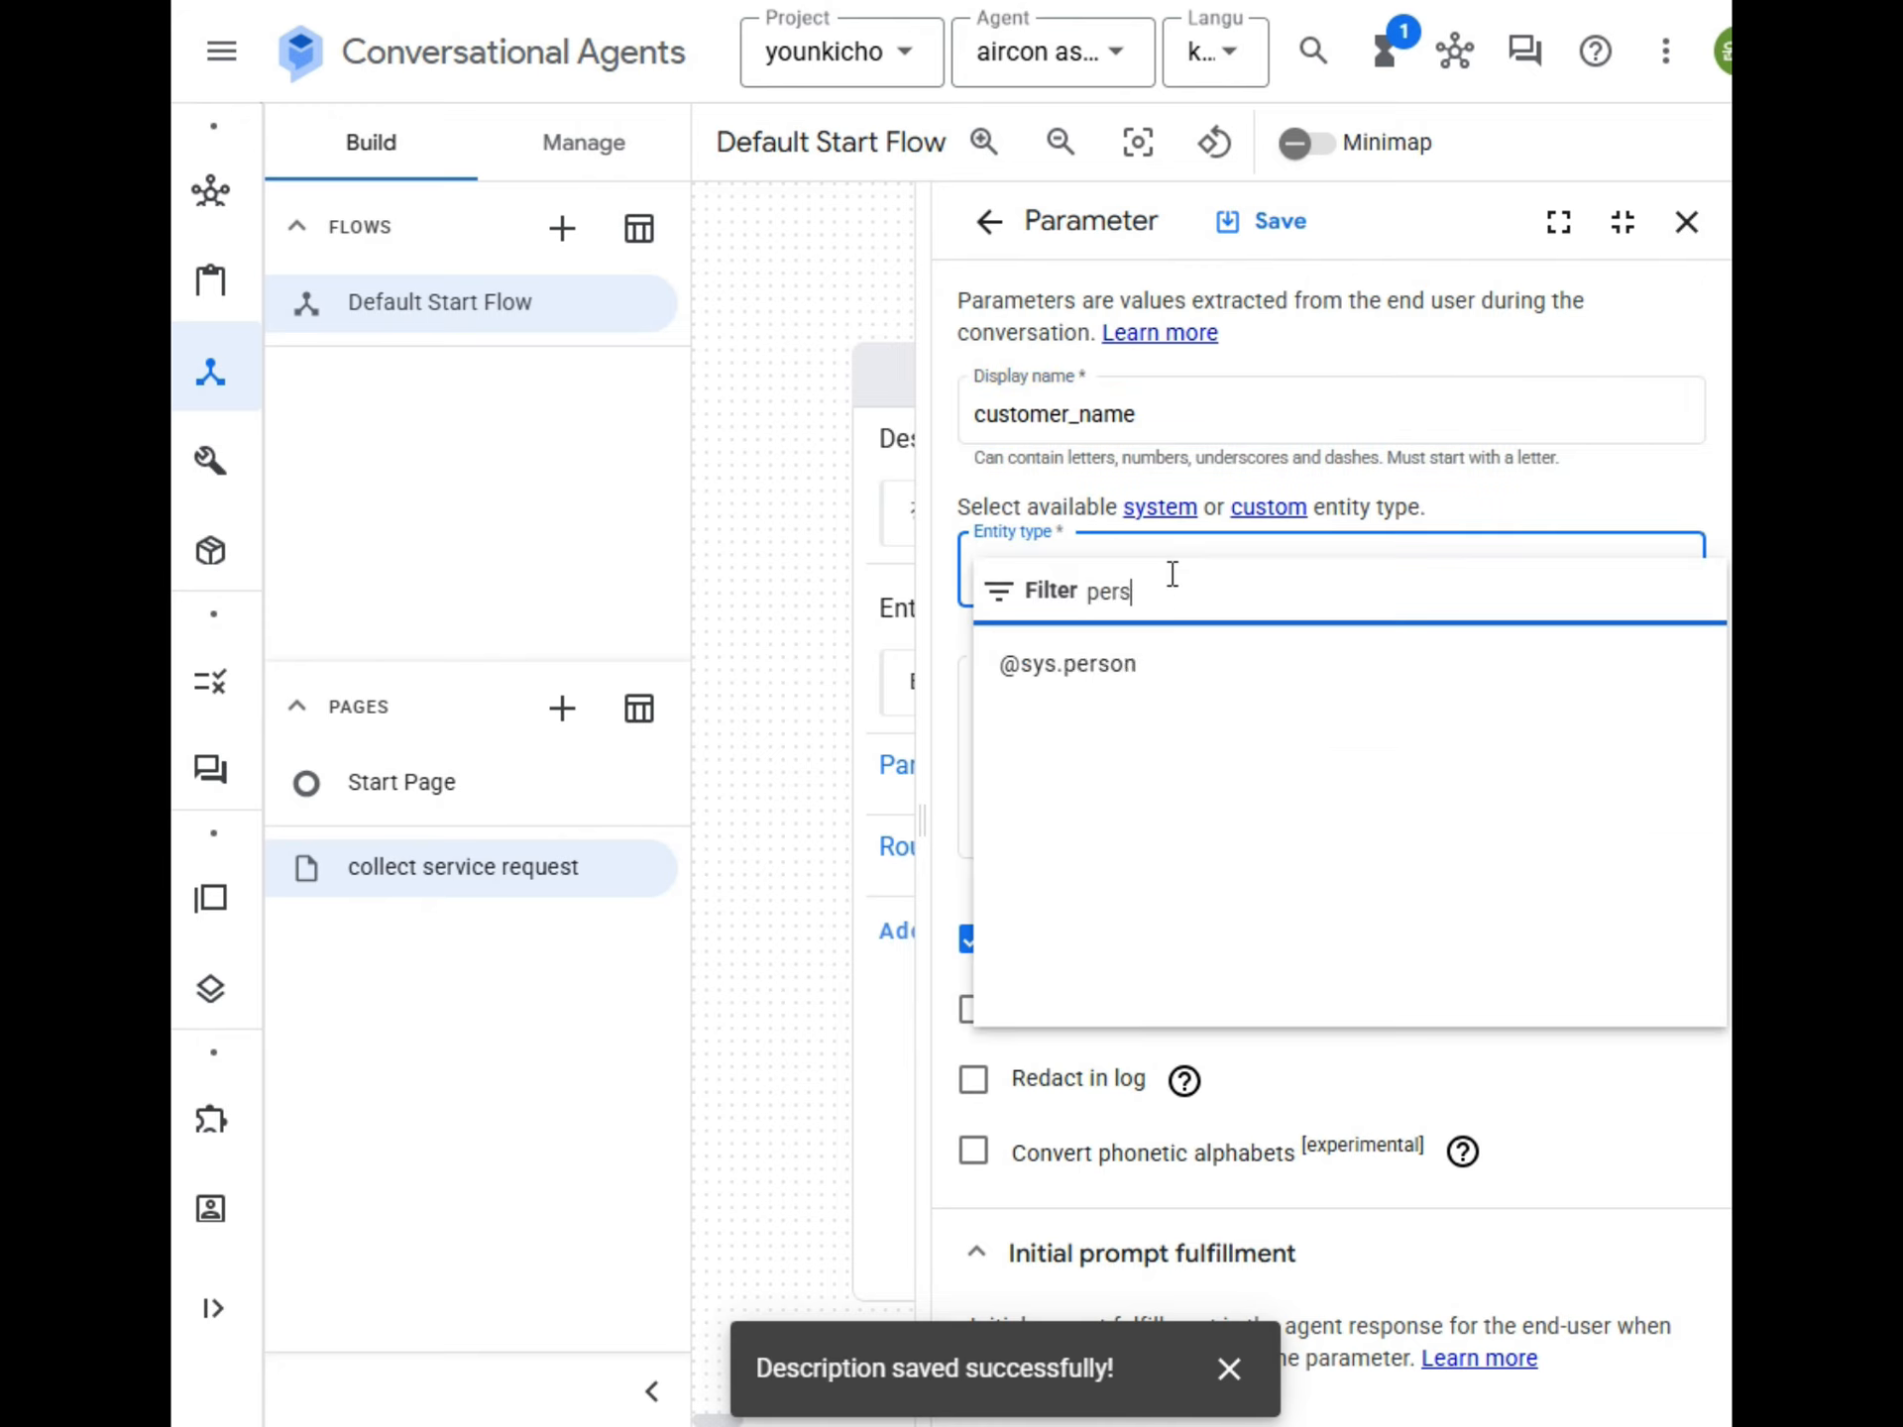
click(1070, 670)
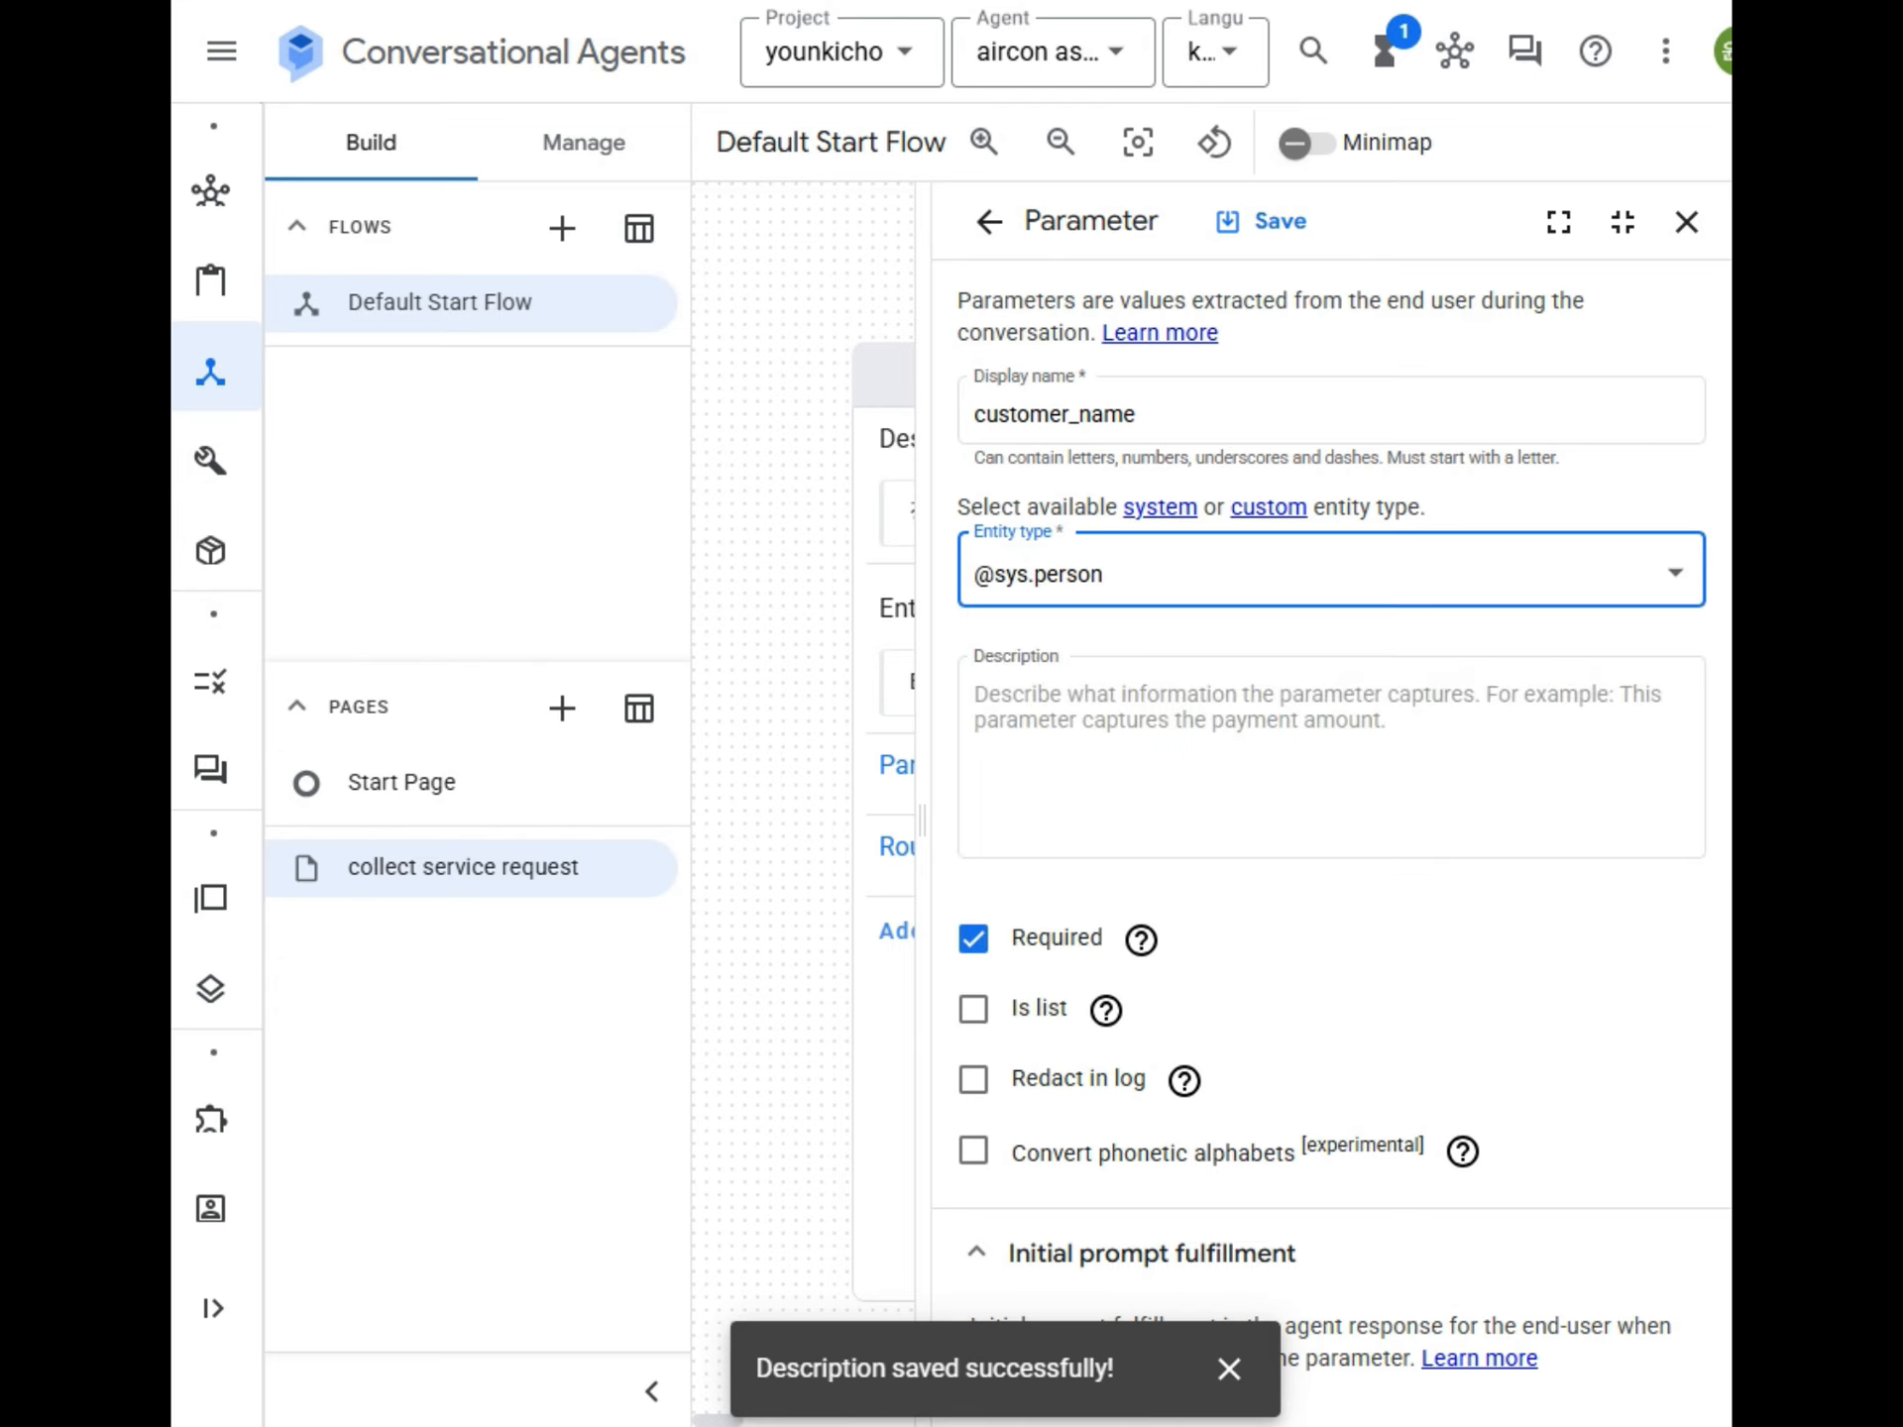
Describe the customer_name parameter as "as 받을 고객의 이름이다.".
click(1174, 721)
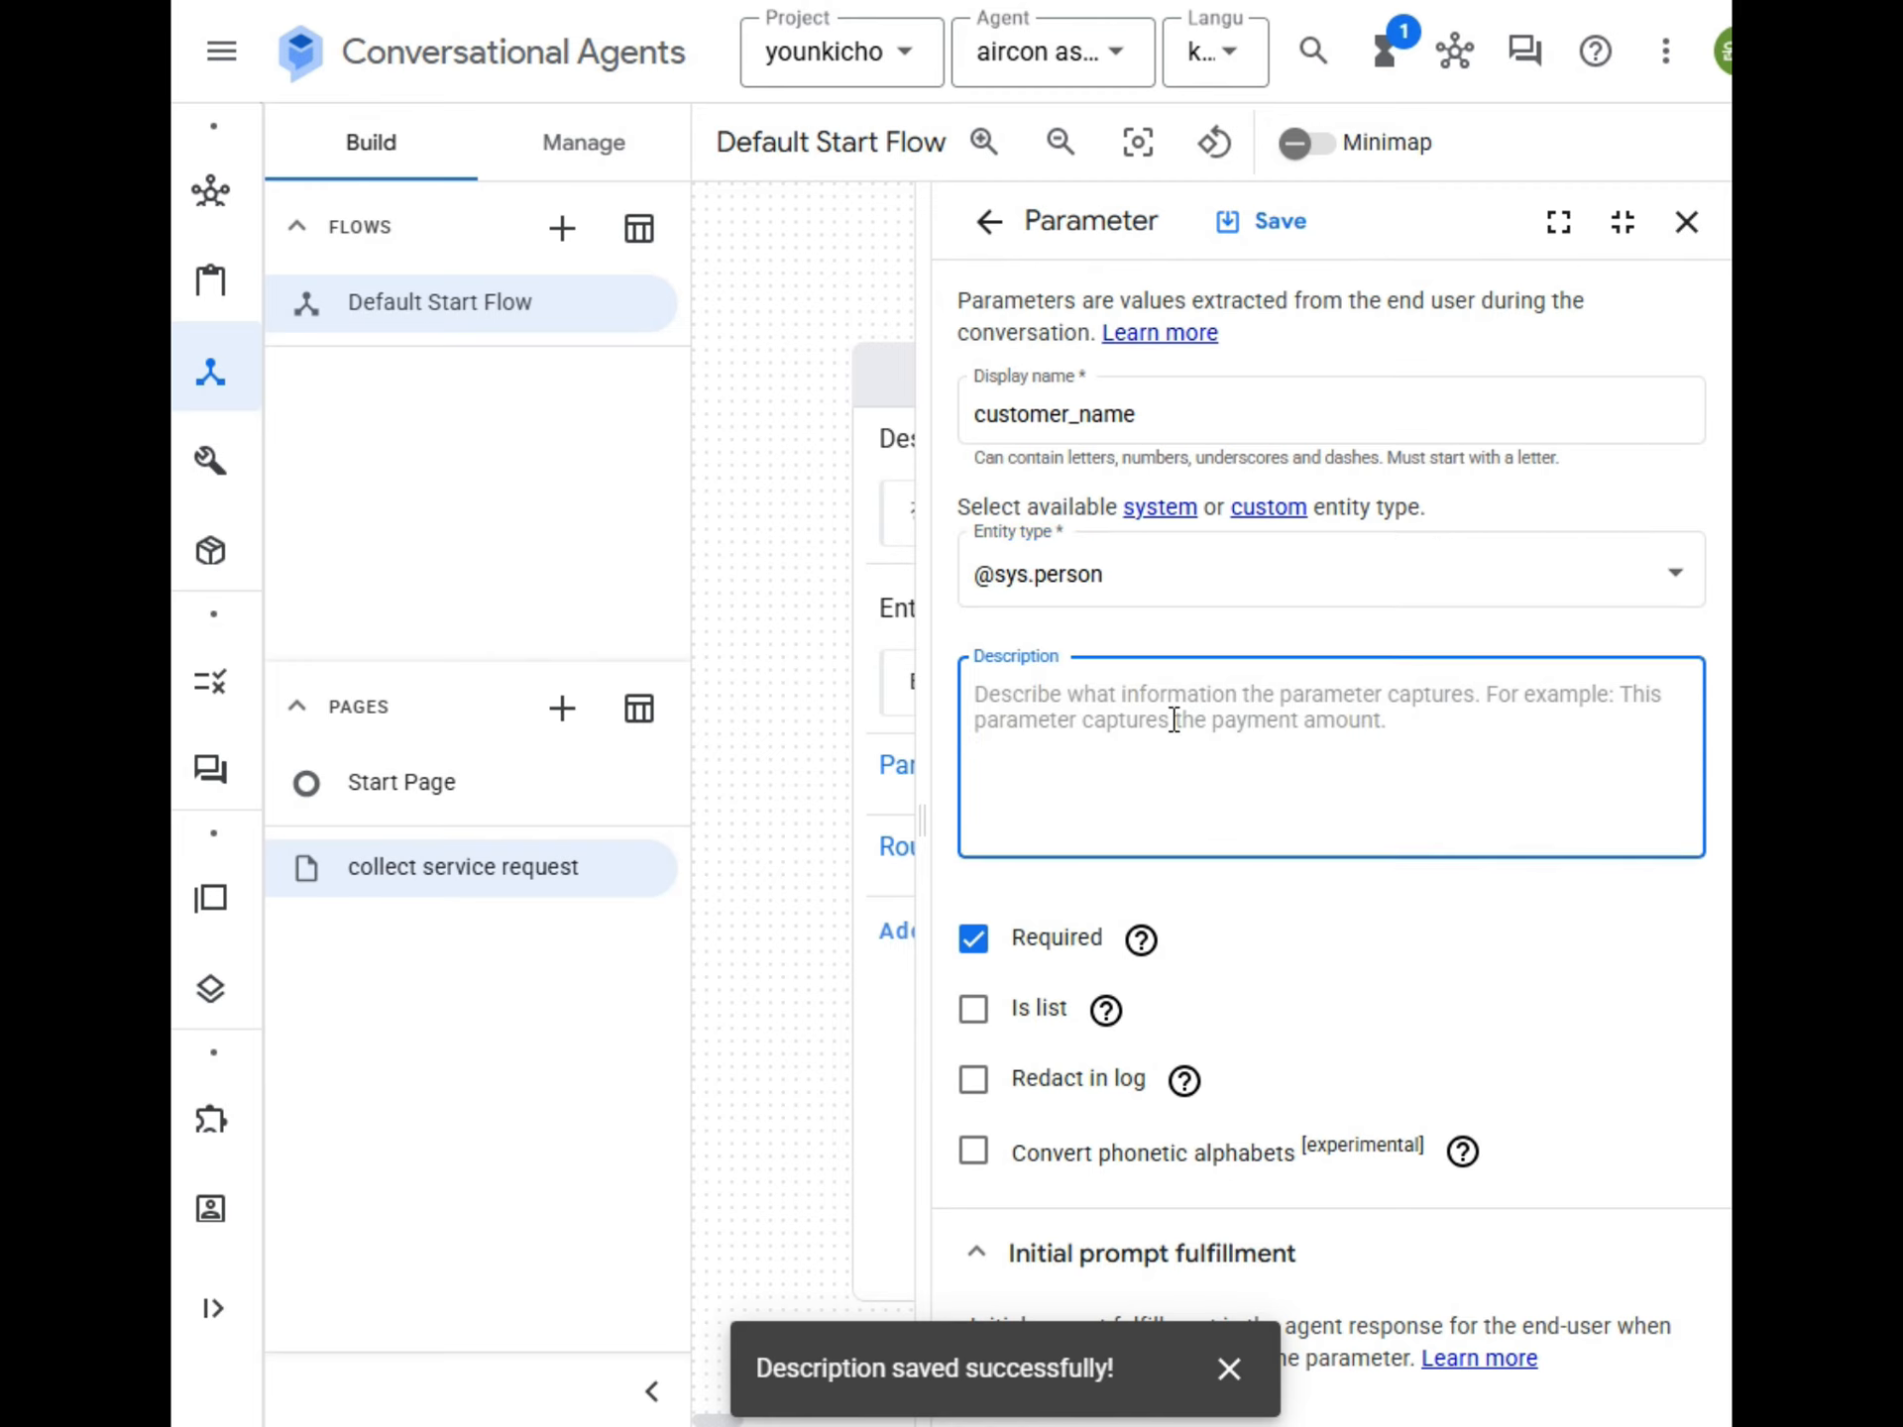
text(as)
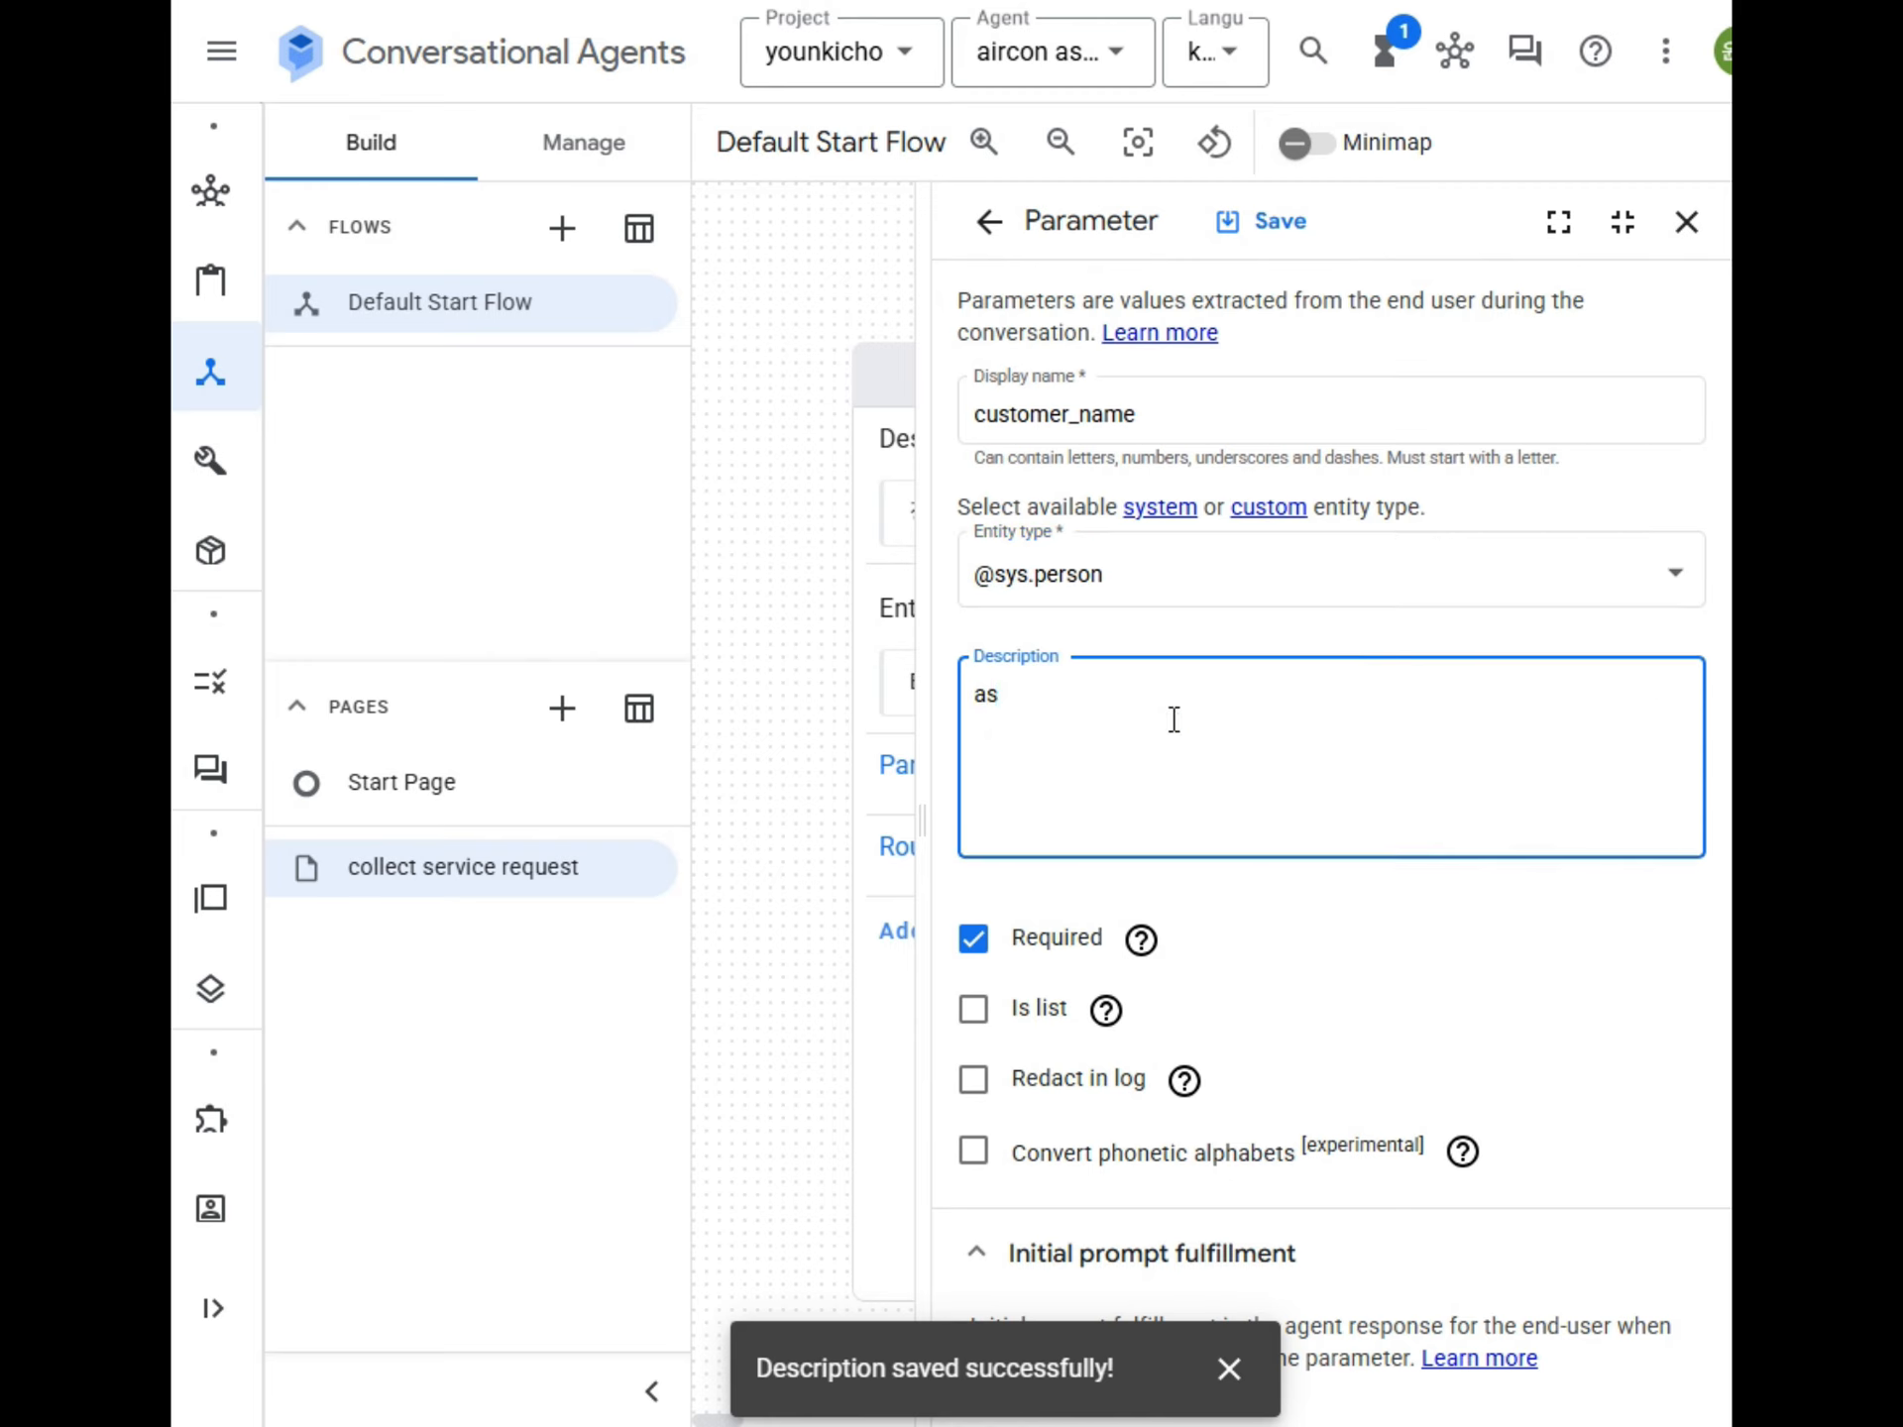
text(을 ㄱㅗ객의 이)
text(름이대)
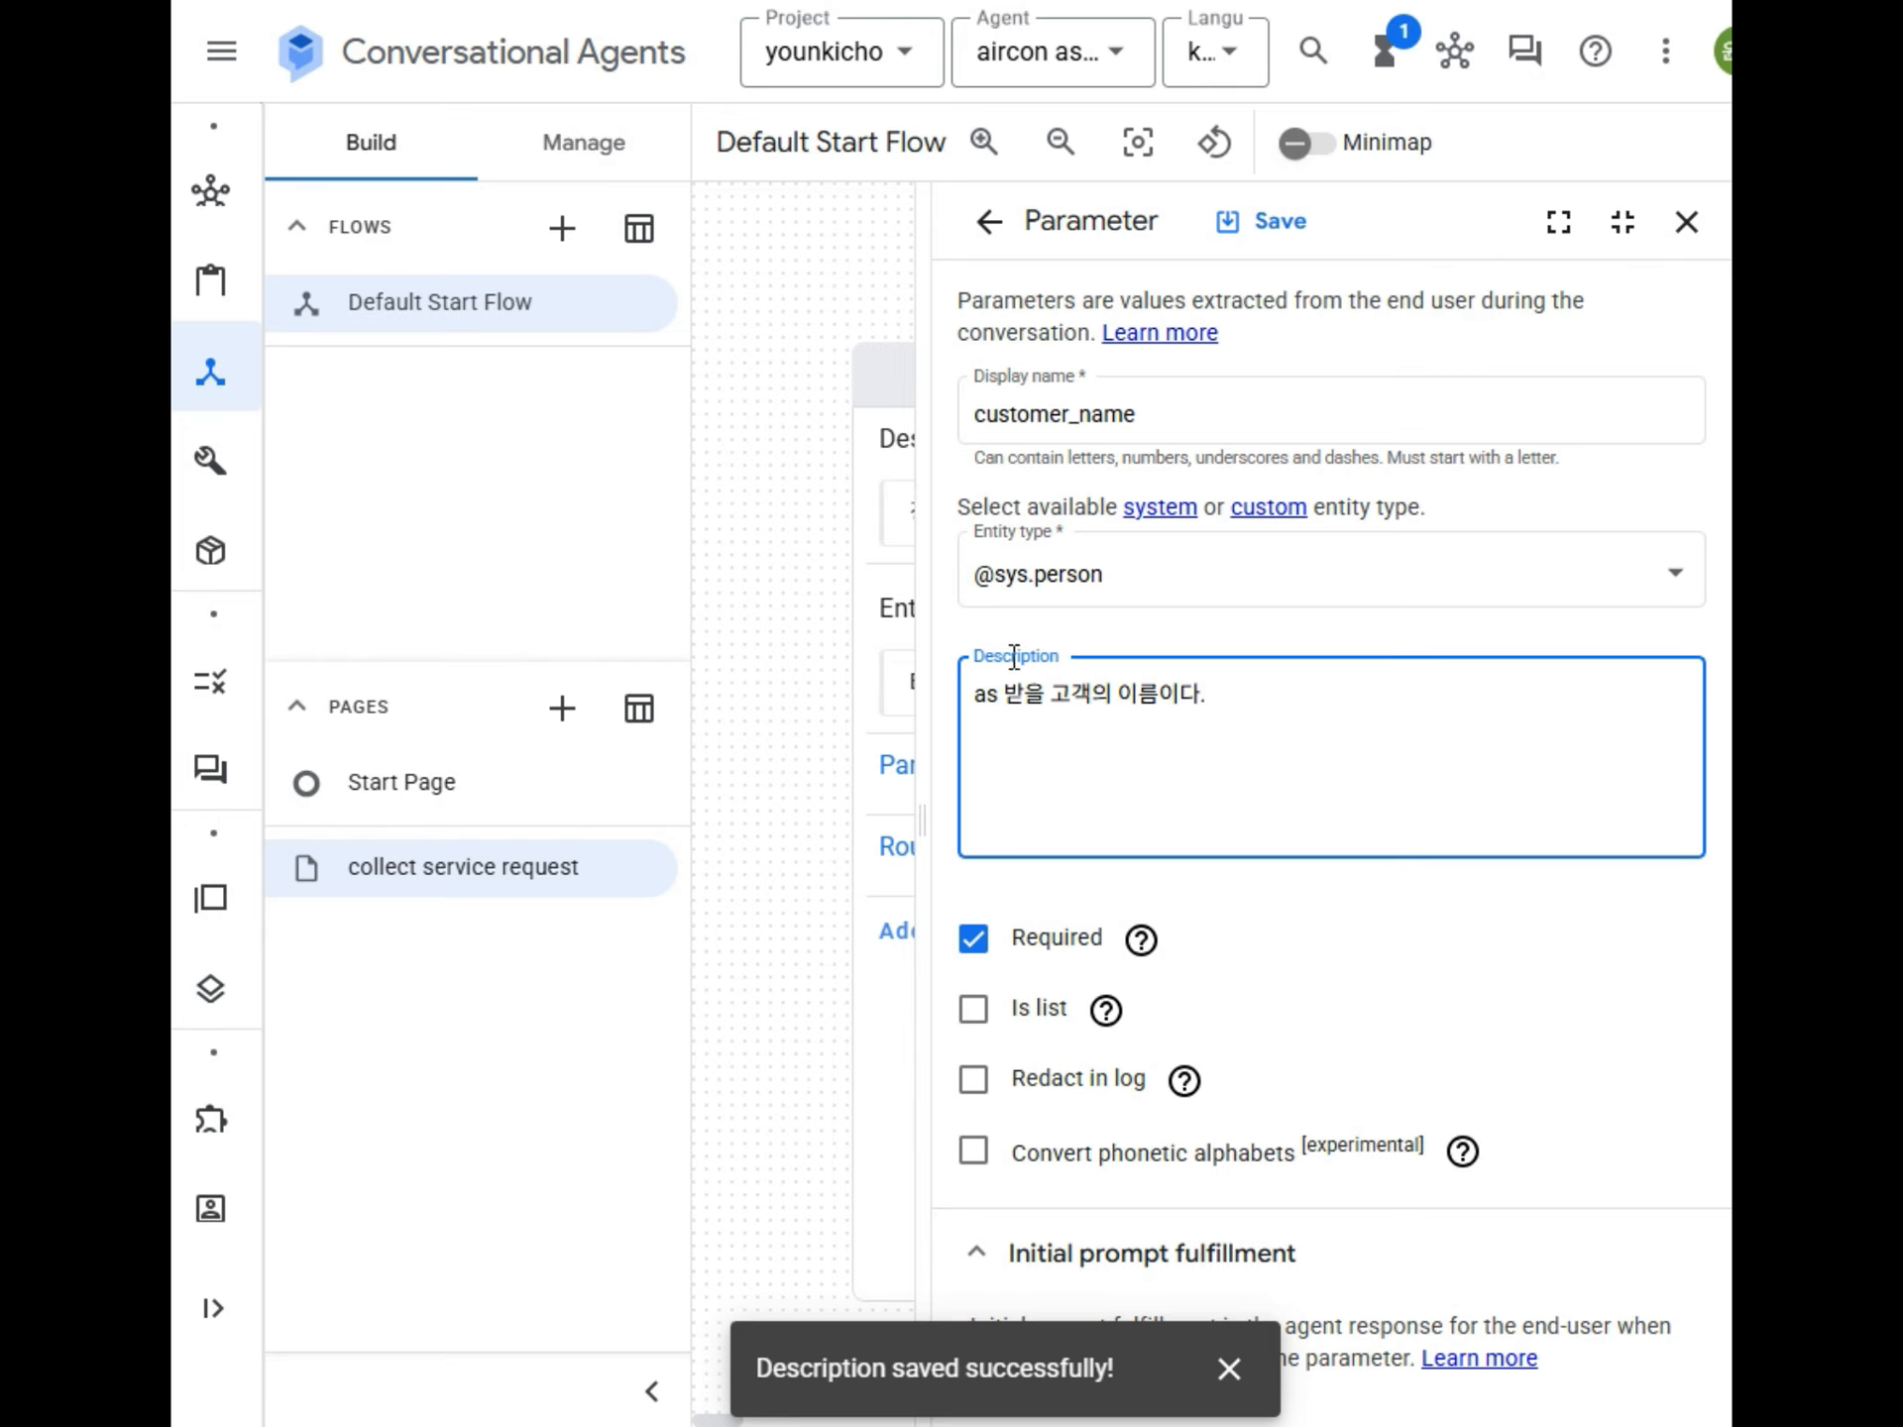
scroll(1367, 833, down, 5)
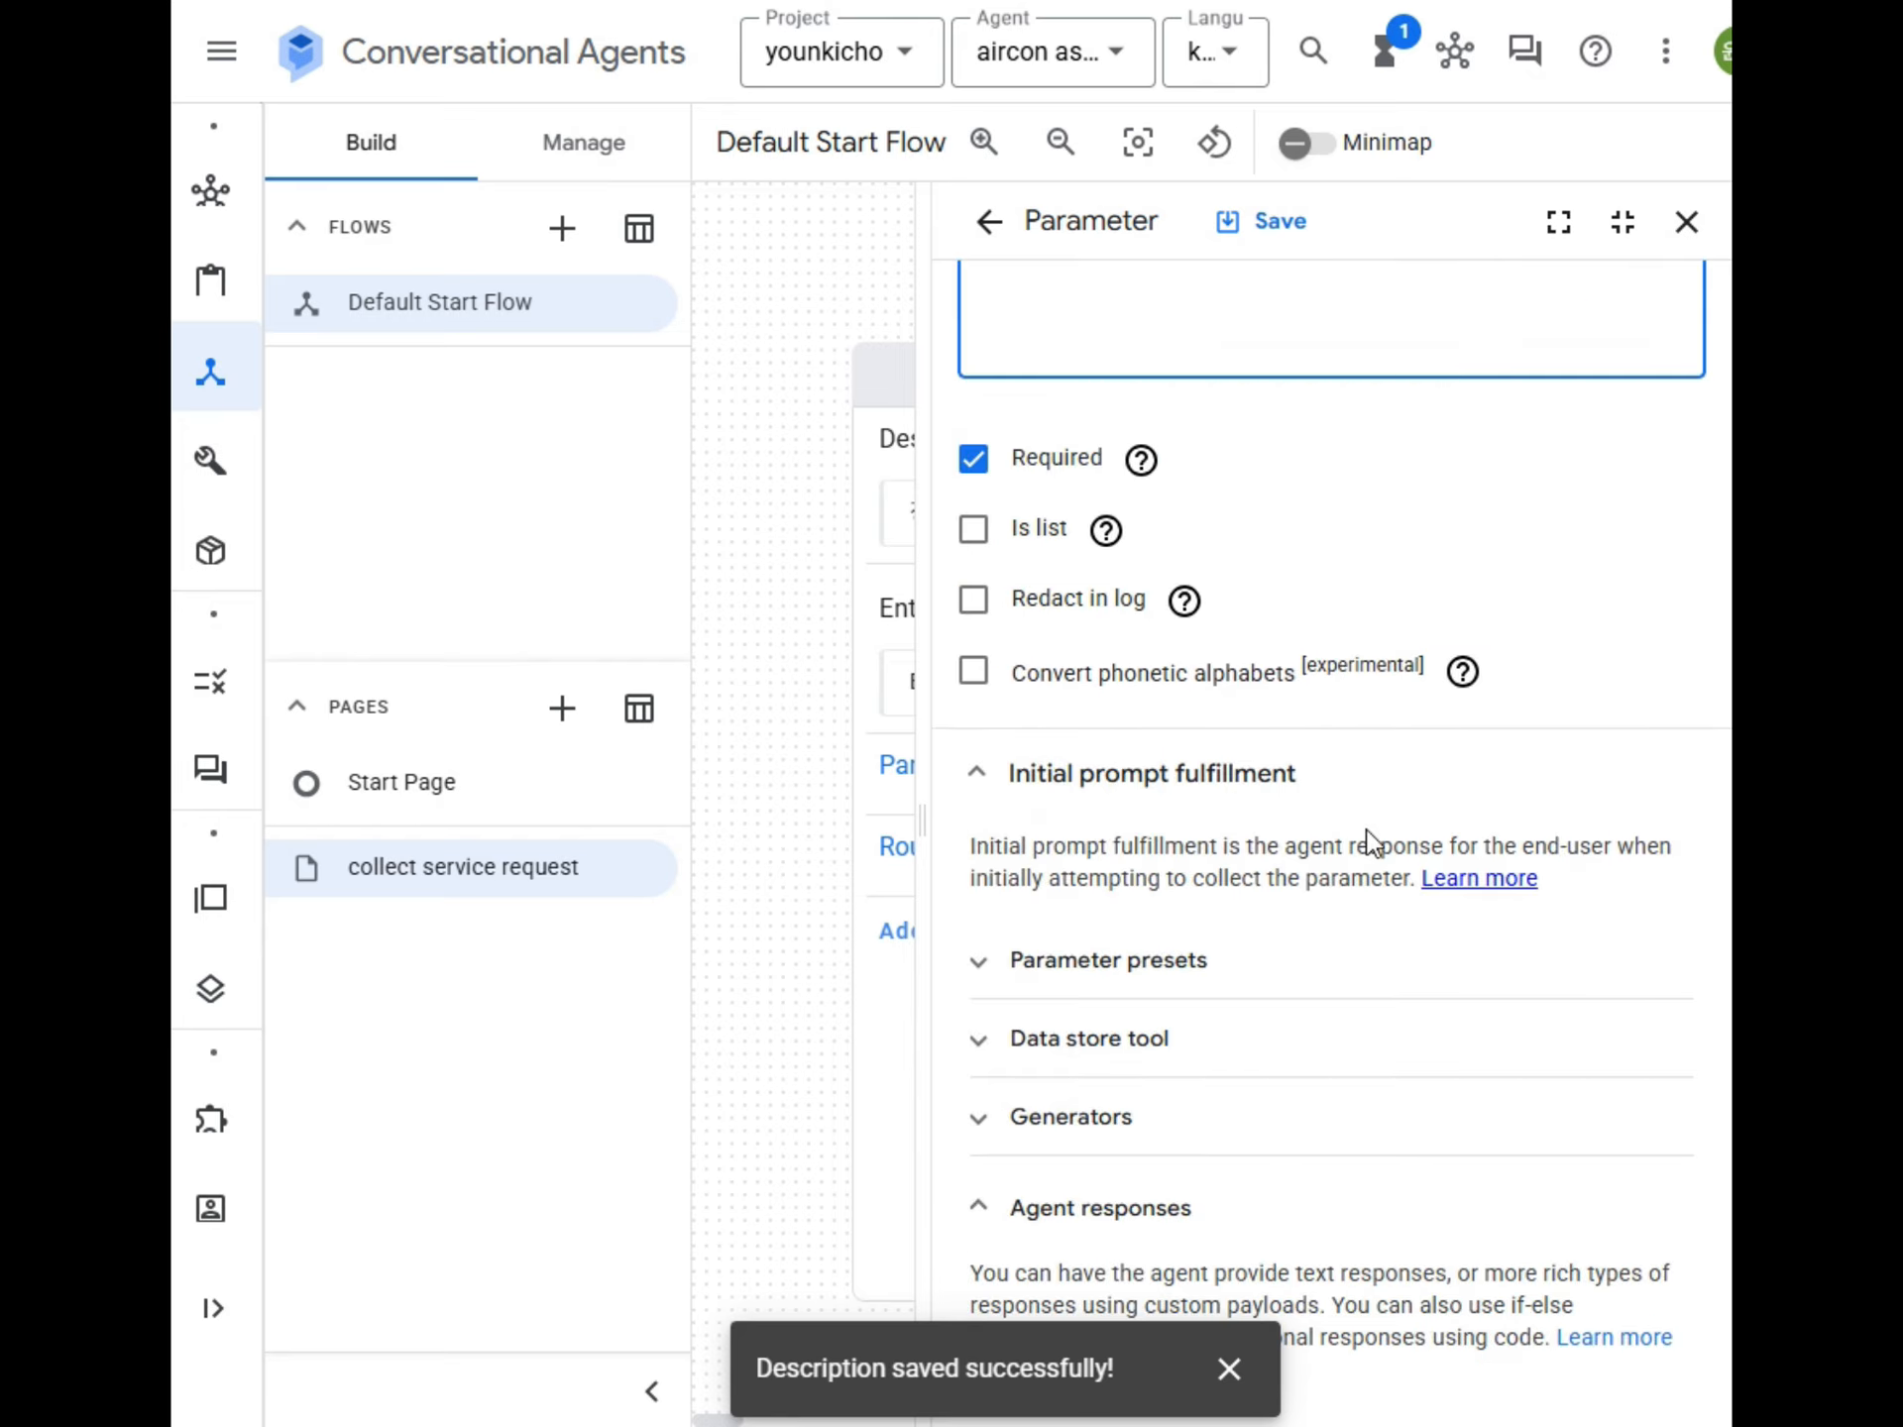
scroll(1368, 842, down, 5)
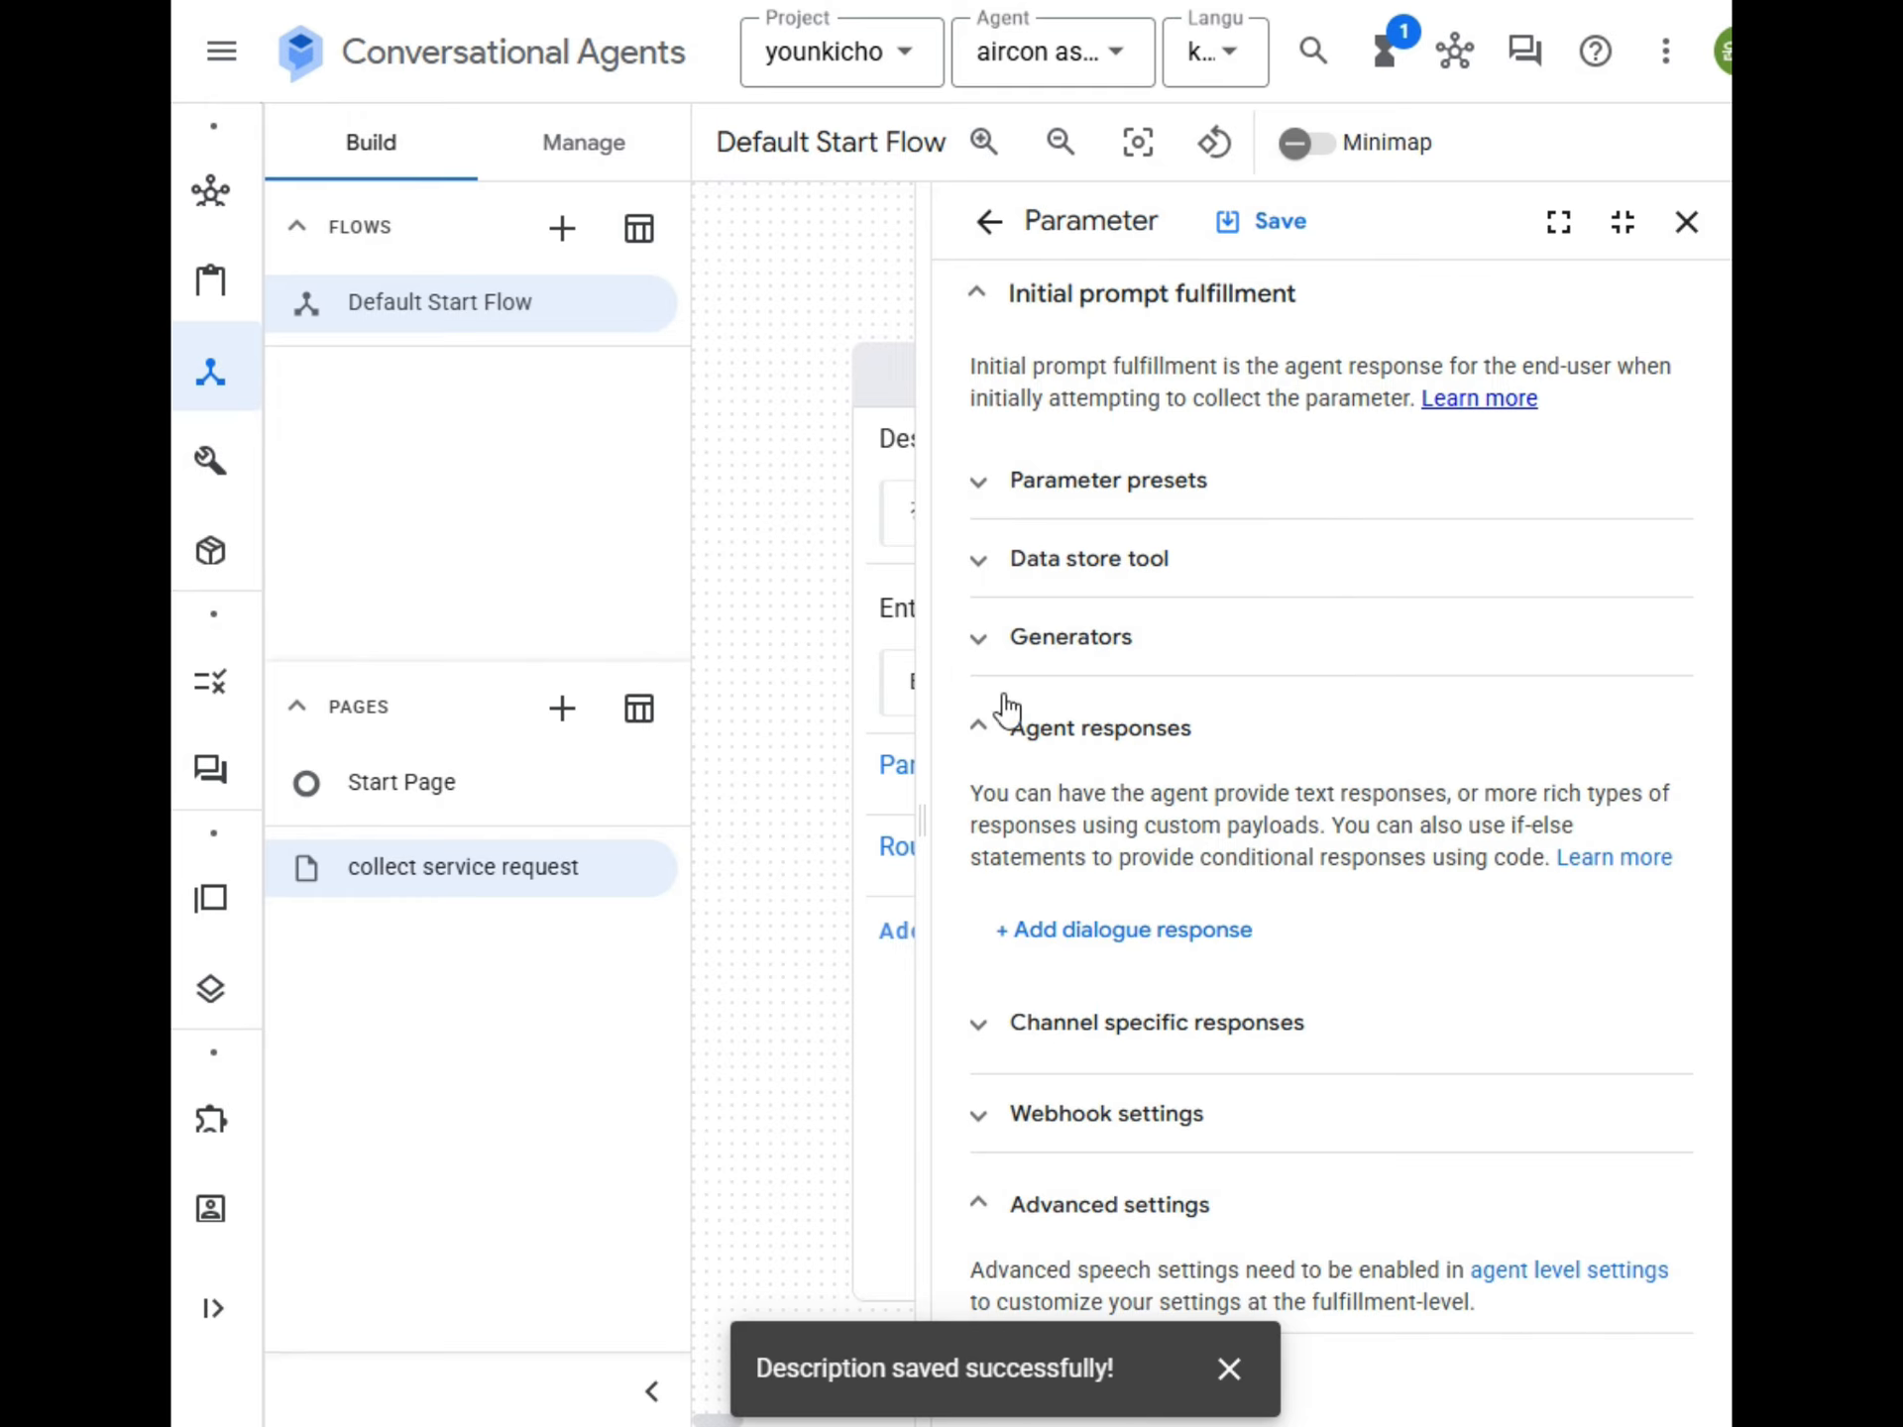
click(904, 694)
click(1085, 929)
click(1123, 246)
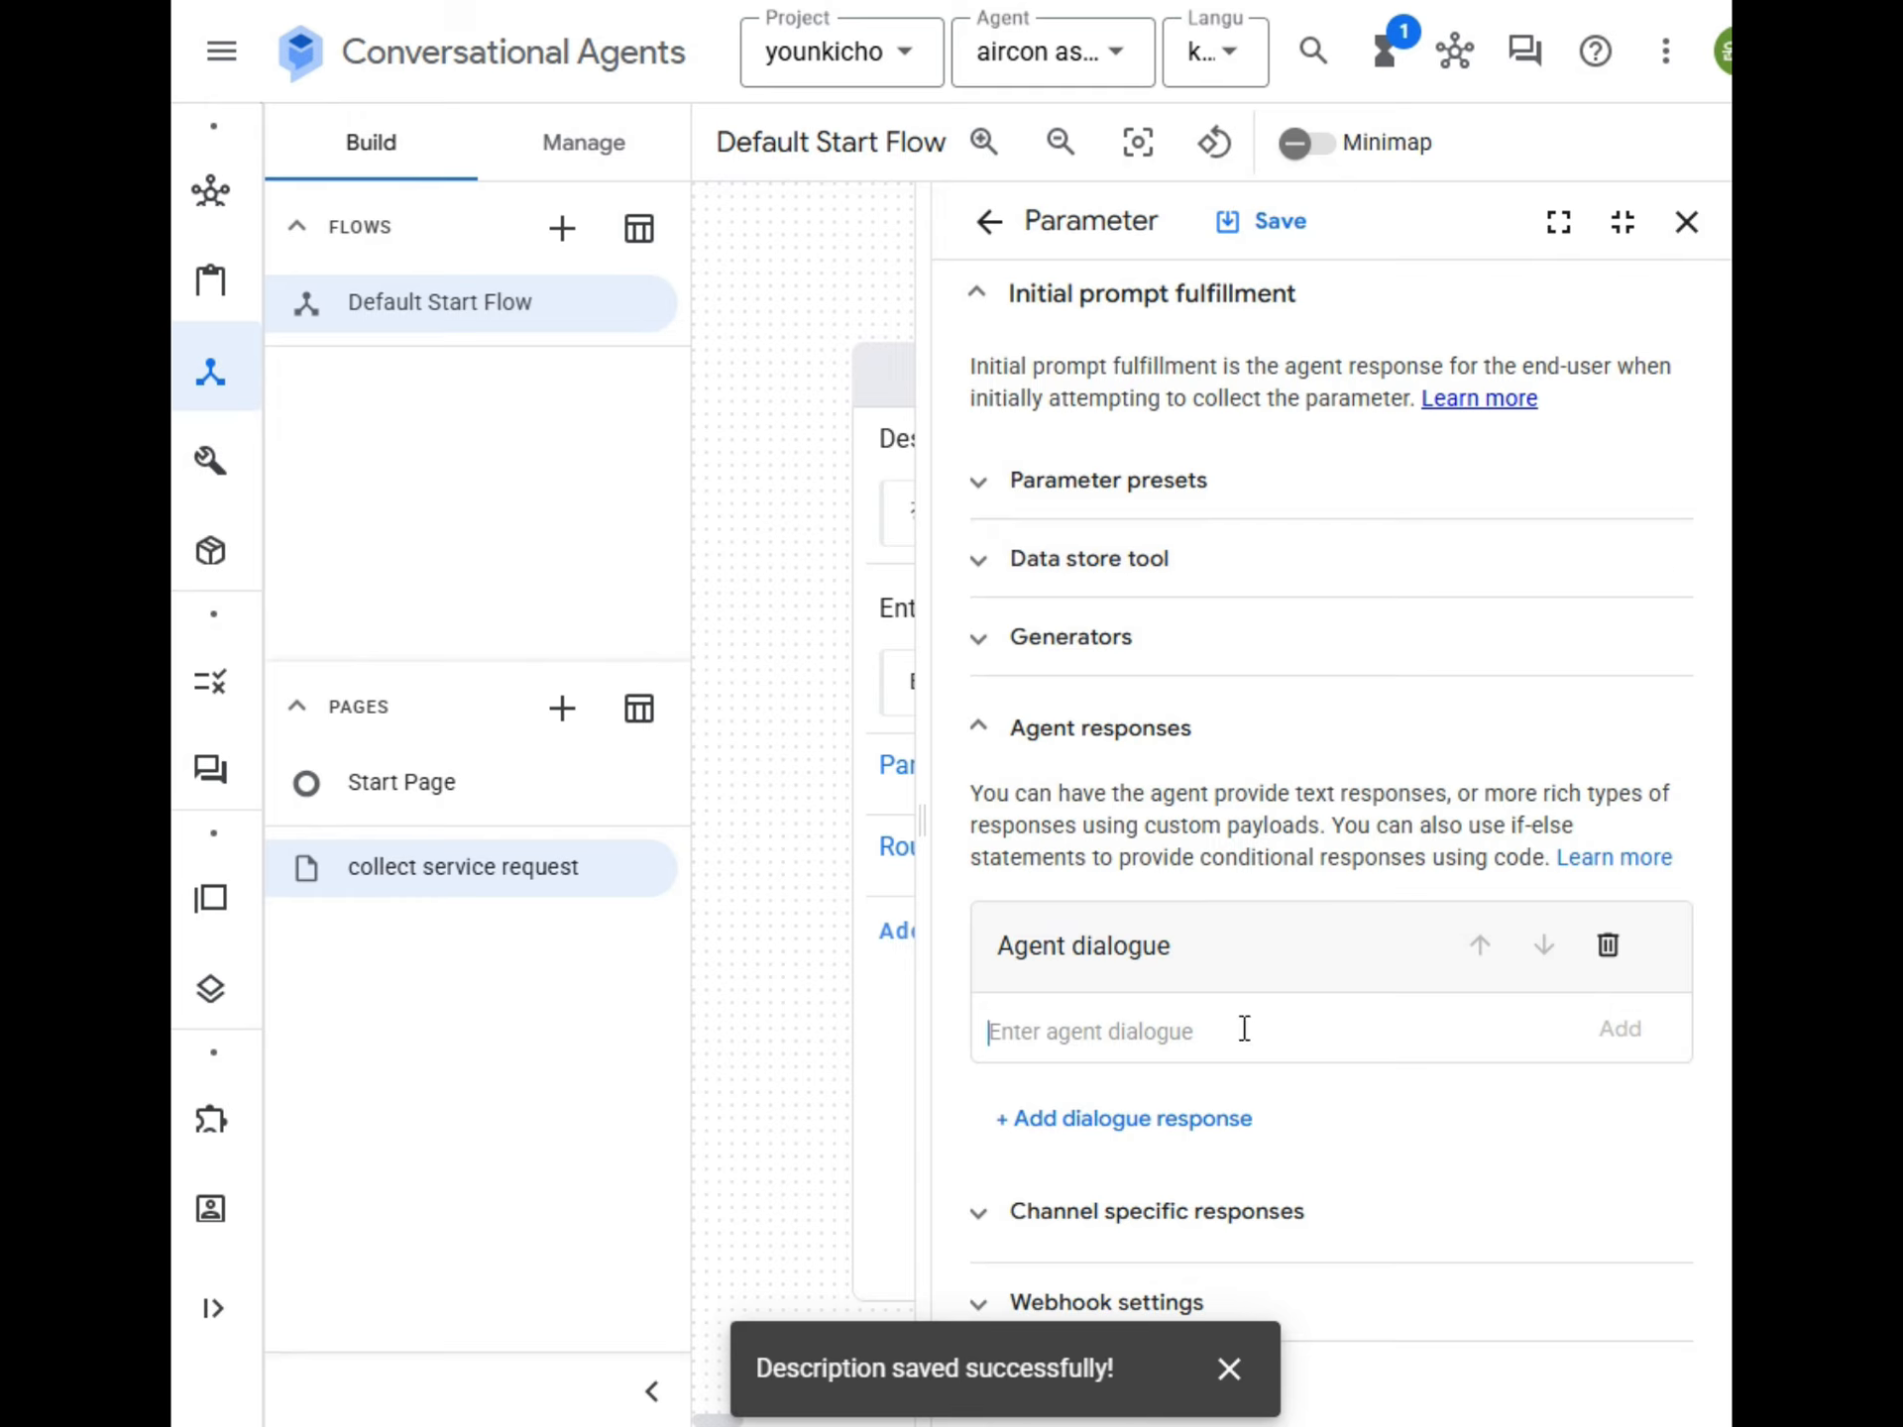
text(고)
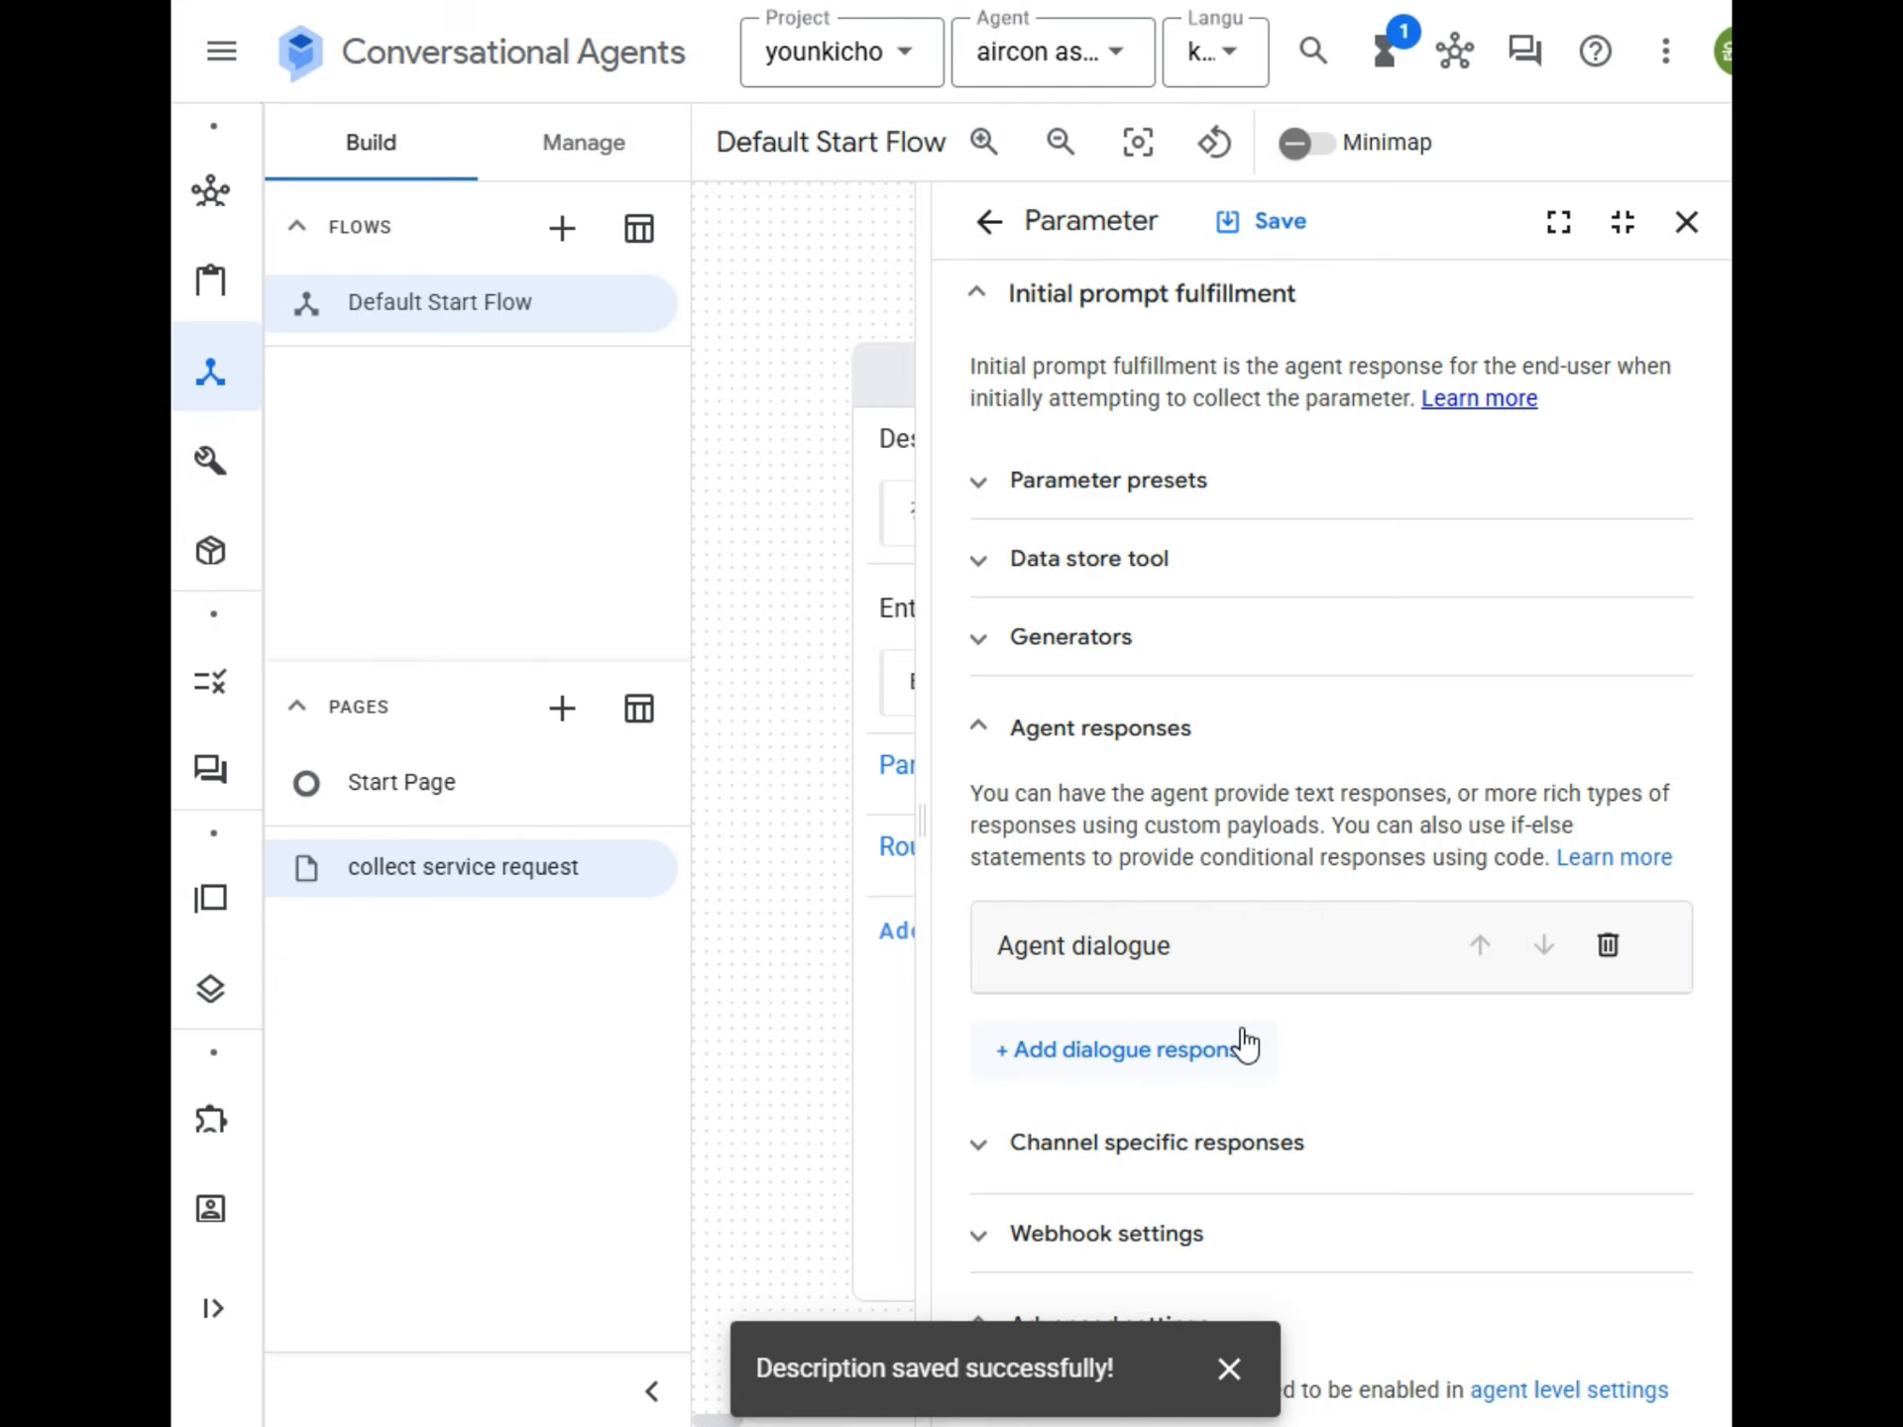
click(1608, 948)
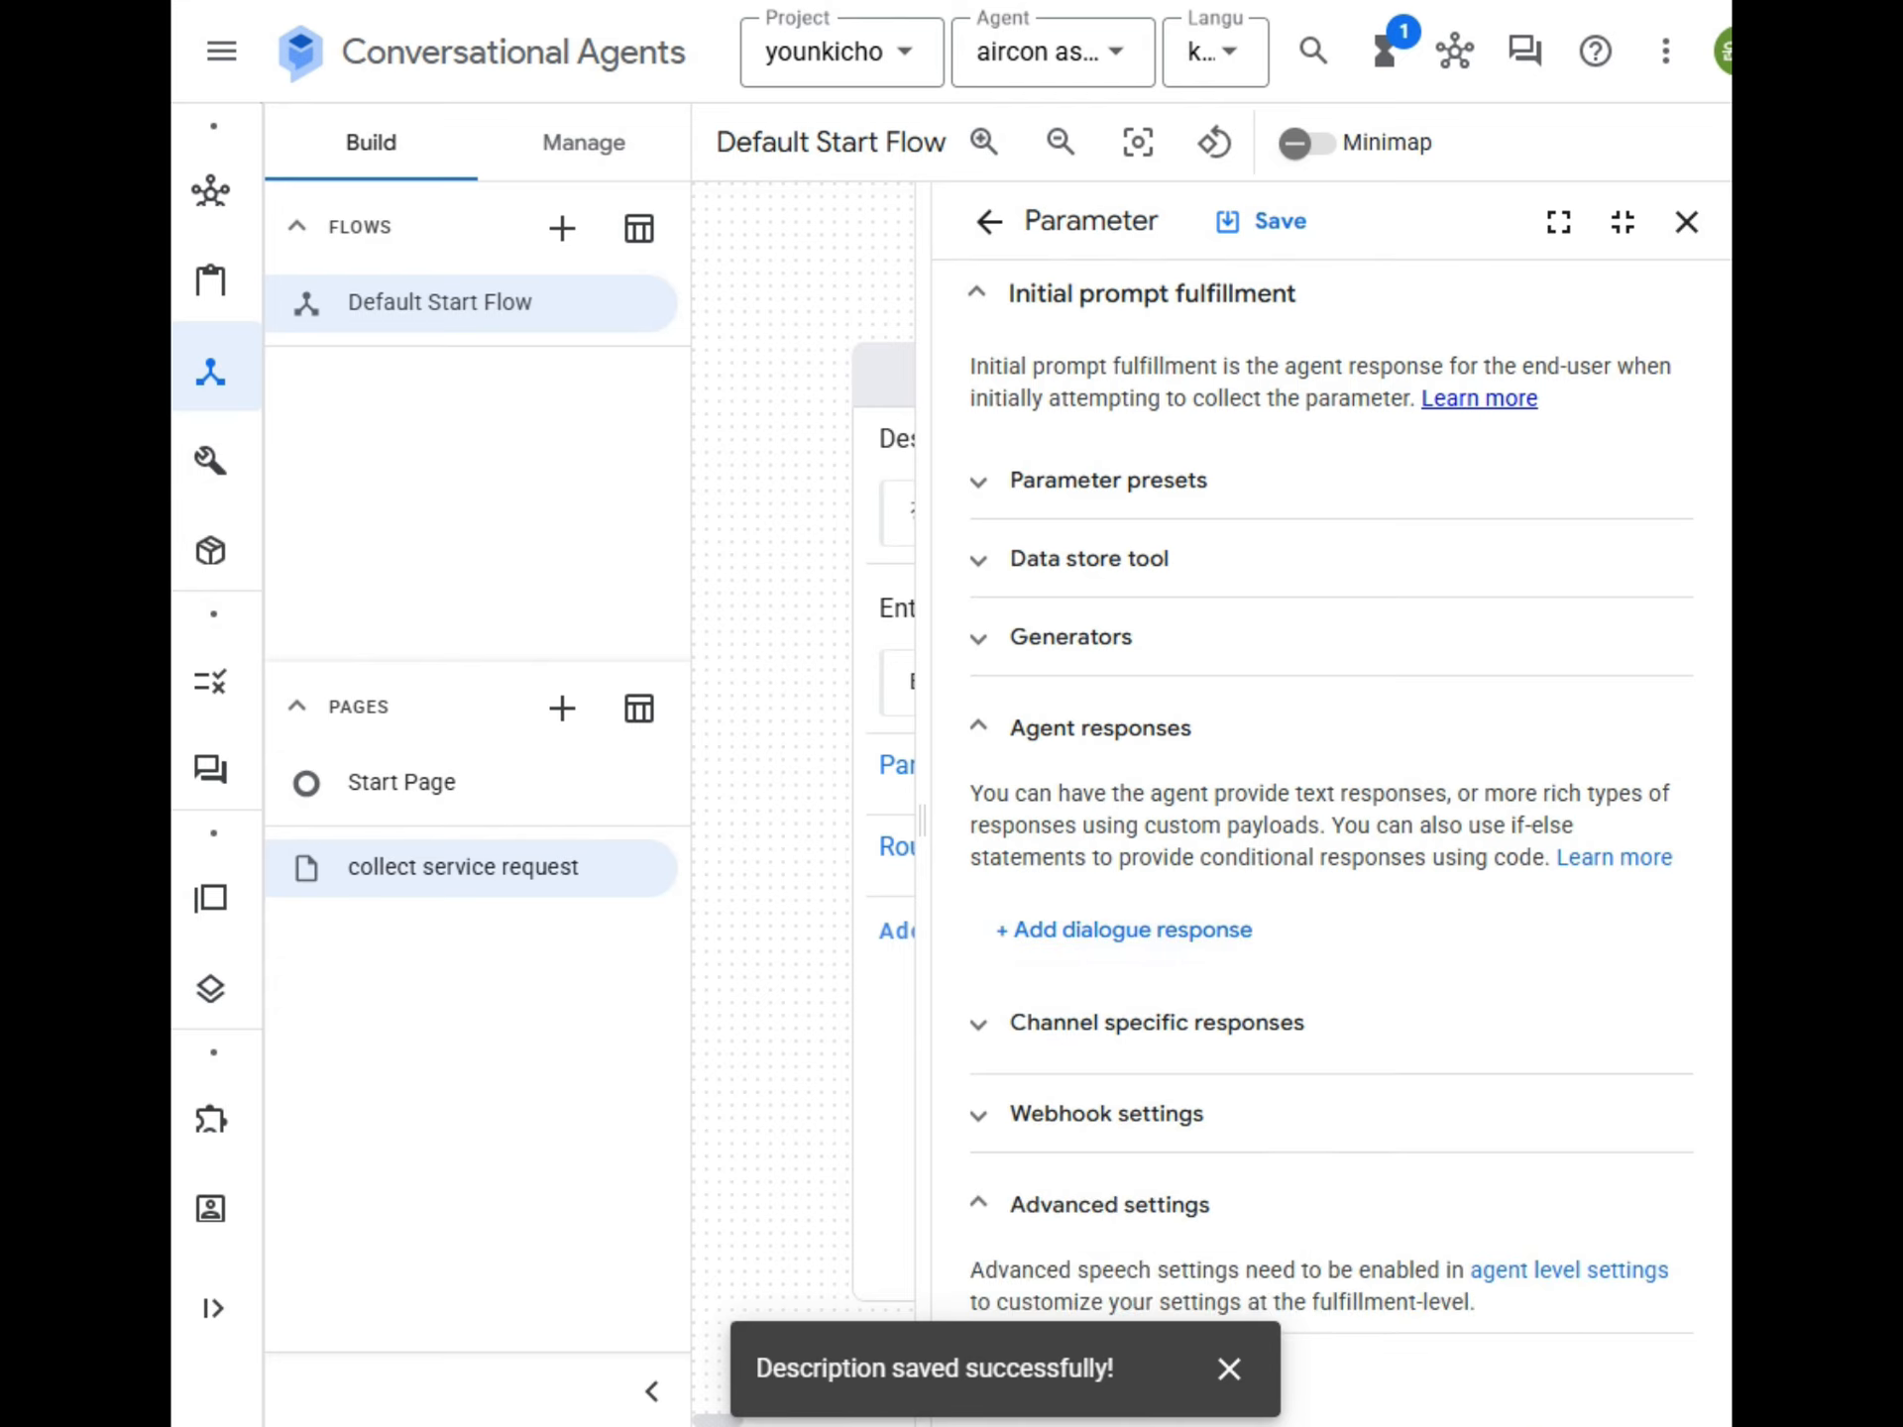
Write "고객님의 성함을 입력해 주세요" in a Notepad window, cut the text to the clipboard and minimize Notepad.
drag(1729, 49, 1250, 58)
text(고객)
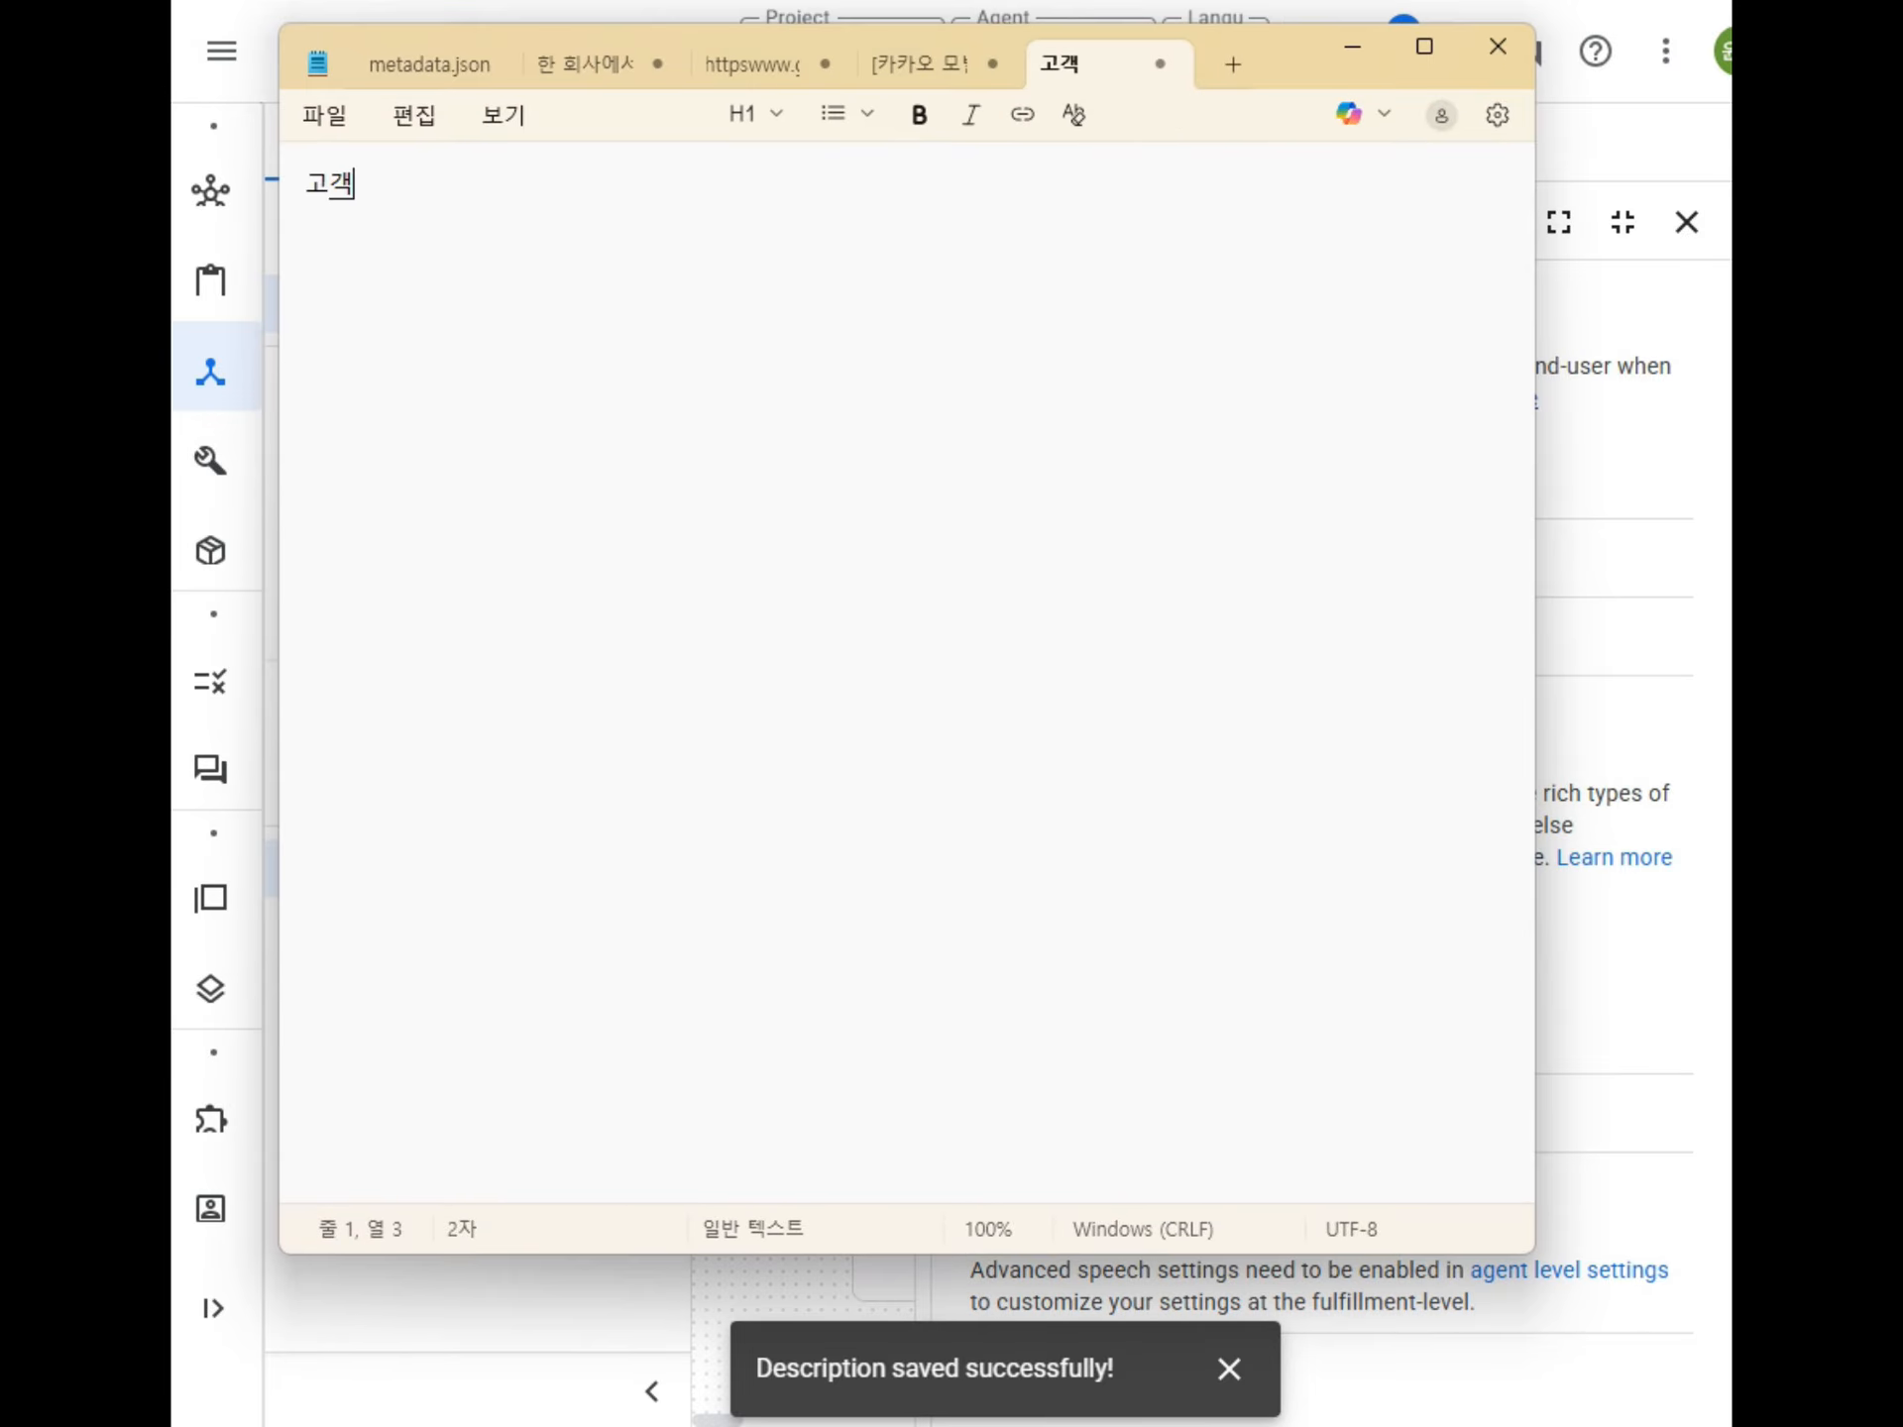
text(님의 성함을 입)
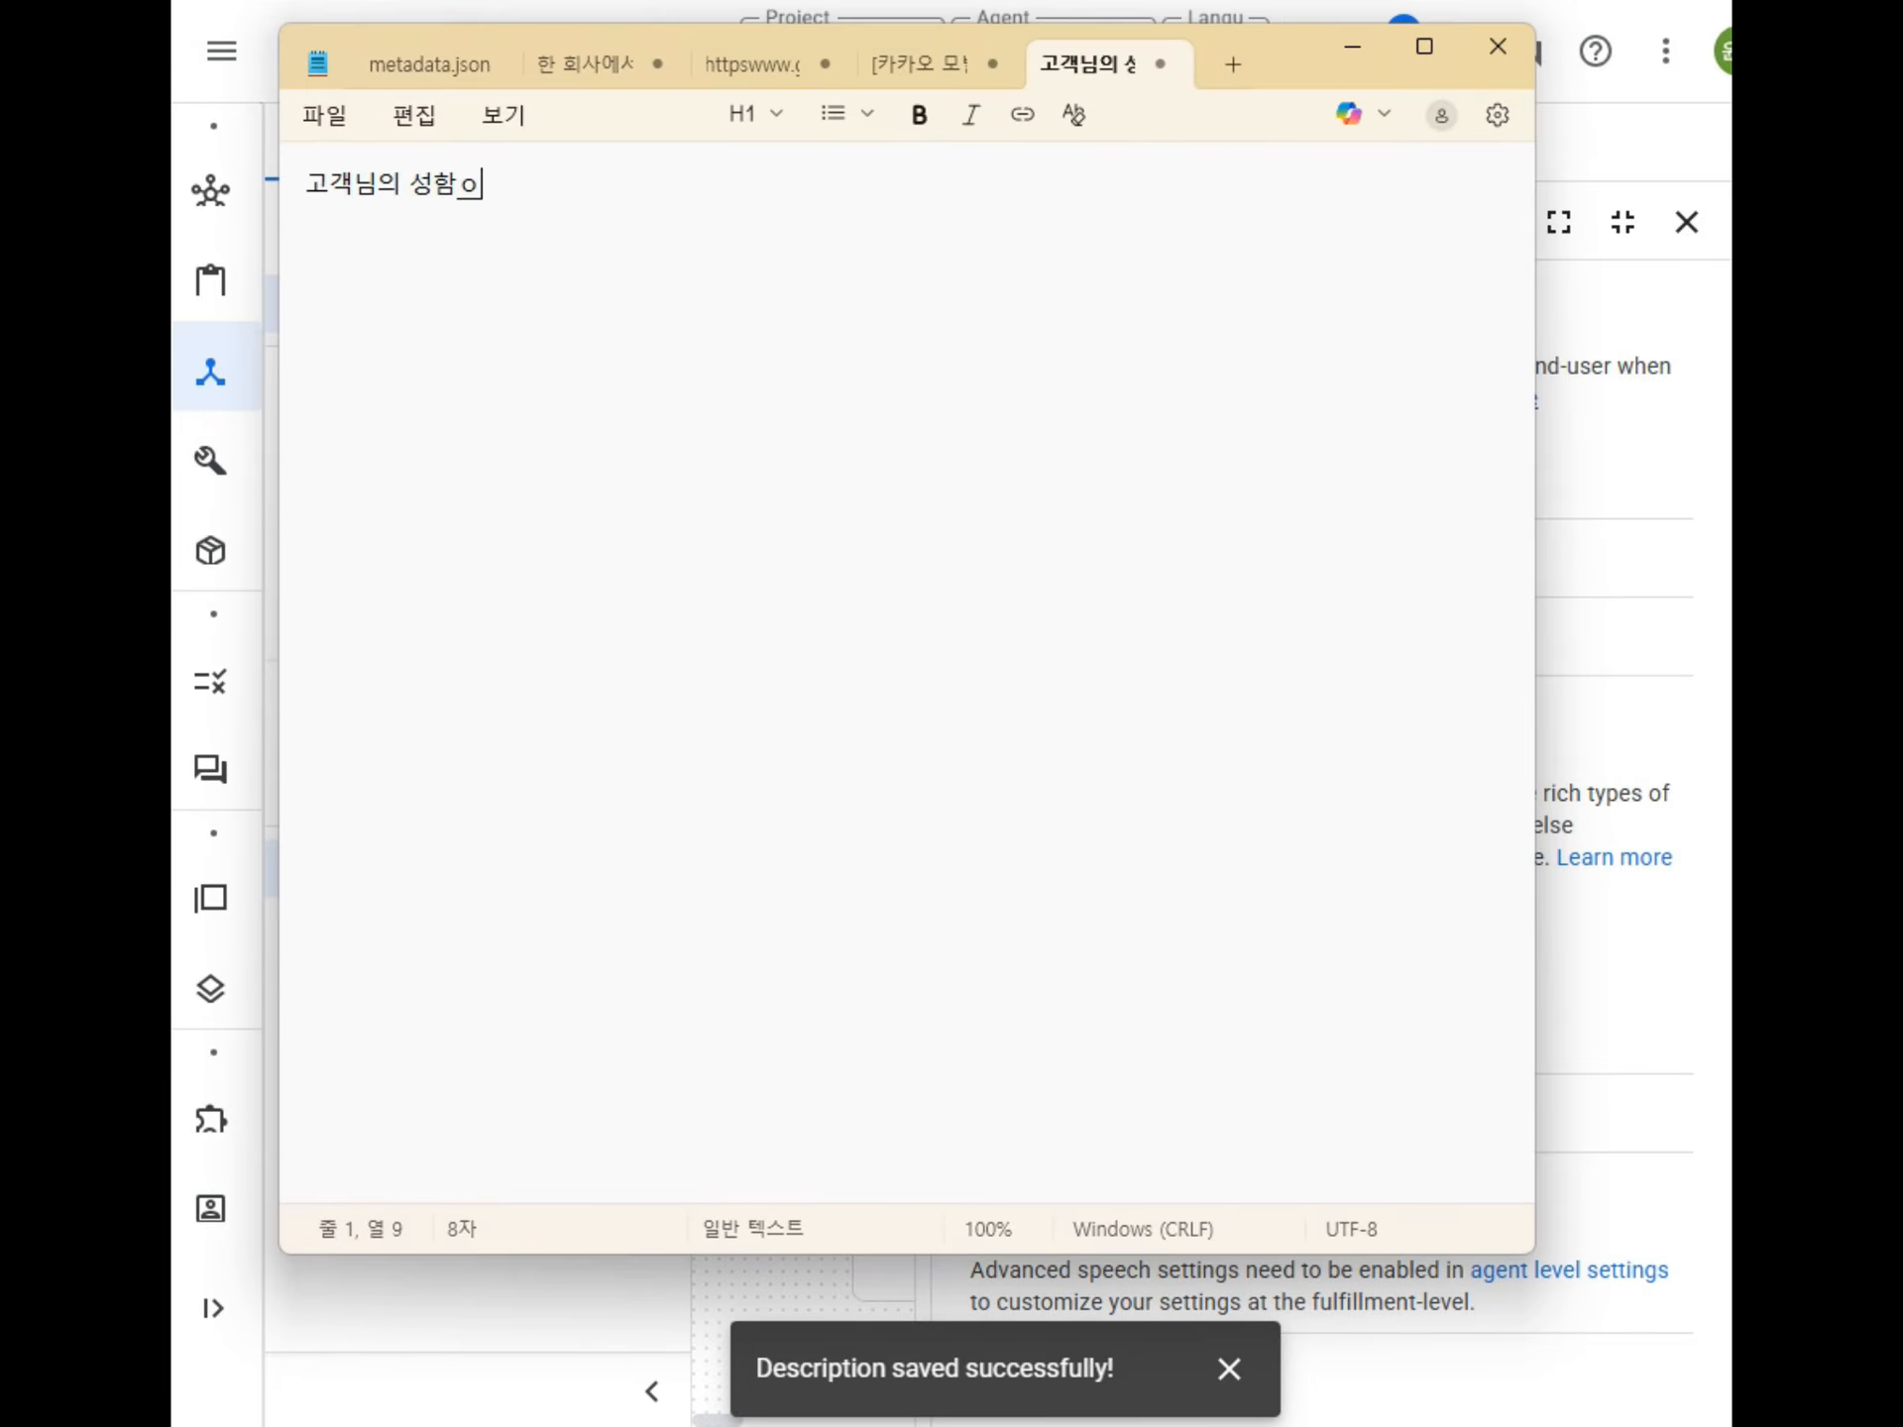
text(력해 주세요)
key(ctrl+a)
key(ctrl+x)
click(1351, 46)
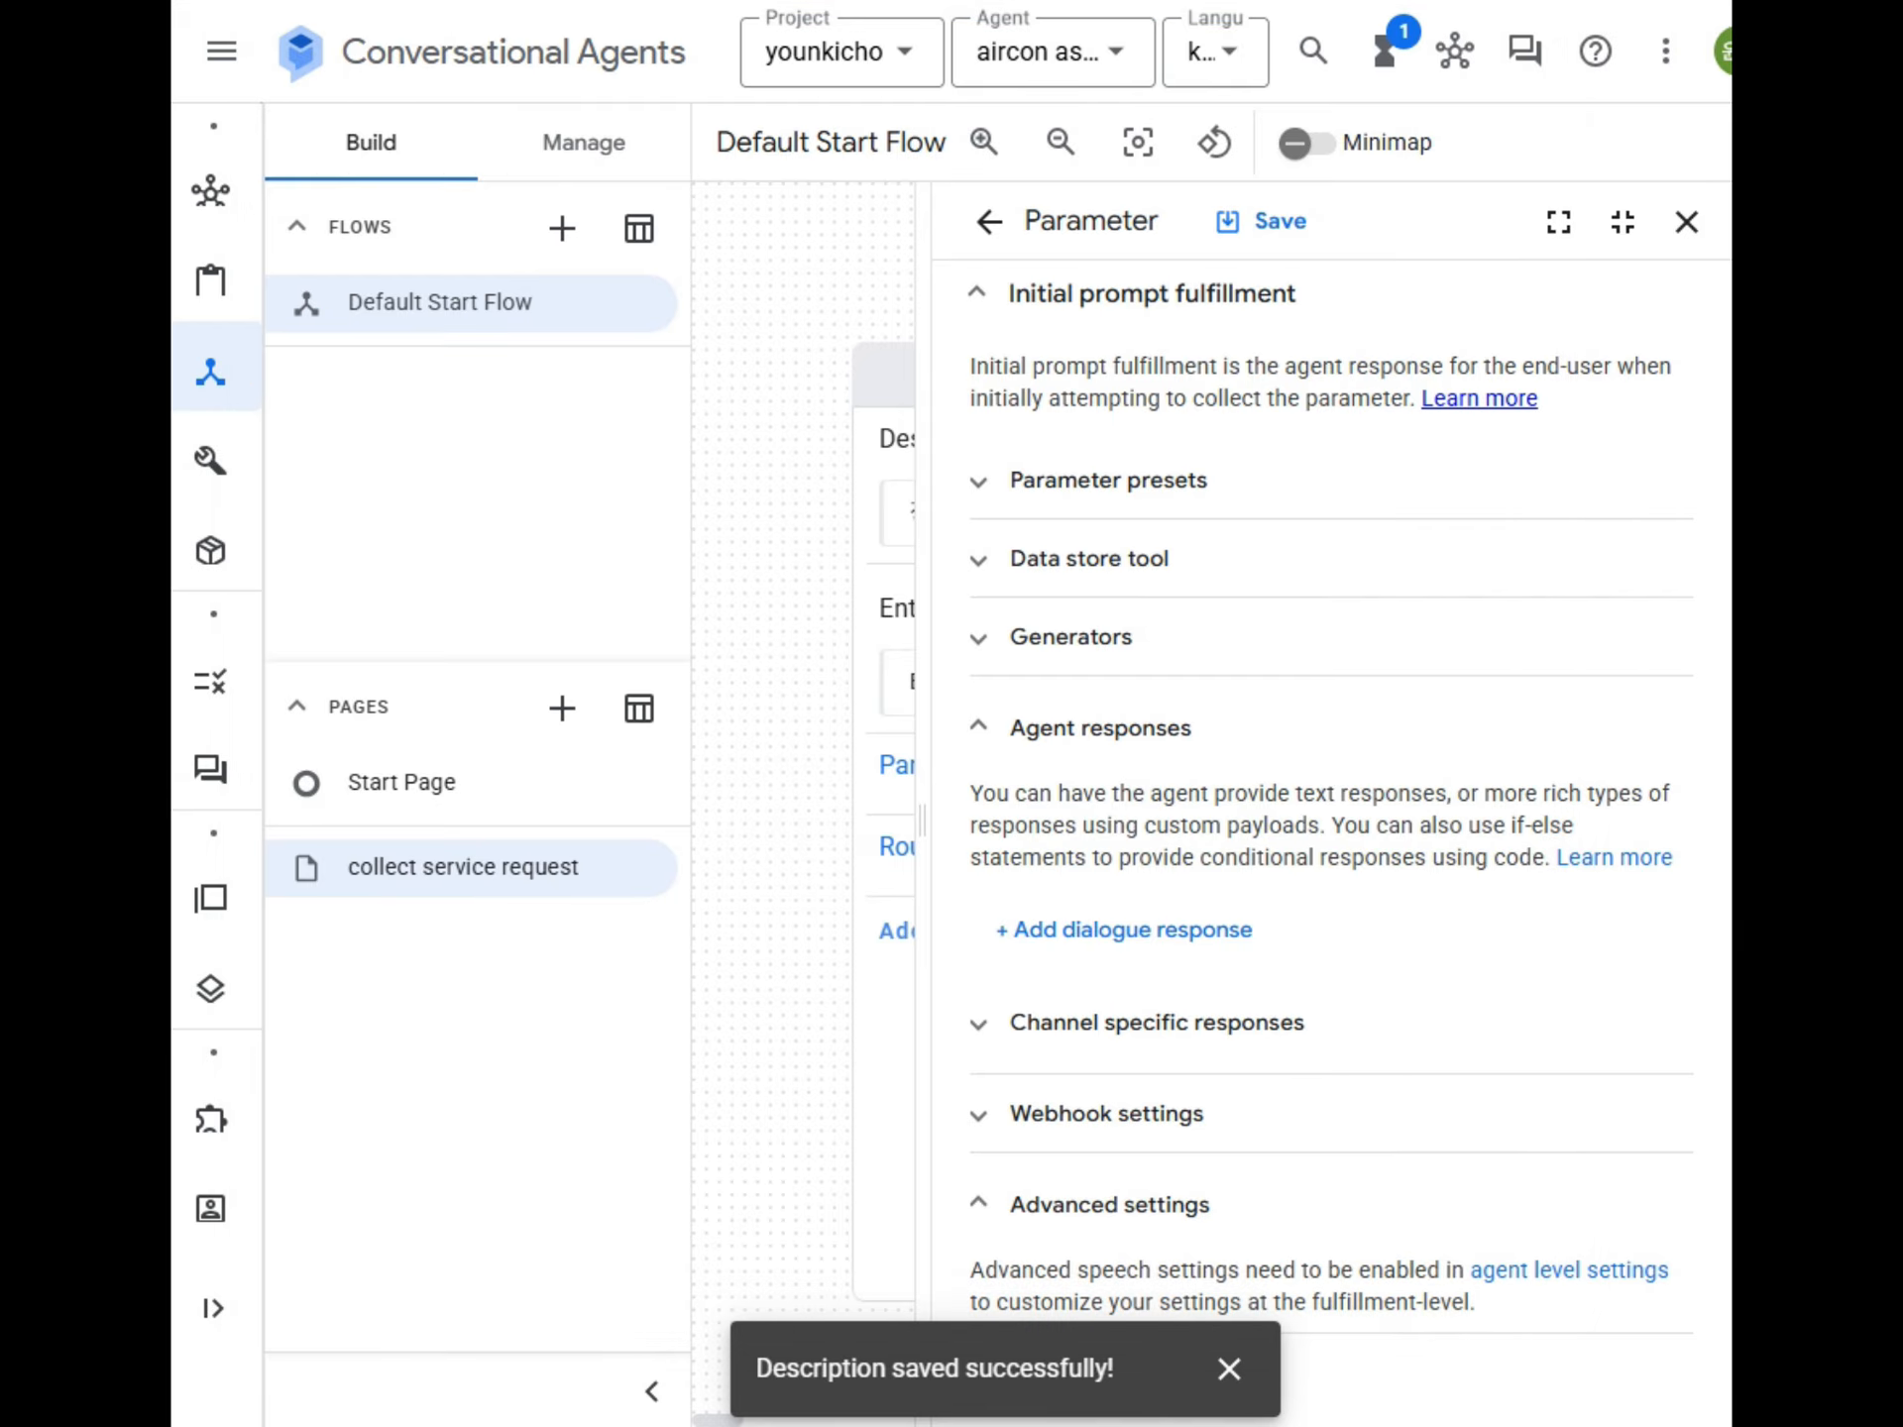
Add the copied prompt "고객님의 성함을 입력해 주세요" as customer_name's agent dialogue response, save the parameter and close it.
click(1180, 931)
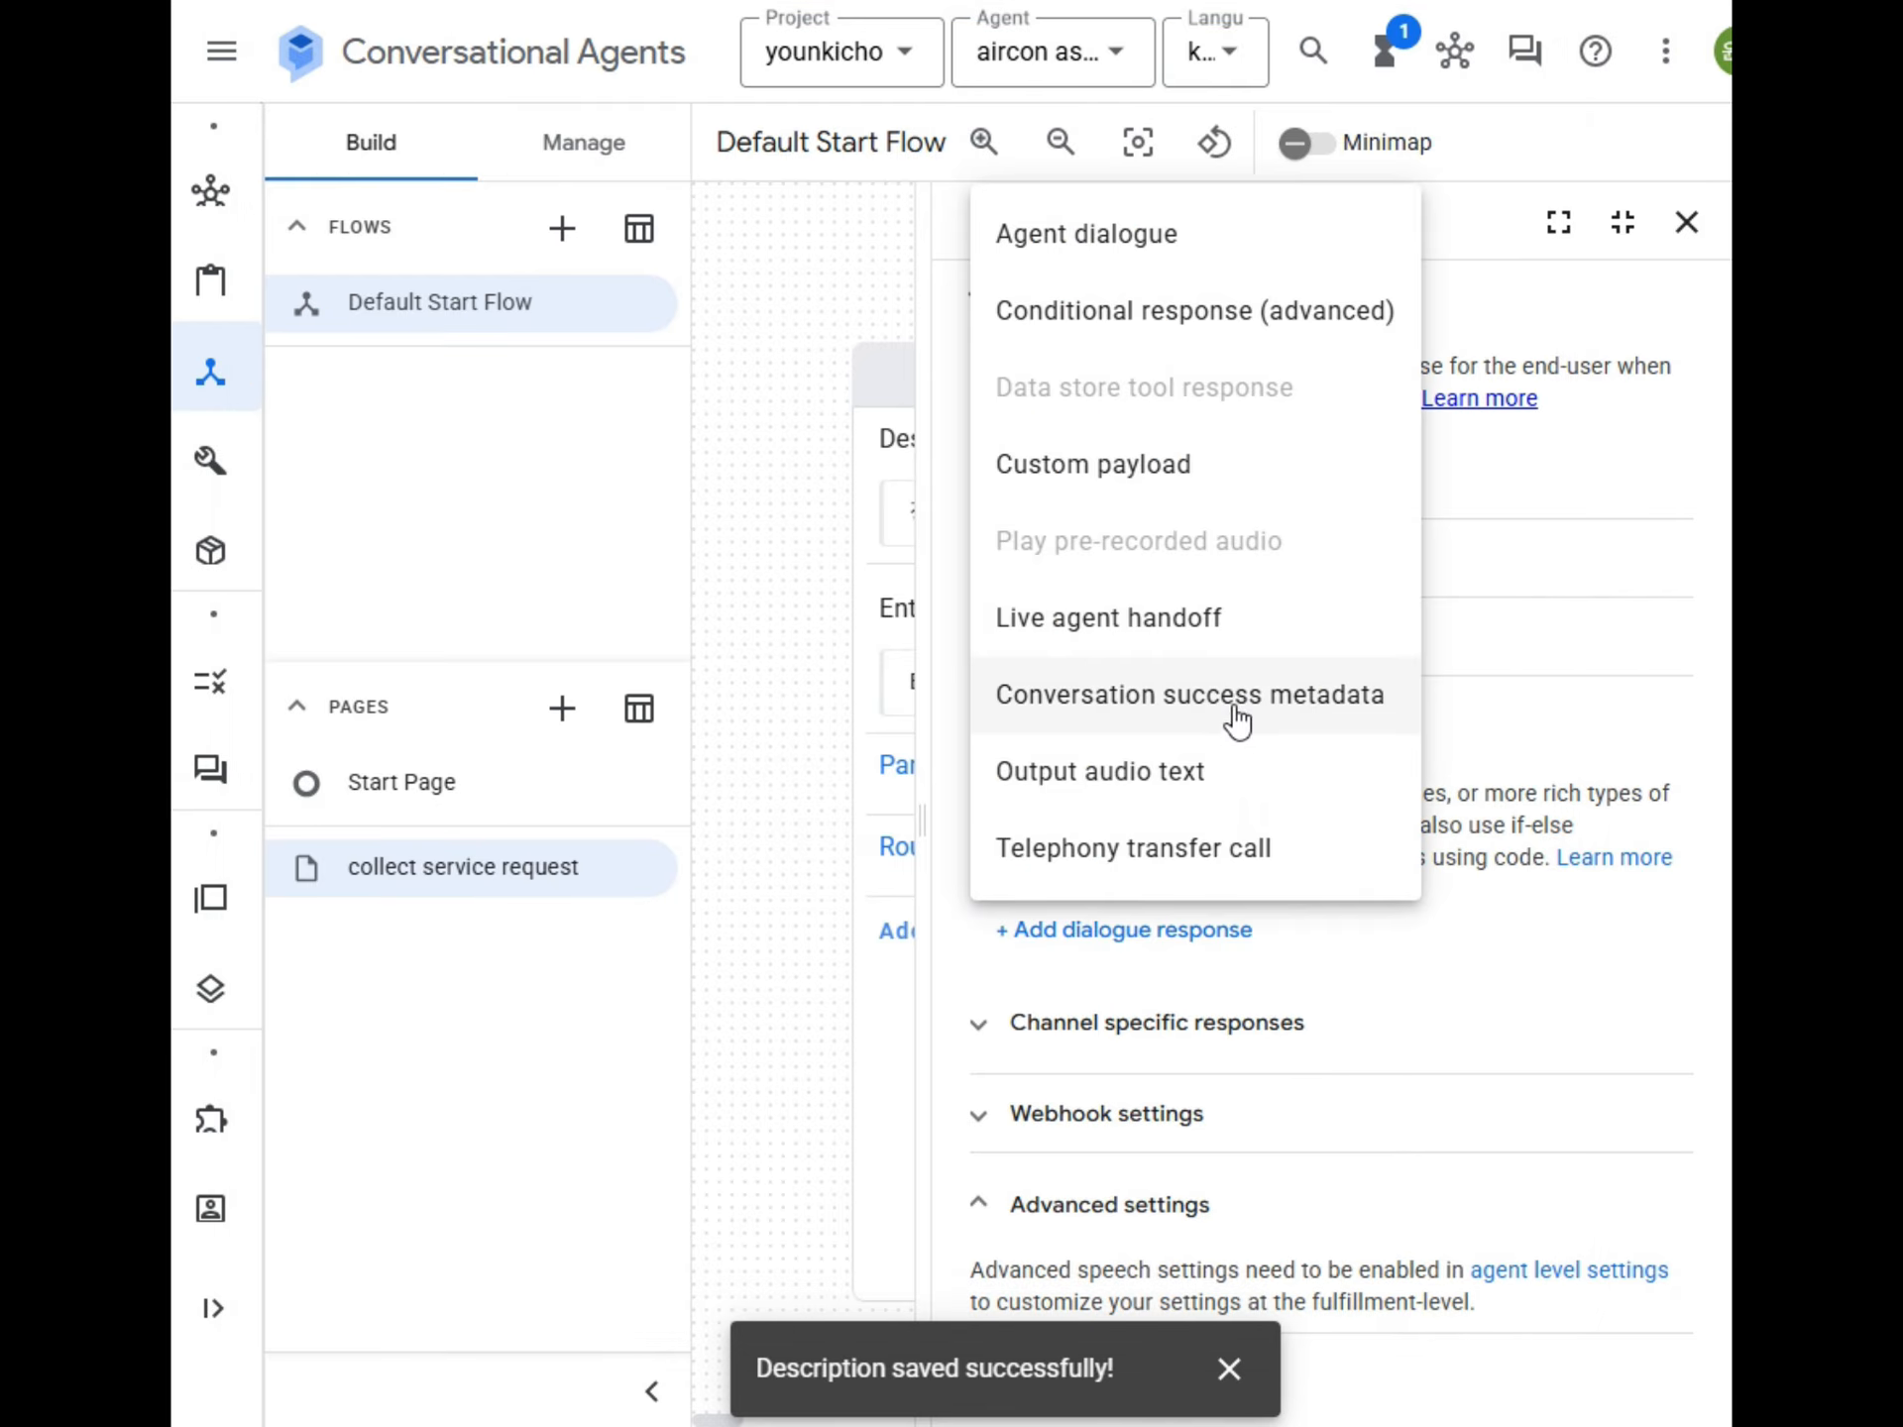
click(1155, 264)
key(ctrl+v)
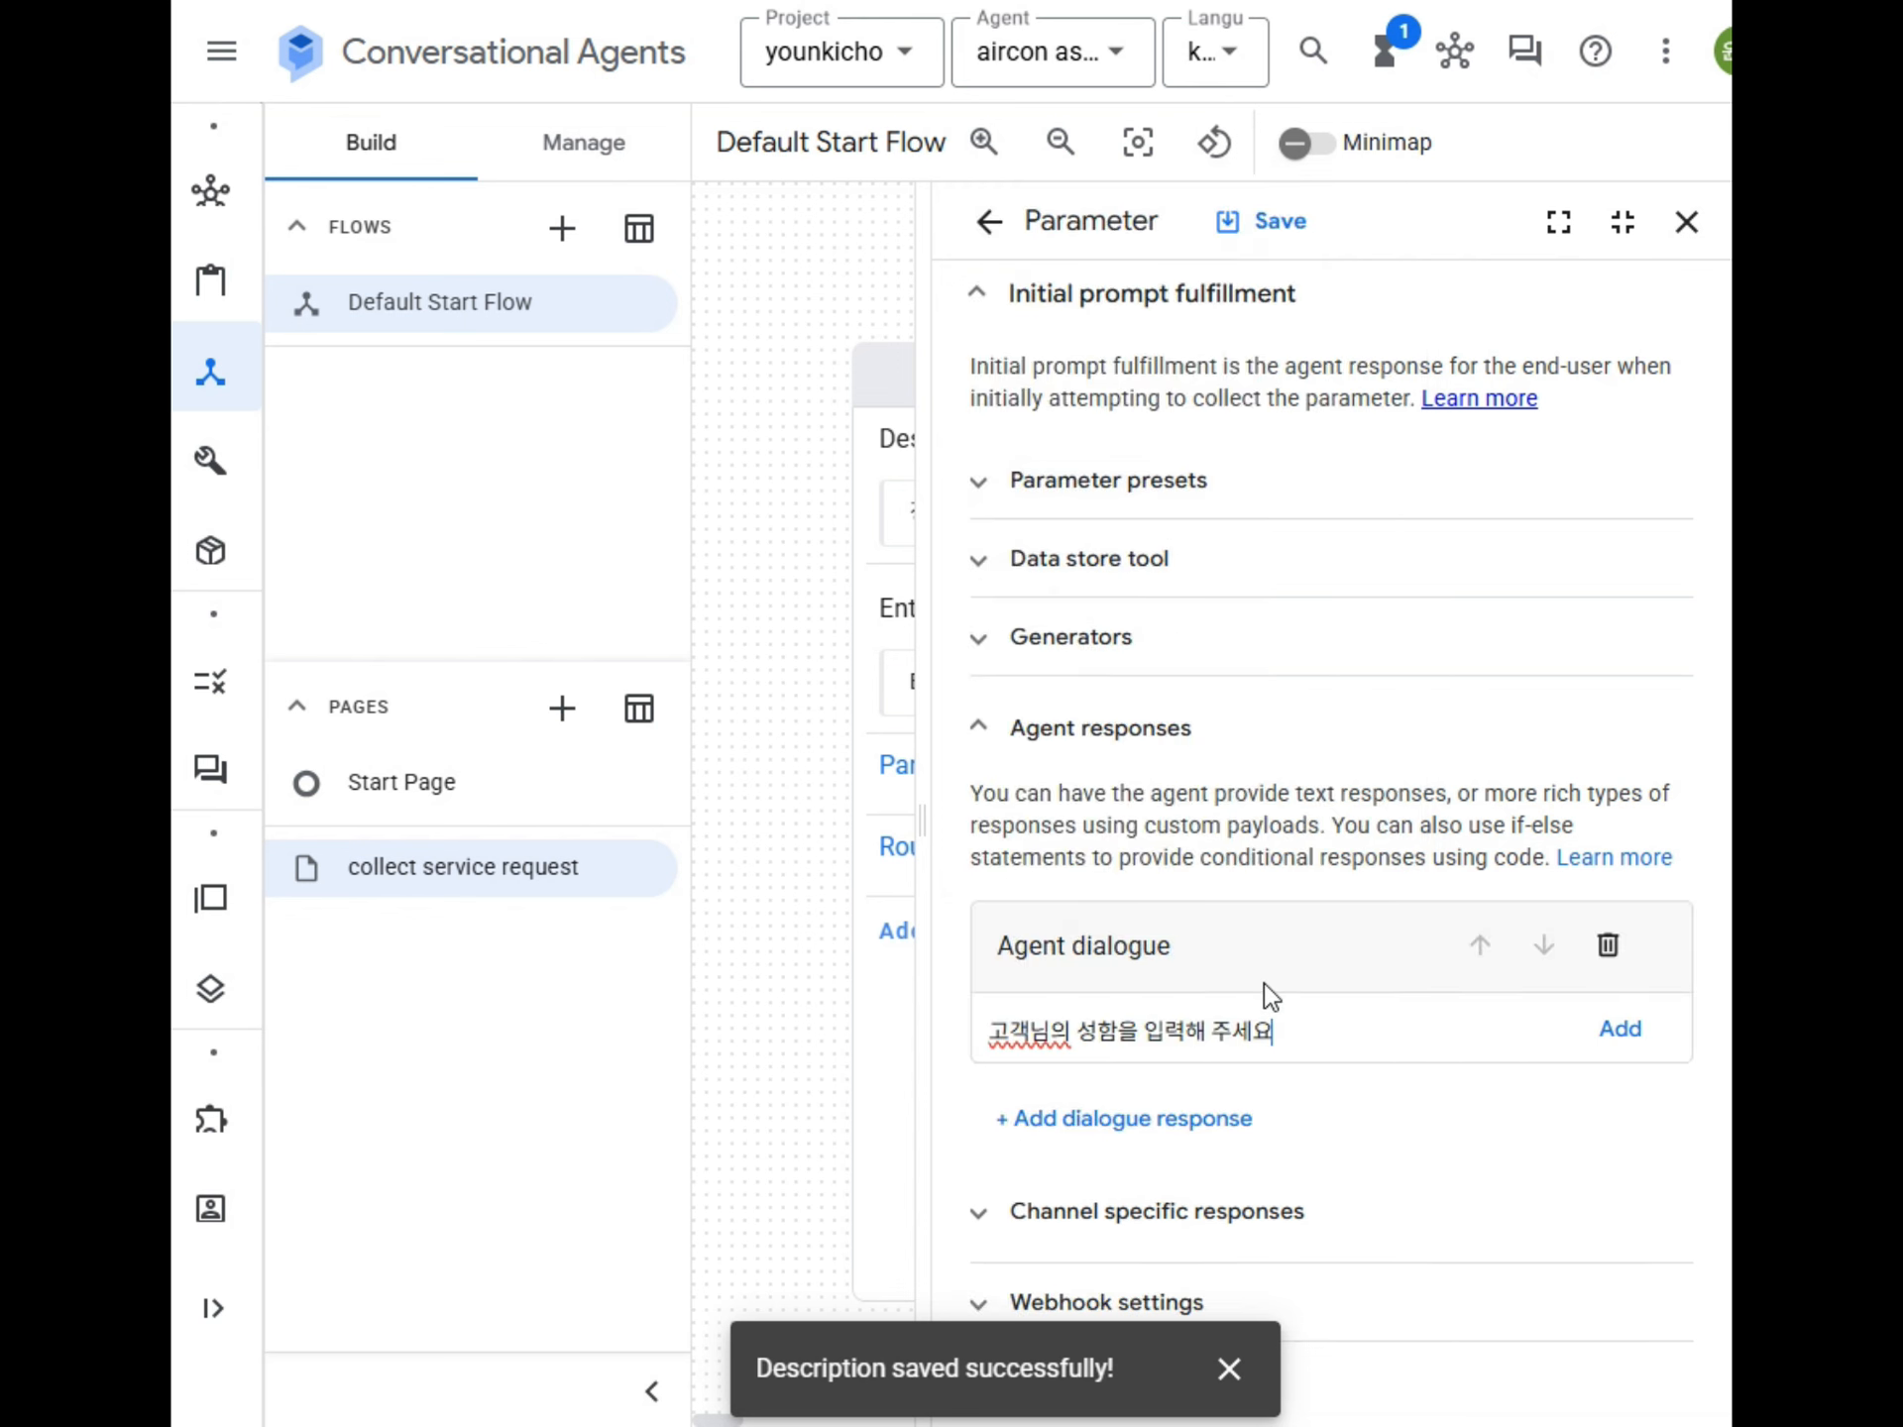
click(1617, 1035)
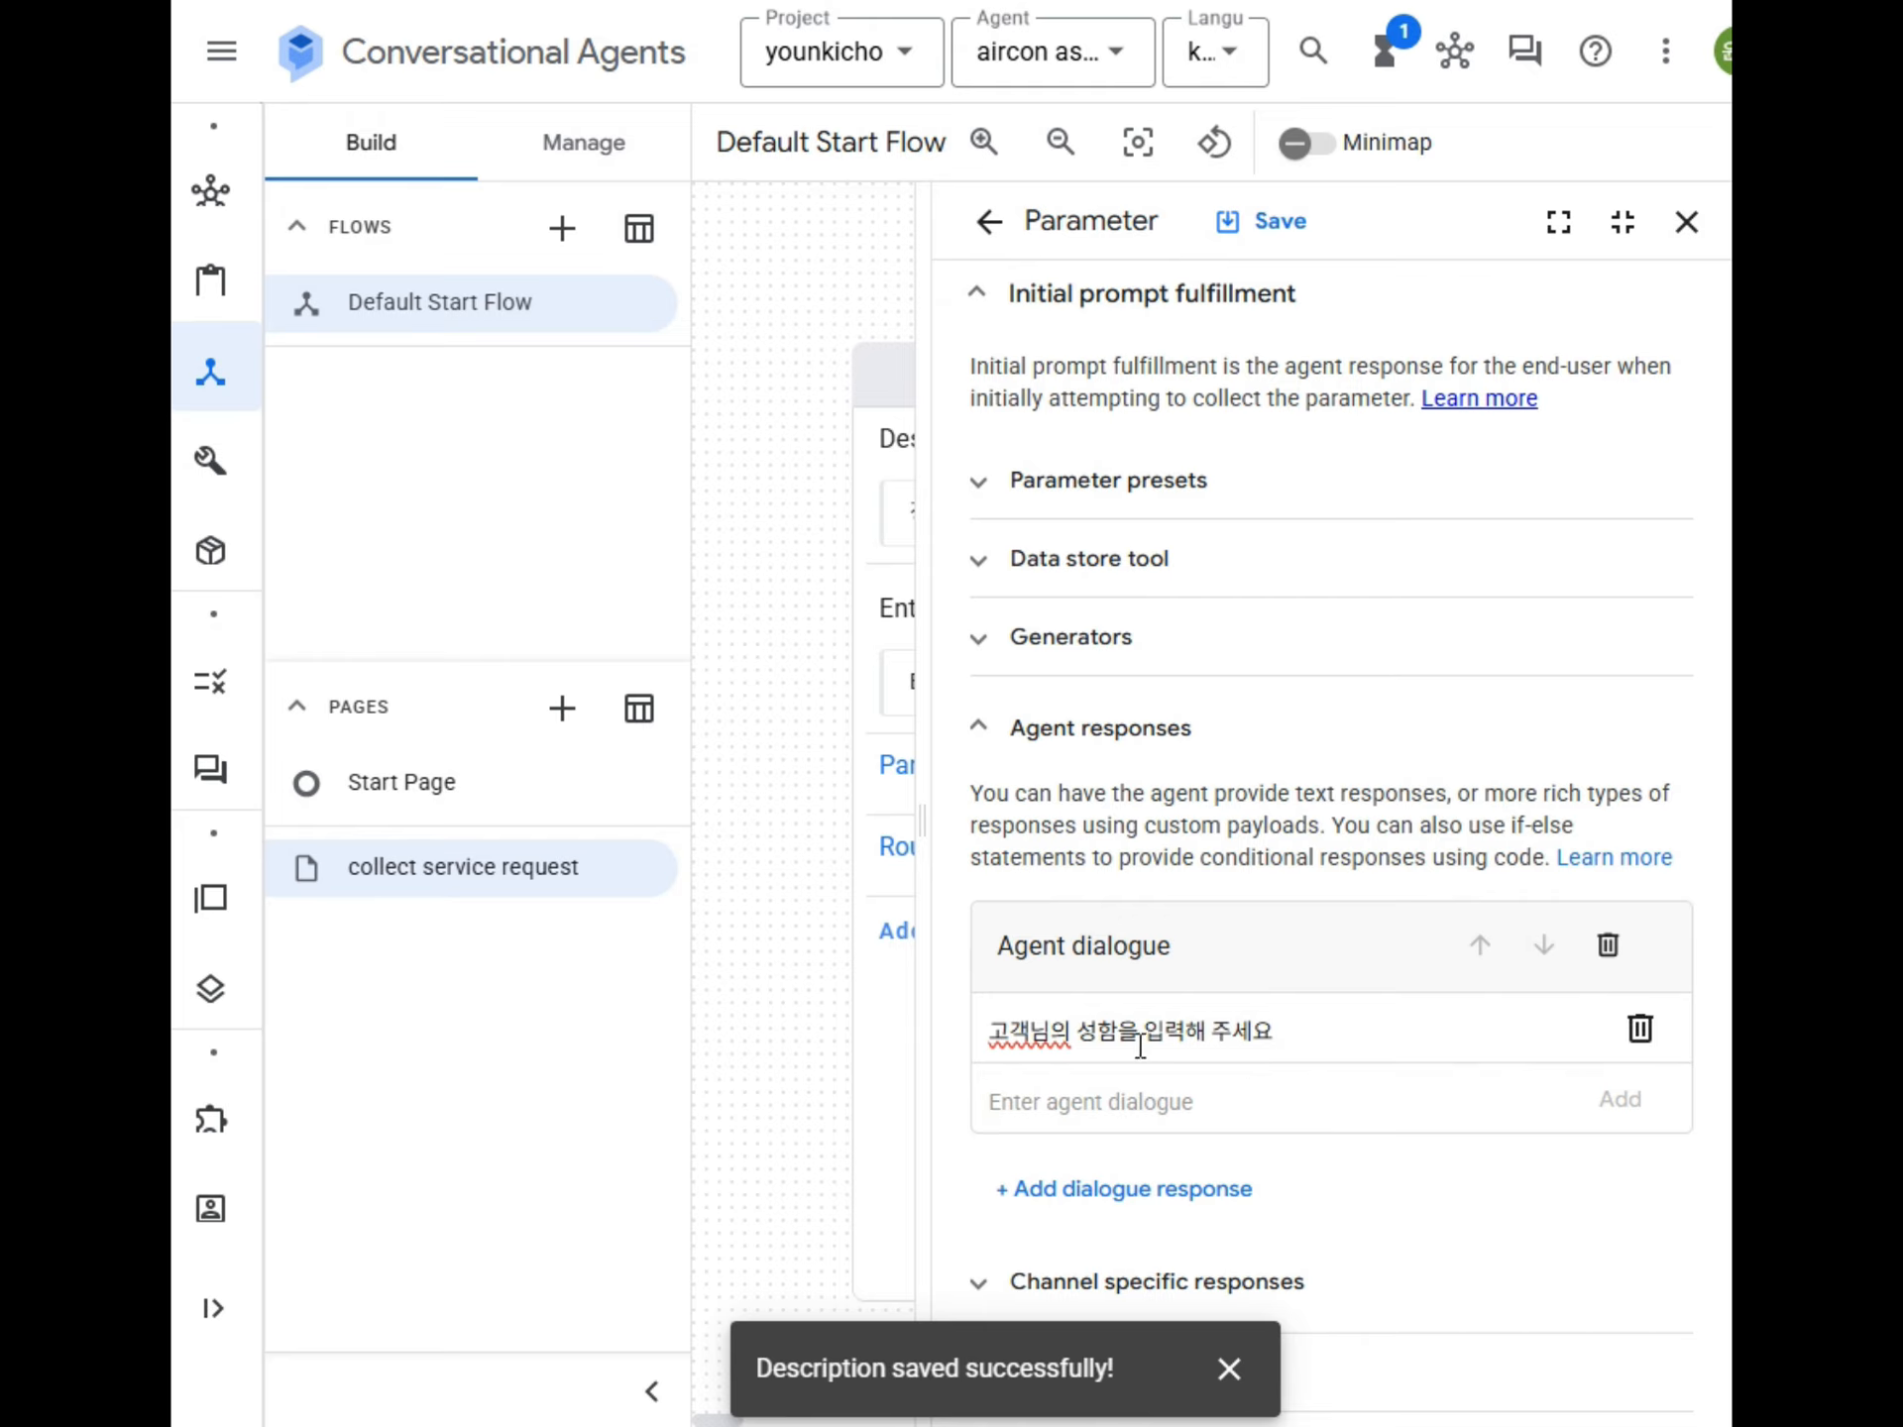
click(1275, 228)
click(1685, 224)
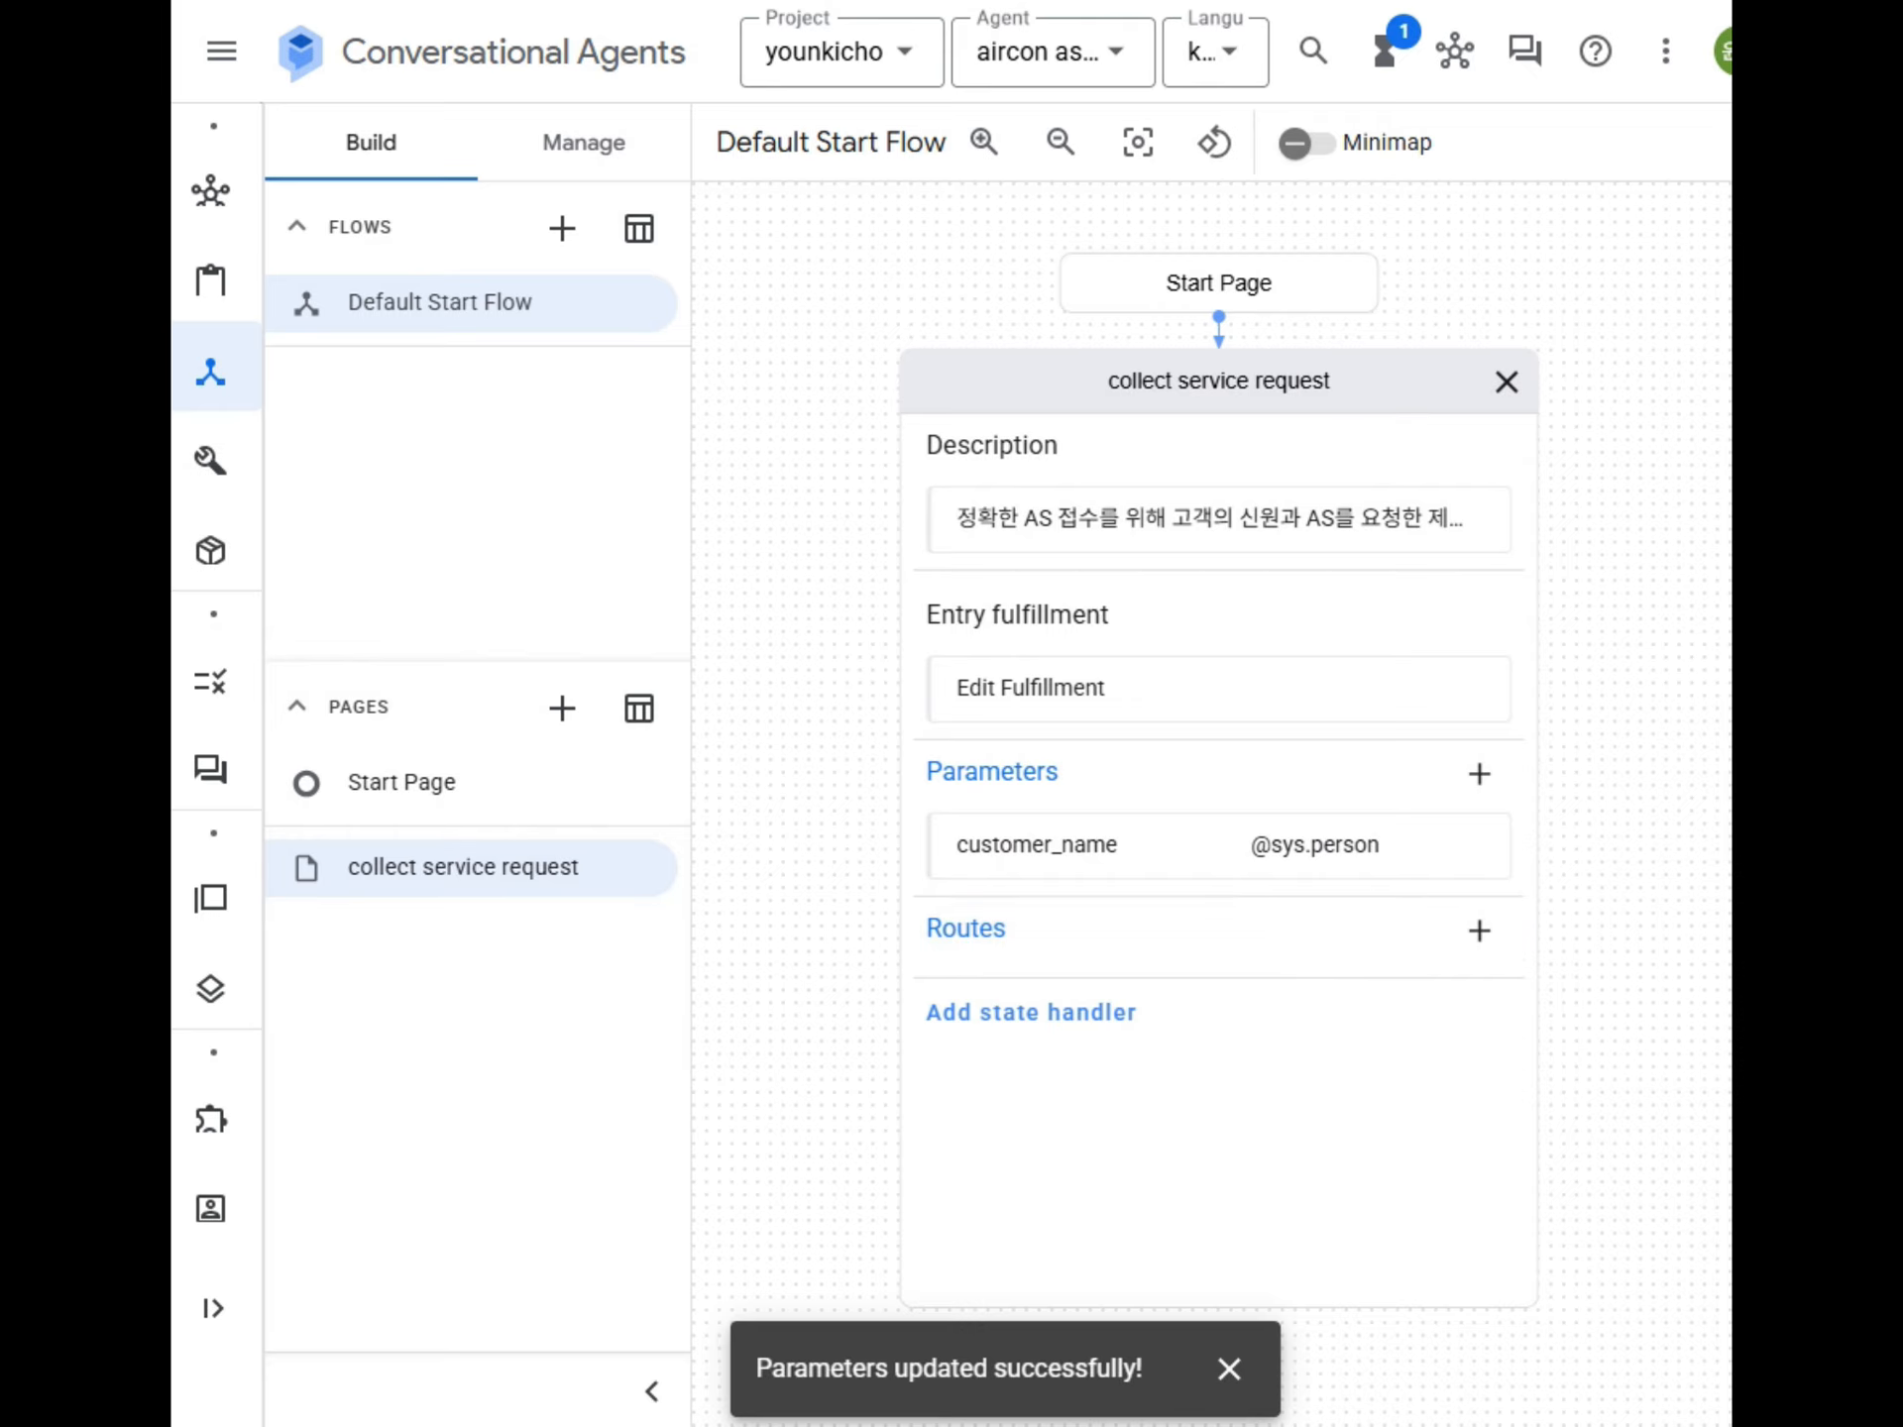
click(1478, 773)
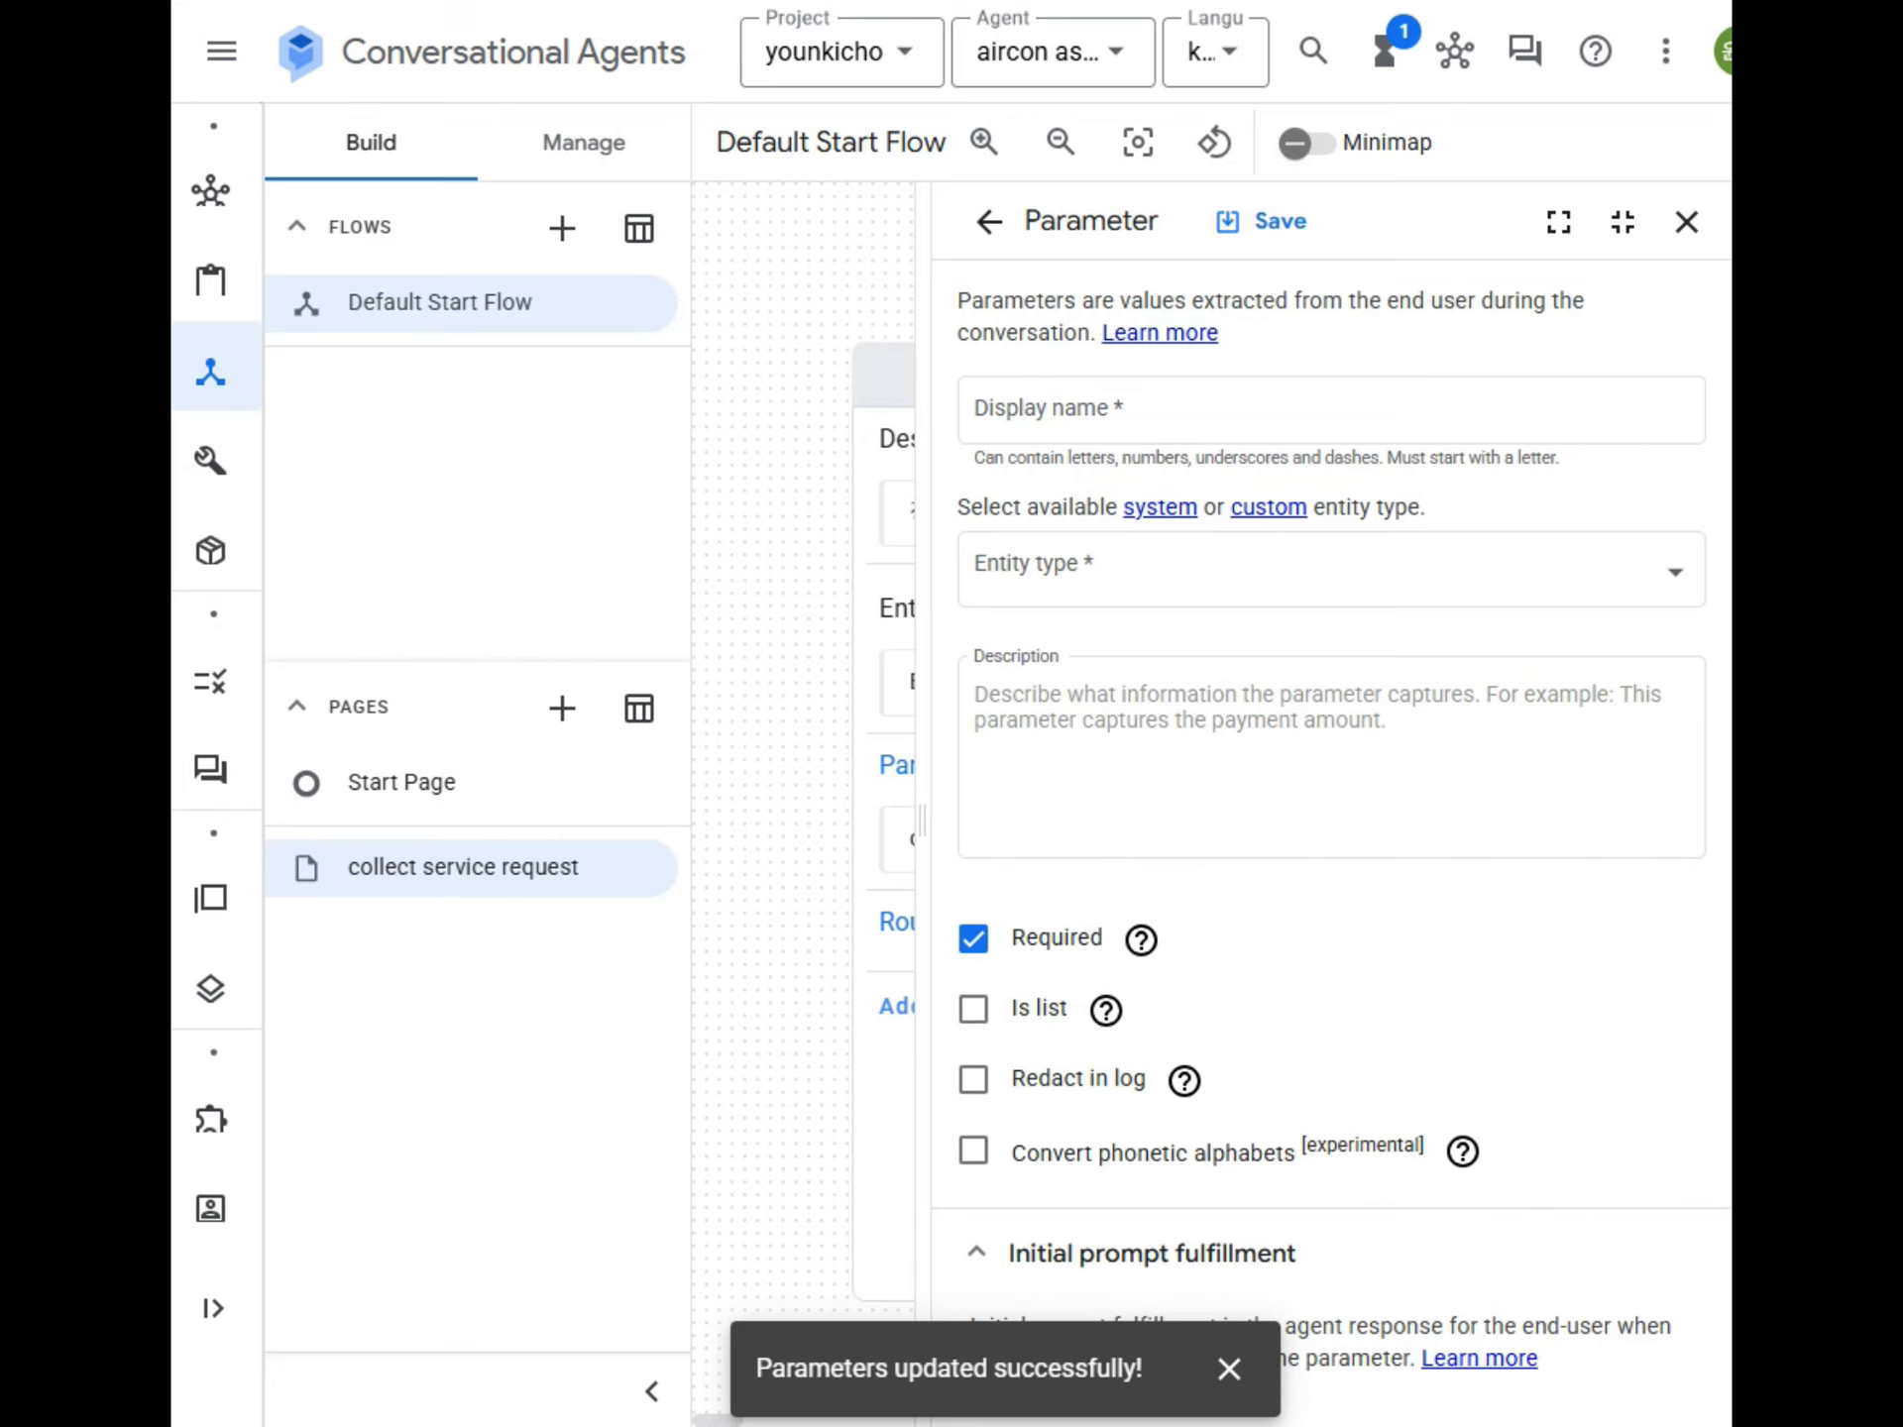
click(1202, 412)
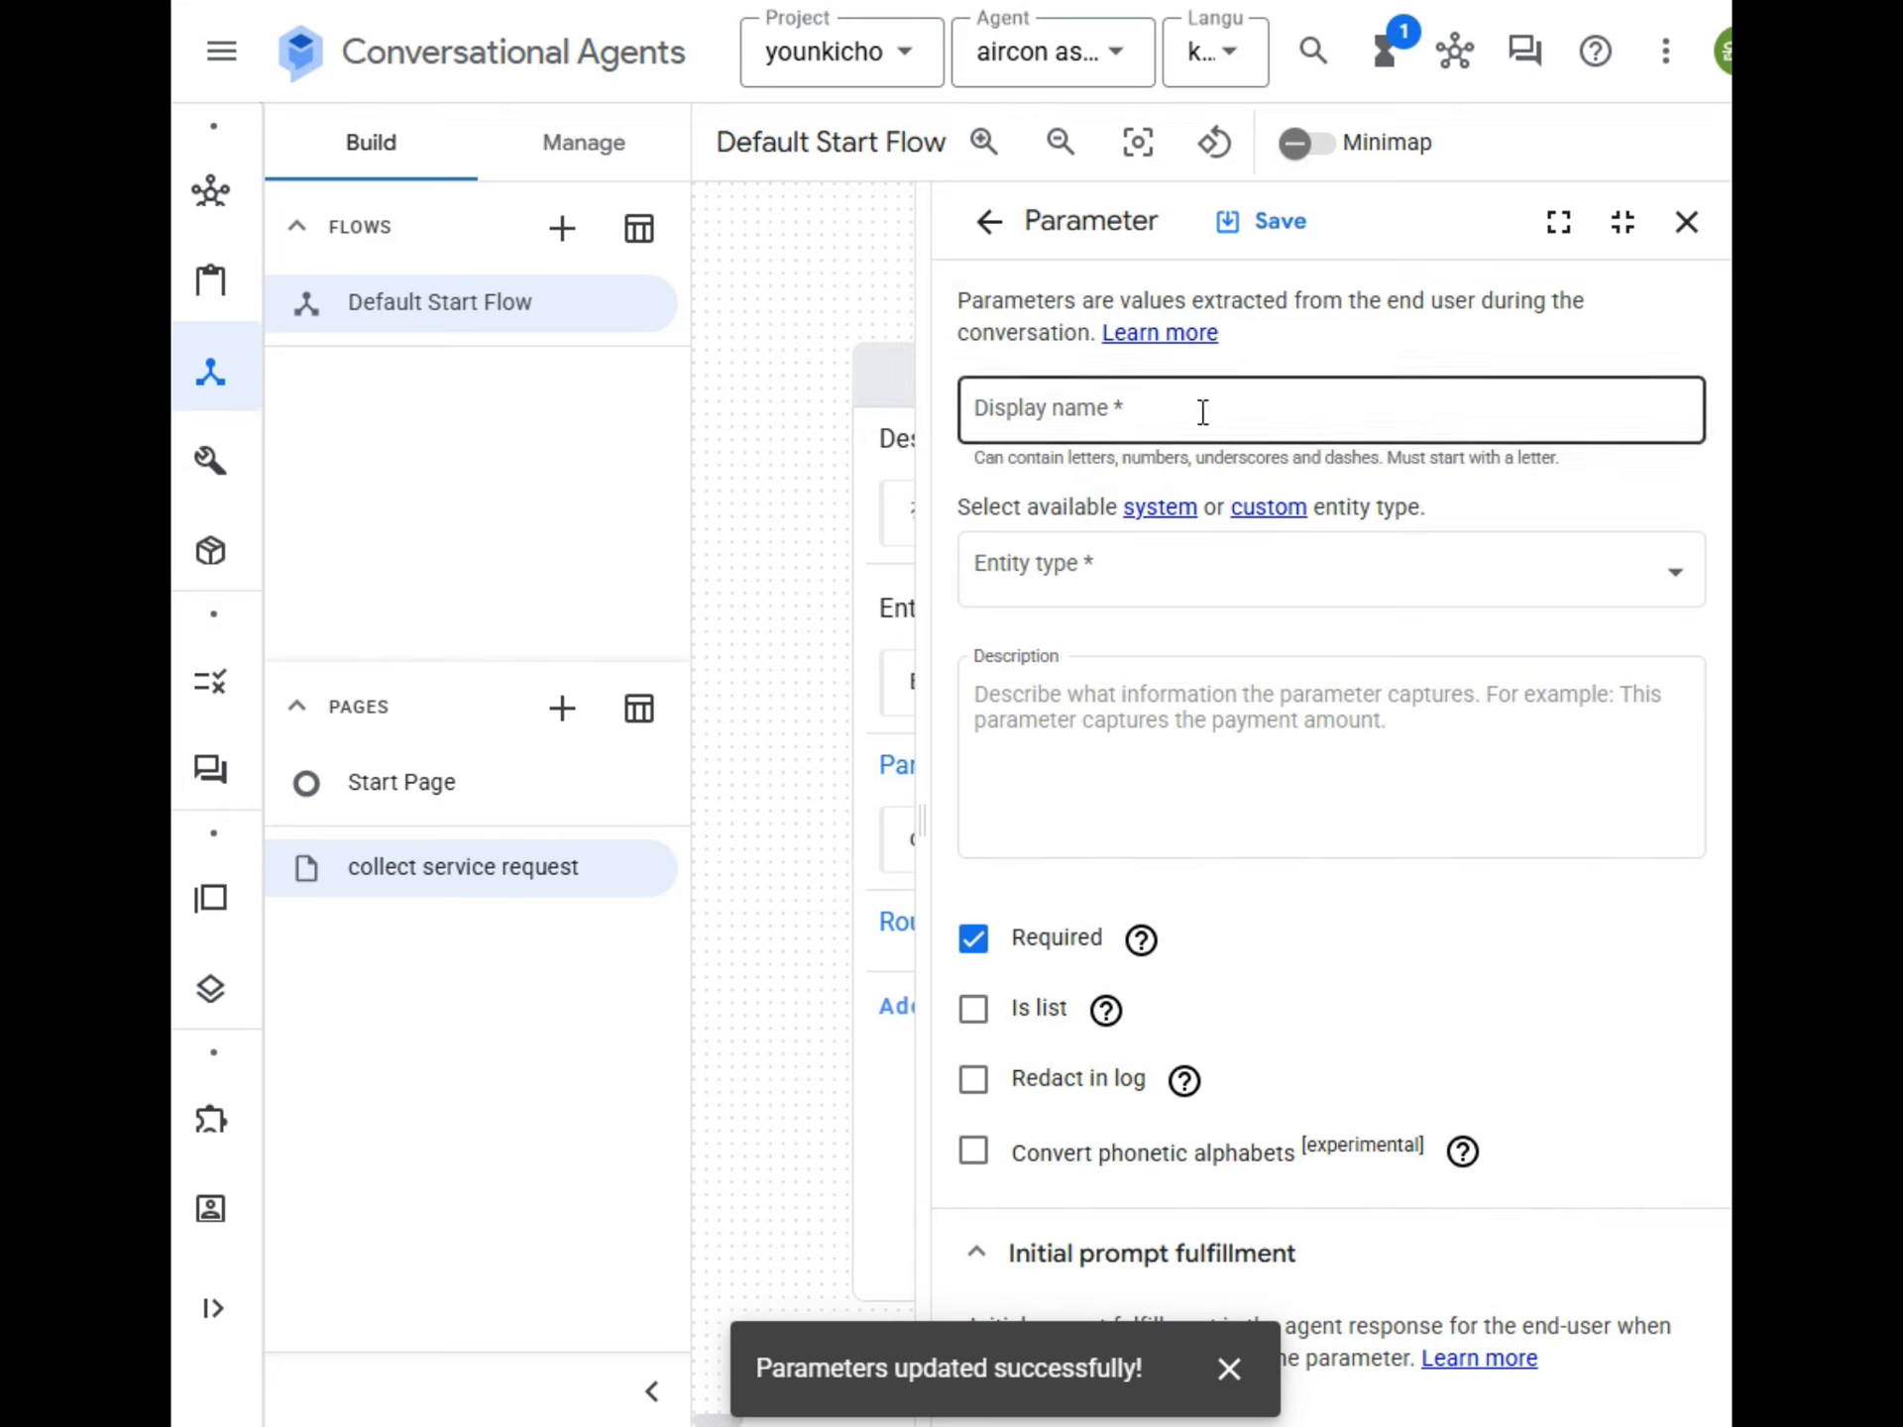
text(customer_phone_number)
click(1226, 595)
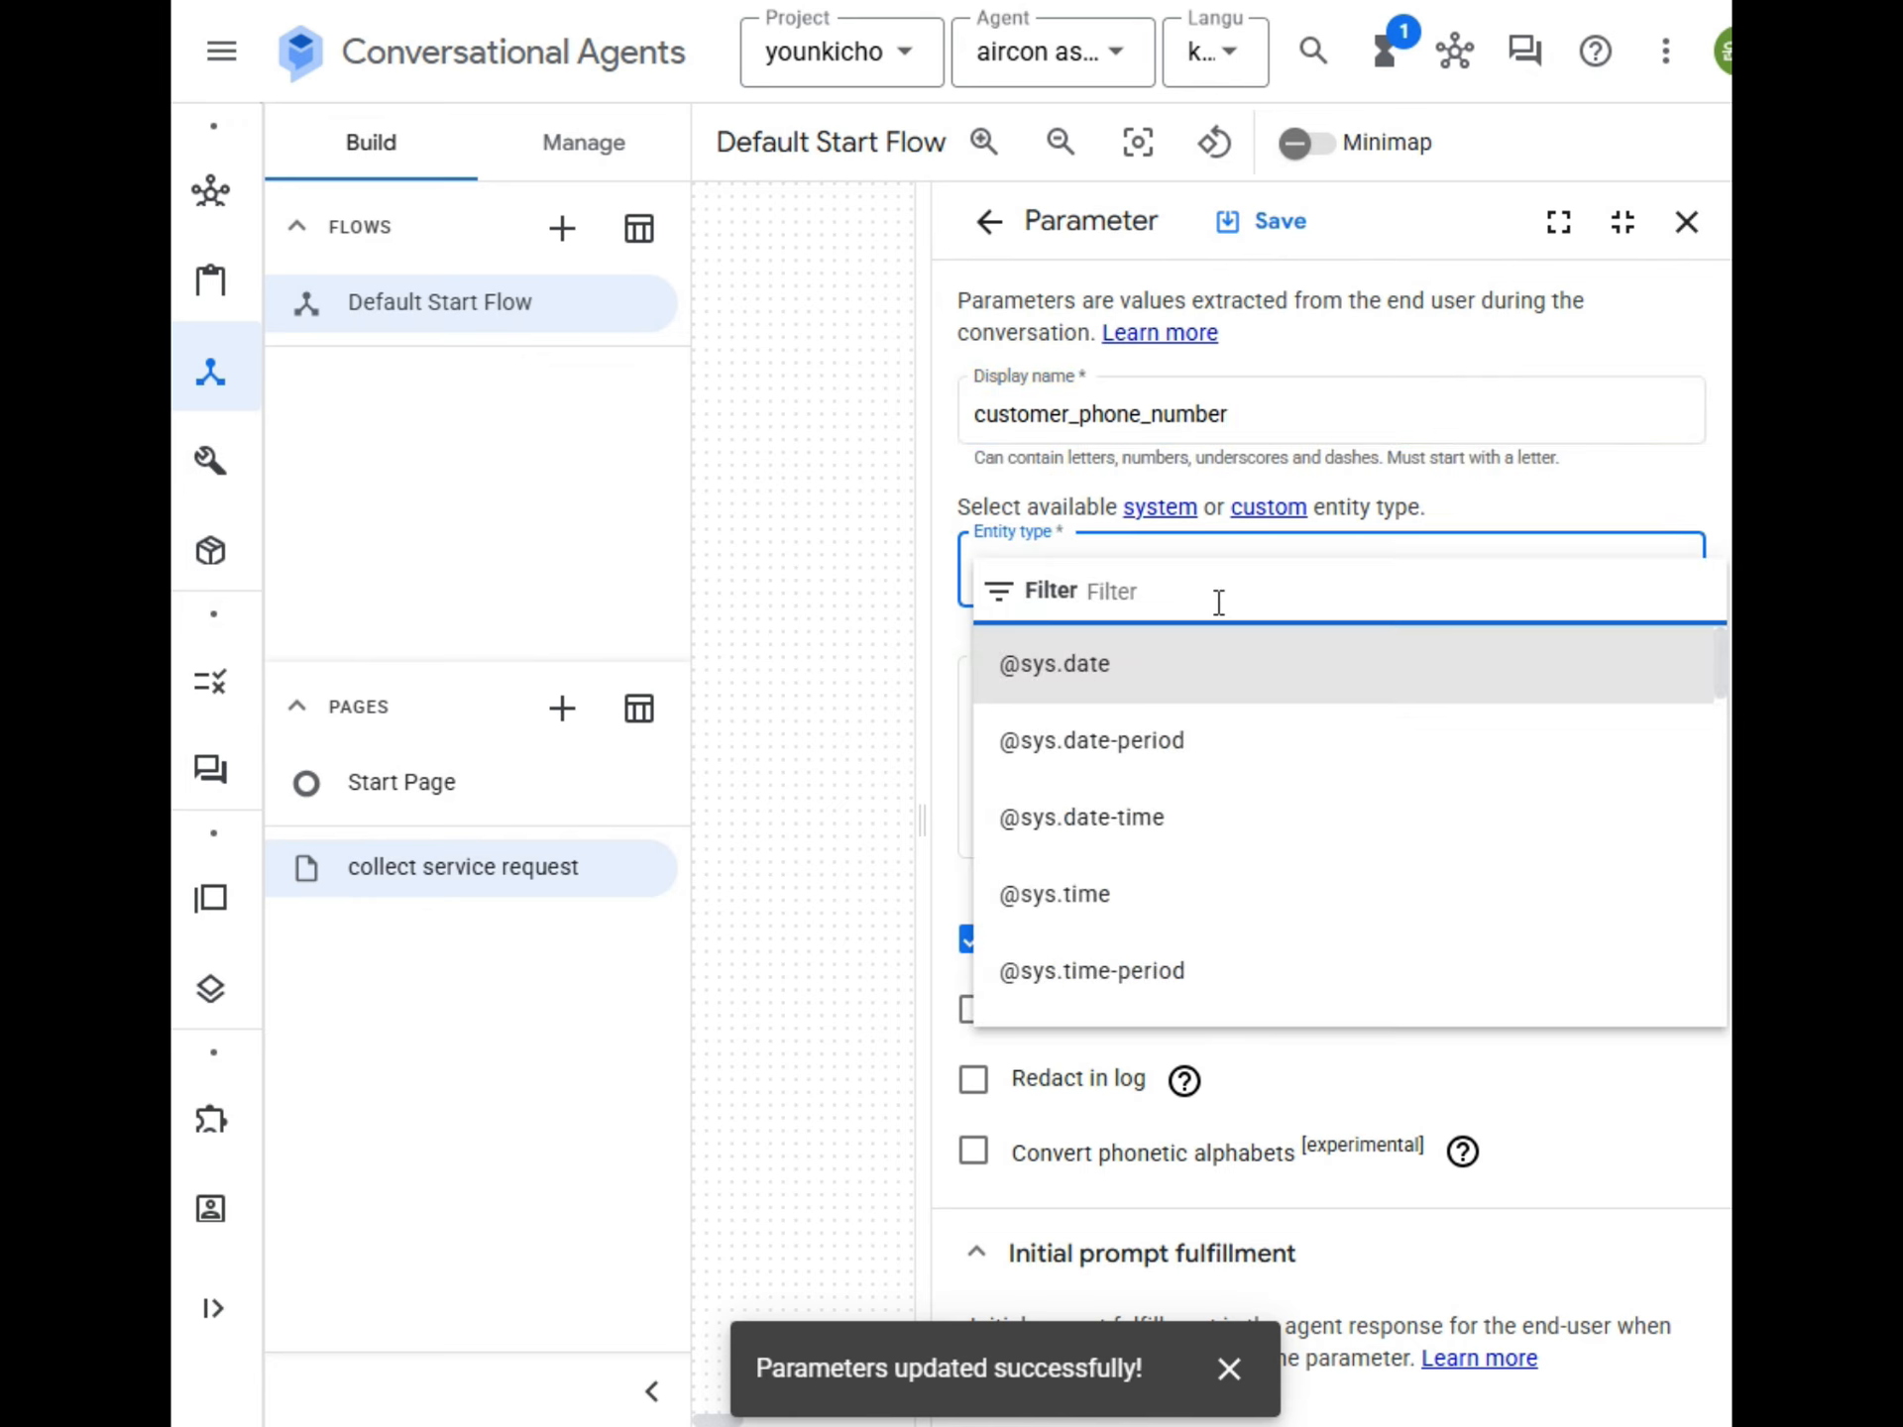
text(number)
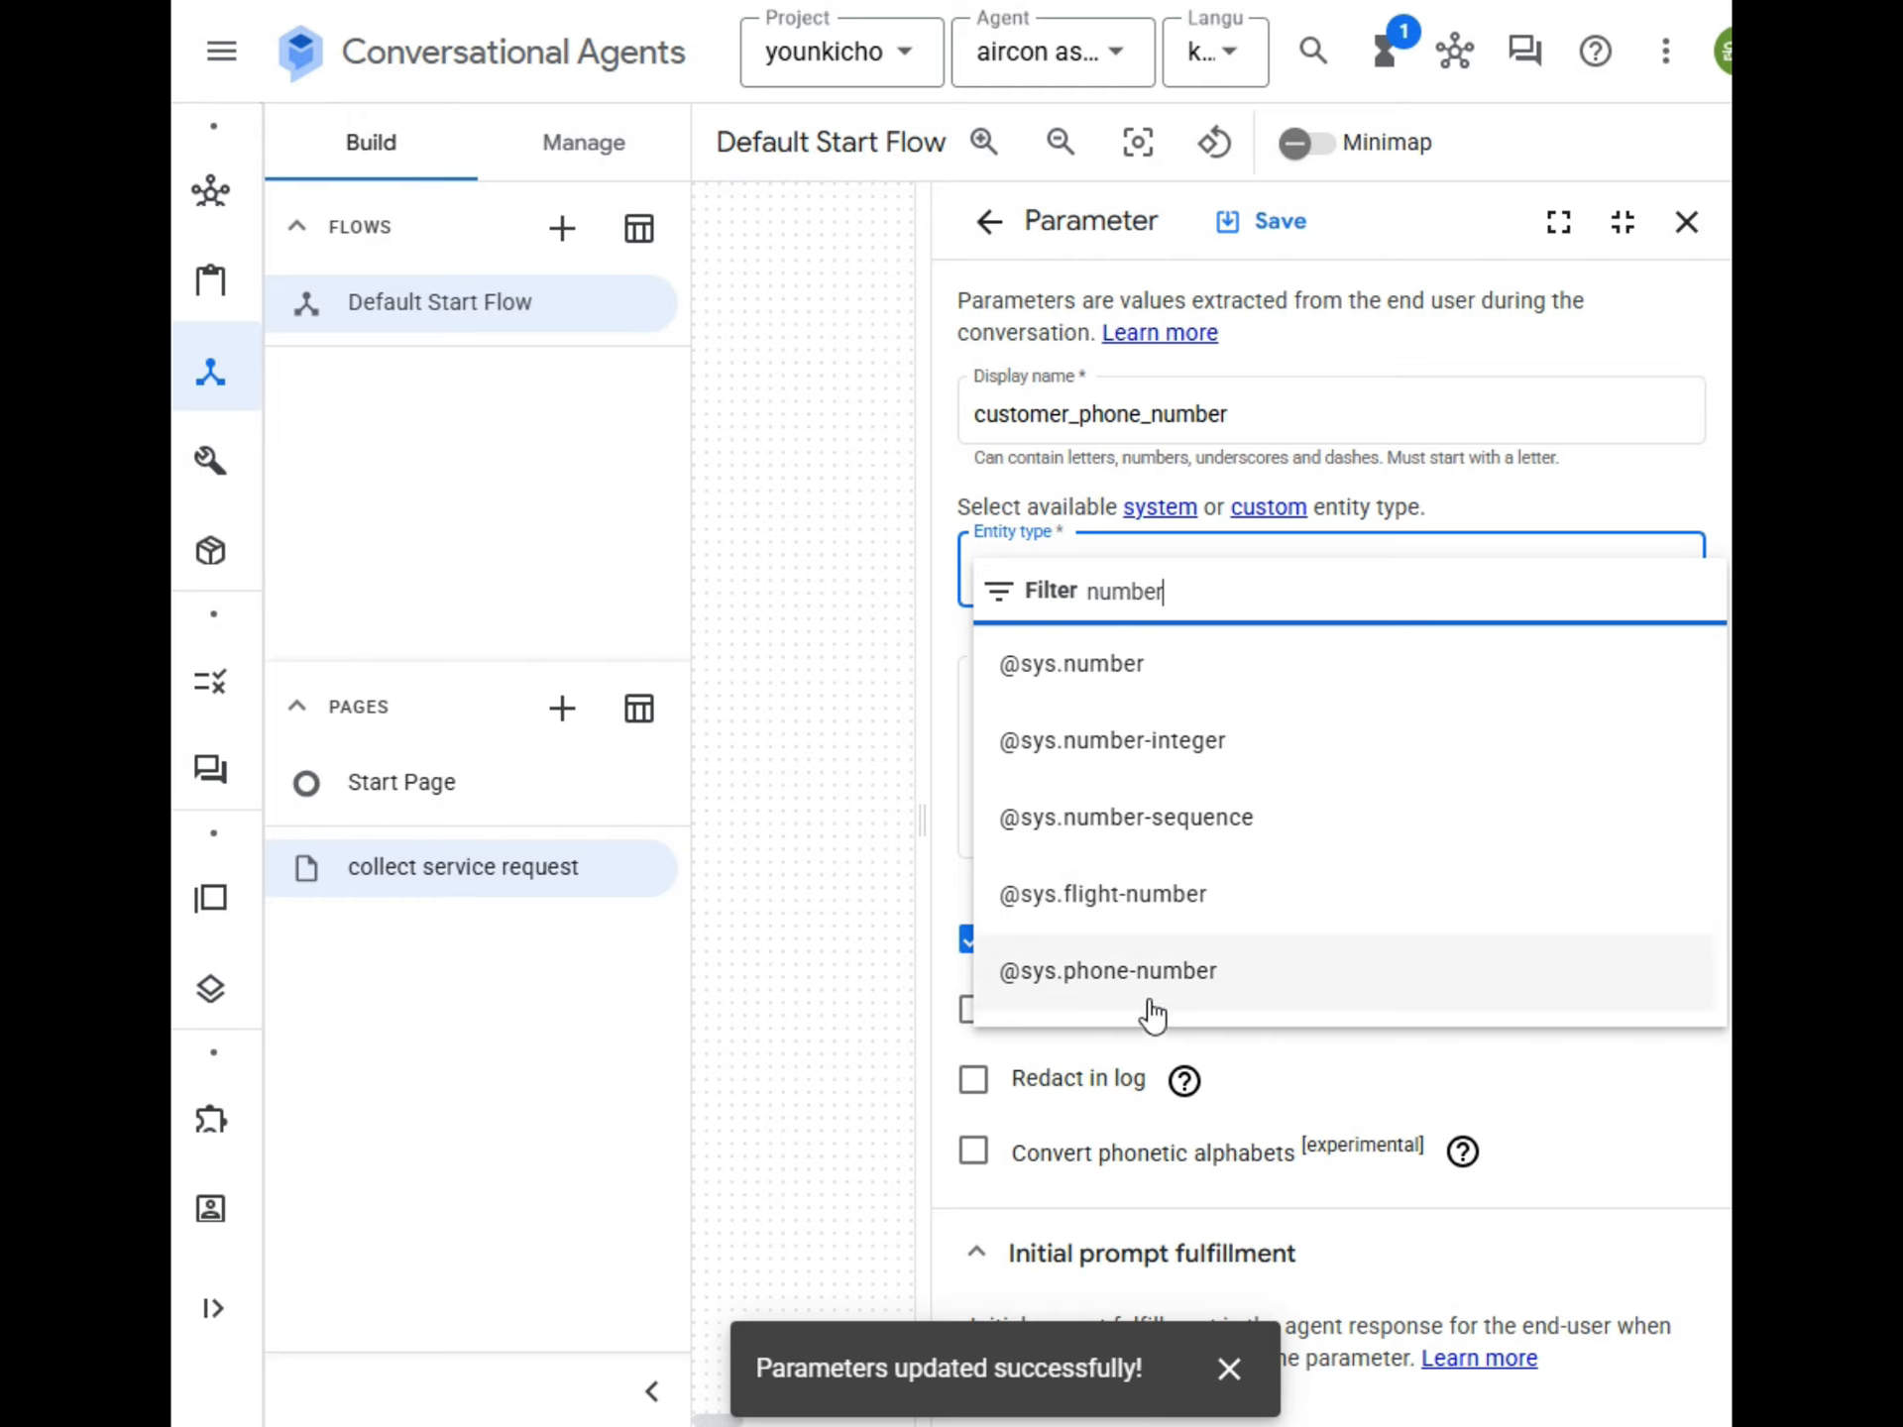
click(1117, 994)
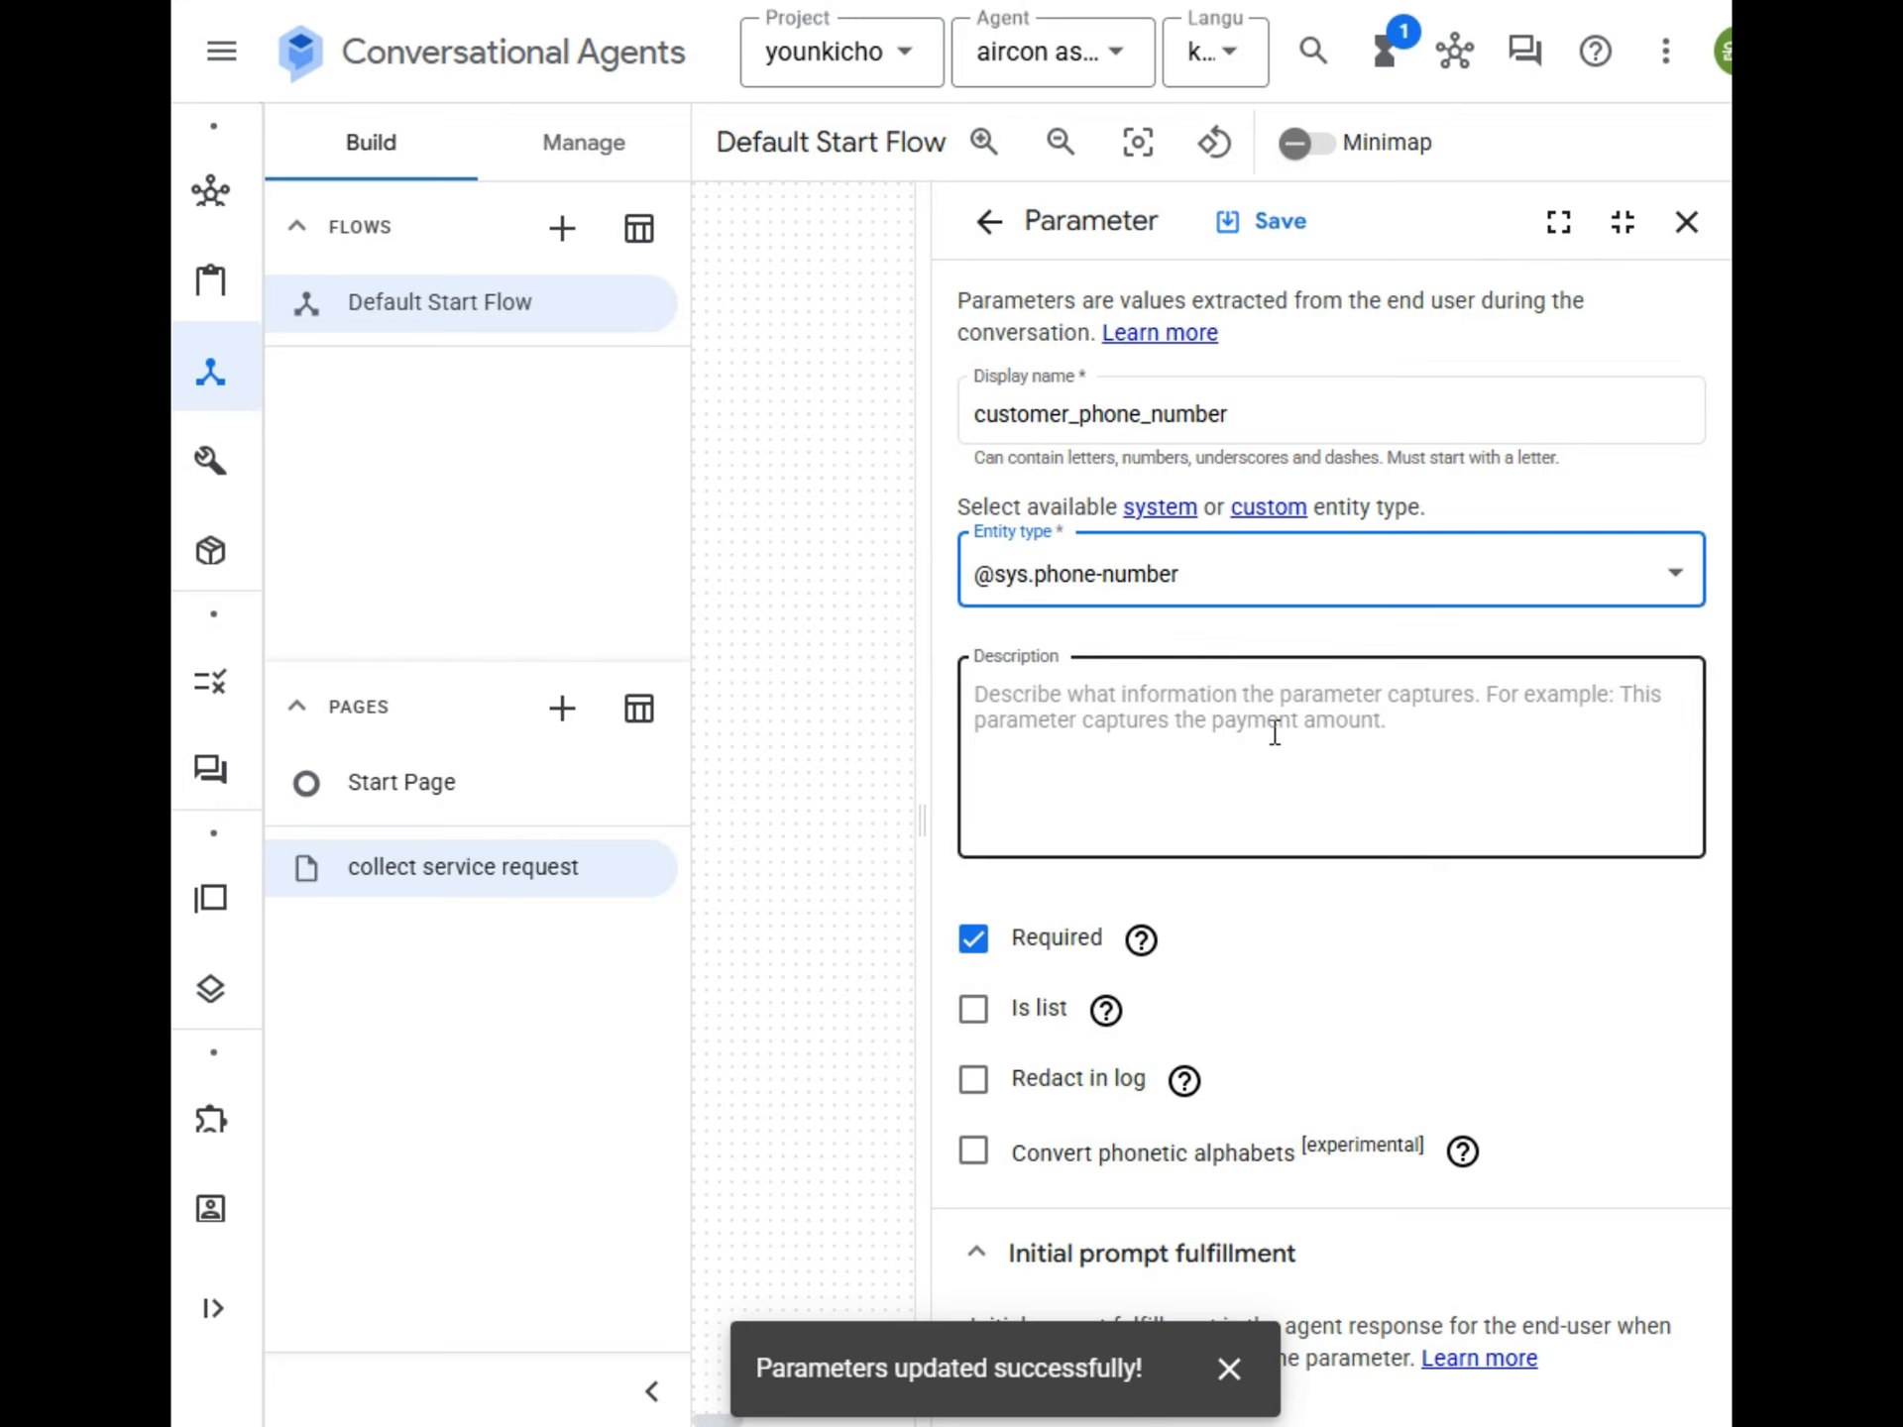
Describe the customer_phone_number parameter as "고객의 전화번호를 입력한다.".
click(1192, 722)
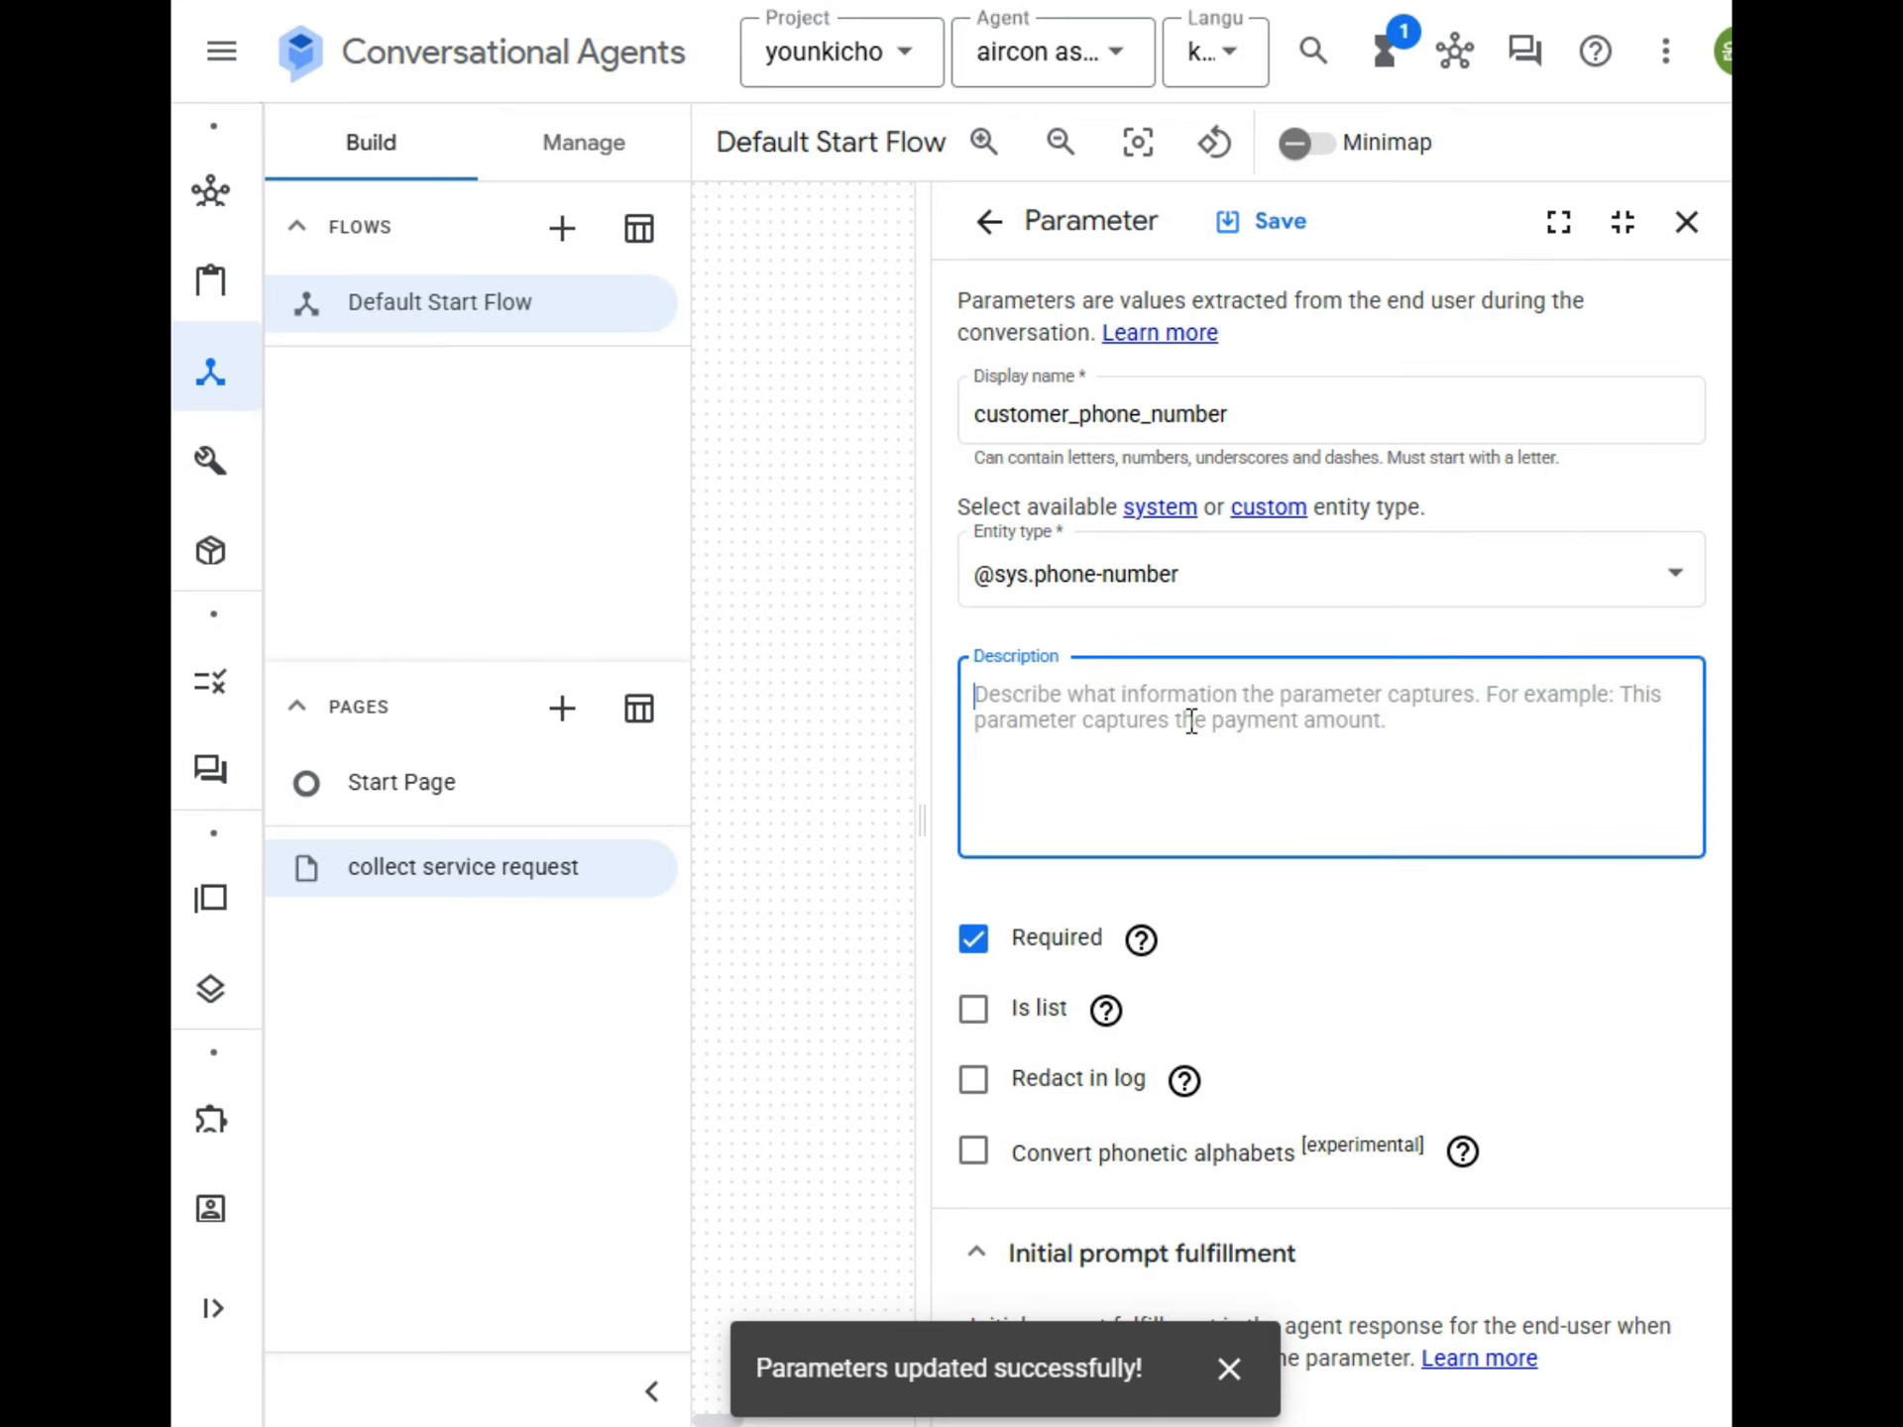
text(ㄱㅗ객의 전화)
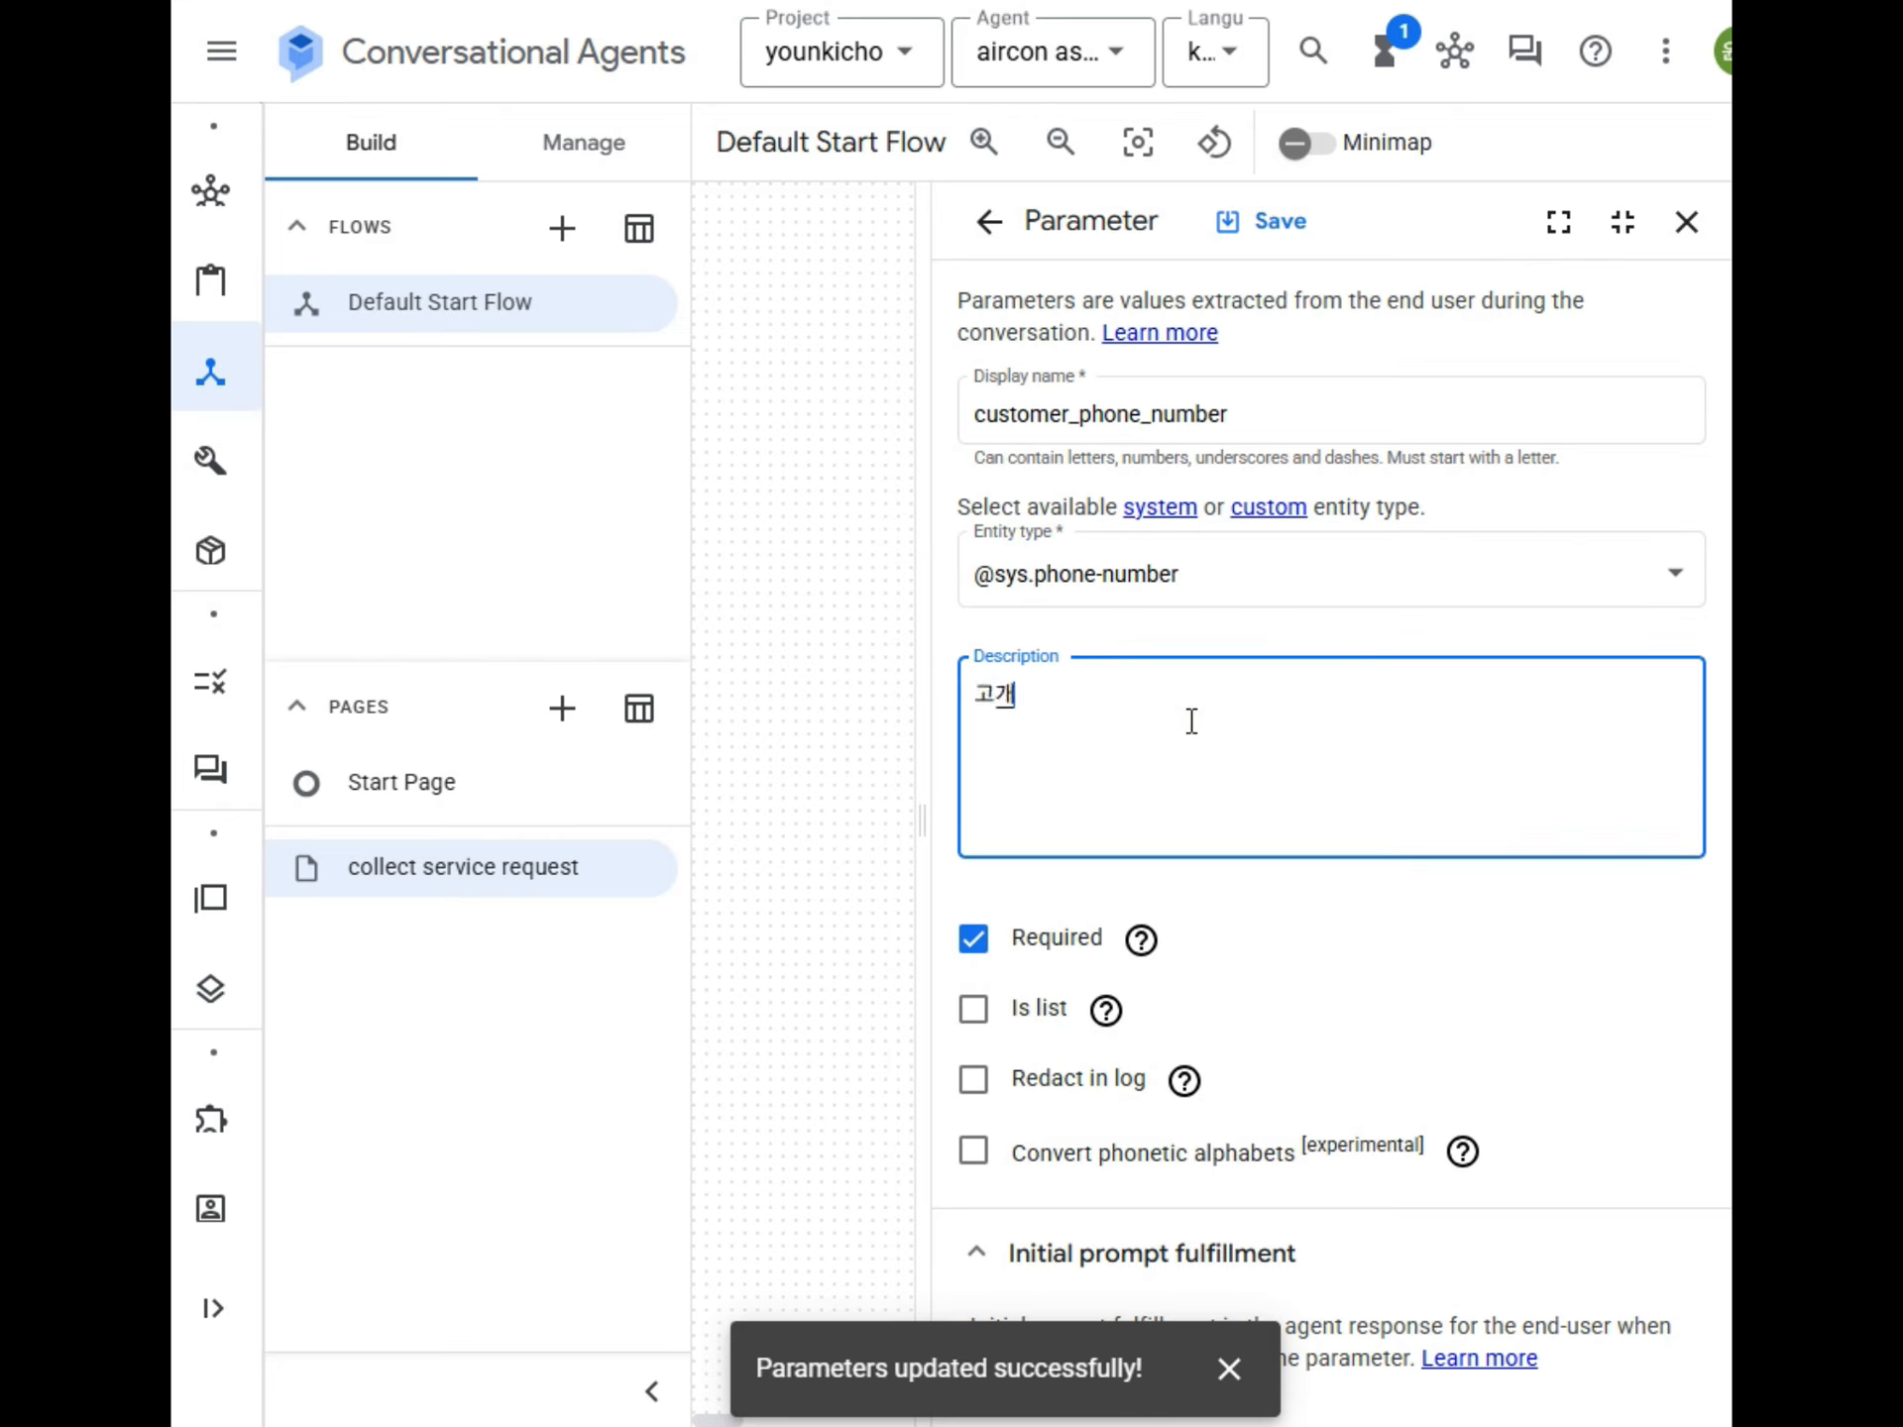
text(번호를 입력한다.)
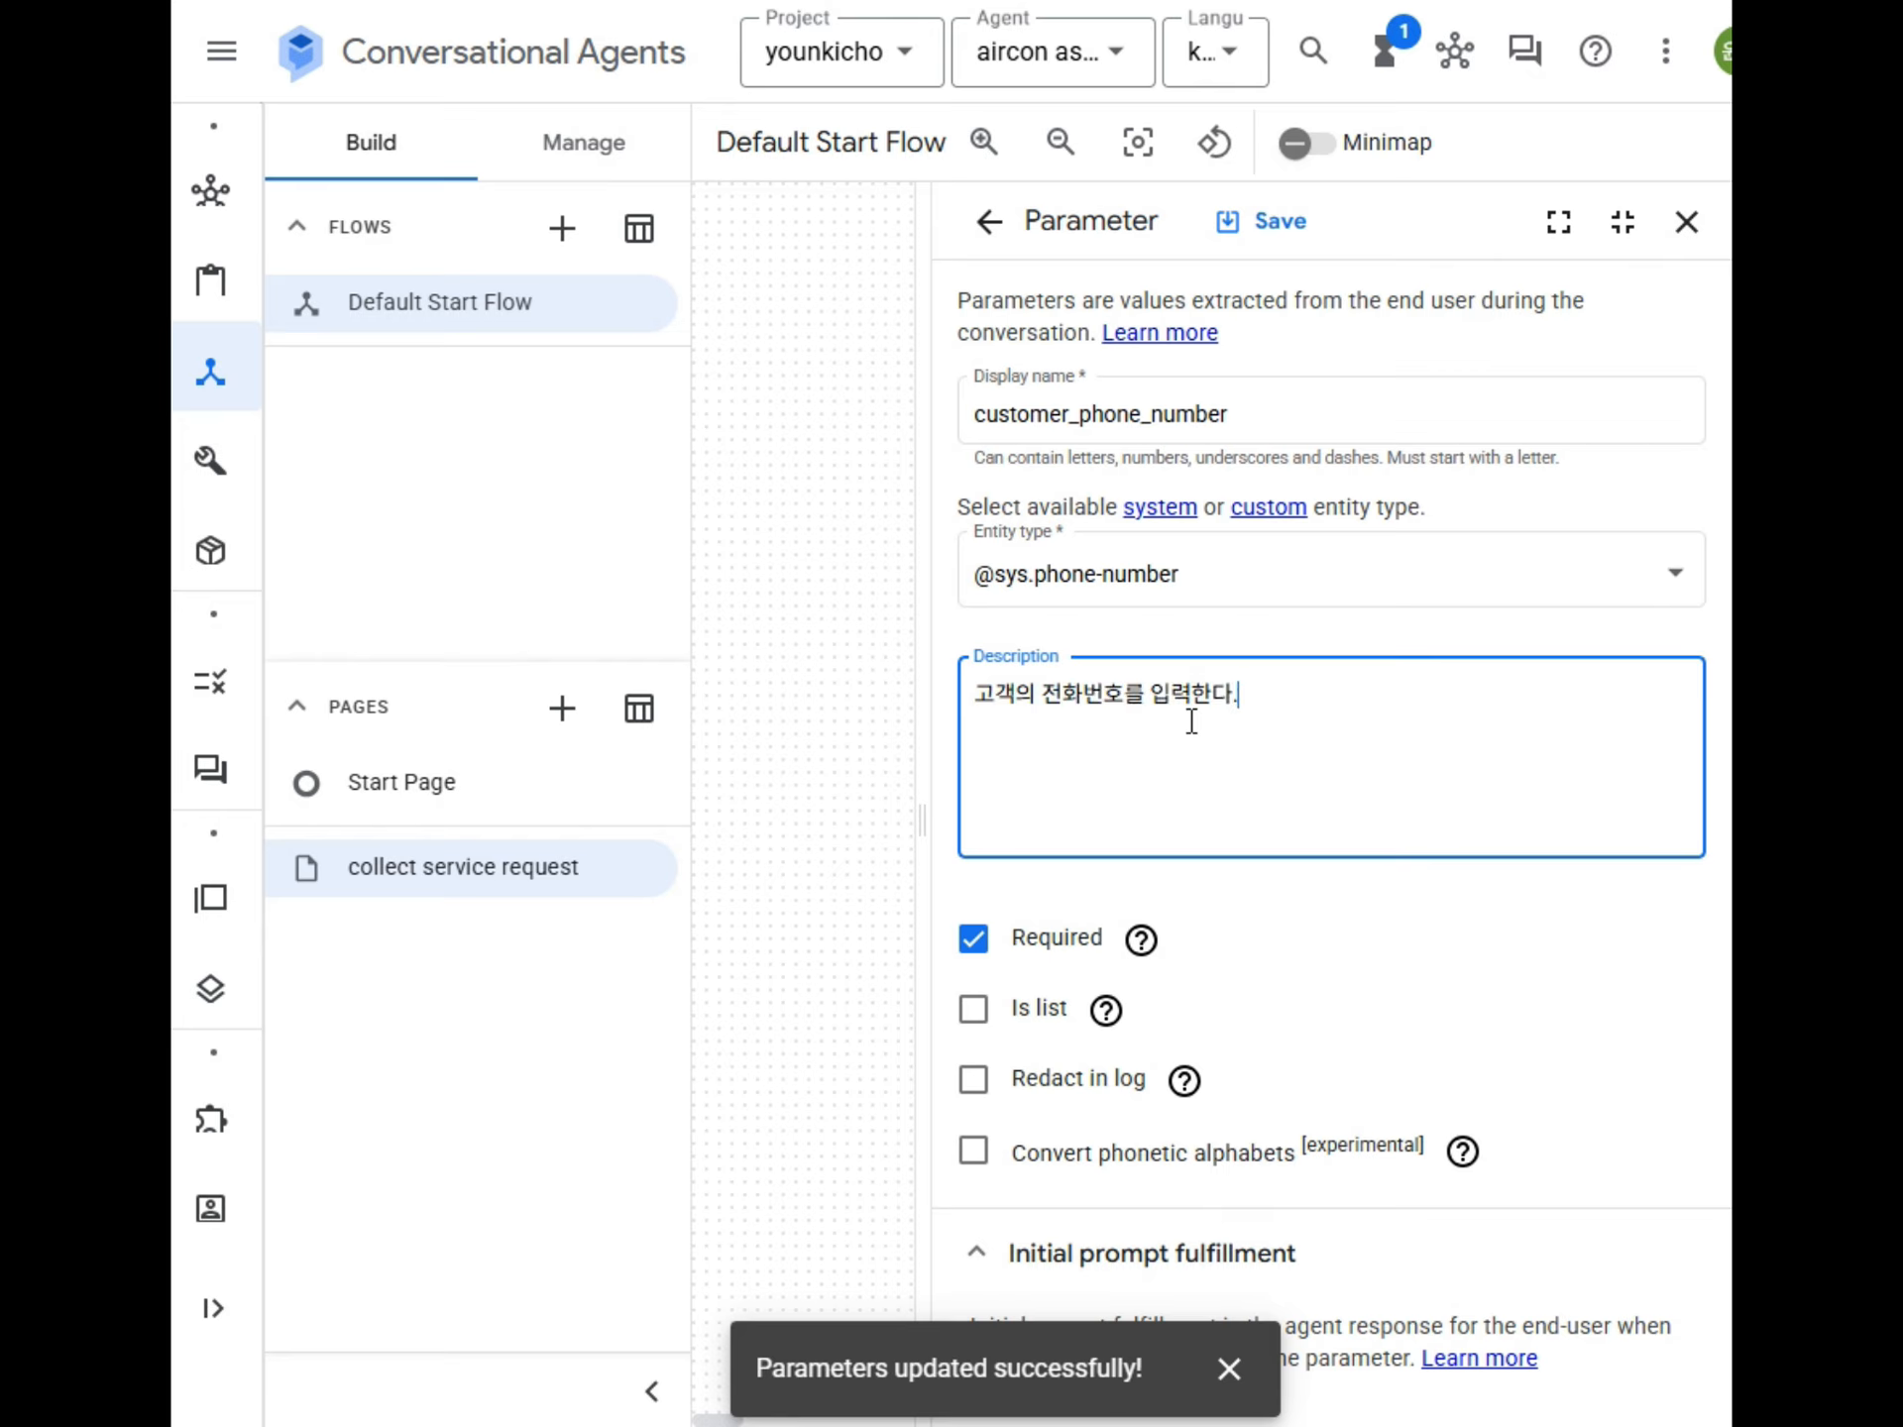
scroll(1192, 723, down, 5)
scroll(1338, 561, up, 5)
triple_click(1422, 729)
key(BackSpace)
key(ctrl+z)
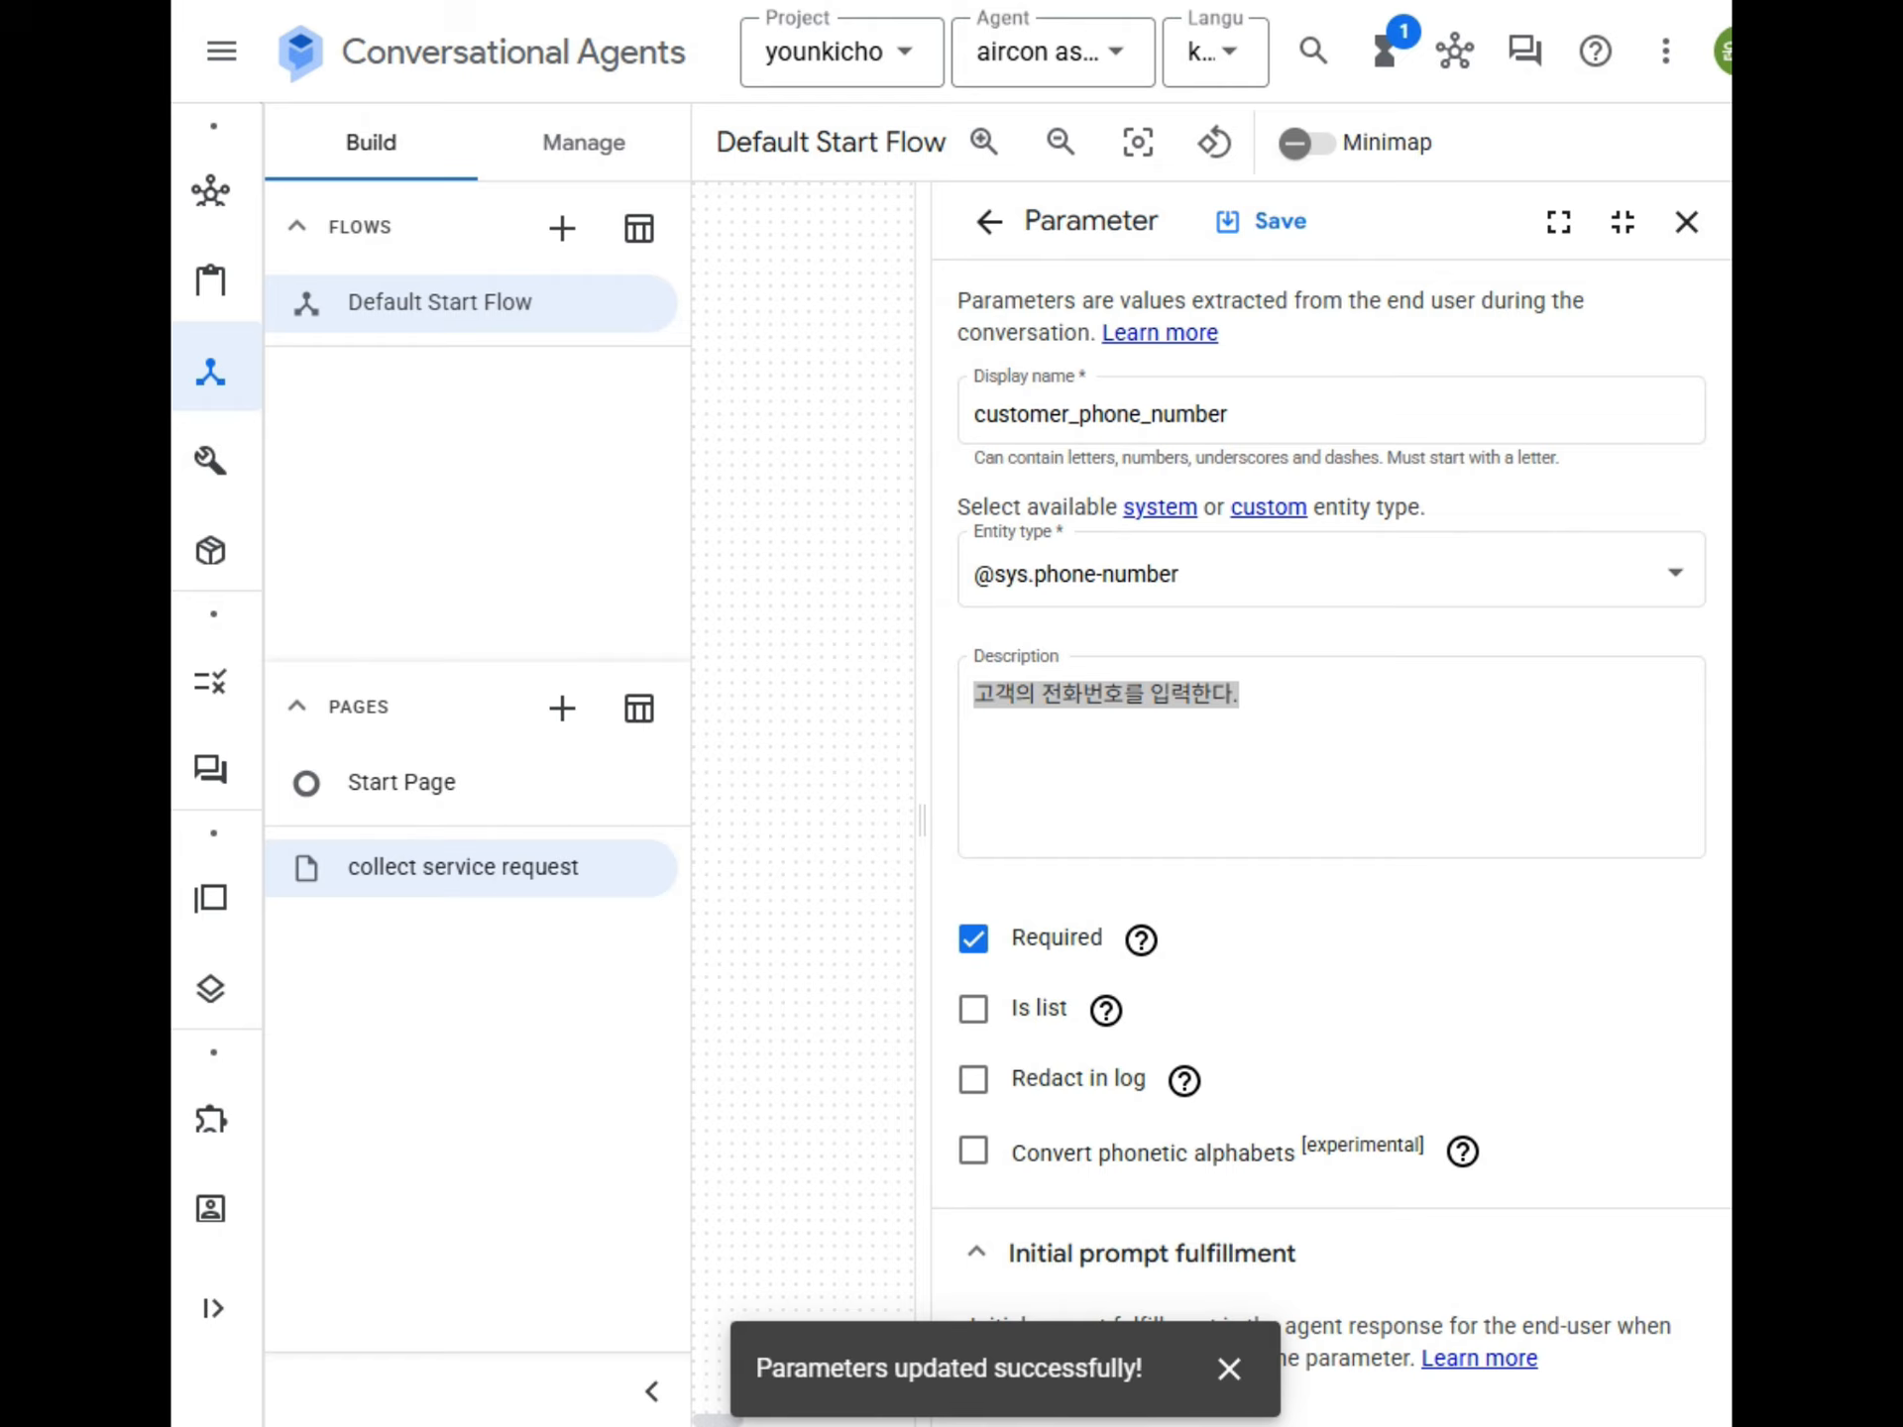
Add "고객님의 전화번호를 입력해 주세요" as customer_phone_number's agent dialogue response, save the parameter and close it.
scroll(1167, 1002, down, 10)
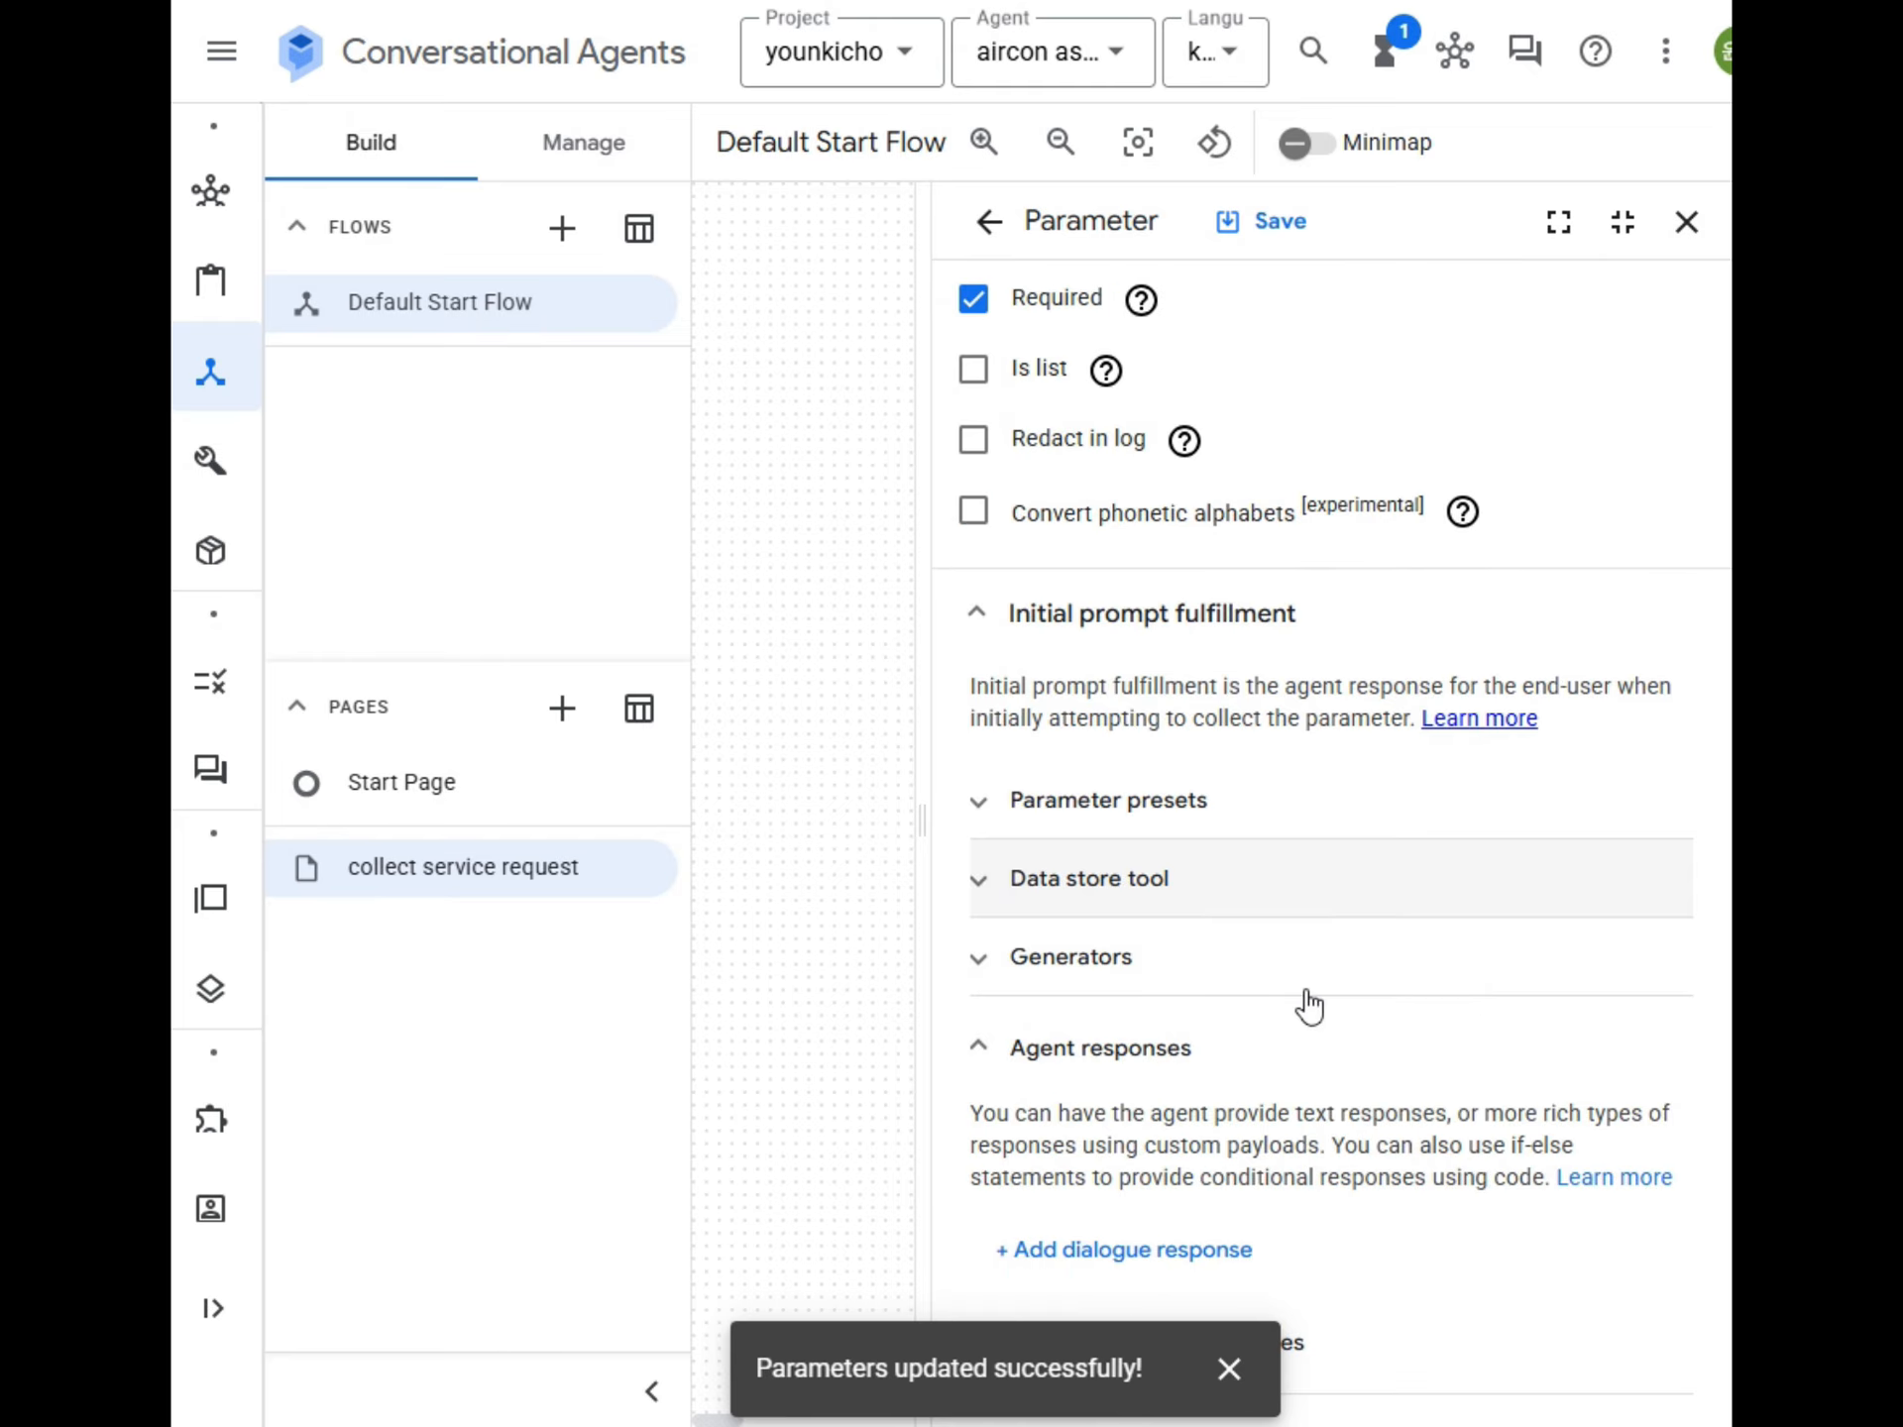
click(1066, 778)
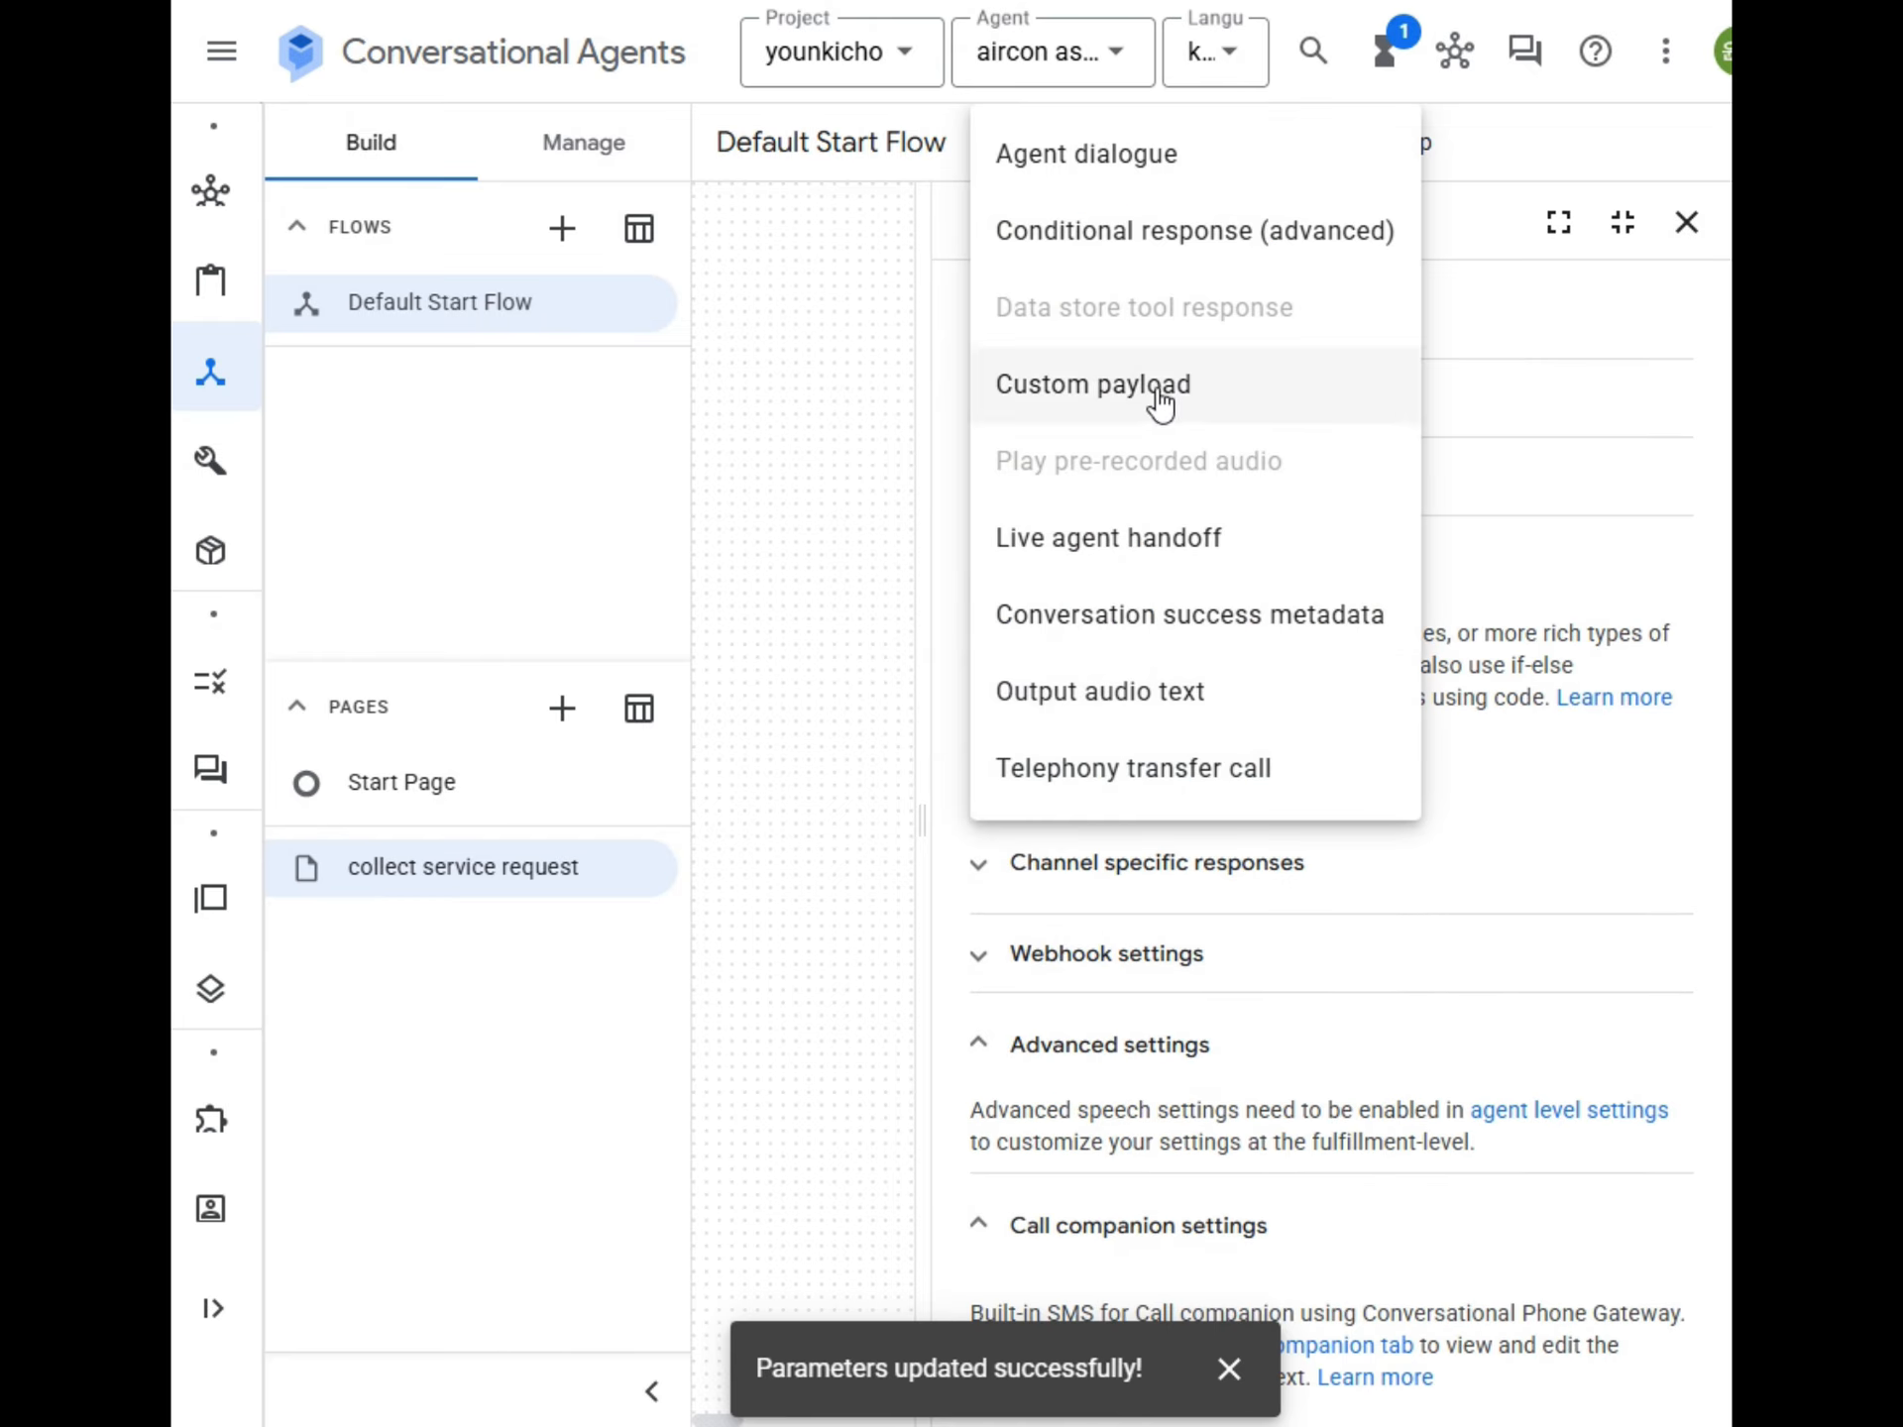
click(1145, 159)
click(1061, 865)
text(고객님의 전화번호를 입력해 주세요)
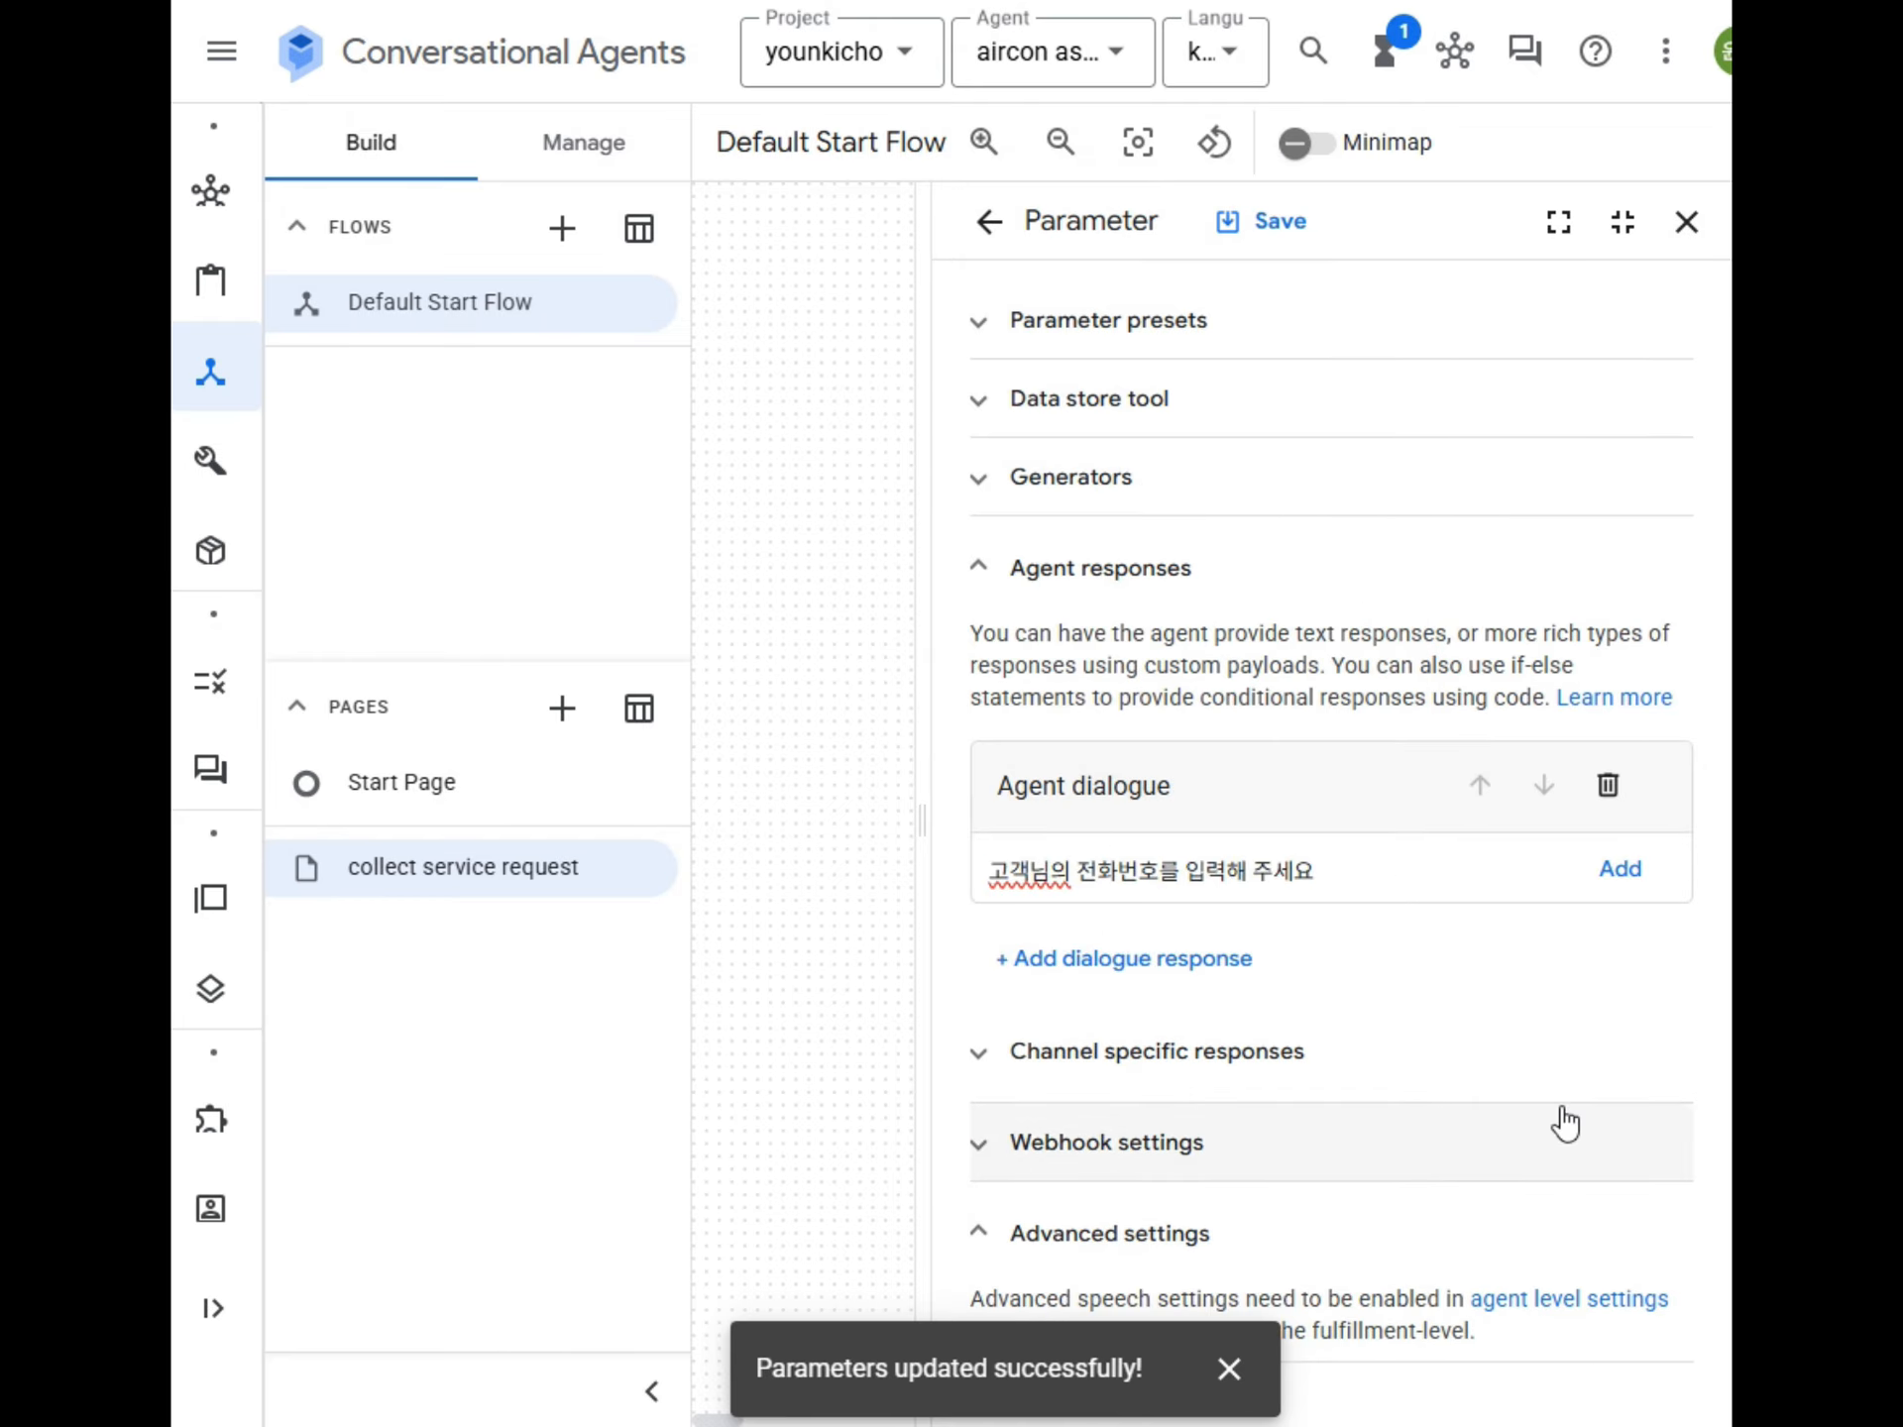
key(Return)
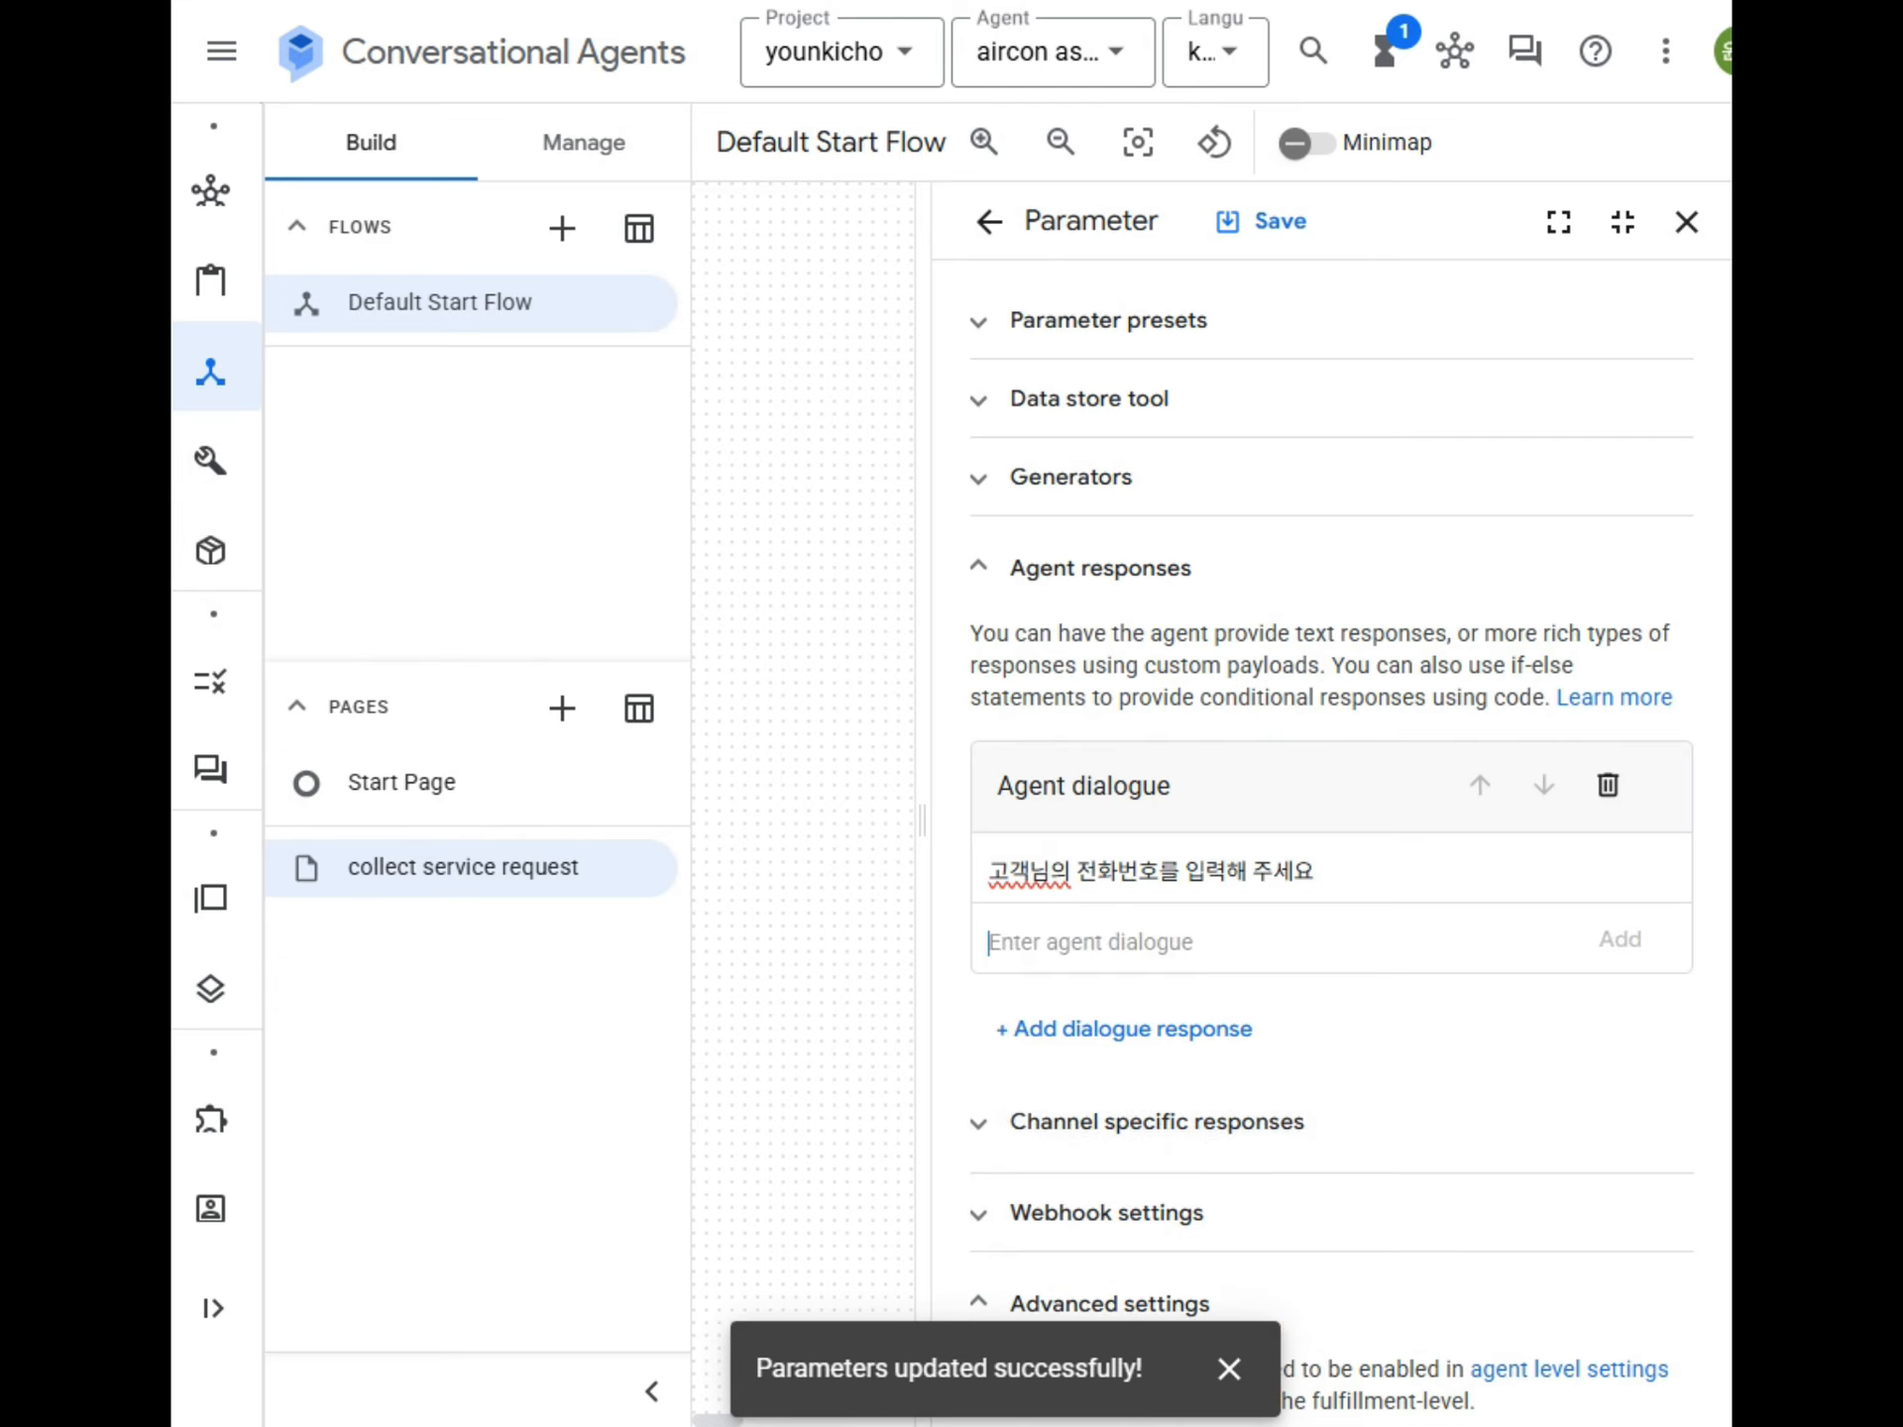
click(1260, 237)
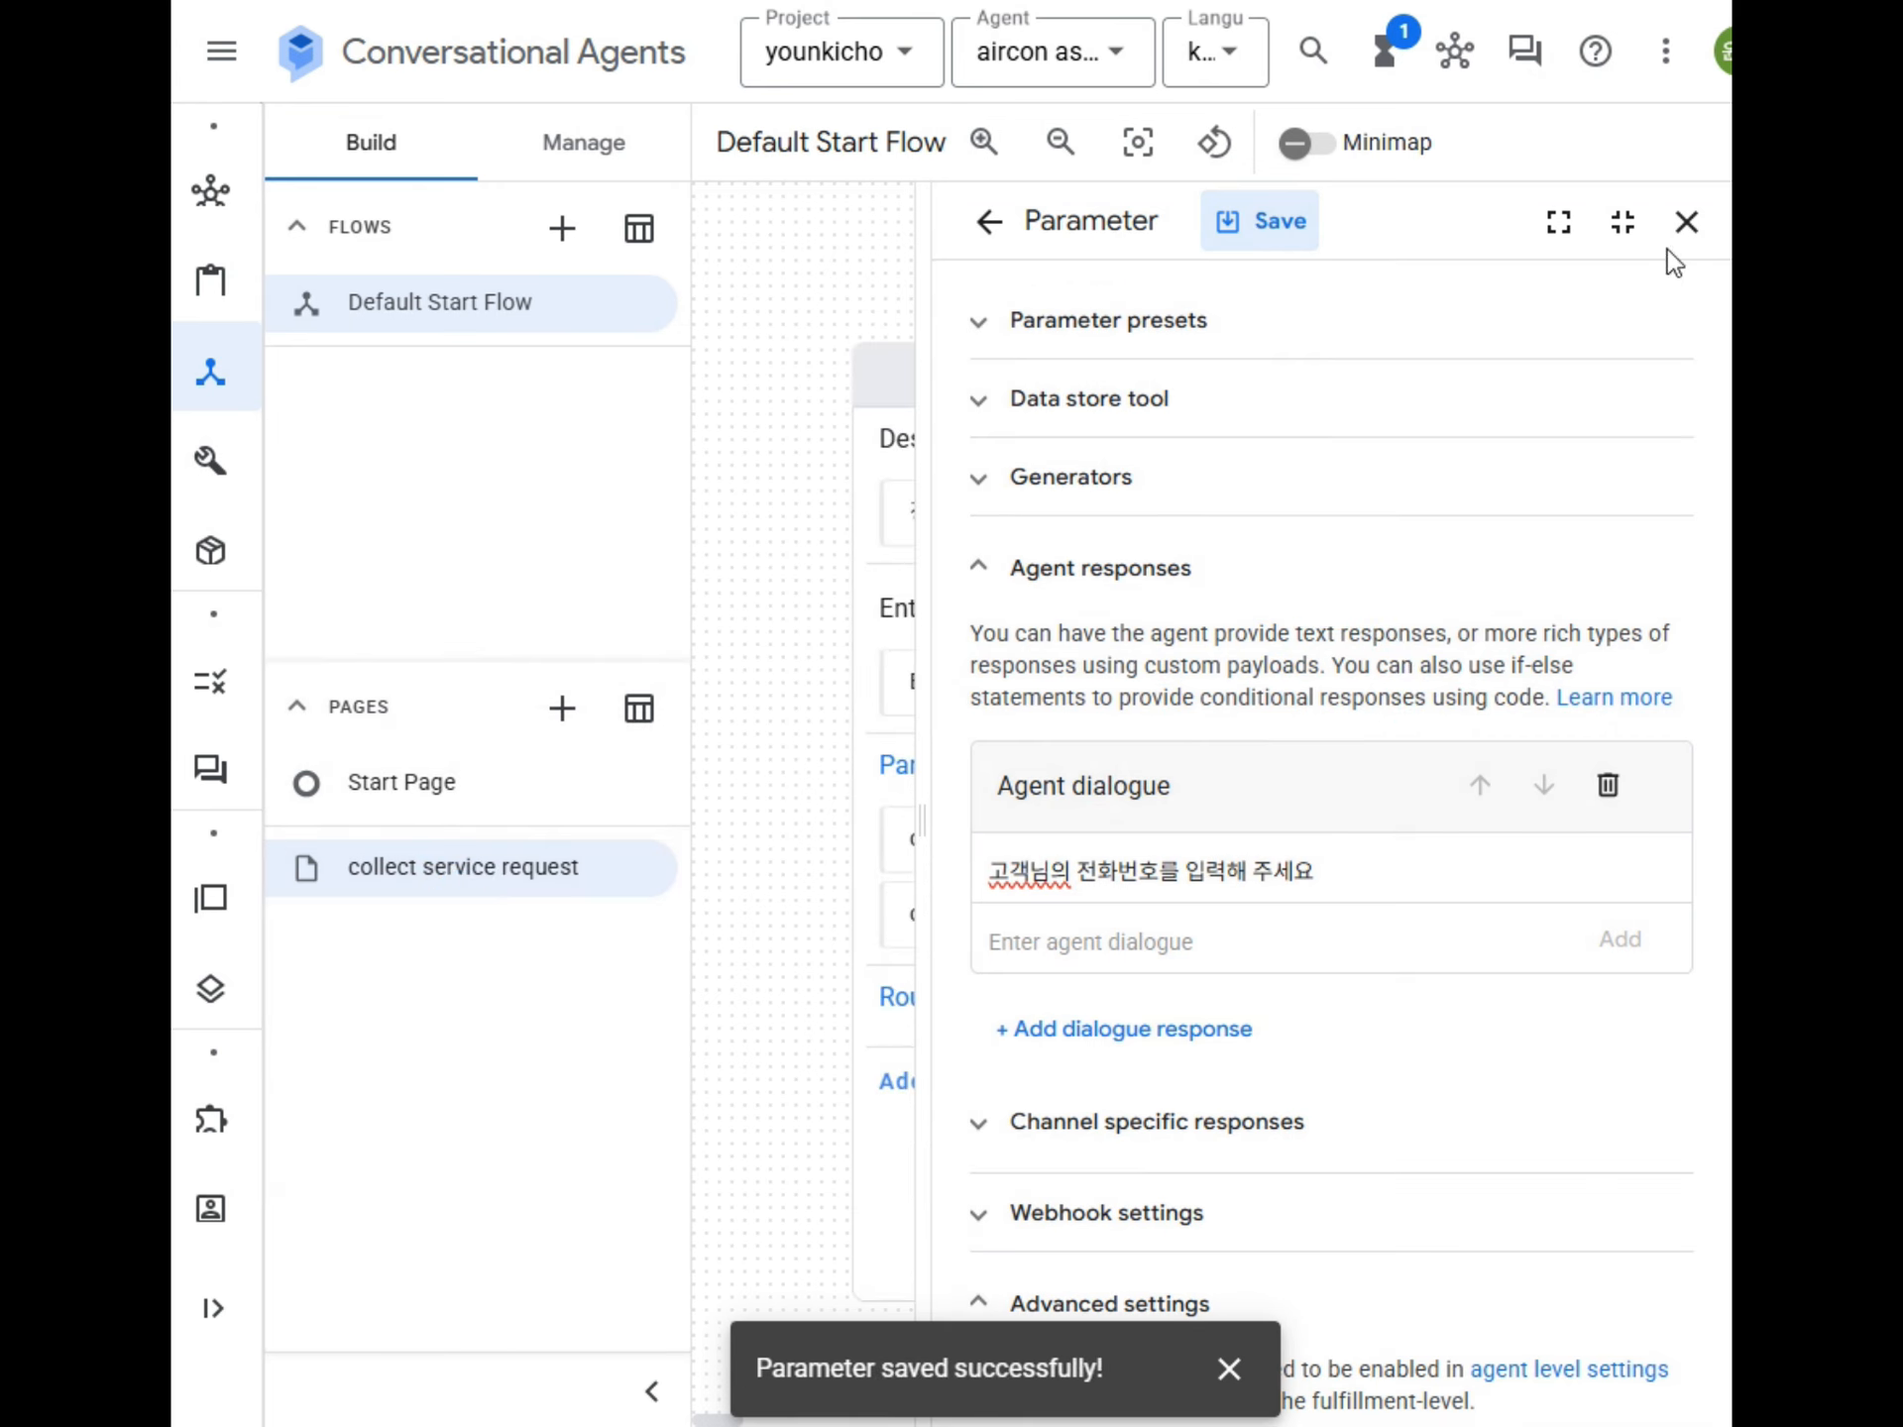
click(1688, 224)
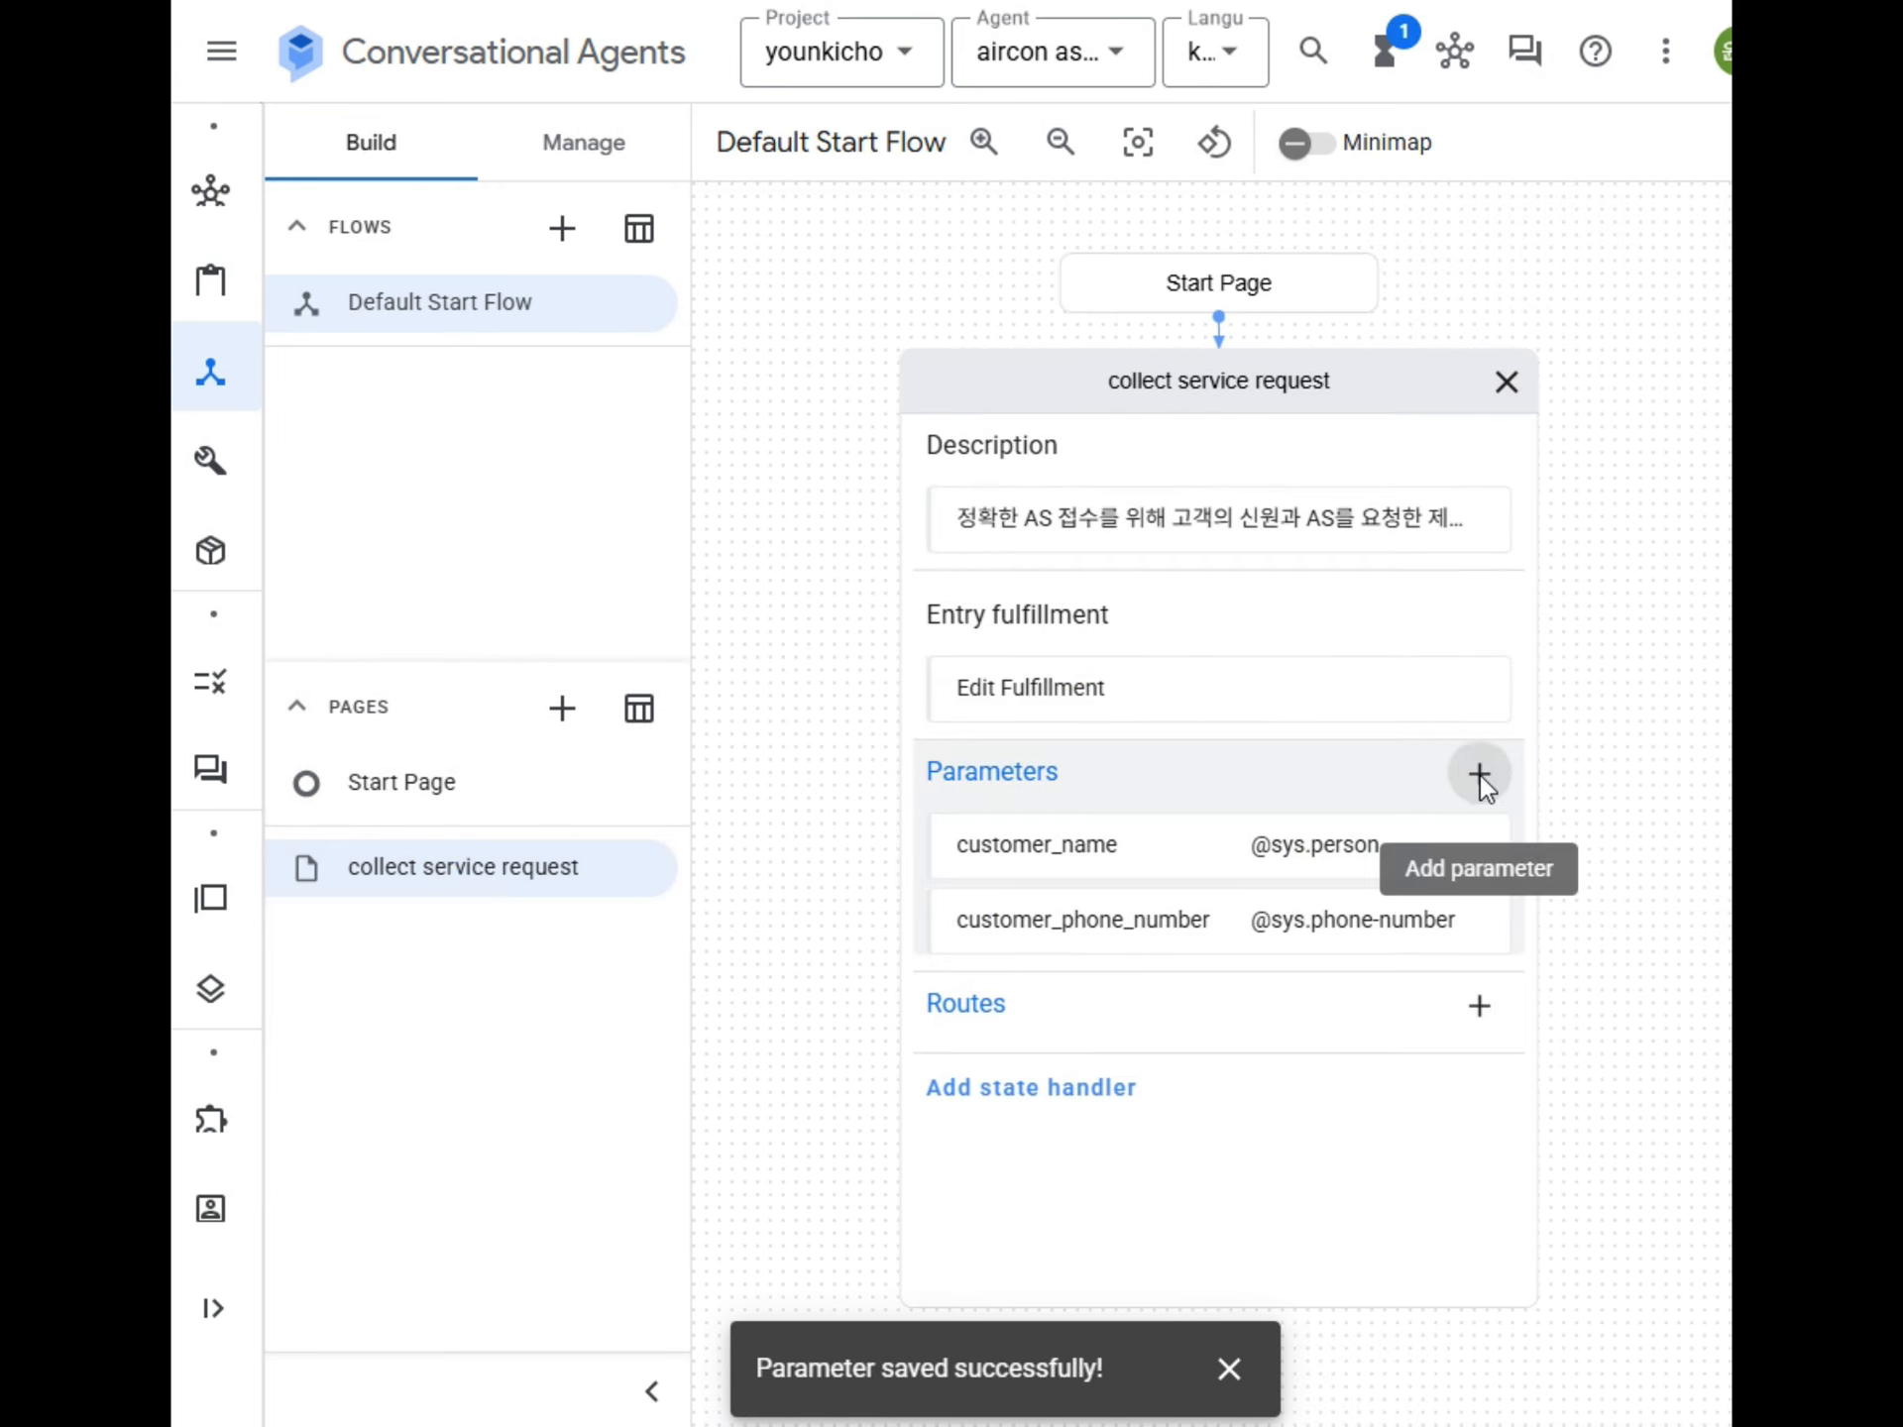
click(1477, 775)
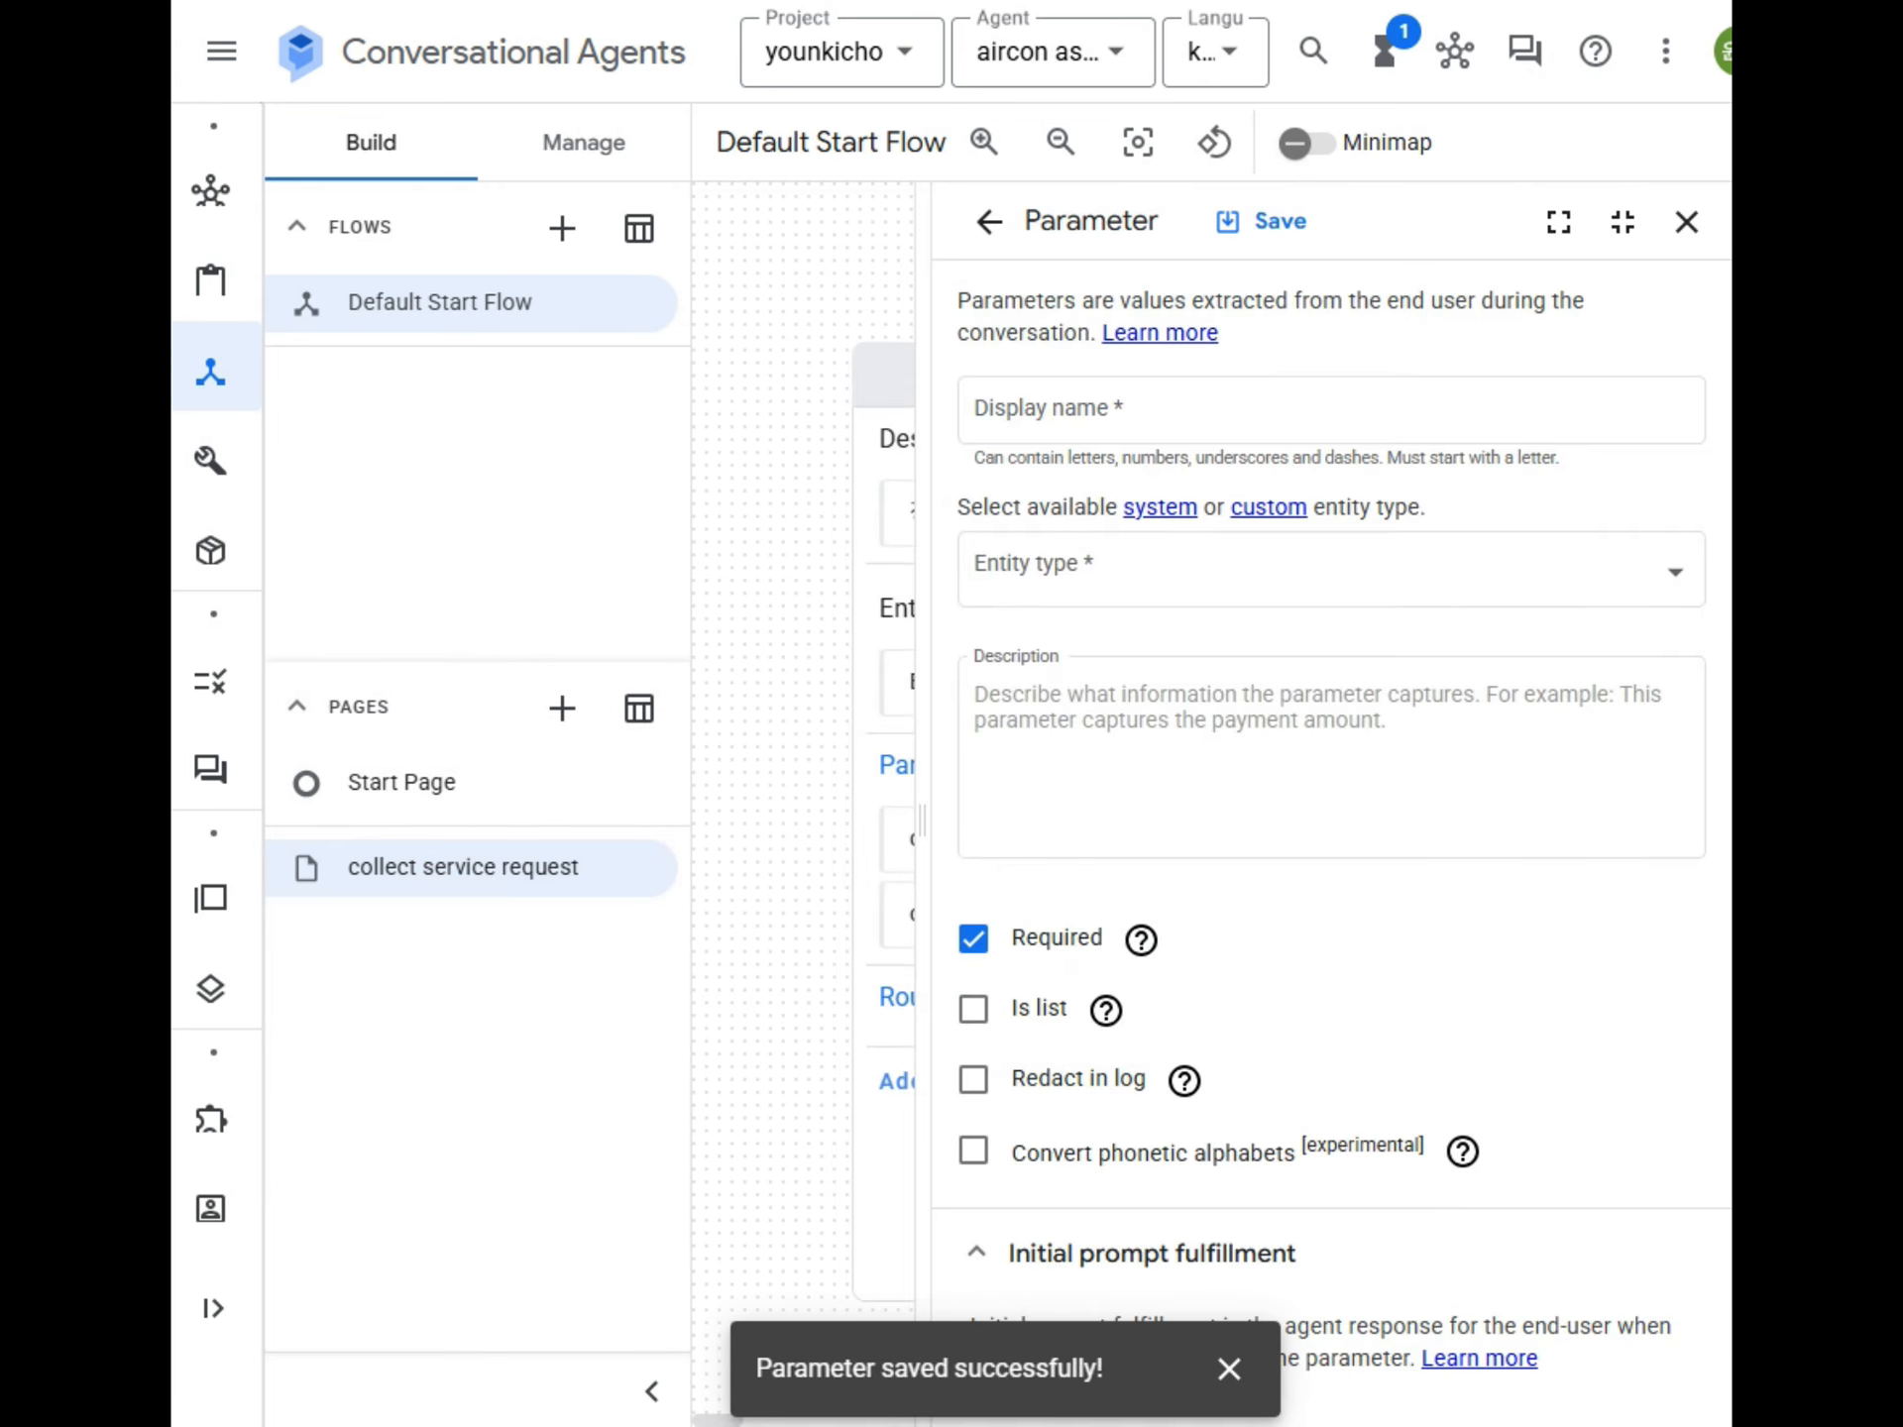
click(1090, 426)
text(customer_address)
click(1129, 593)
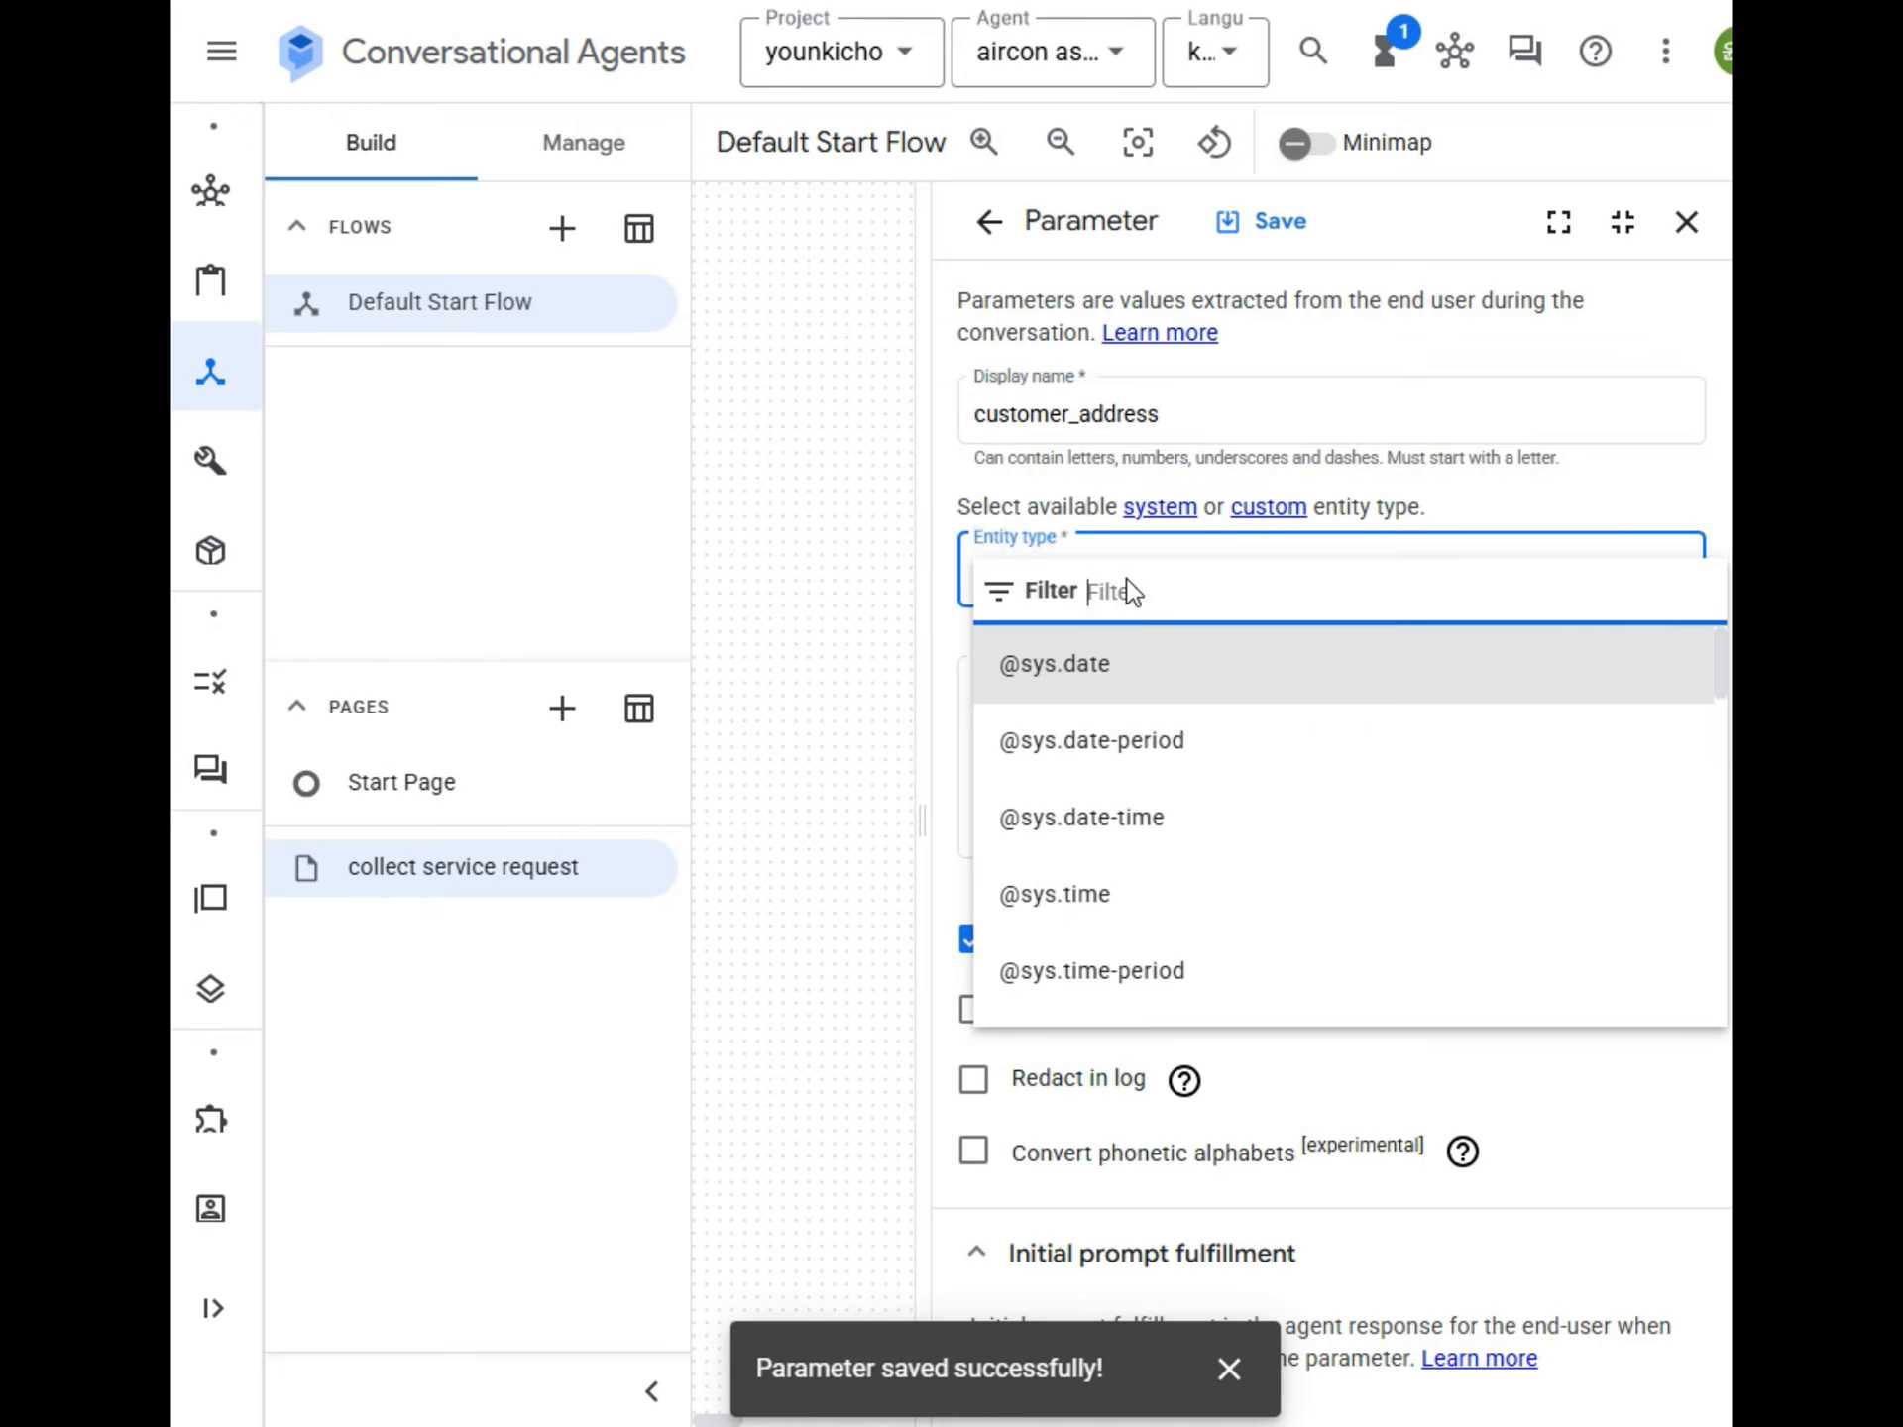
text(ad)
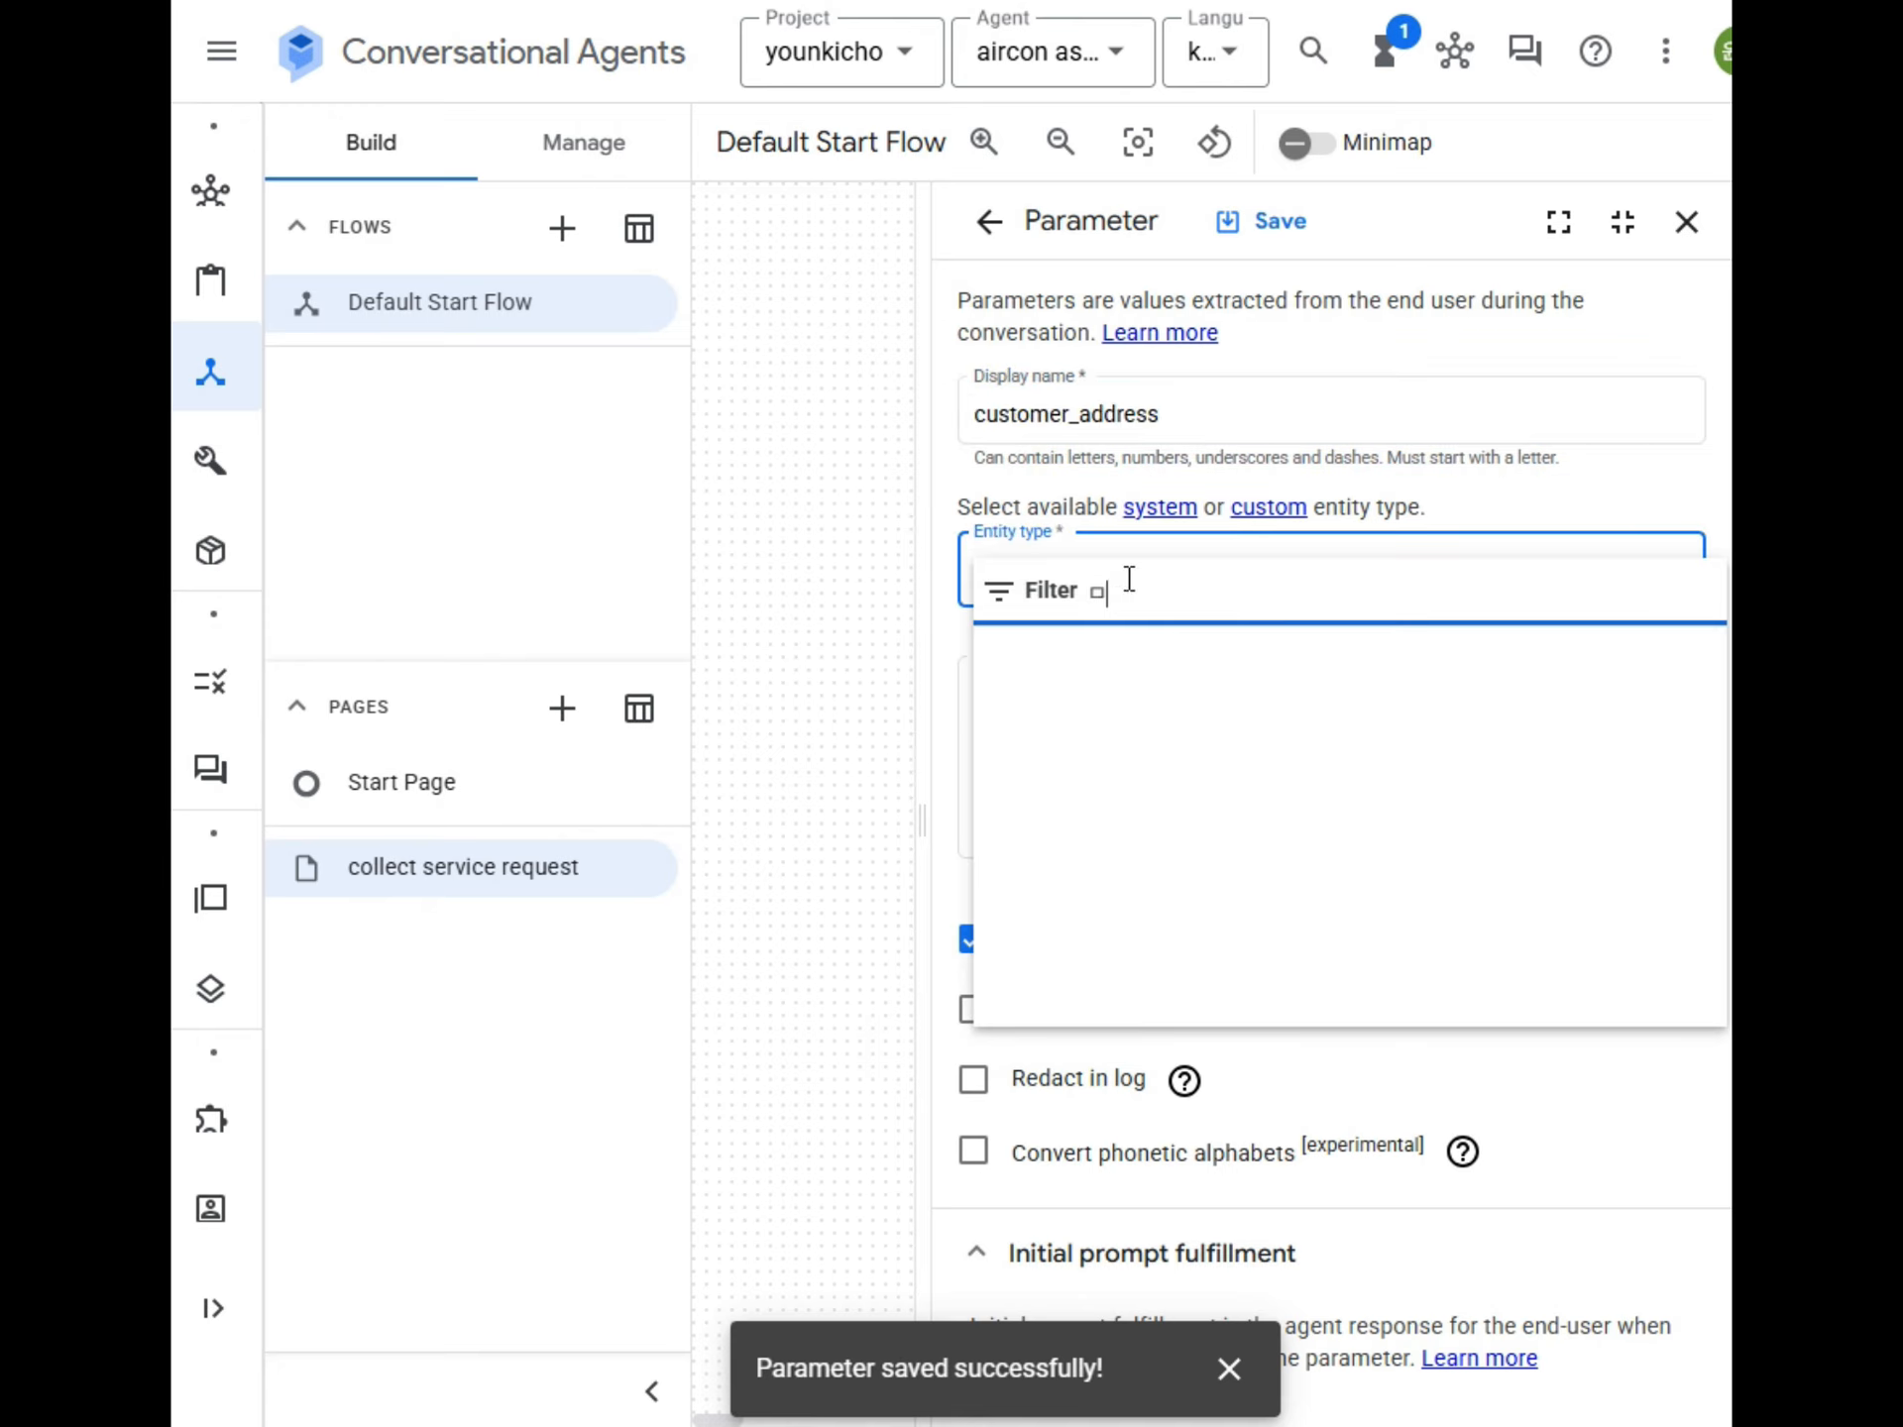
click(1090, 659)
Describe the customer_address parameter as "고객님의 주소를 입력합니다.".
click(1195, 736)
text(customer_address)
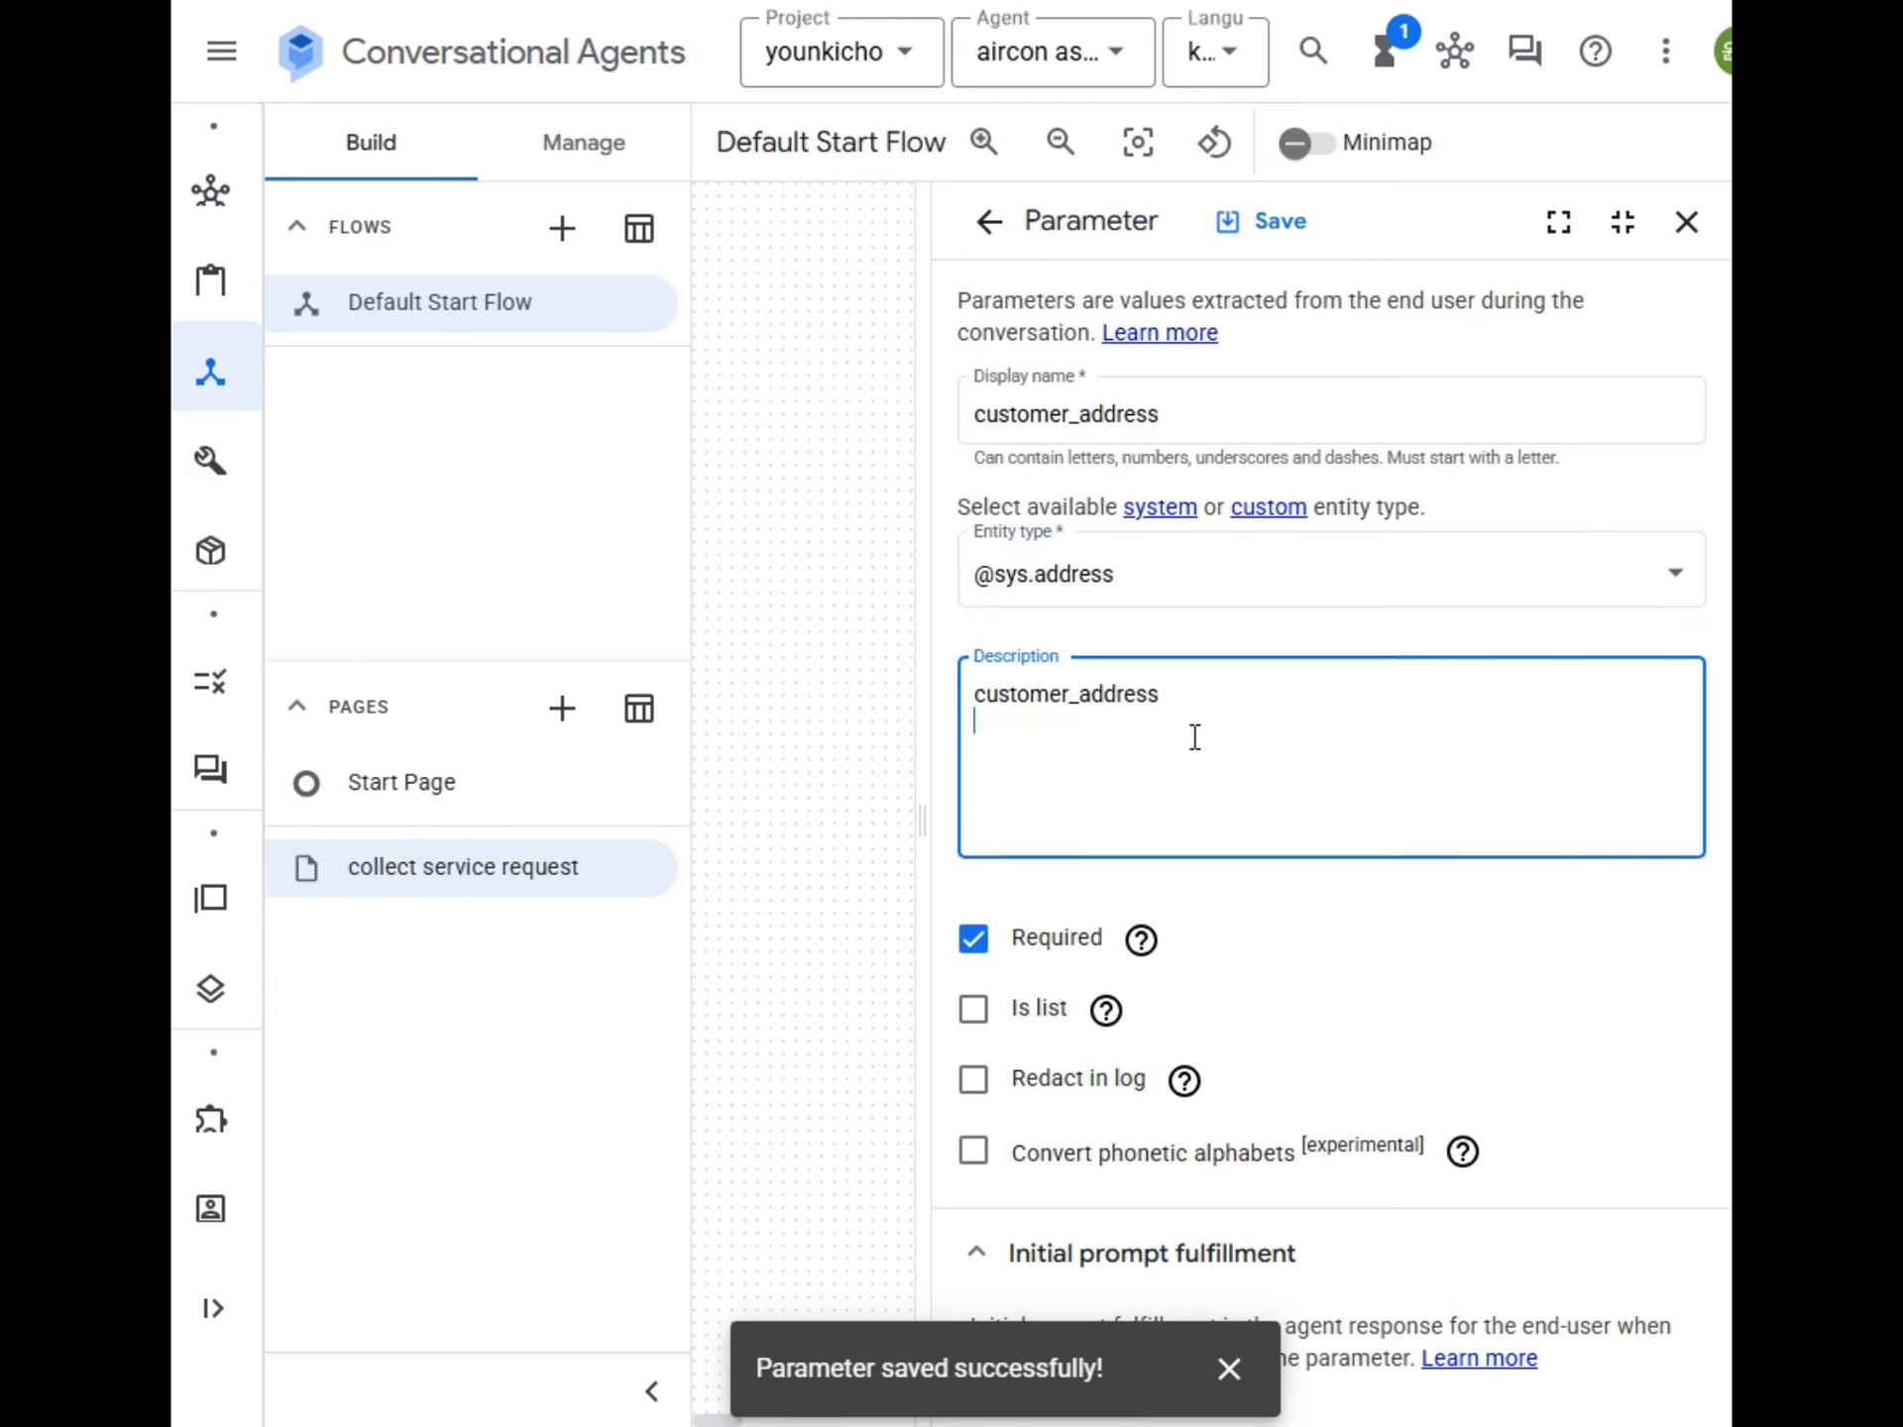
key(ctrl+a)
key(BackSpace)
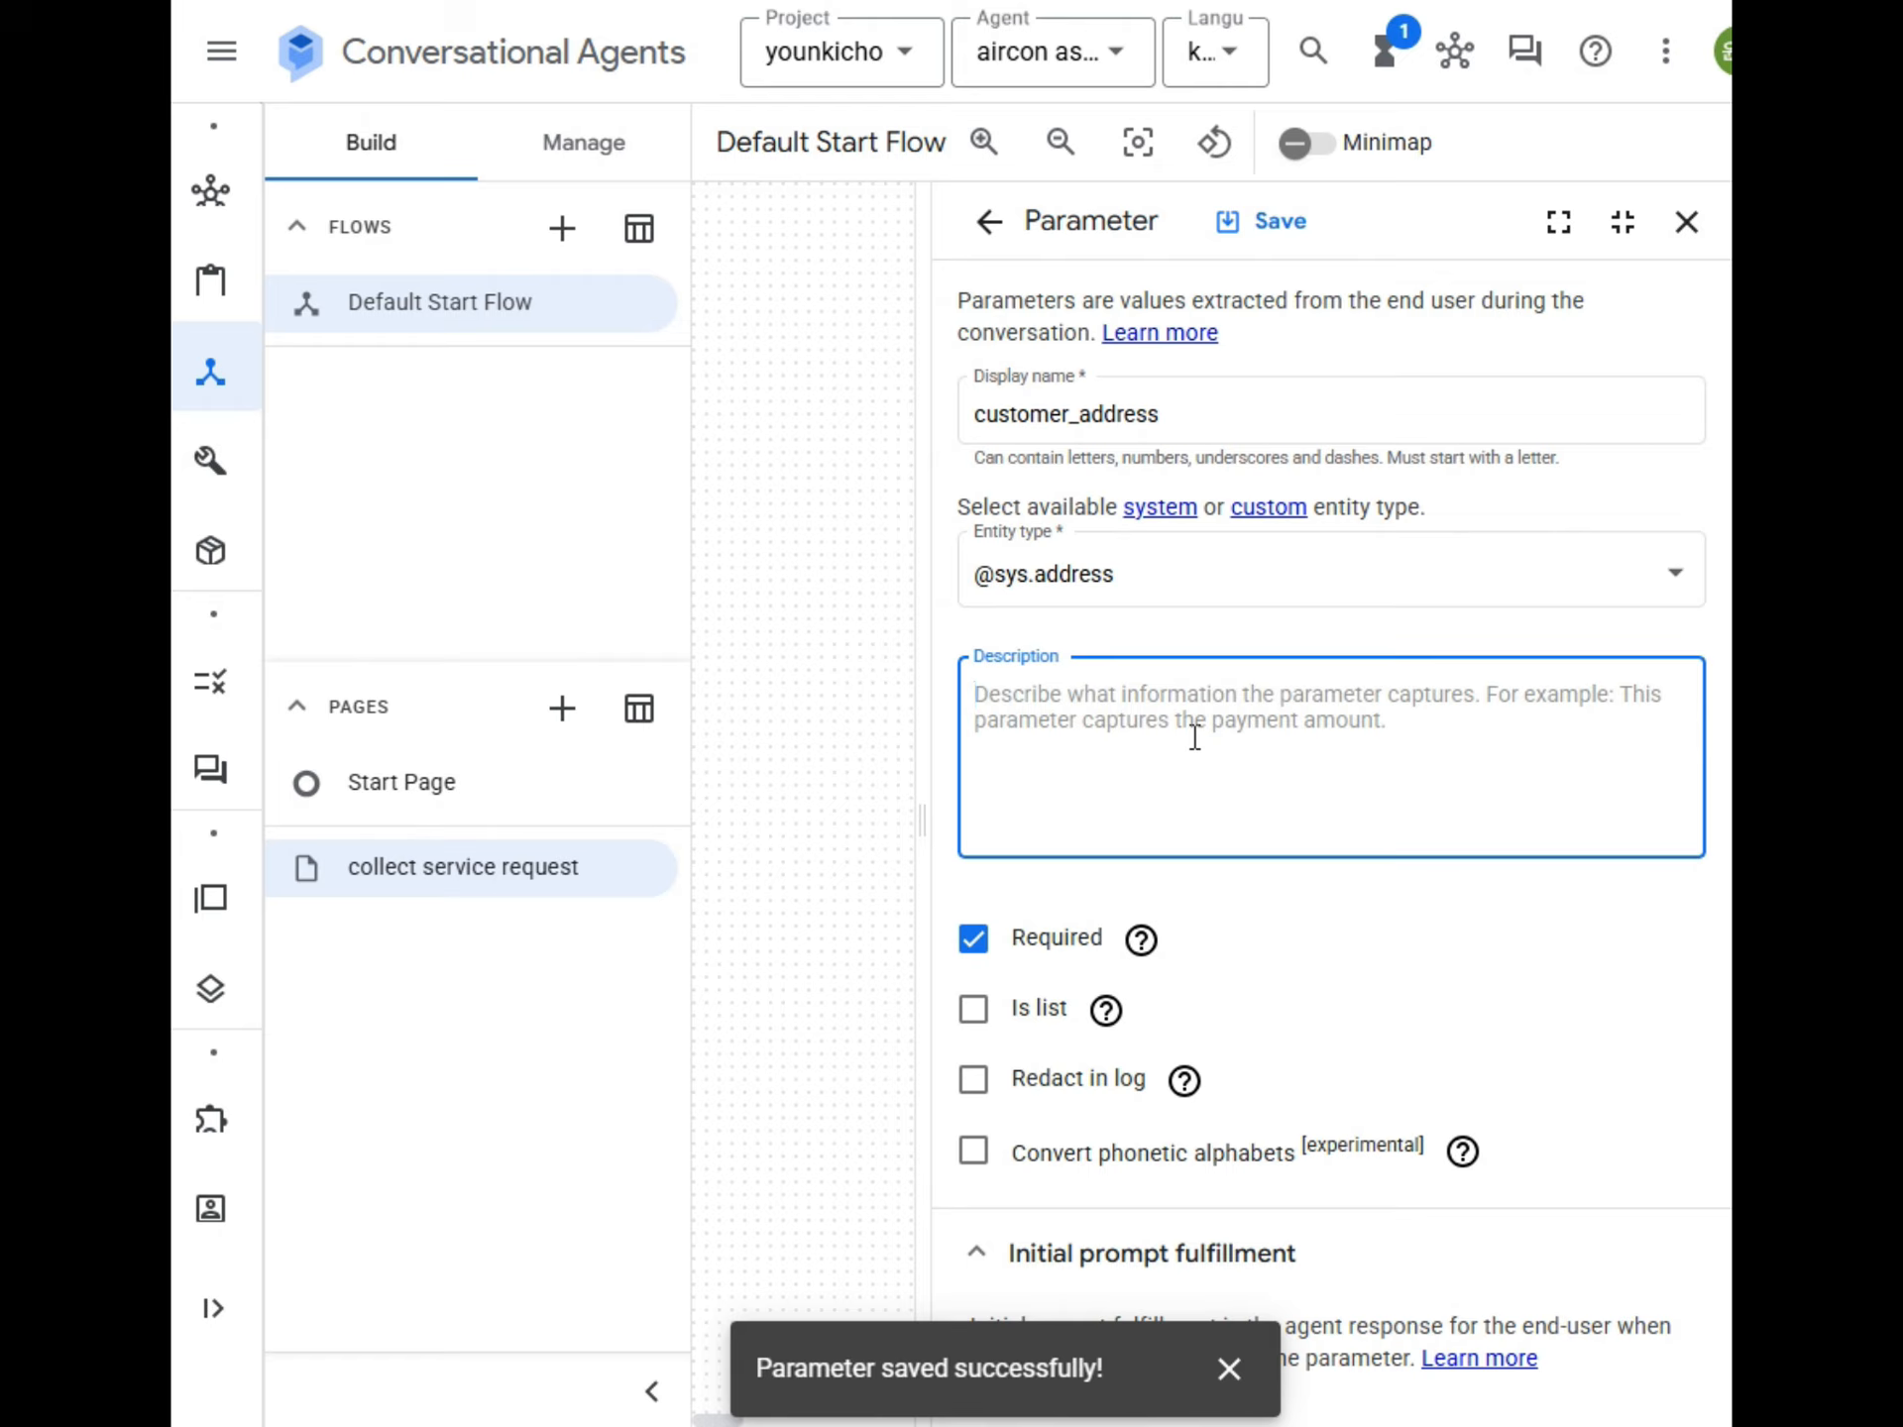
text(고객님의)
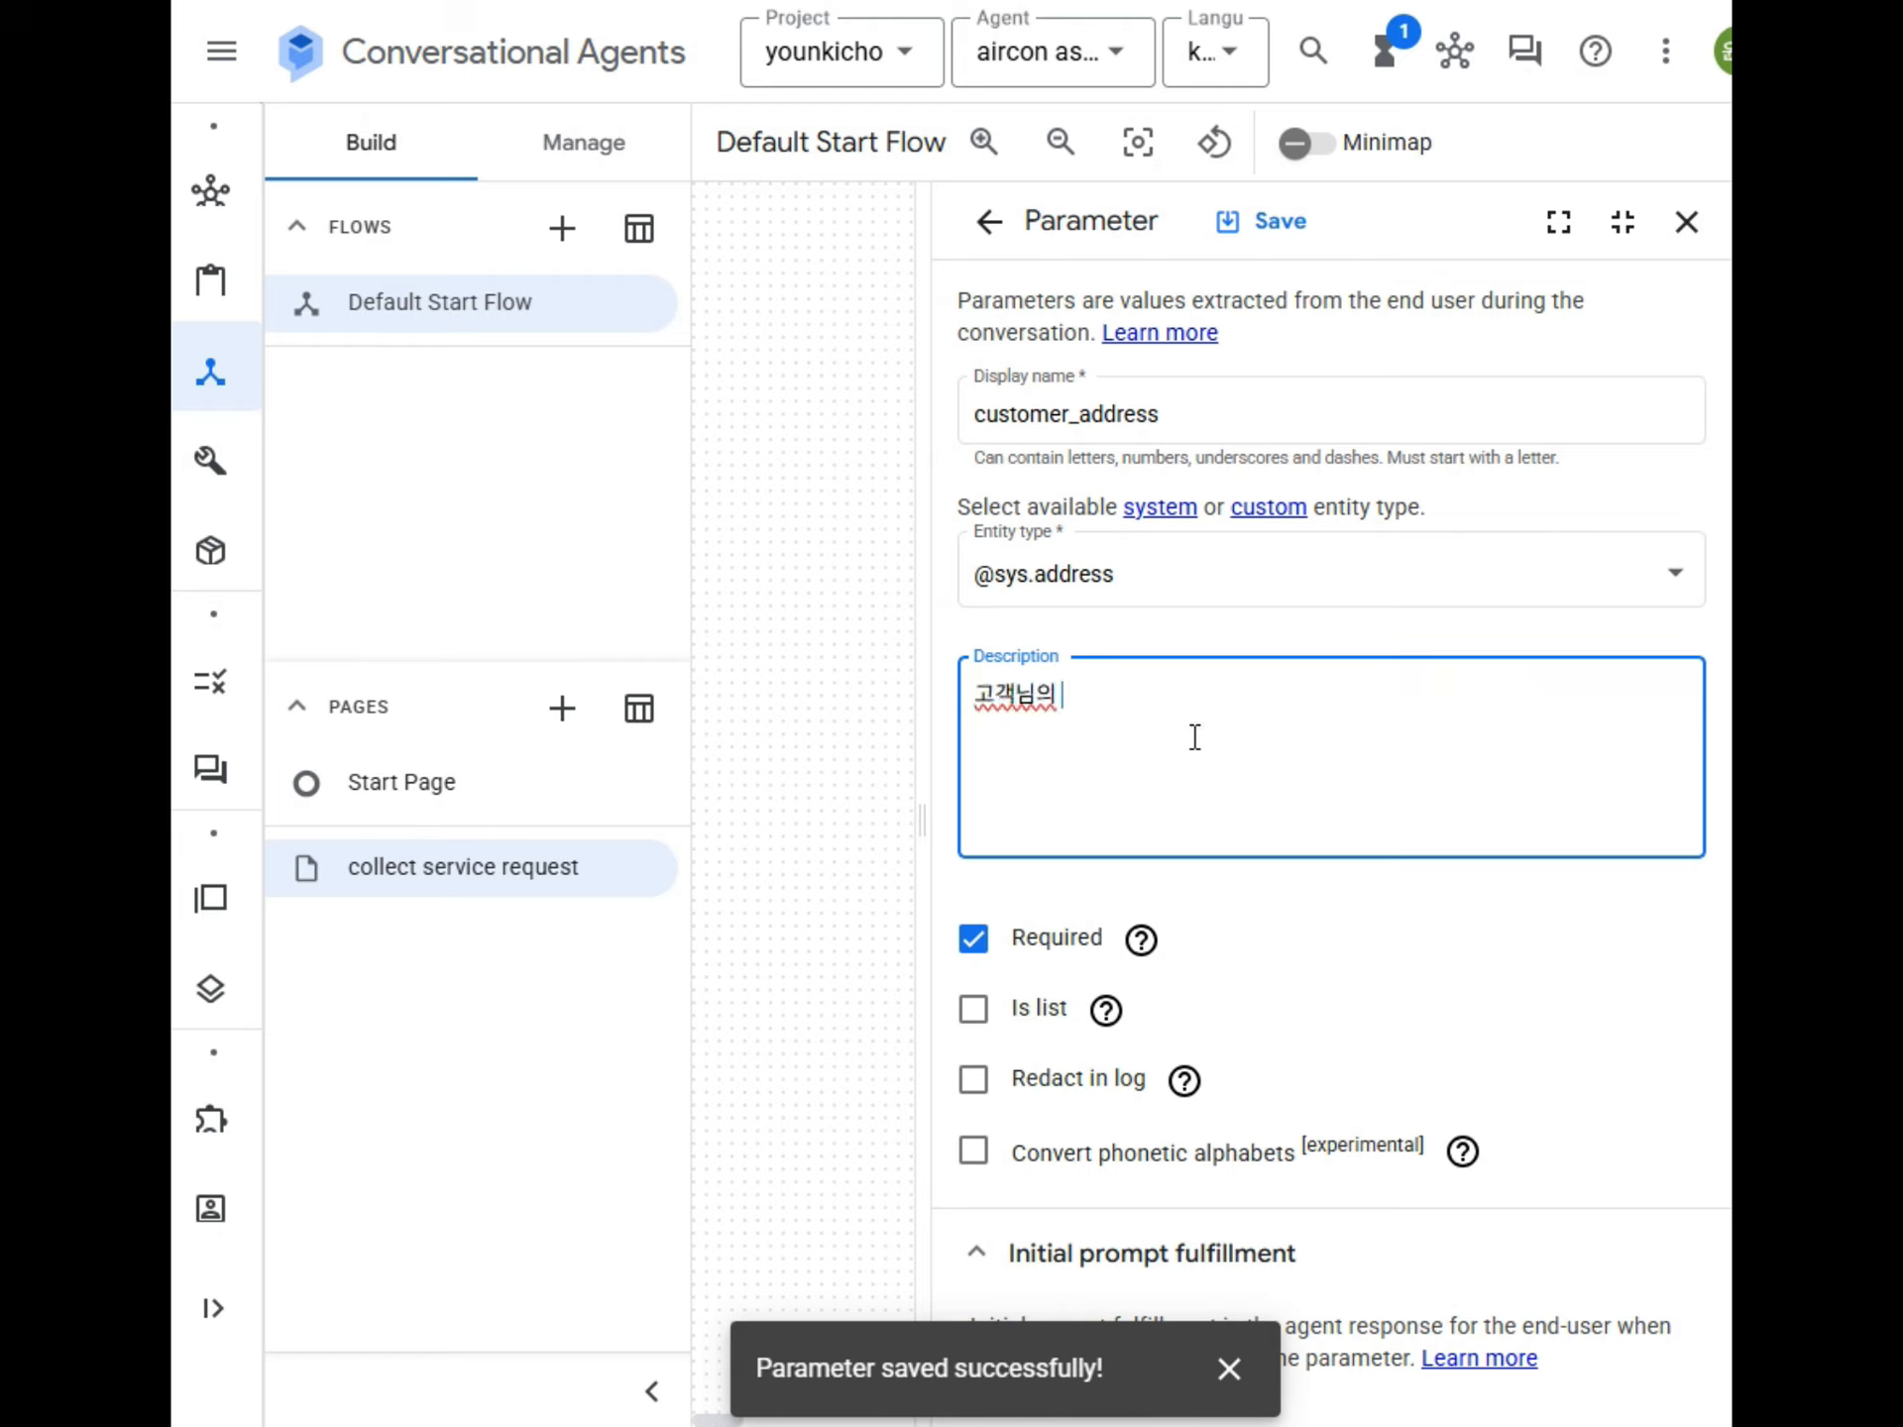
text( 주소를 입력합니다.)
Add "고객님의 주소를 입력해 주세요" as customer_address's agent dialogue response, save the parameter and close it.
key(ctrl+a)
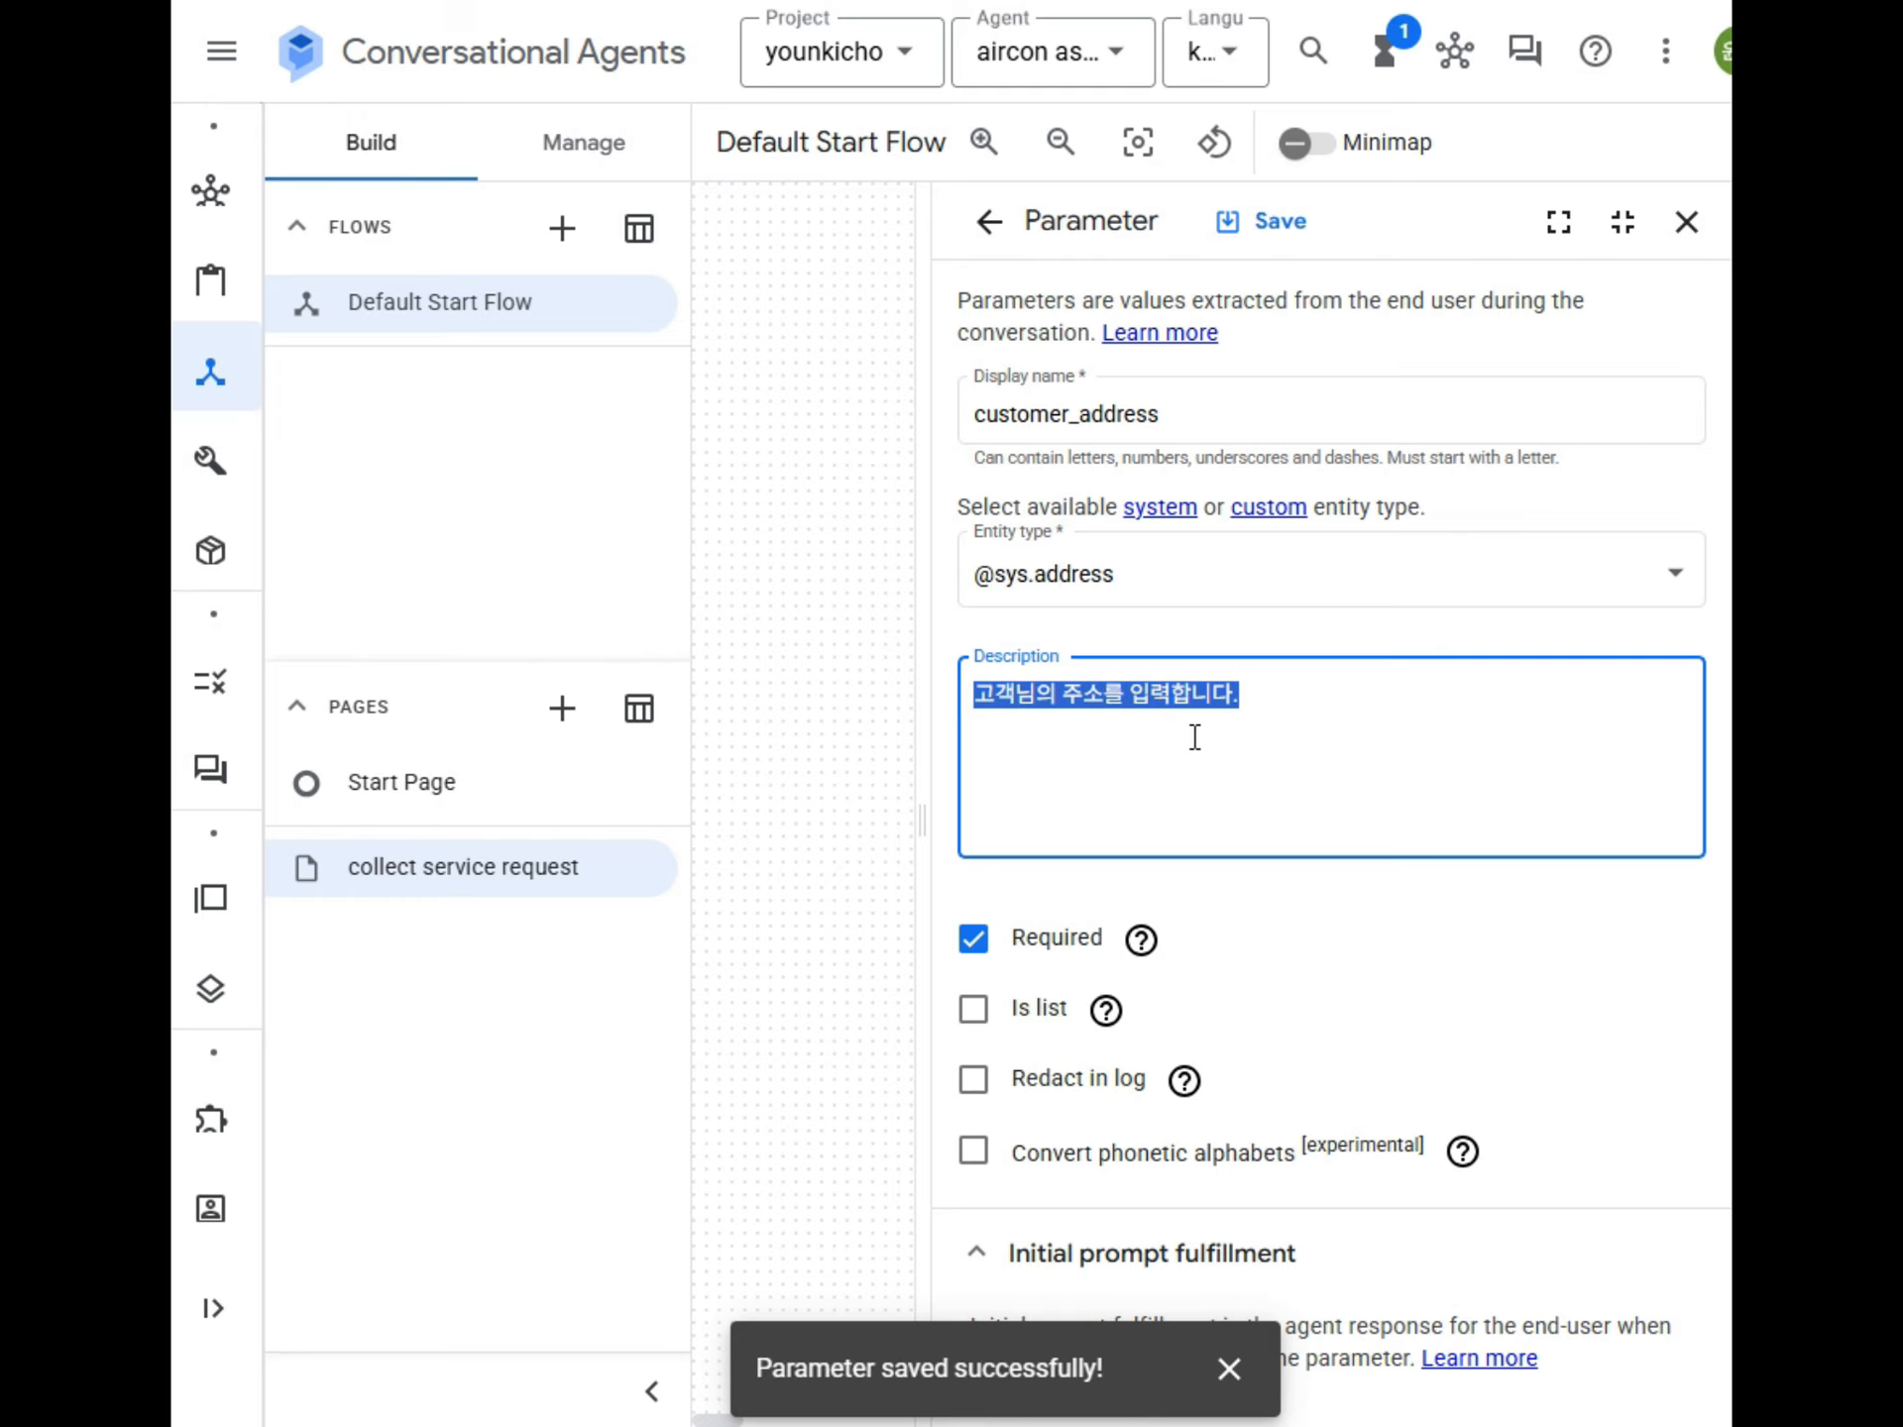
key(alt+Tab)
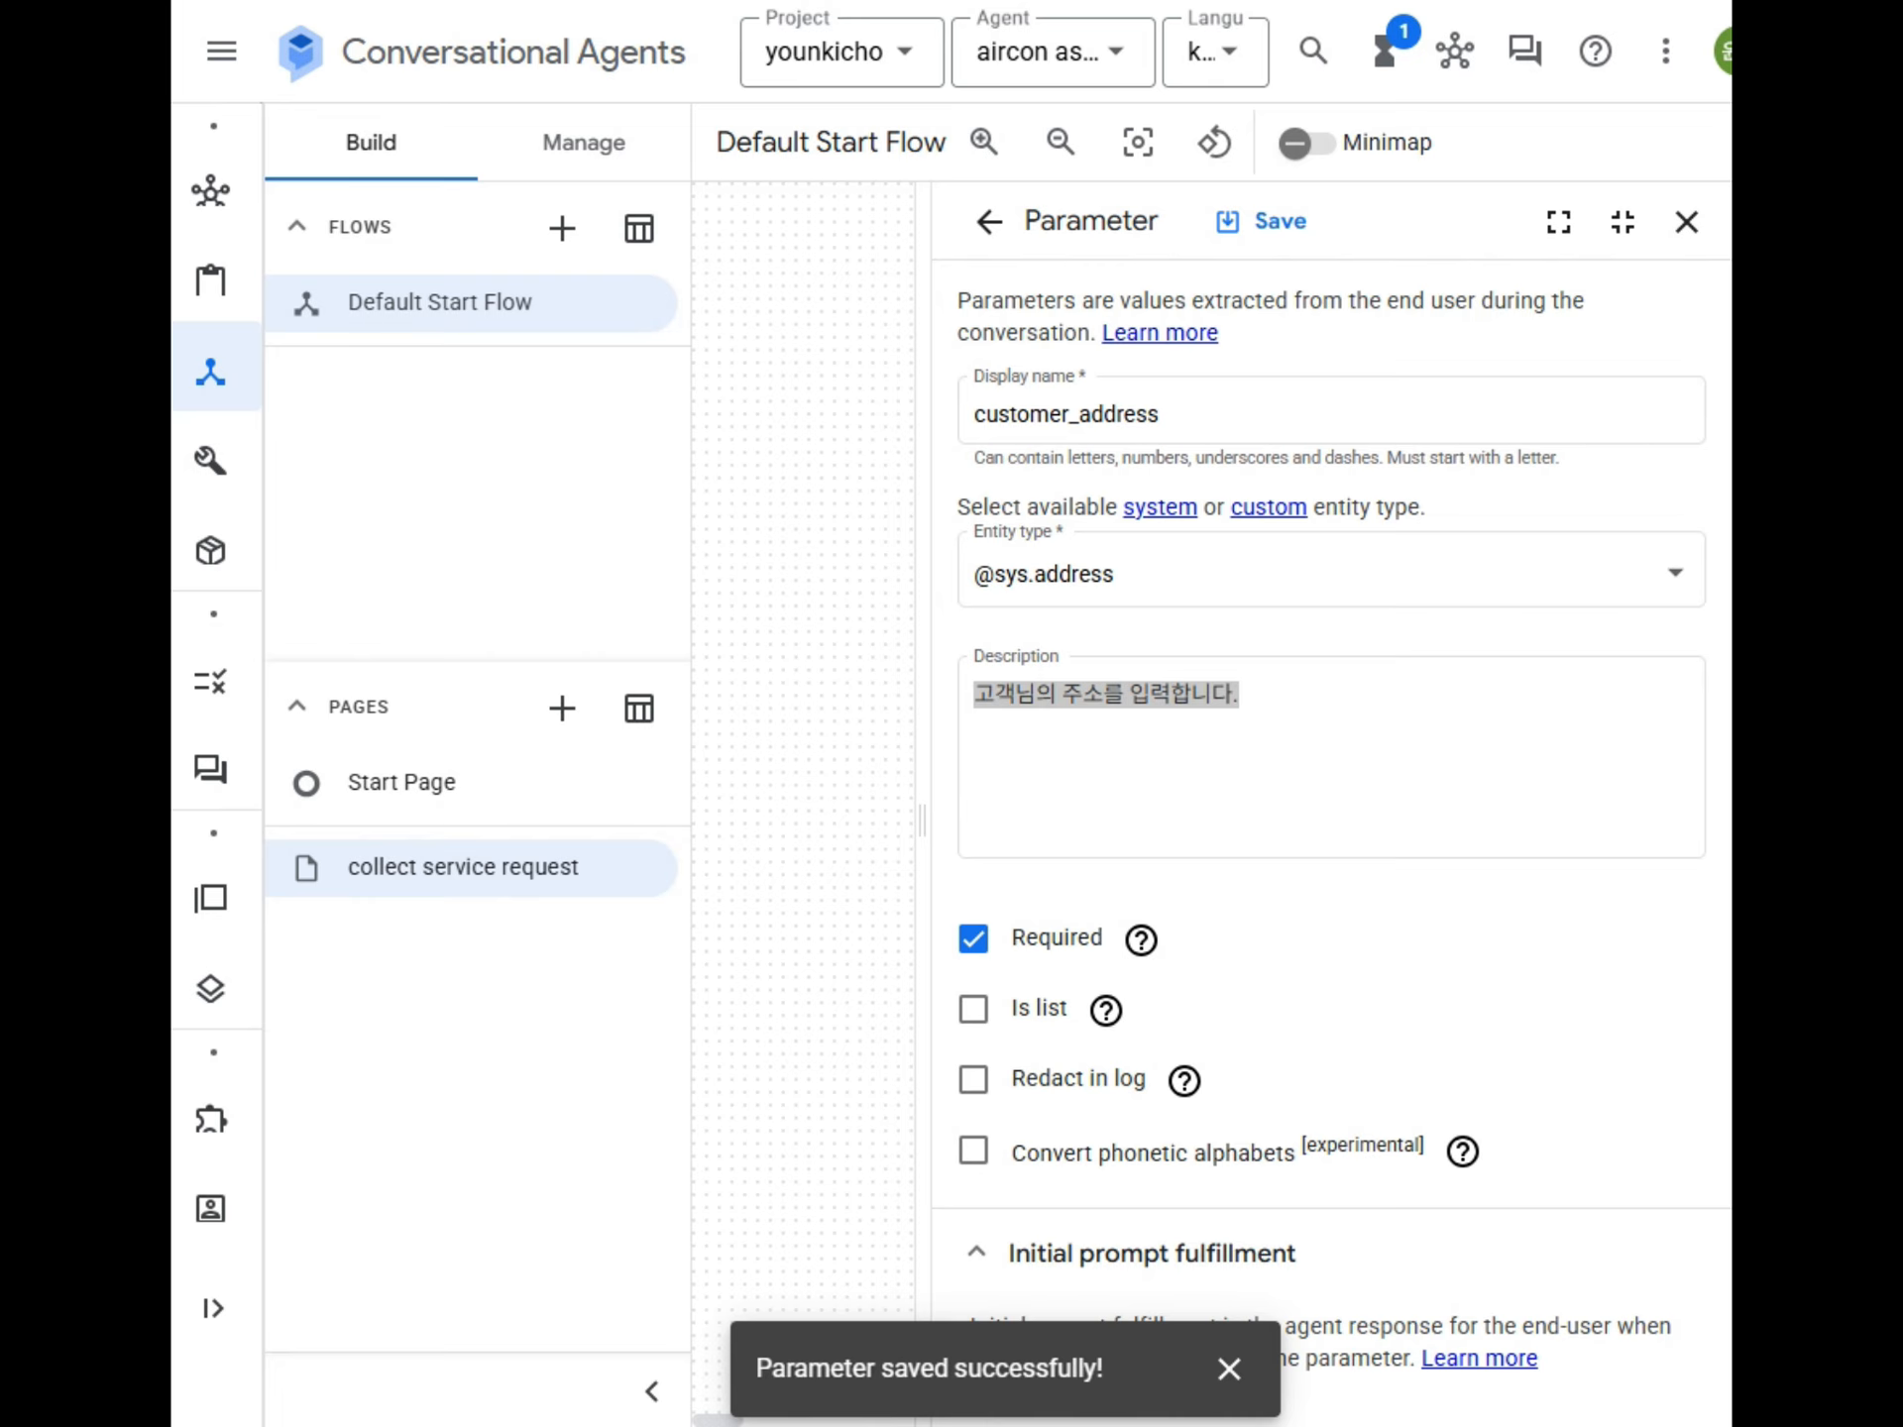
scroll(1414, 871, down, 10)
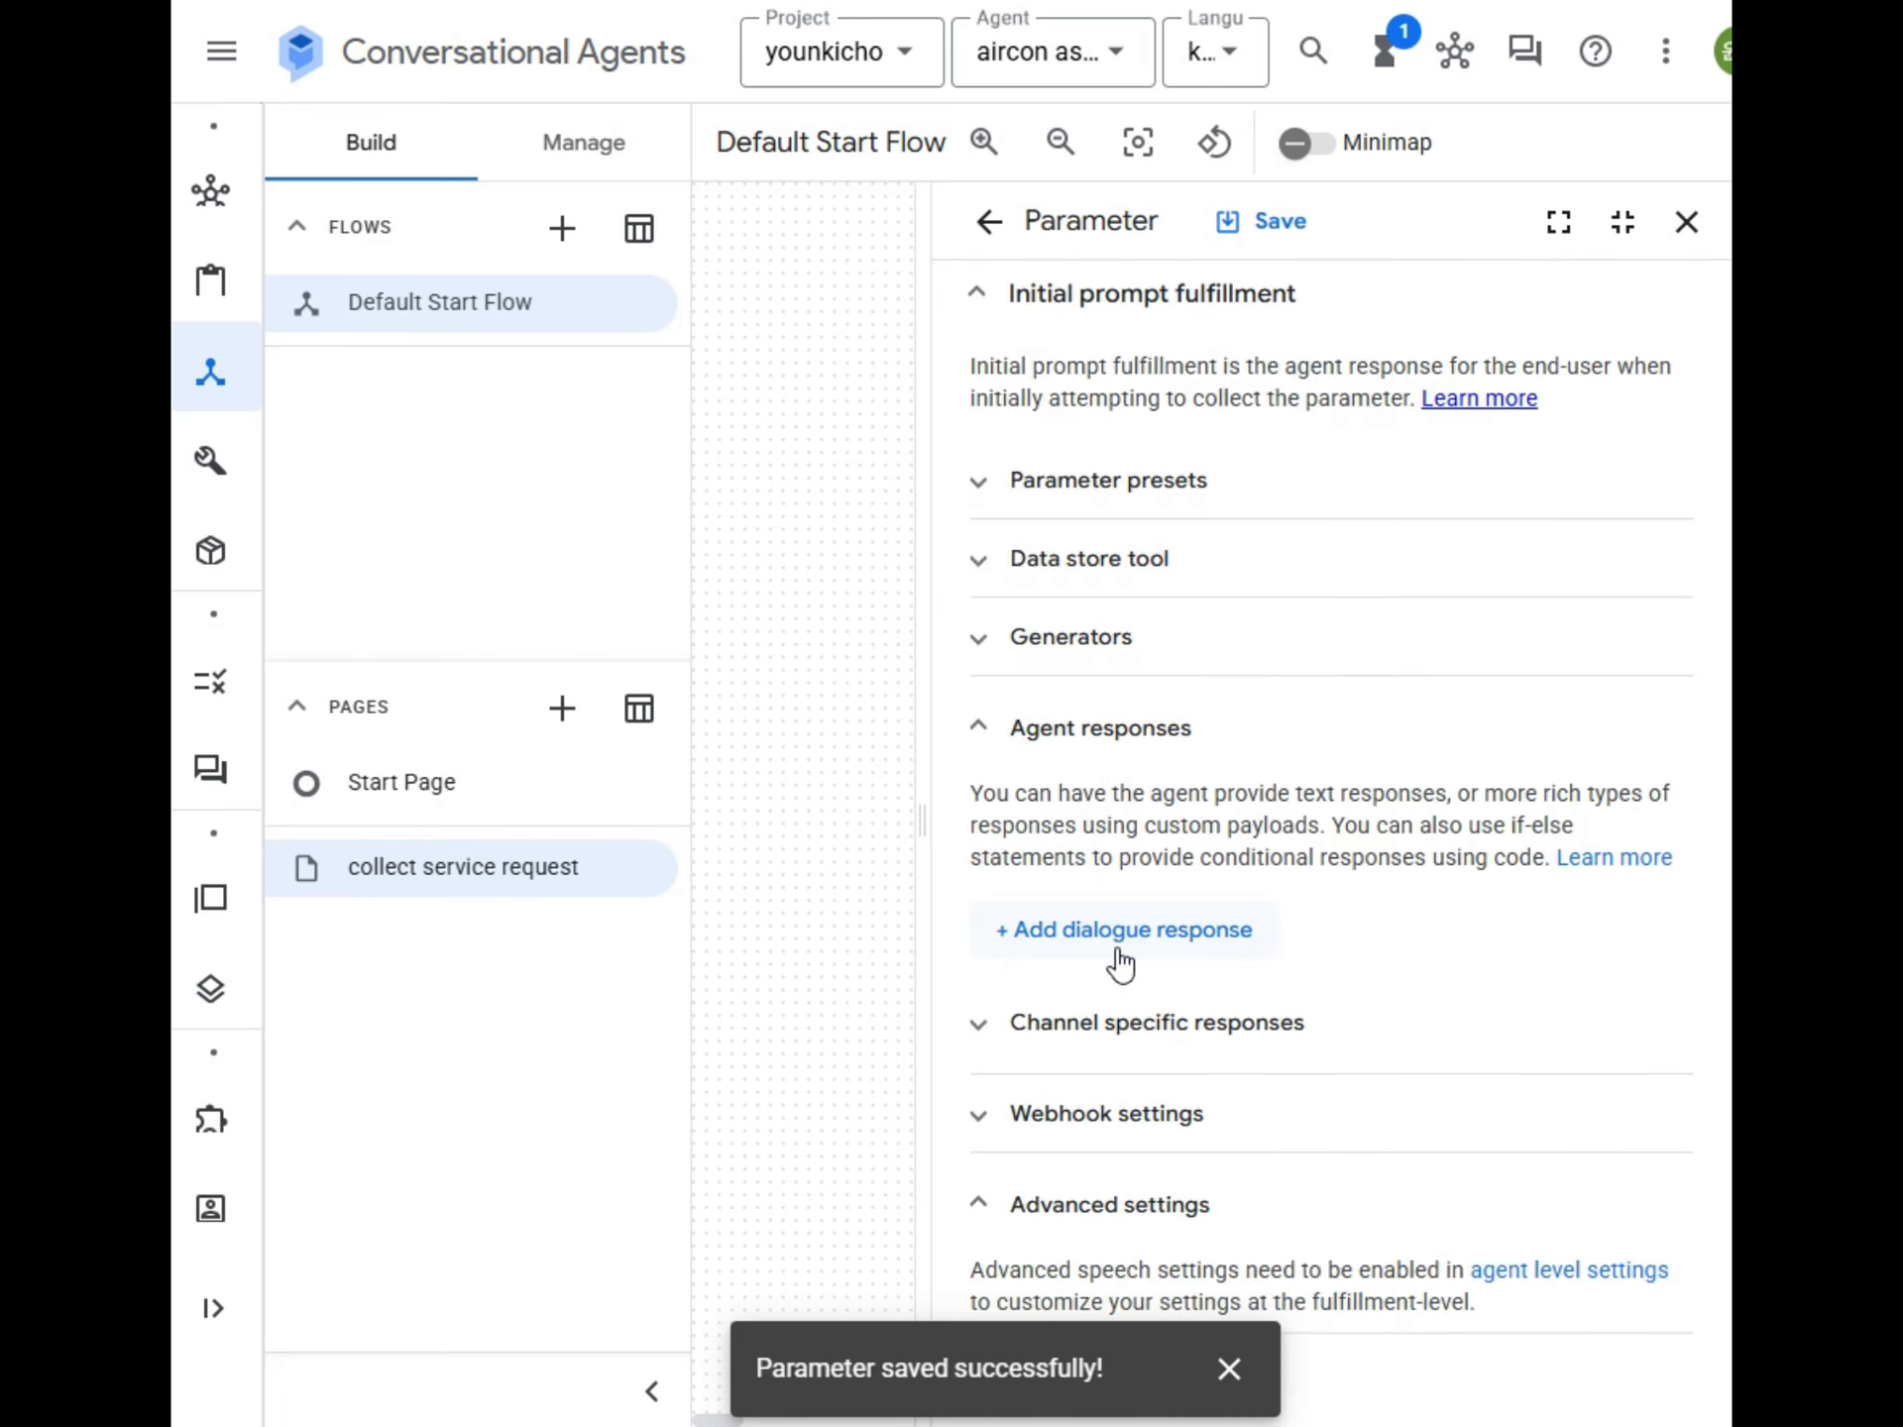
click(1238, 928)
click(1149, 234)
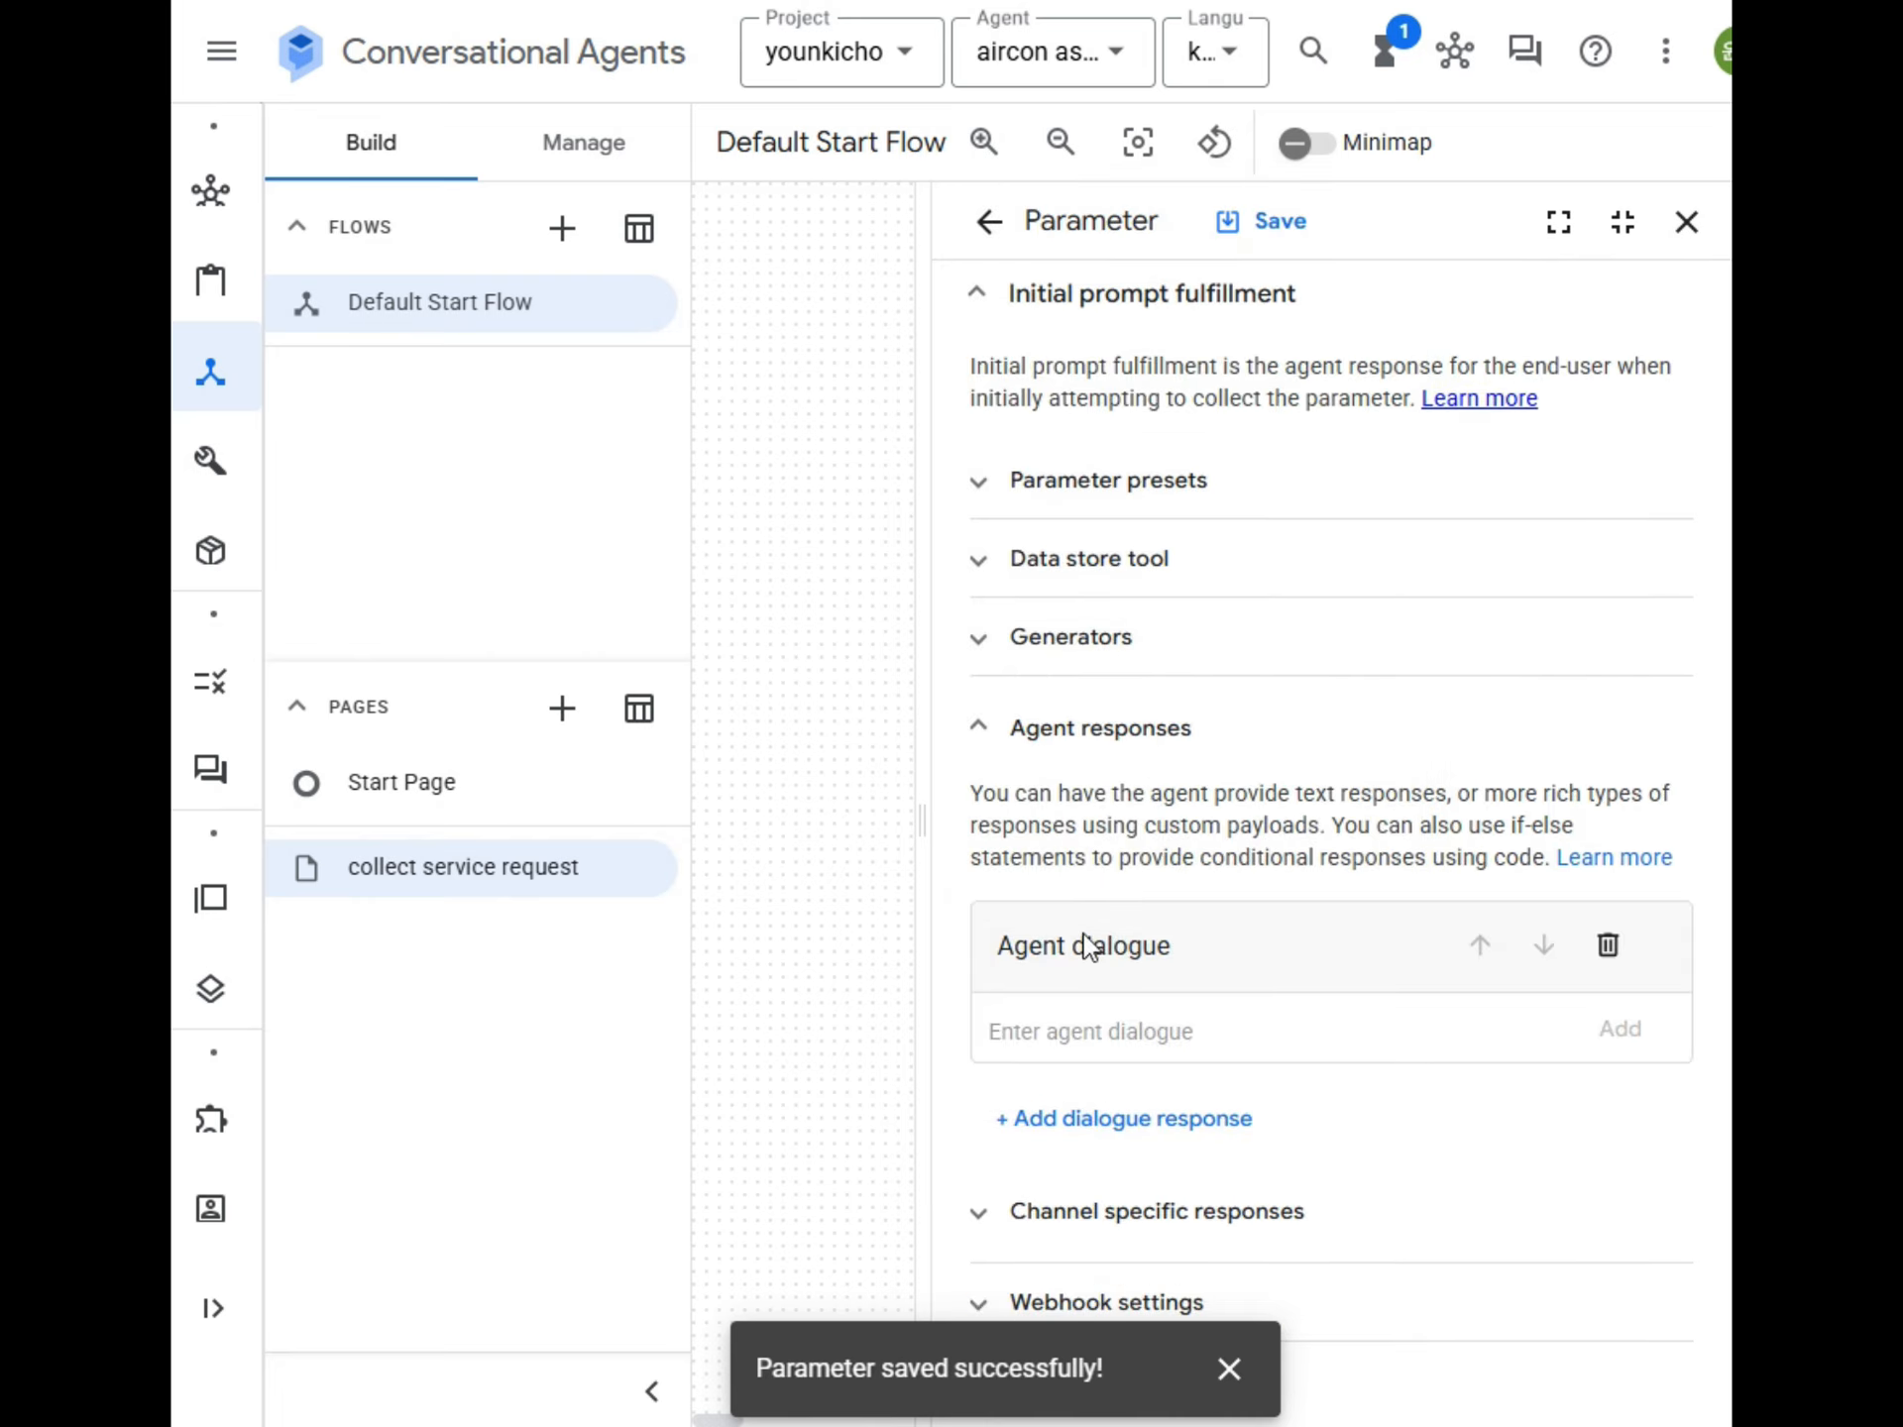
text(고객님의 주소를 입력해 주세요)
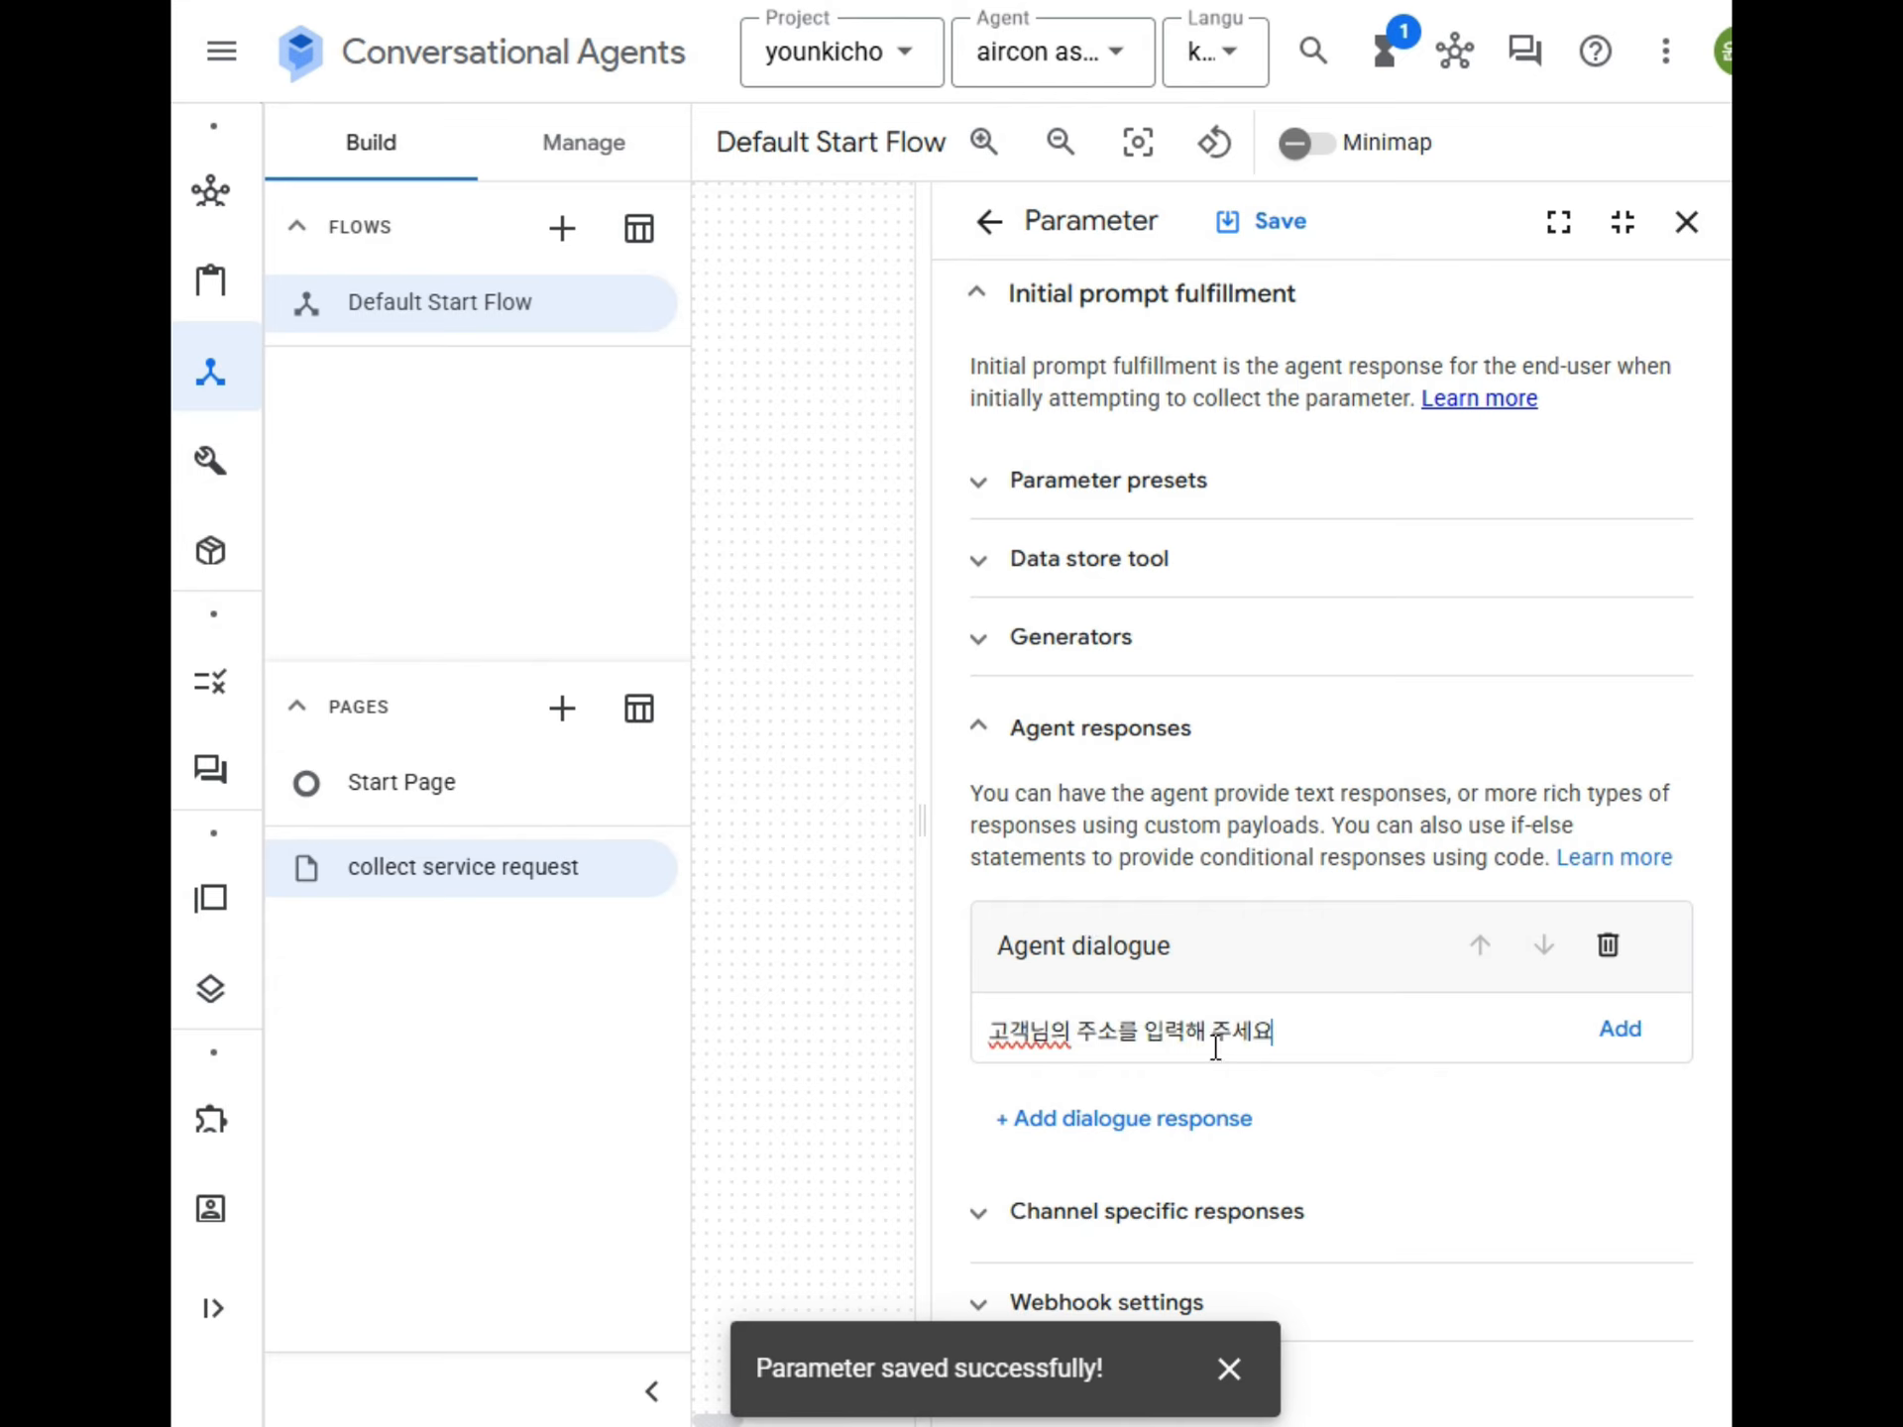
click(1615, 1040)
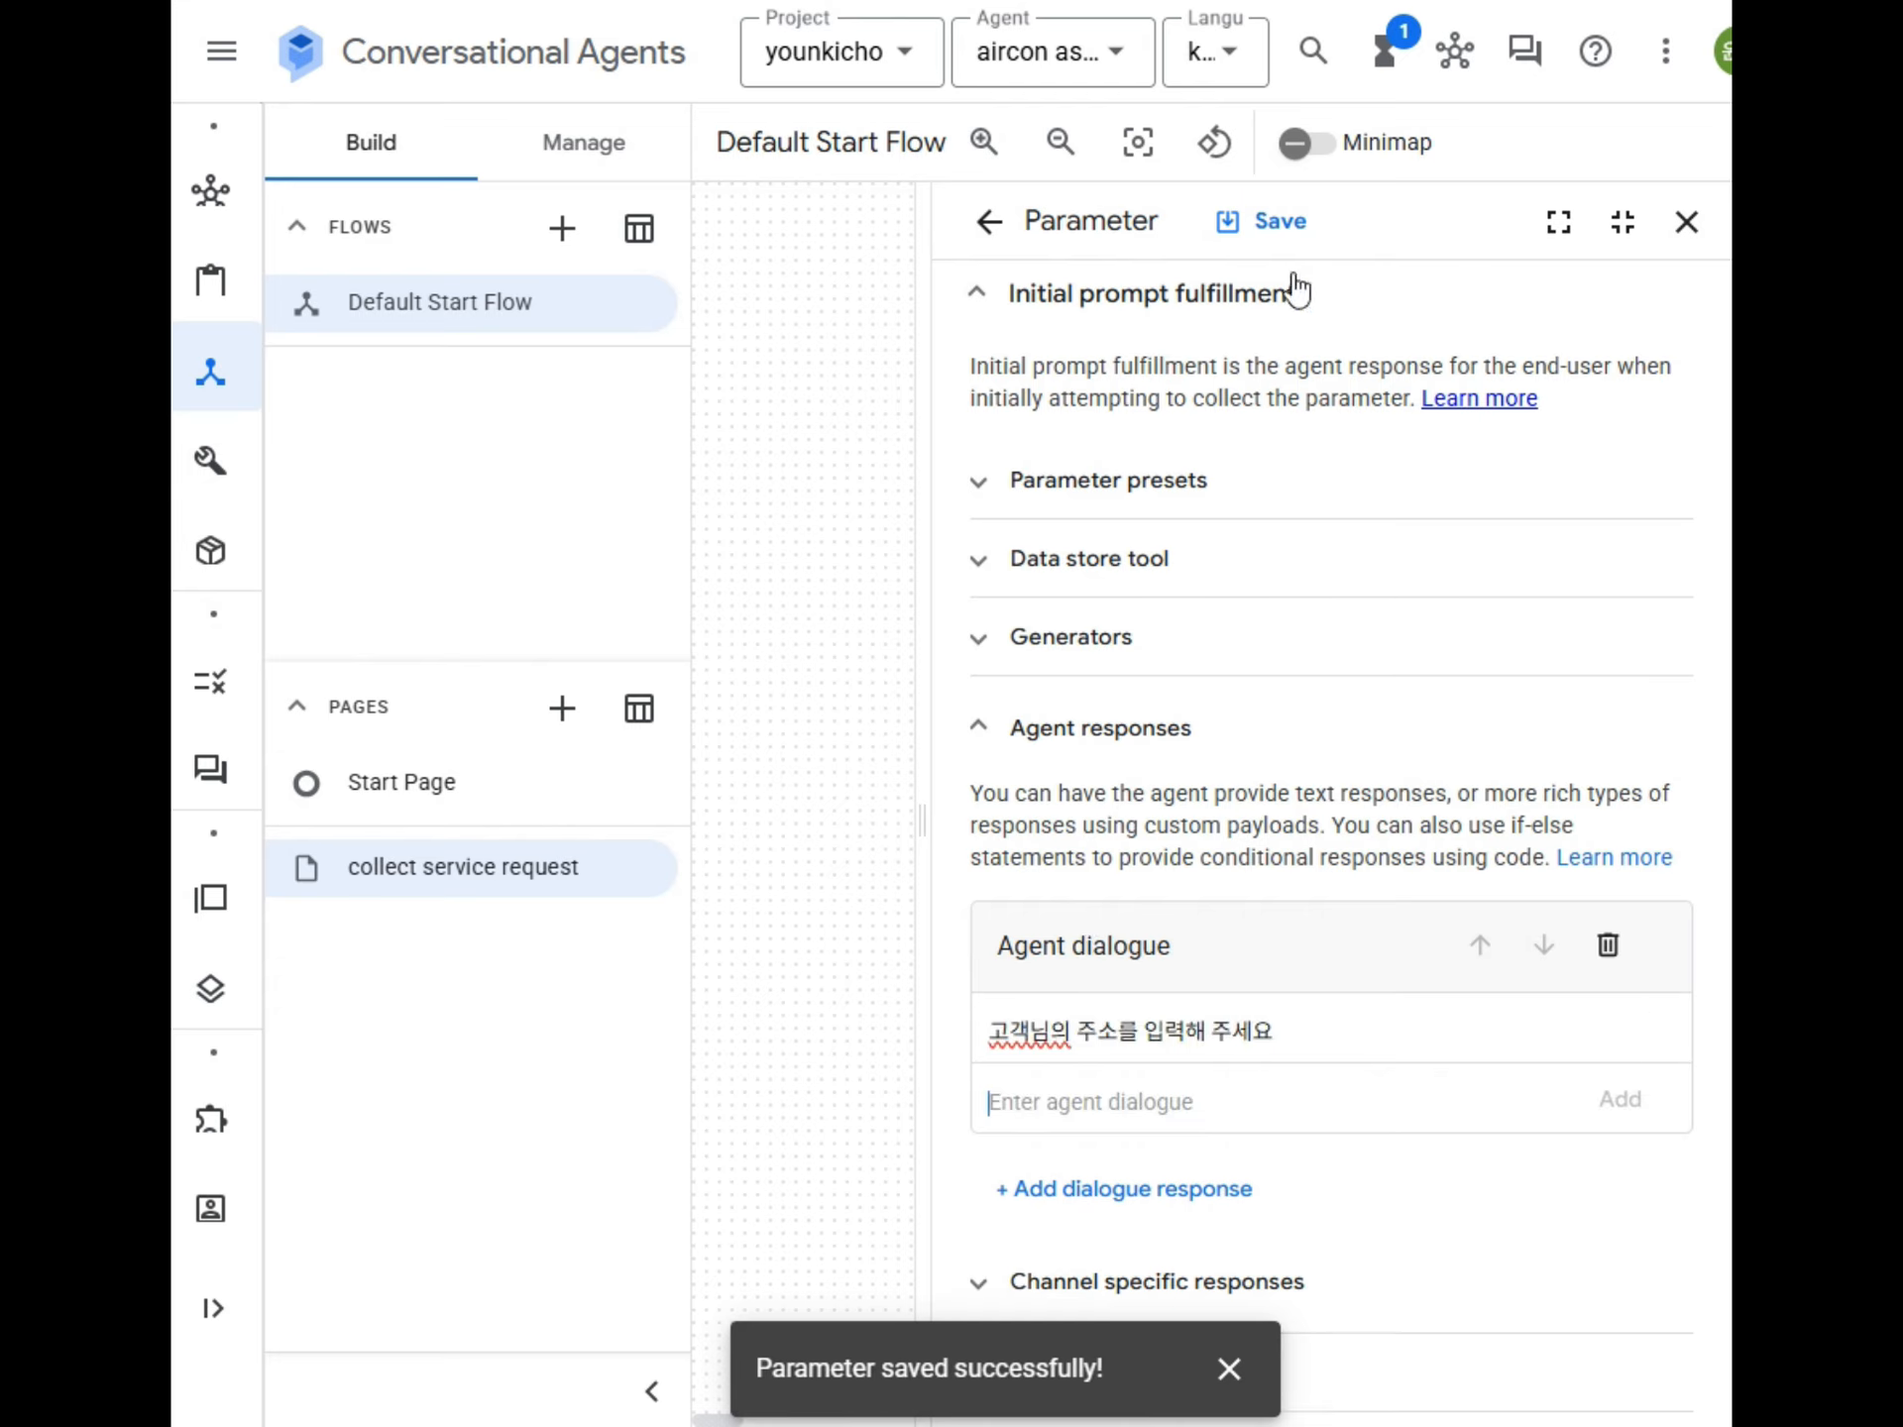
click(1268, 223)
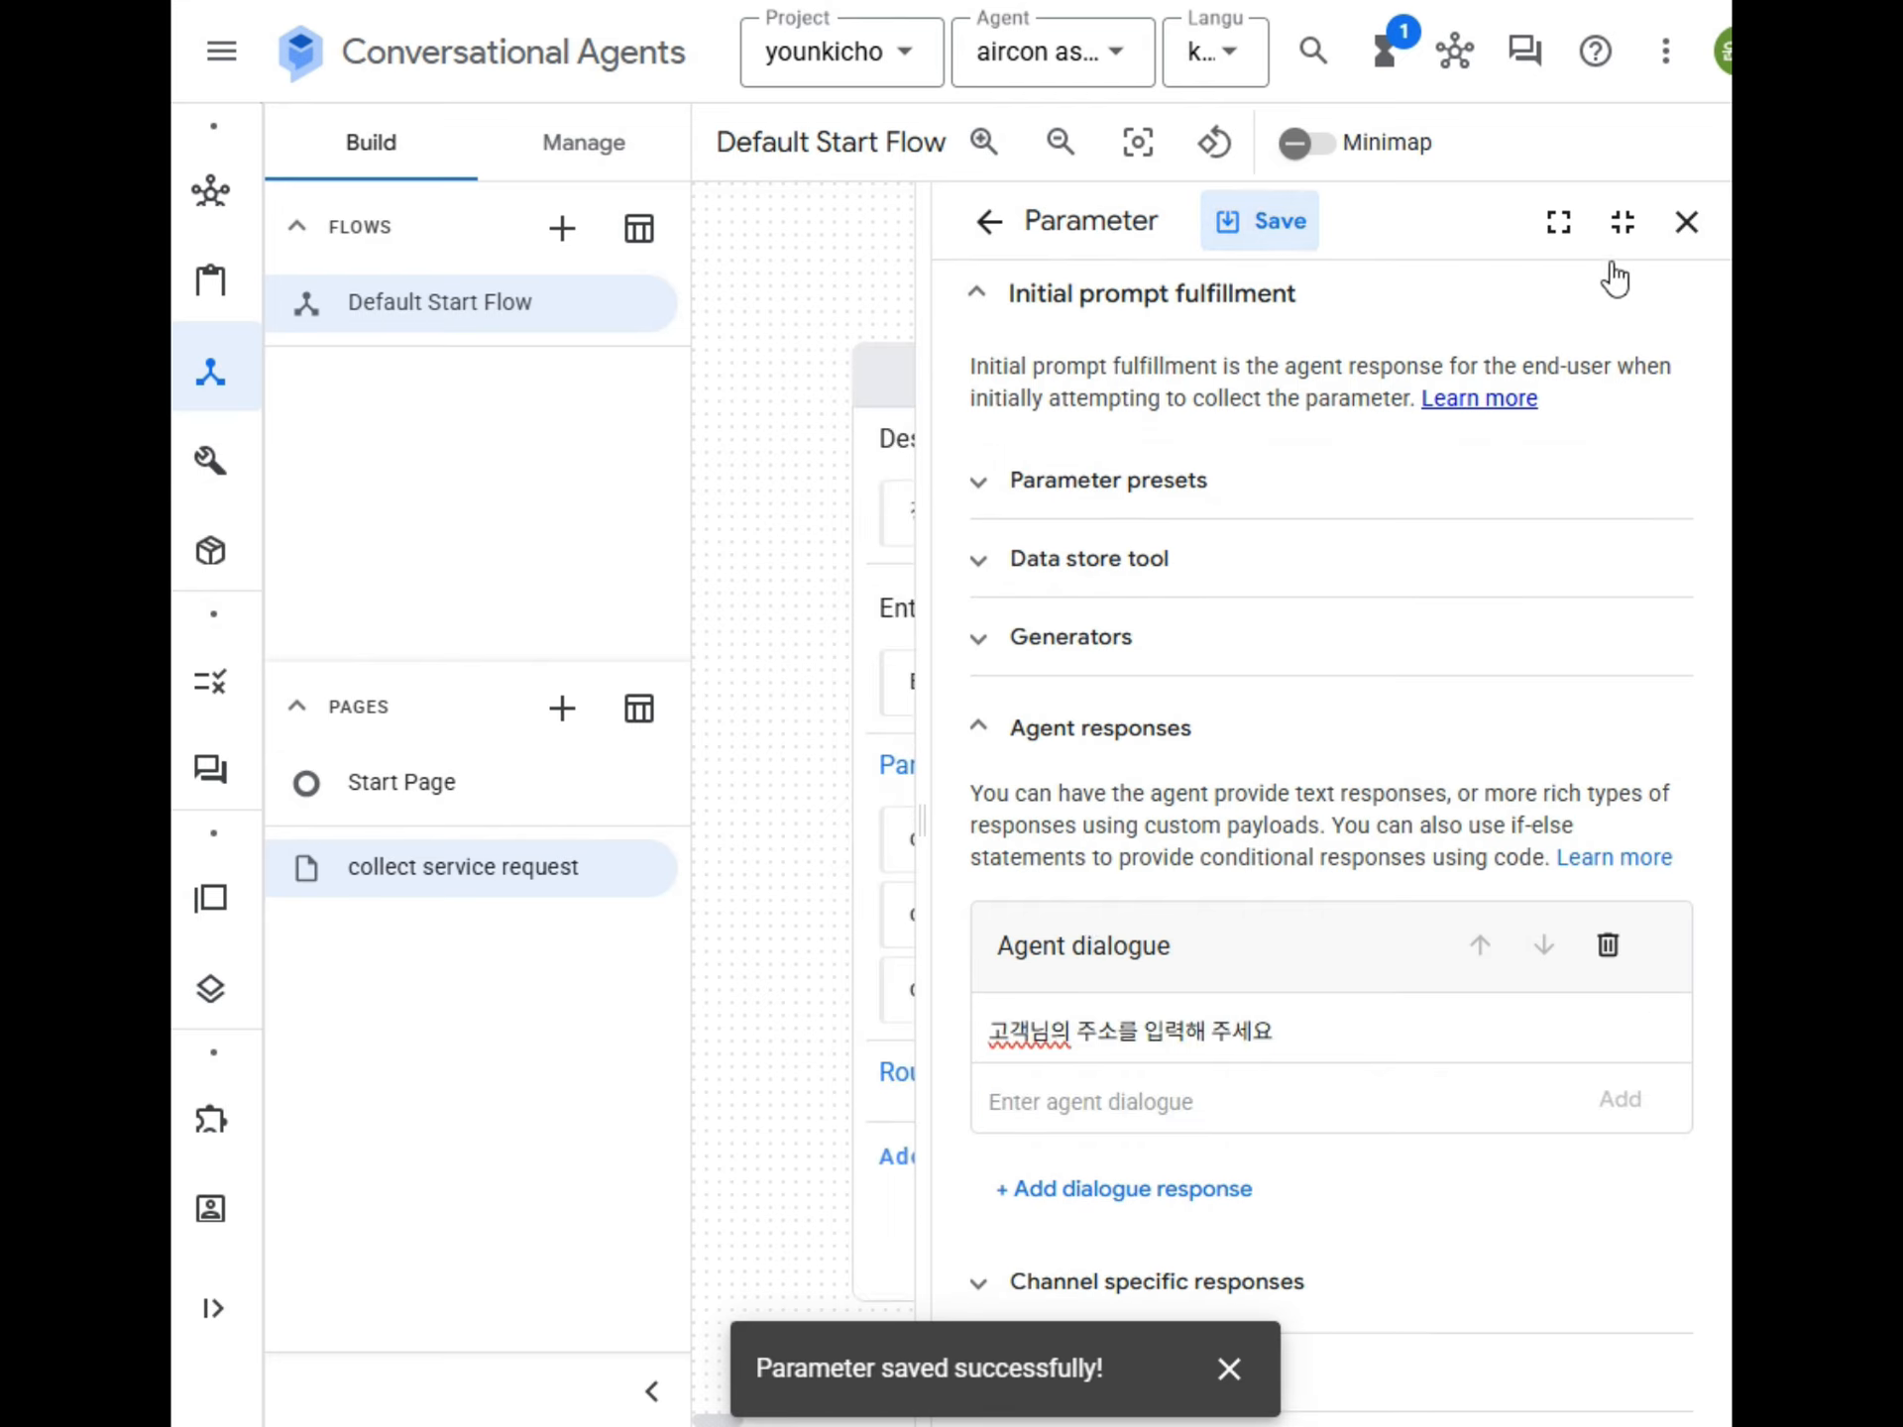
click(1683, 226)
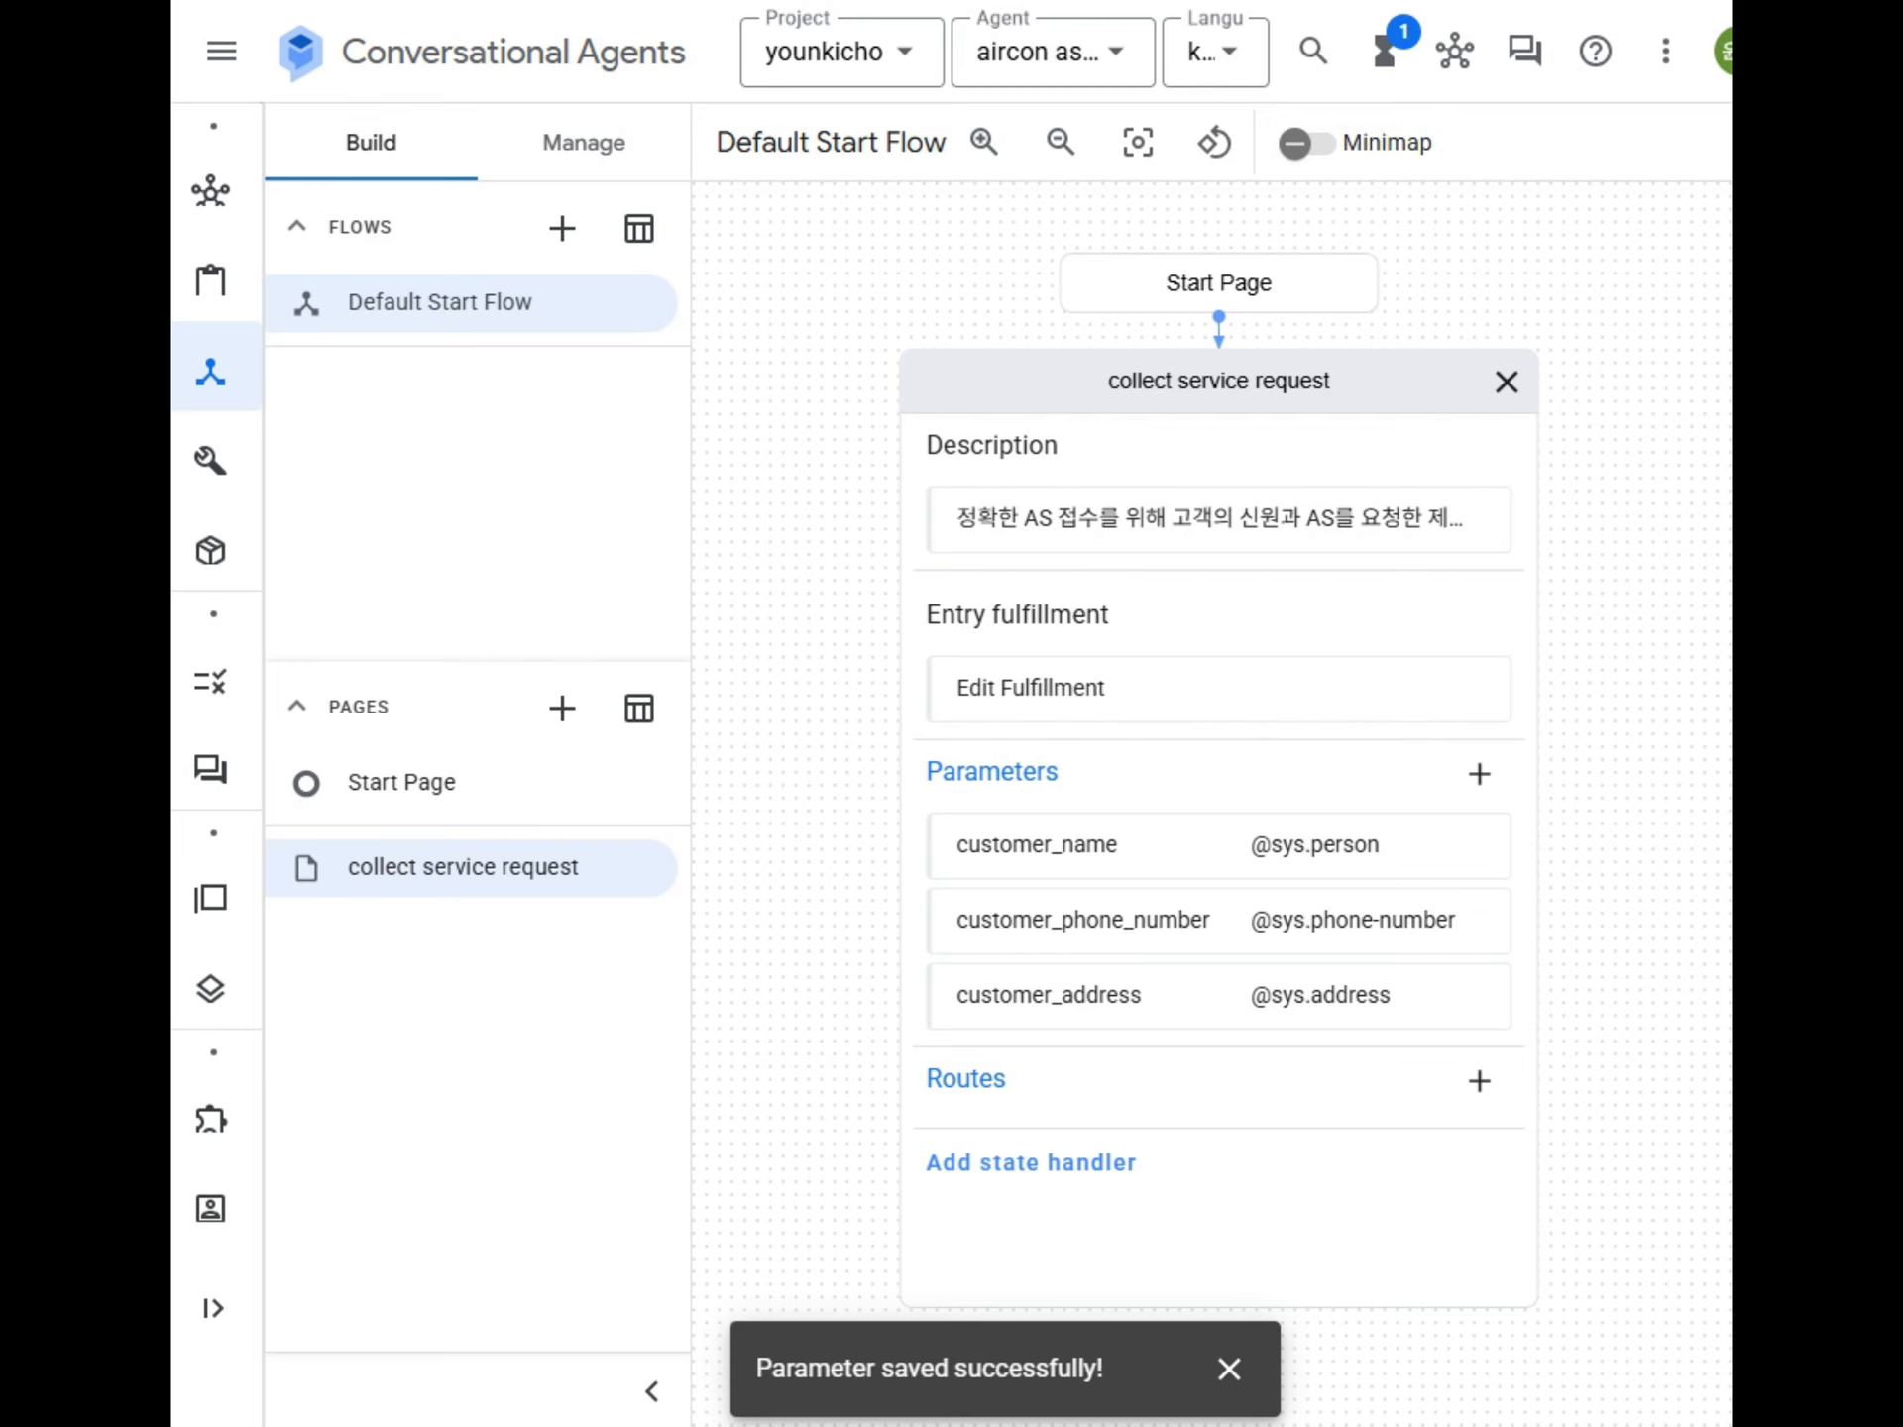
Start a new custom entity type with the display name aircon_type.
click(591, 157)
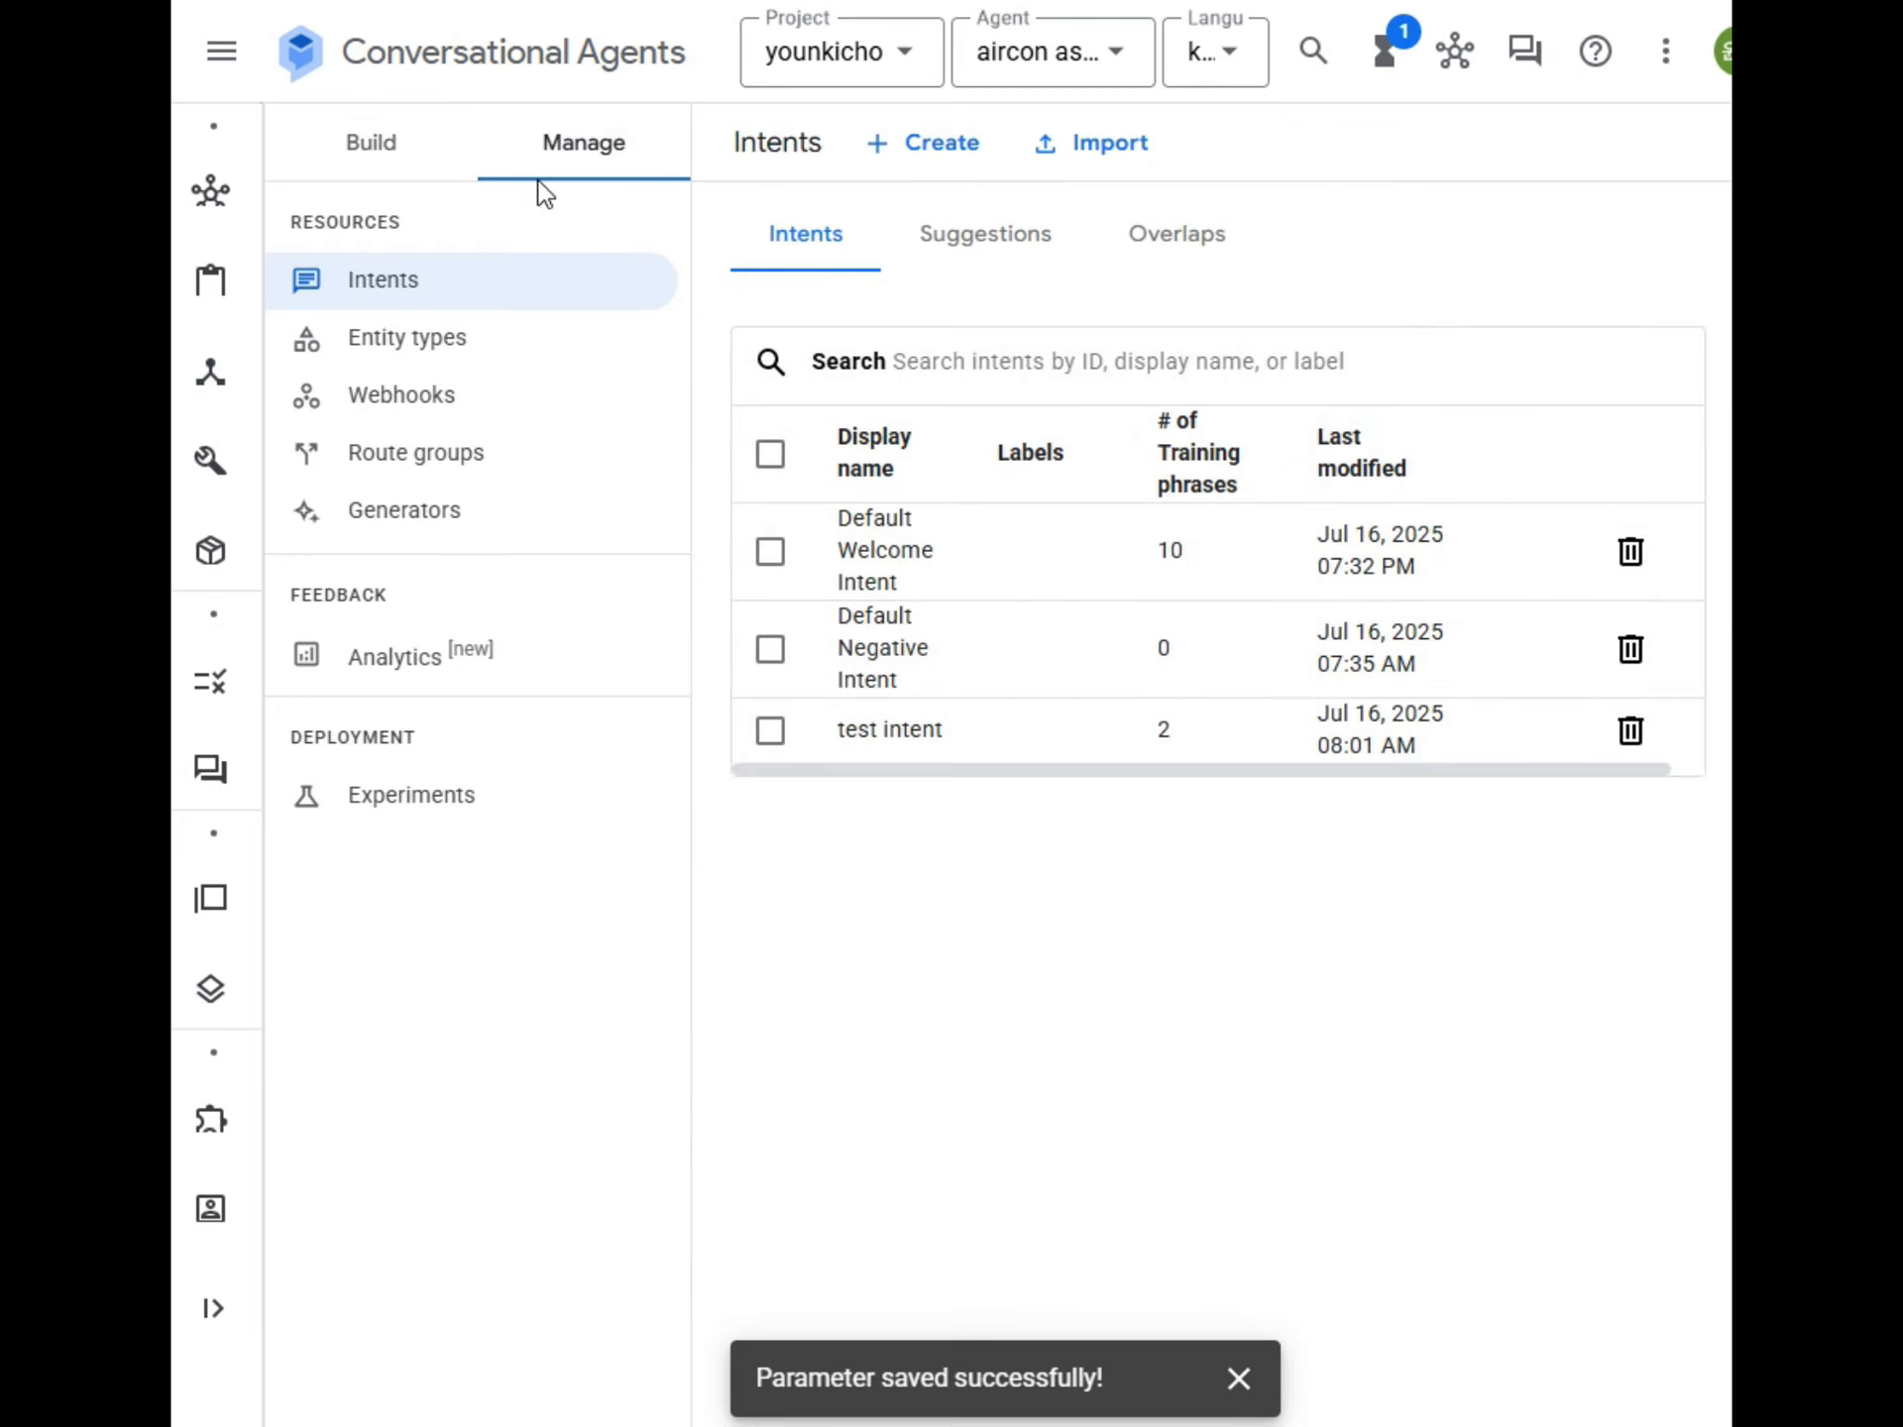
click(409, 349)
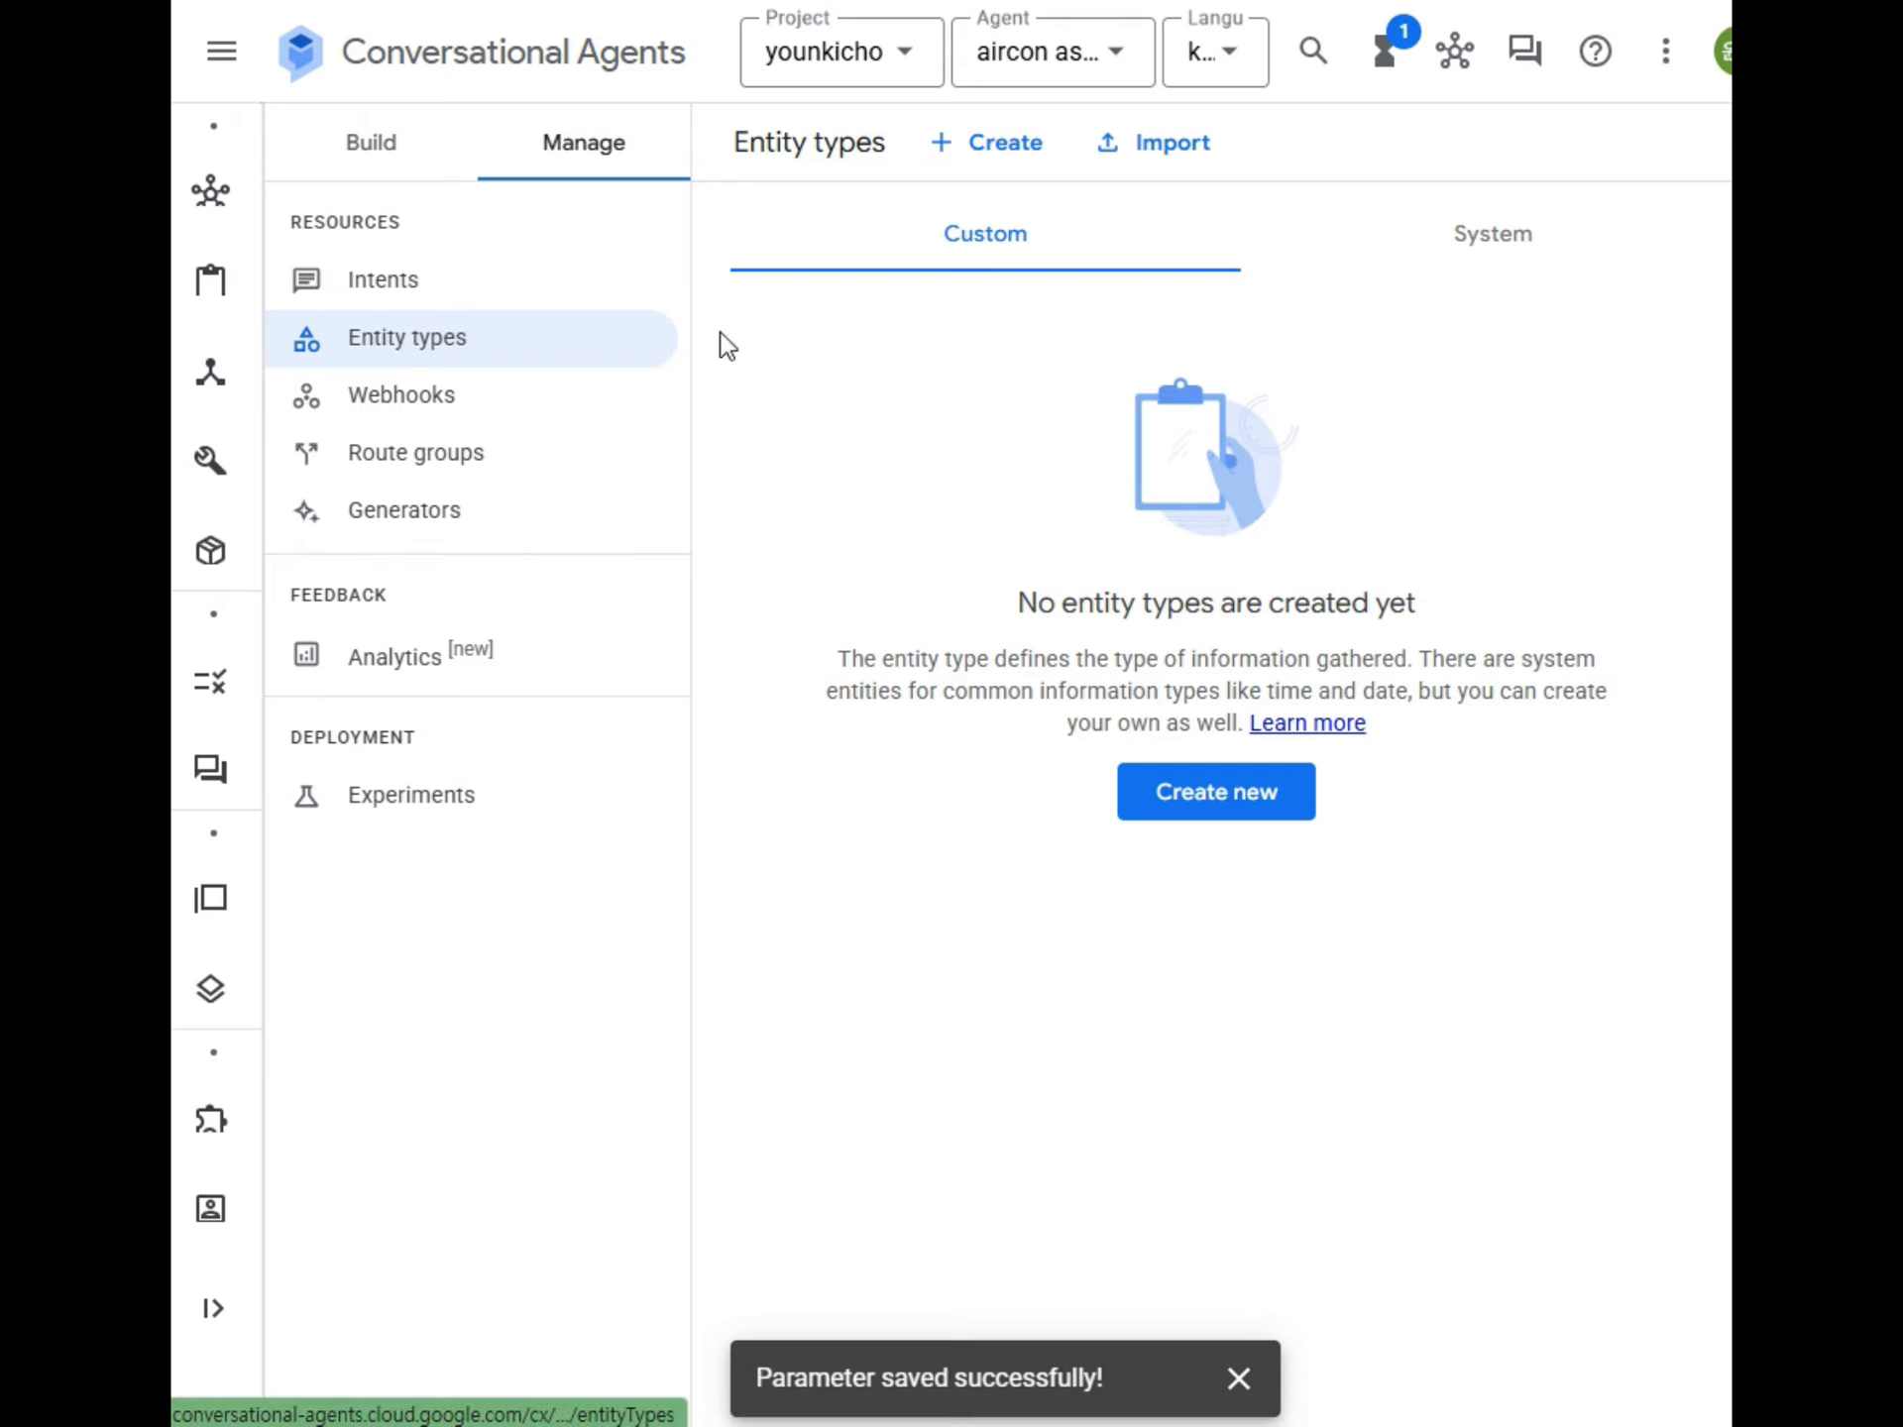
click(989, 167)
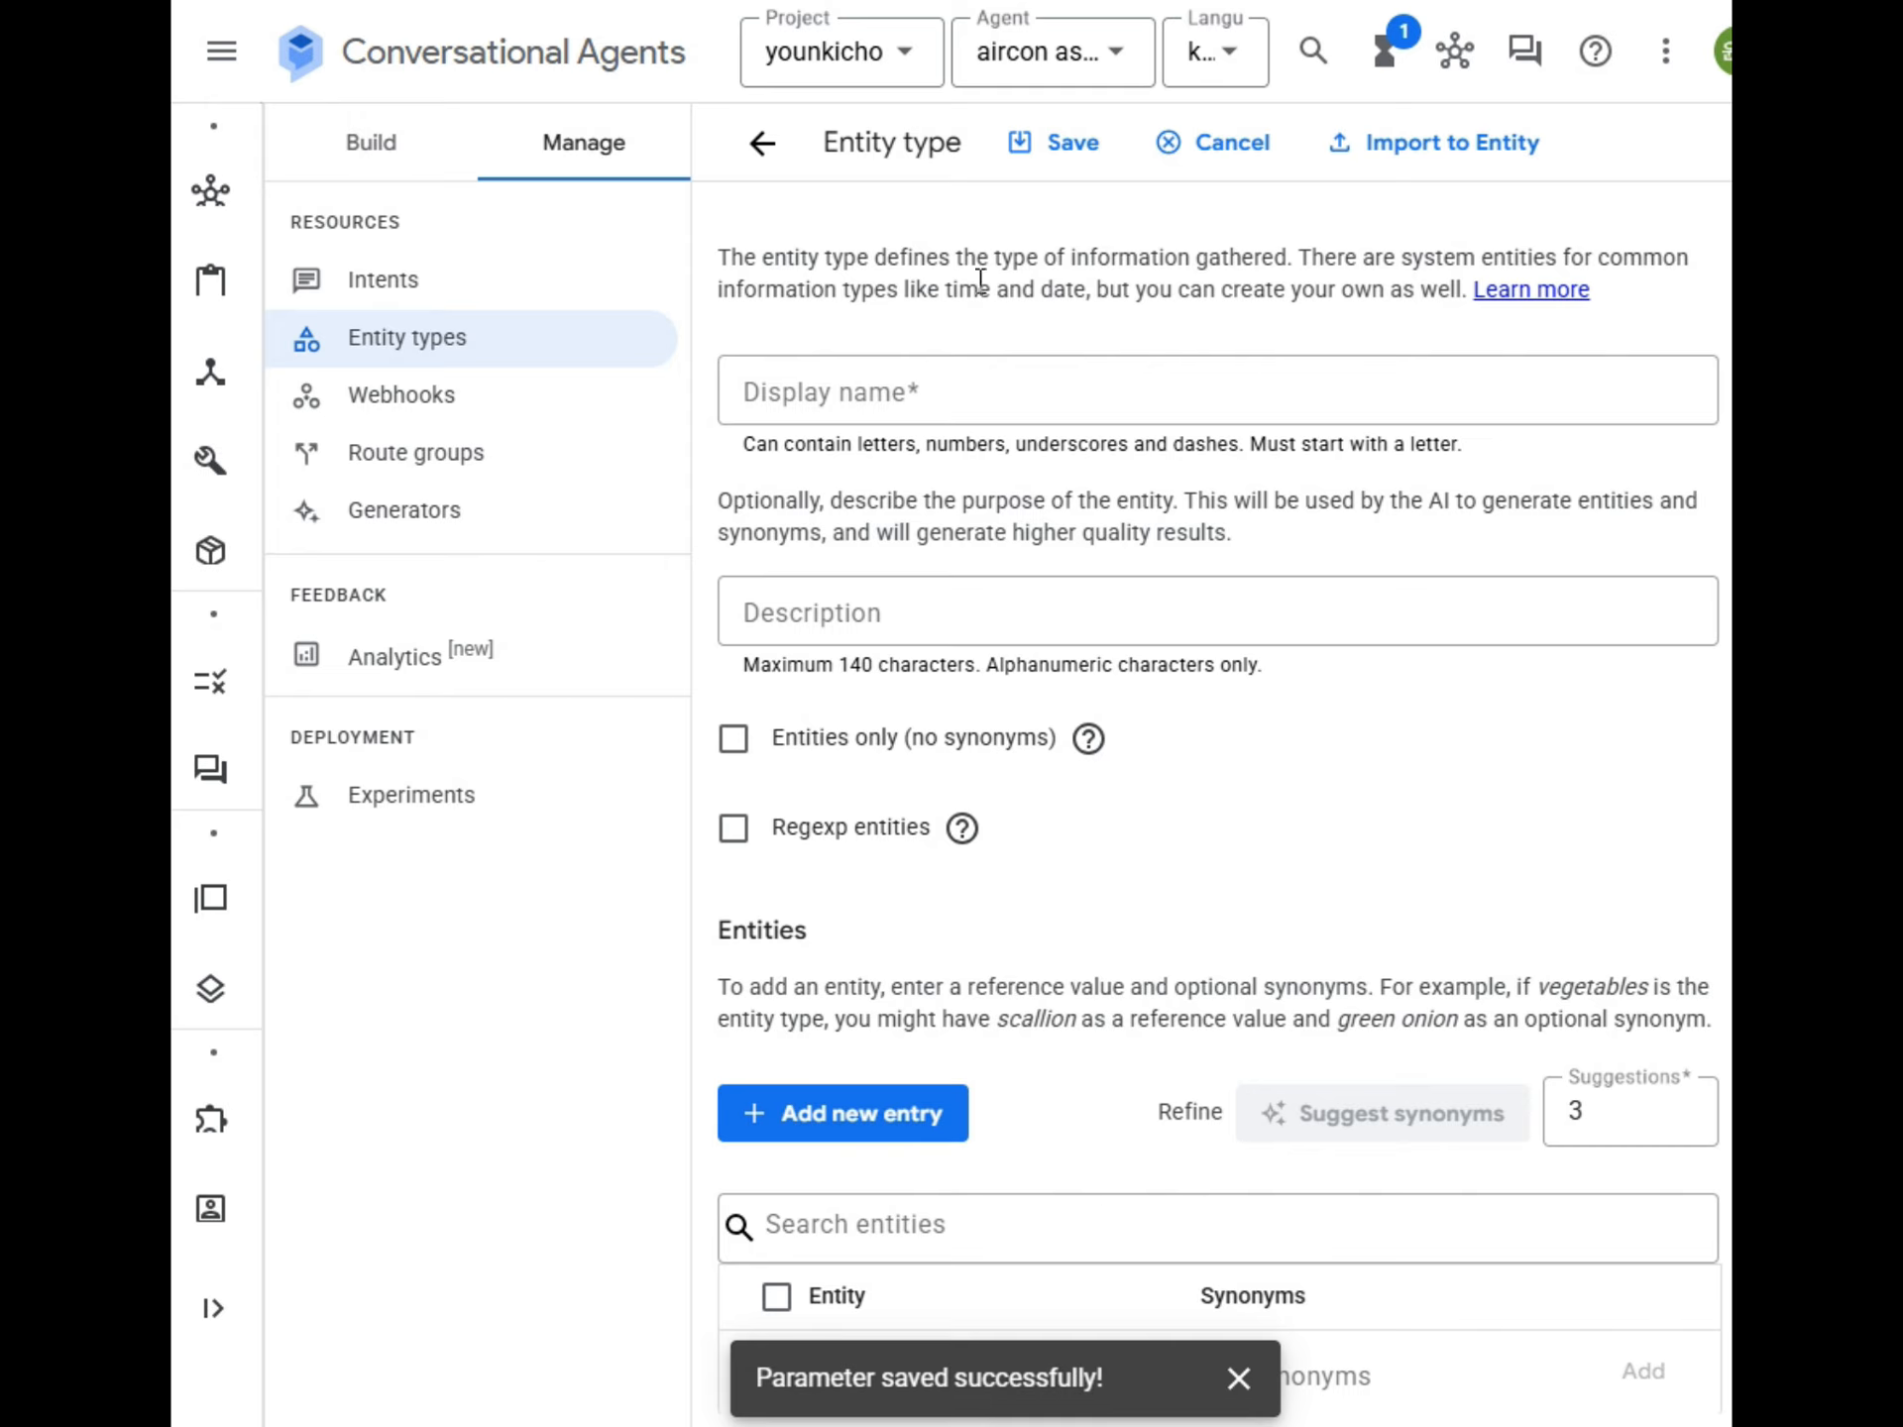
click(815, 387)
text(aircon_type)
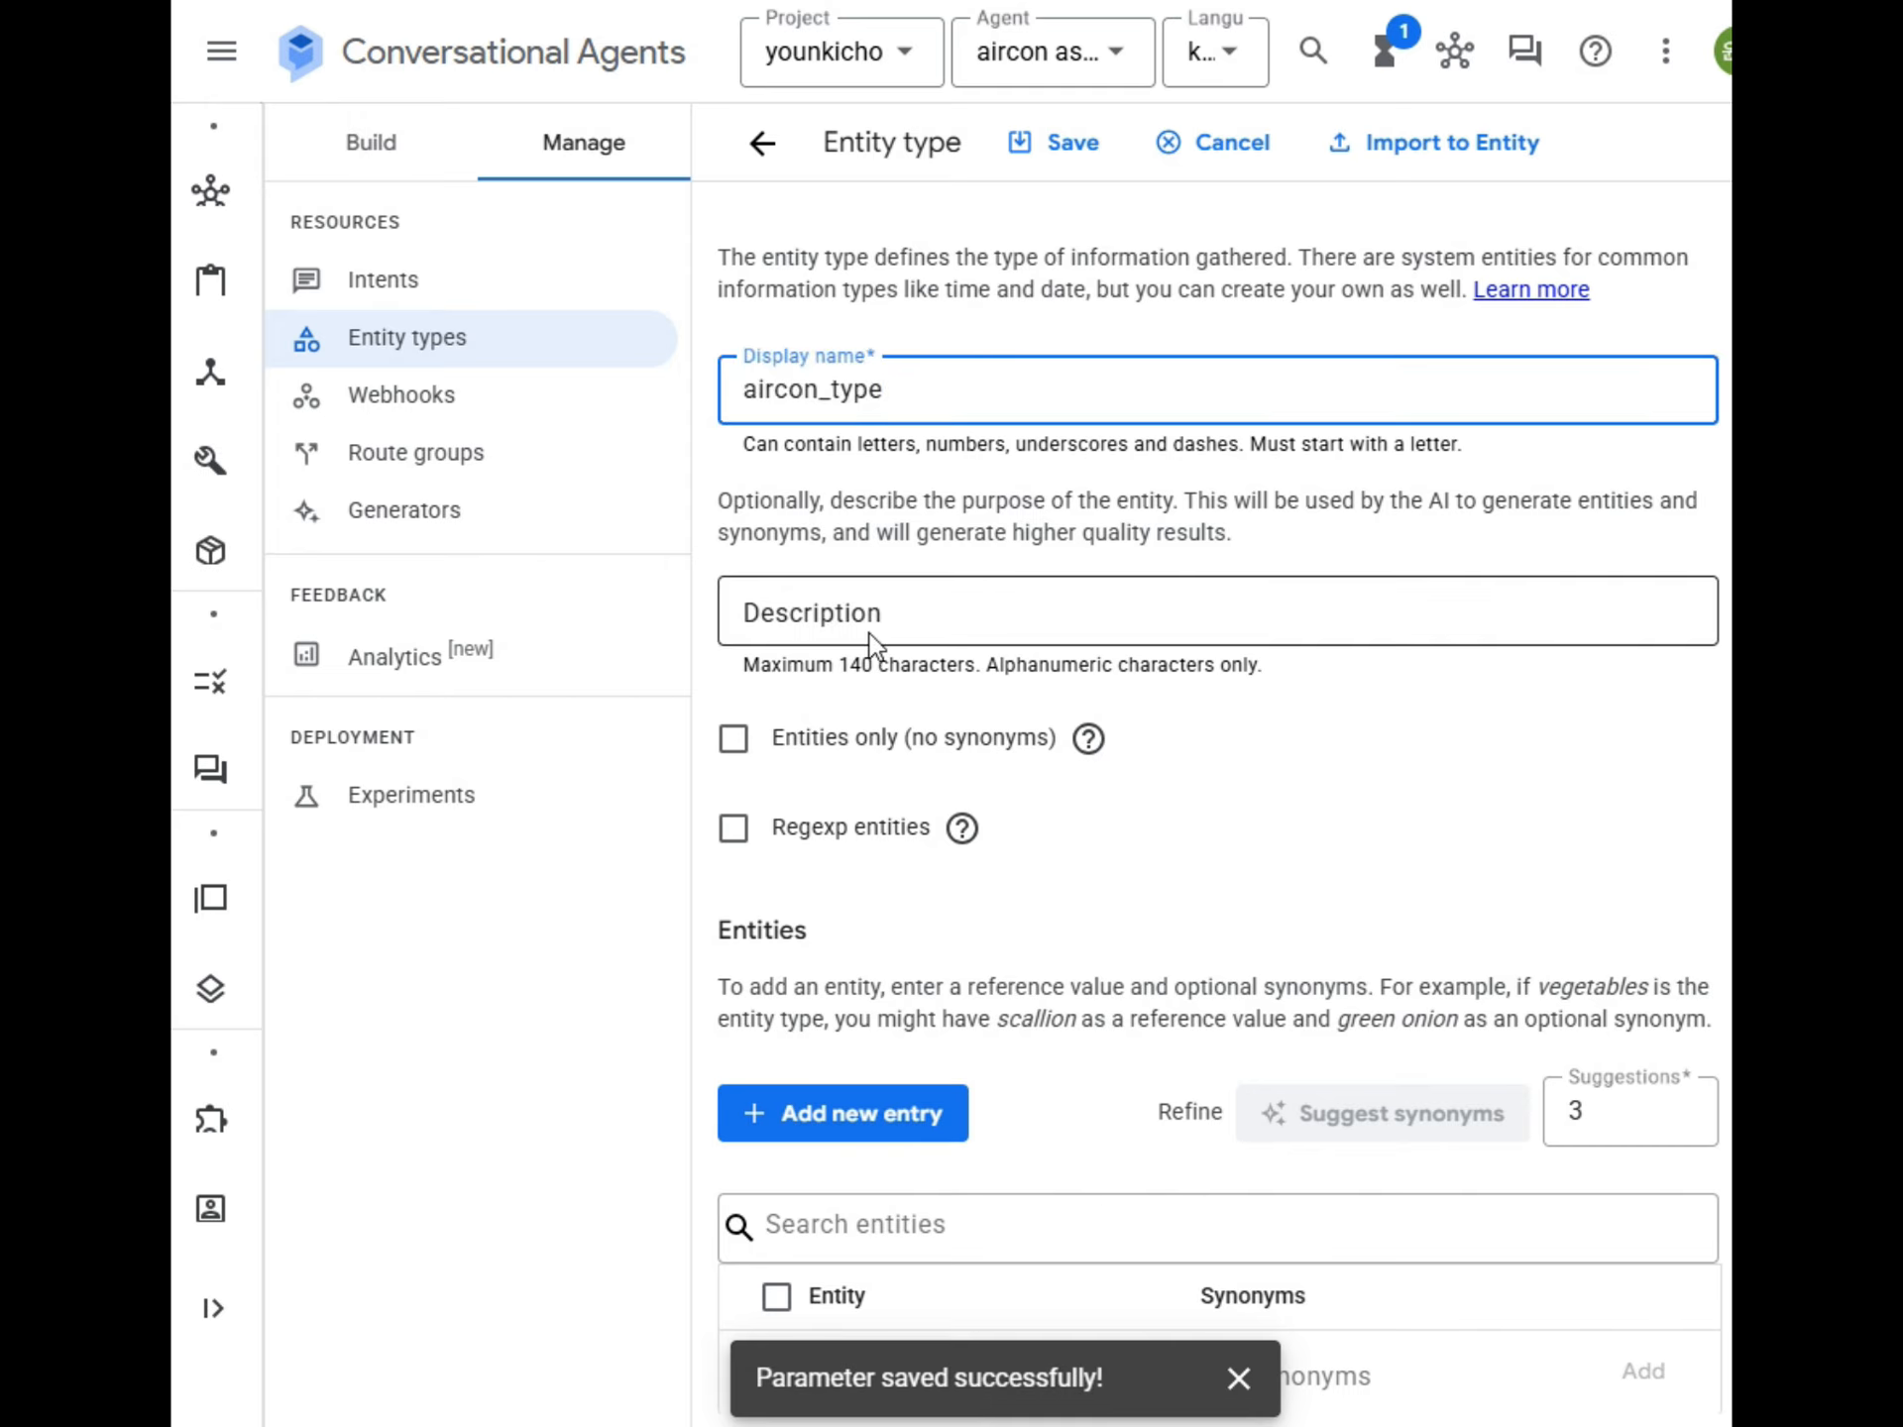
Describe the aircon_type entity type as "이것은 에어컨의 종류인 스탠드형, 벽걸이형, 천정형, 기타를 의미한다.".
click(879, 610)
mouse_move(1088, 768)
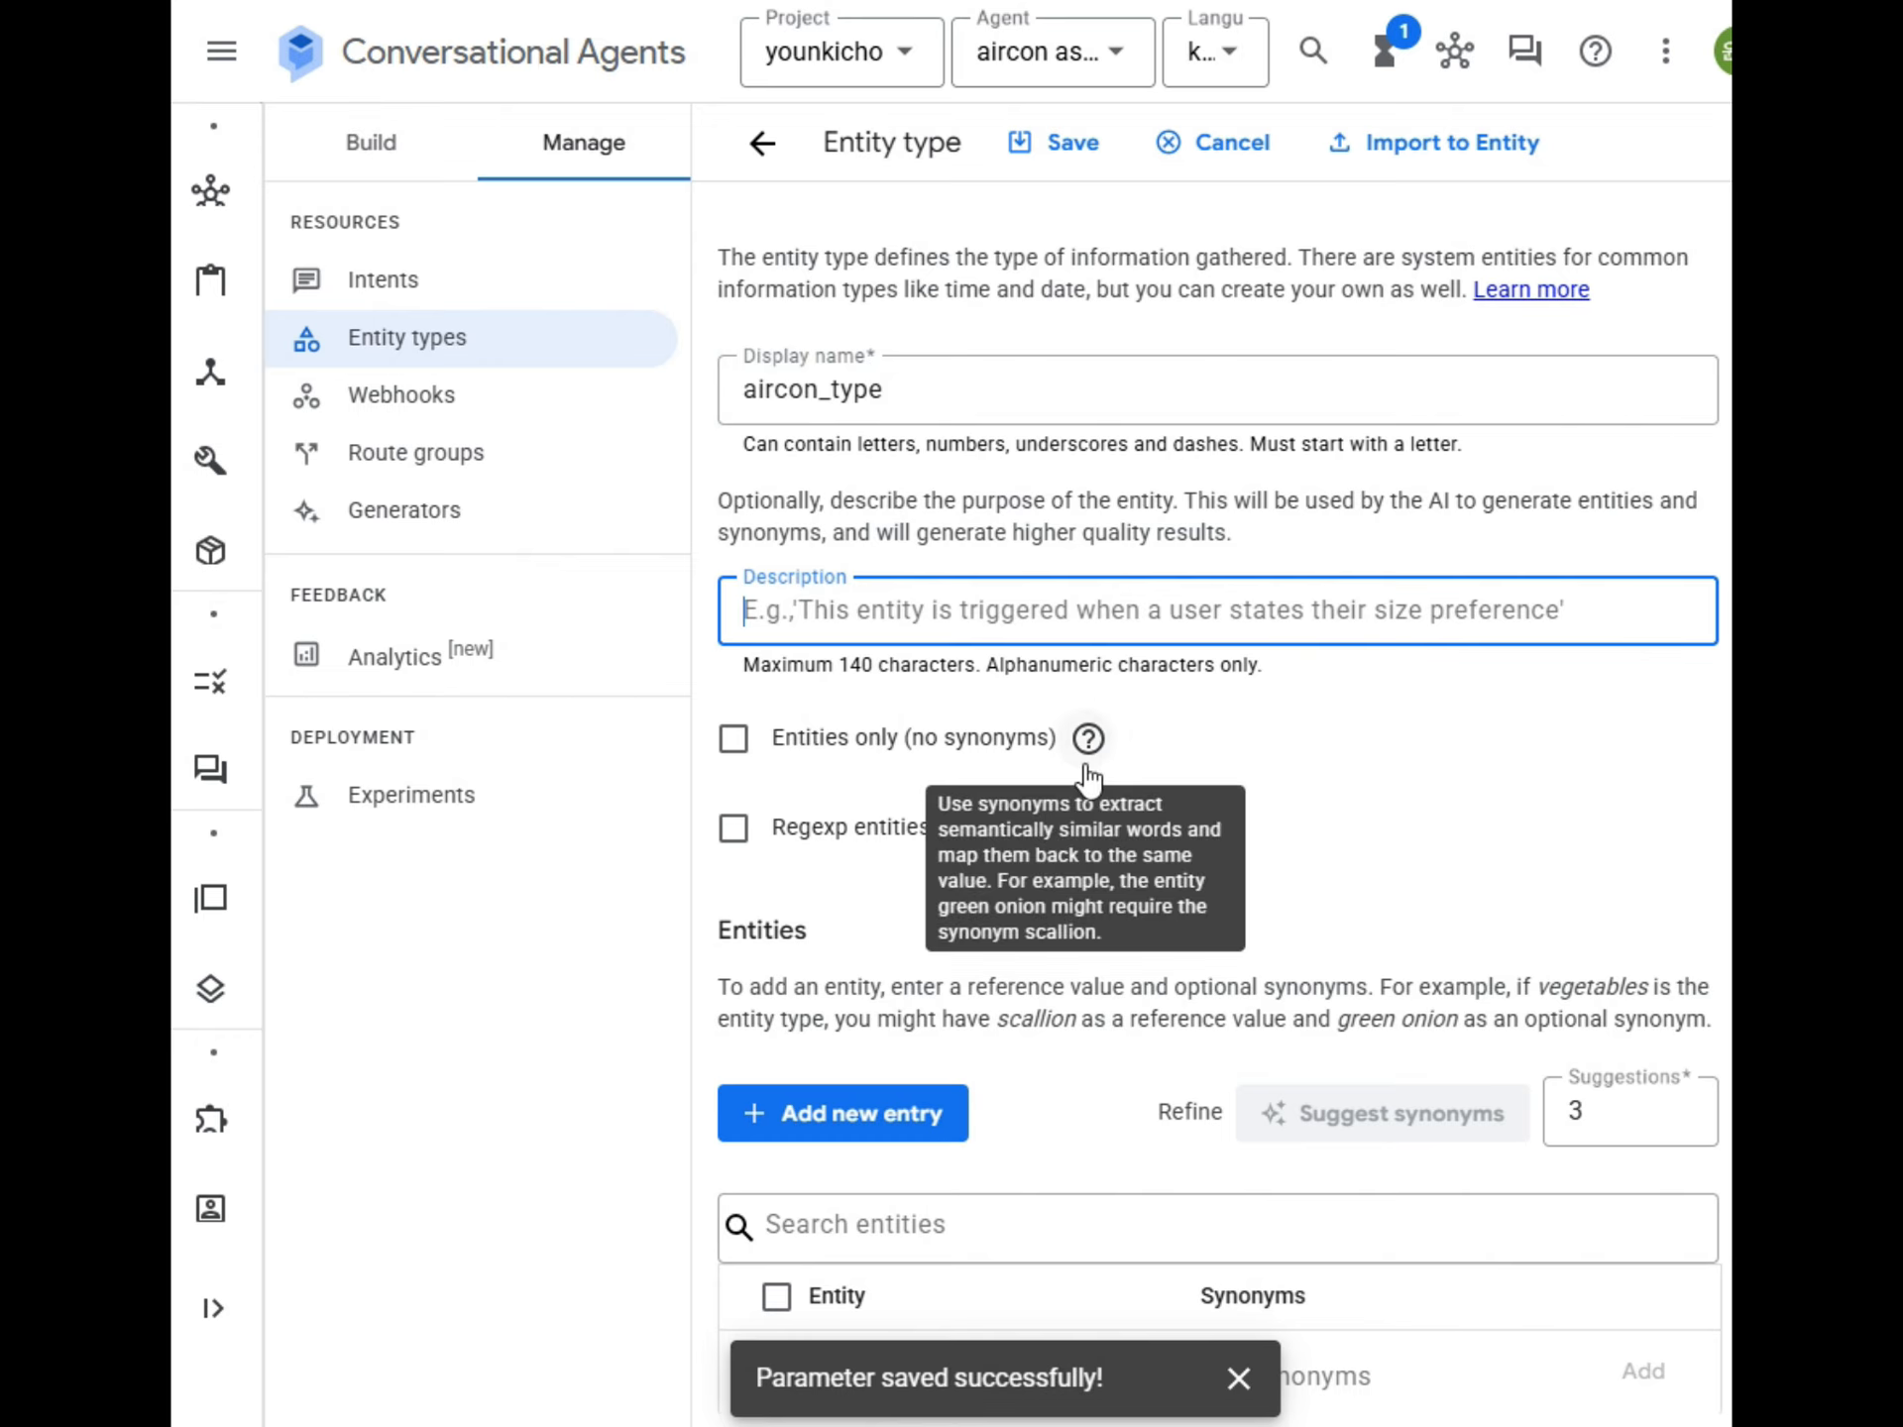
text(dl)
key(BackSpace)
key(BackSpace)
key(BackSpace)
text(이것은 )
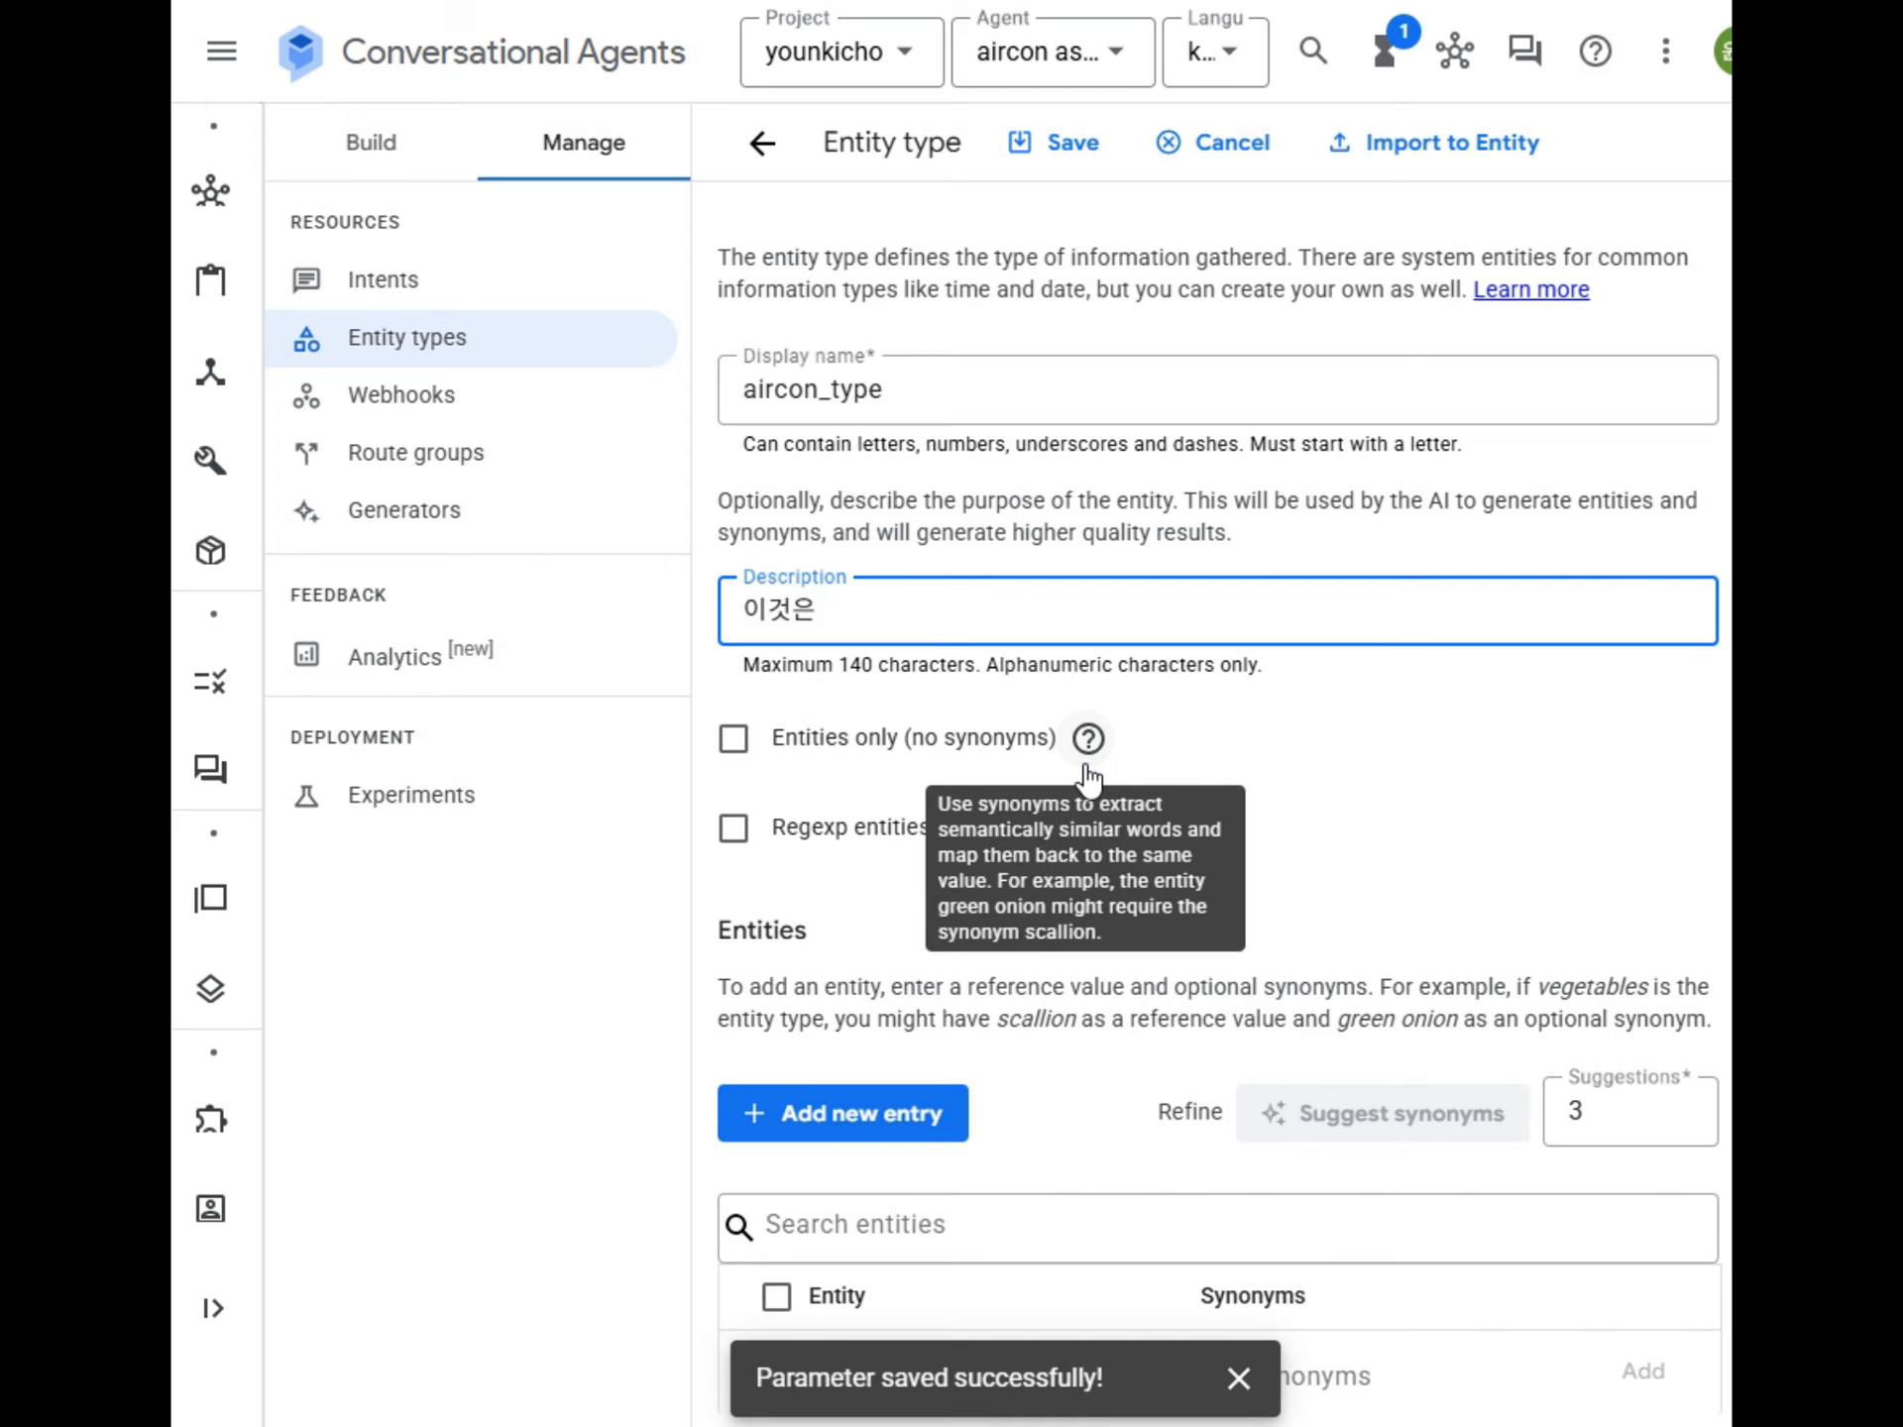
text(에어컨의 종류인 )
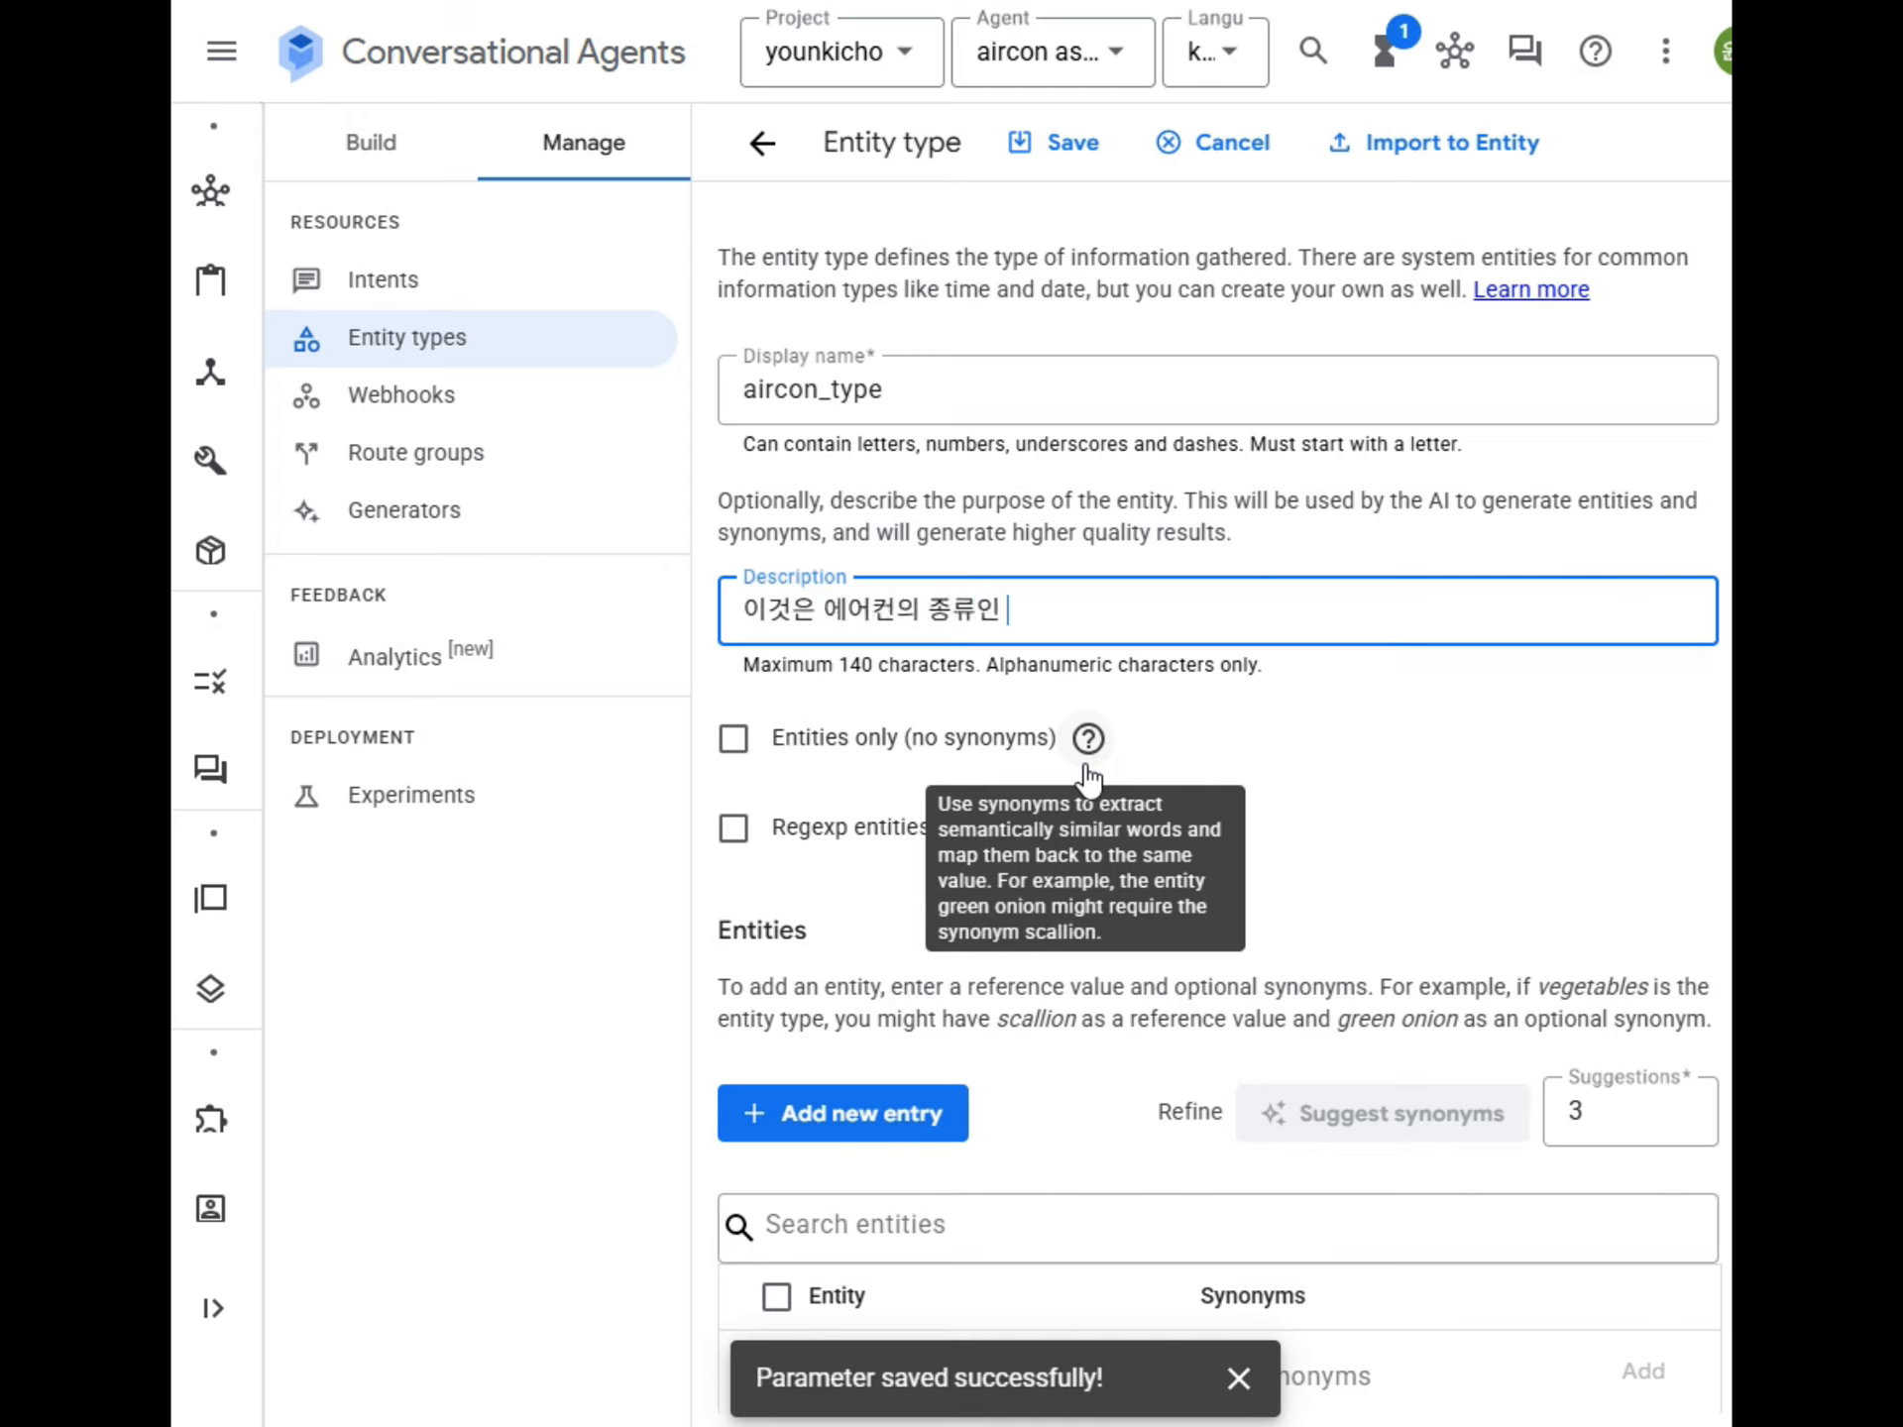
text(ㅅ스탠드형, 벽걸이형, 천정형)
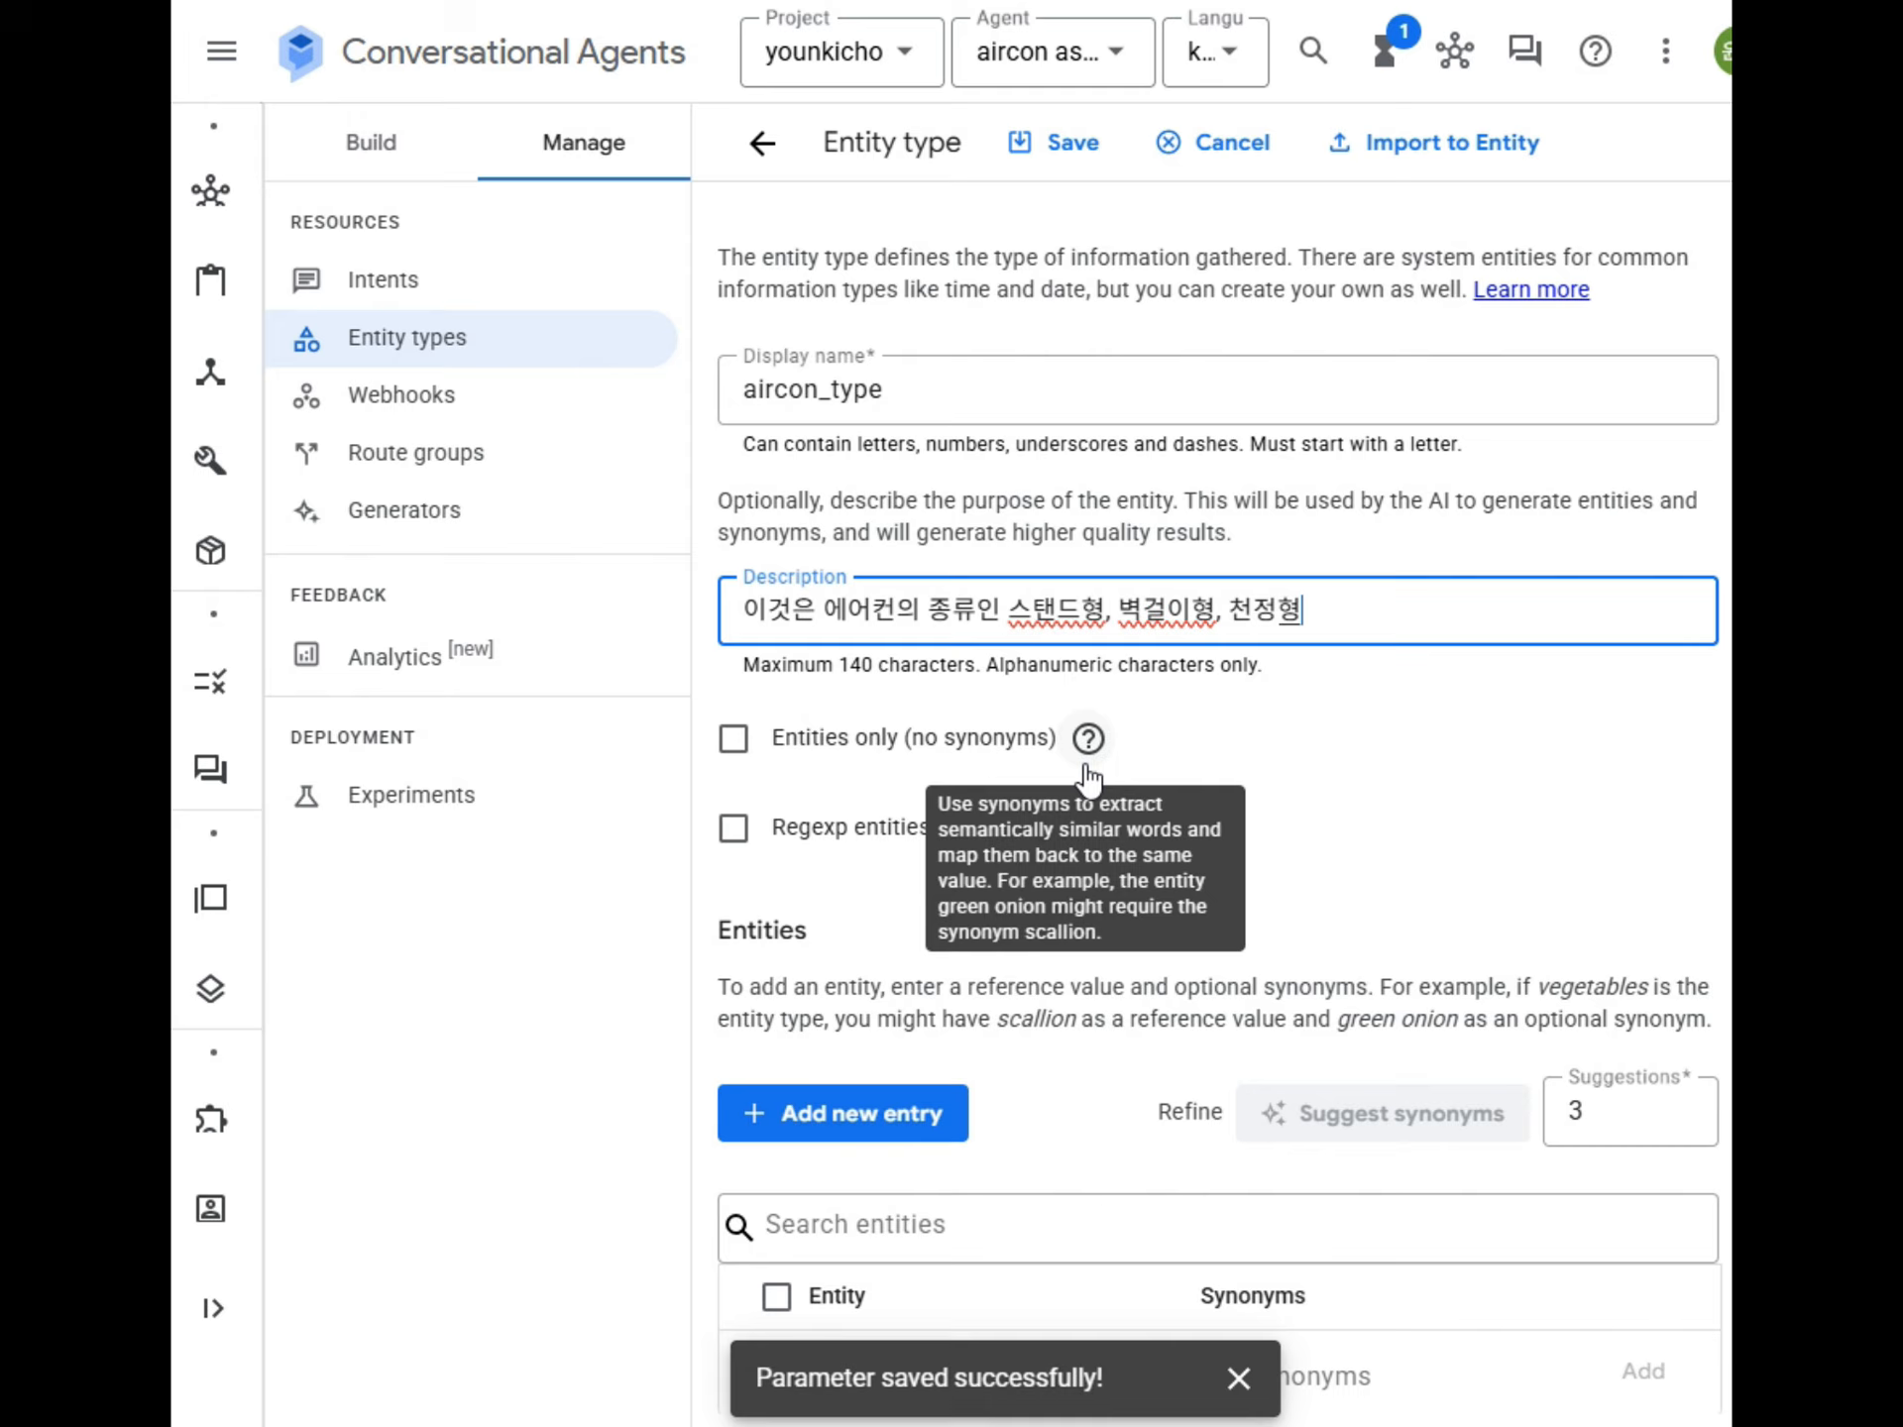
text(, 기타를 입)
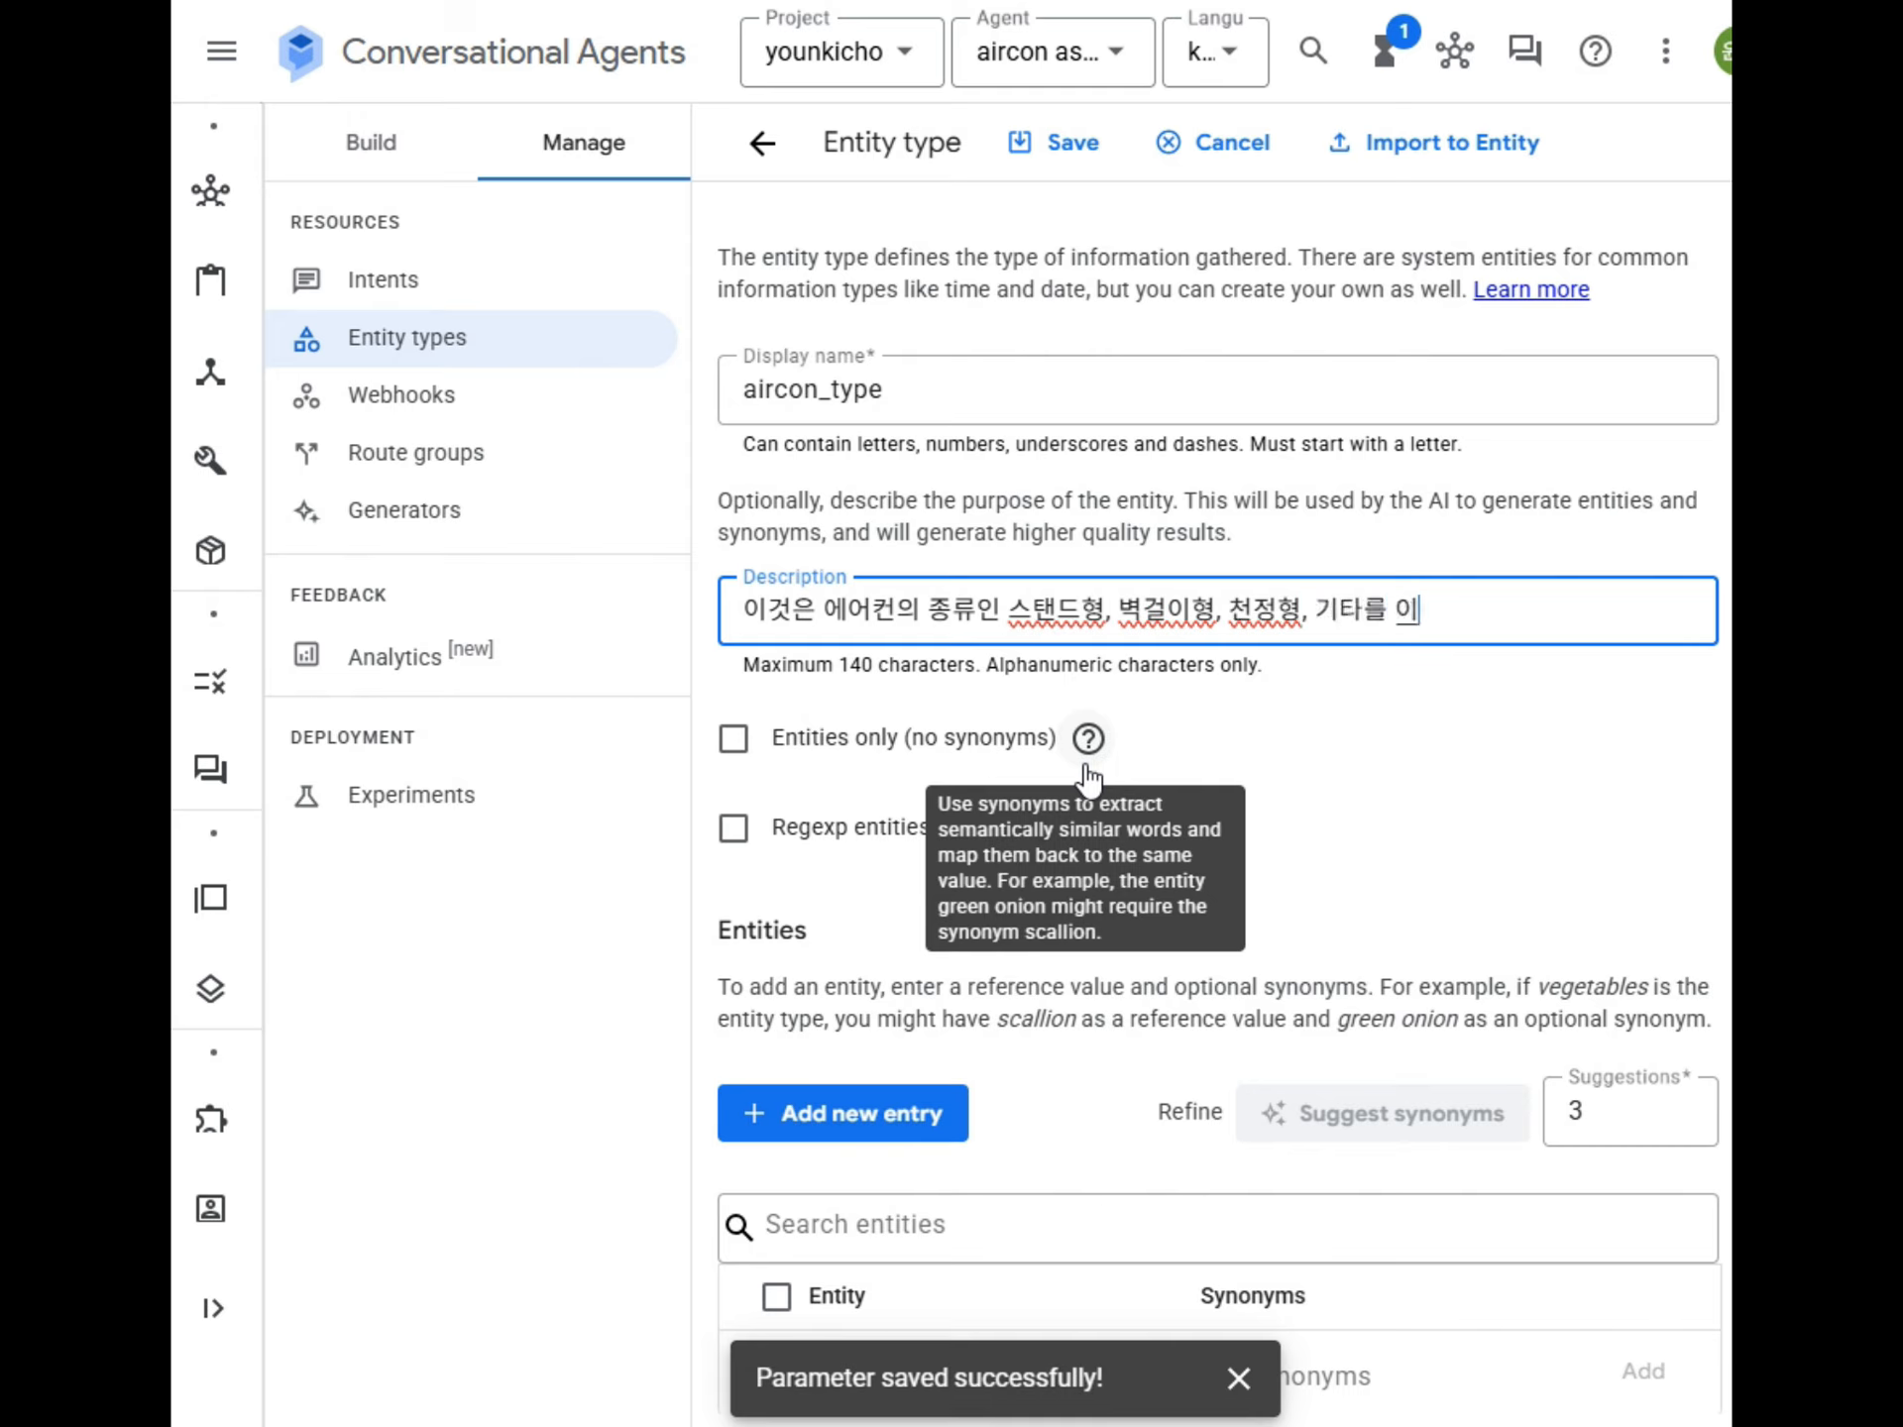
key(BackSpace)
key(BackSpace)
key(BackSpace)
text(정)
key(BackSpace)
key(BackSpace)
key(BackSpace)
text(정읠)
key(BackSpace)
text(한ㅣ)
key(BackSpace)
key(BackSpace)
text(ㄴ다.)
key(BackSpace)
key(BackSpace)
text(의미한다.)
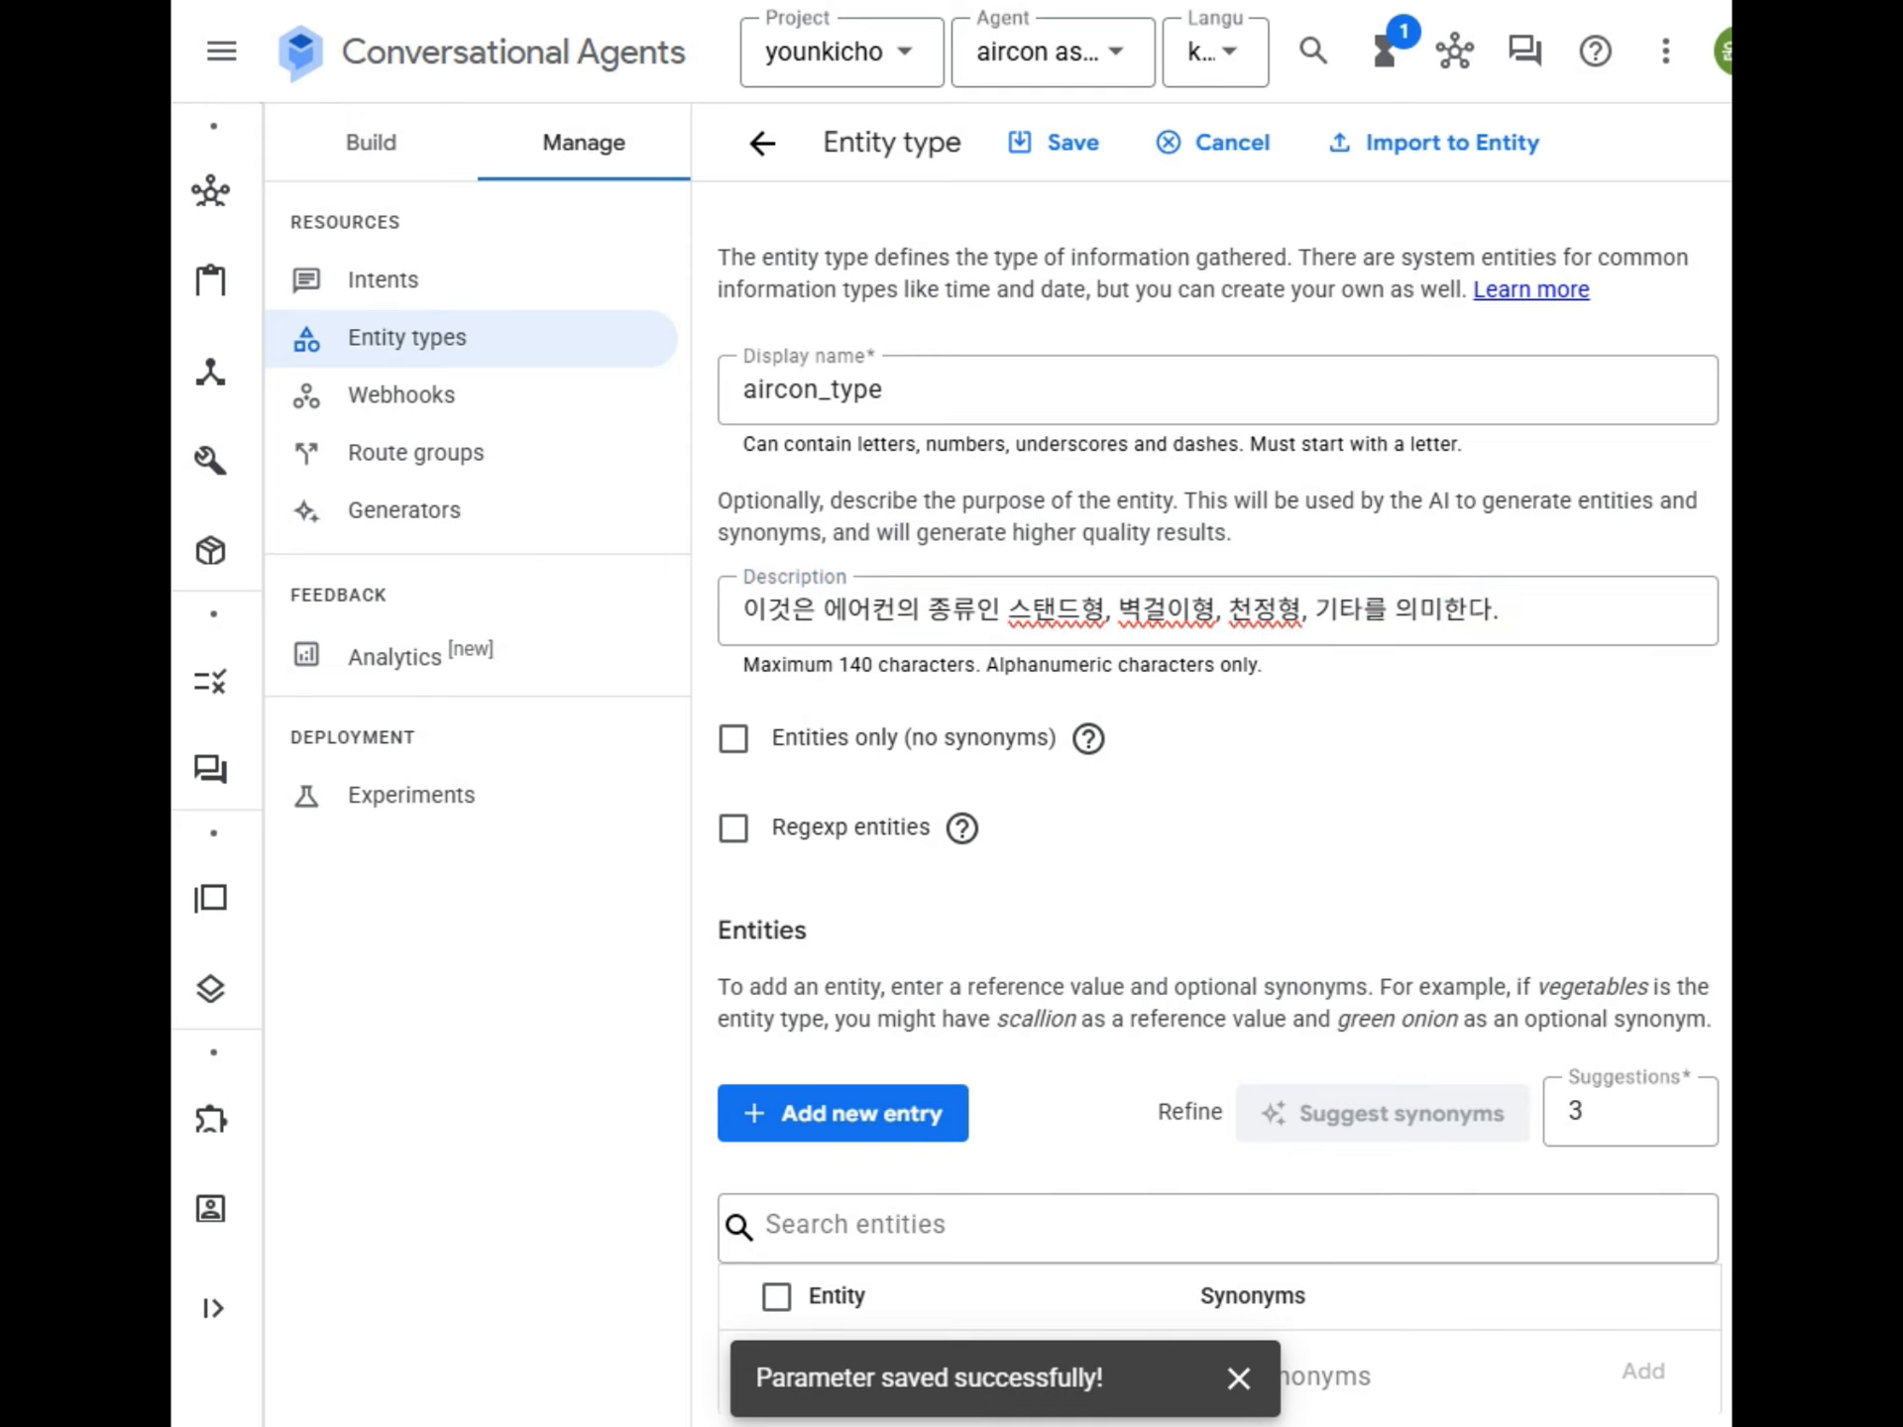
Add the entity 스탠드 to the aircon_type entity type without auto-generated synonyms.
scroll(1131, 978, down, 3)
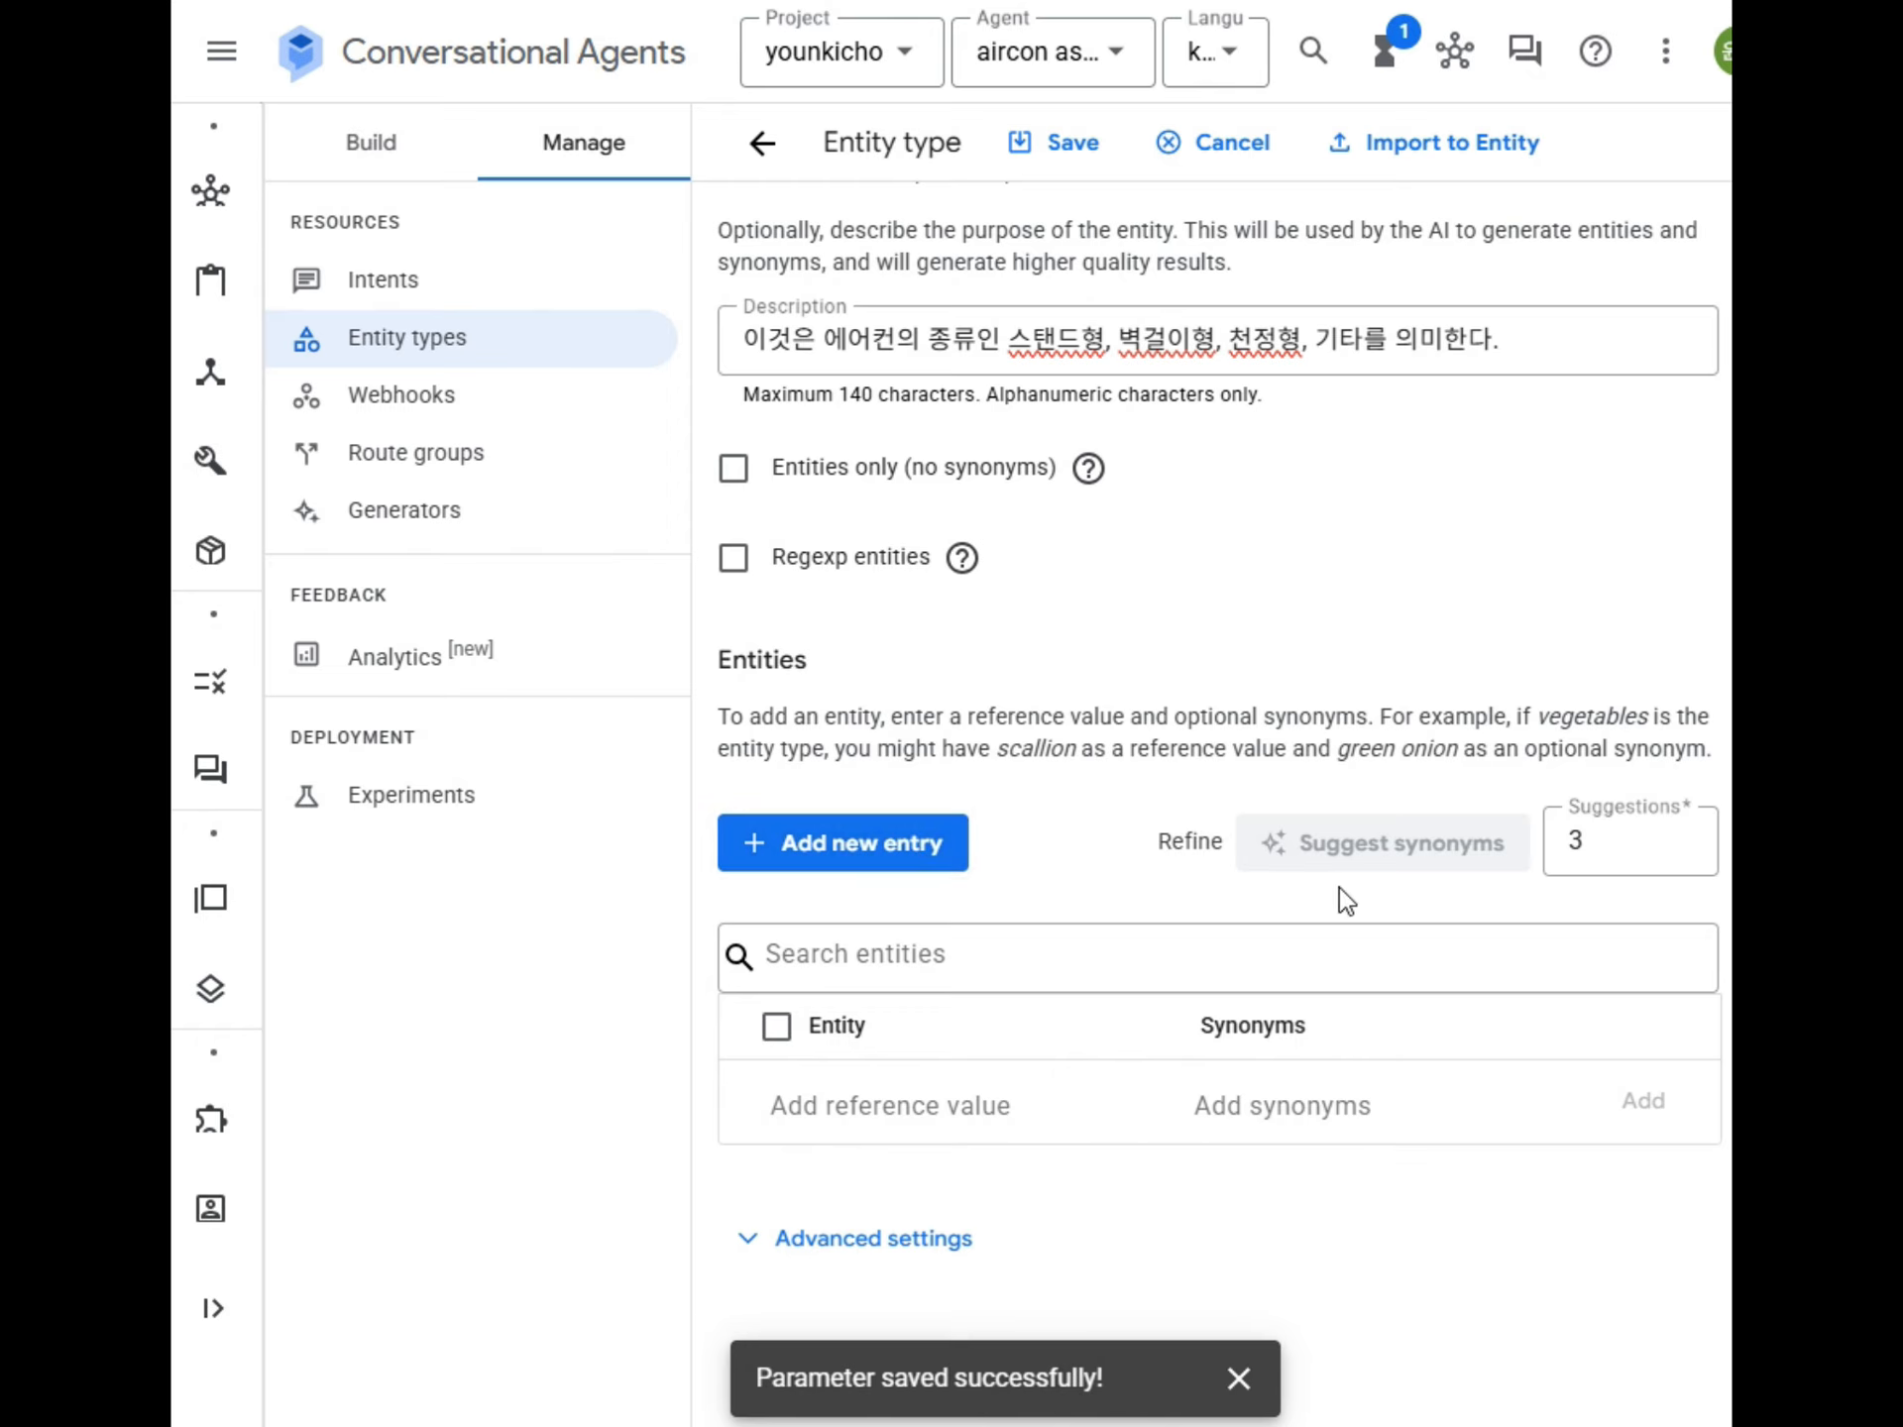
click(850, 864)
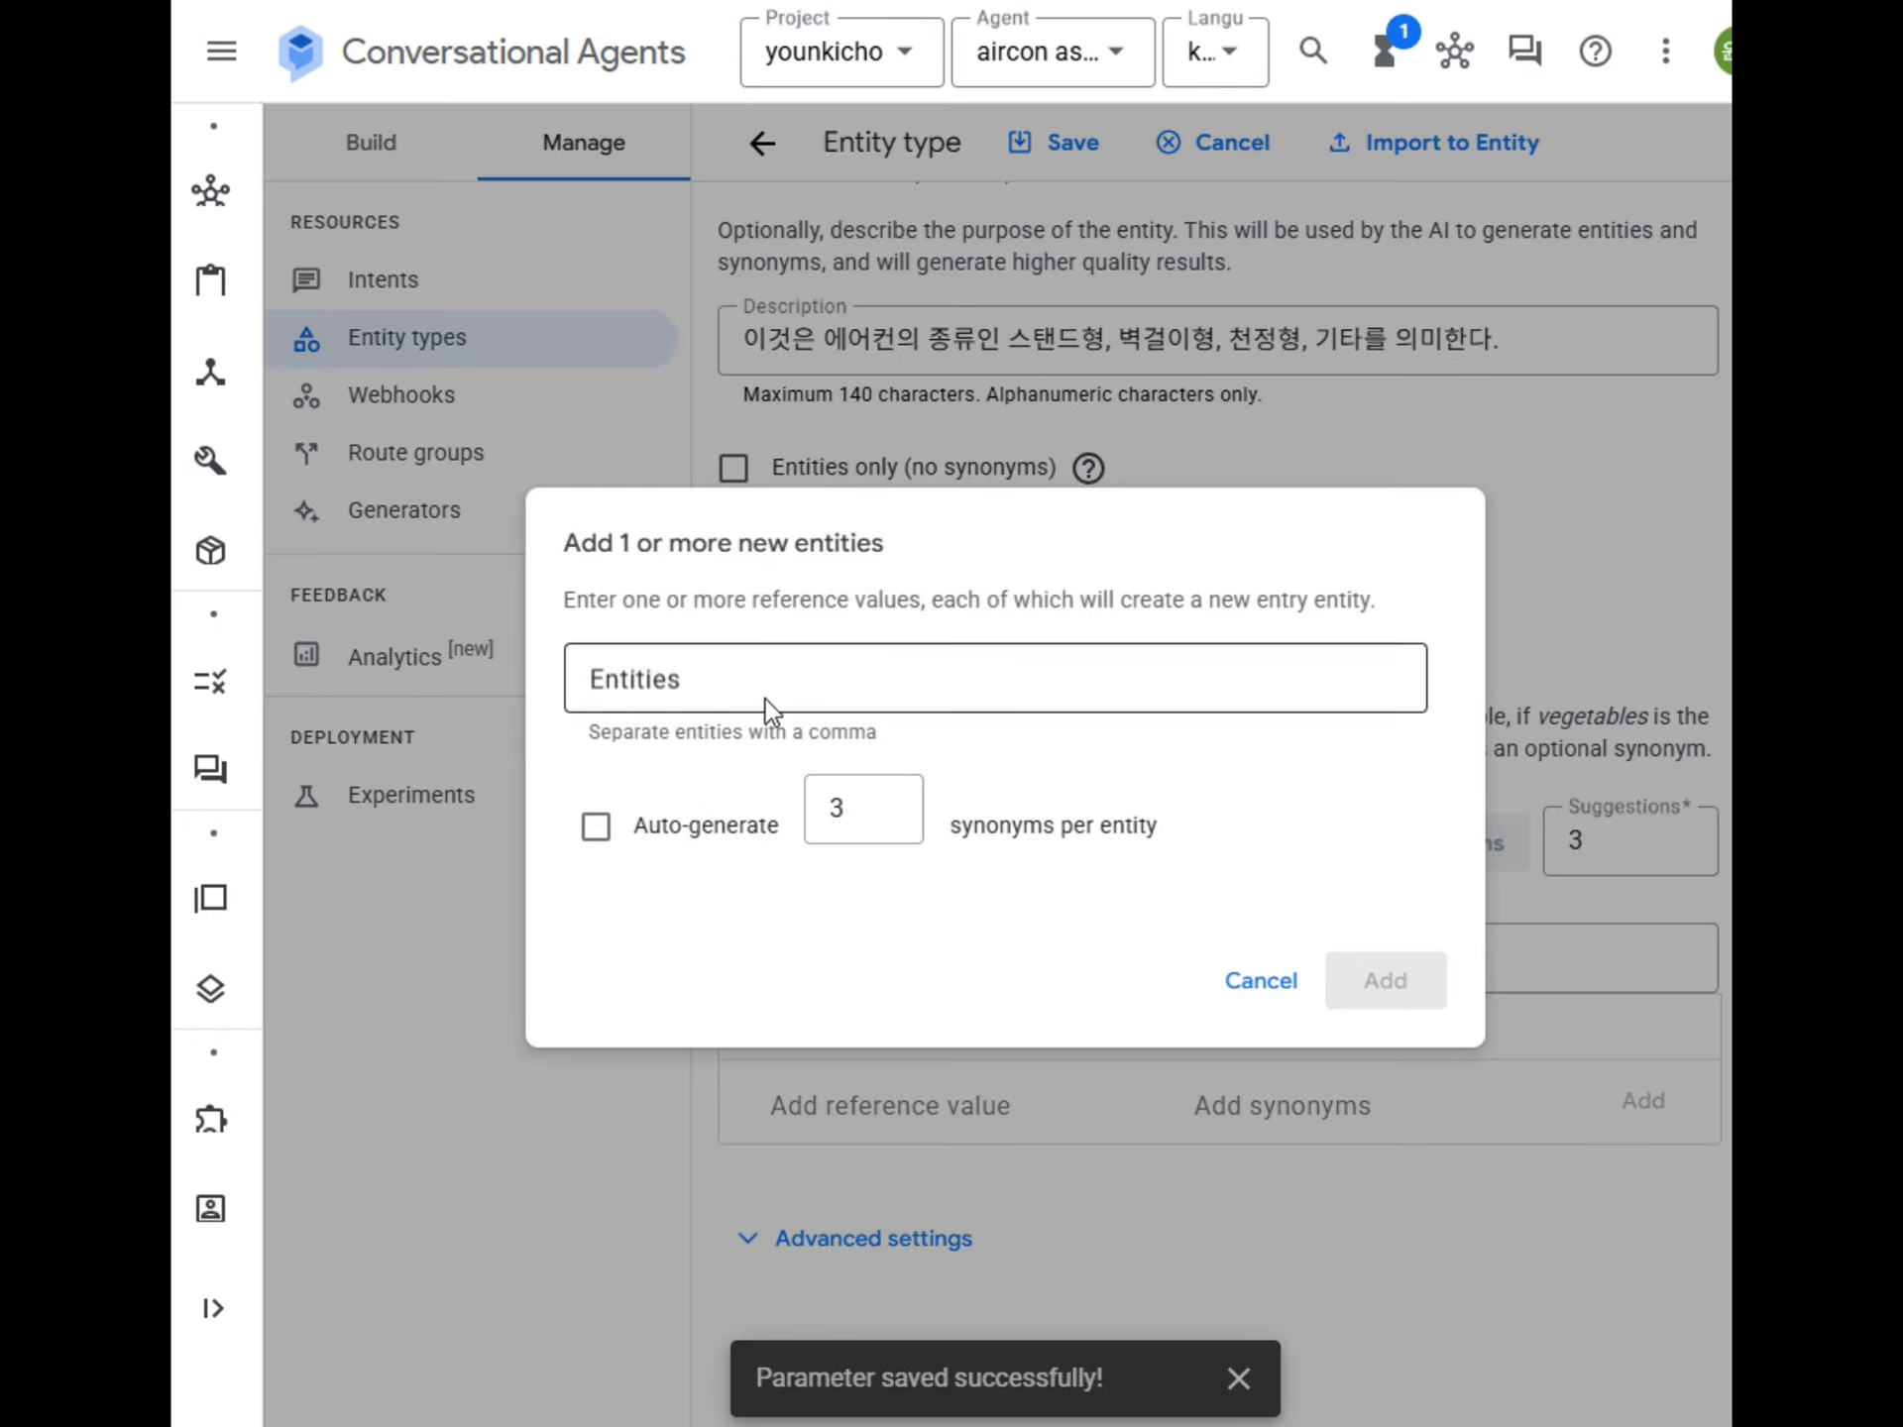
click(738, 684)
text(스탠드)
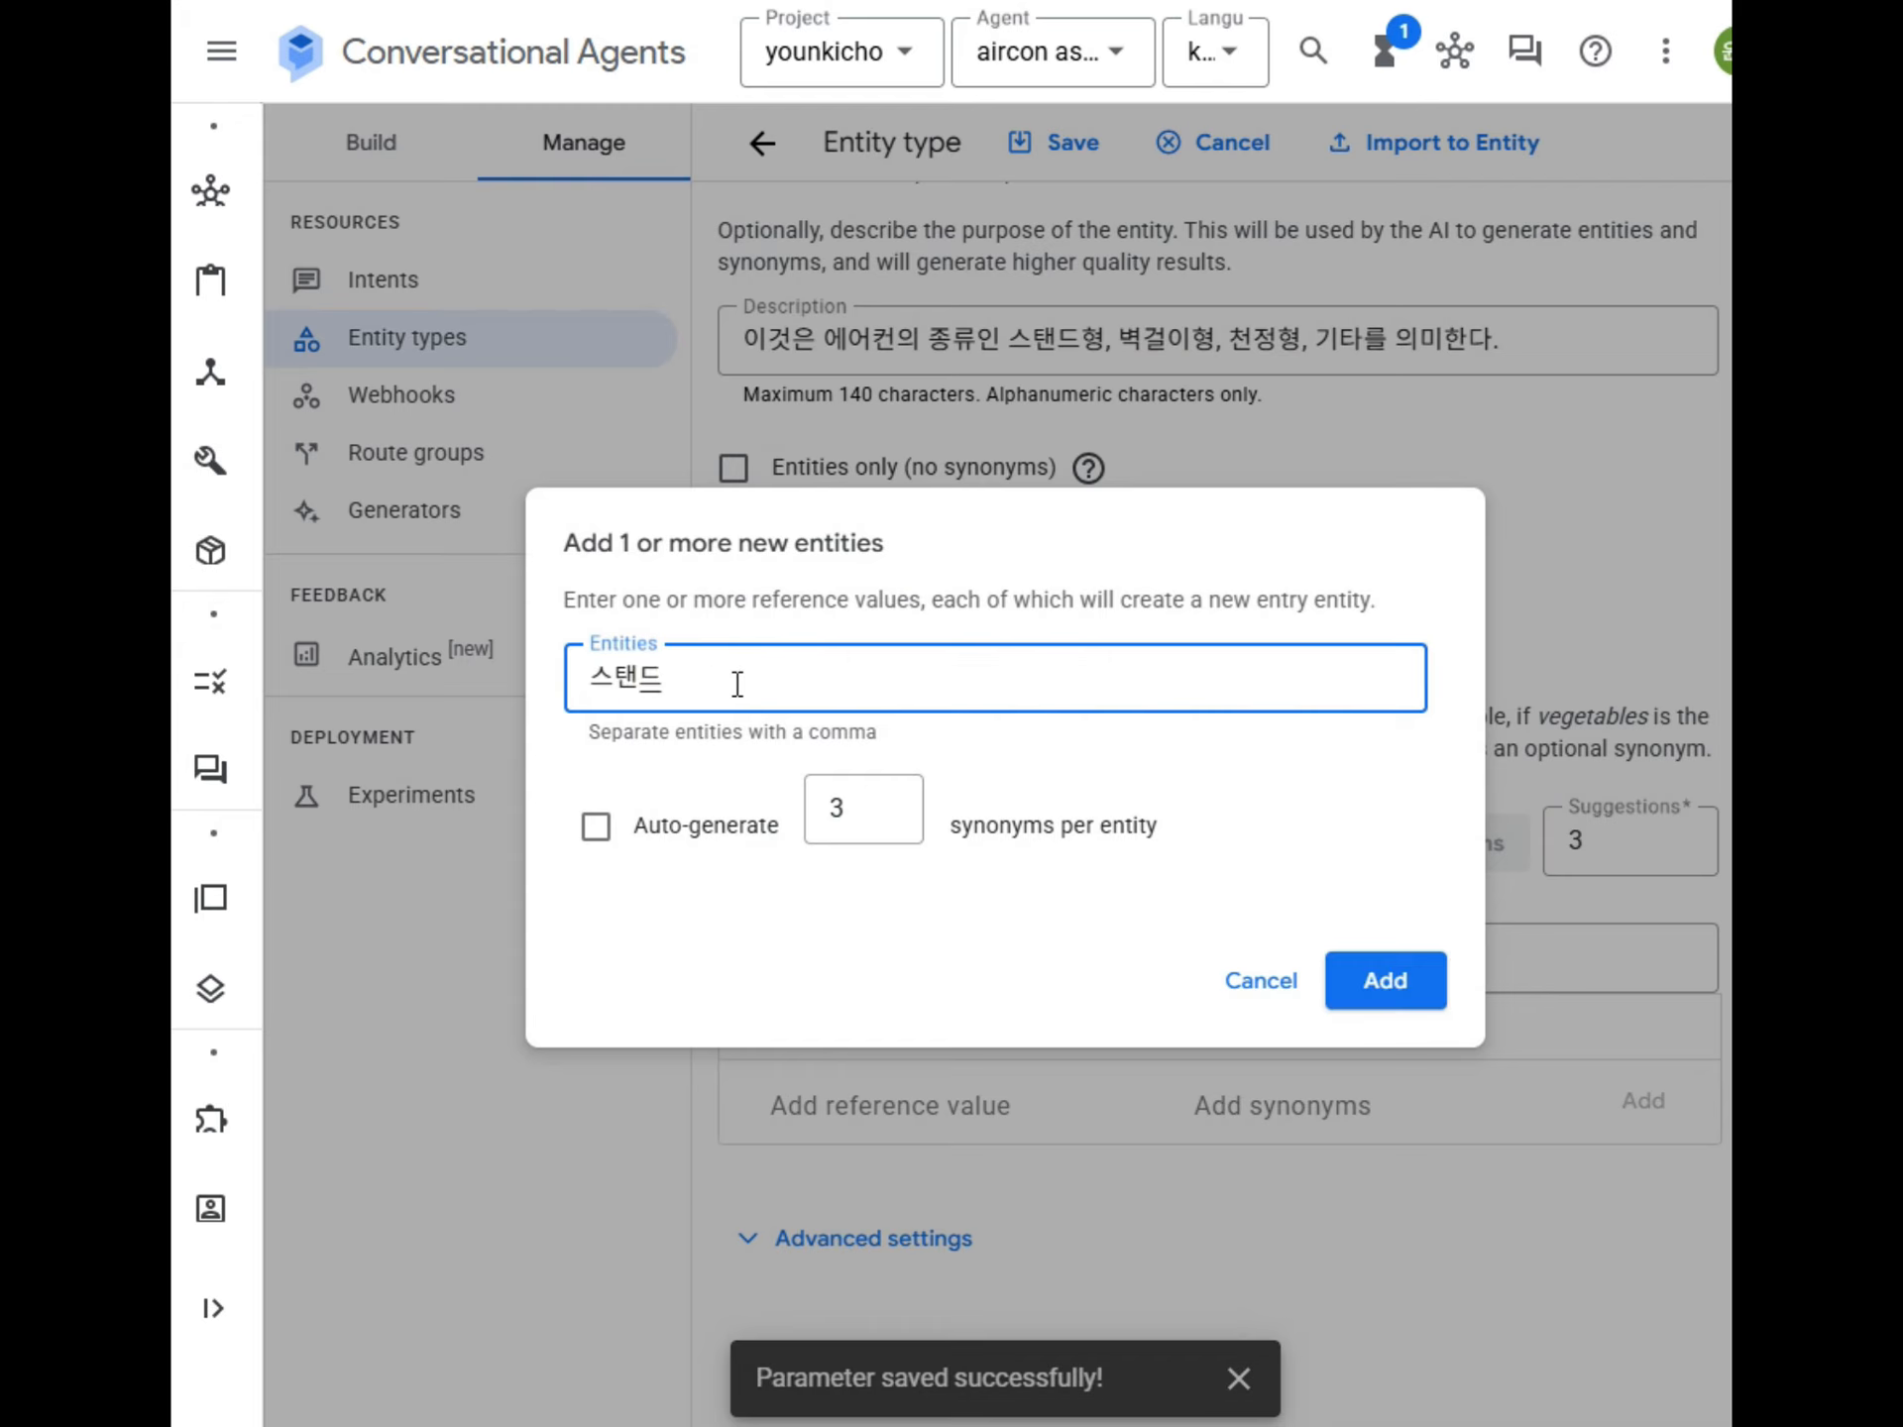
click(1402, 1001)
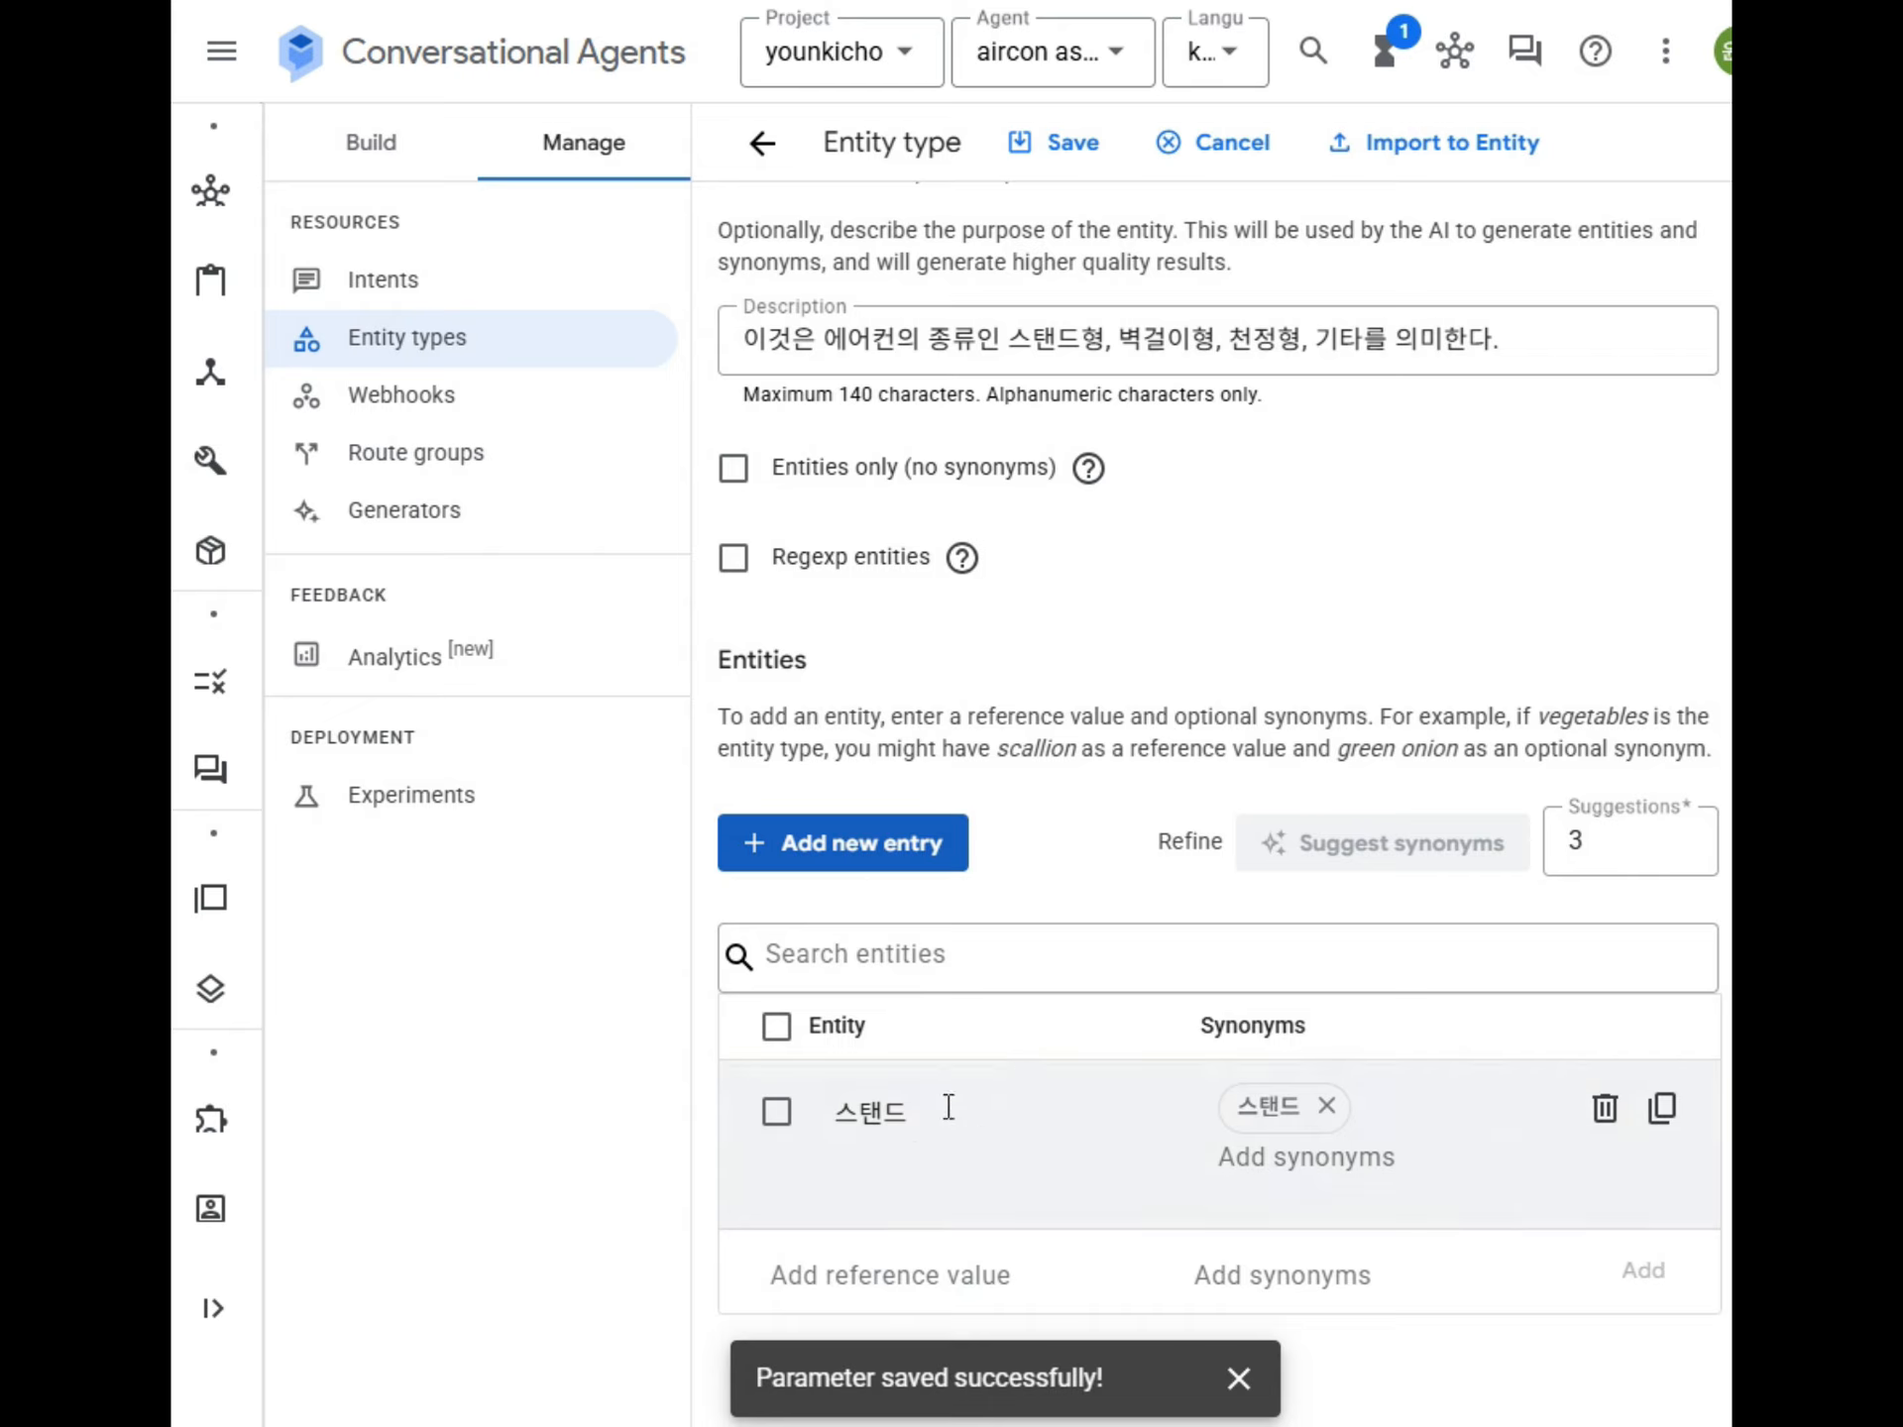
Add the entity 벽걸이 to the aircon_type entity type without auto-generated synonyms.
click(871, 841)
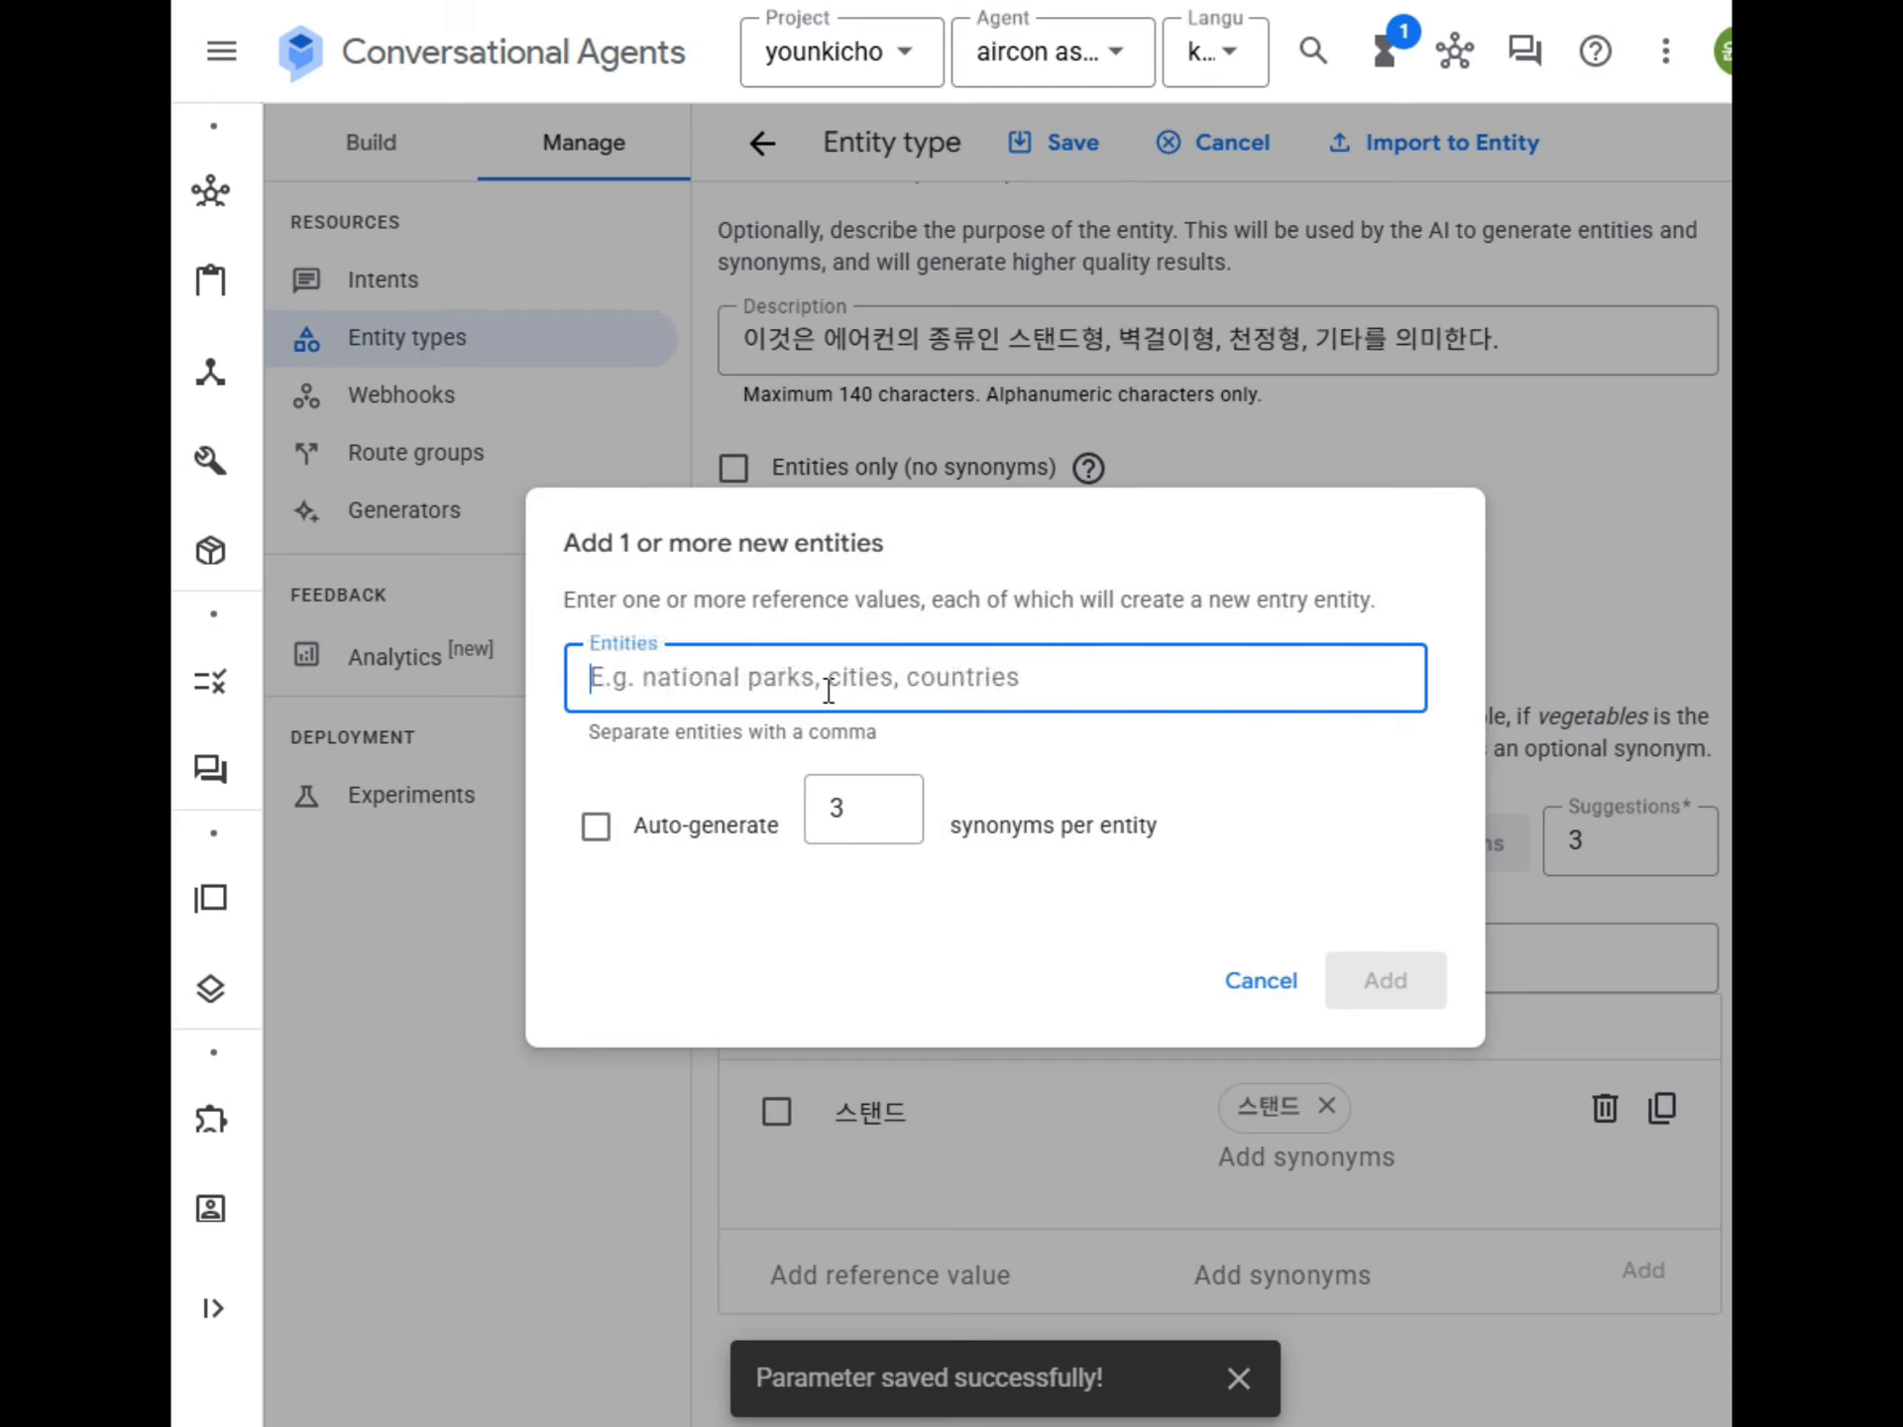
text(벽ㄱ4ㅓㄹ)
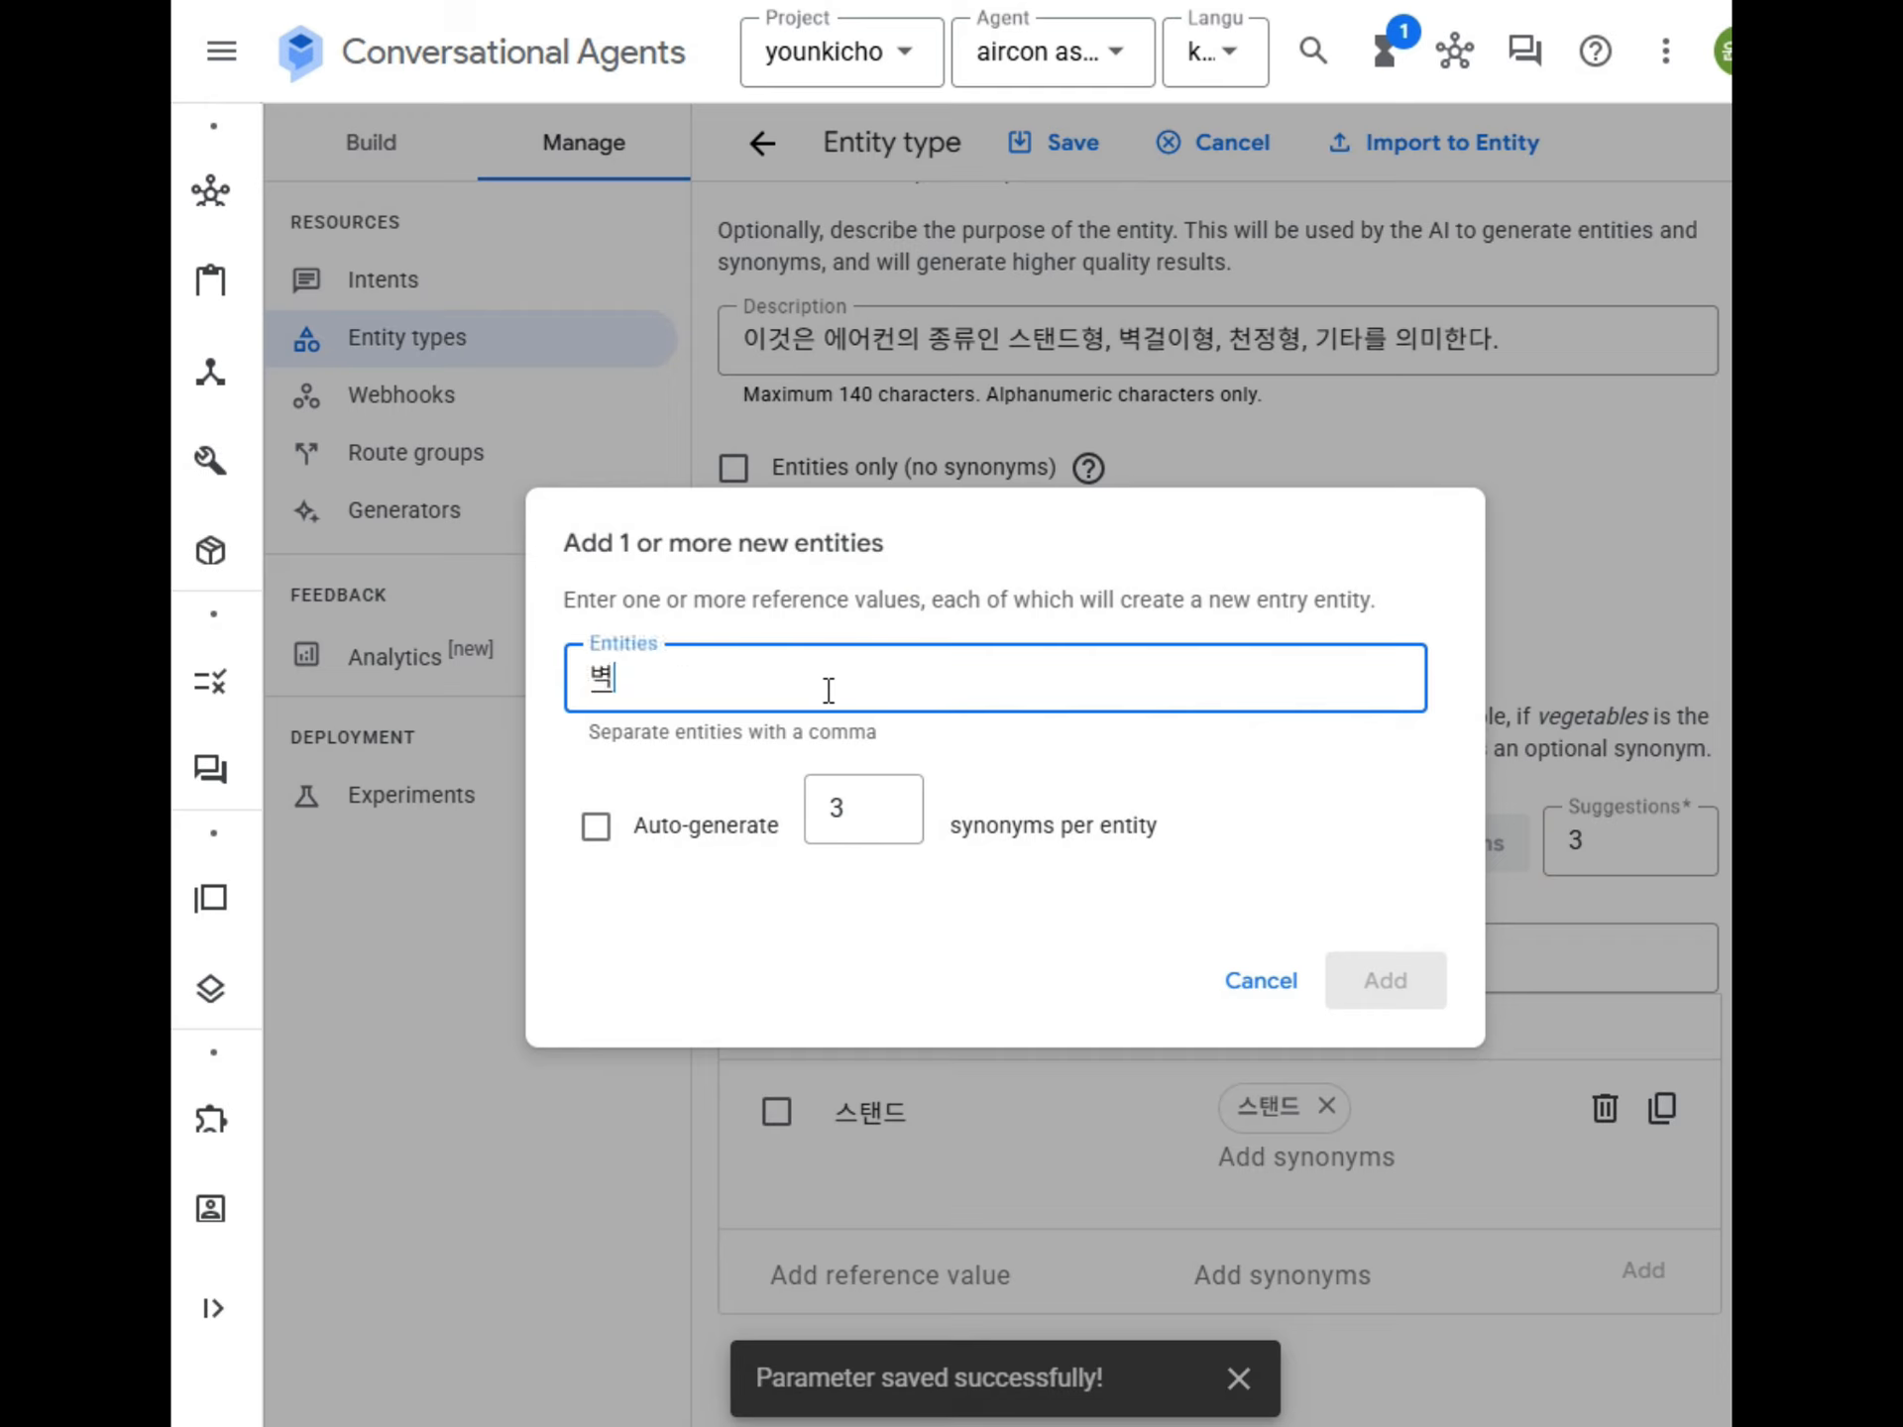
key(BackSpace)
key(BackSpace)
key(BackSpace)
key(BackSpace)
text(걸이)
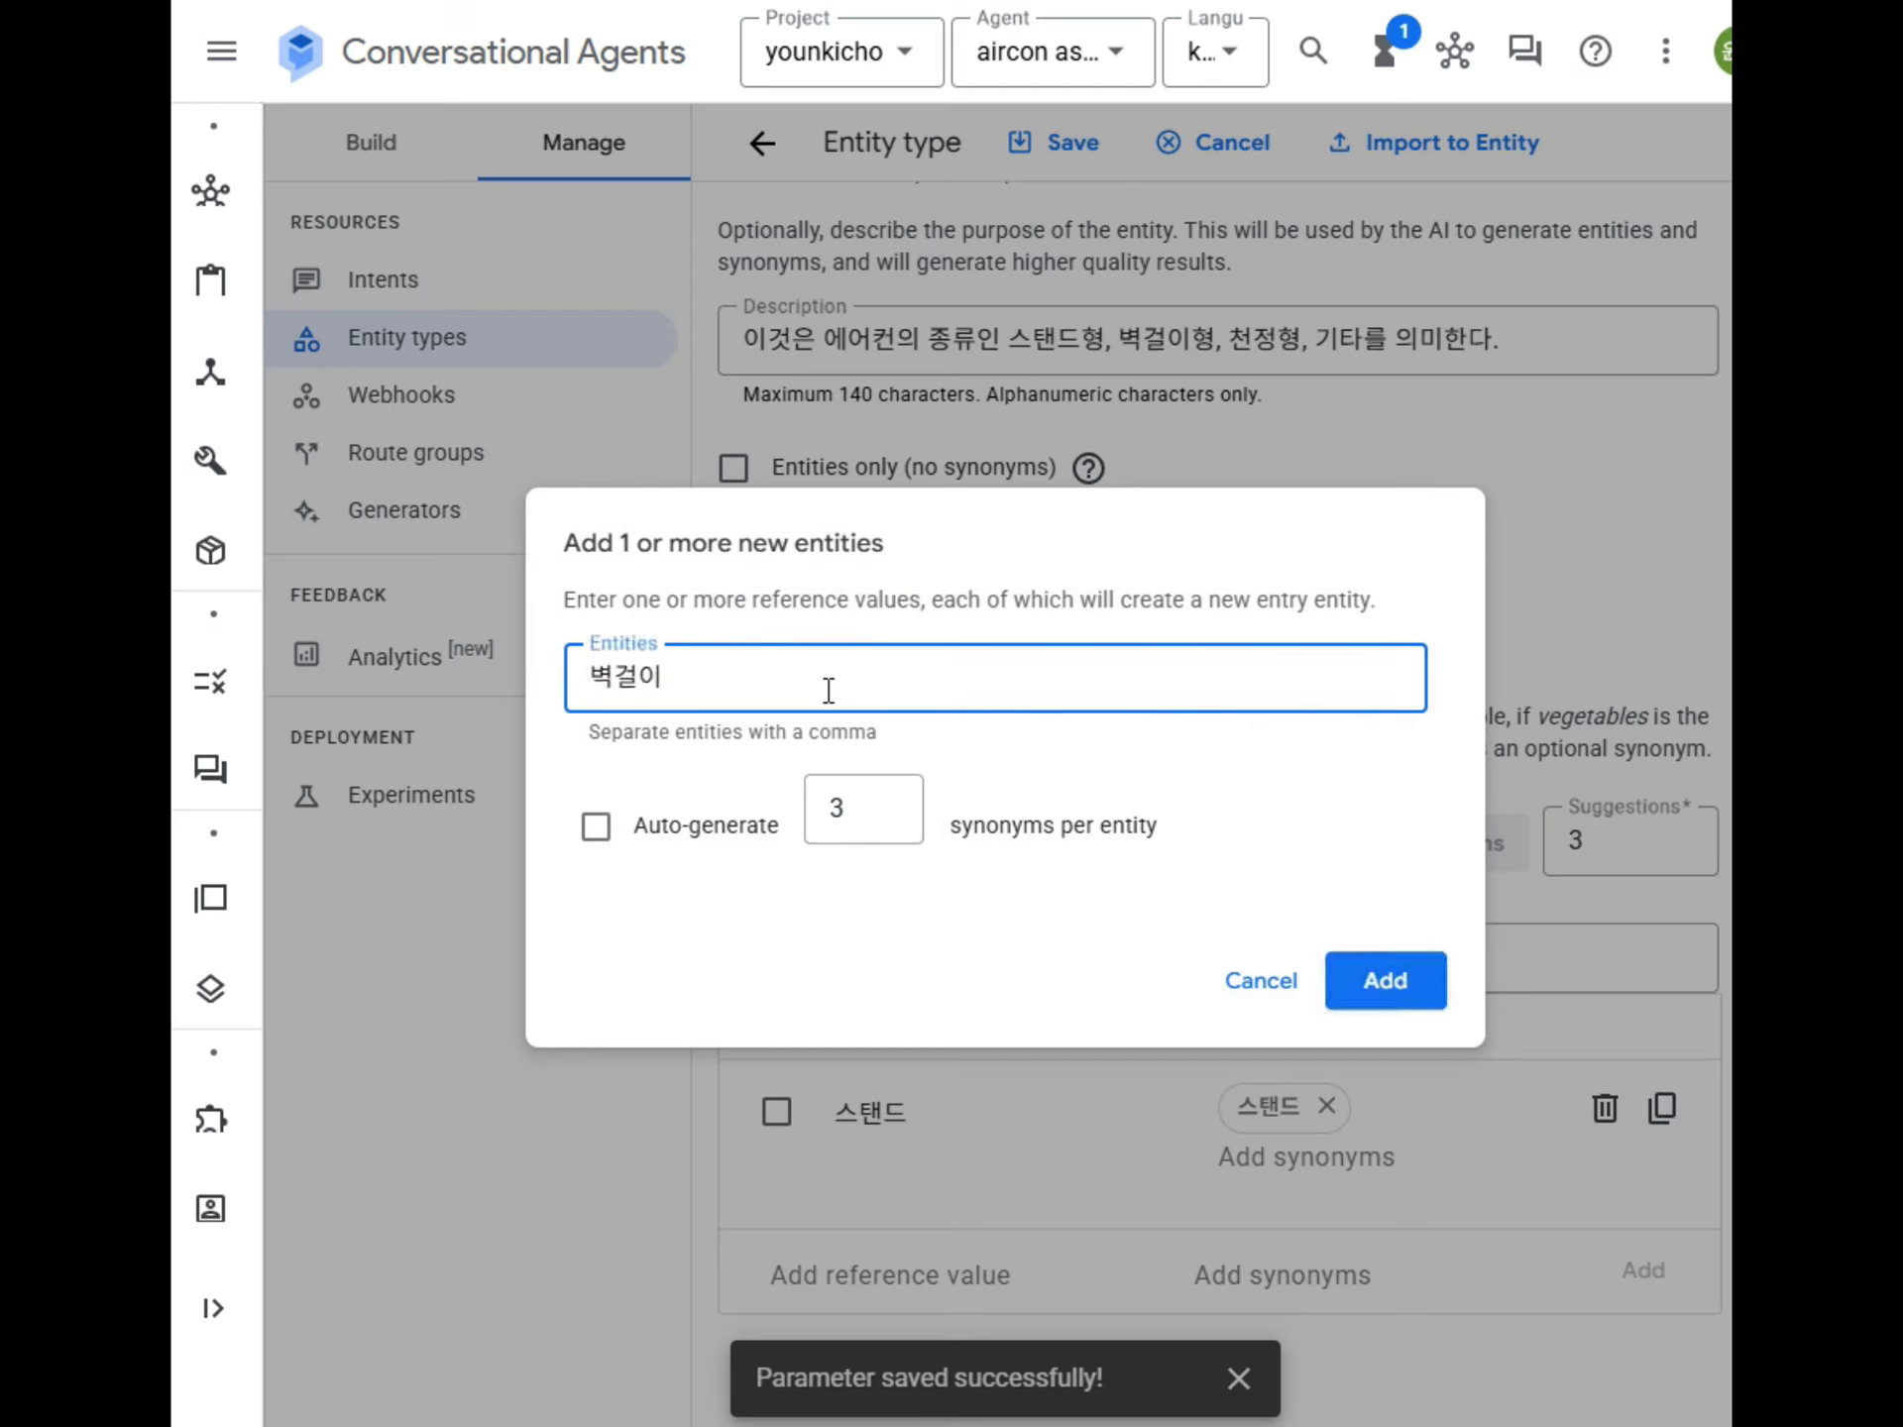
click(1377, 986)
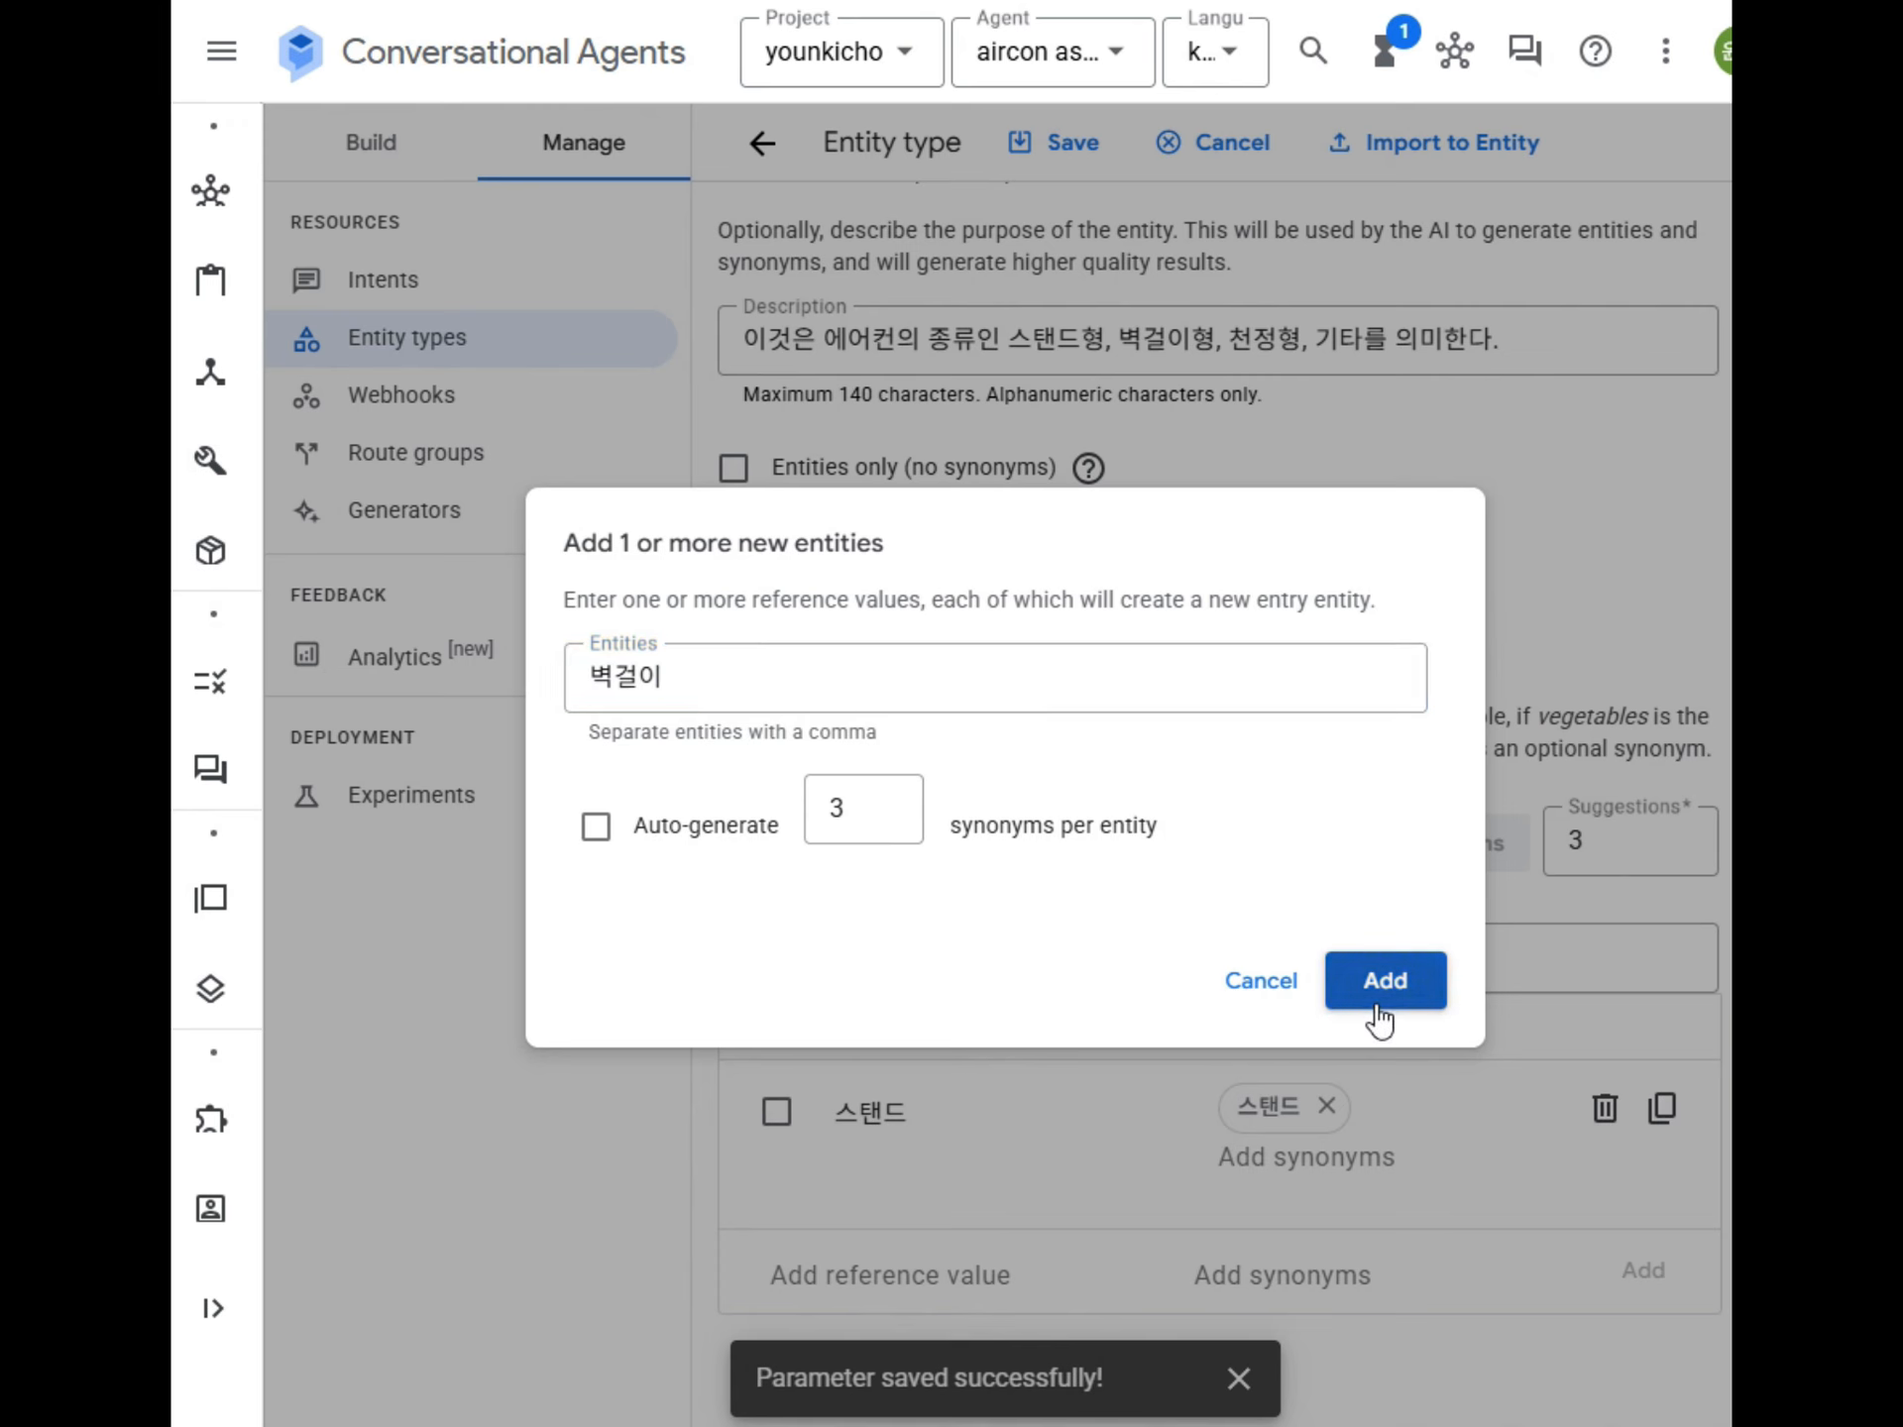
Add the entity 천정 to the aircon_type entity type without auto-generated synonyms.
click(847, 840)
click(881, 695)
text(천저ㅇ)
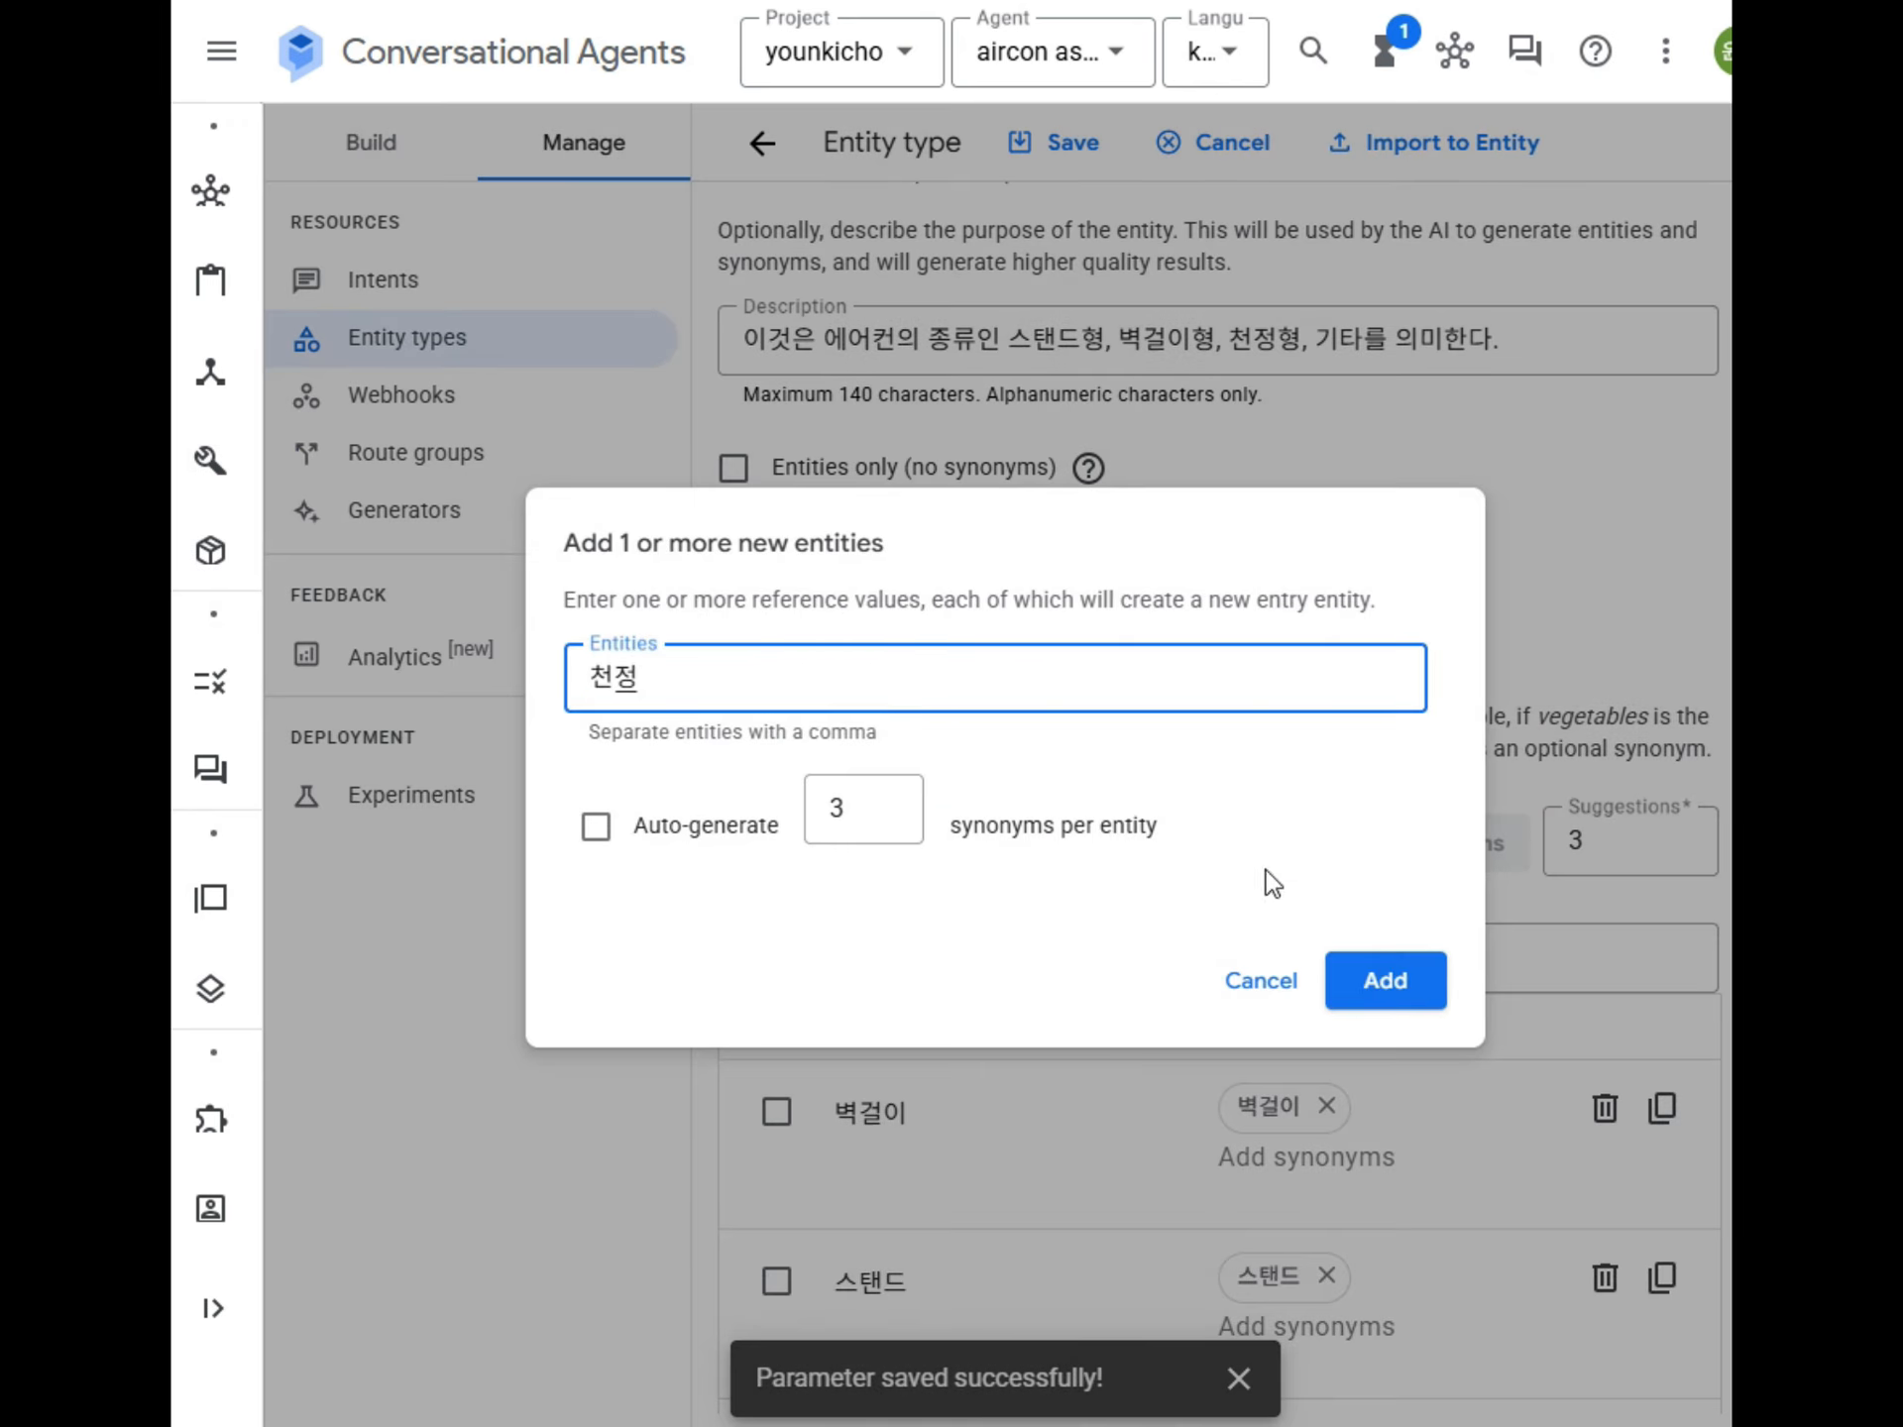
click(1384, 986)
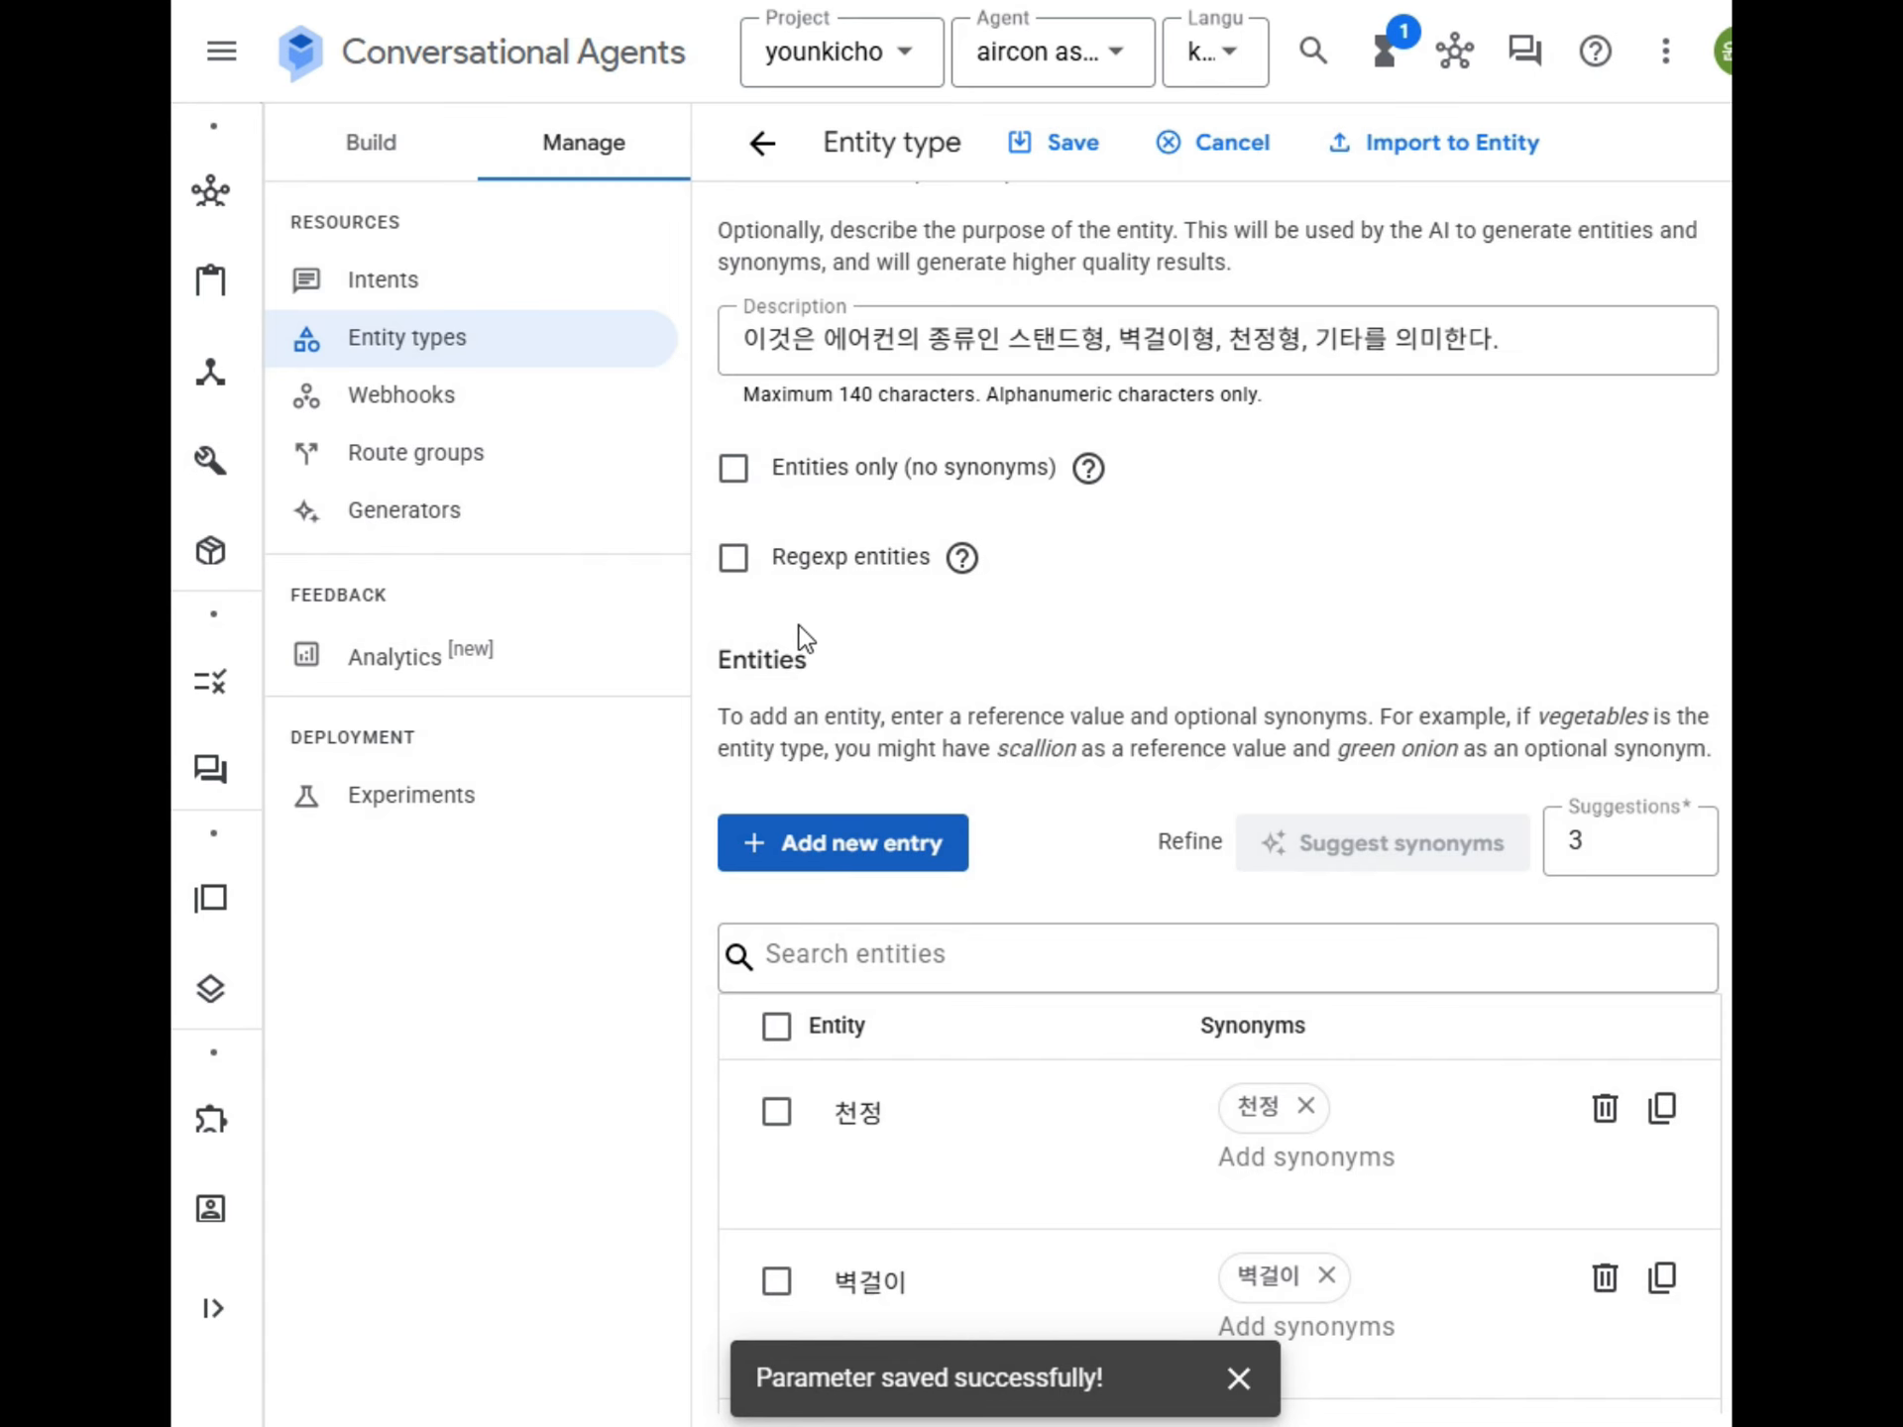
Add the entity 기타 to the aircon_type entity type without auto-generated synonyms.
click(782, 842)
click(890, 674)
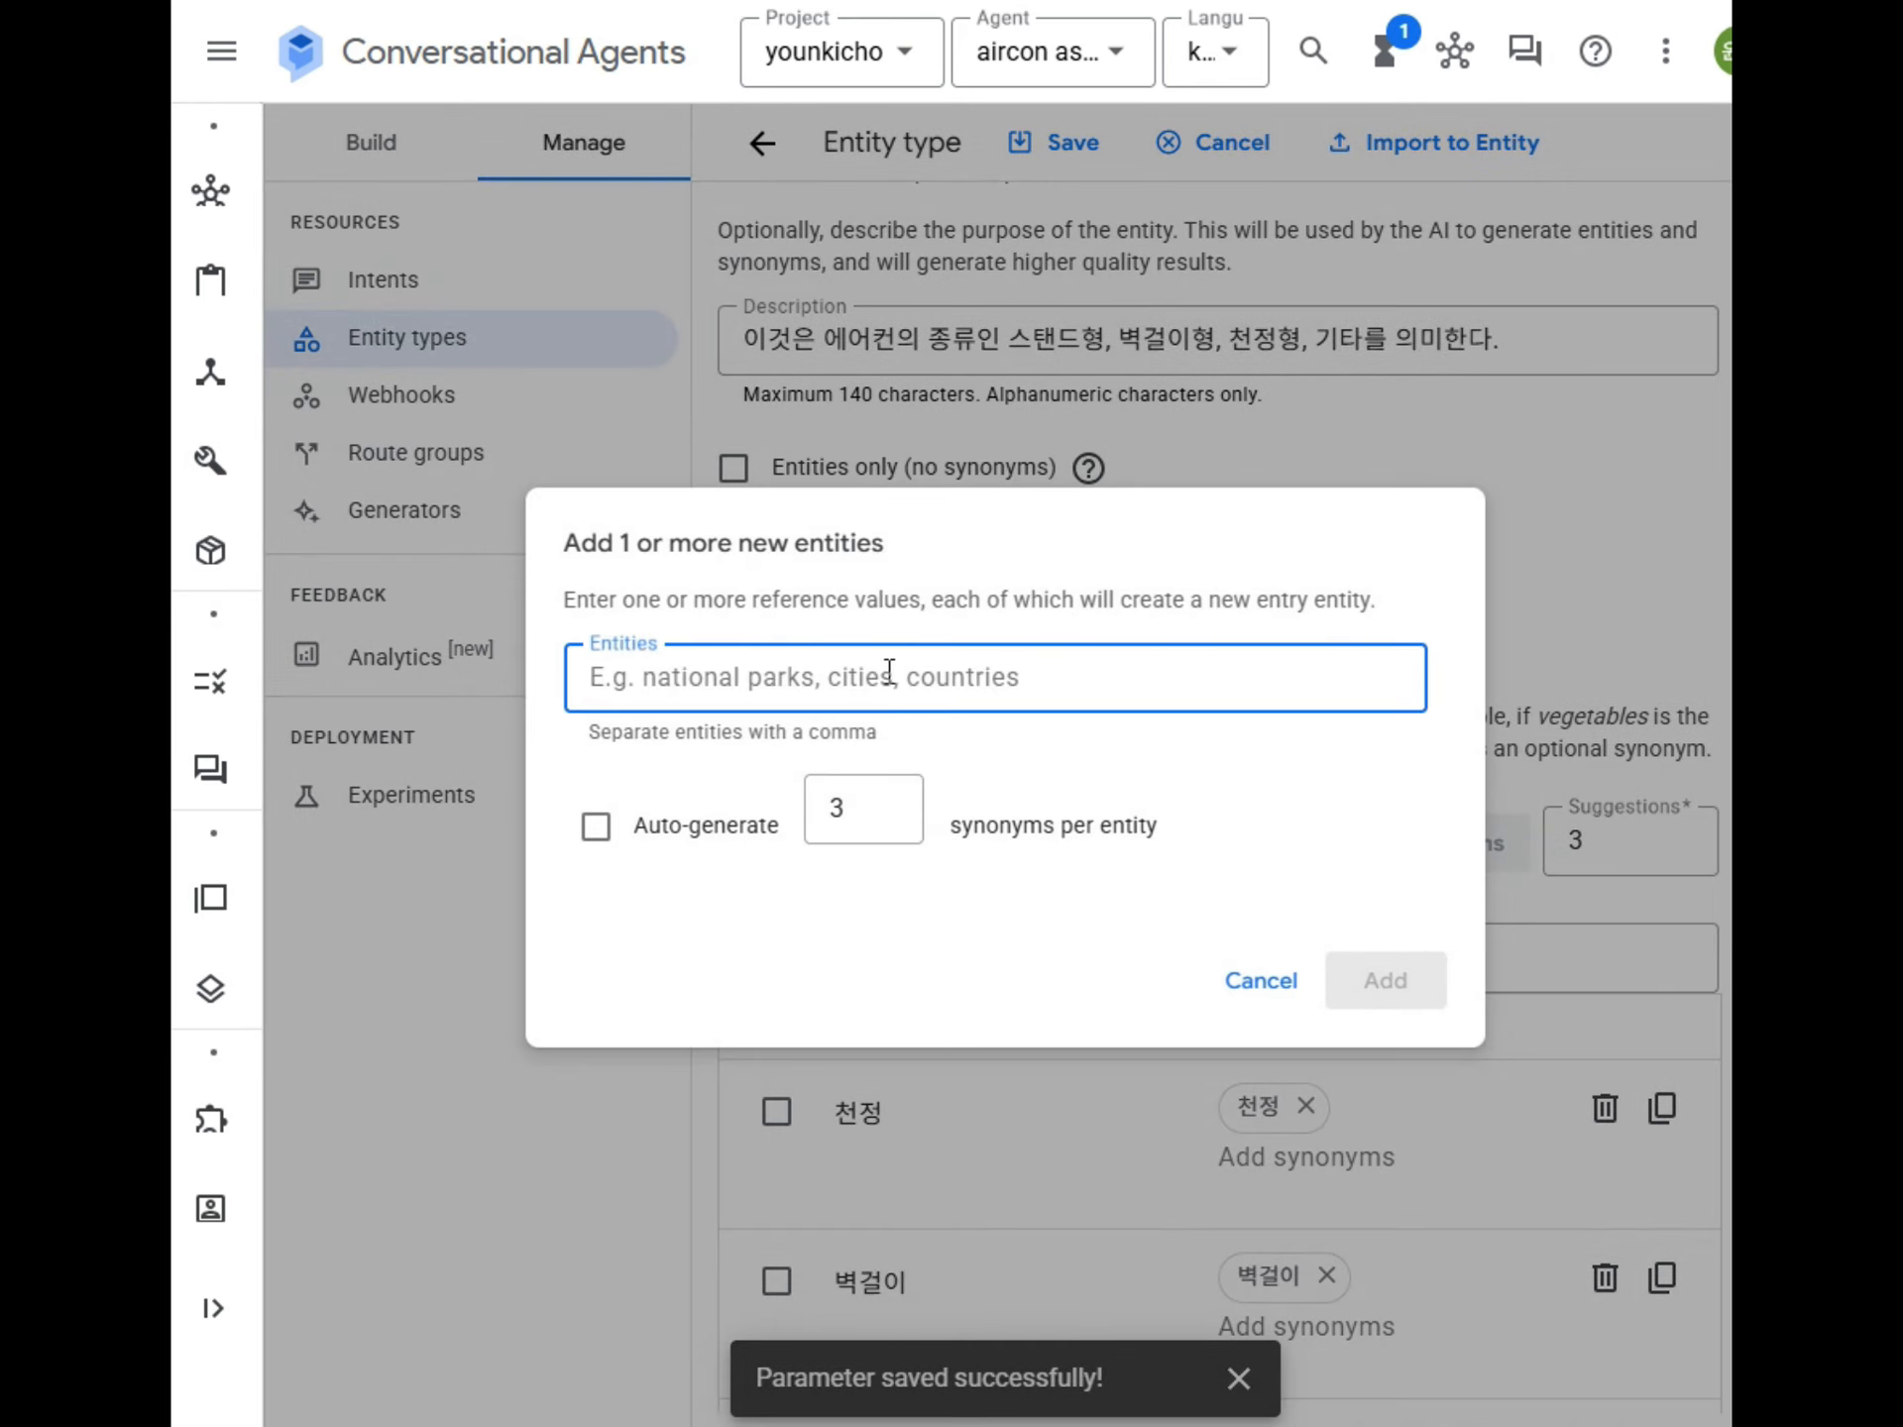
text(기타)
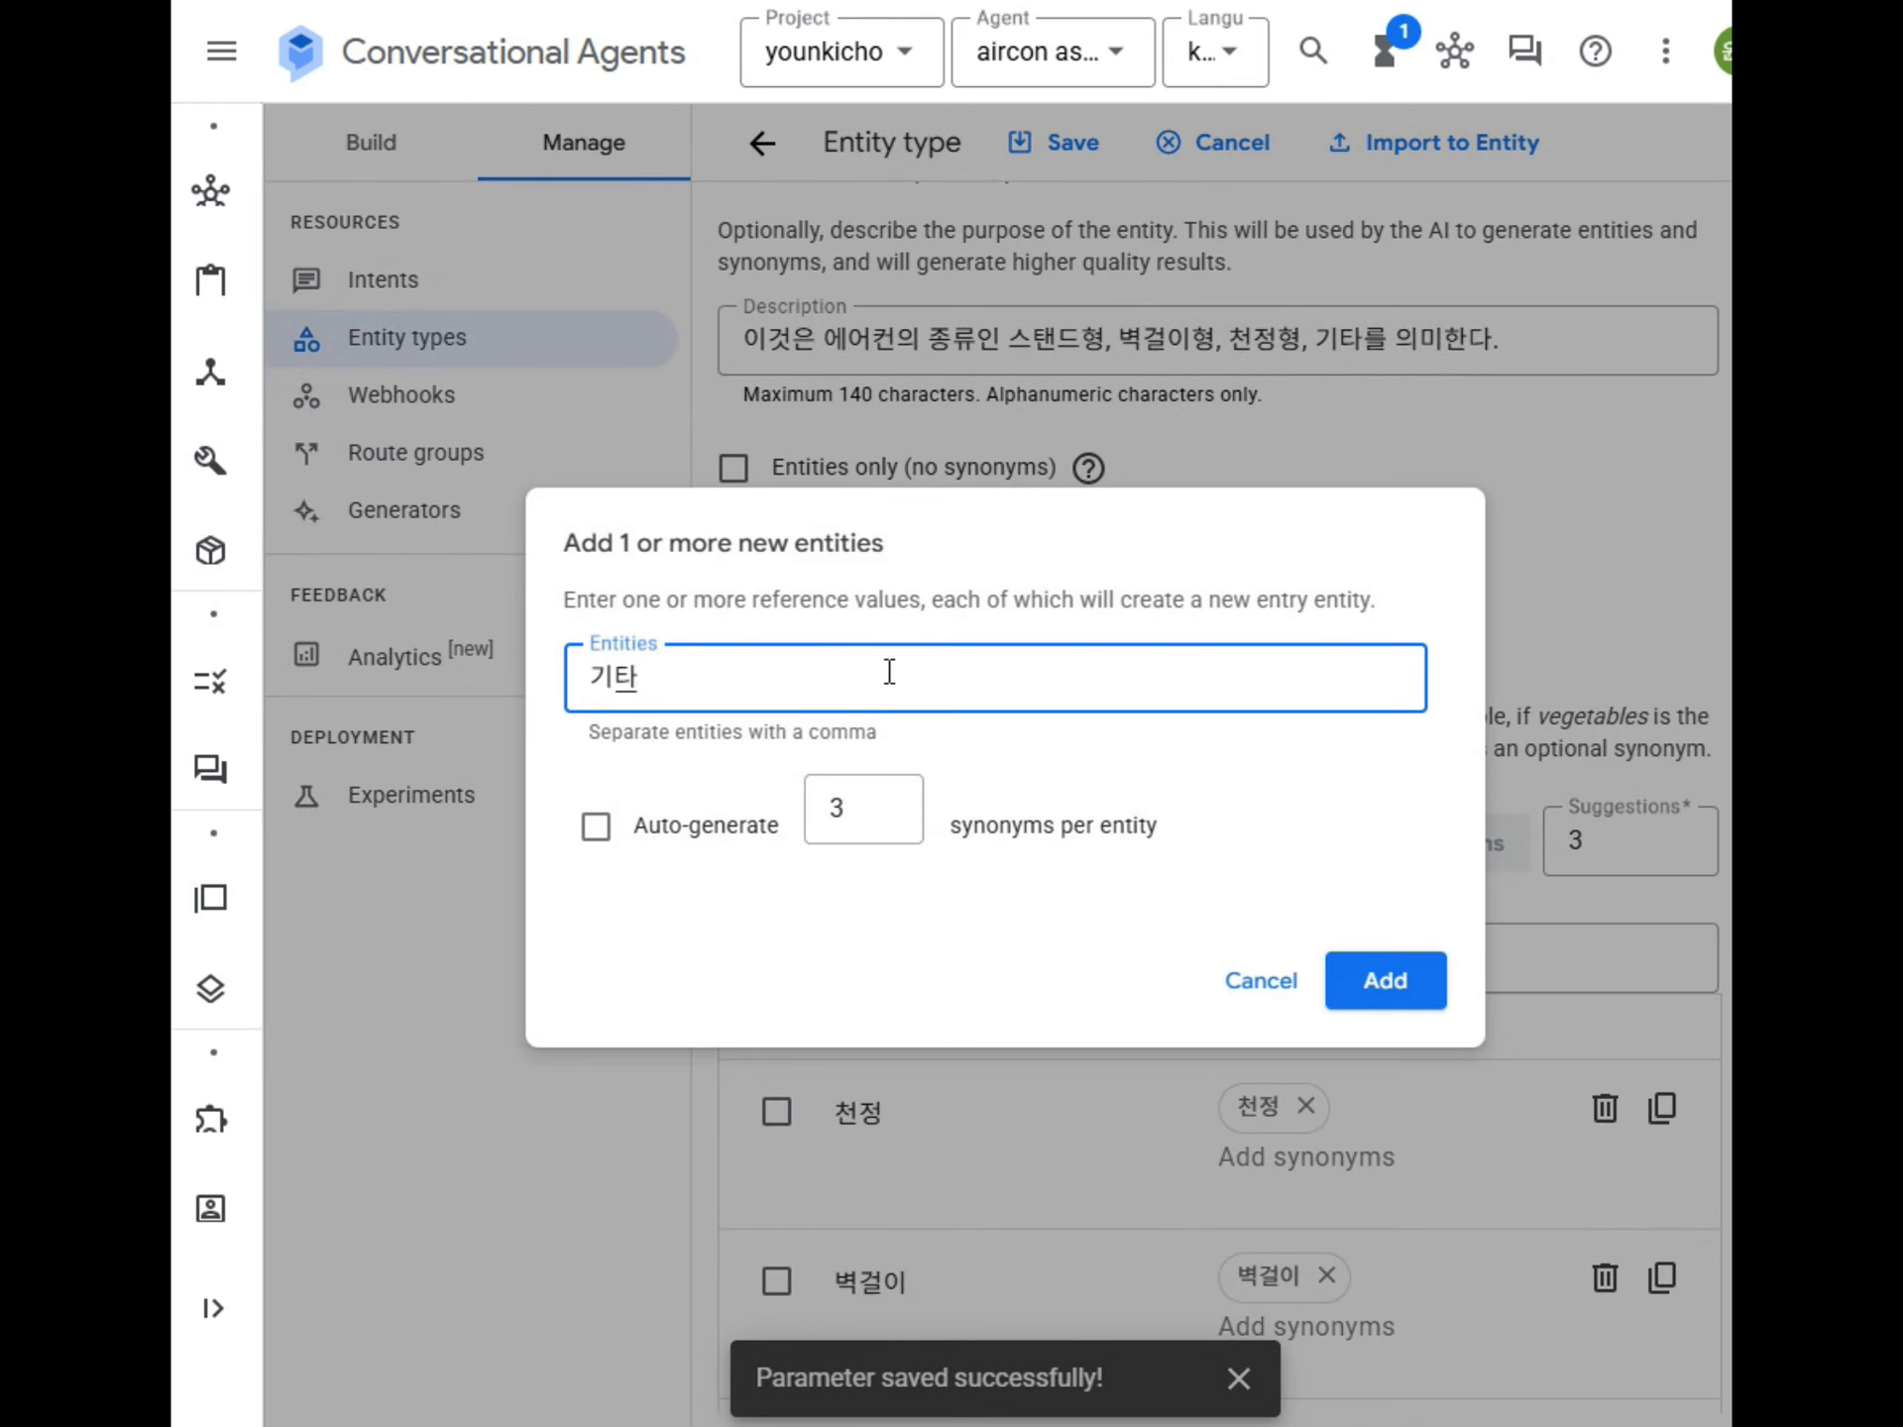
click(1388, 985)
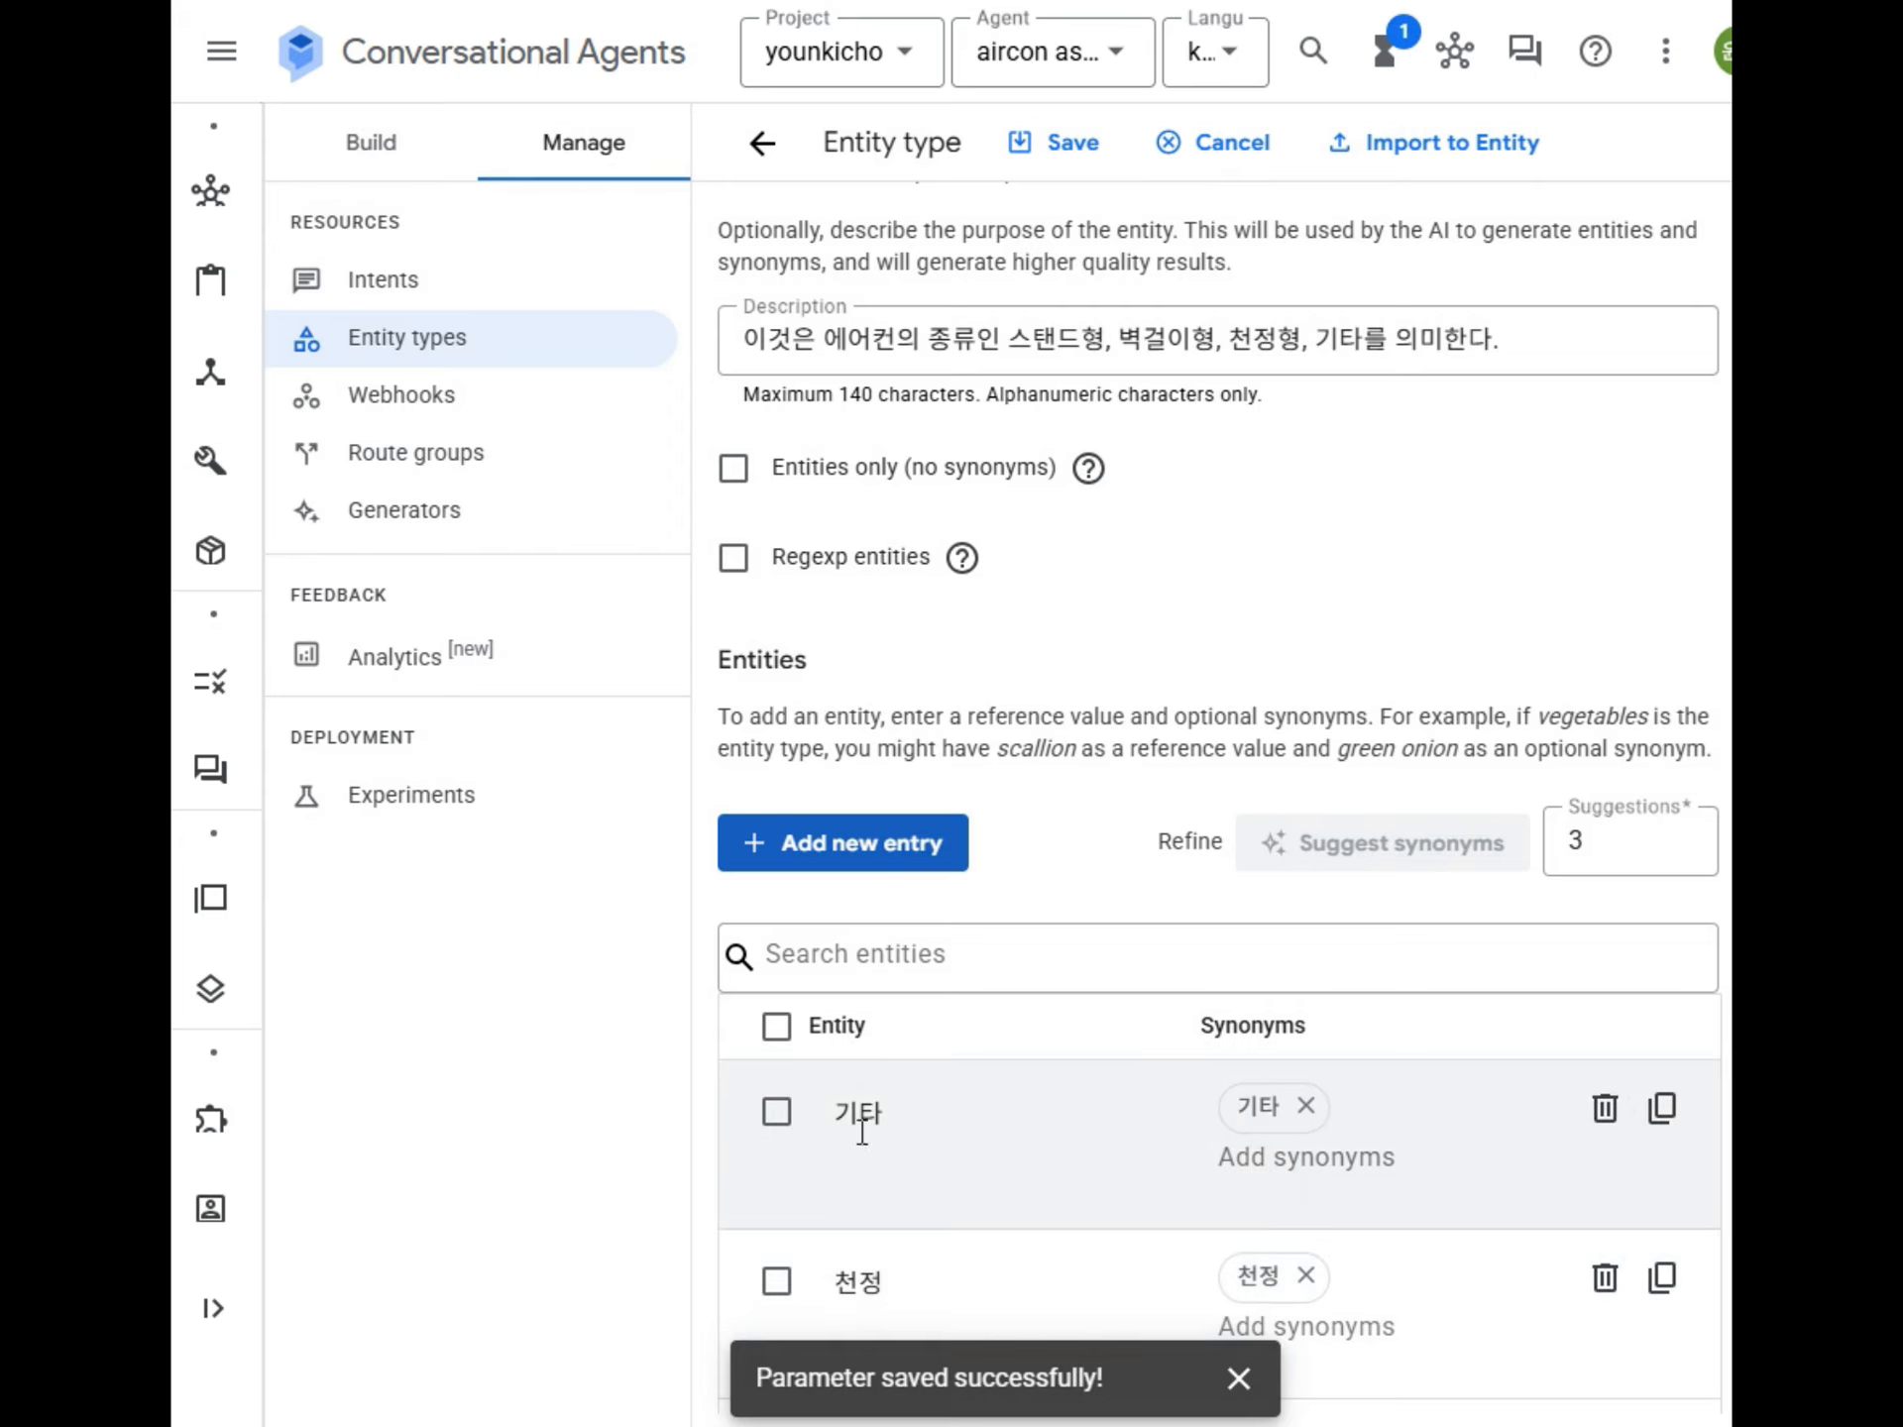
Add the synonym "etc" to the 기타 entity and "ceiling" to the 천정 entity.
click(1265, 1176)
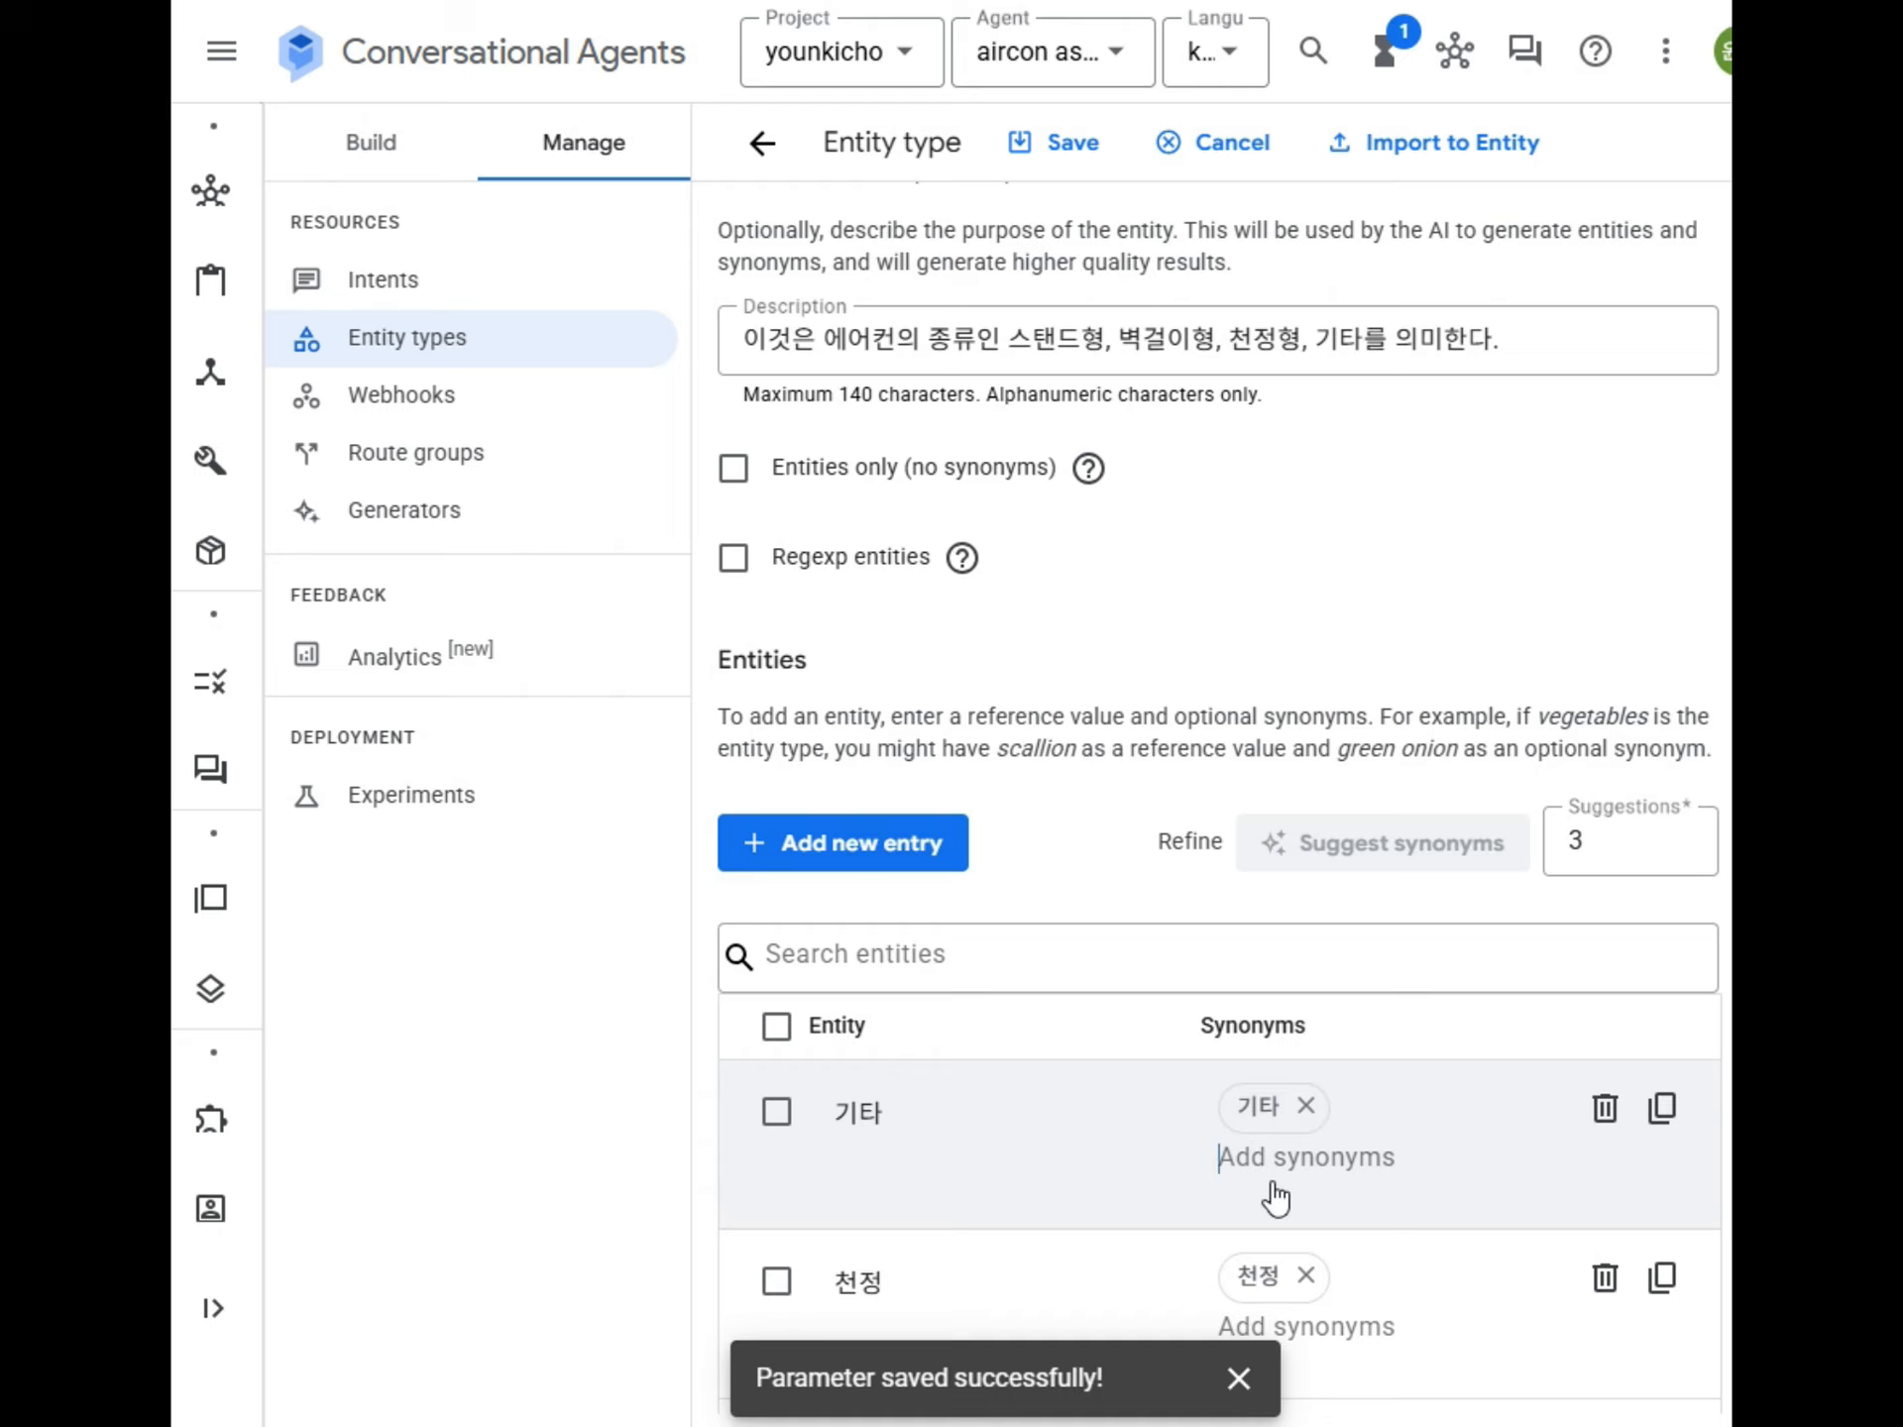
text(etc)
key(Return)
scroll(1430, 1080, down, 2)
click(1324, 1169)
text(ce)
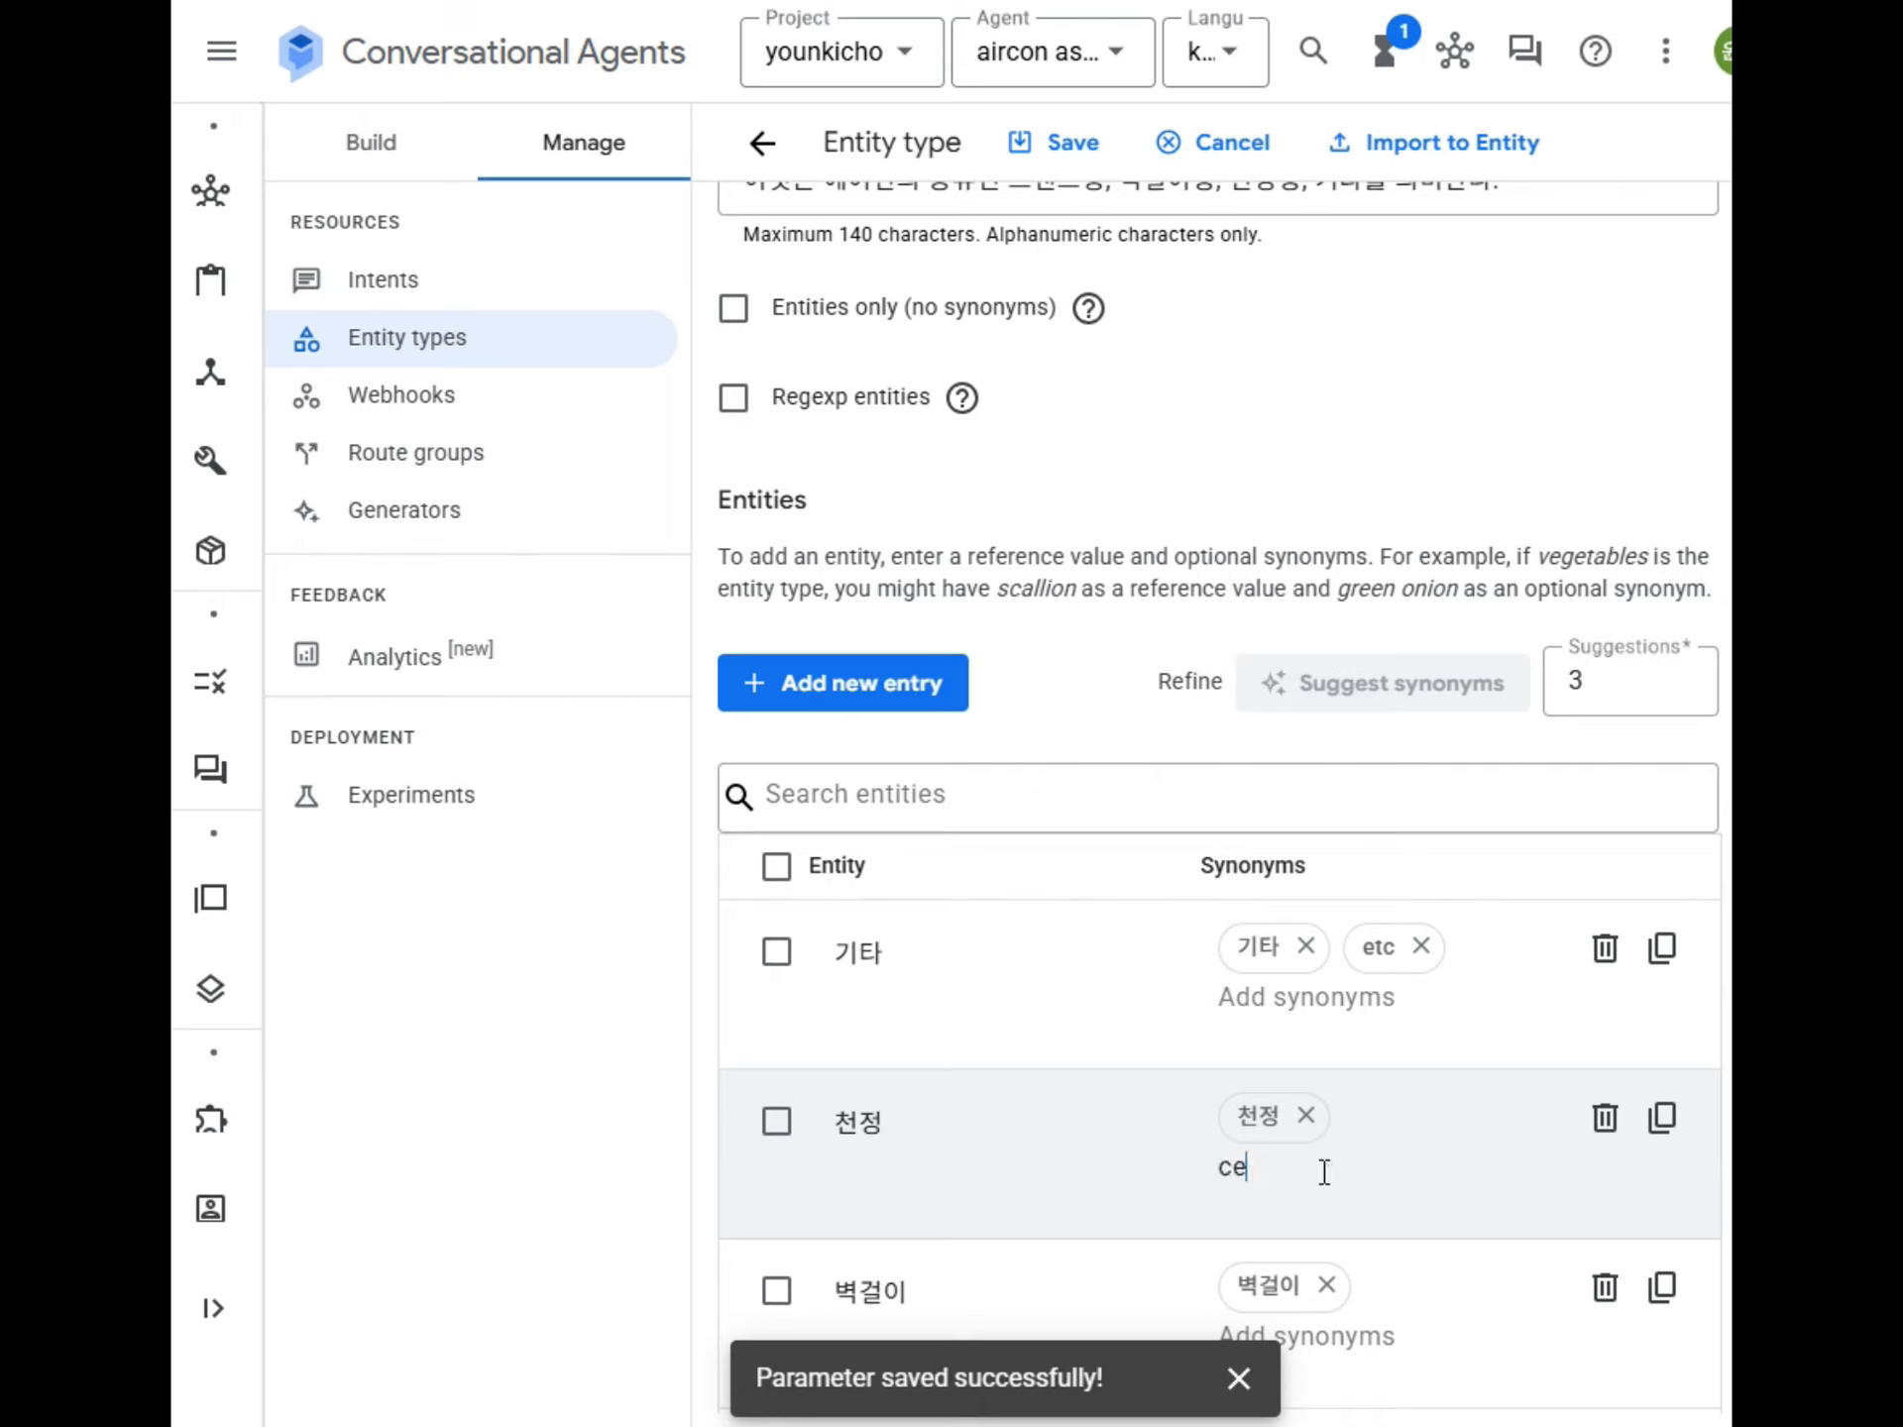
text(iling)
key(Return)
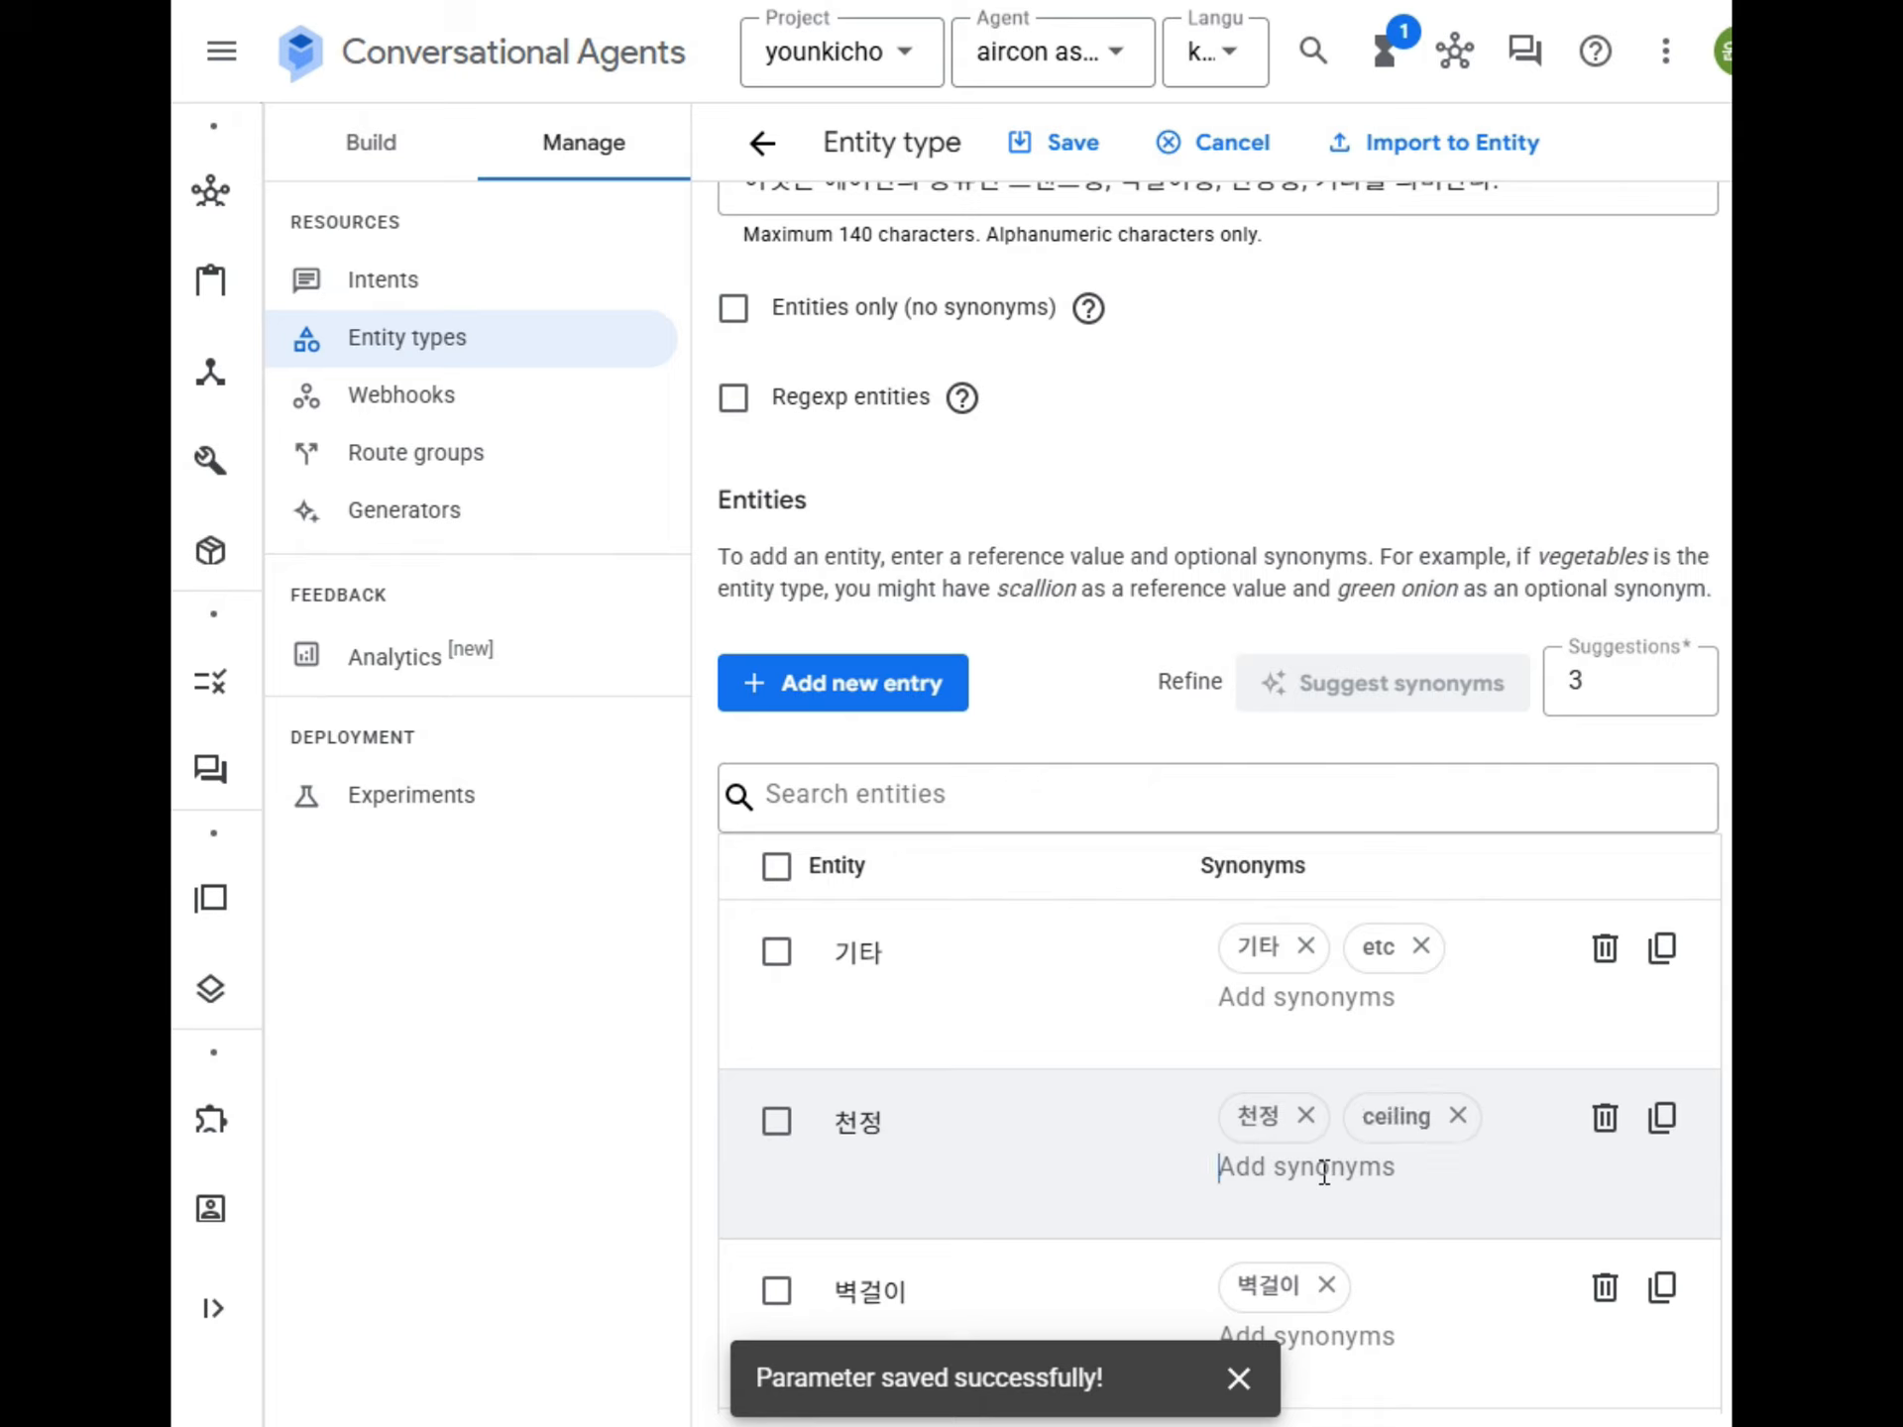
Add the synonym "wall mount" to the 벽걸이 entity.
click(1306, 1340)
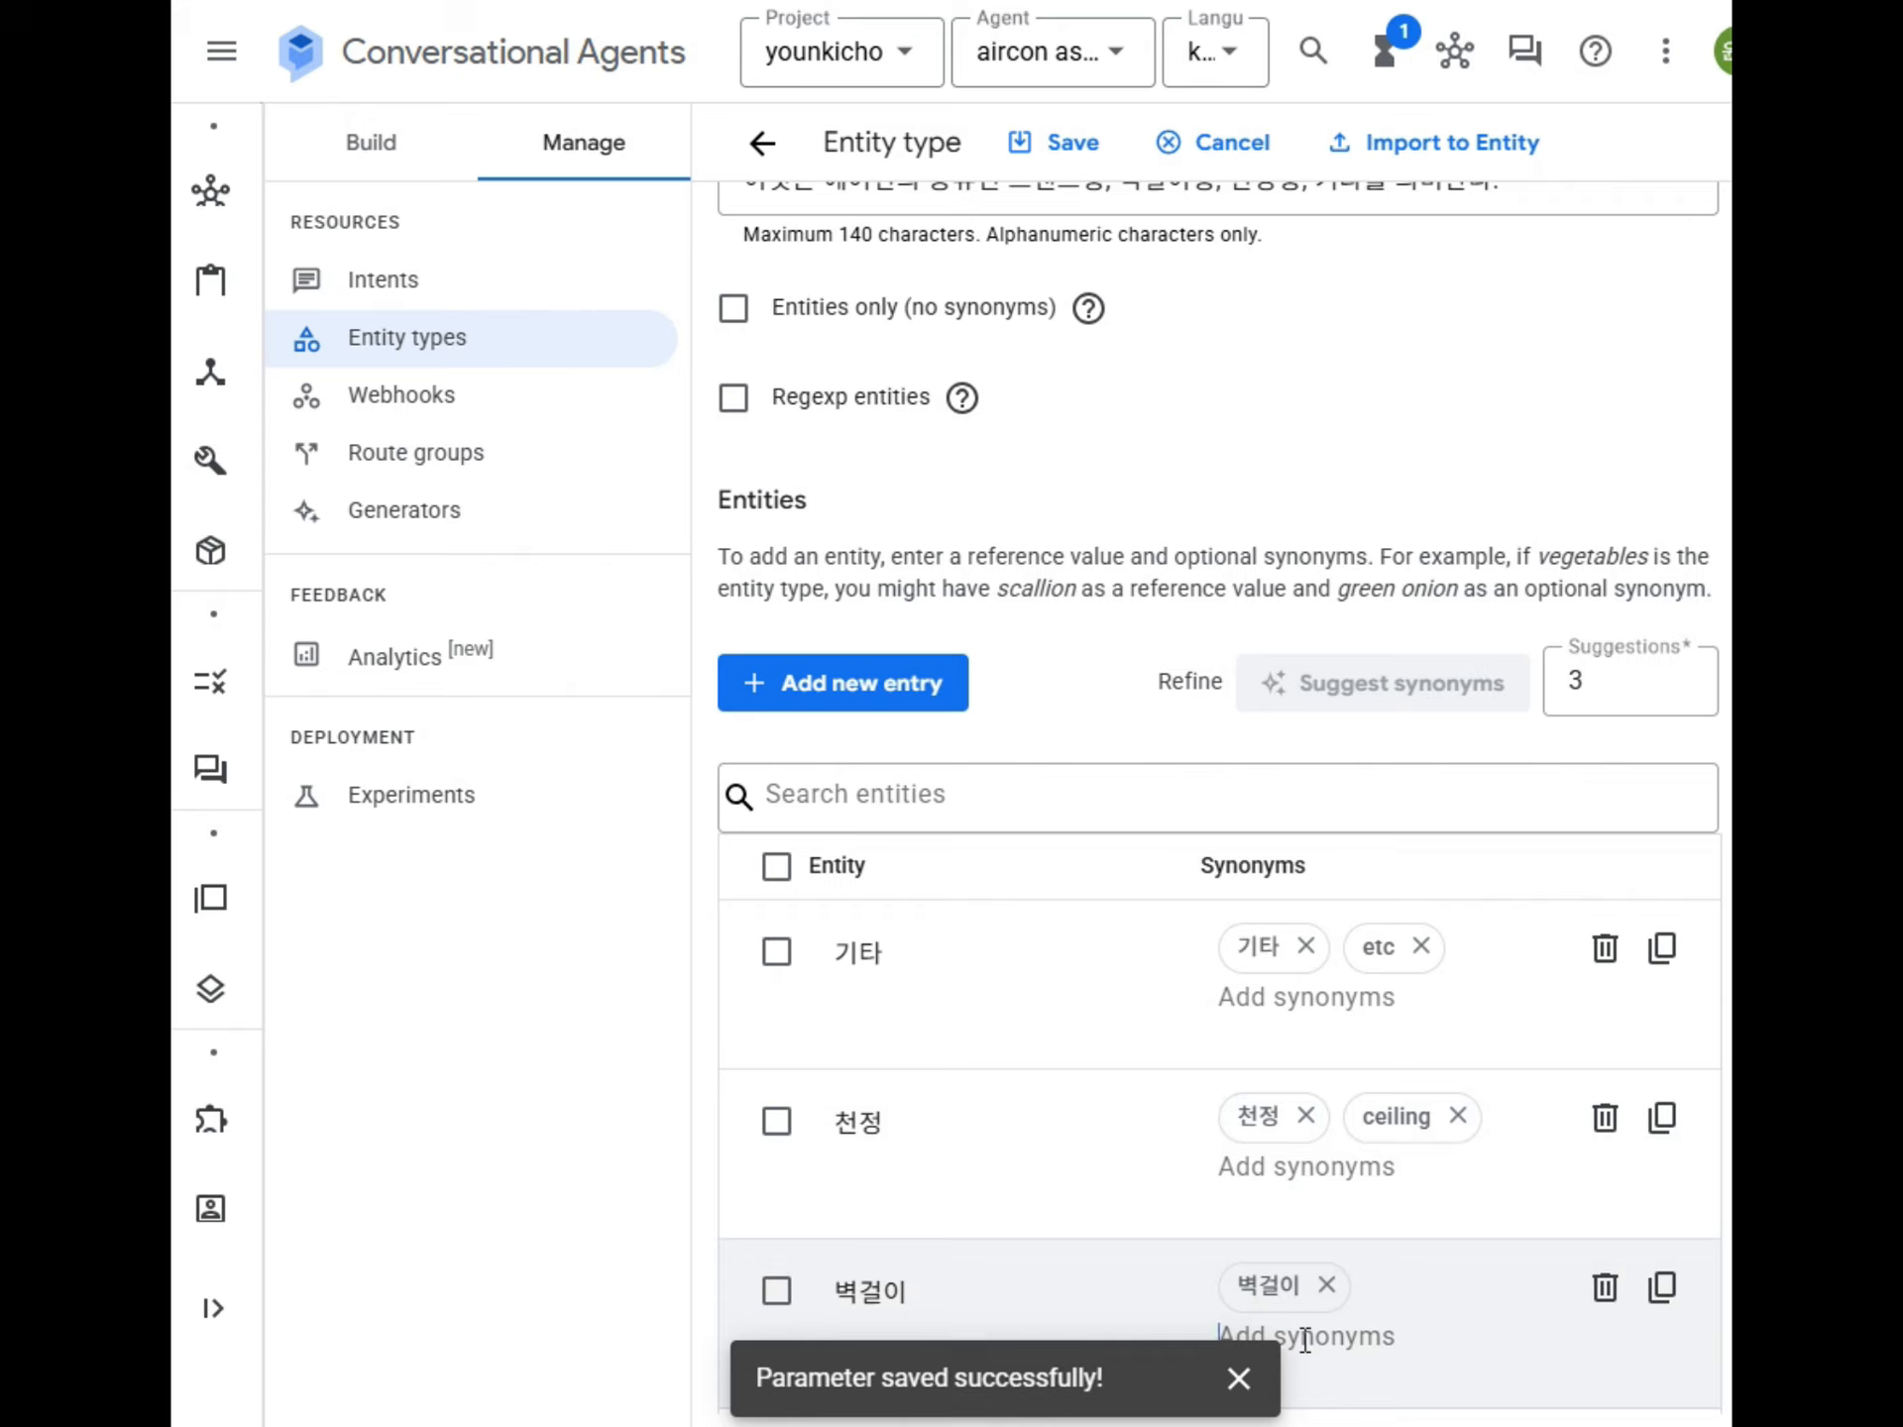
text(wall mount)
key(Return)
Add the synonym "stand" to the 스탠드 entity and save the aircon_type entity type.
scroll(1306, 1339, down, 5)
click(1326, 1039)
text(stand)
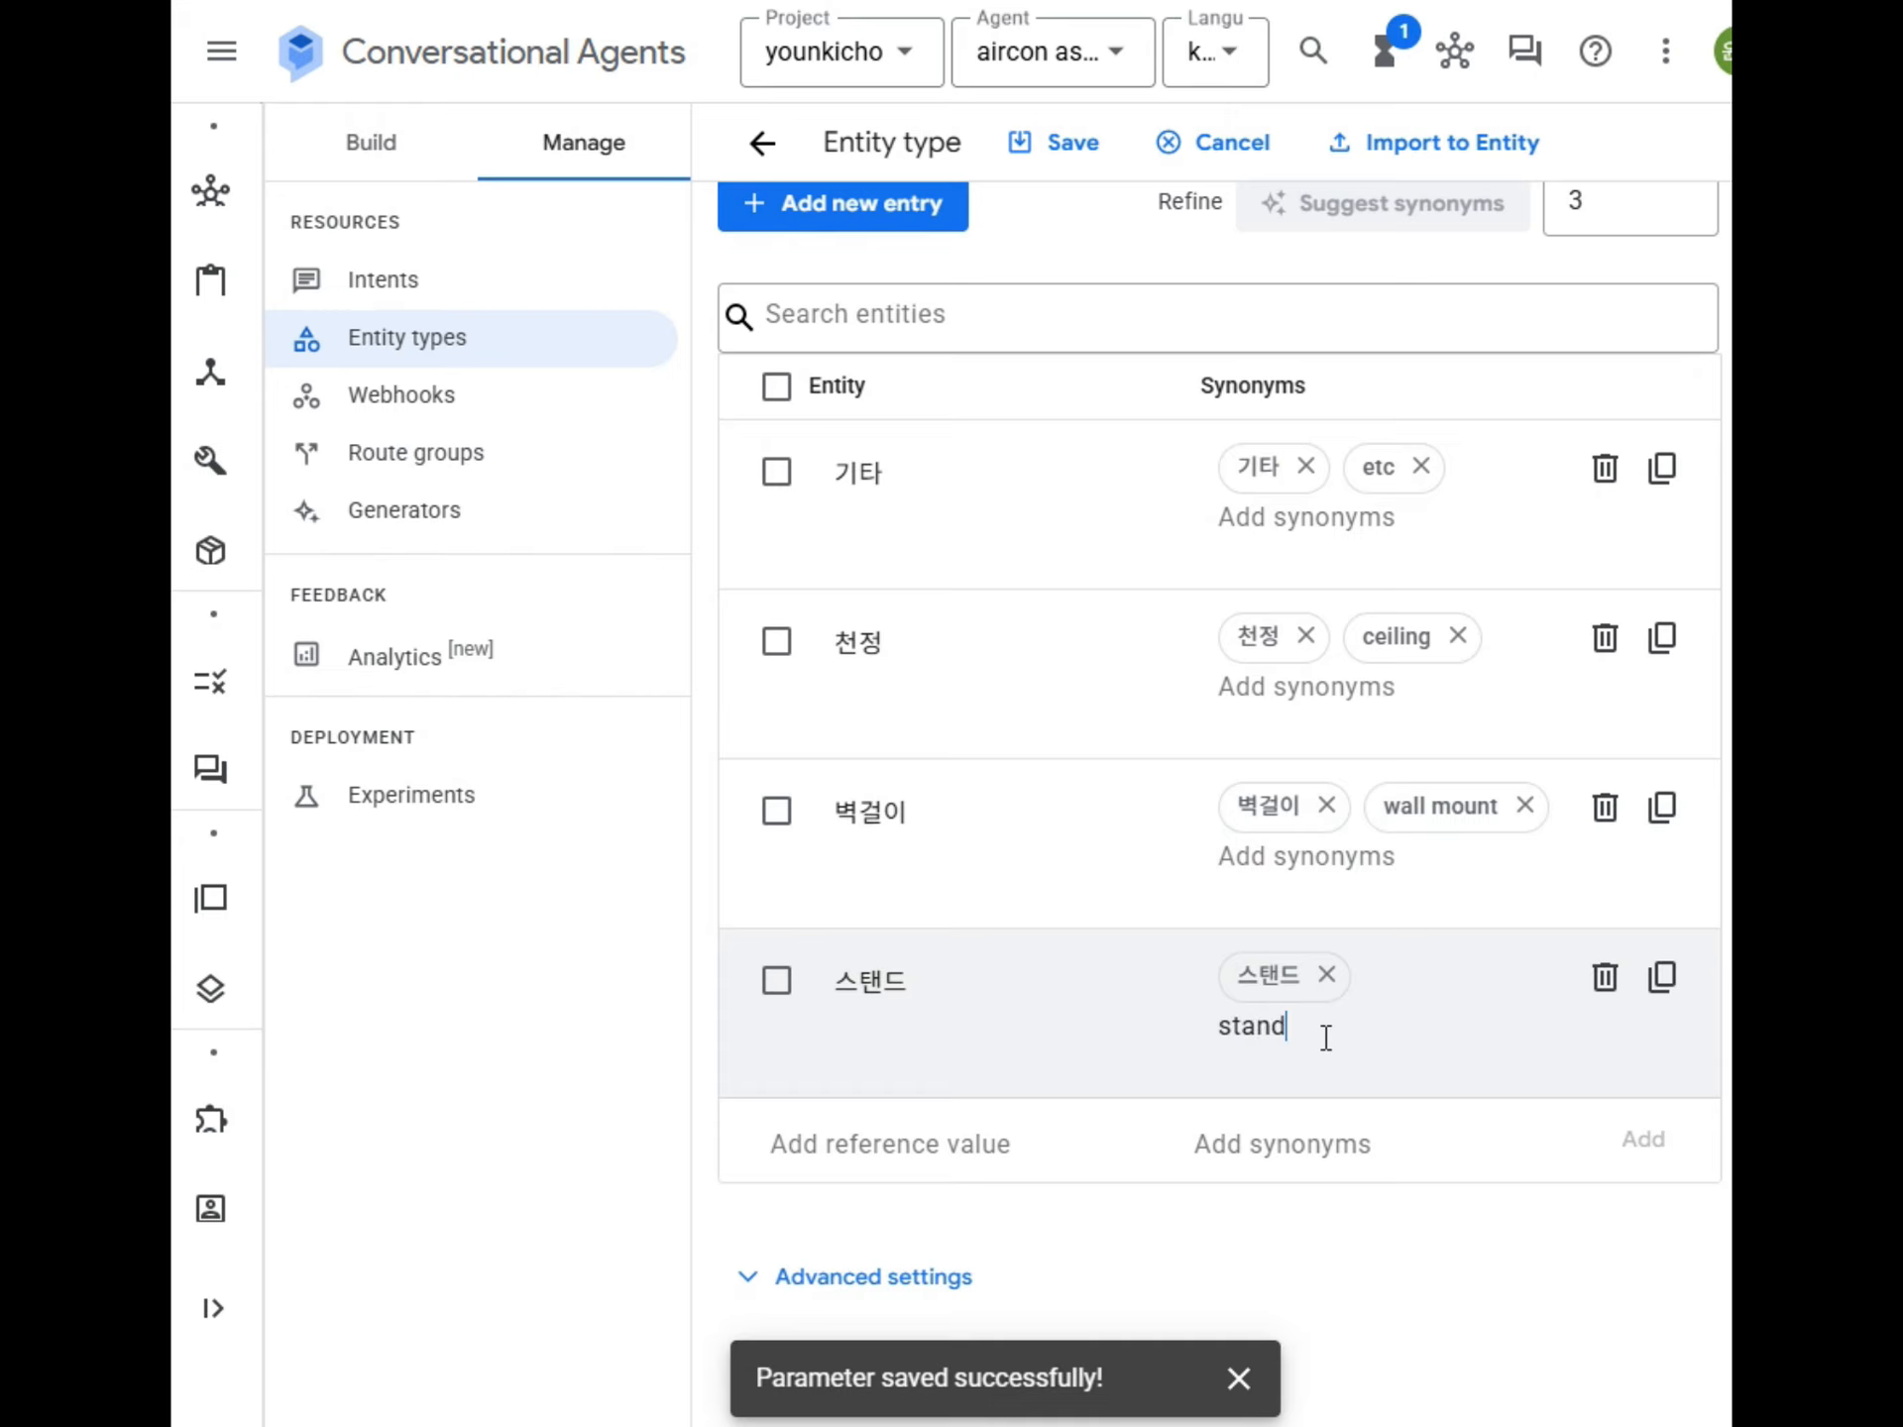
key(Return)
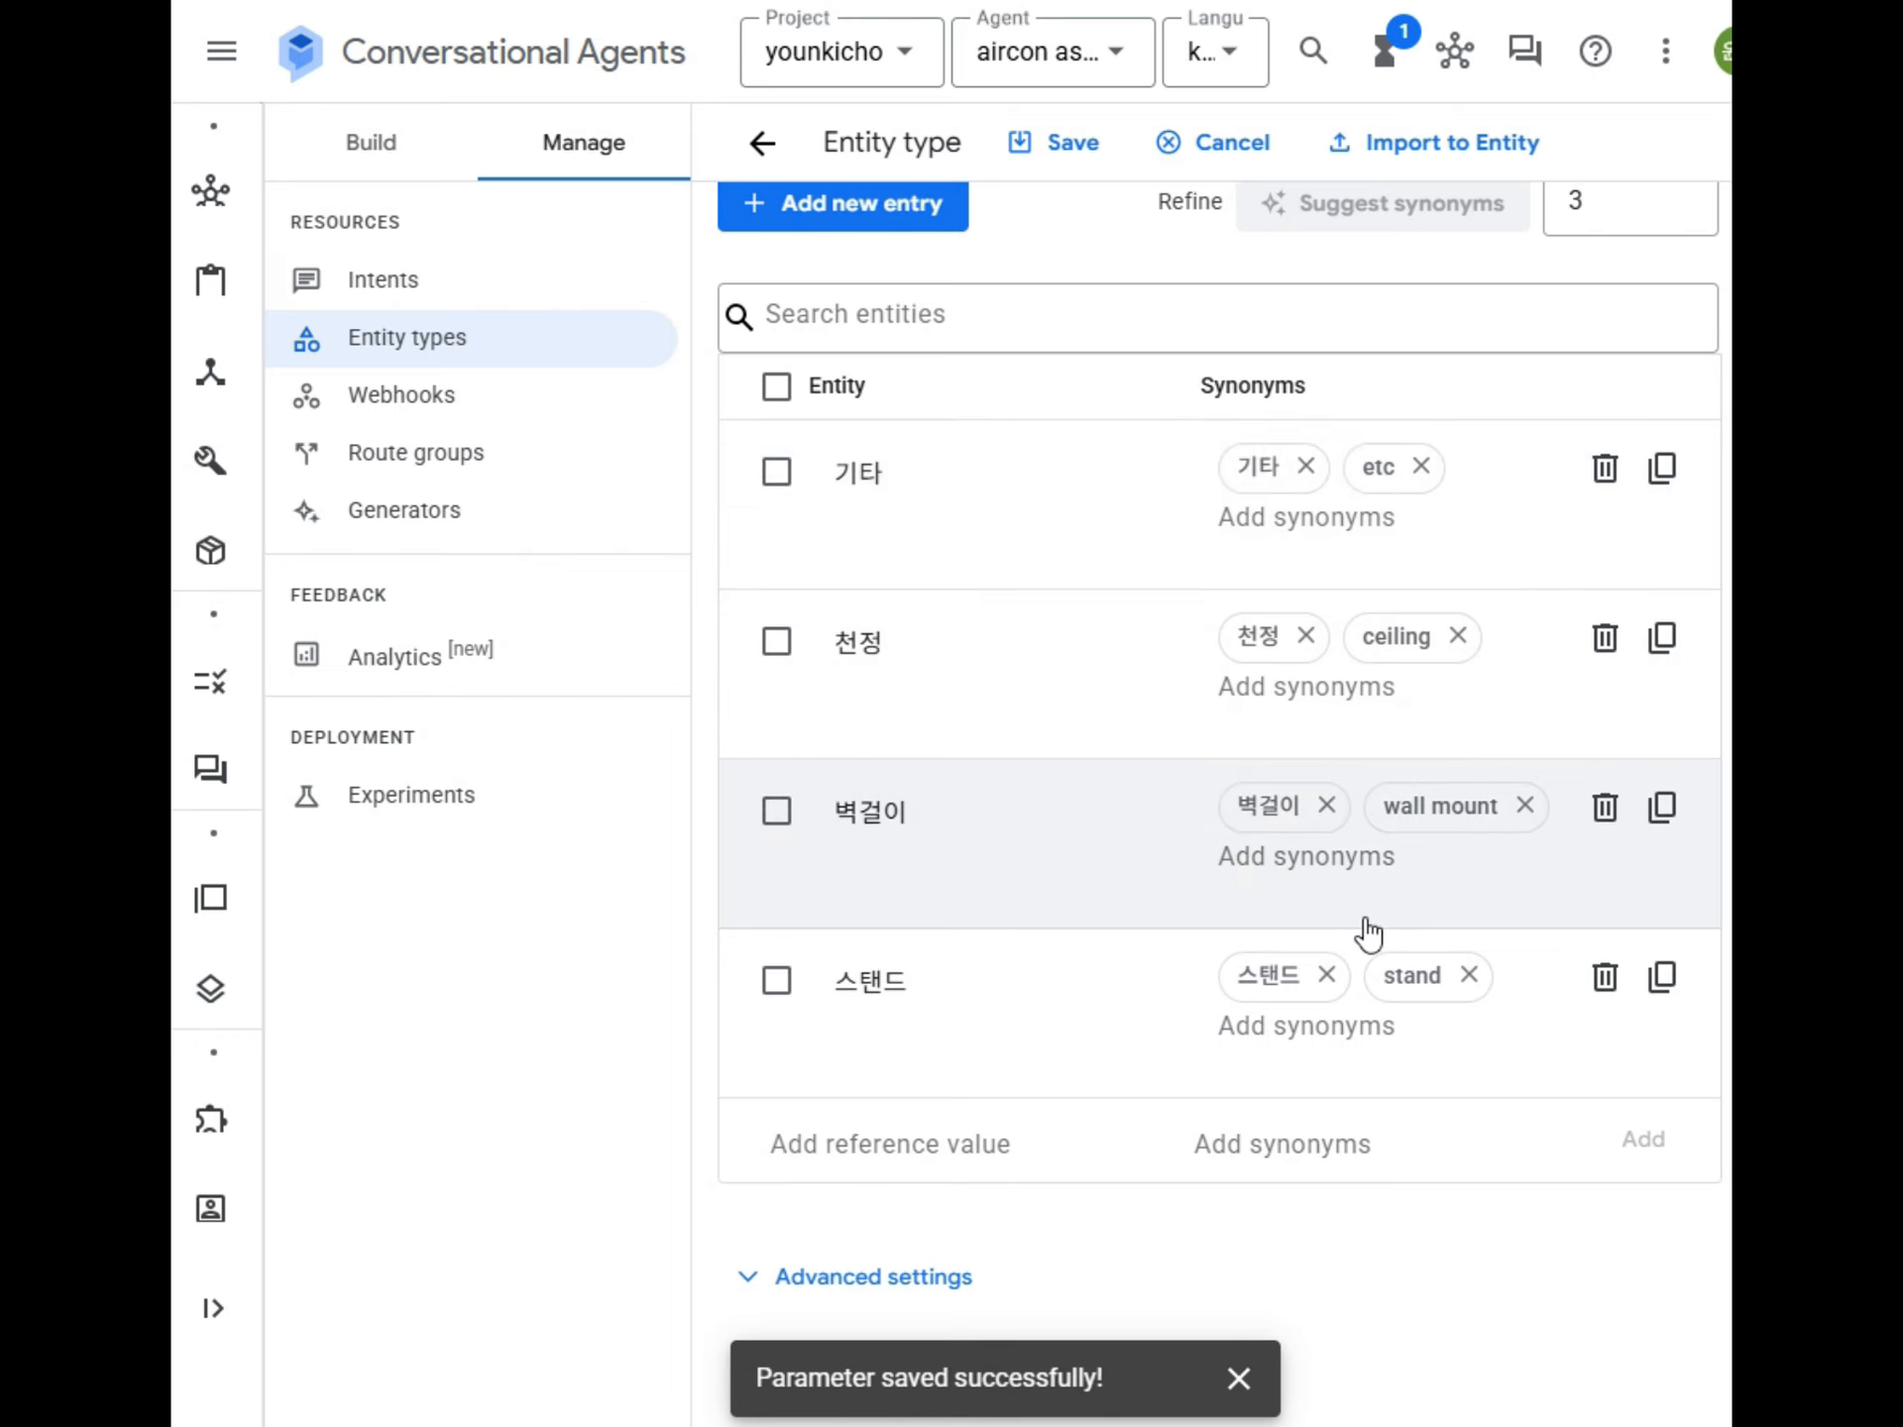
scroll(1210, 942, up, 5)
click(1053, 161)
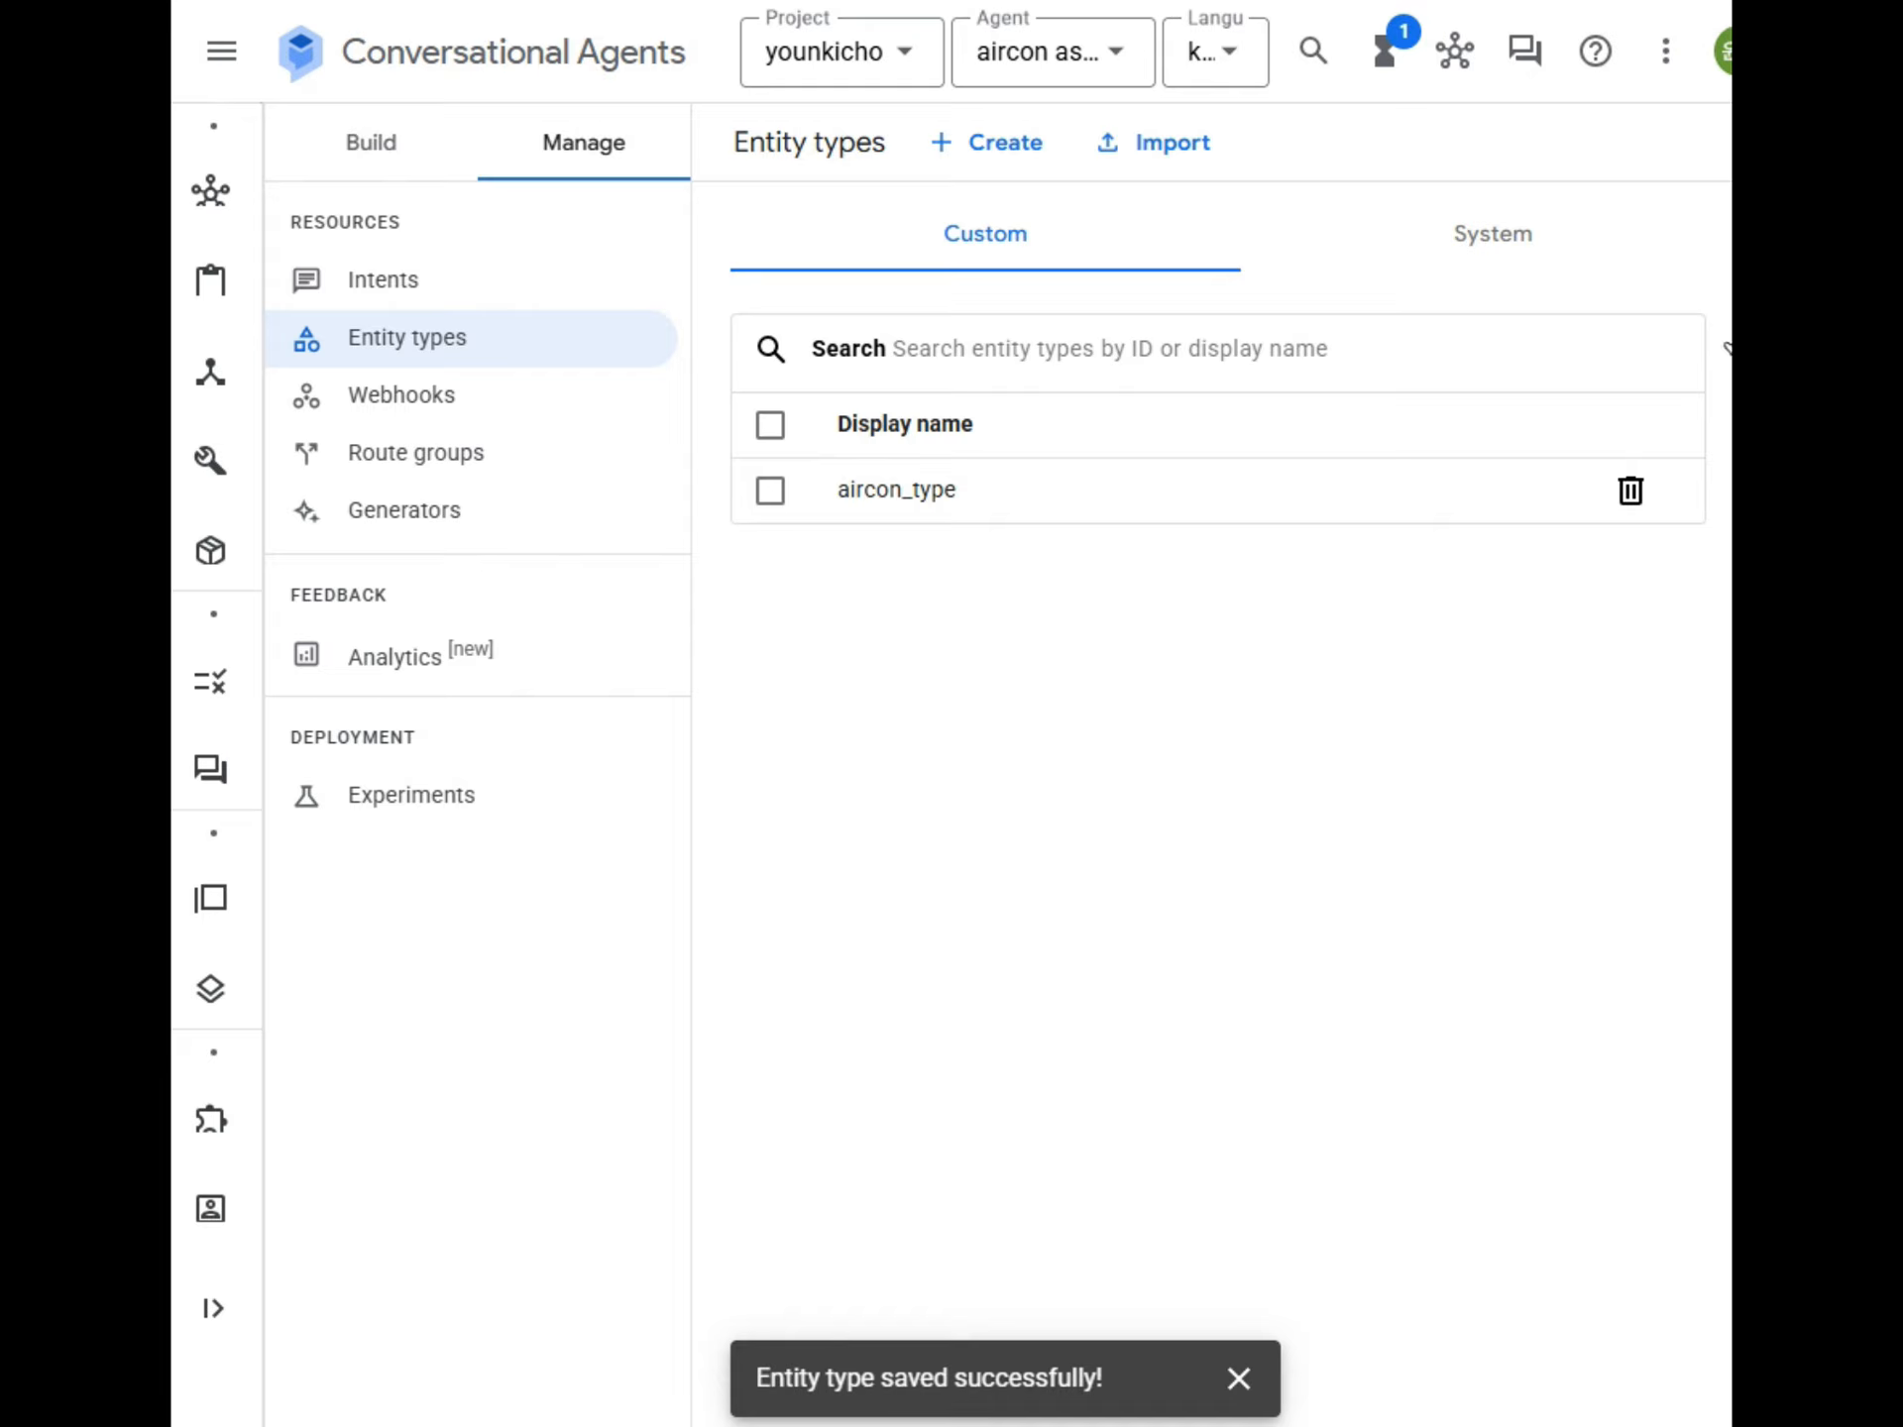
click(349, 157)
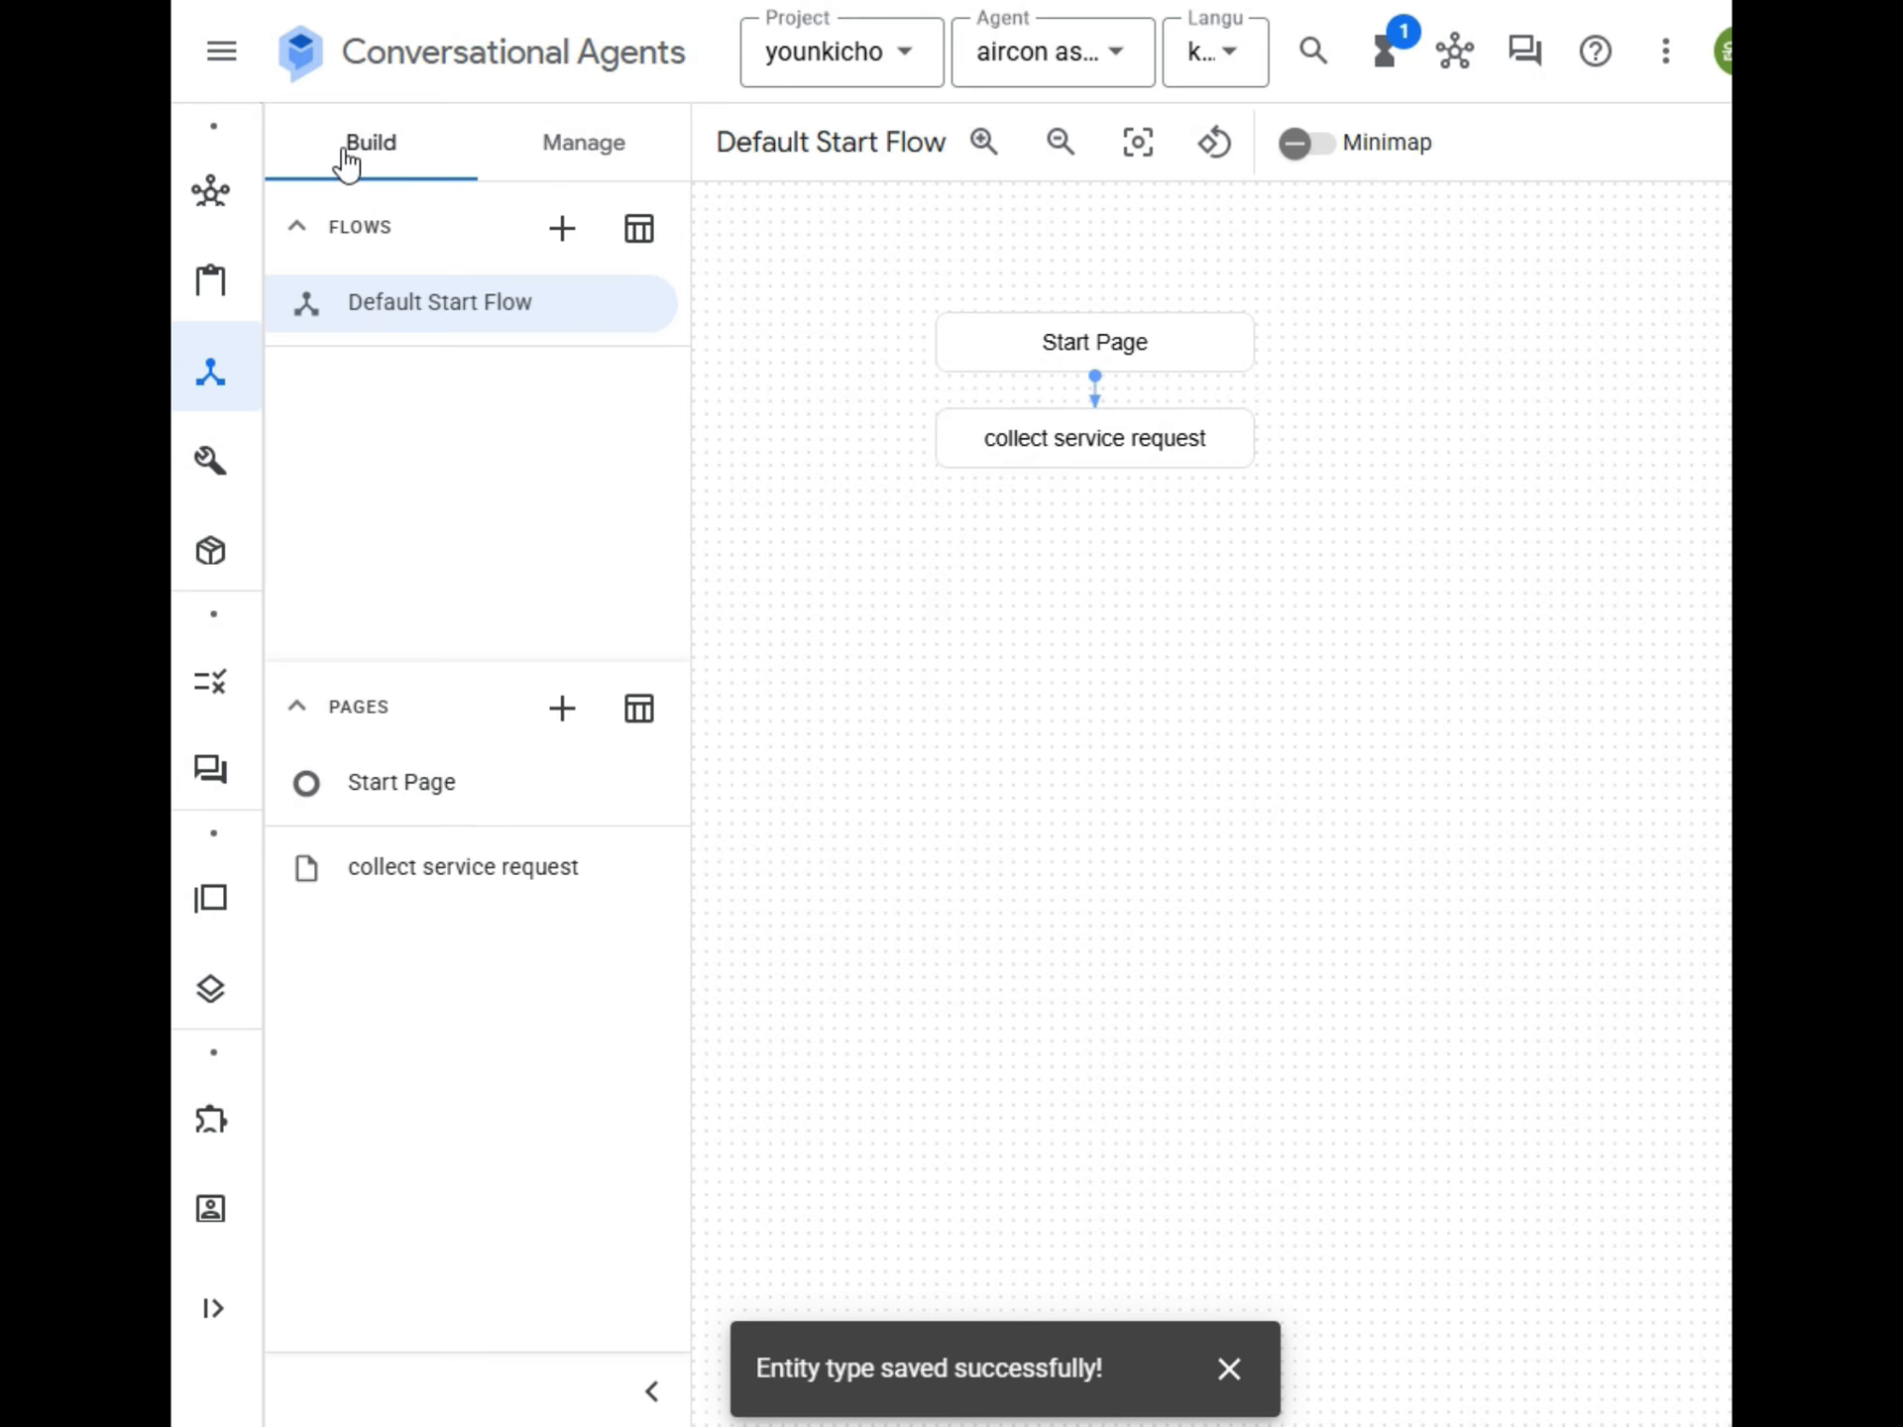
click(463, 876)
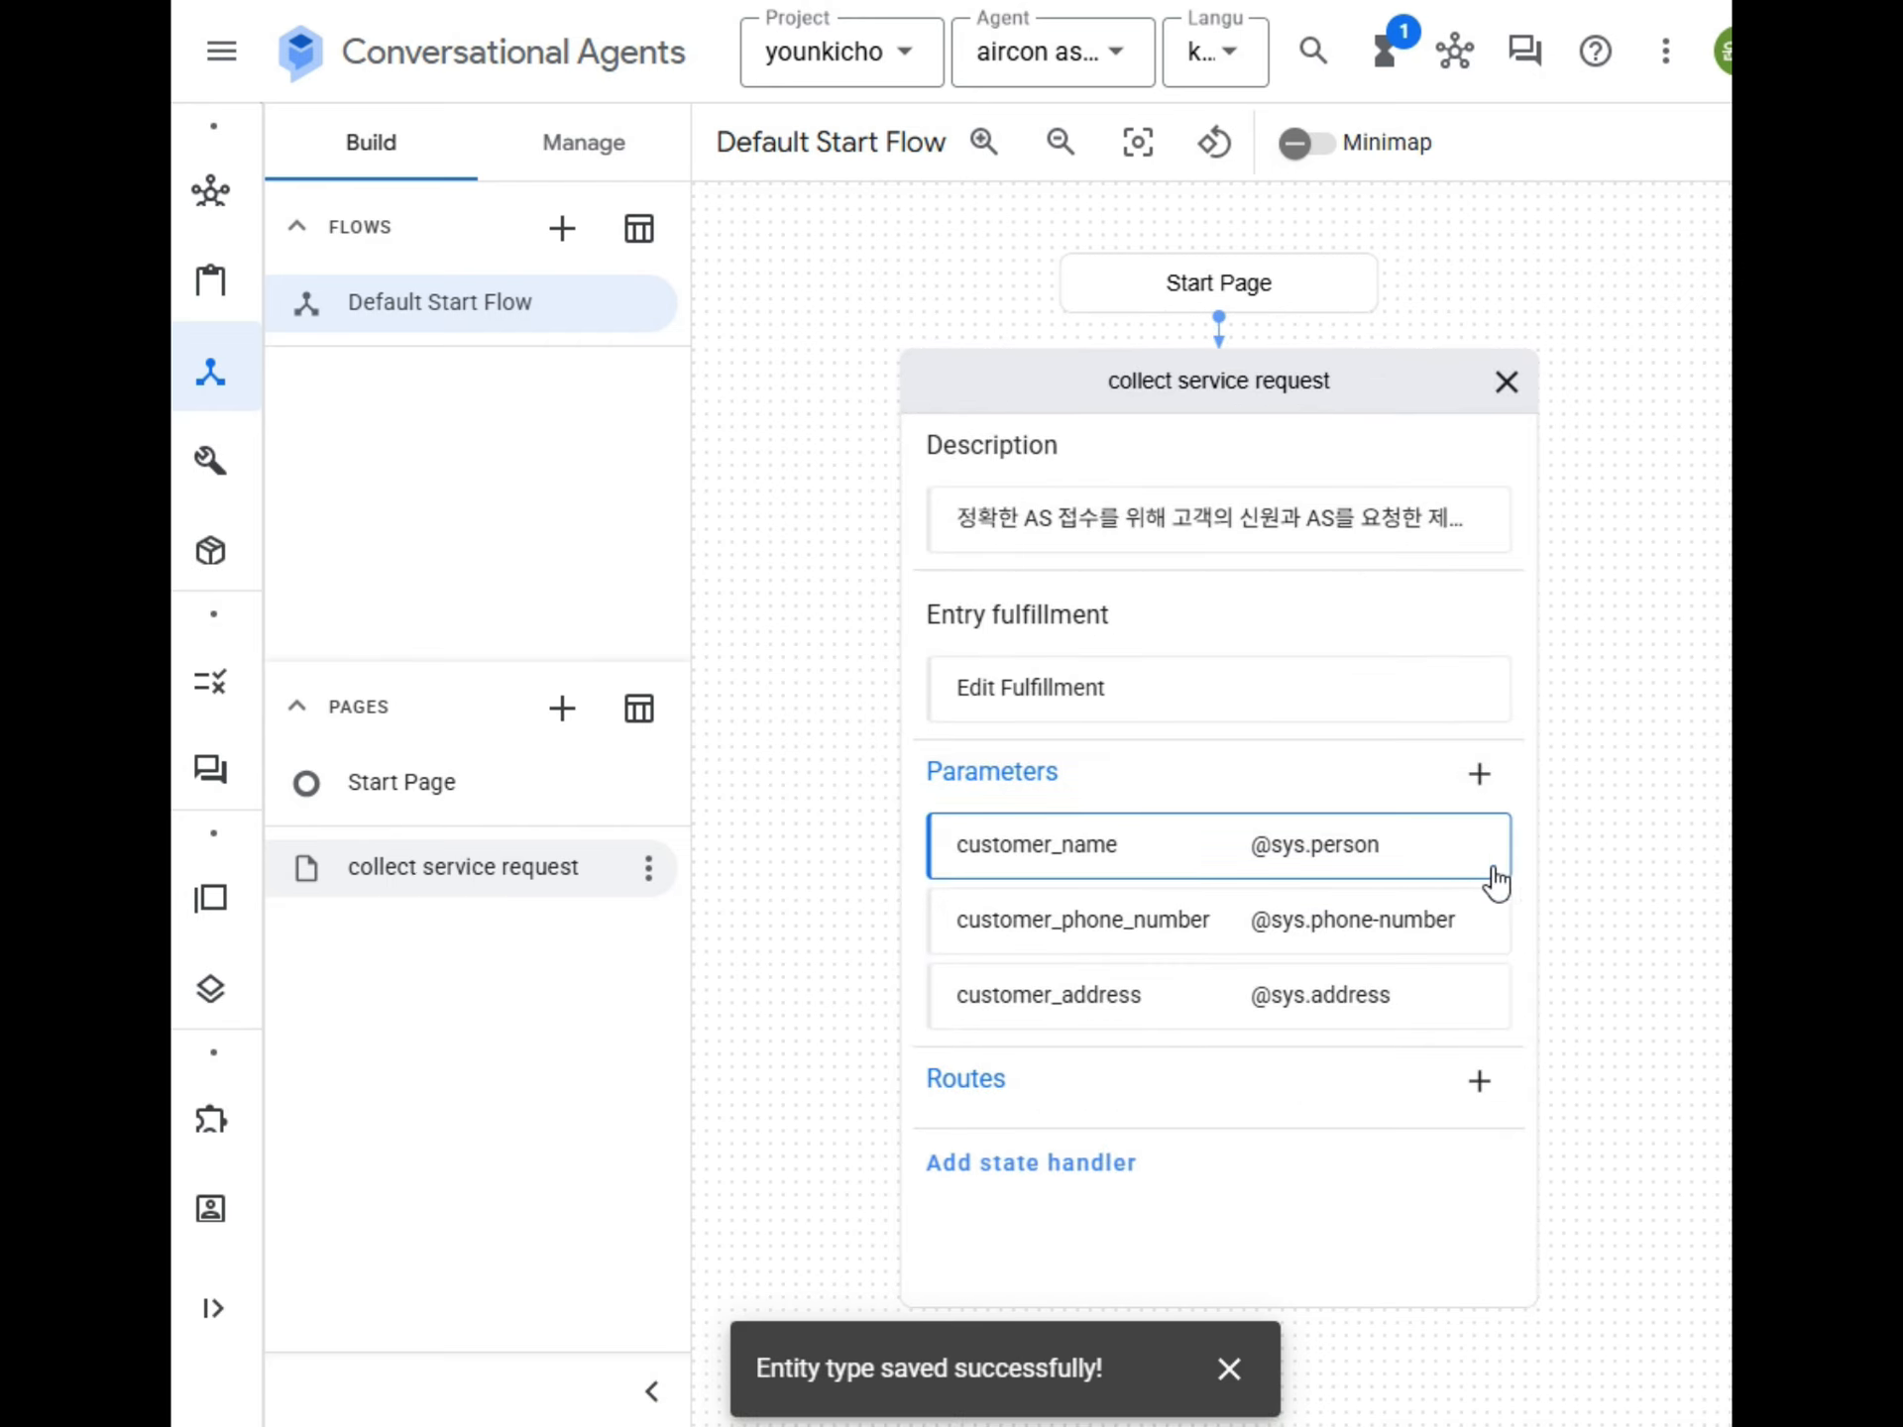
click(1478, 774)
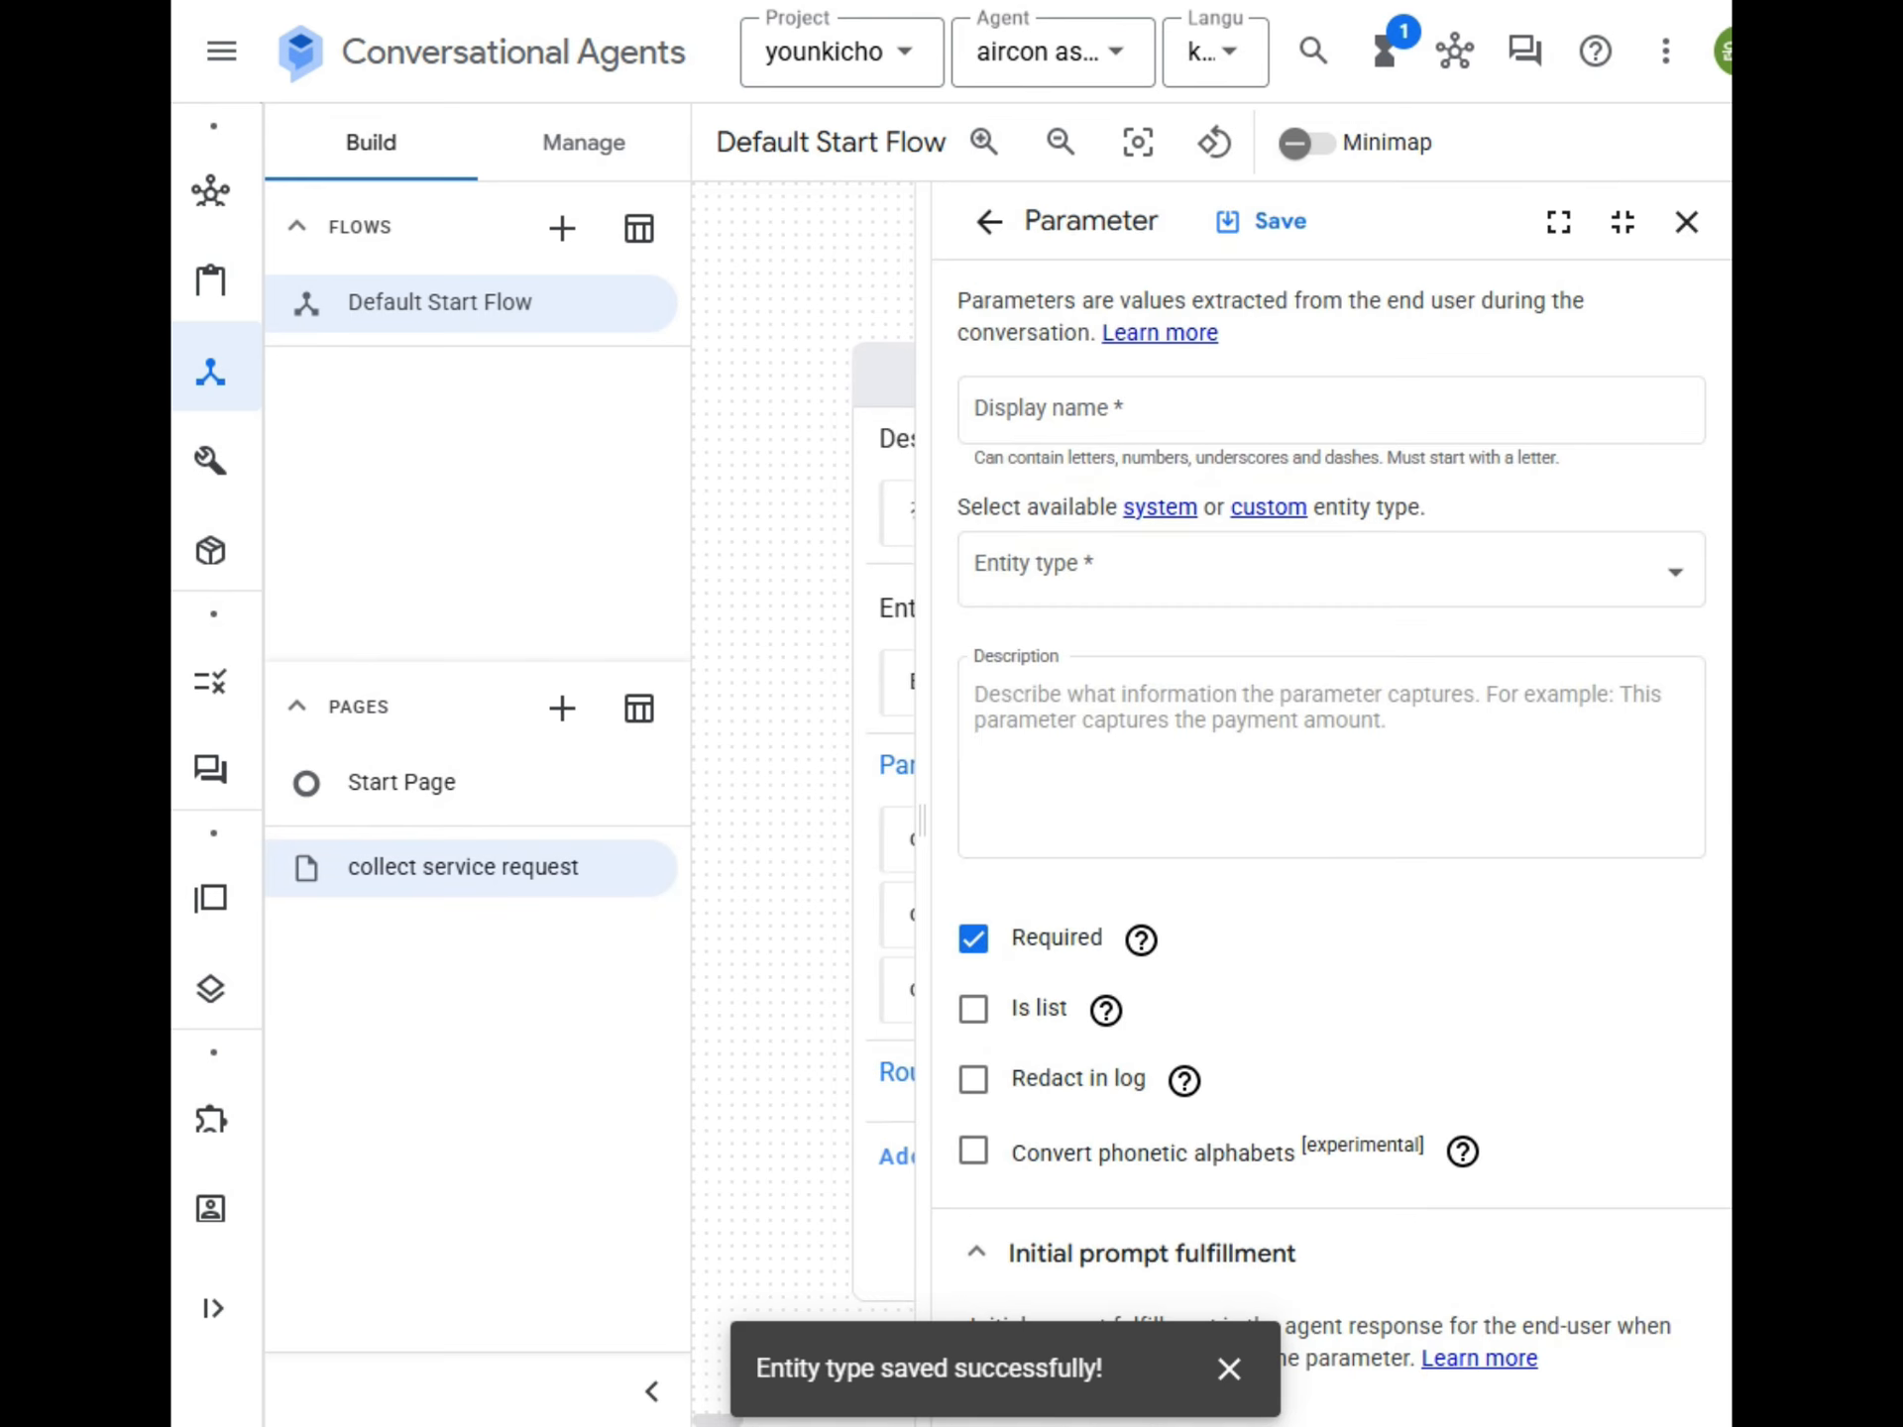
click(1252, 434)
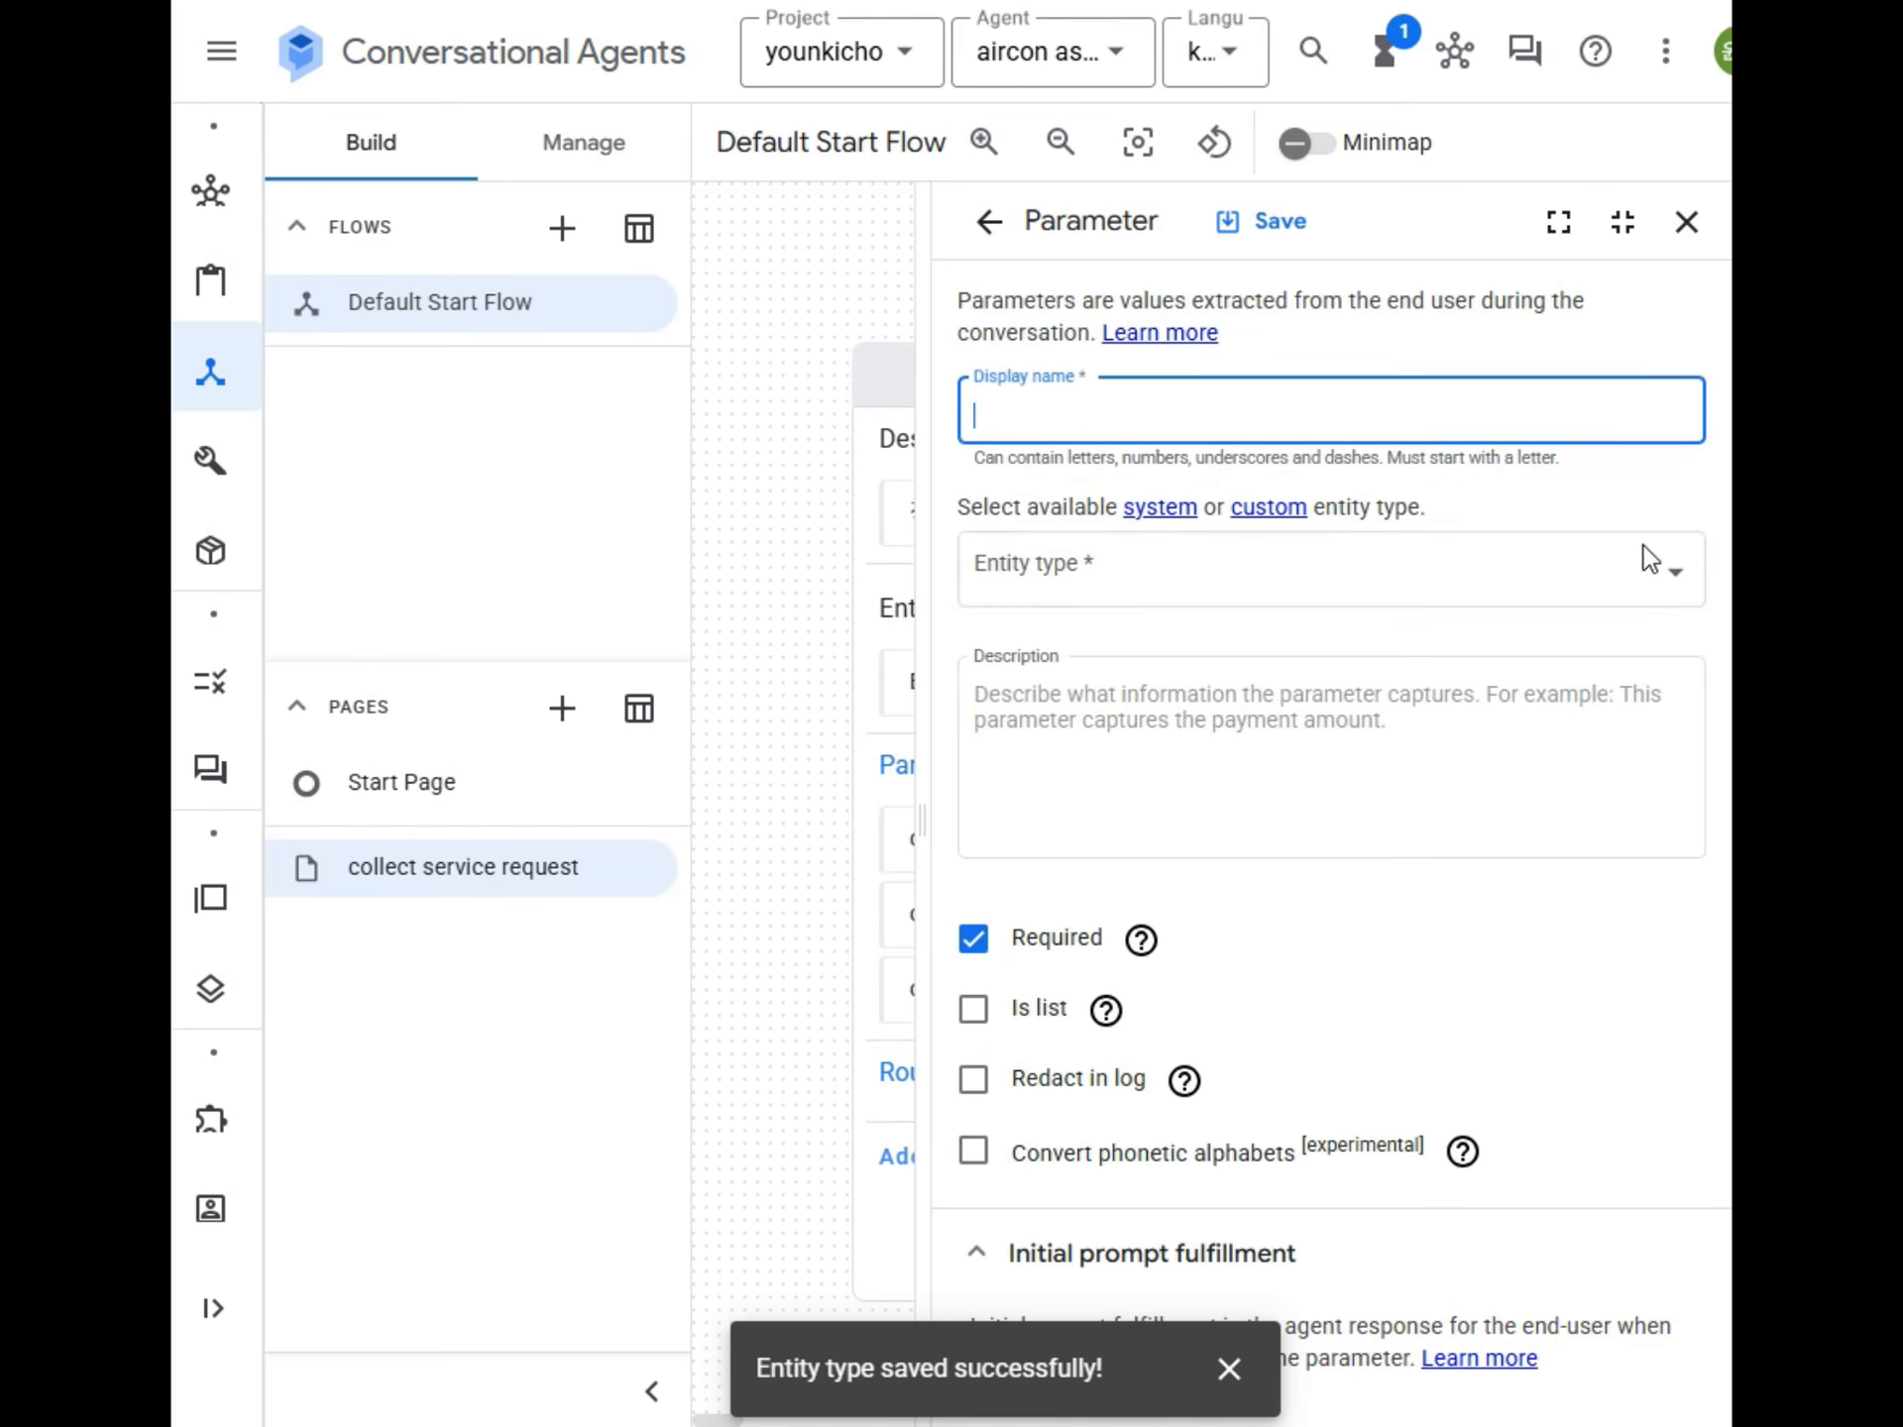
text(aircon_type)
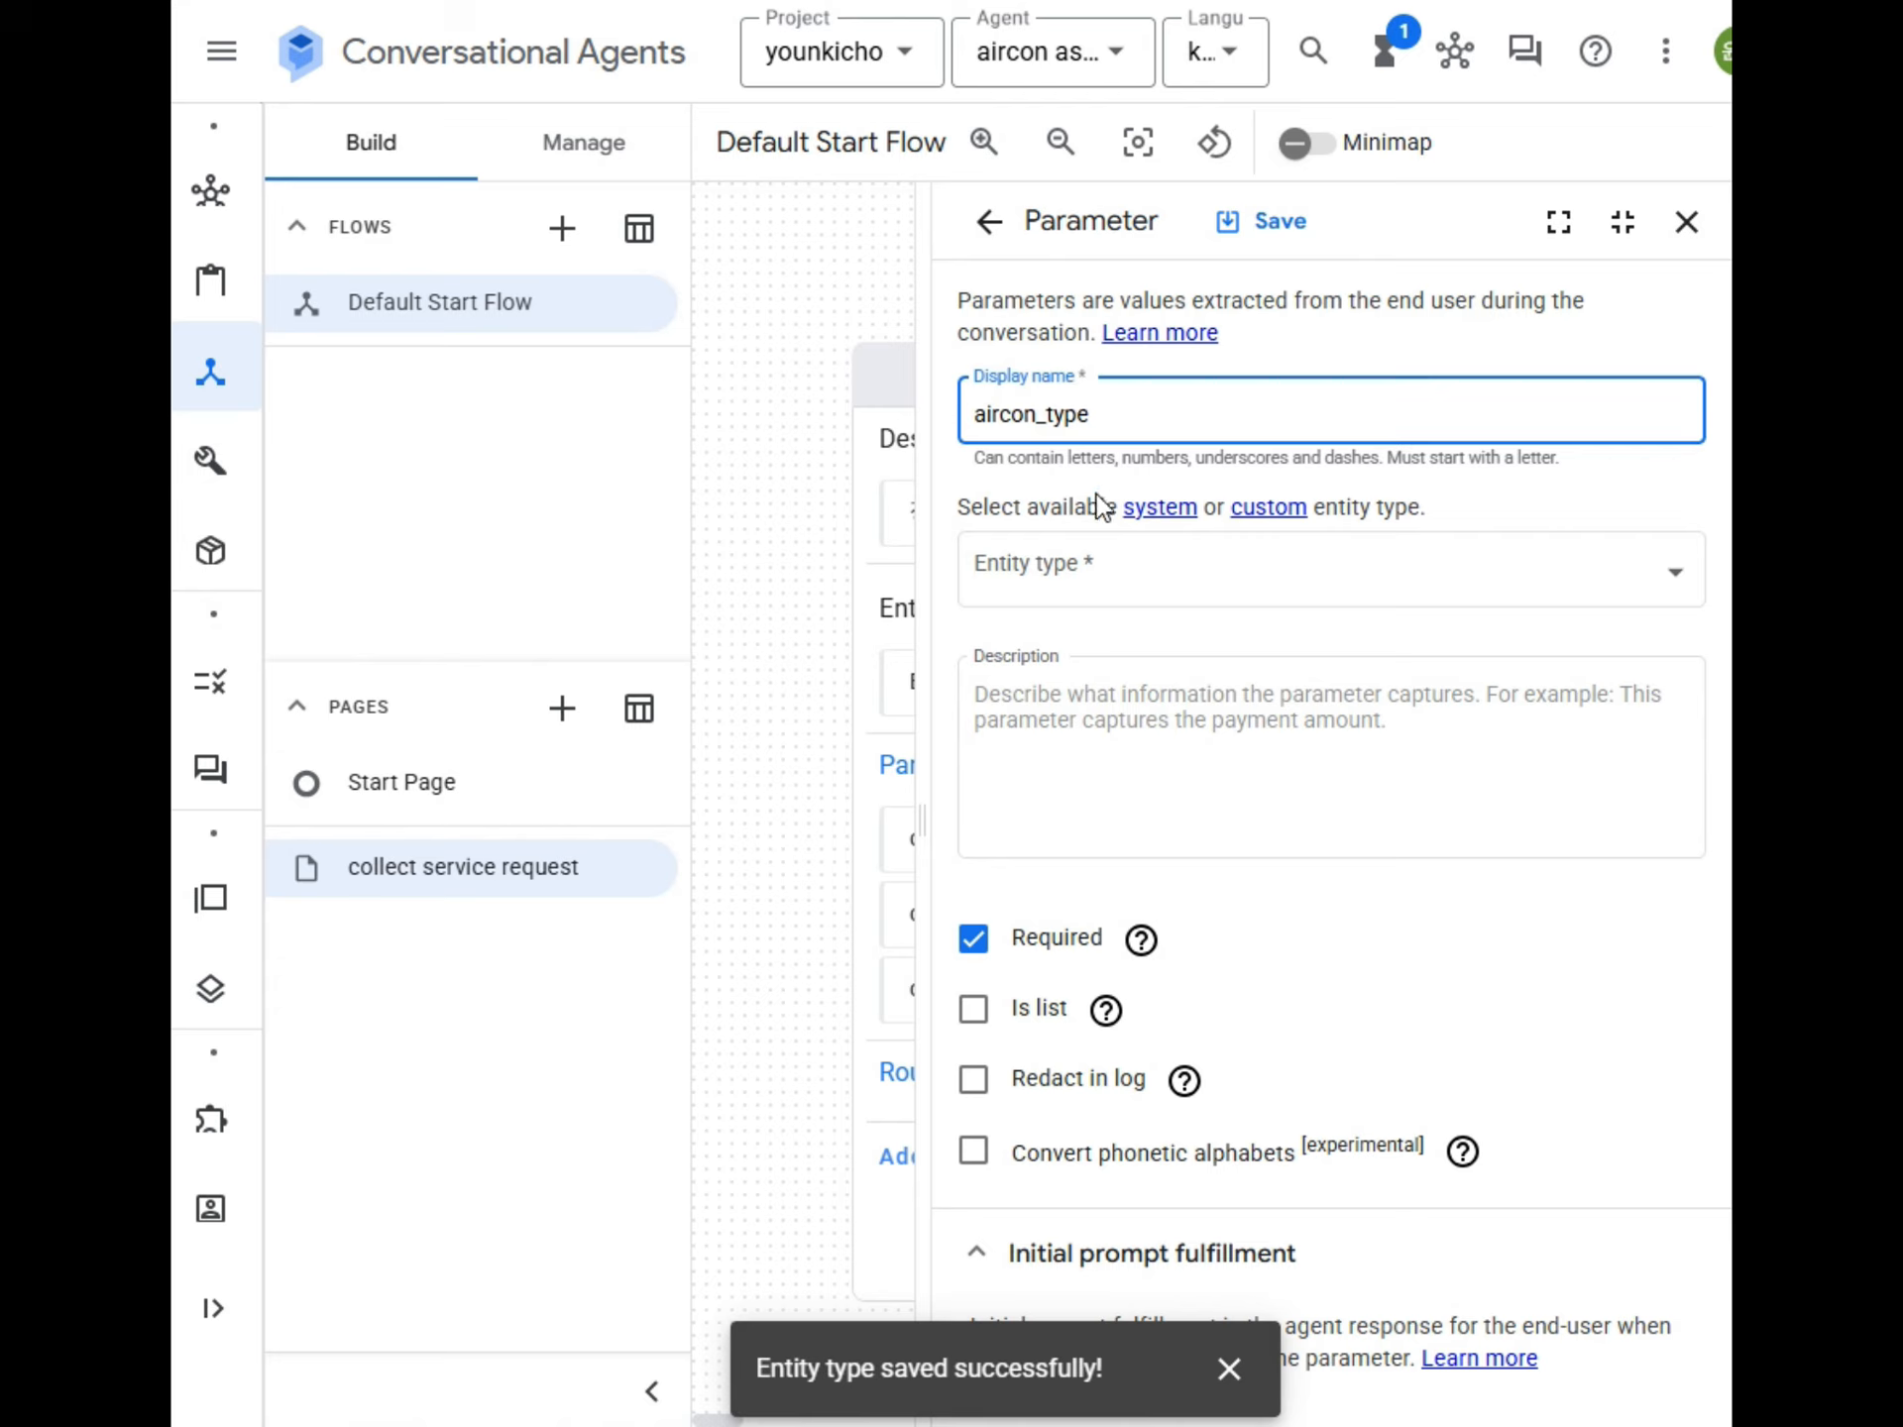
click(1074, 587)
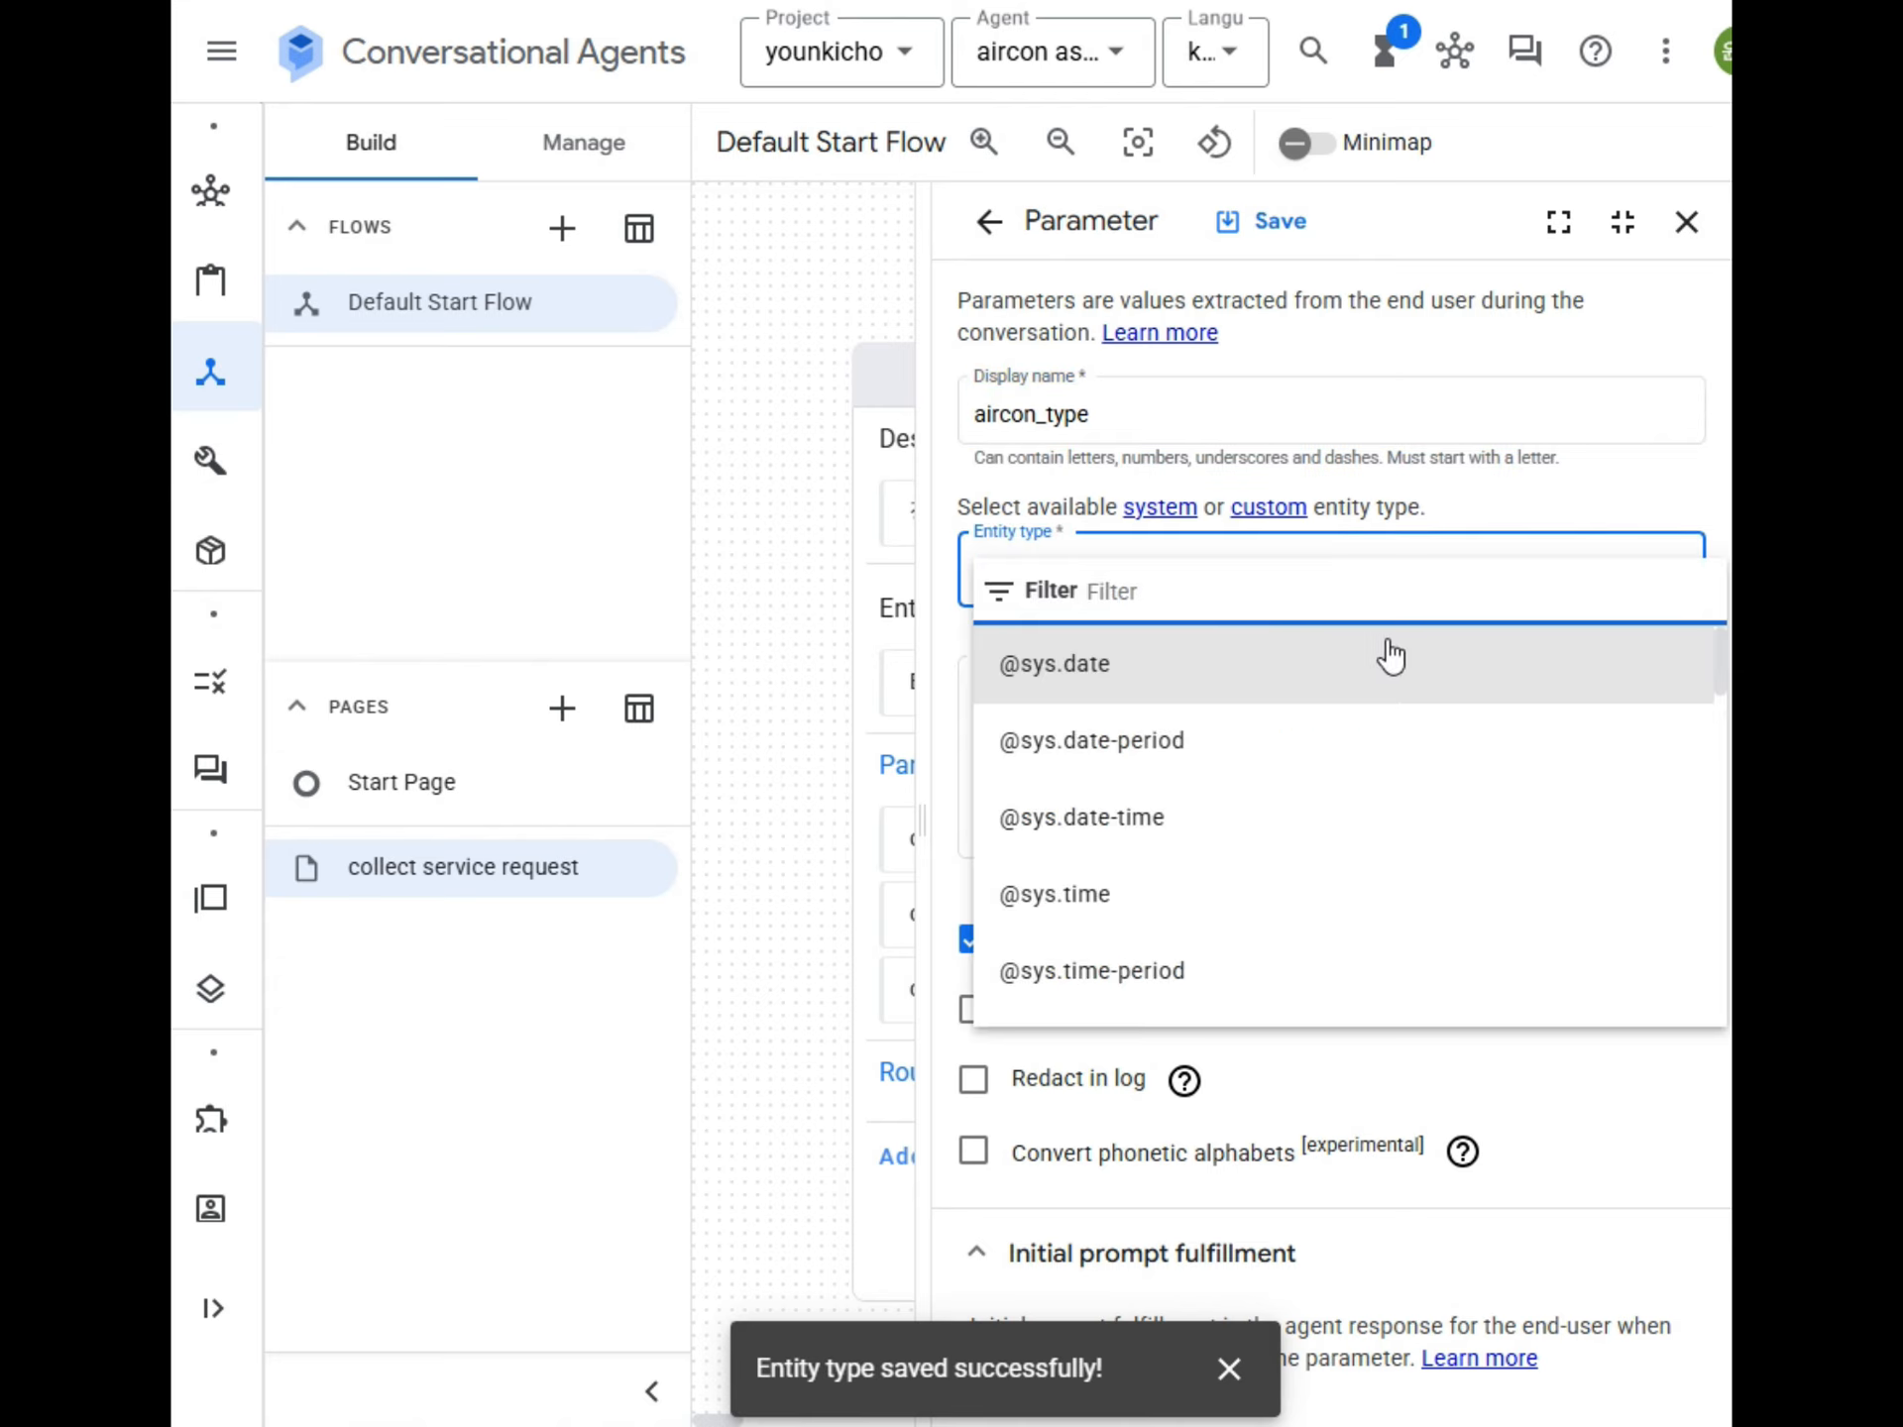
text(aircon_type)
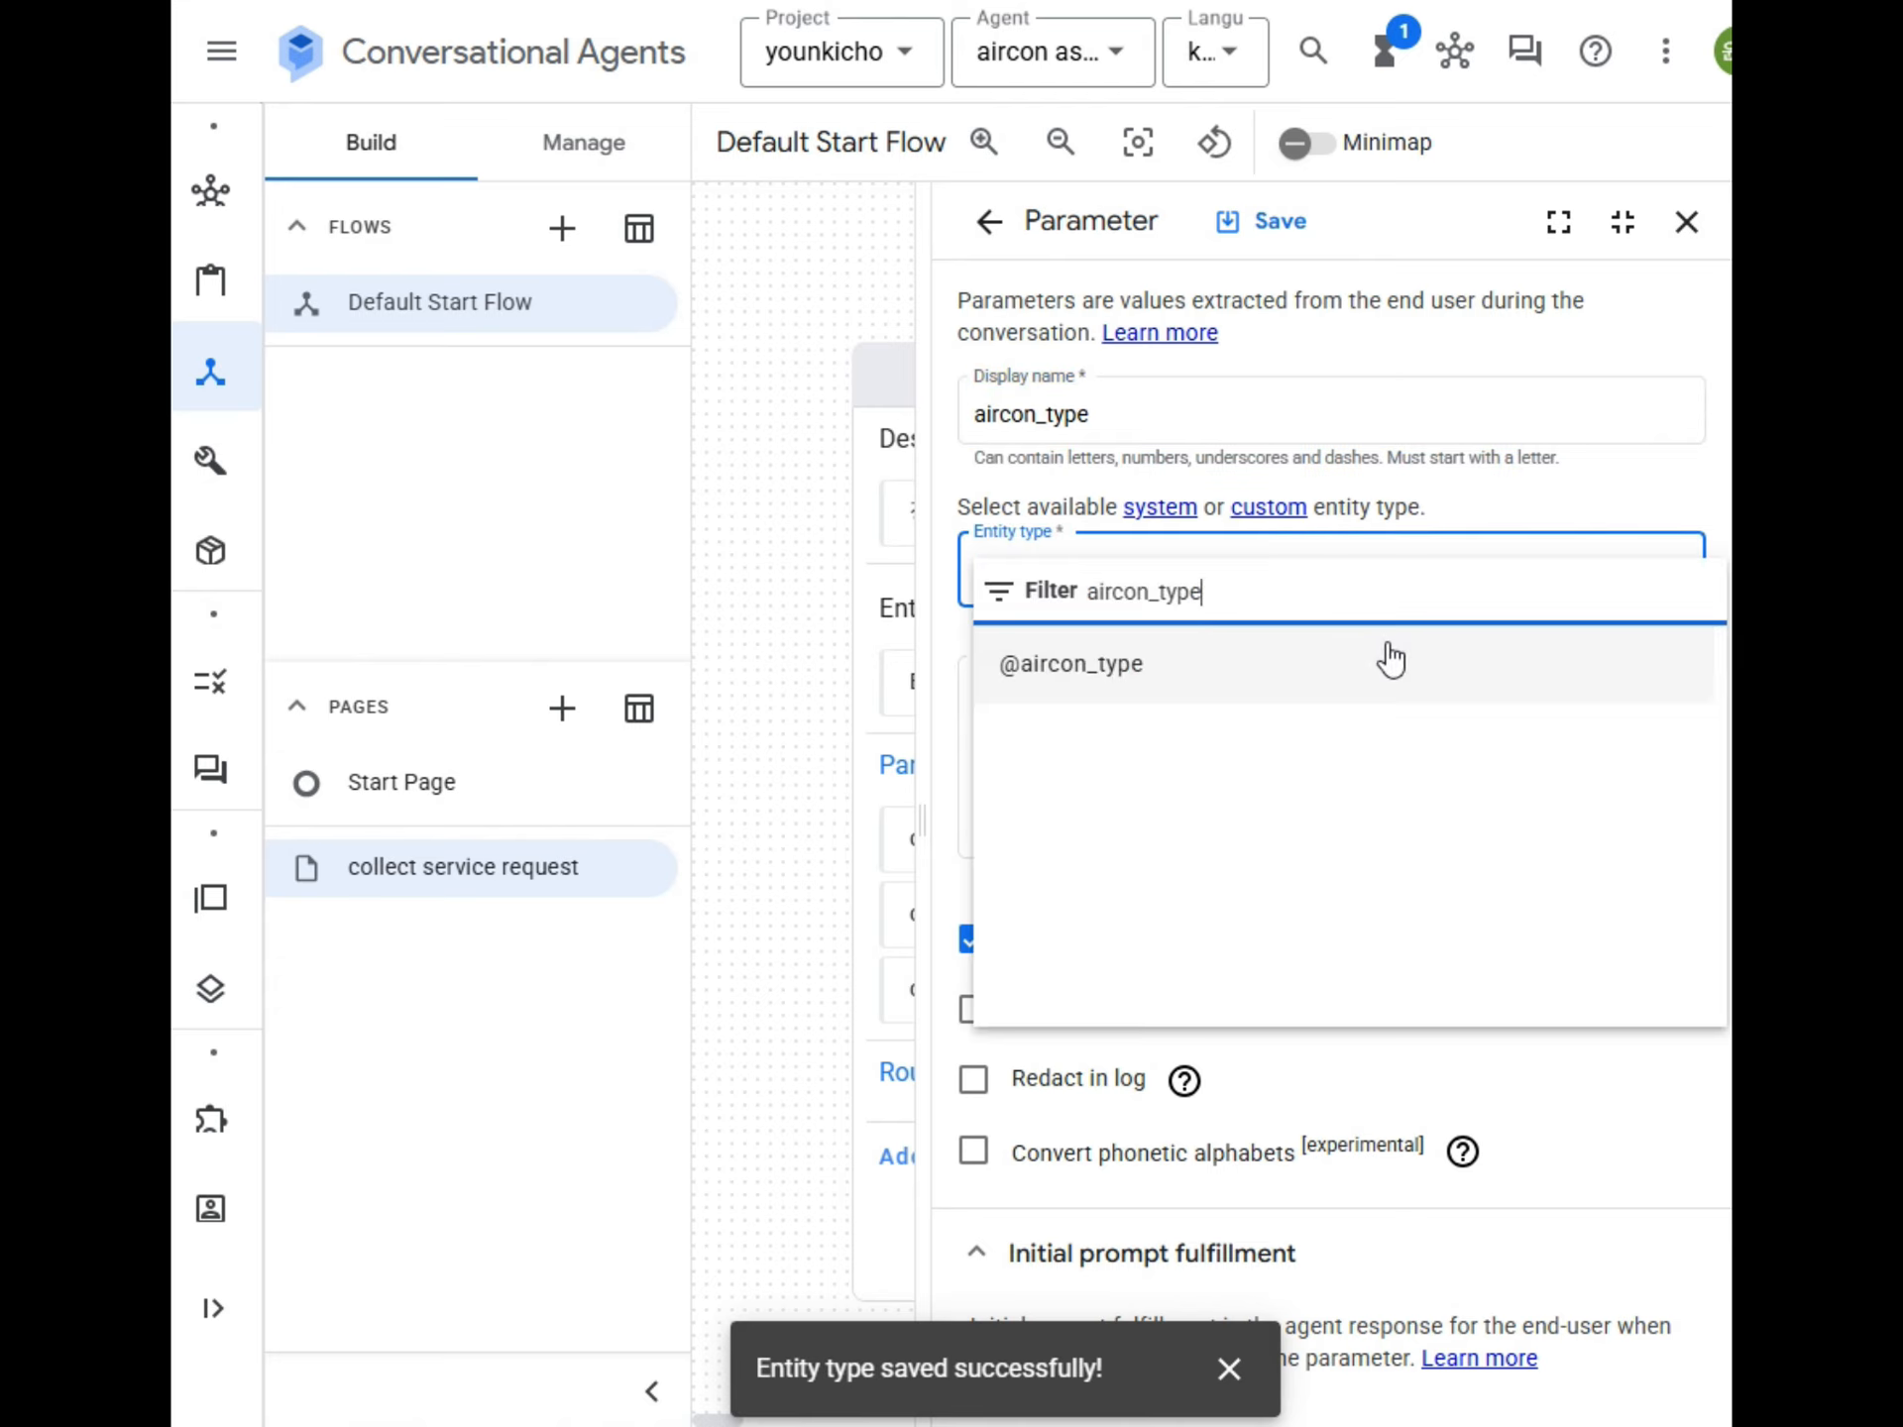
click(1088, 681)
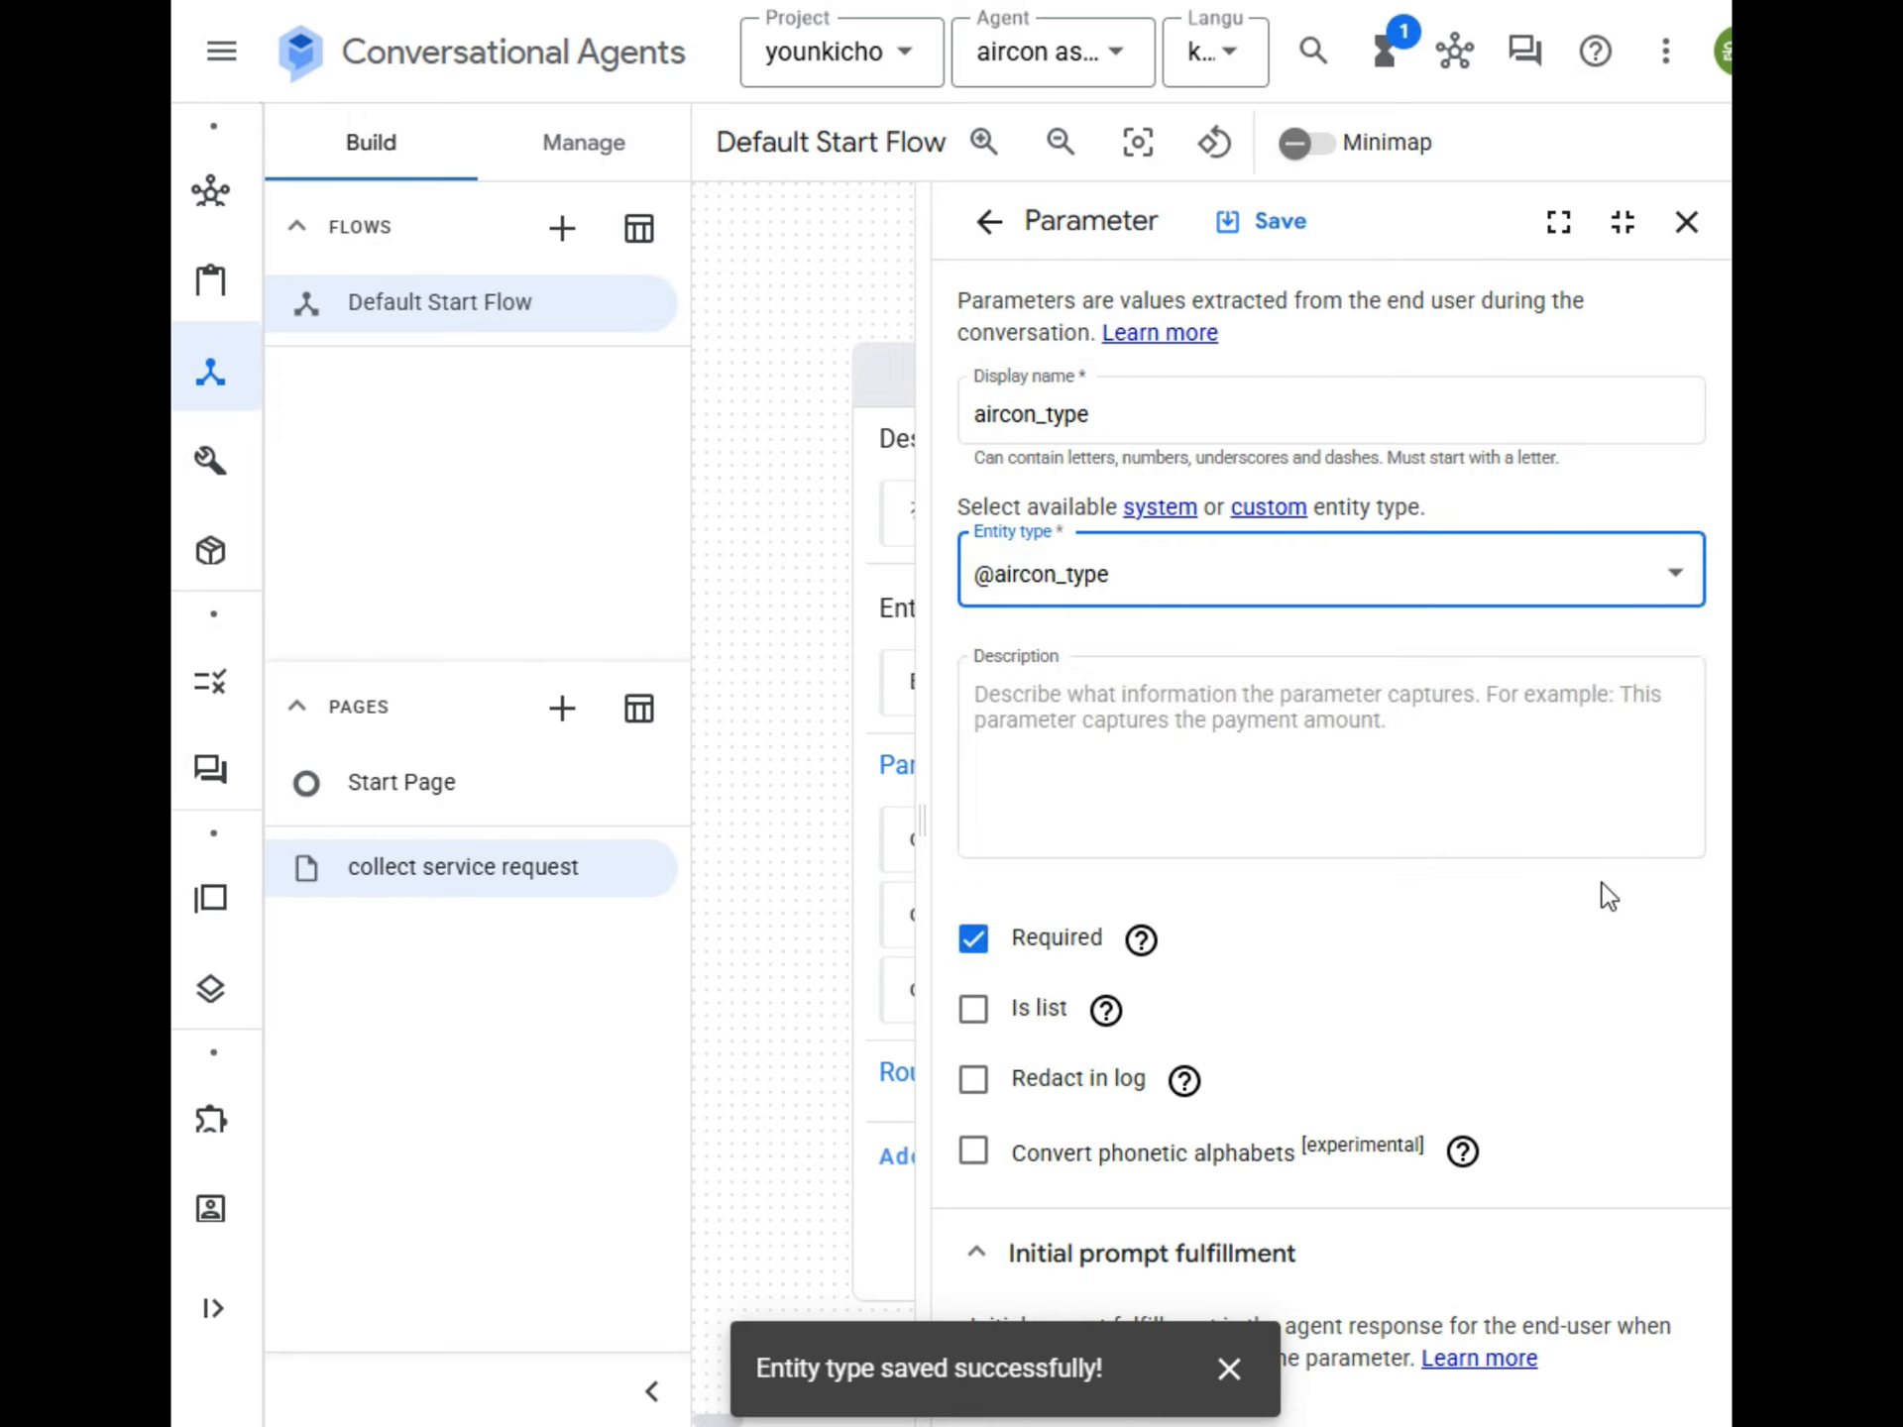
Describe the aircon_type parameter as "에어컨의 유형을 스탠드형, 벽걸이형, 천정형, 기타로 선택할 수 있다.".
click(1448, 764)
text(에어터)
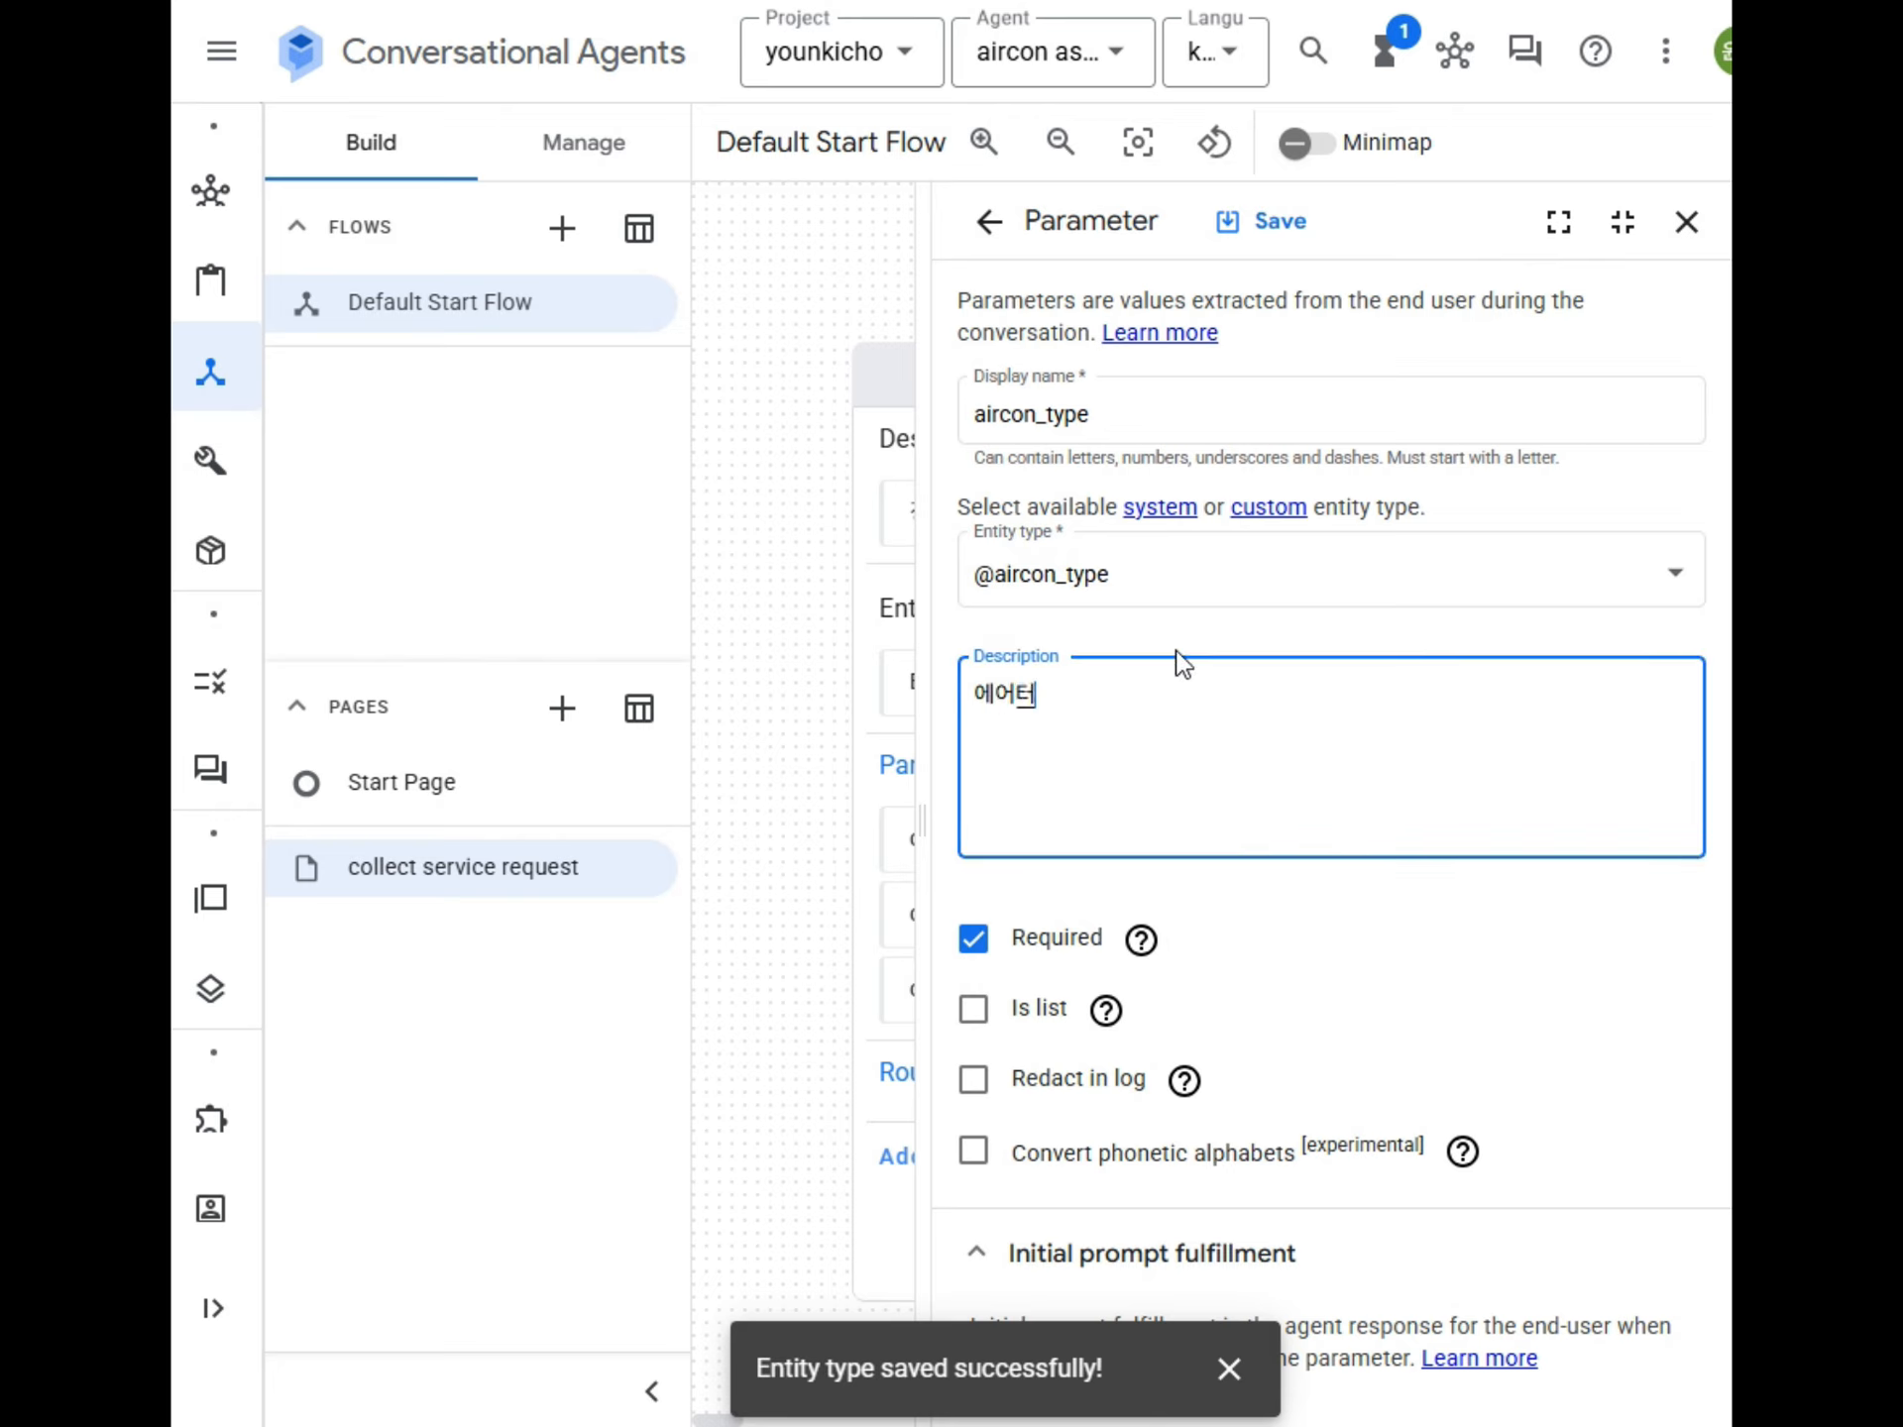
text(의 )
text(티)
text(유형을 )
text(스태)
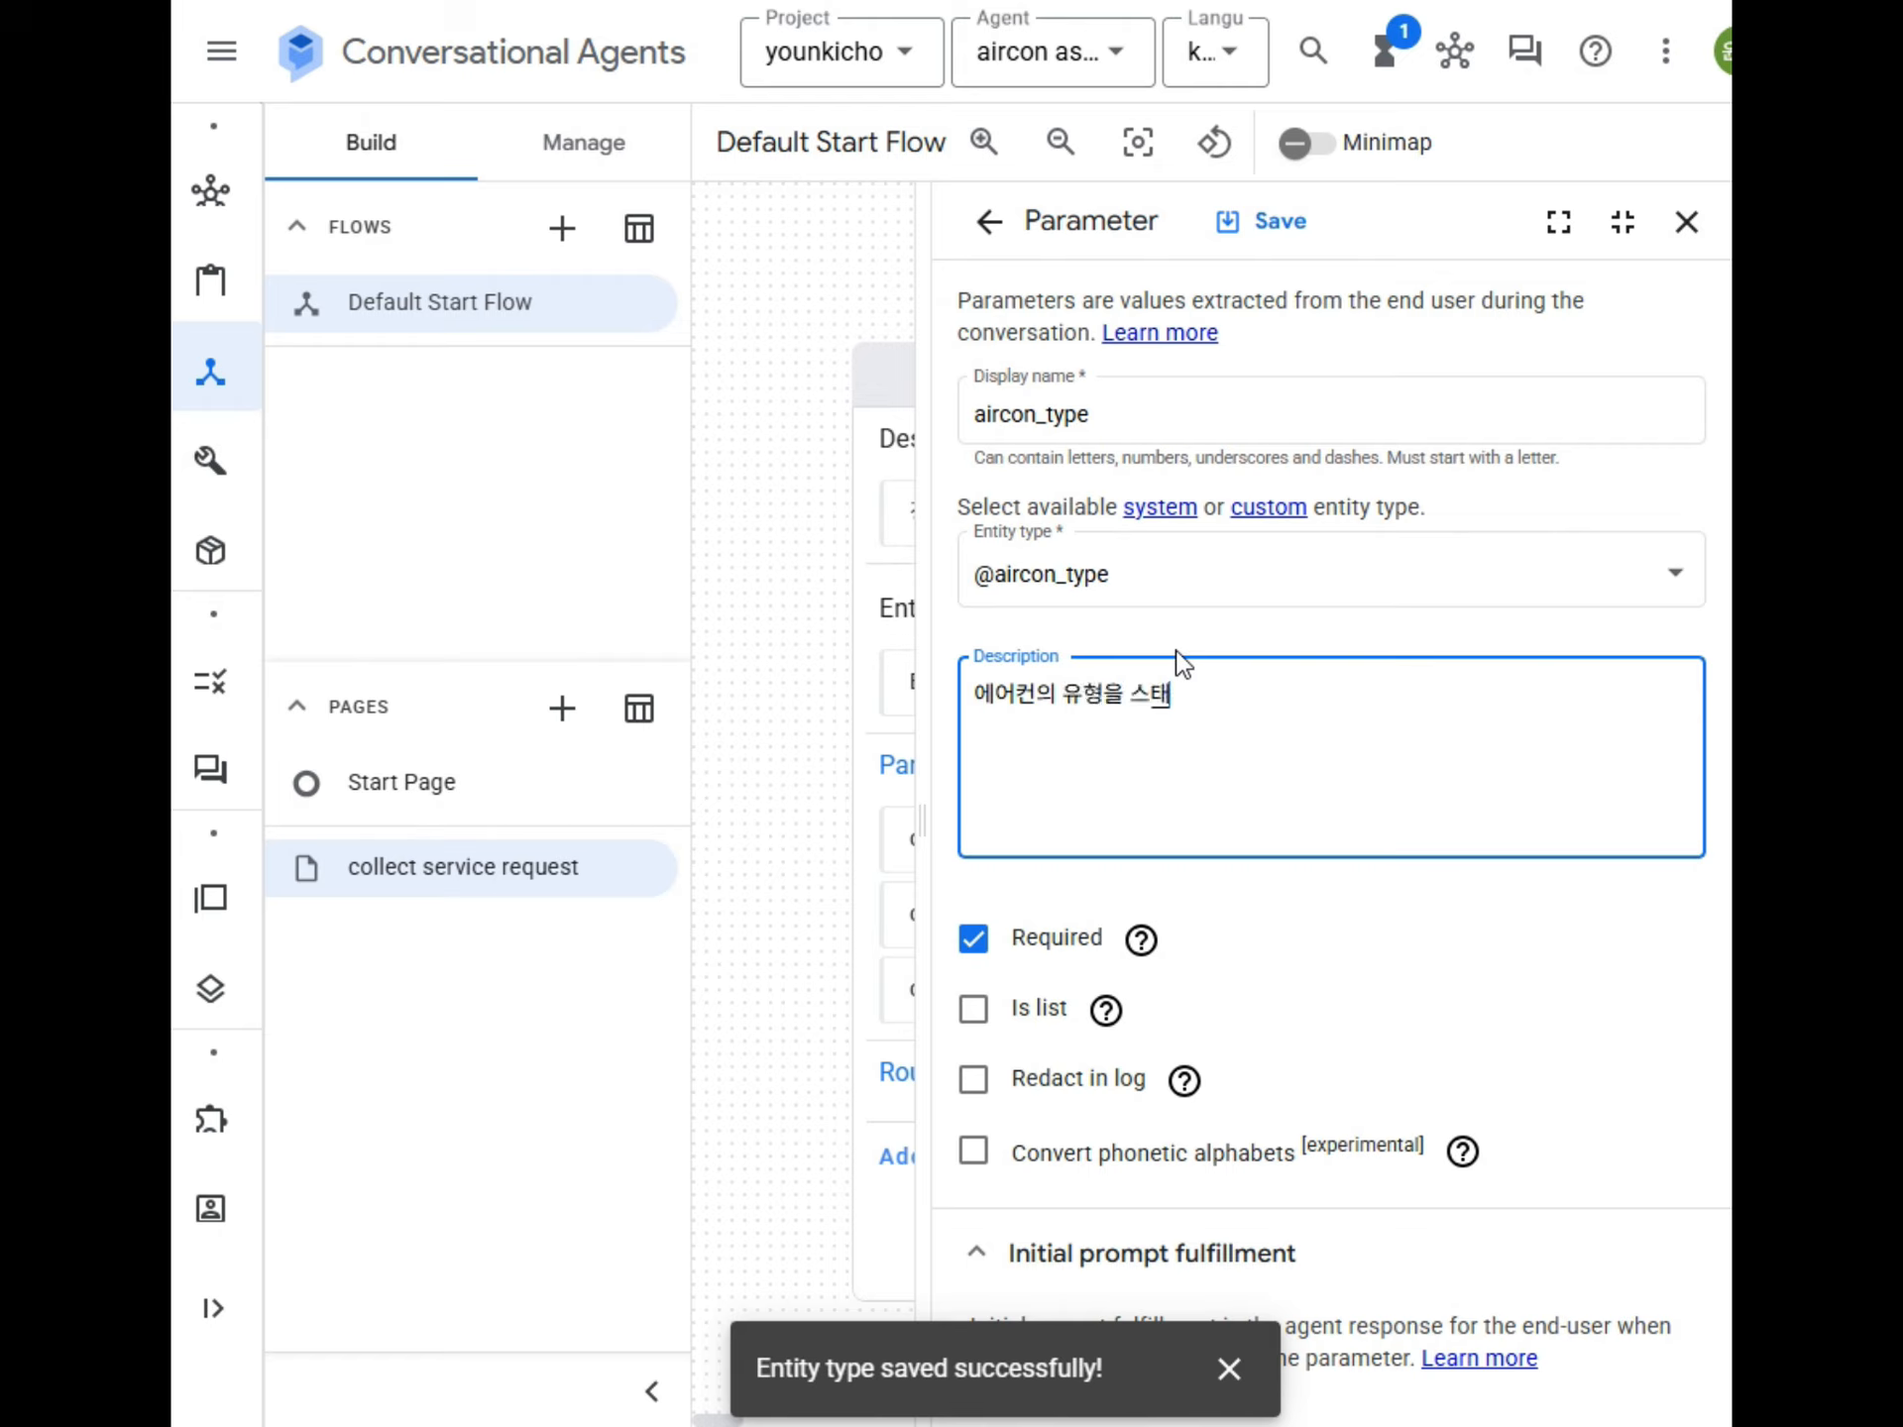
text(드형,)
text( 벽걸이)
text(형, 천정)
text(형, 기탈)
text(로 서택)
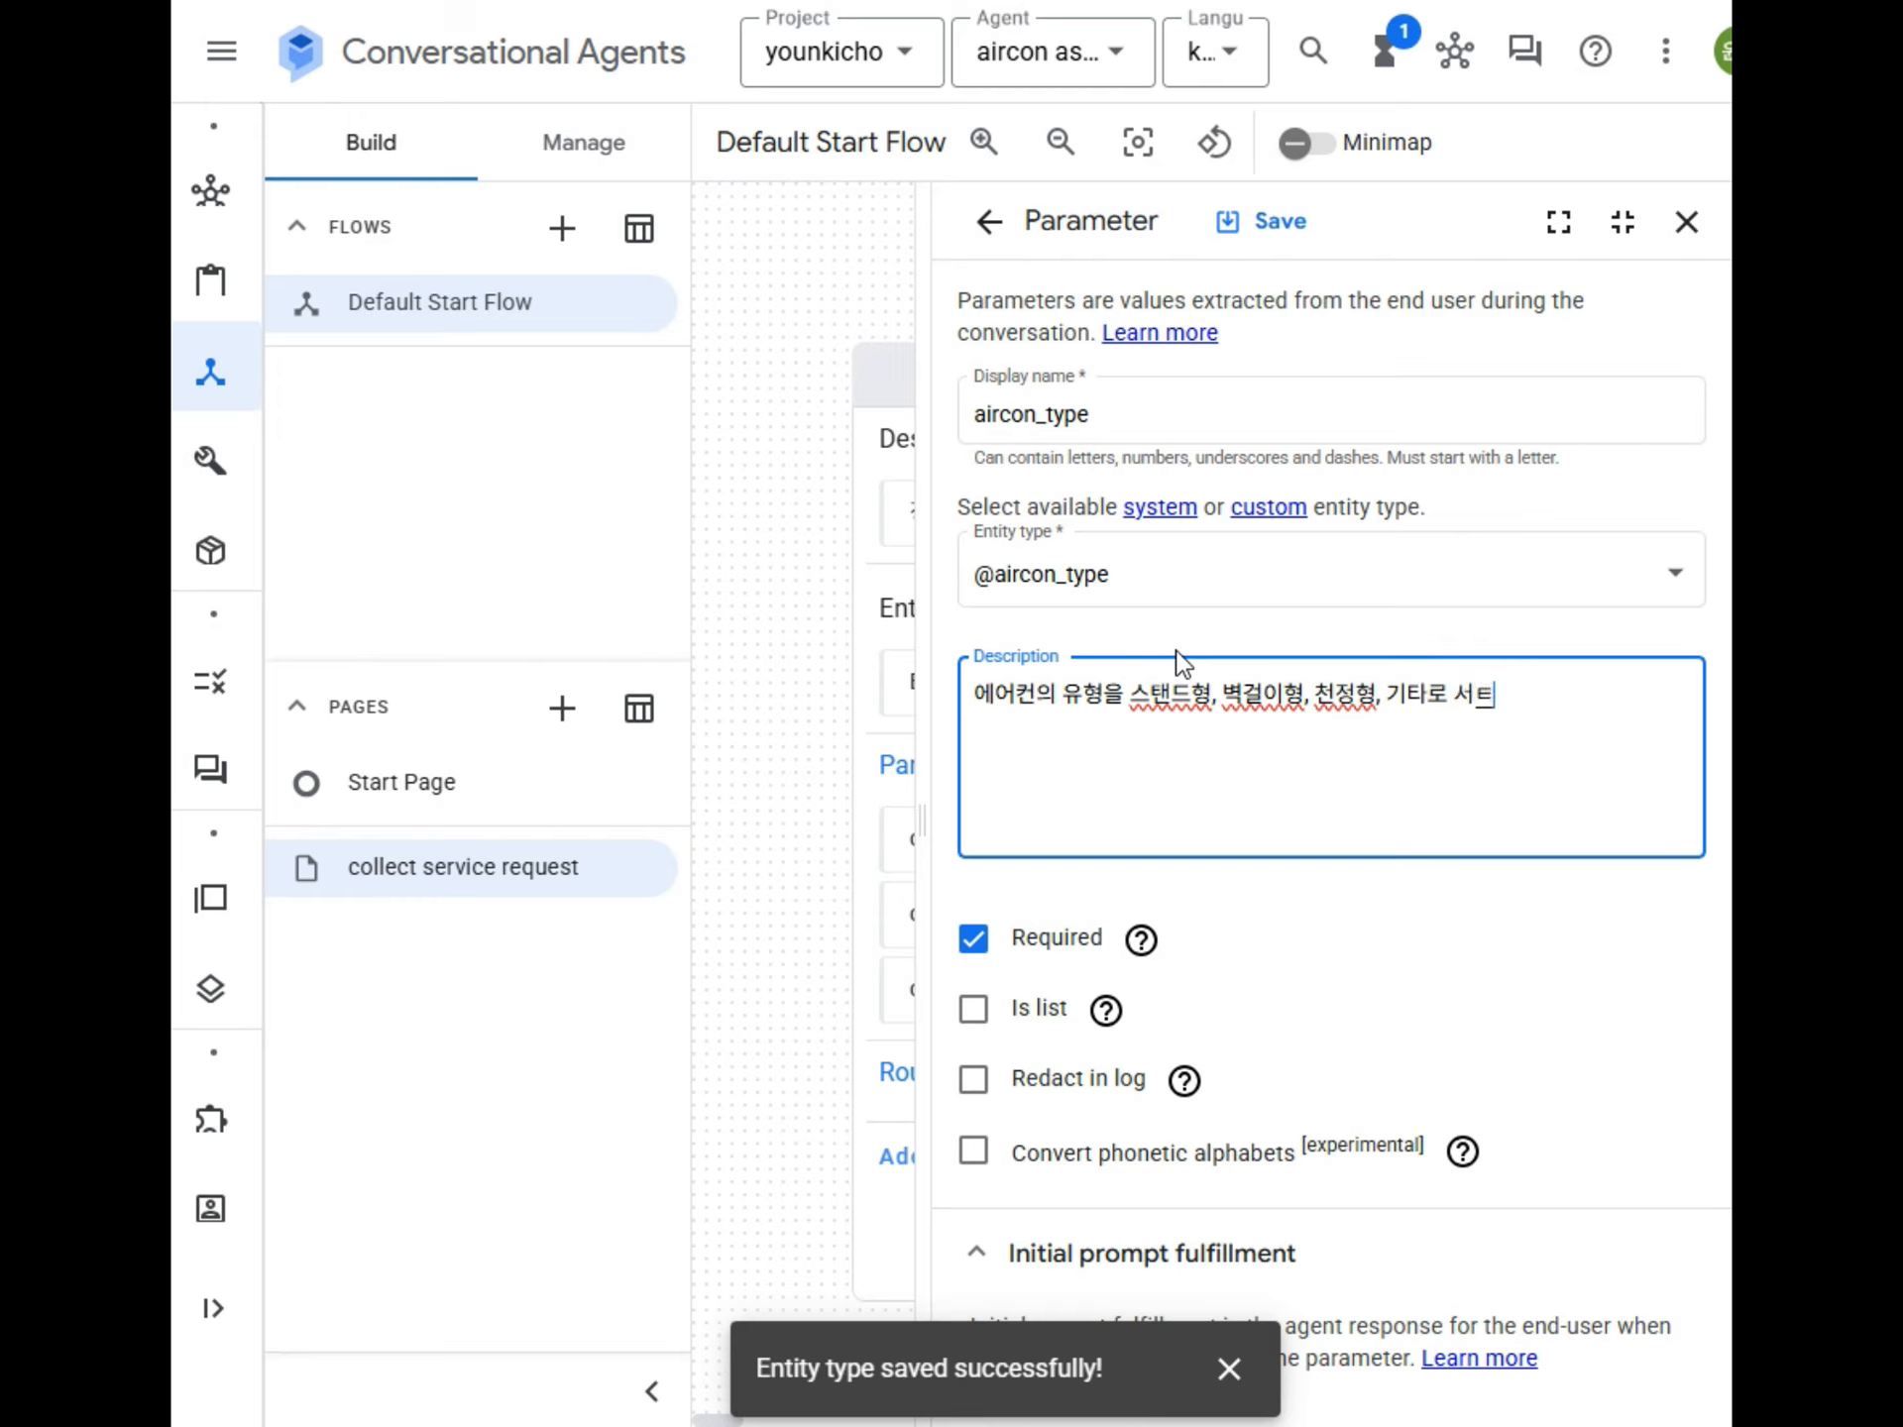
key(BackSpace)
key(BackSpace)
text(선택해ㄹ 수 있다 ㅣ.)
Add the initial prompt response "에어컨의 유형을 스탠드형, 벽걸이형, 천정형, 기타 중 선택해 주세요" and save the aircon_type parameter.
key(ctrl+a)
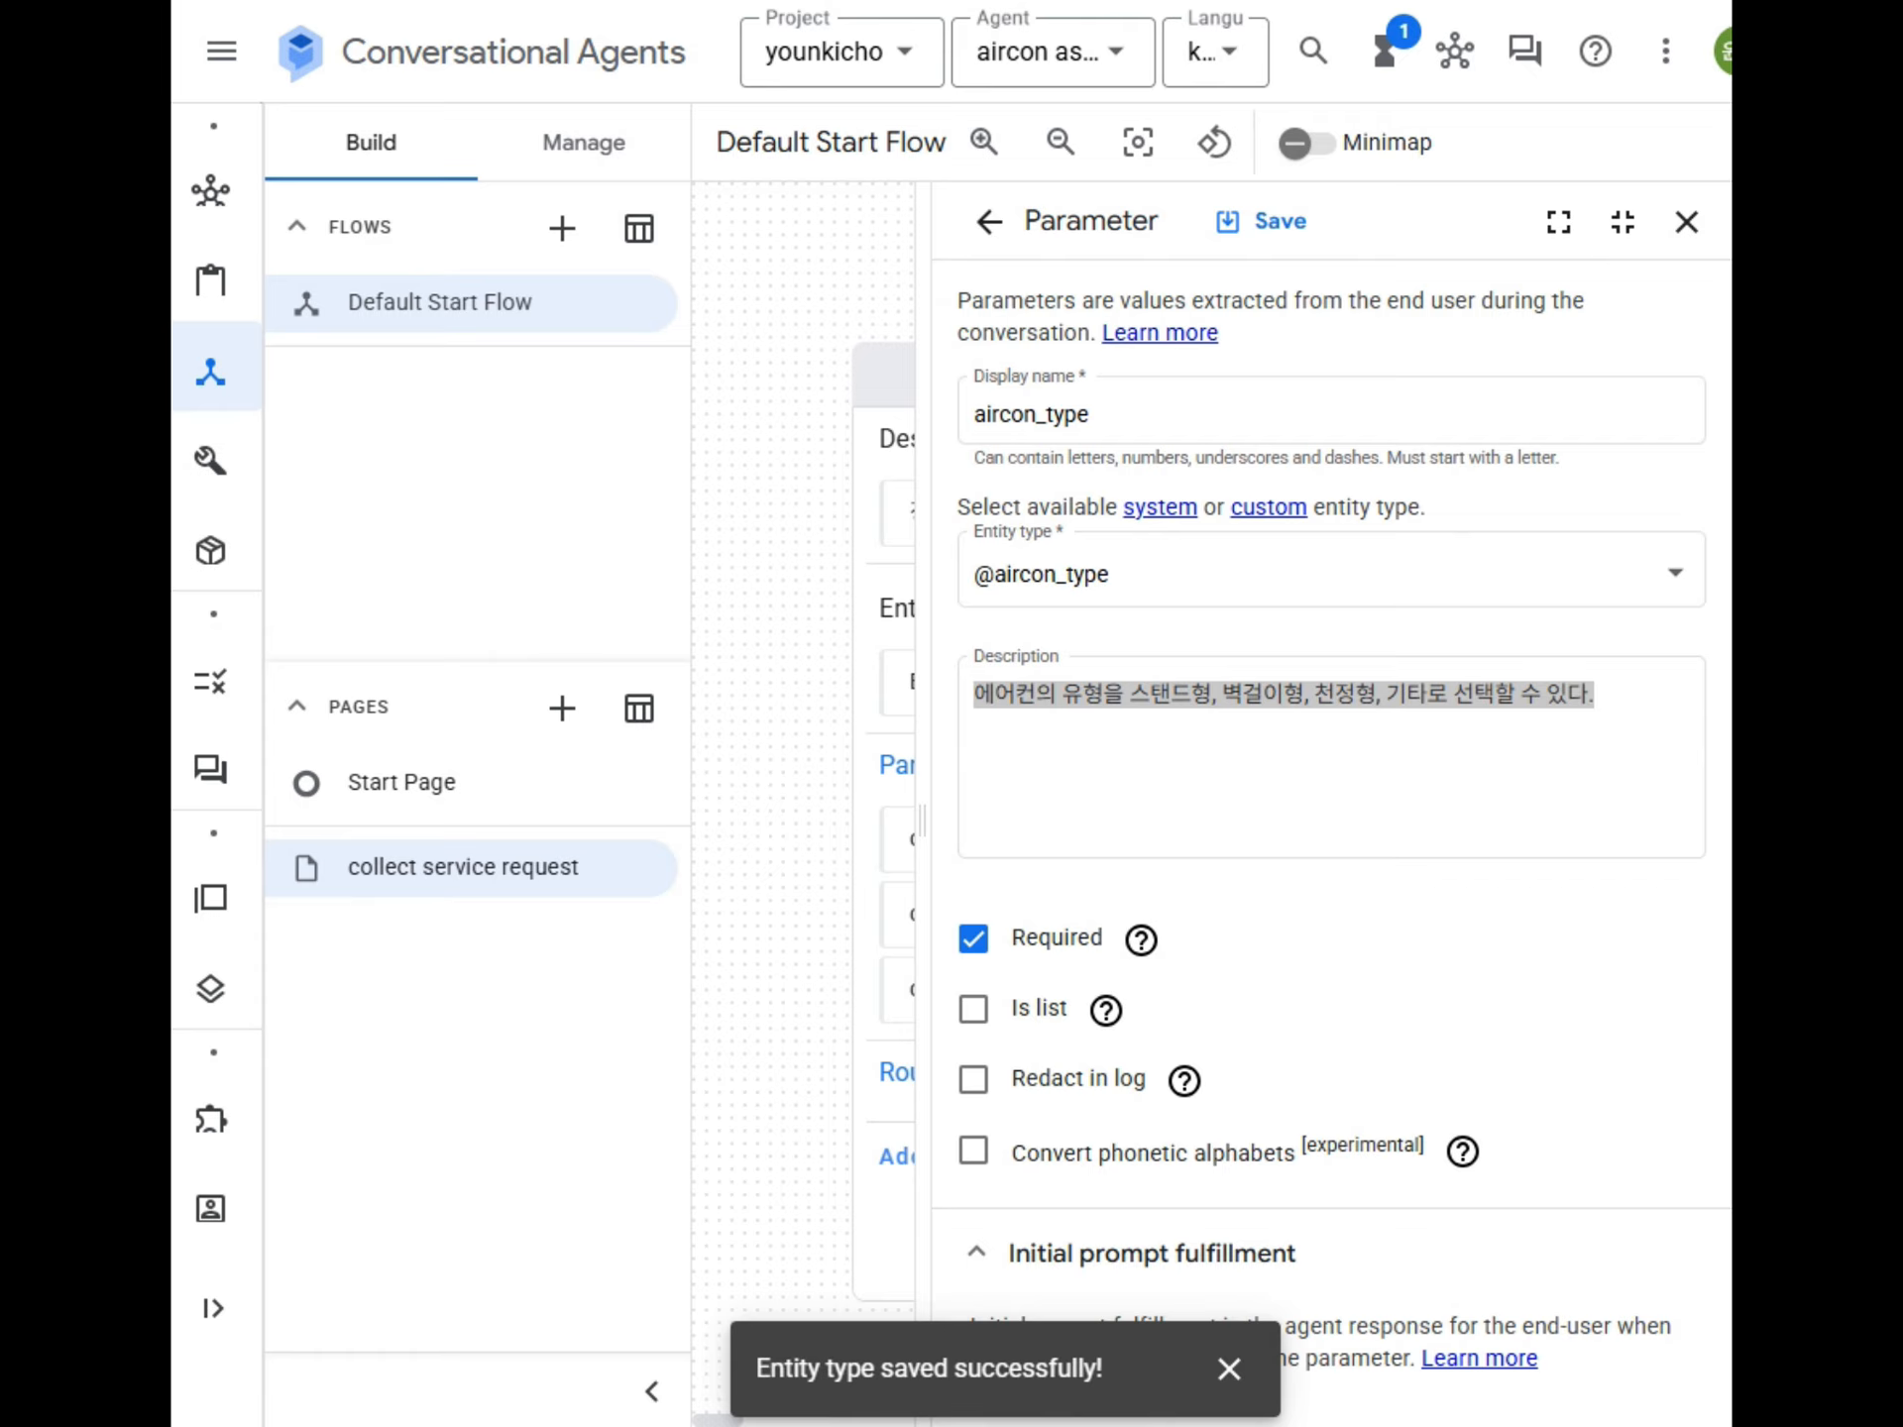
scroll(1308, 1011, down, 10)
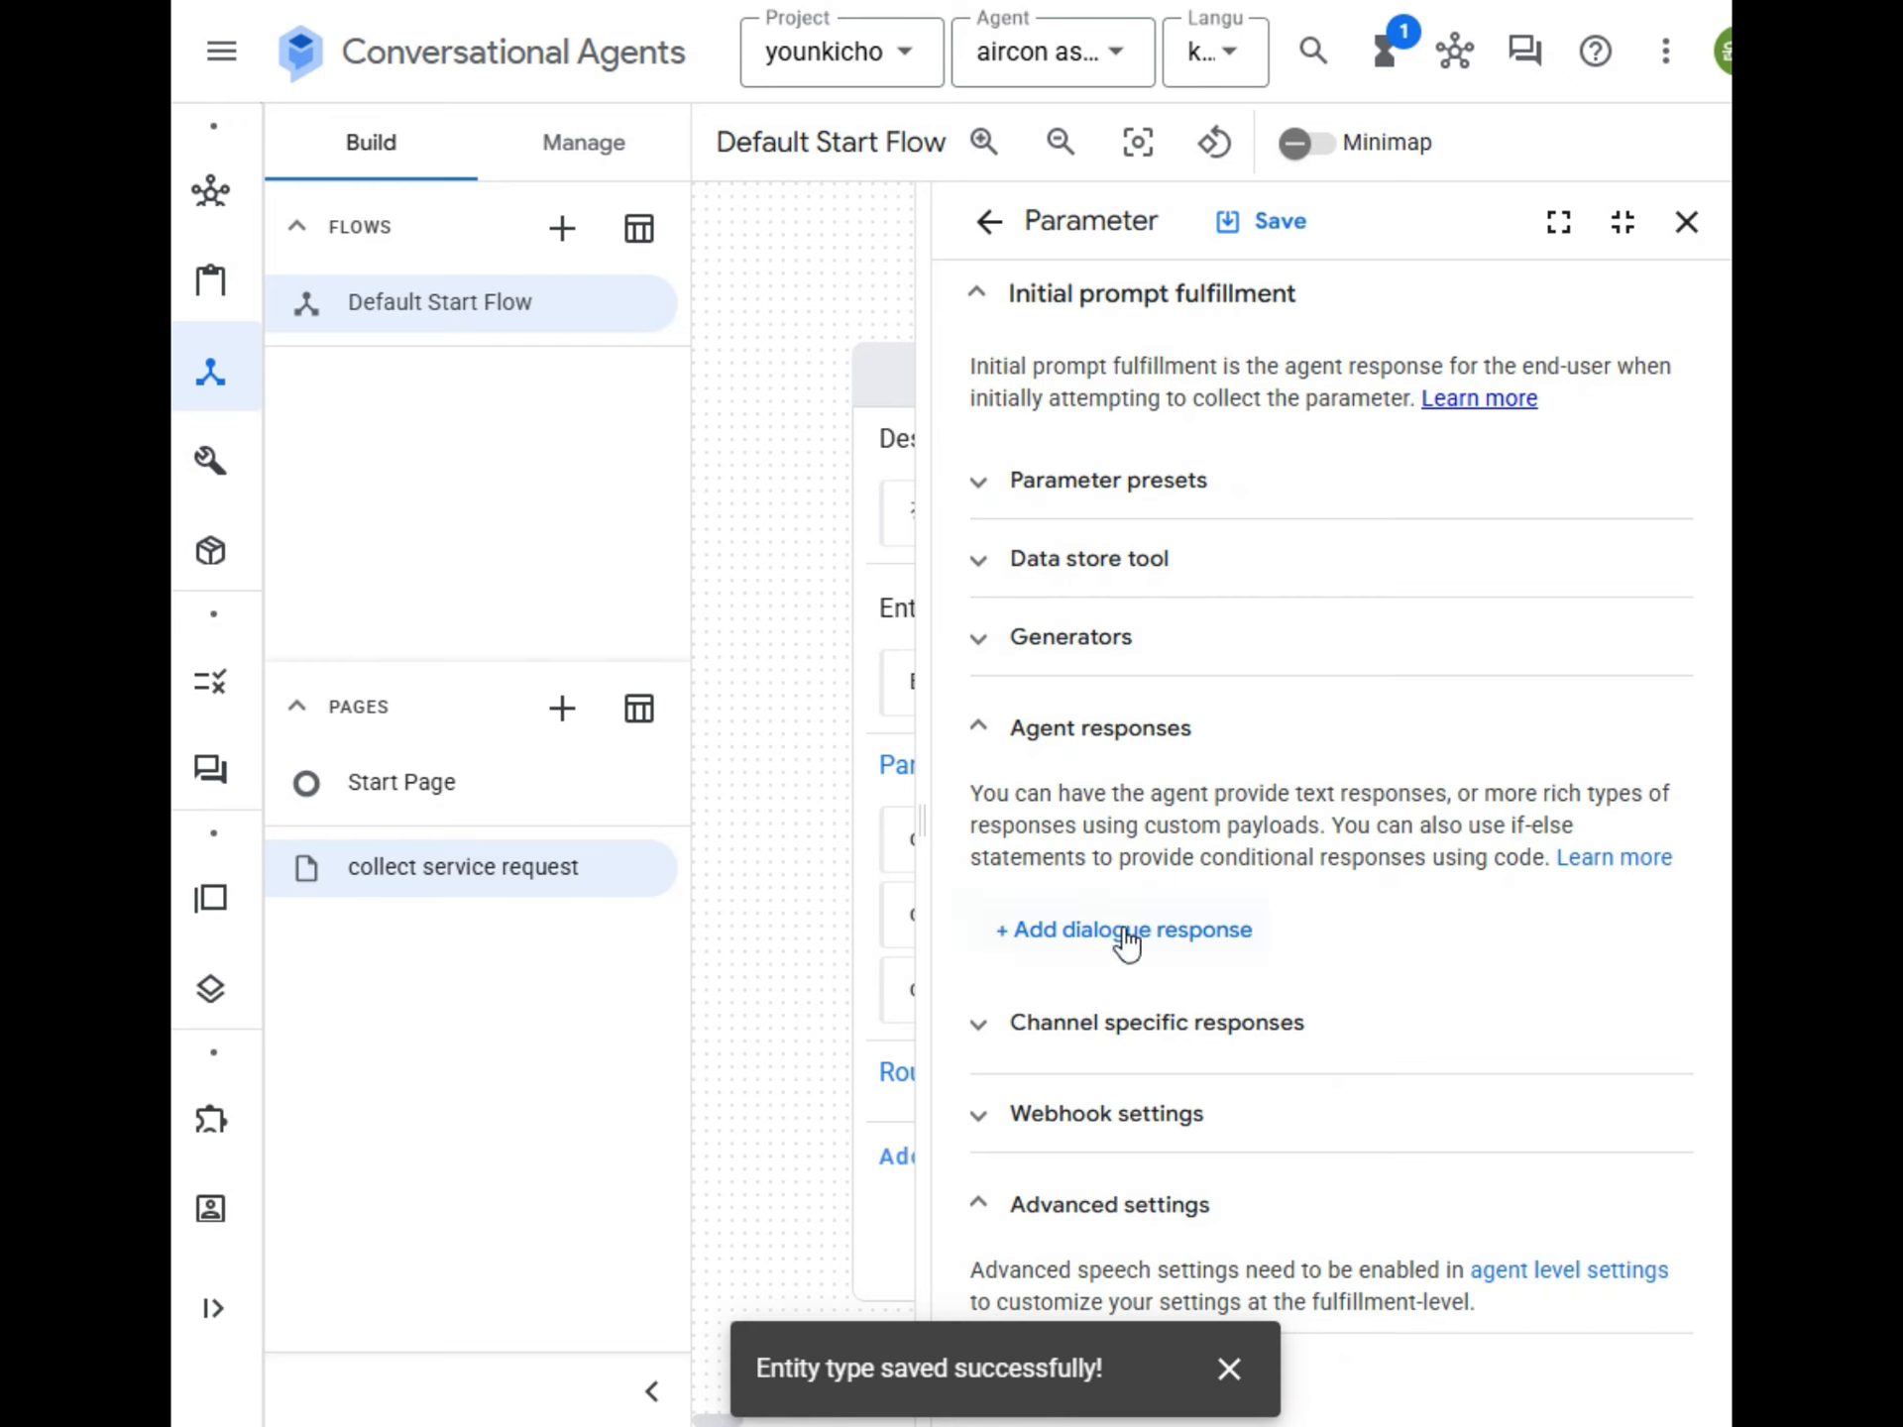
click(1126, 941)
click(1110, 242)
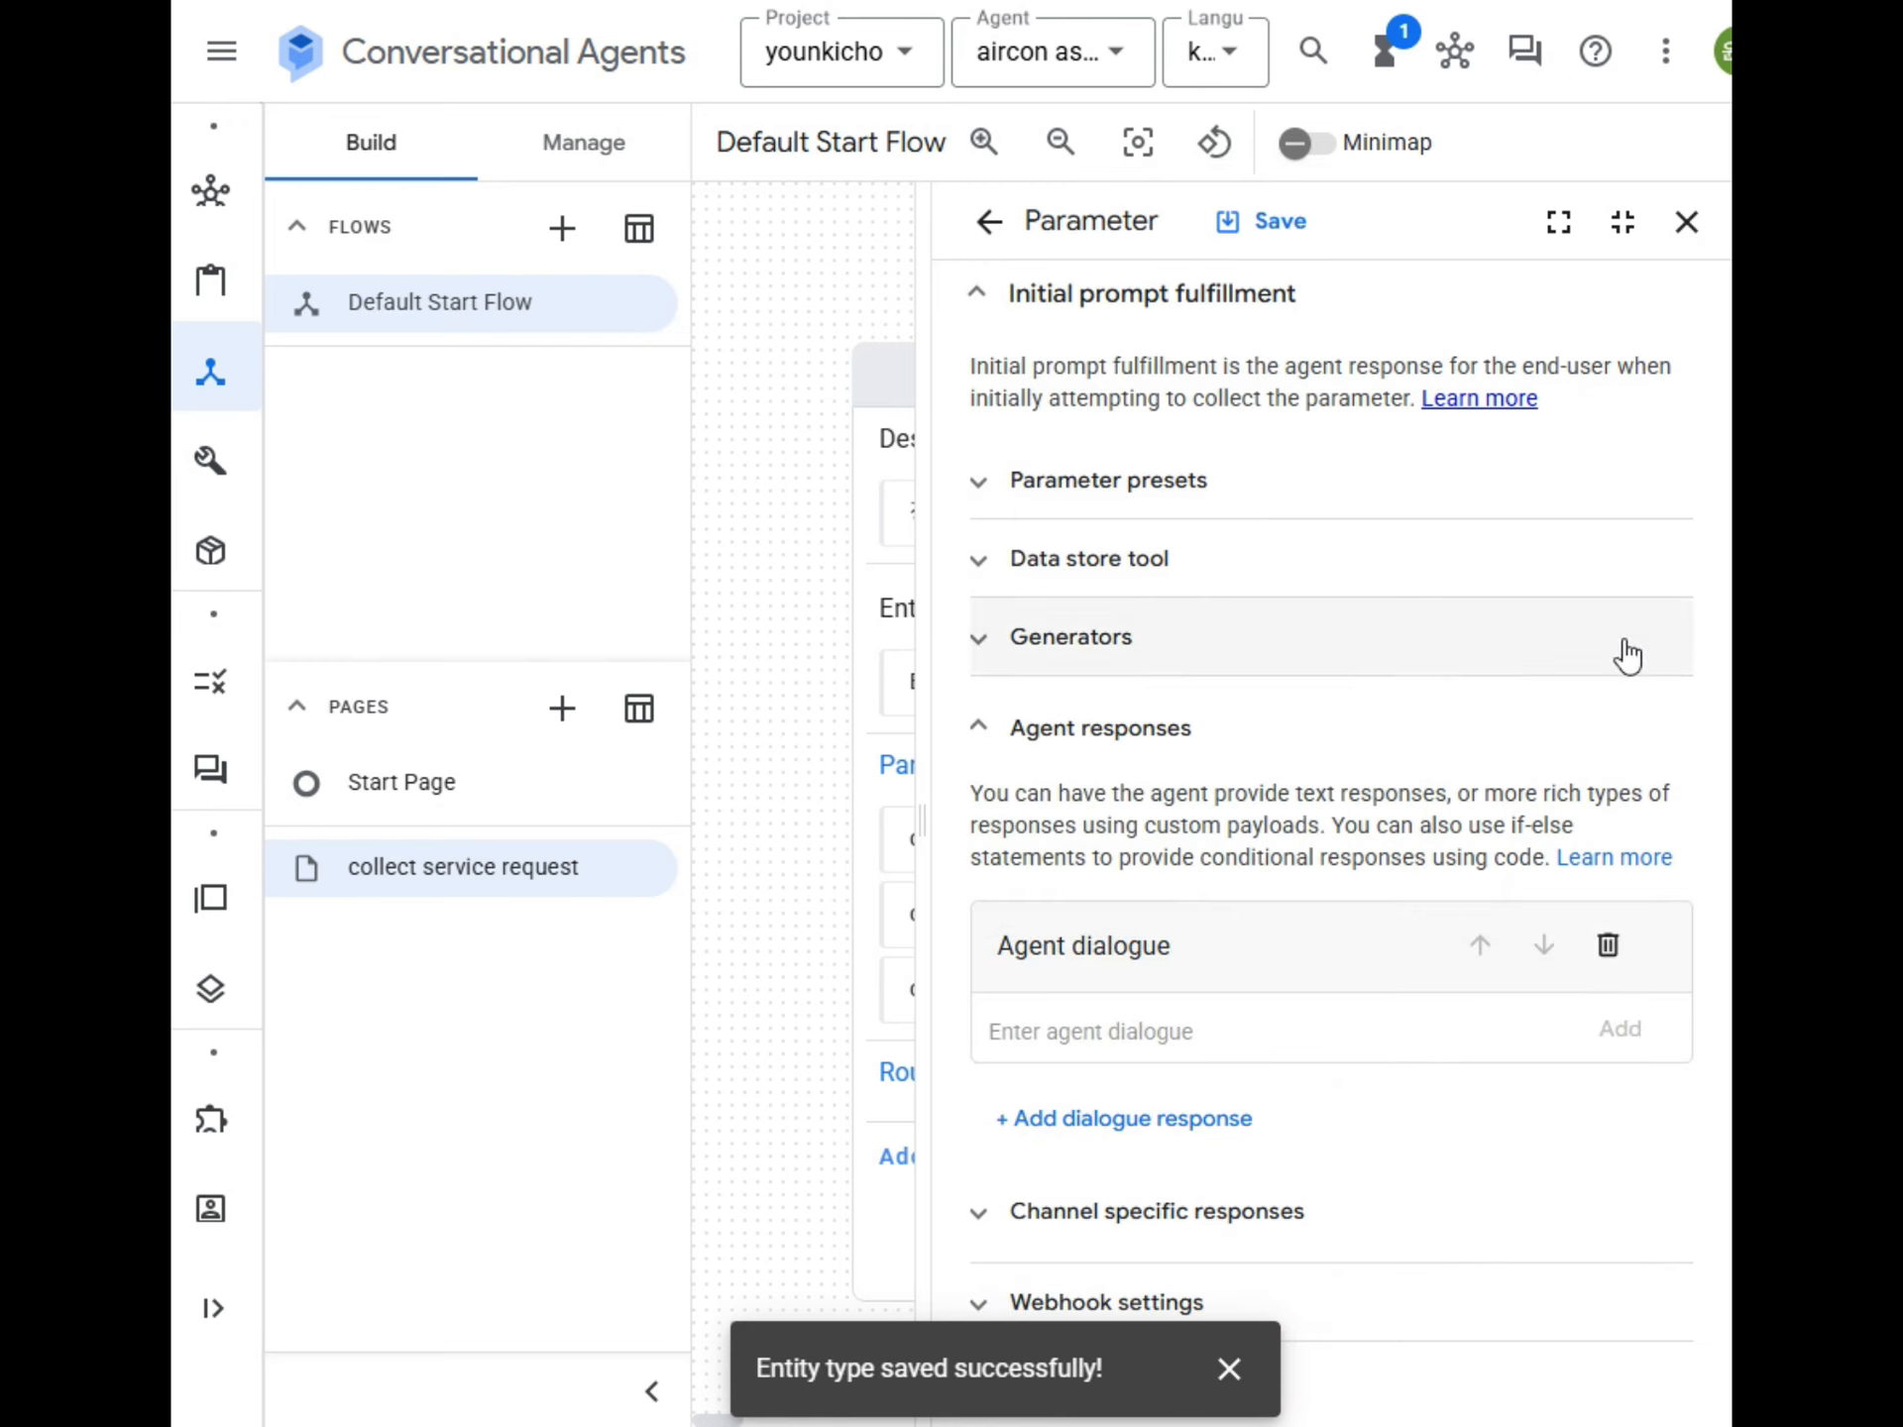
click(1042, 1030)
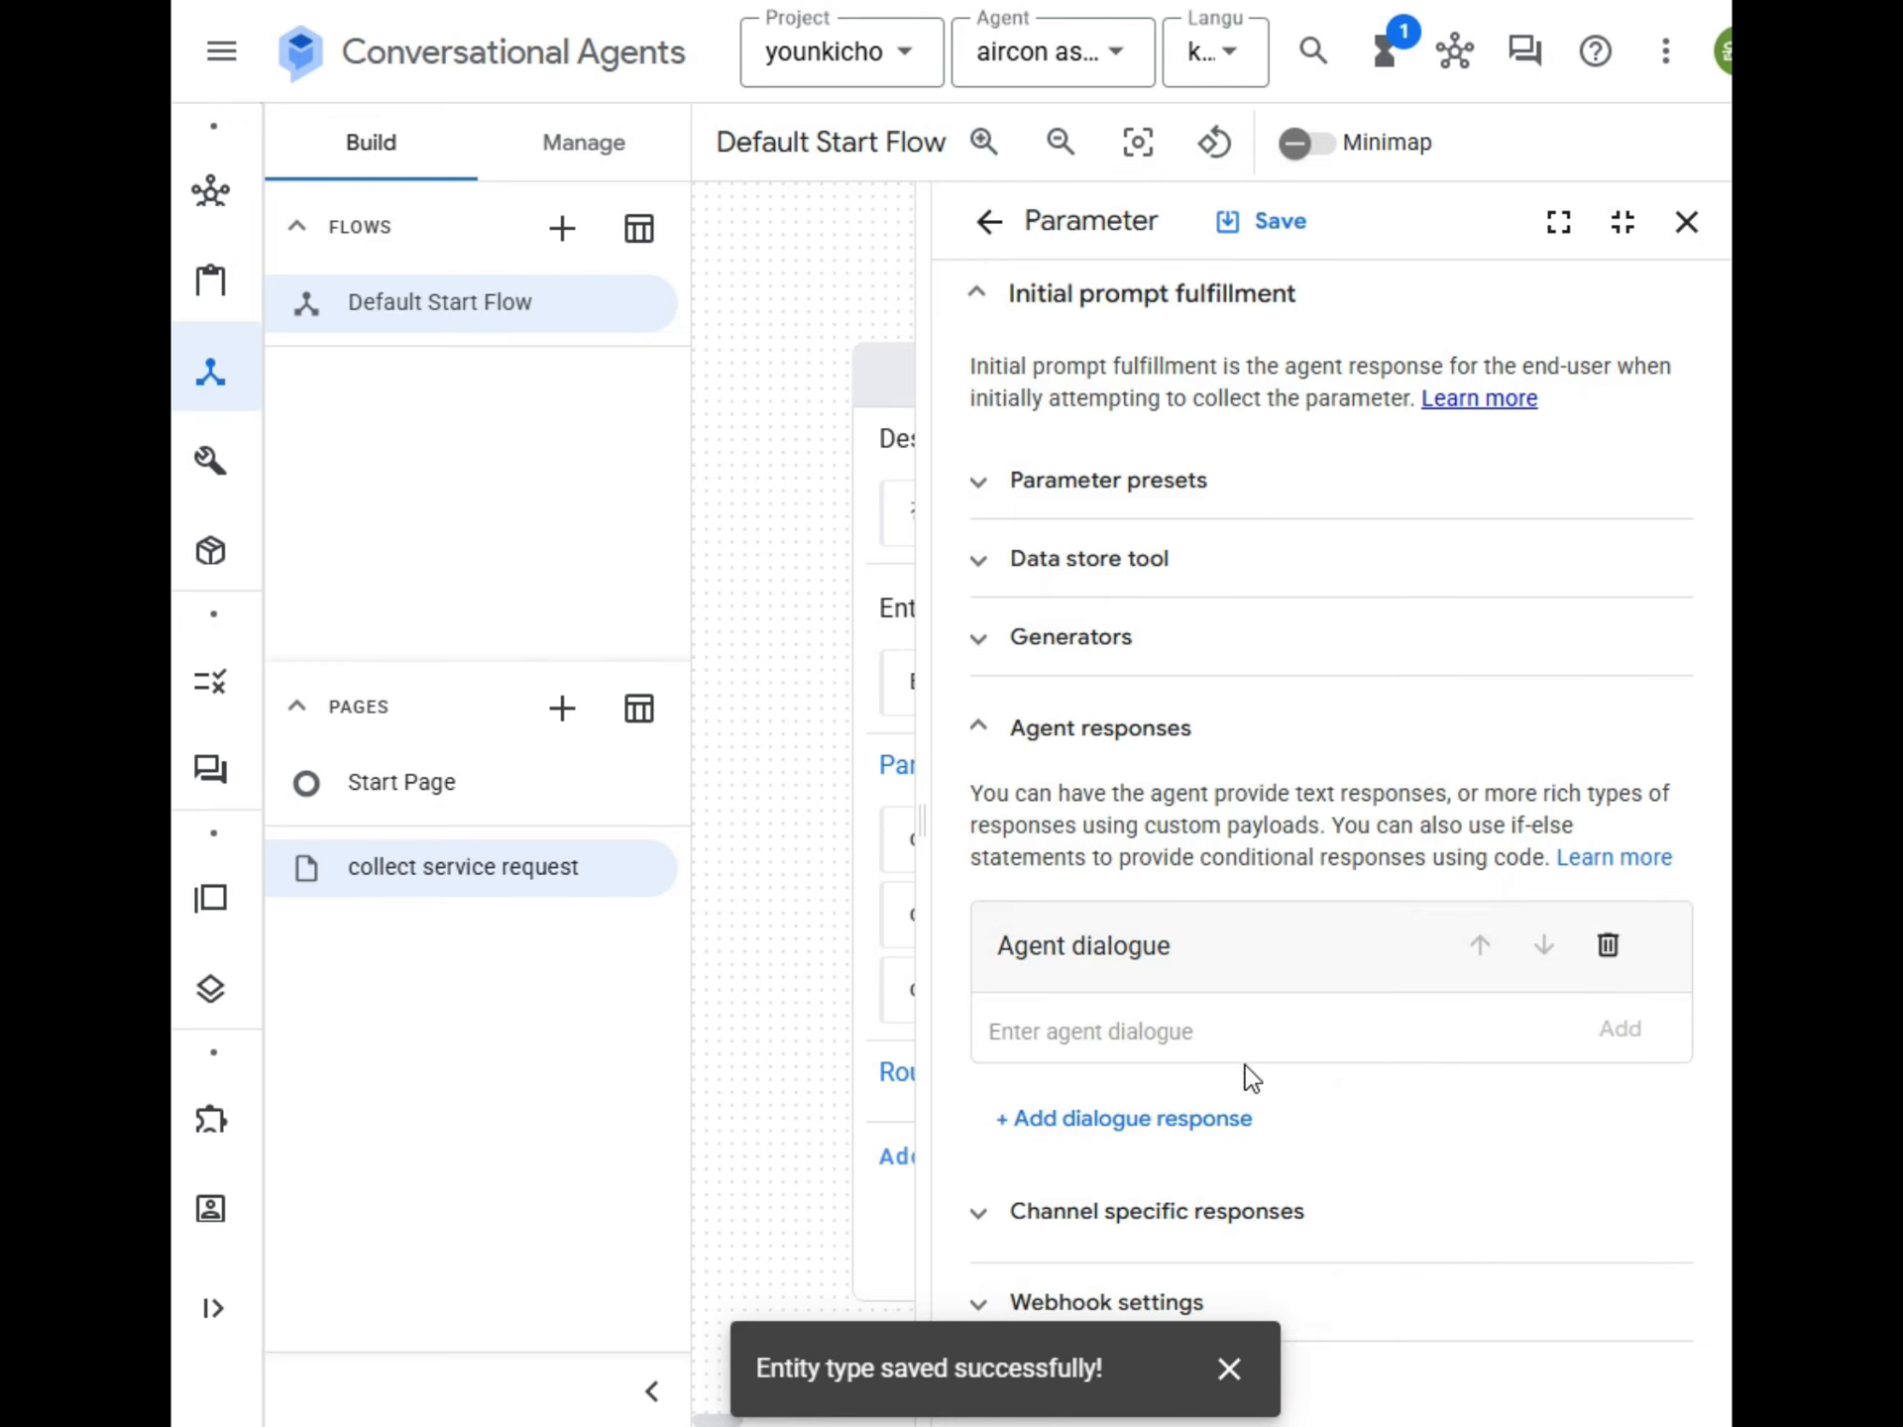
text(에어컨의 유형을 스탠드형, 벽걸이형, 천정형, 기타 중 선택해 주세요)
key(Return)
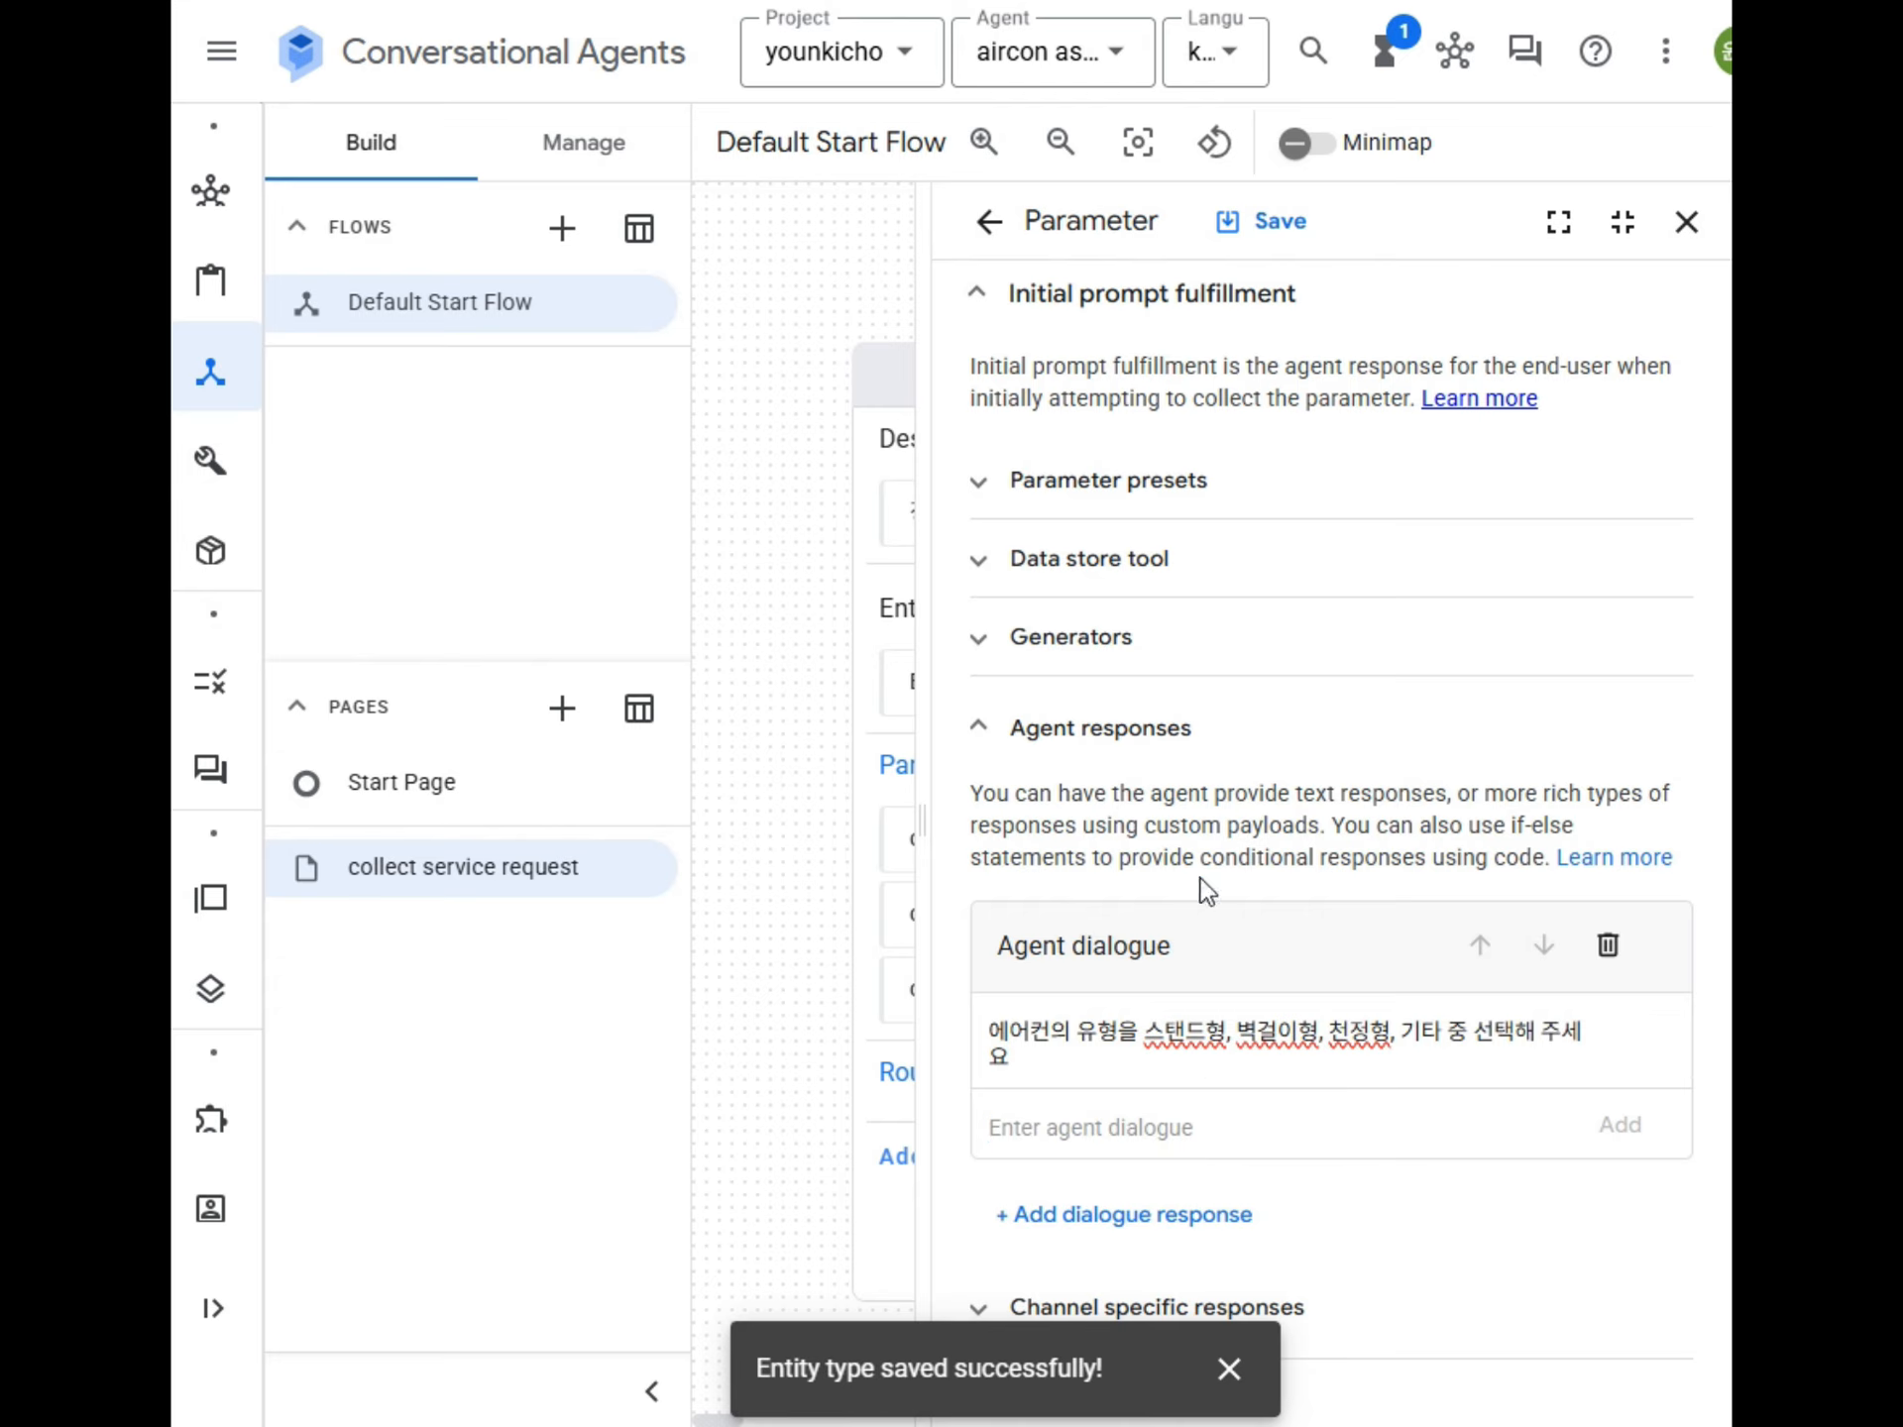
click(1278, 222)
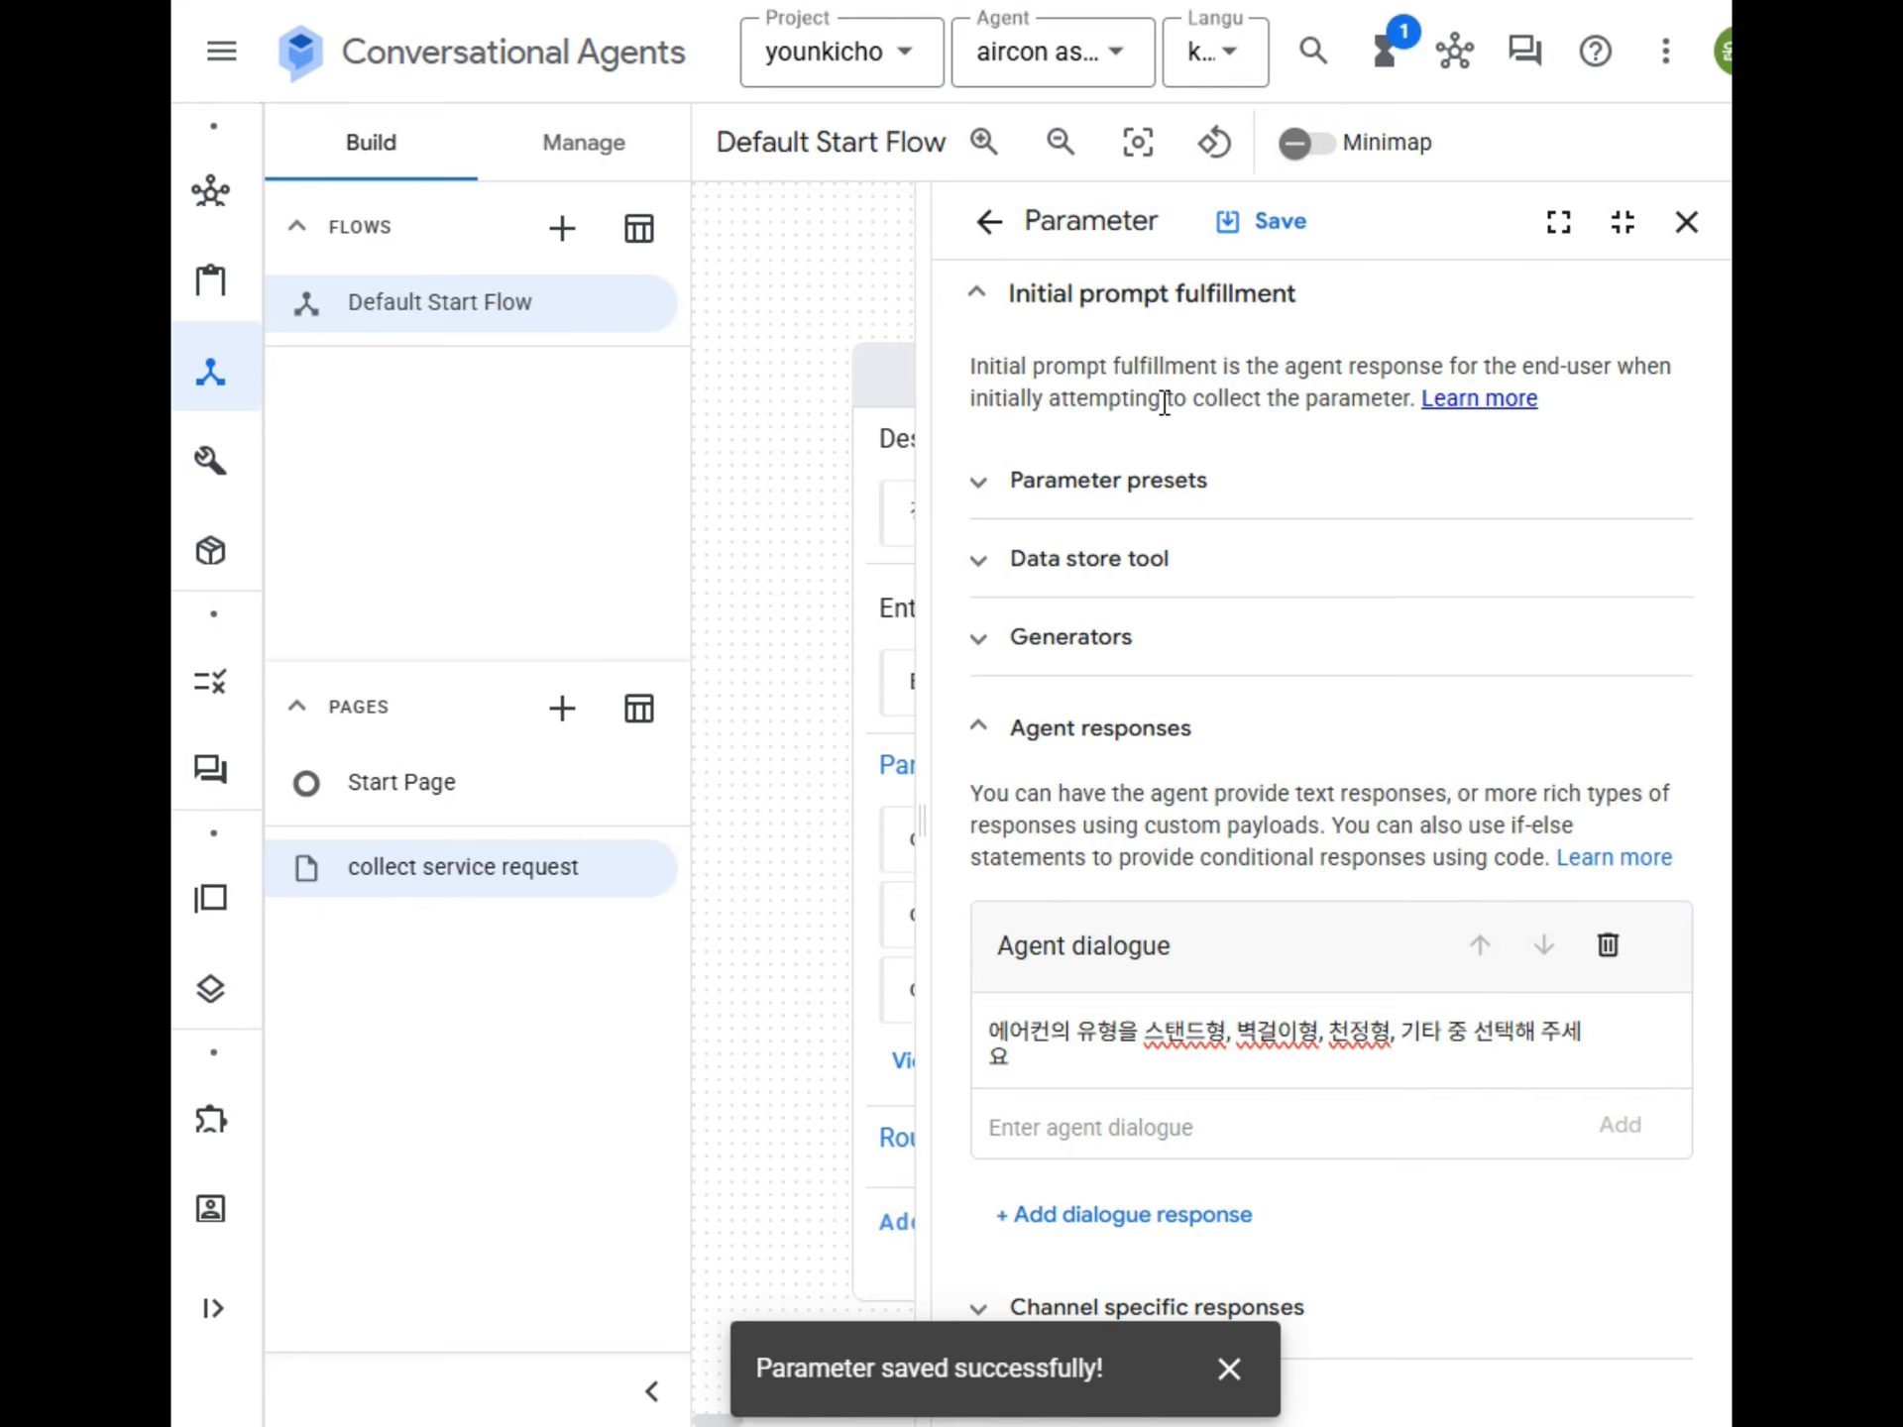
click(1685, 222)
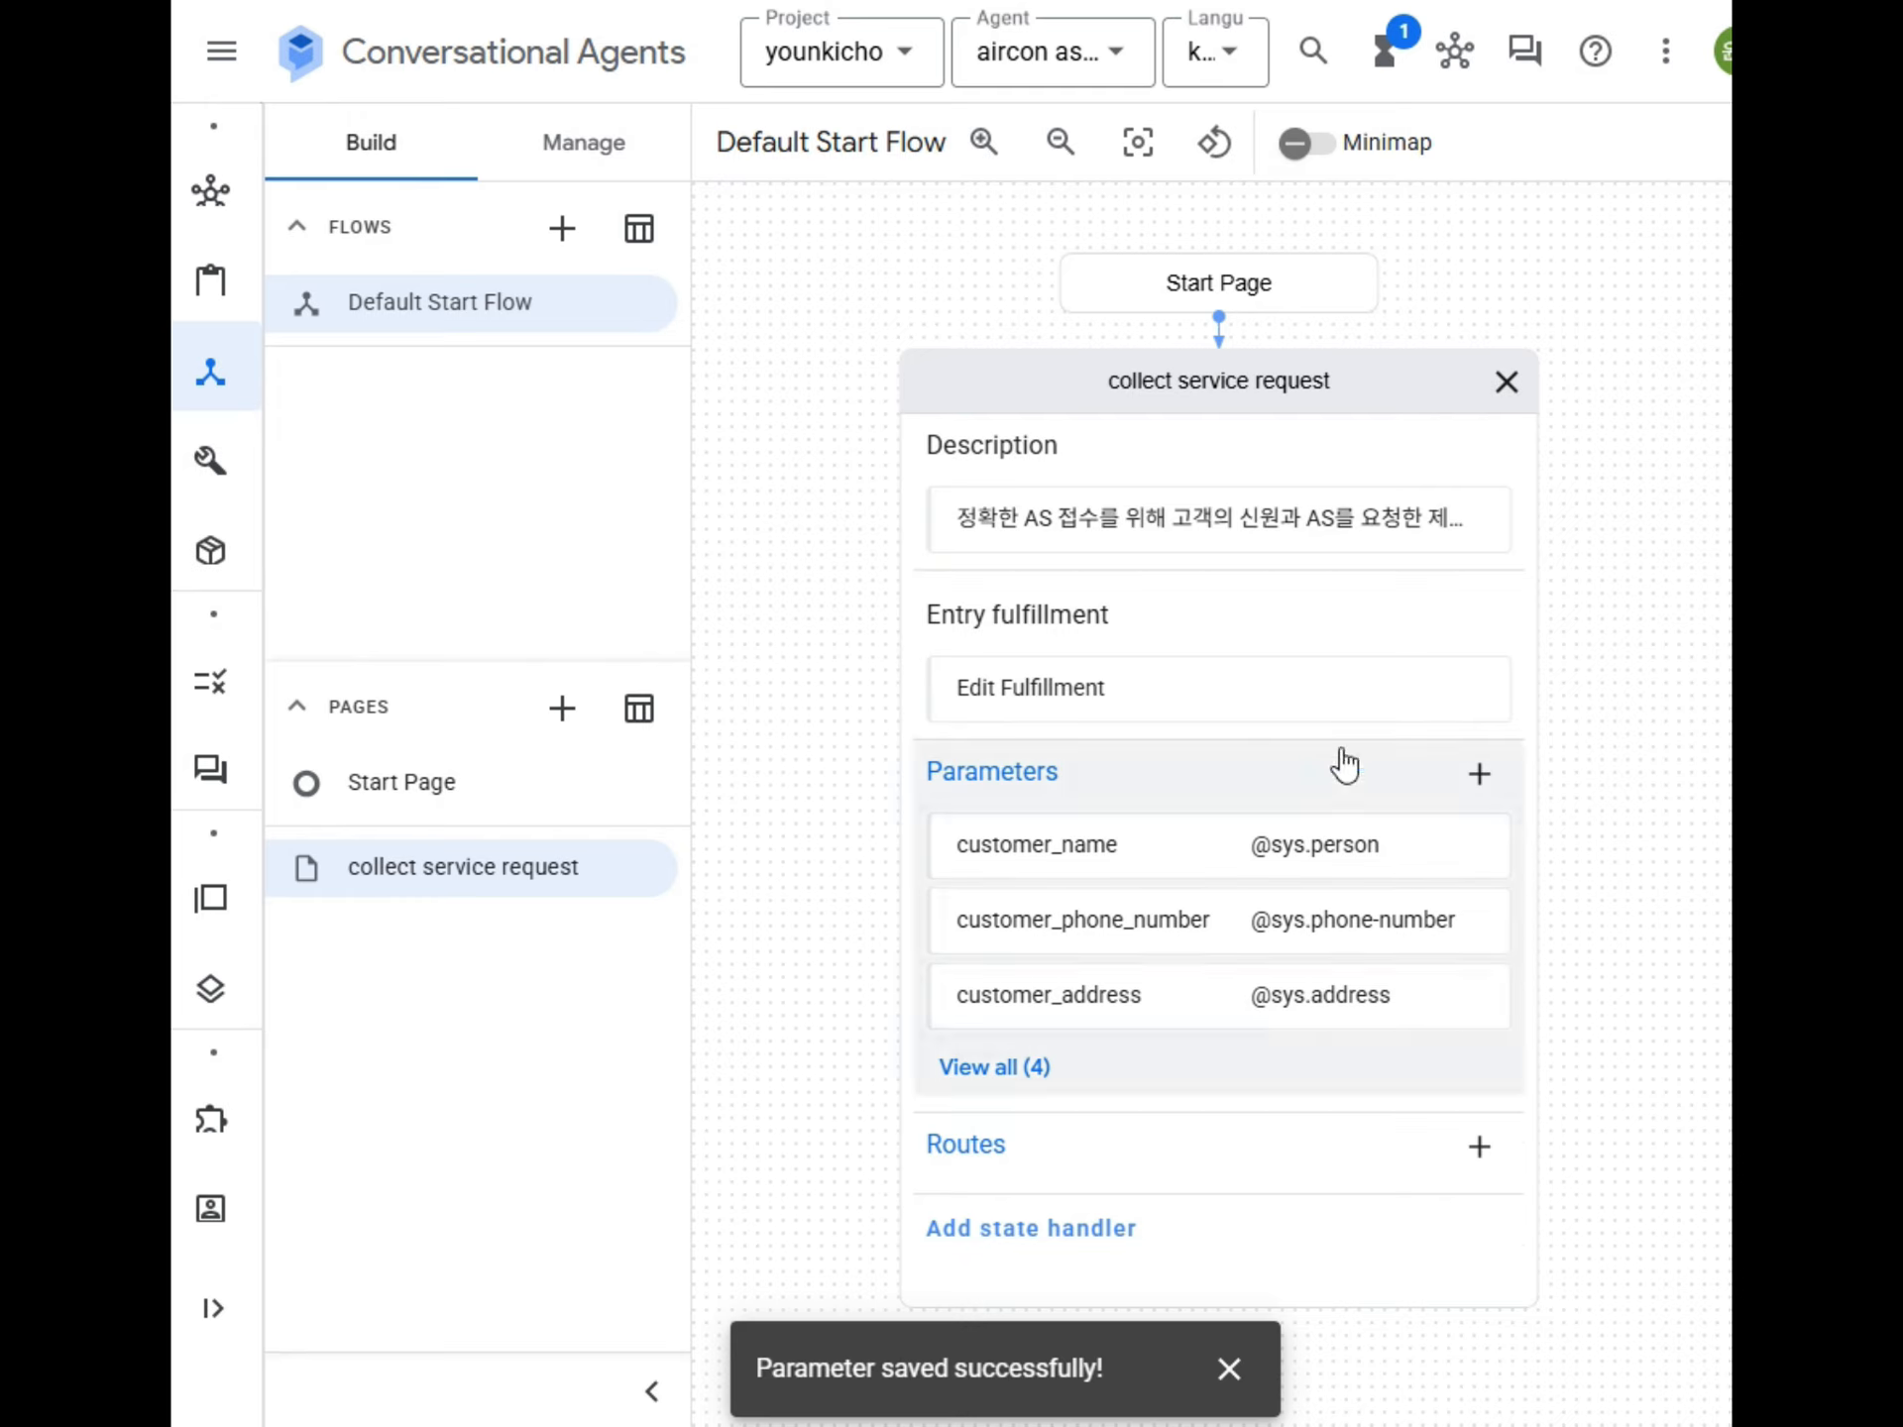
Start a test conversation from the Start page in the simulator with the message "안녕하세요".
click(1526, 51)
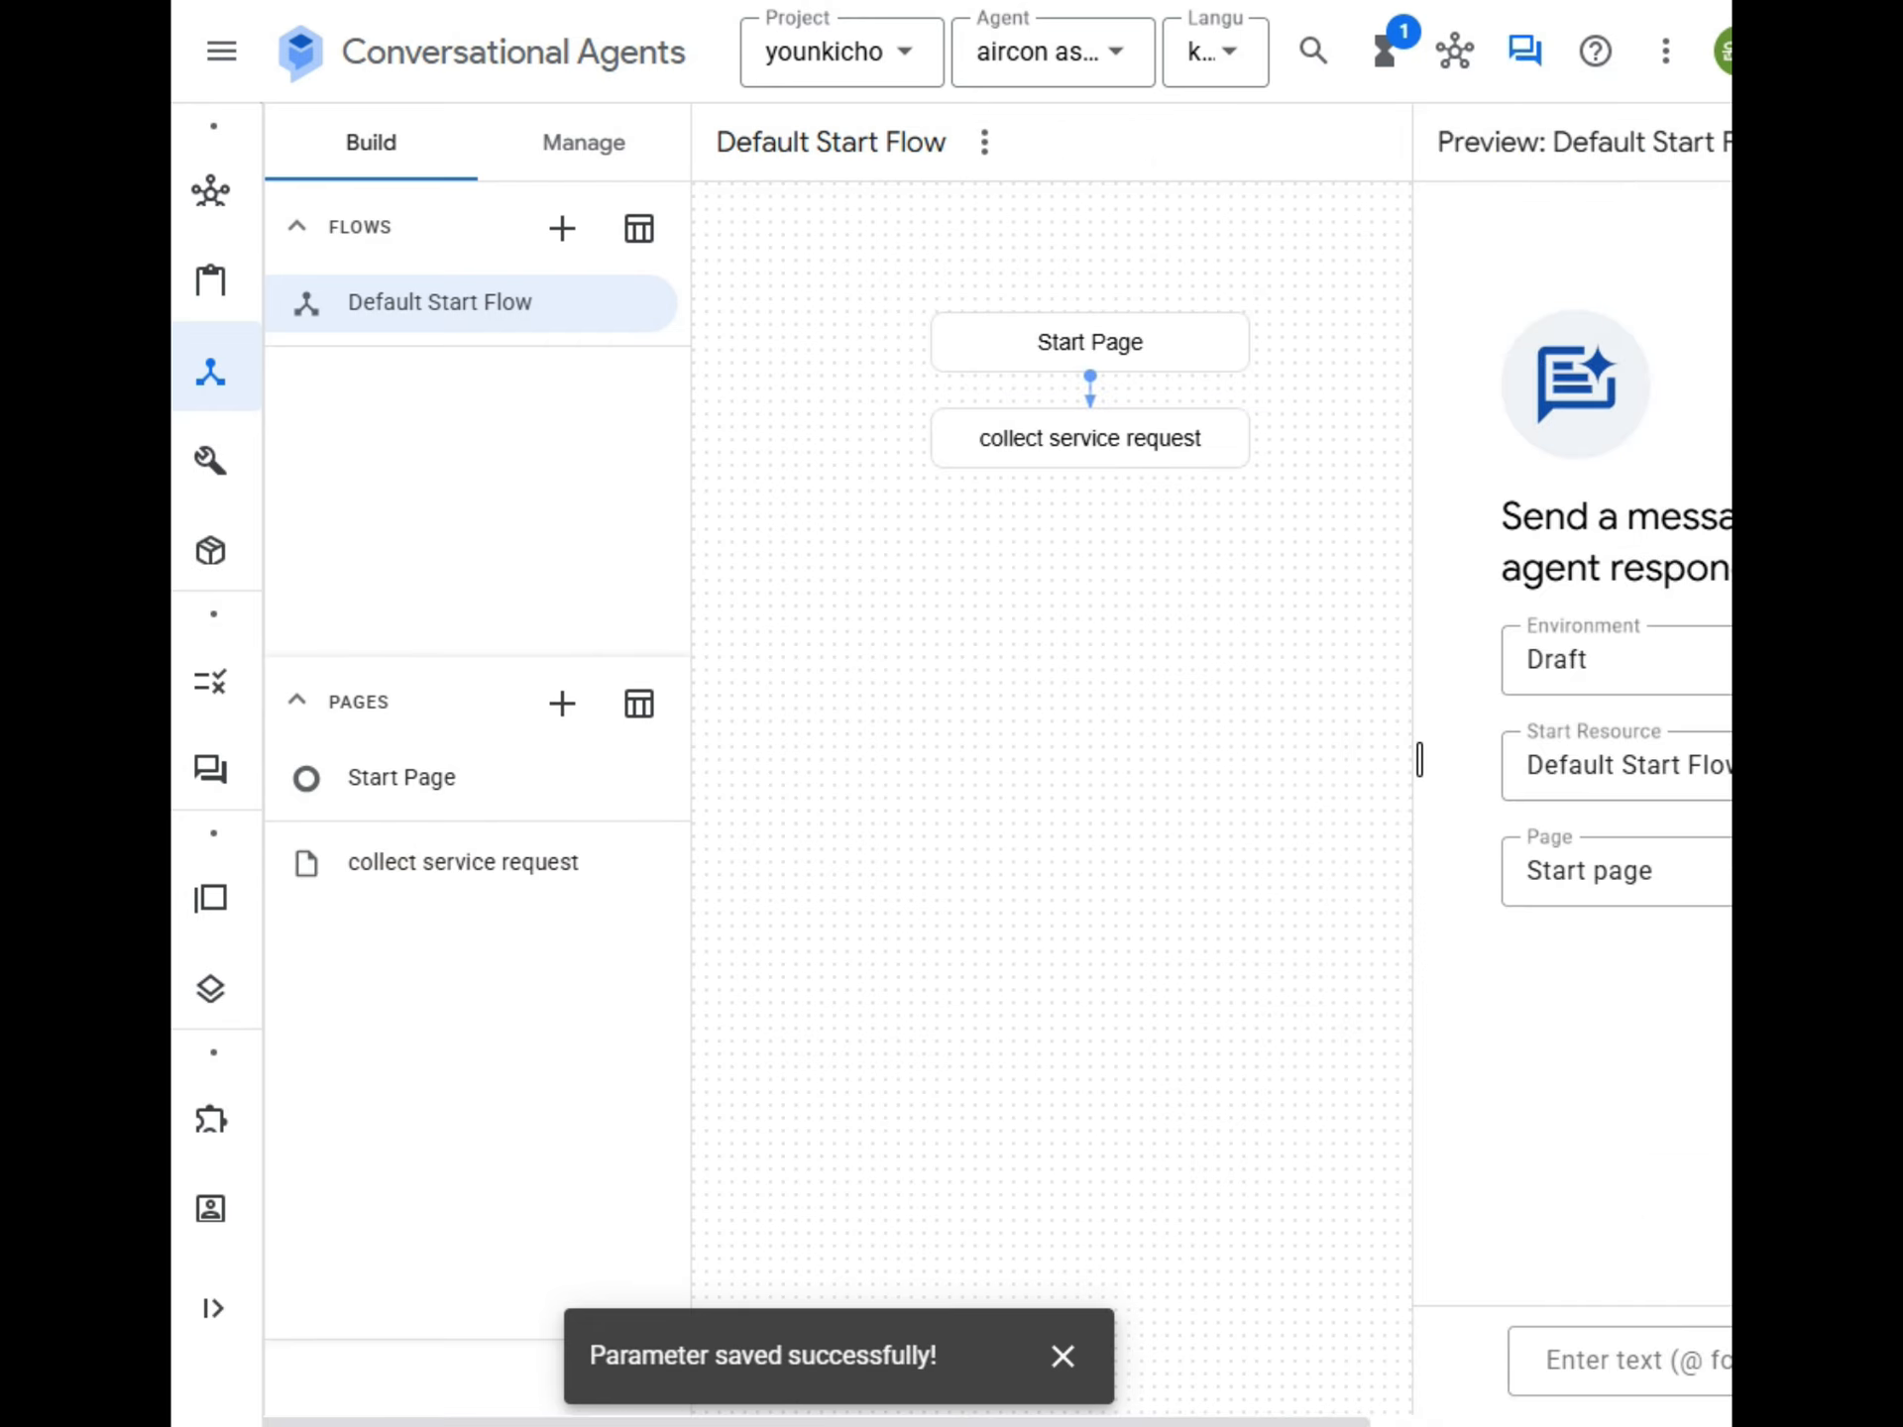
click(1630, 1372)
text(안녕)
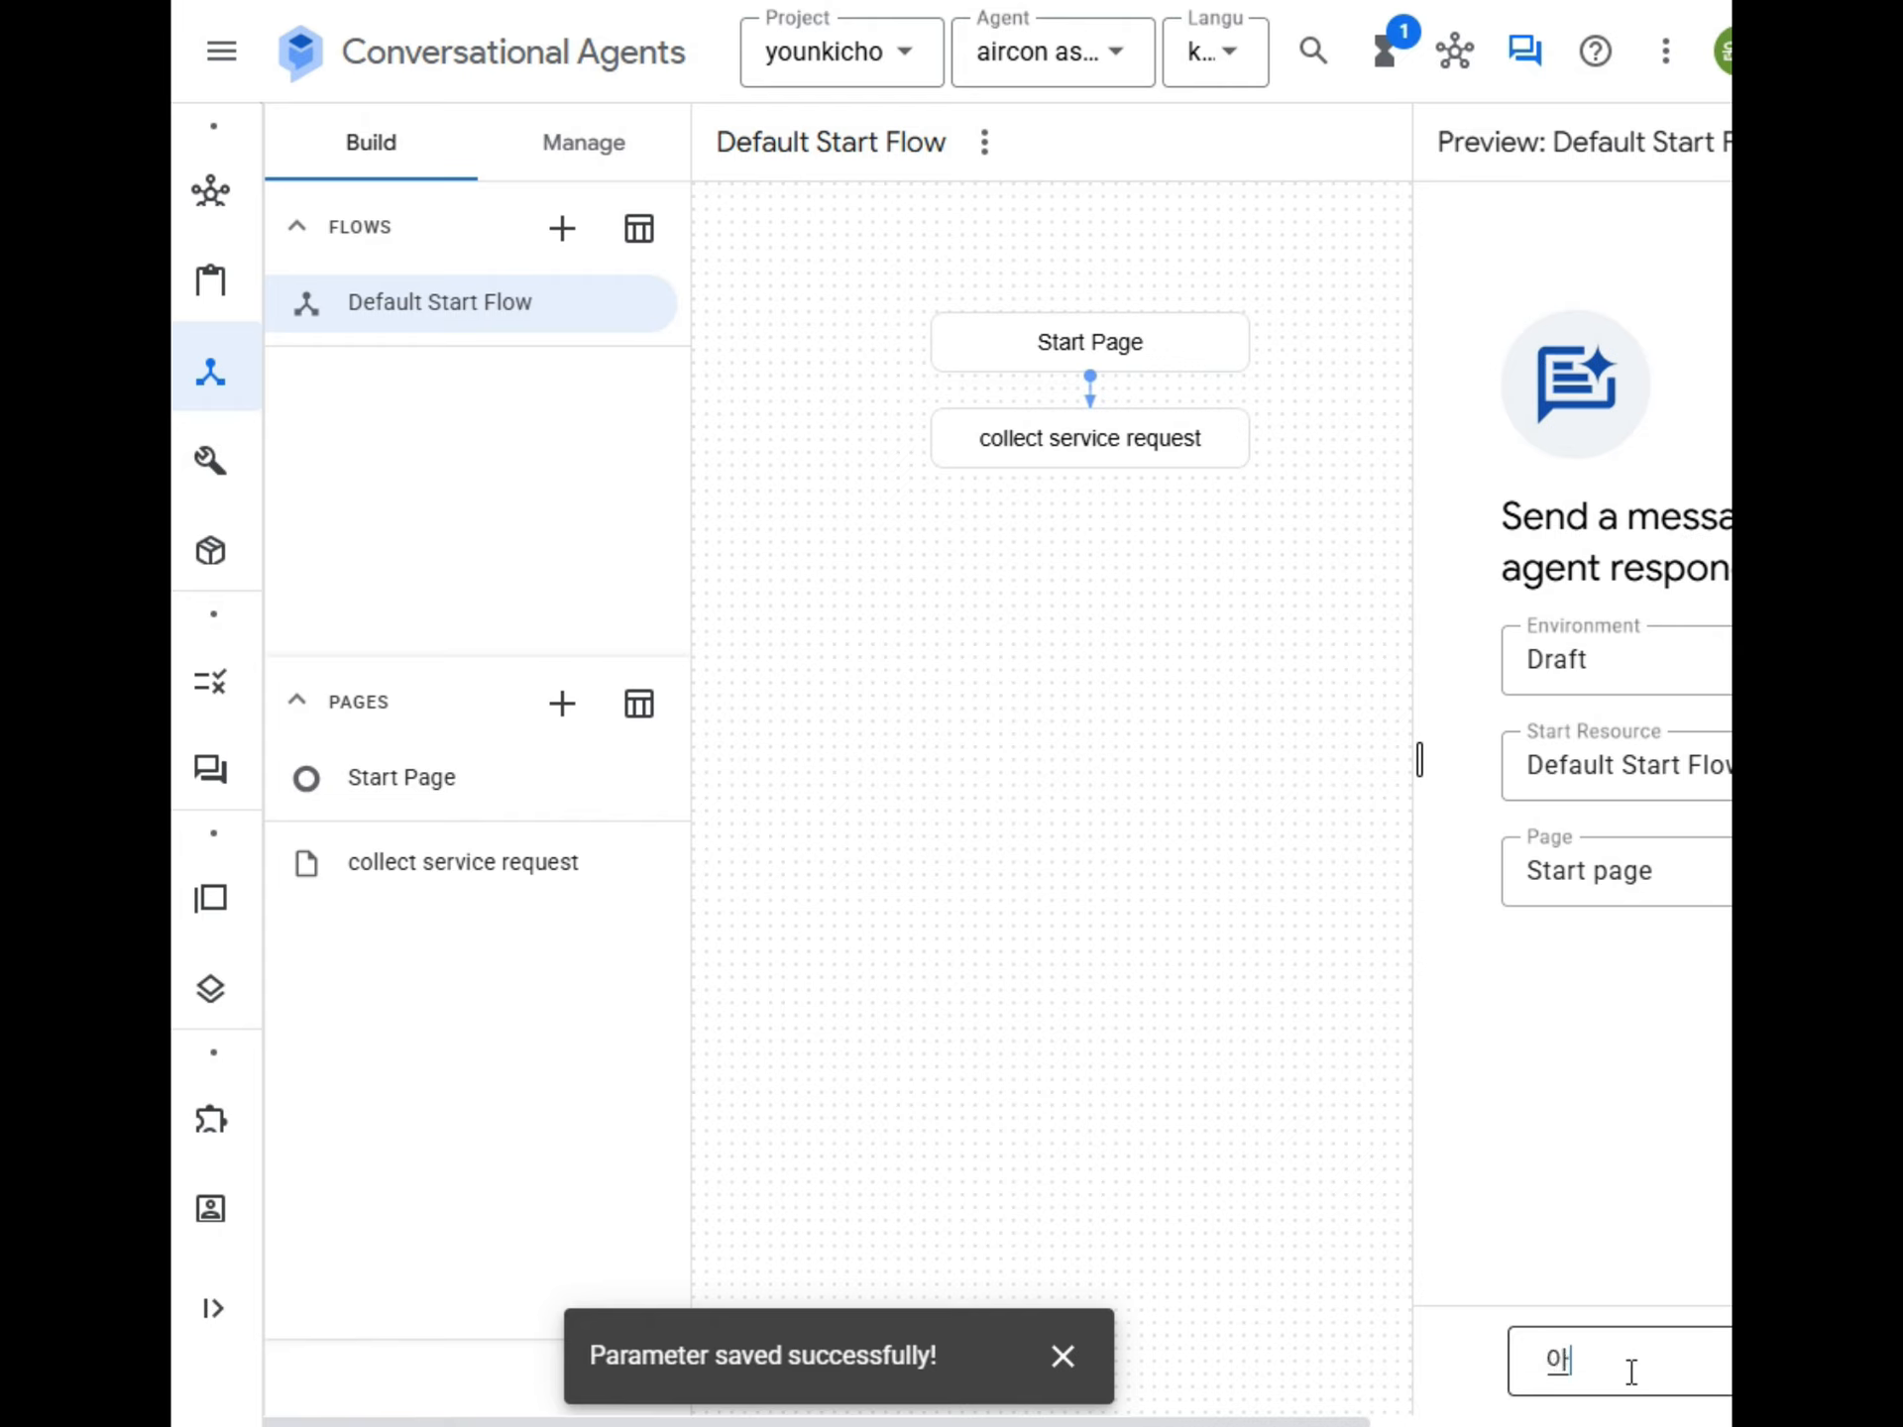
text(하세요)
key(Return)
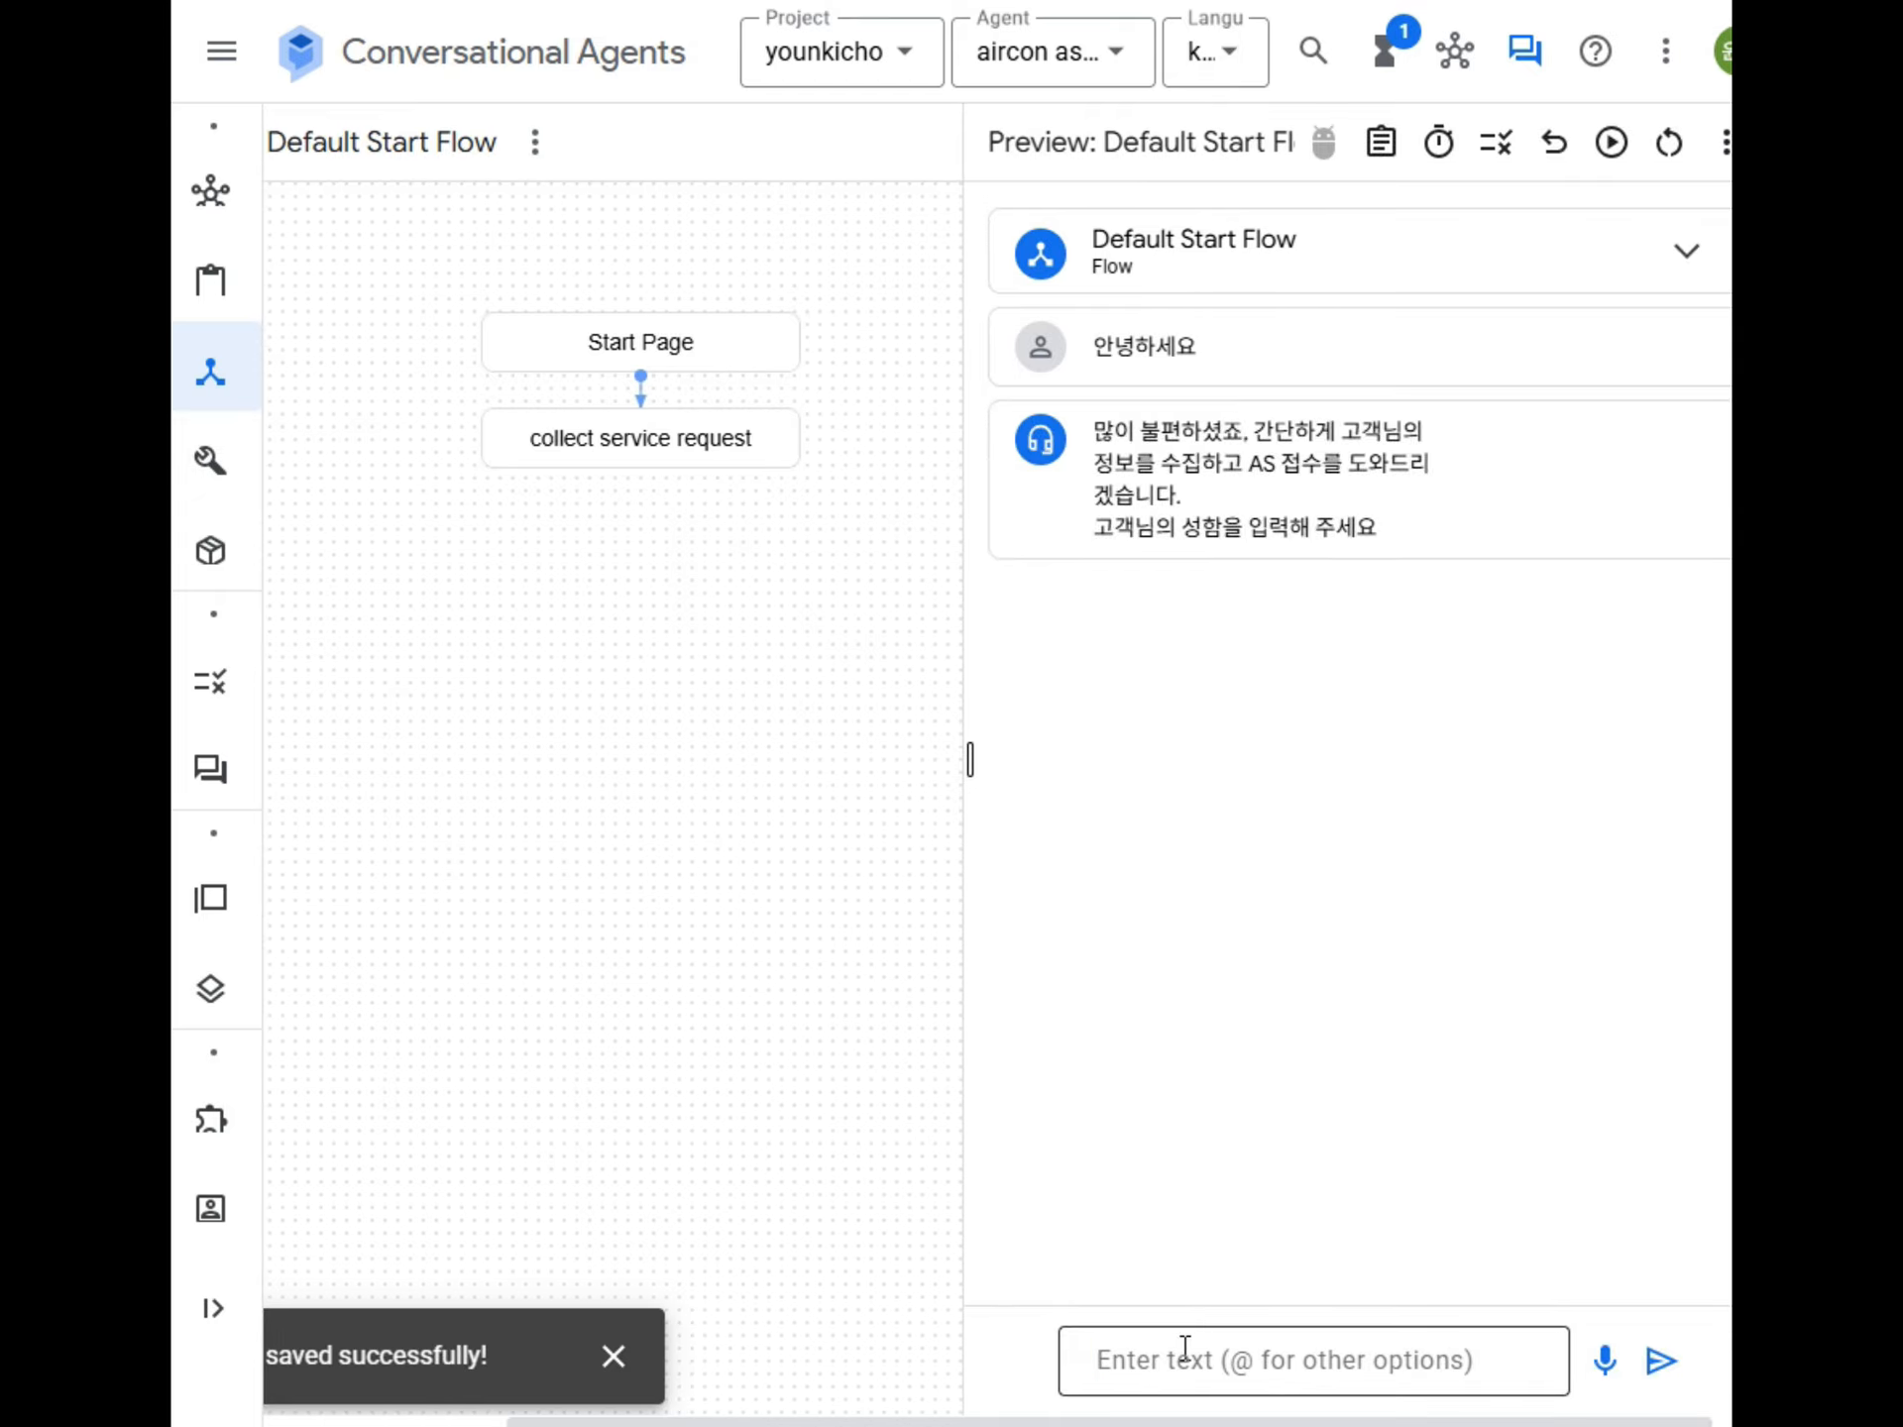
Answer the agent's prompts in the simulator with the customer's name, phone number and address.
key(Return)
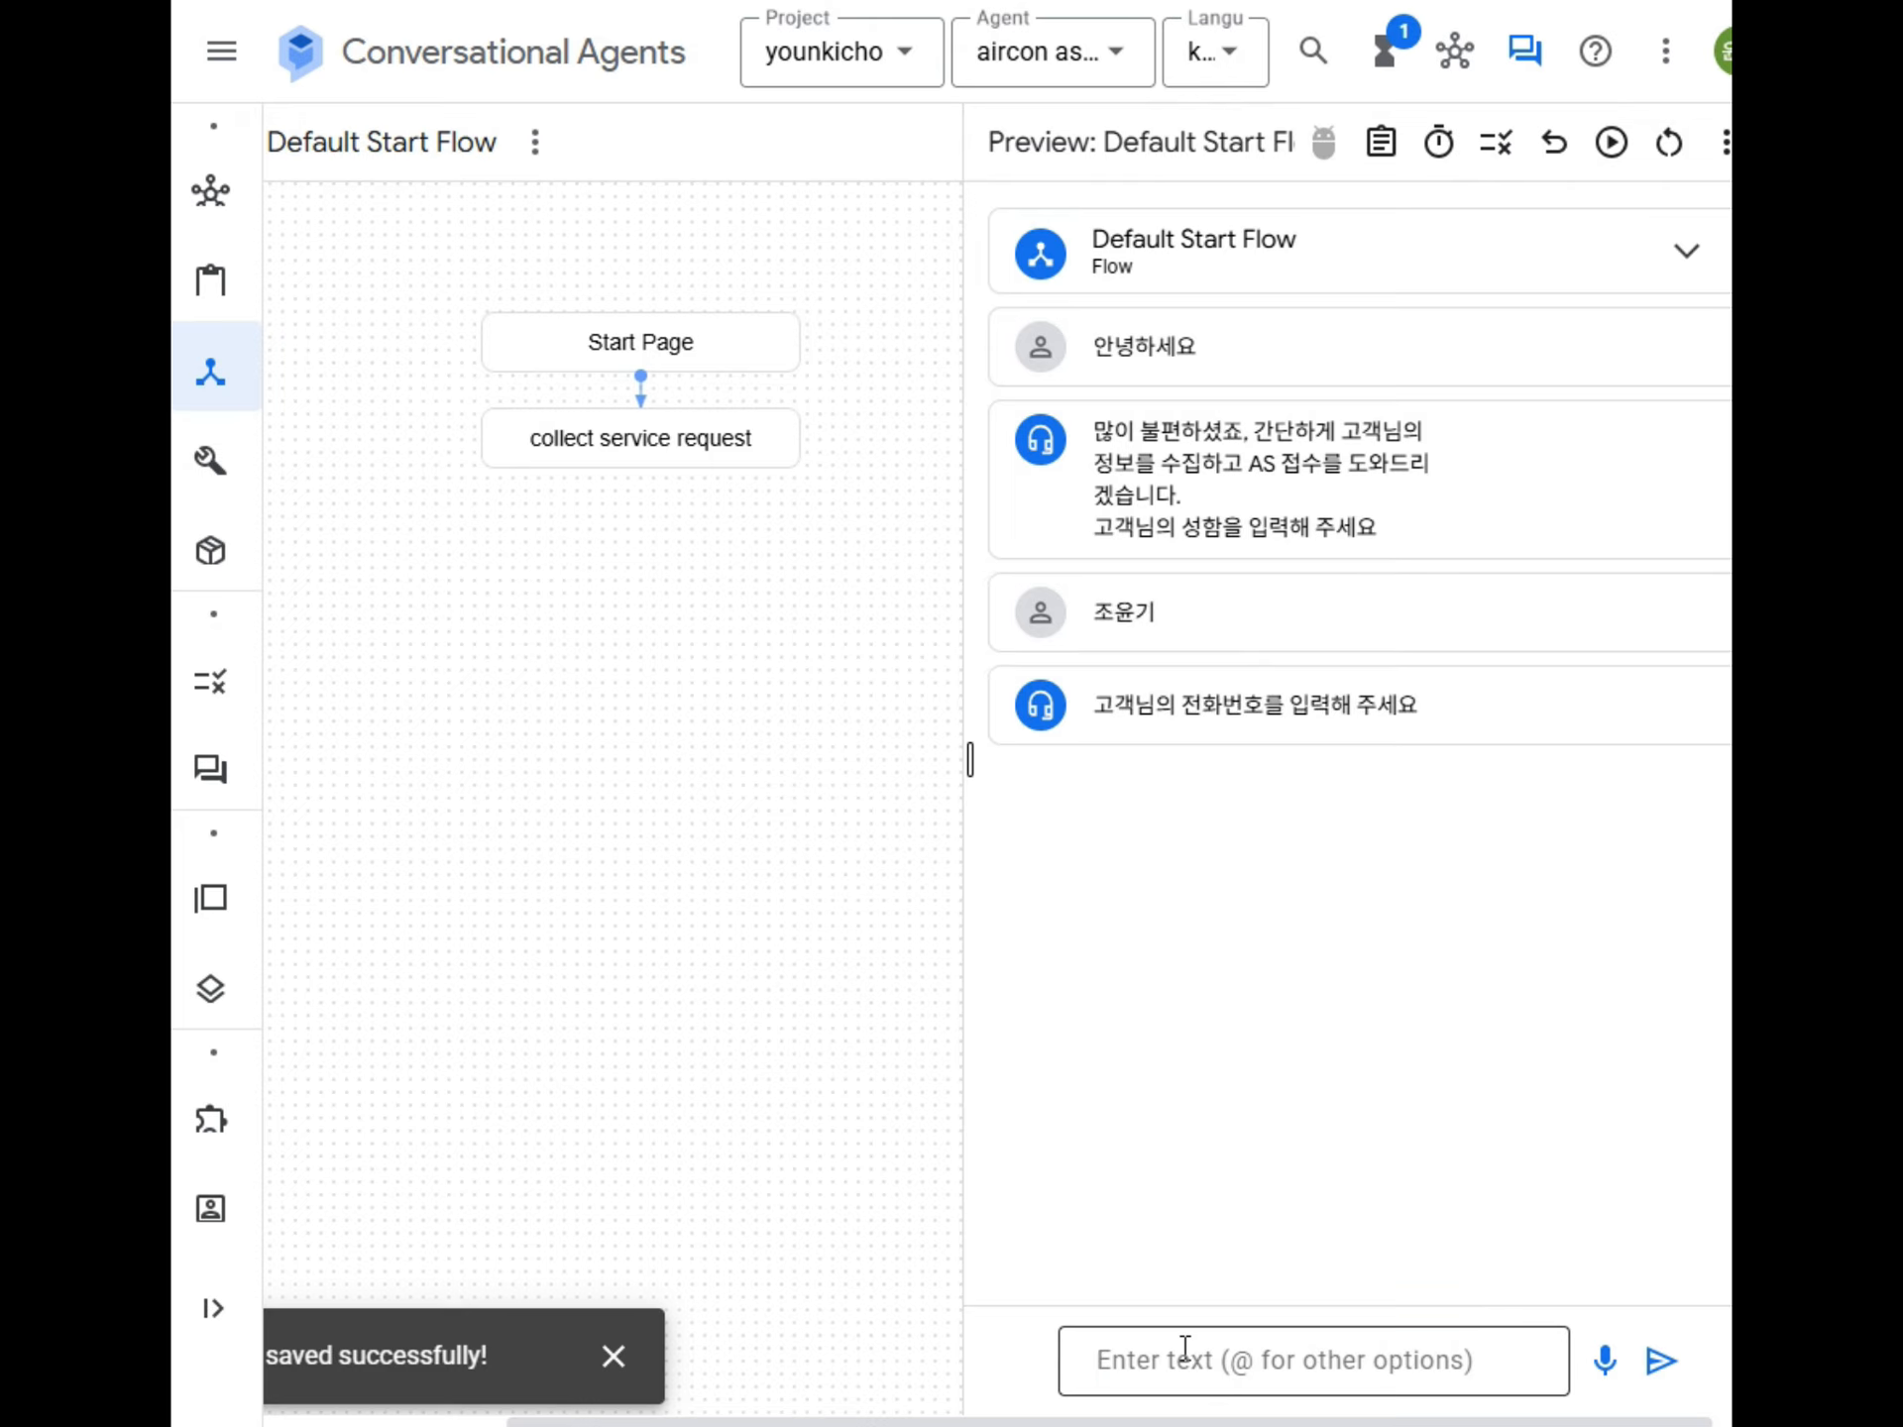
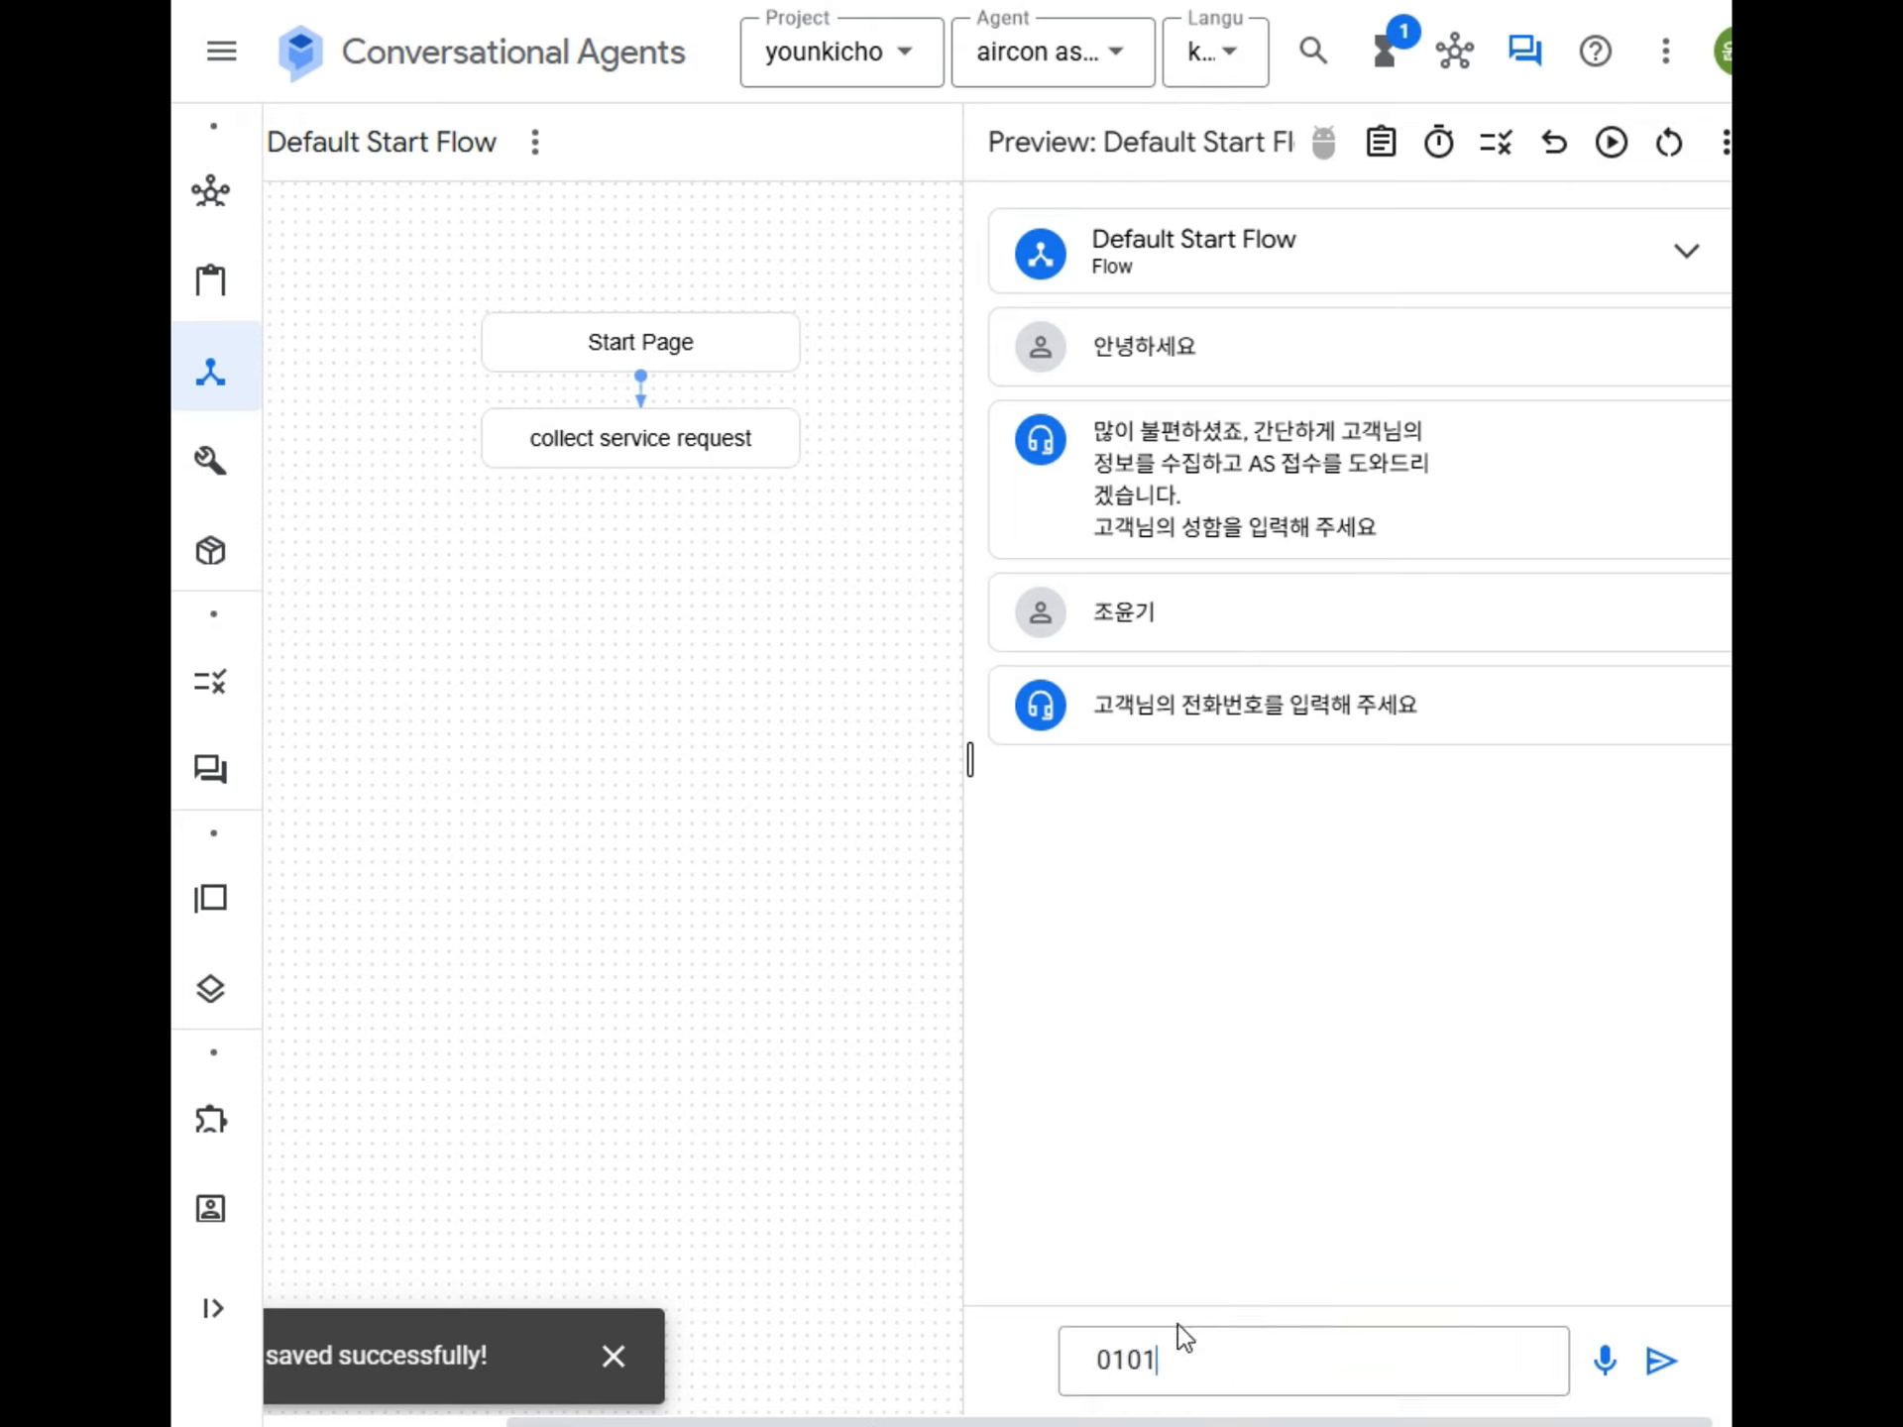
key(Return)
key(Return)
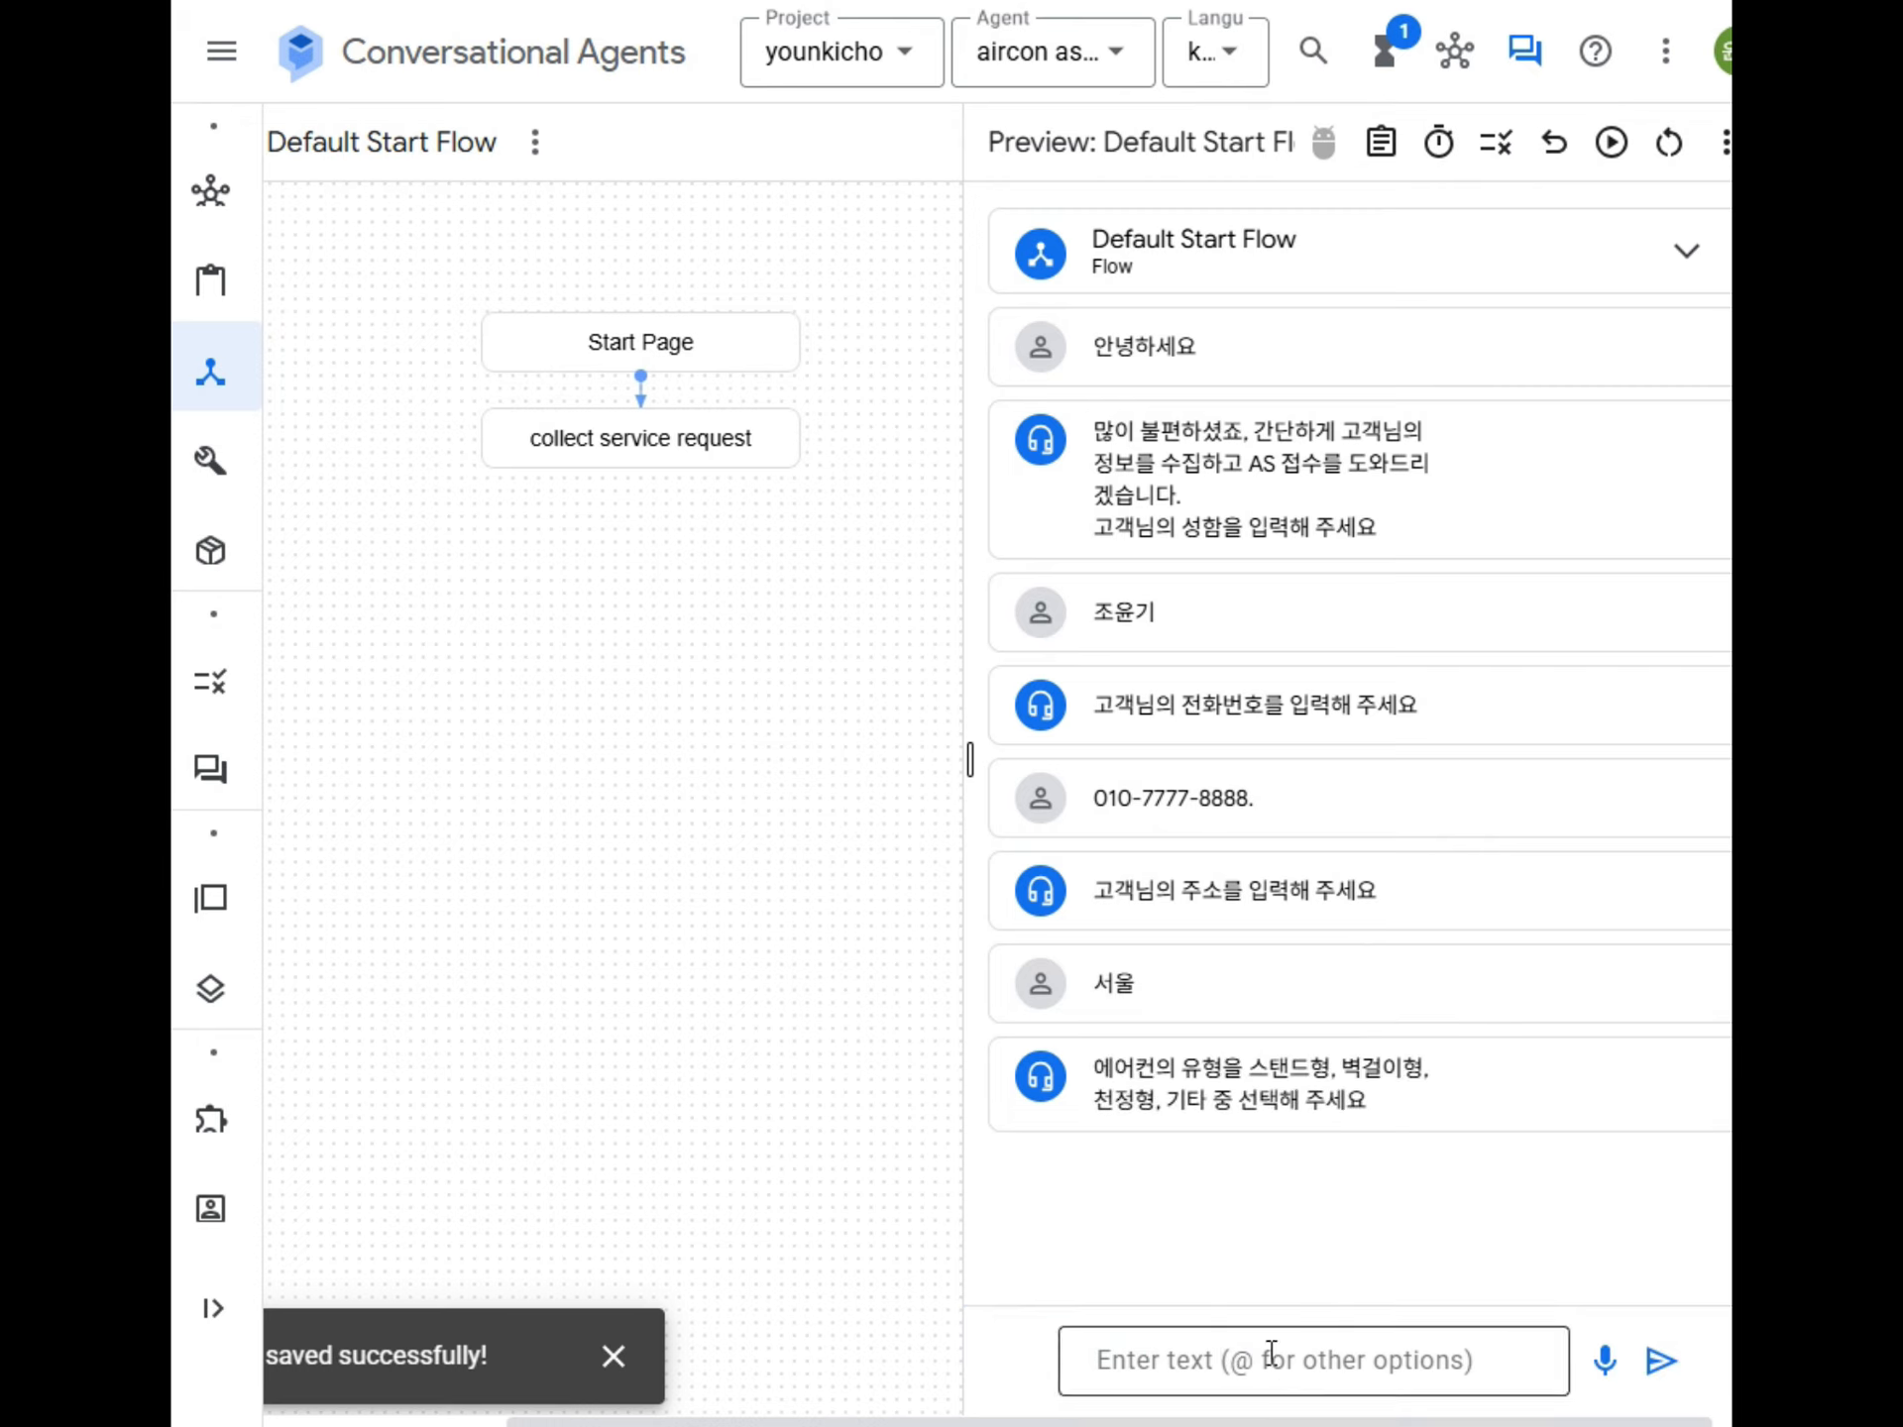
Test the air conditioner type prompt with the replies "모르겠네요" and "그냥 넘어가", followed by the valid answer "스탠드".
text(모르)
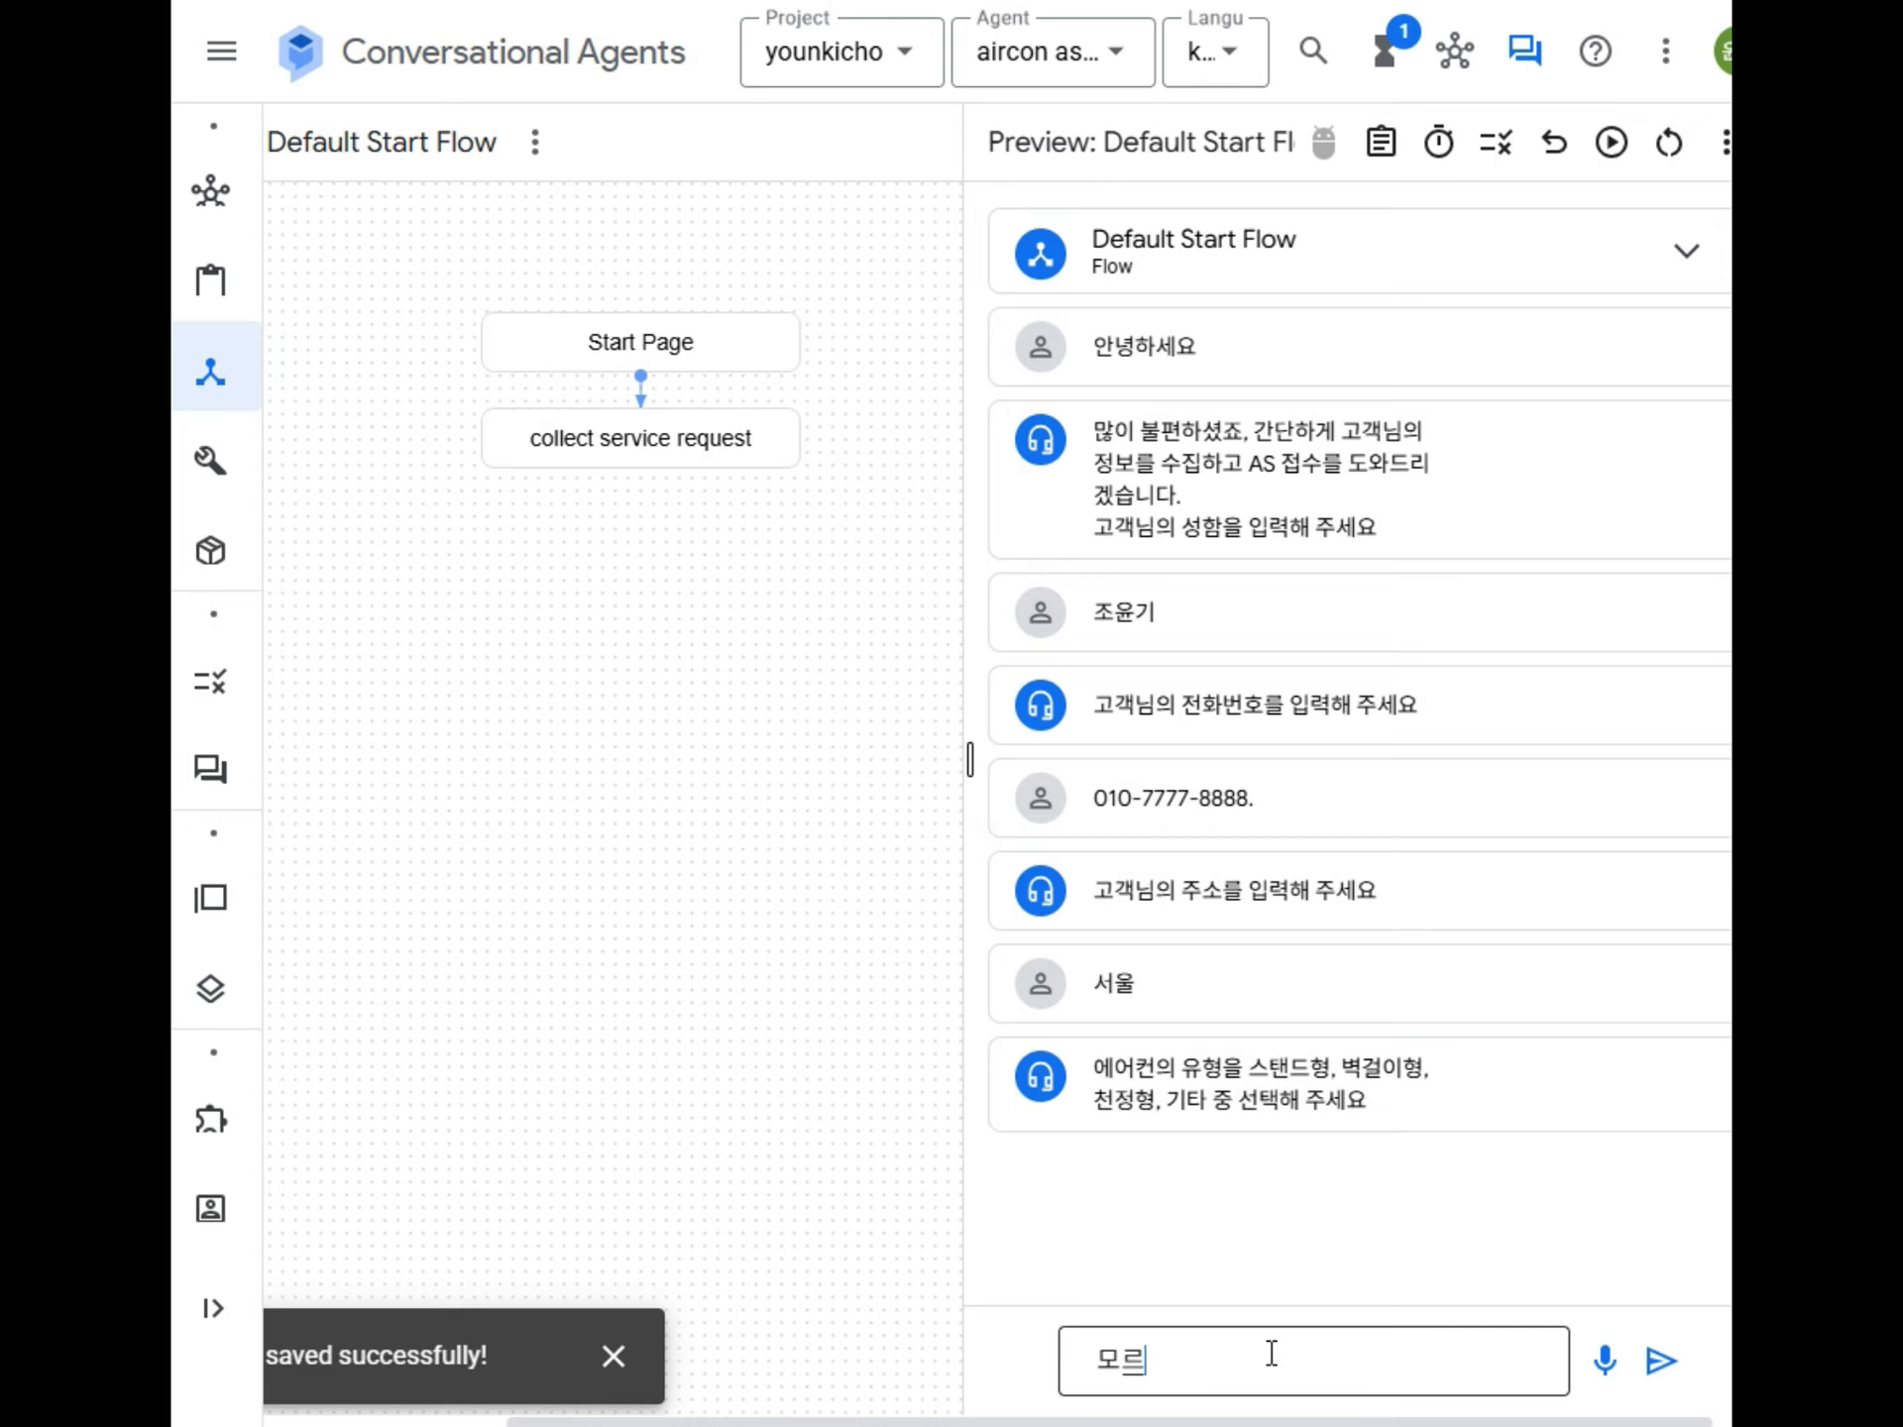
text(겠네요)
key(Return)
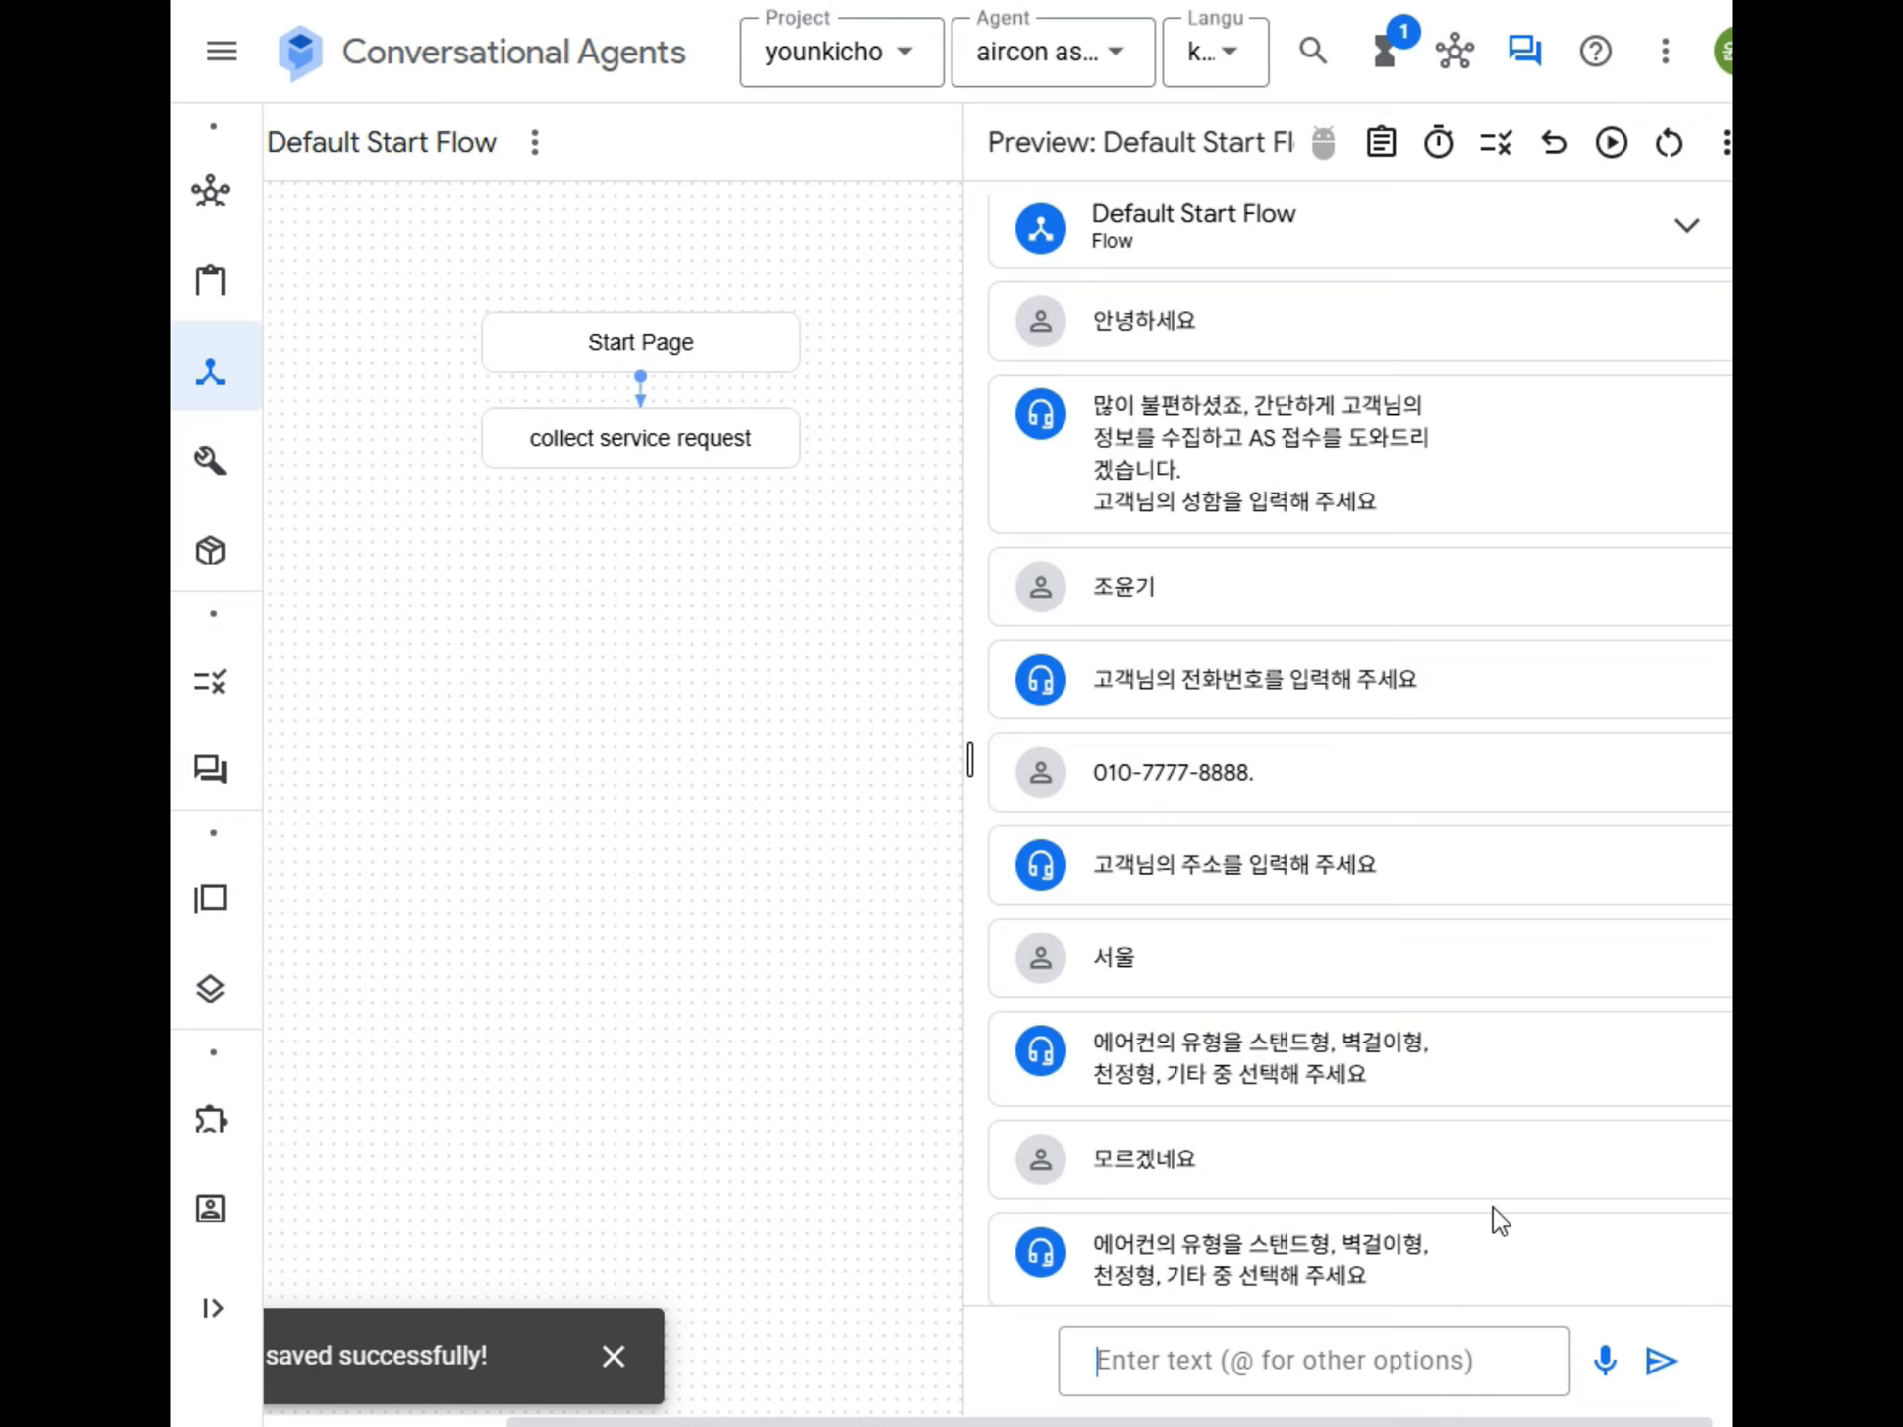
text(그냥 넘어)
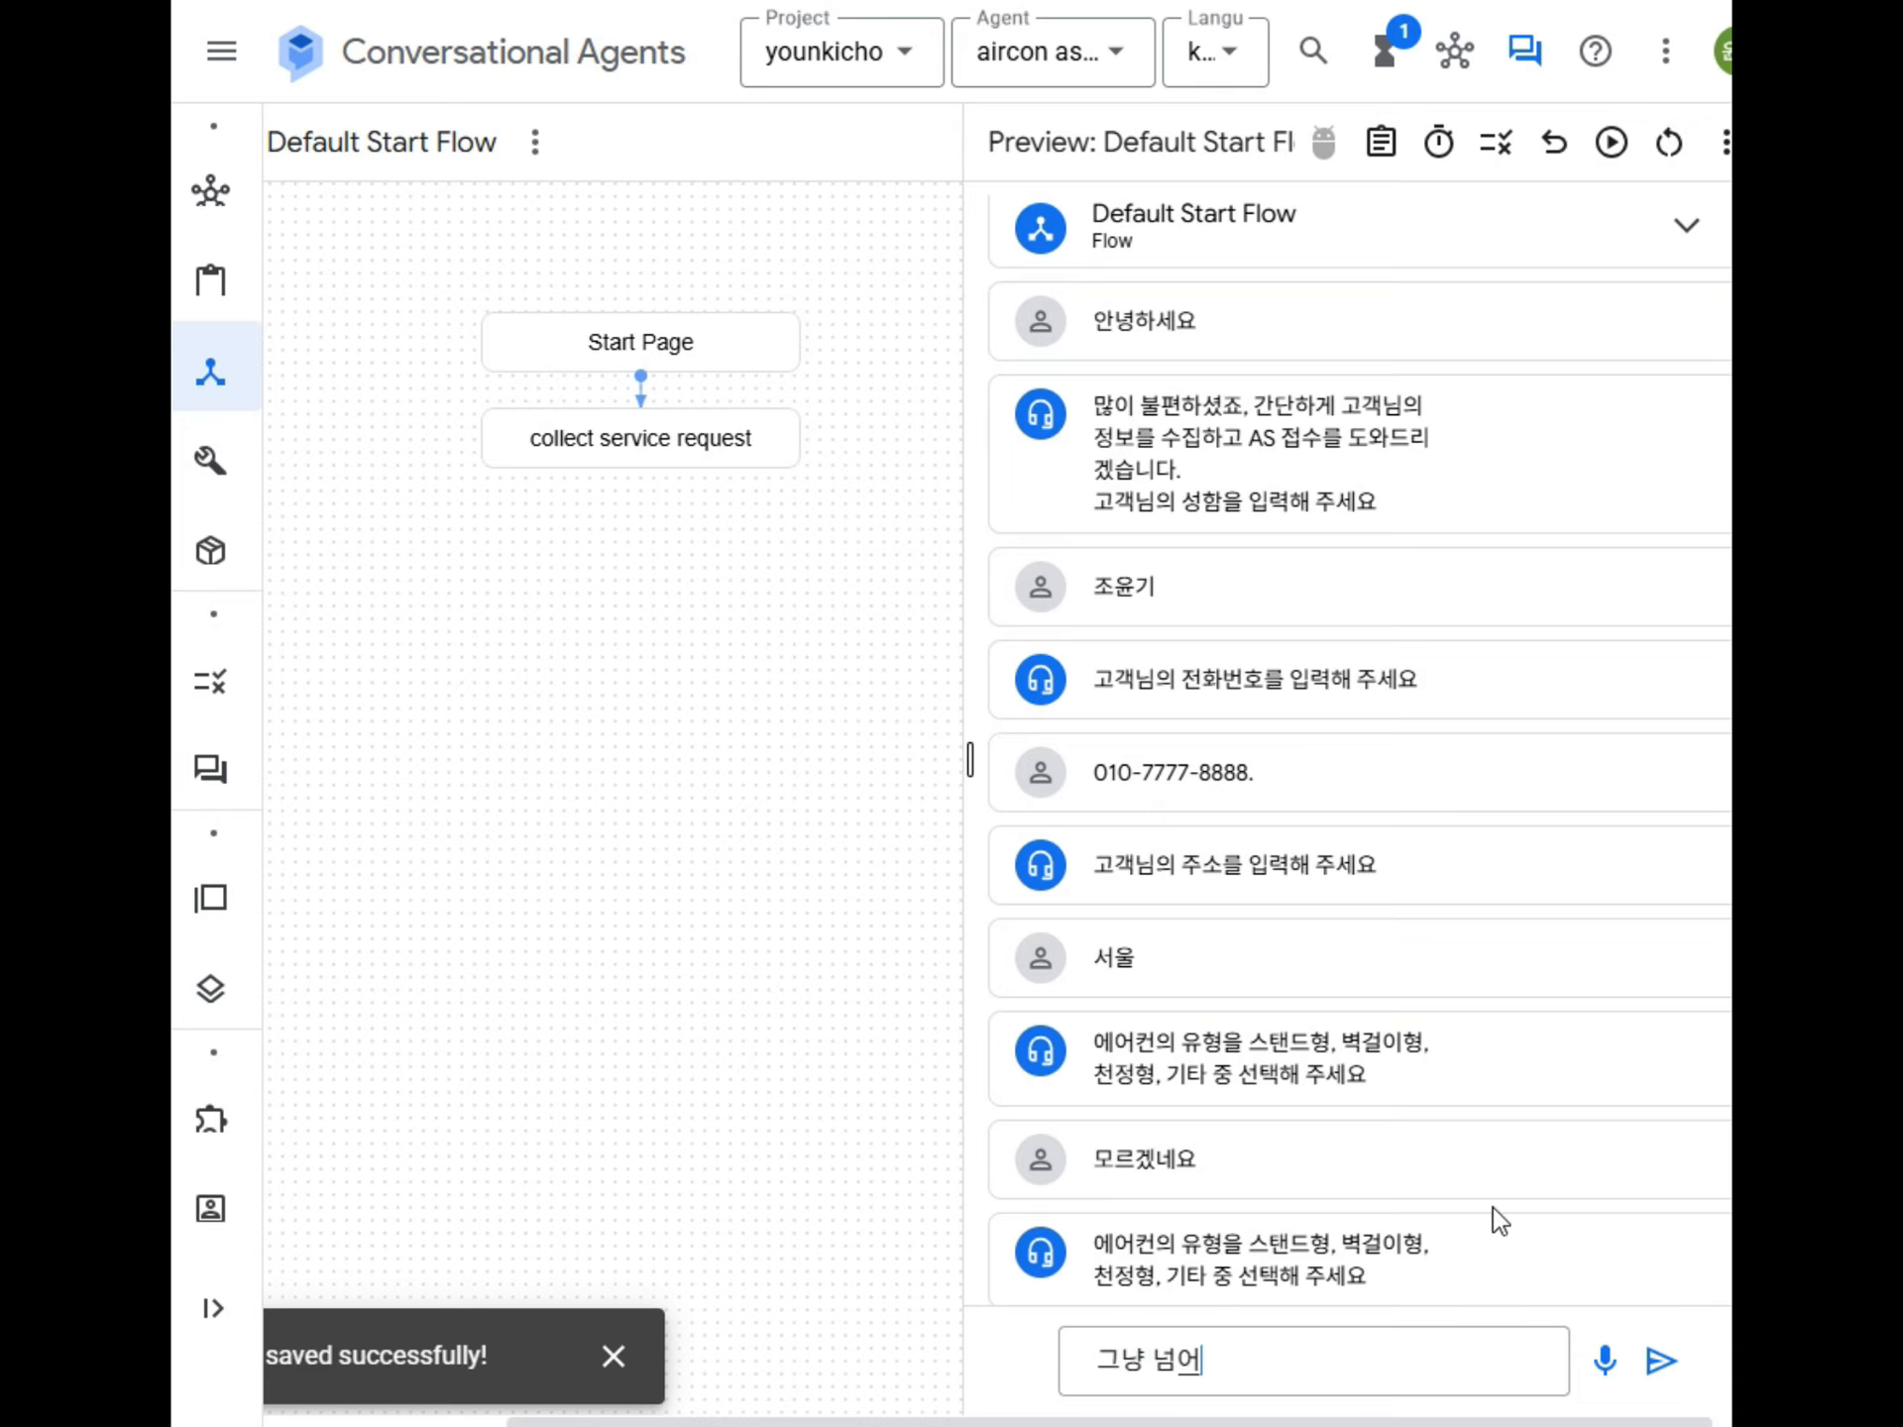
key(Return)
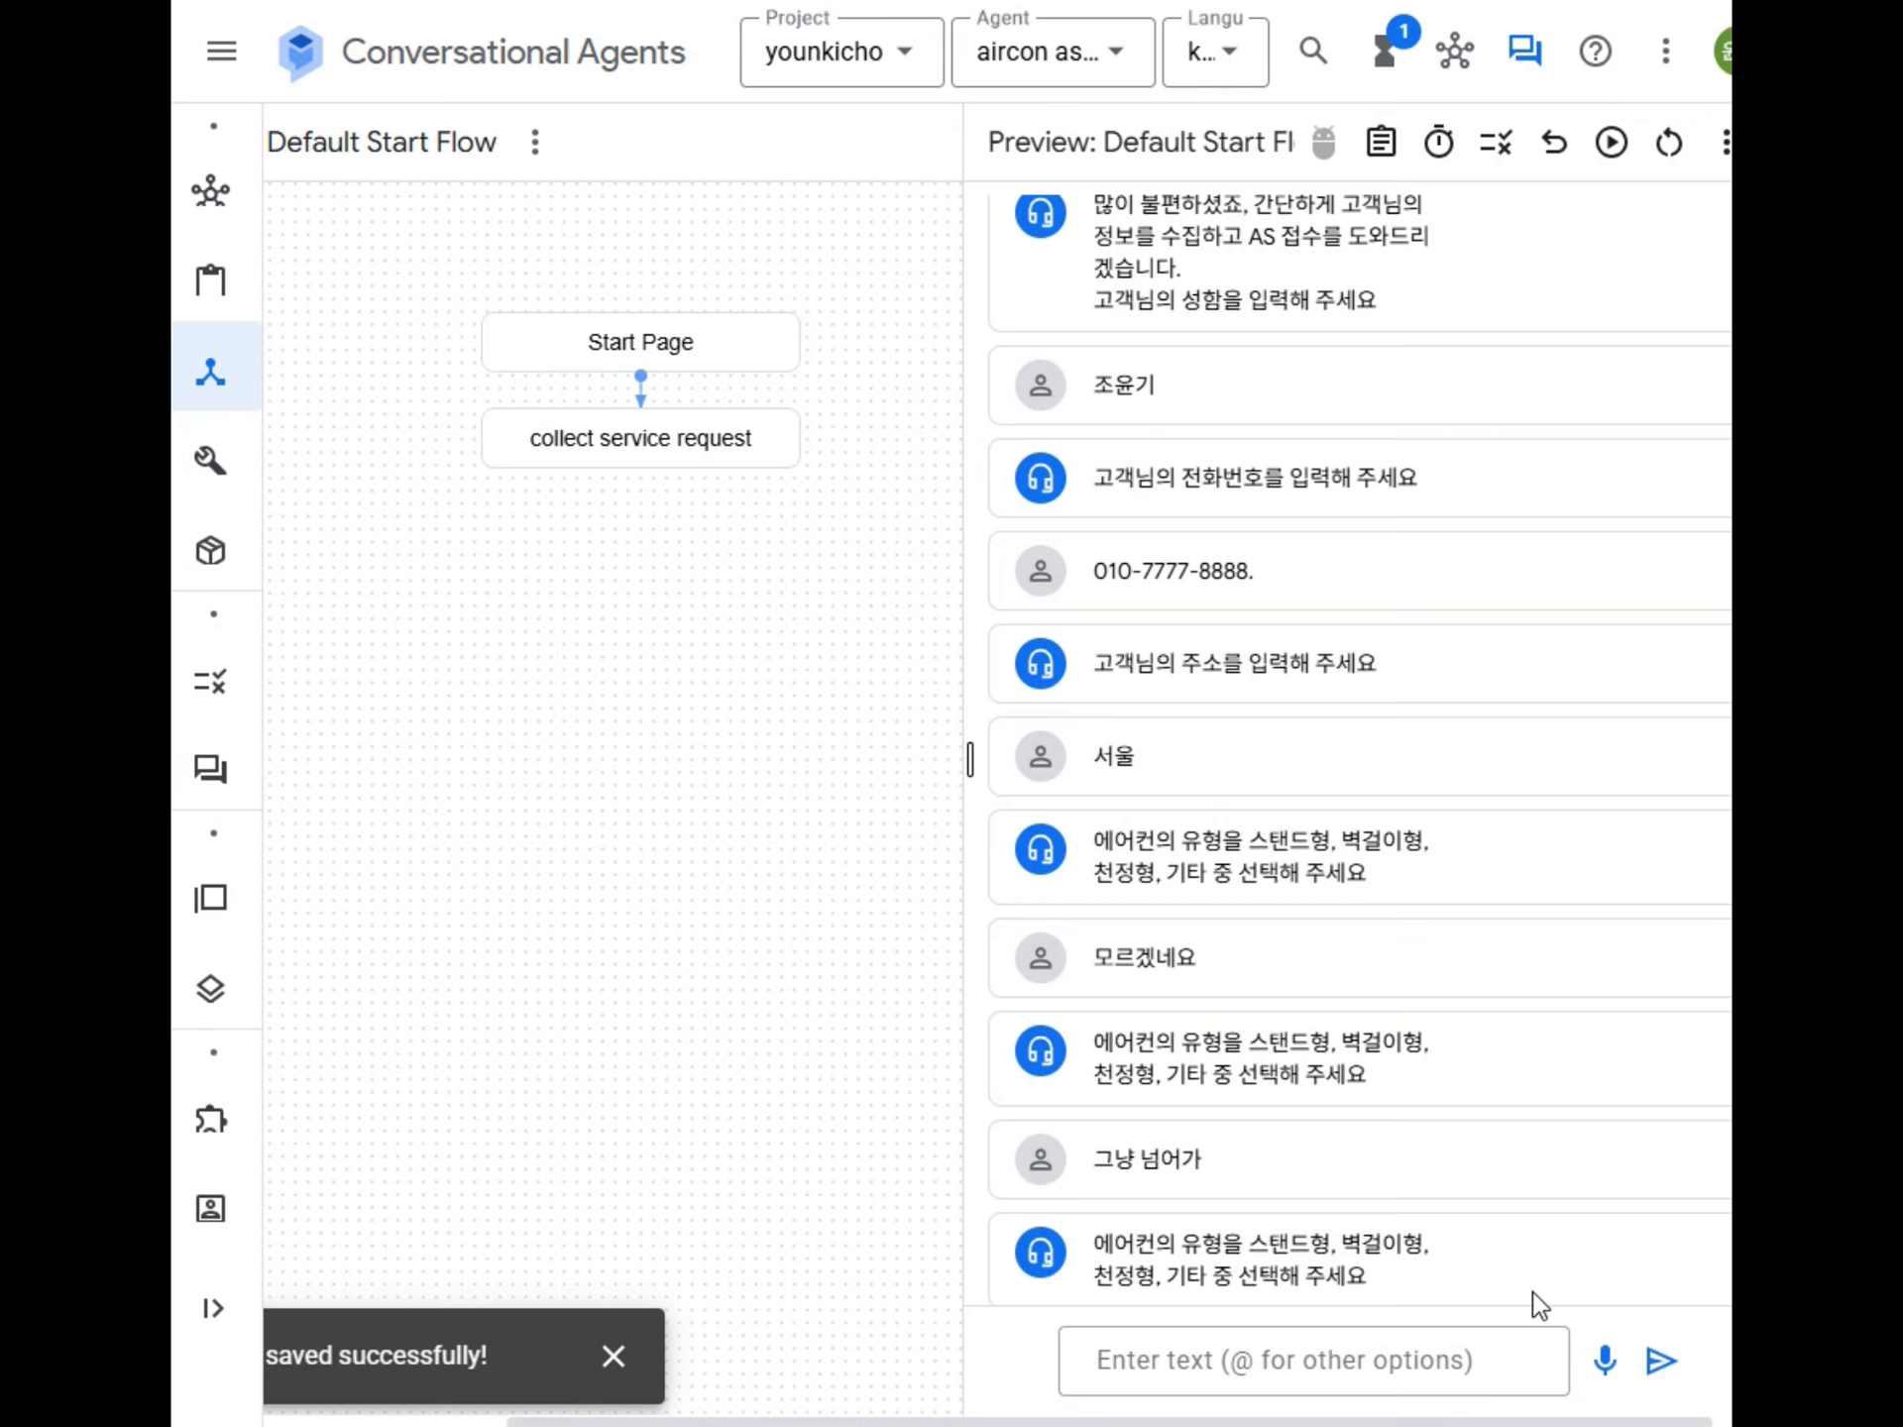
text(스탠드)
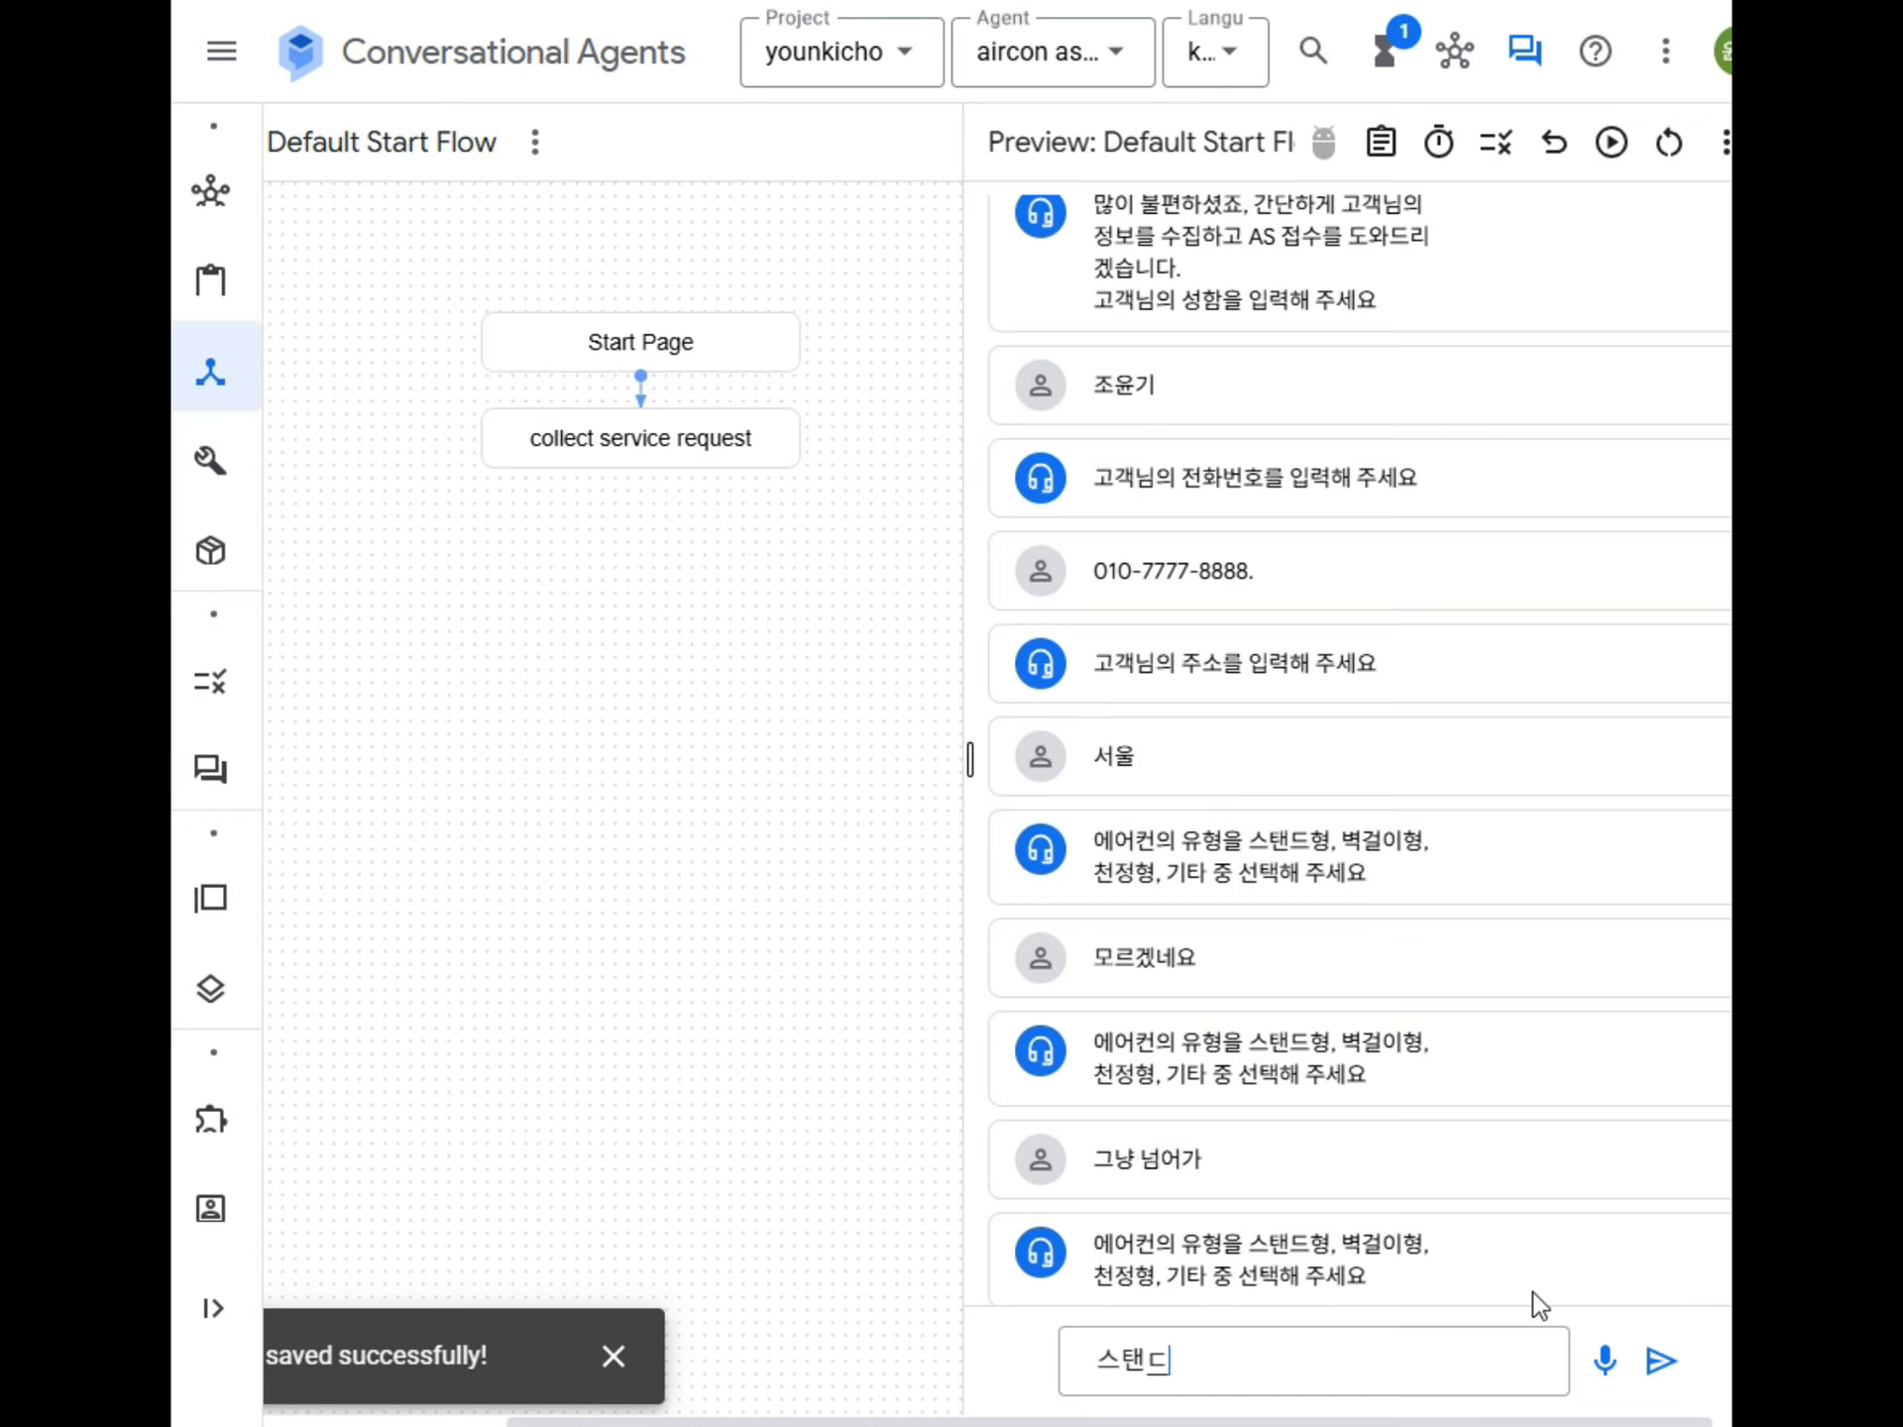
key(Return)
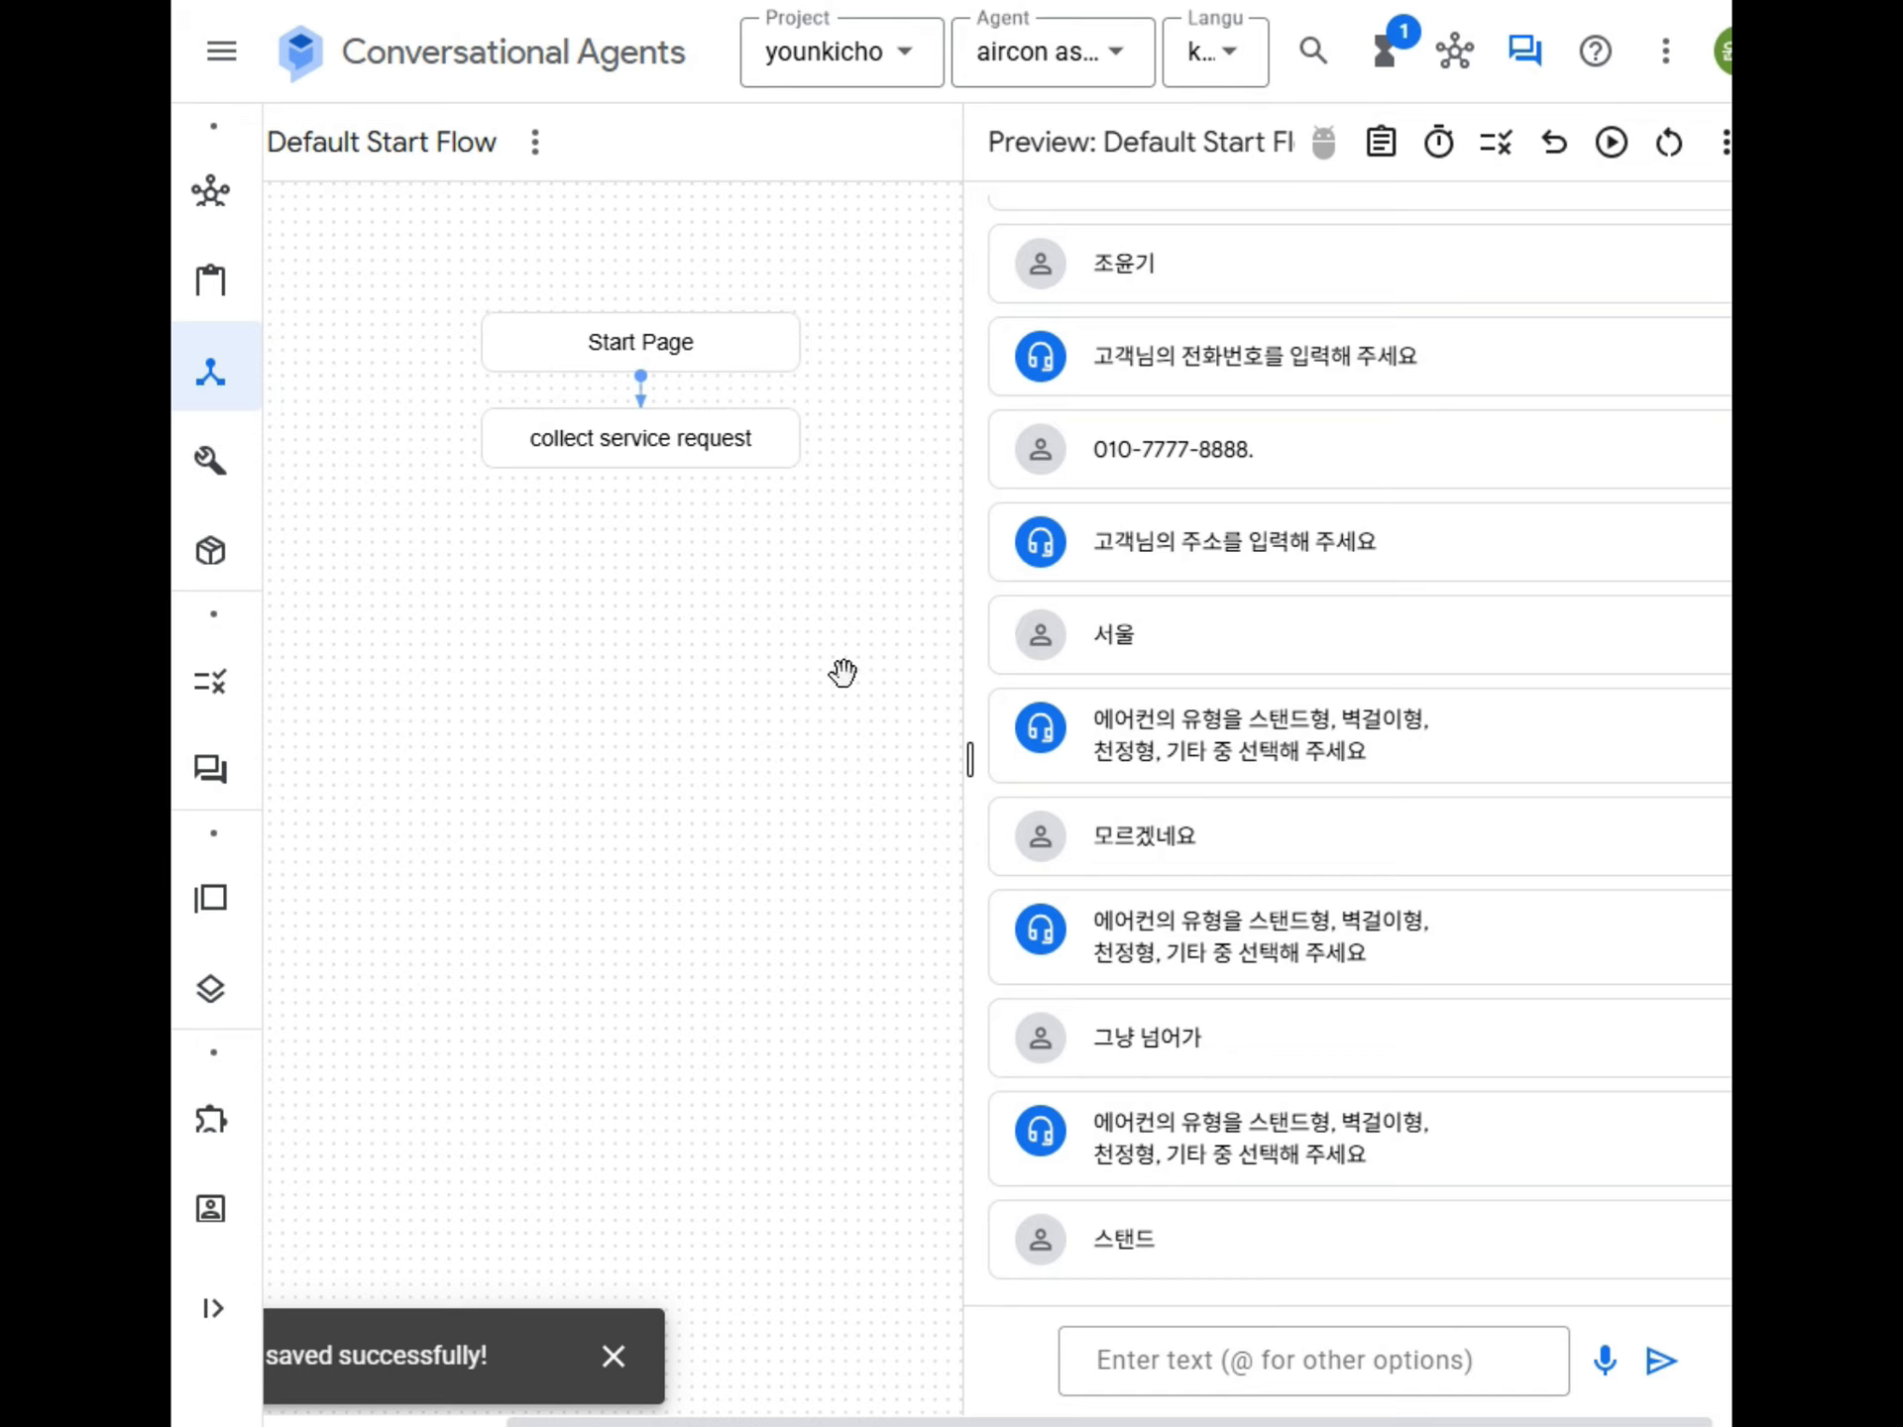
Close the simulator and start a new route on the collect service request page, with its intent section collapsed.
click(649, 460)
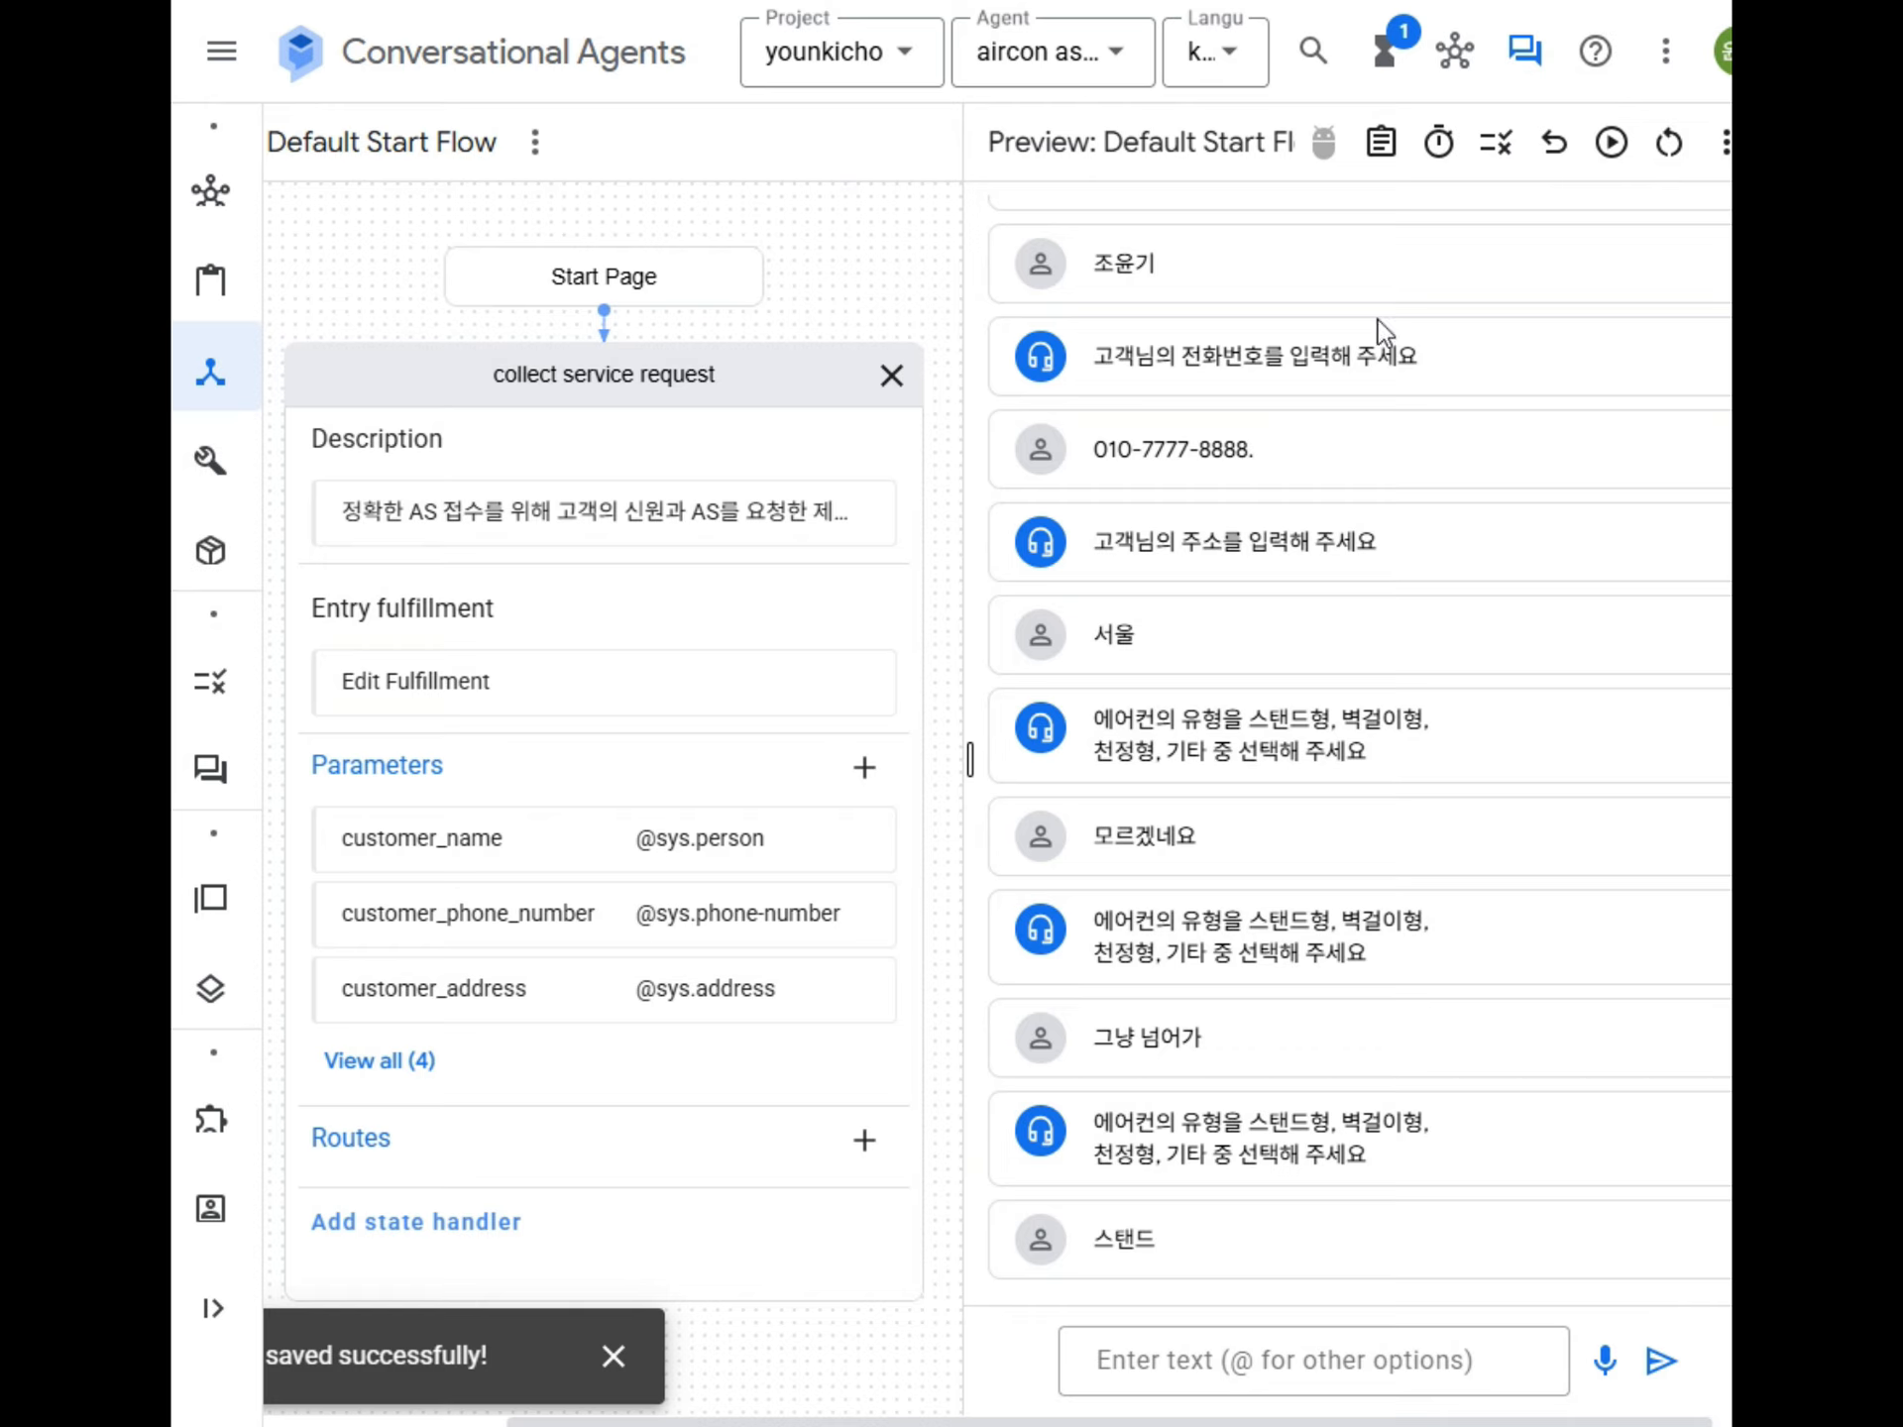
click(1524, 51)
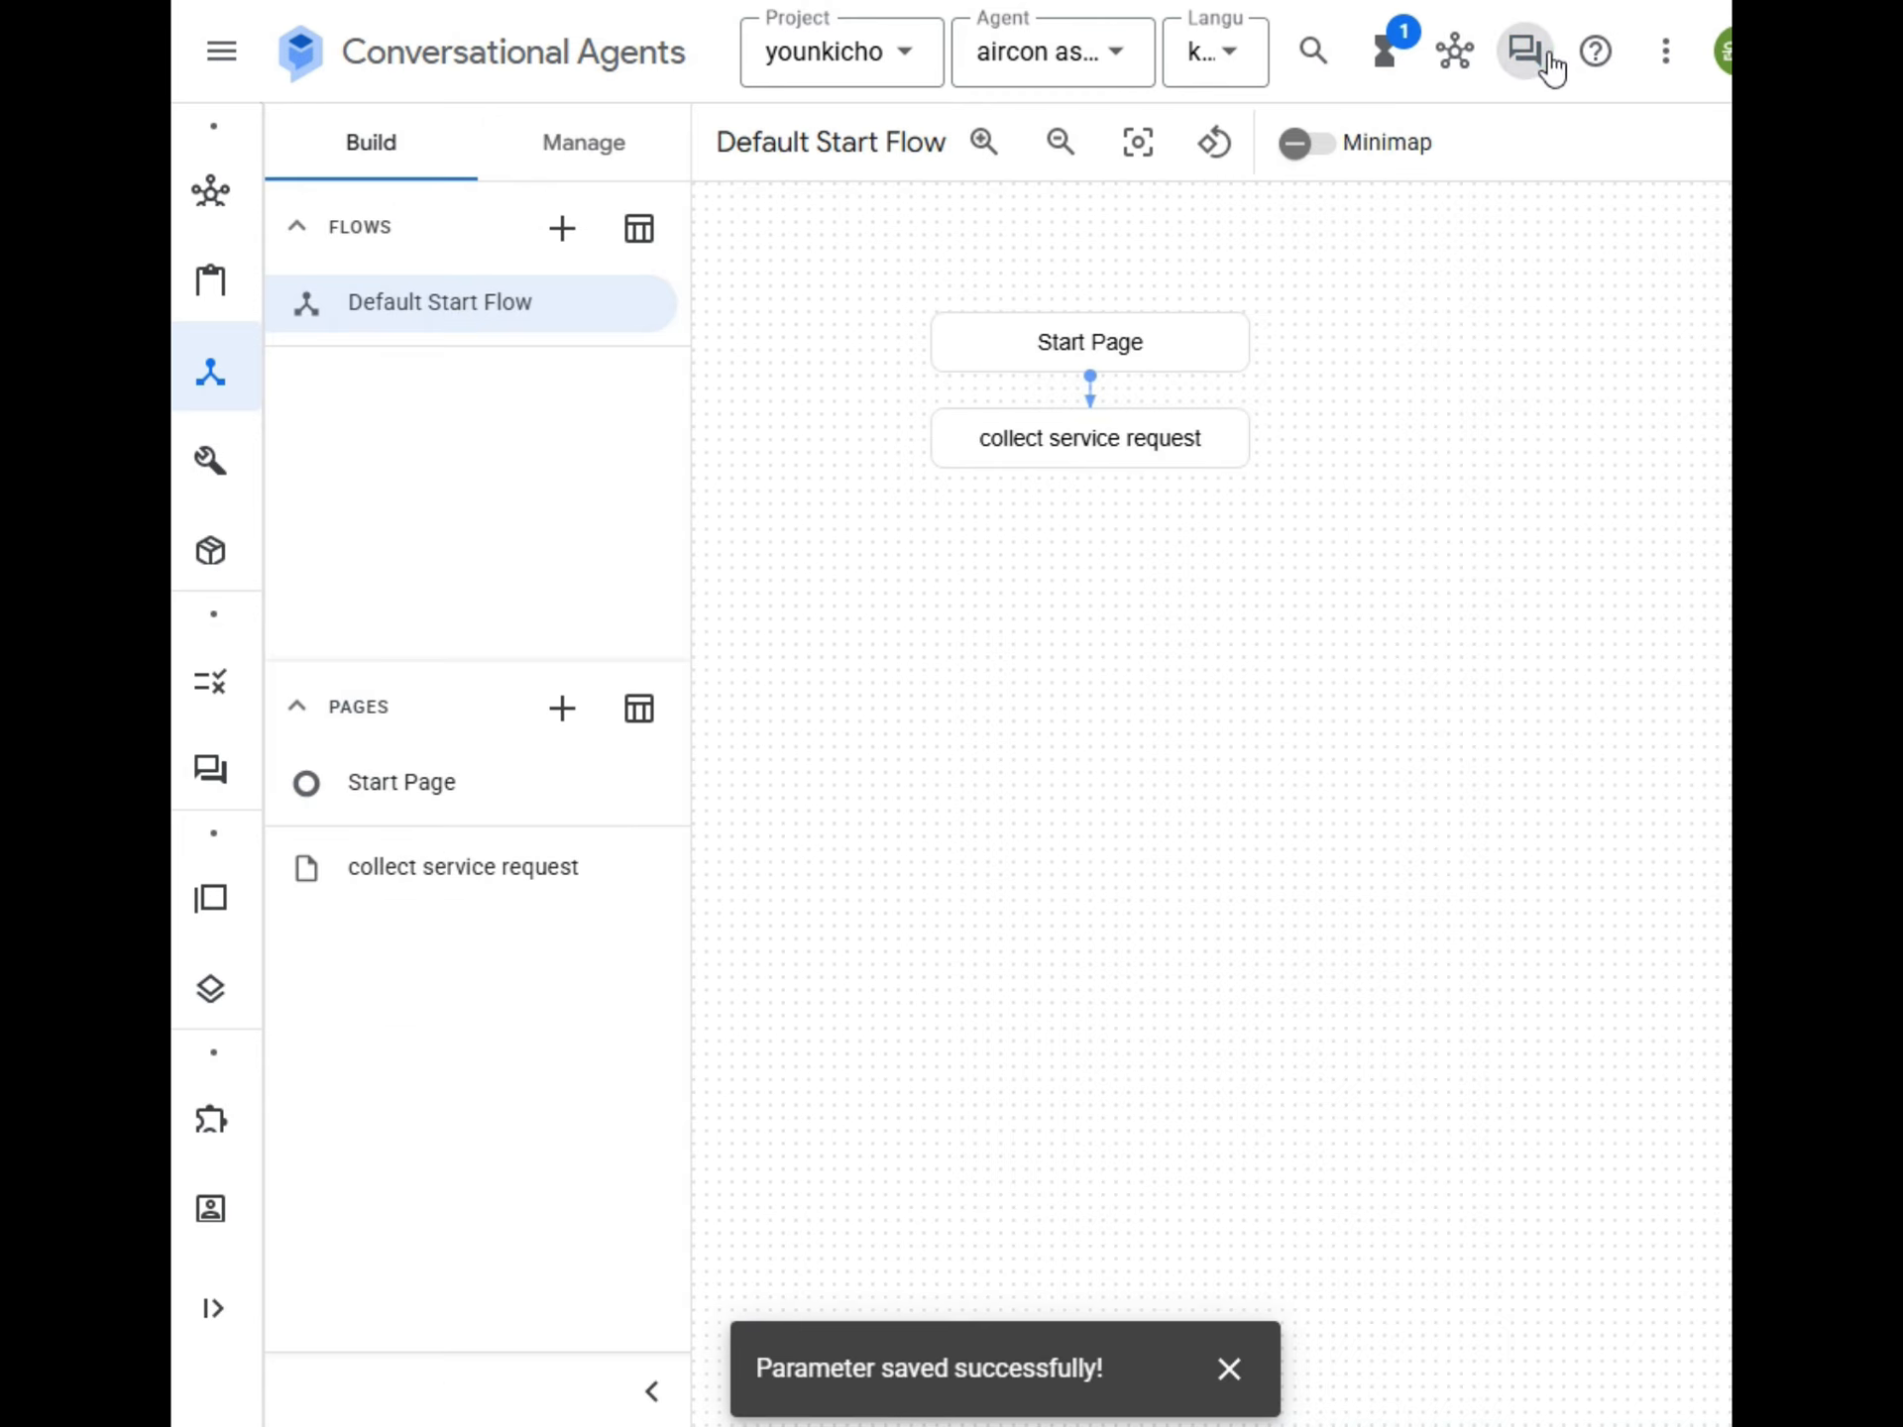
click(1180, 433)
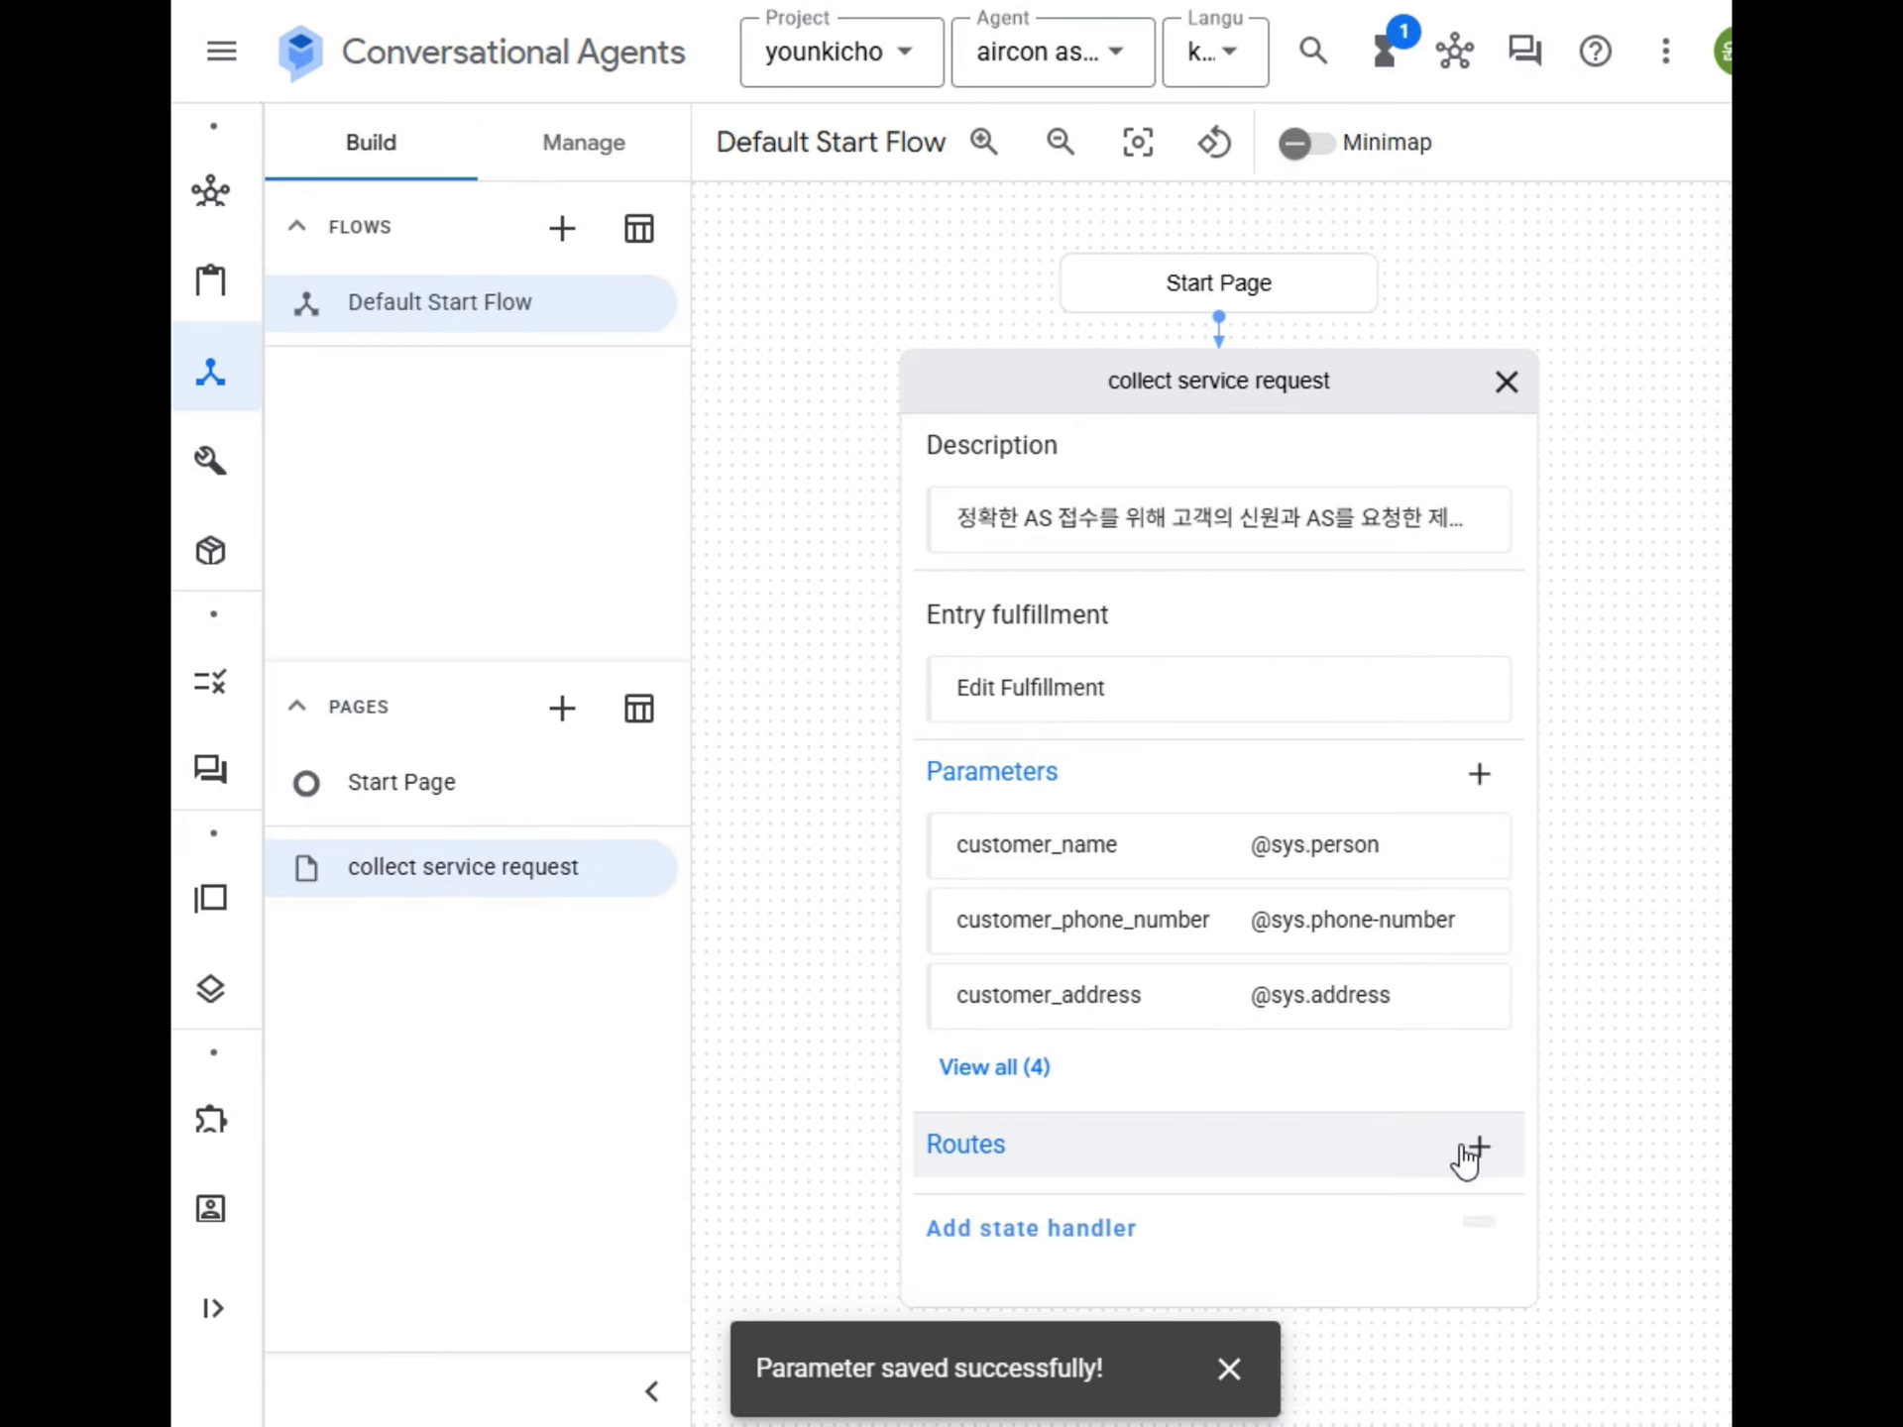
click(1474, 1149)
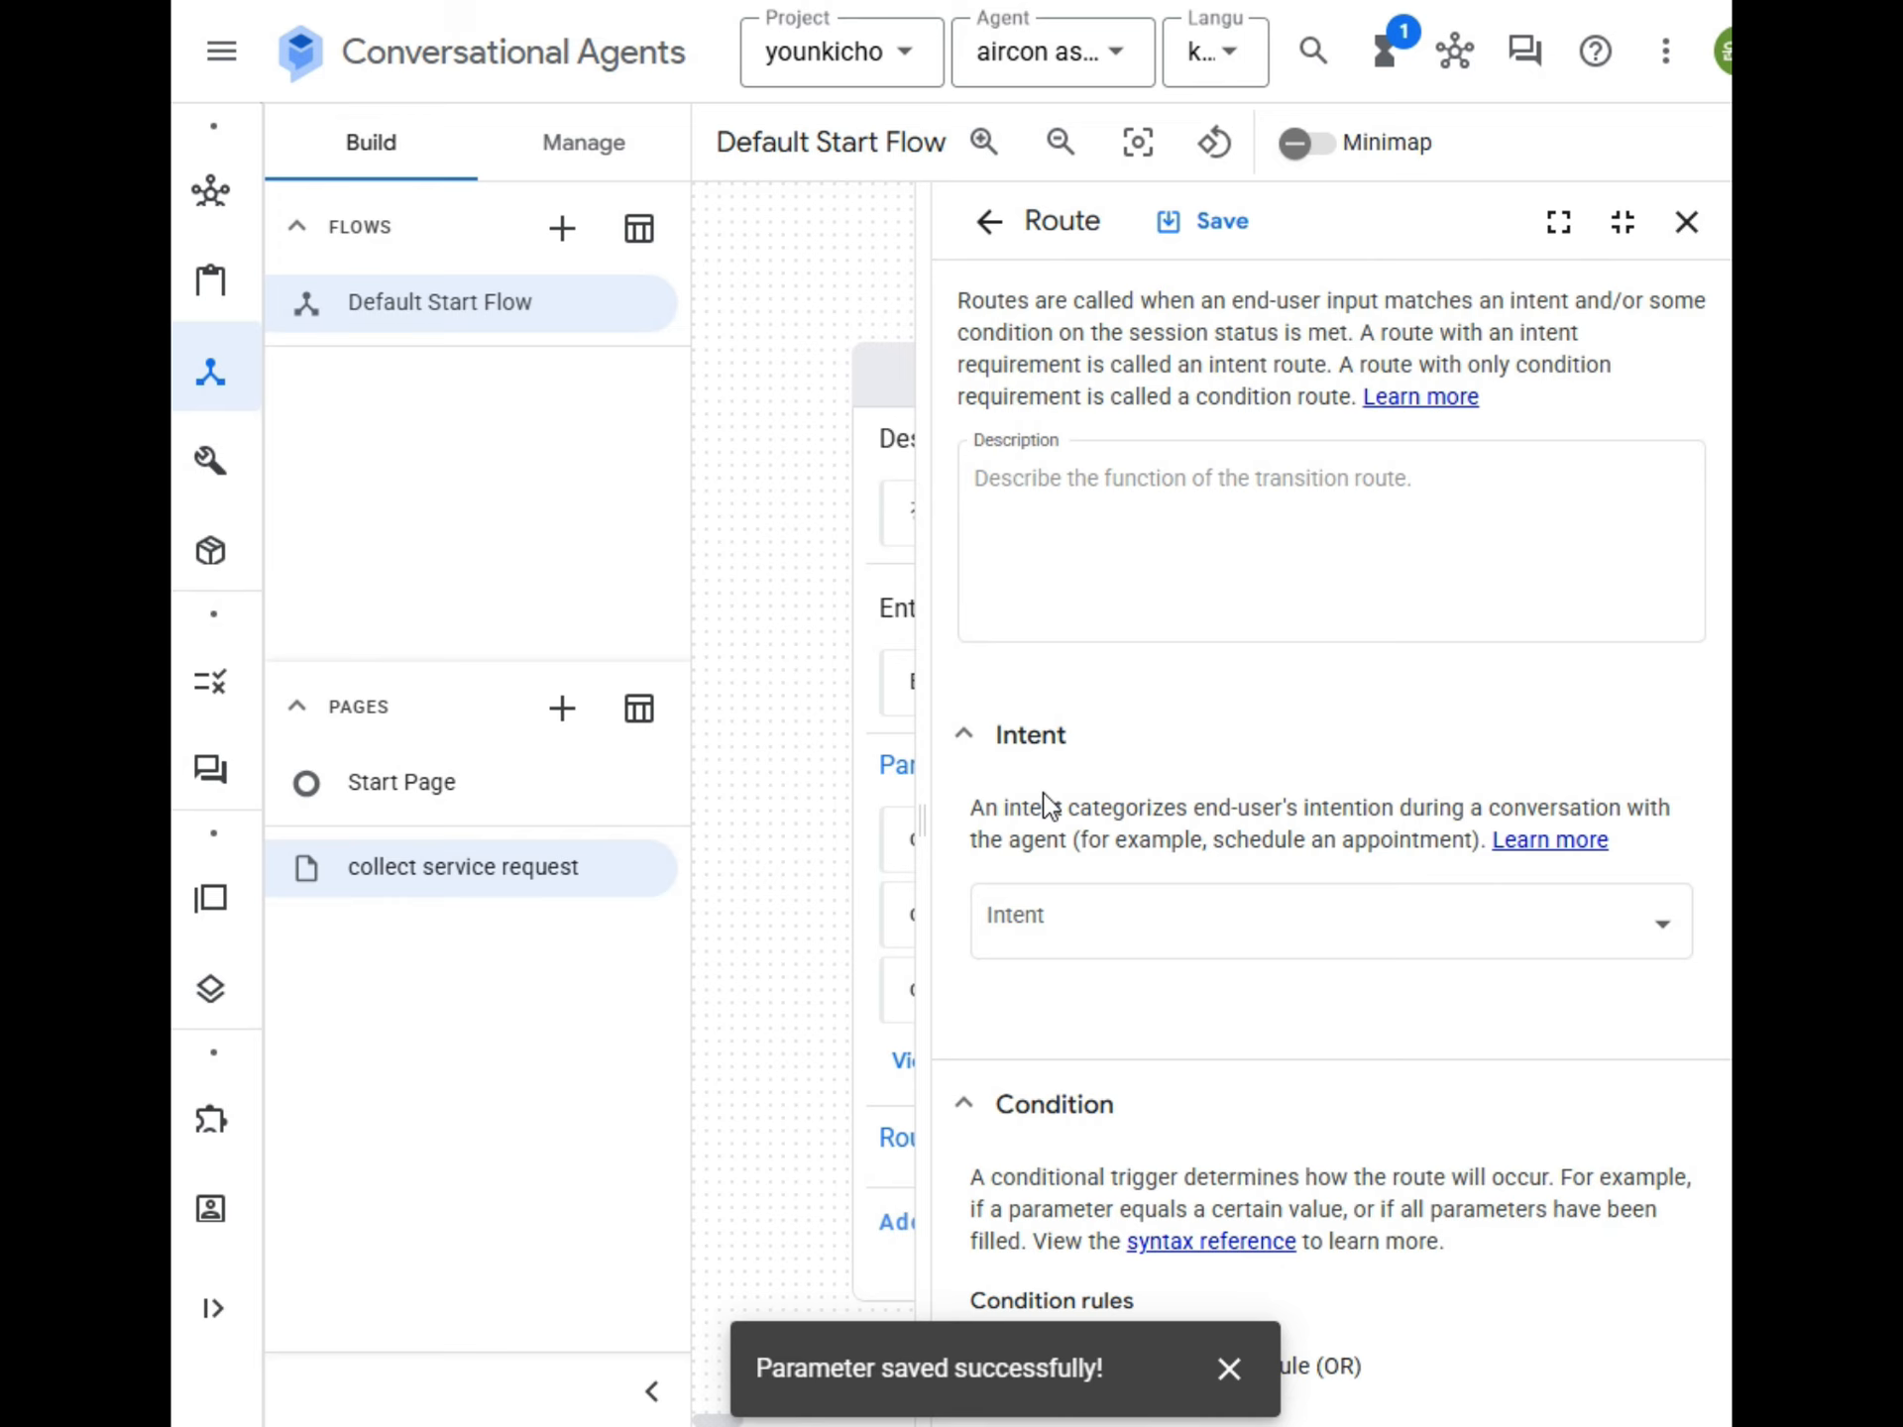
click(963, 735)
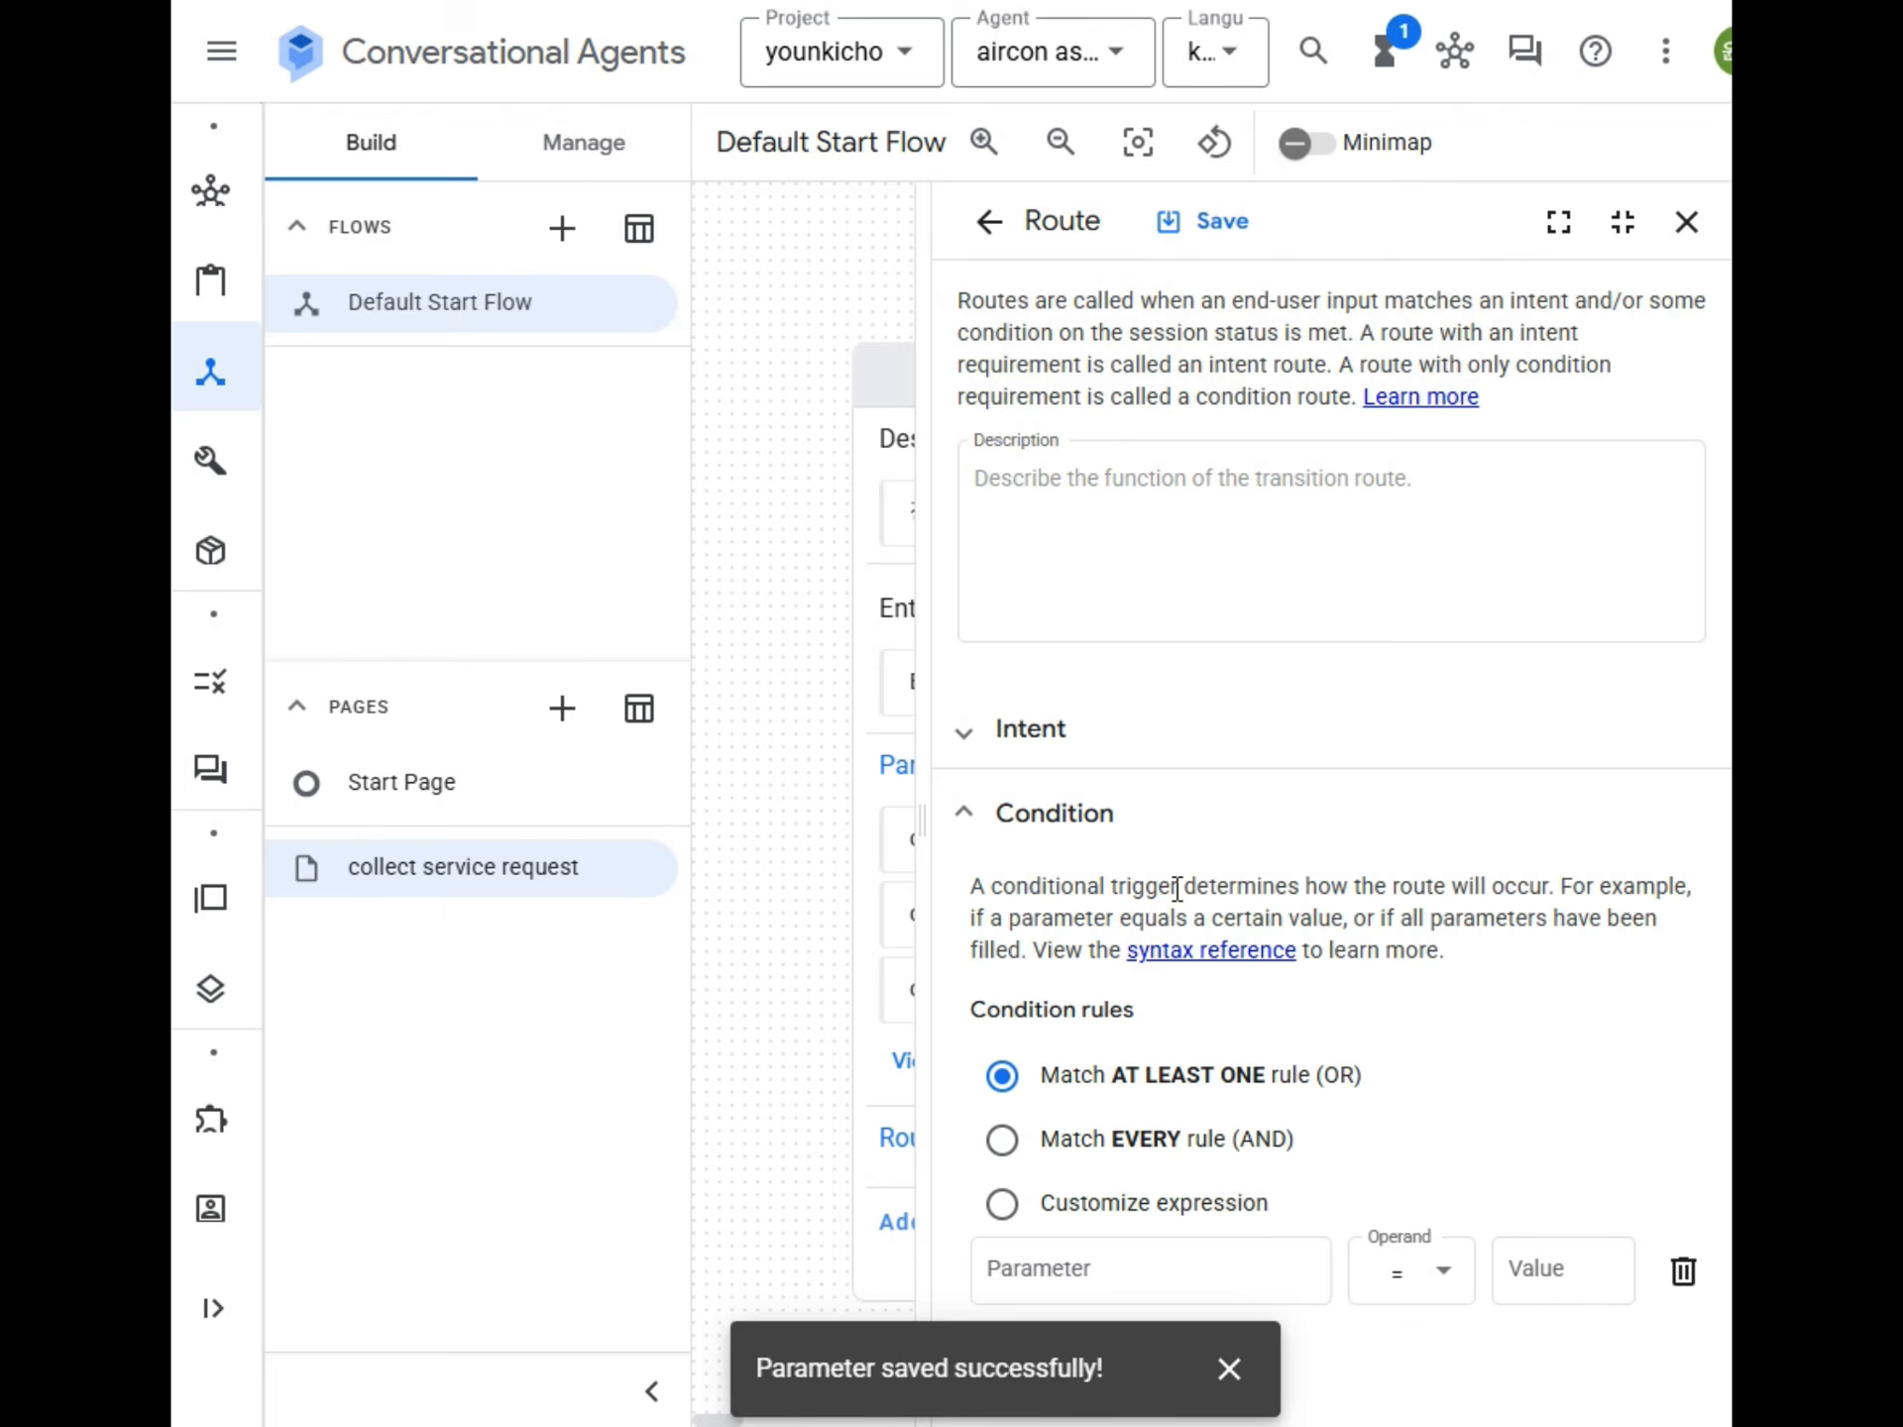
Set the parameter of the route's condition rule to $page.params.status.
scroll(1268, 872, down, 3)
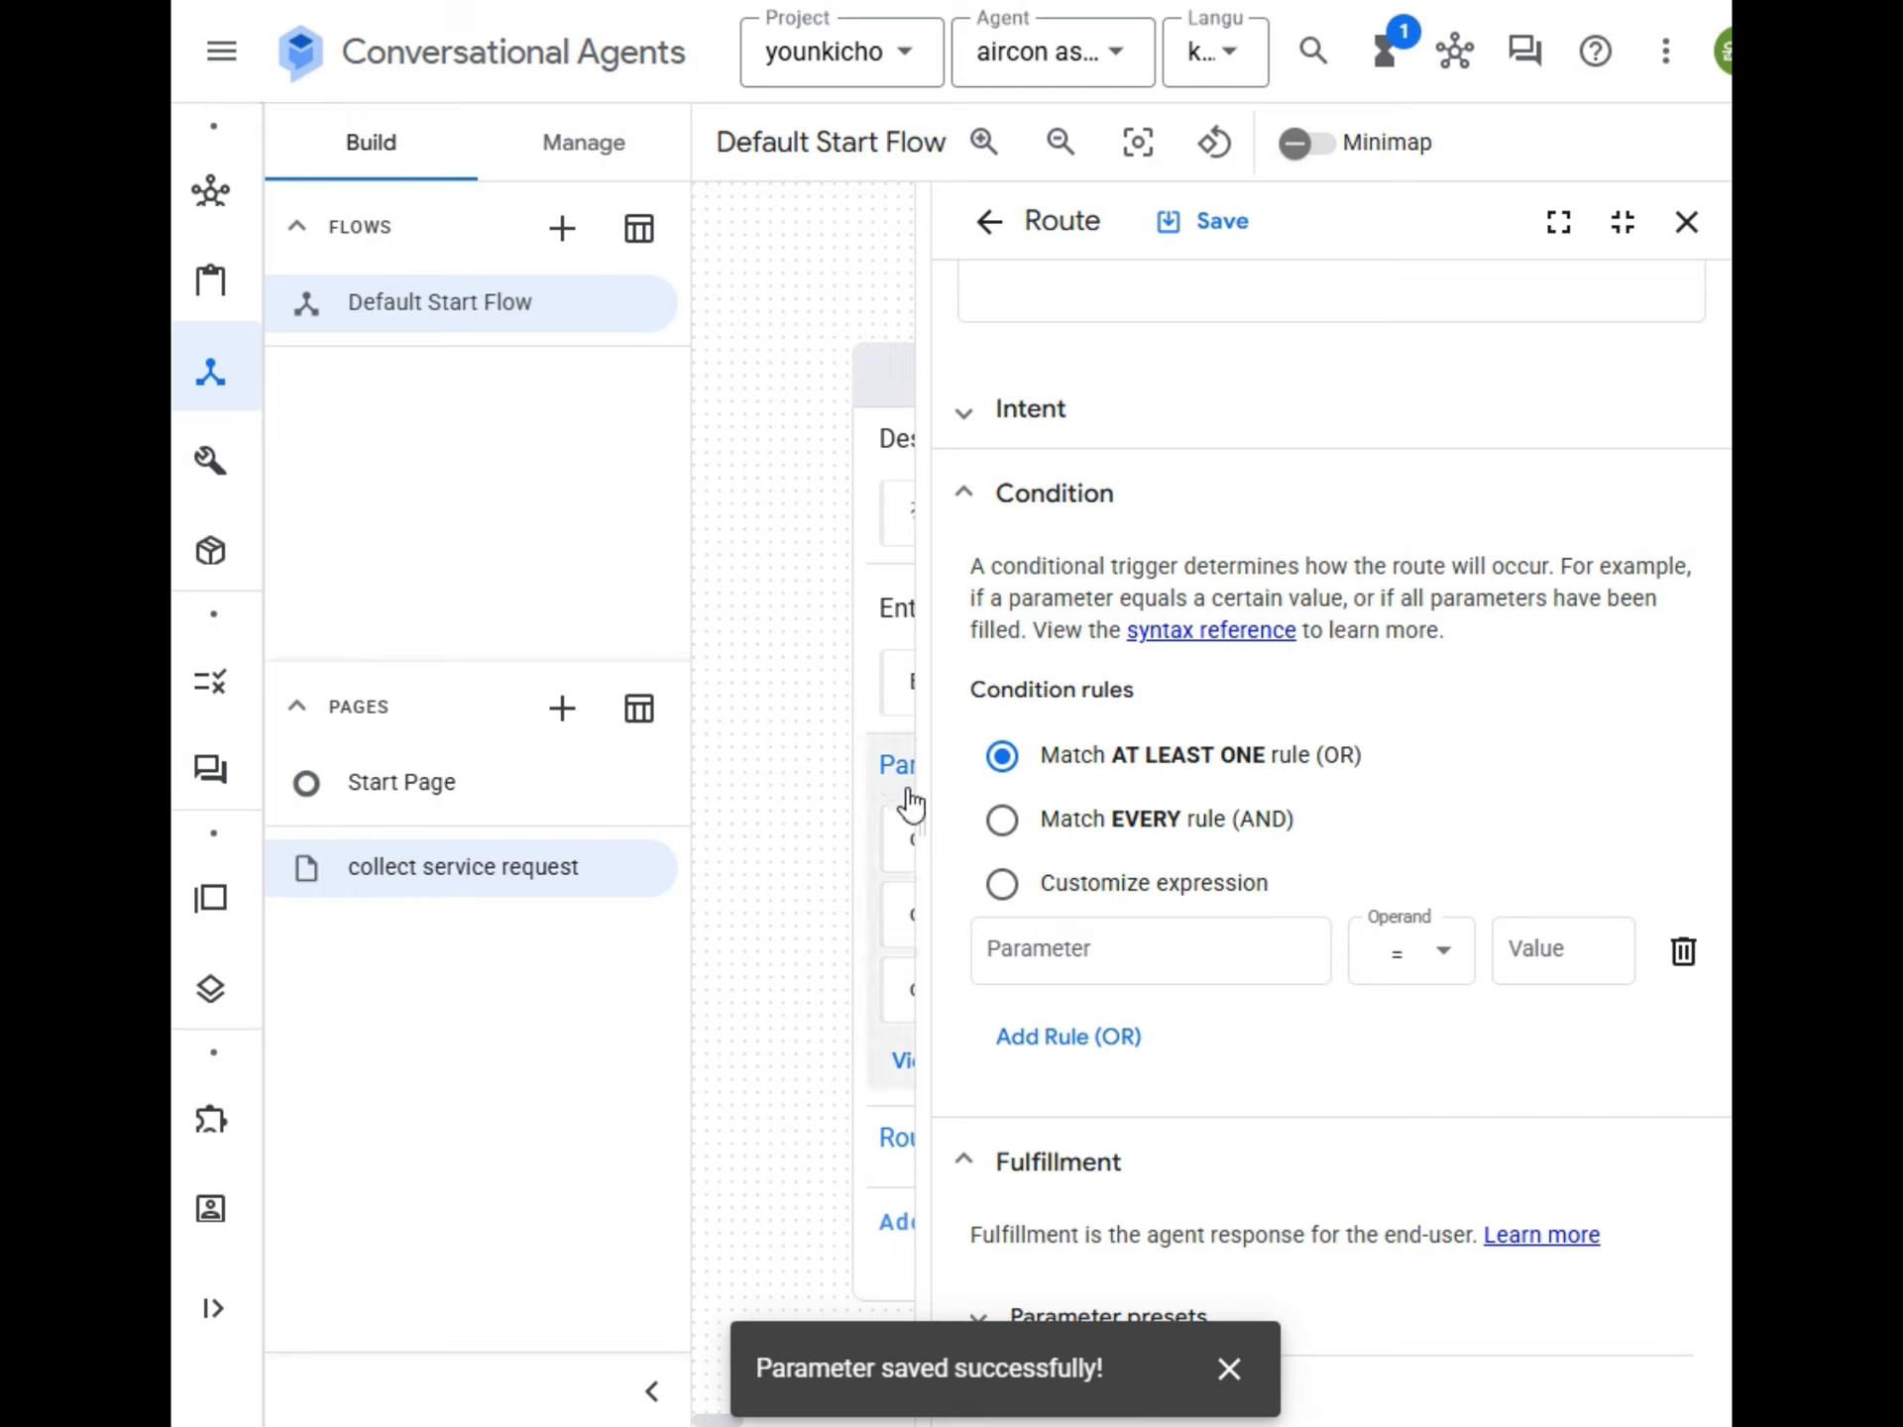
click(1040, 947)
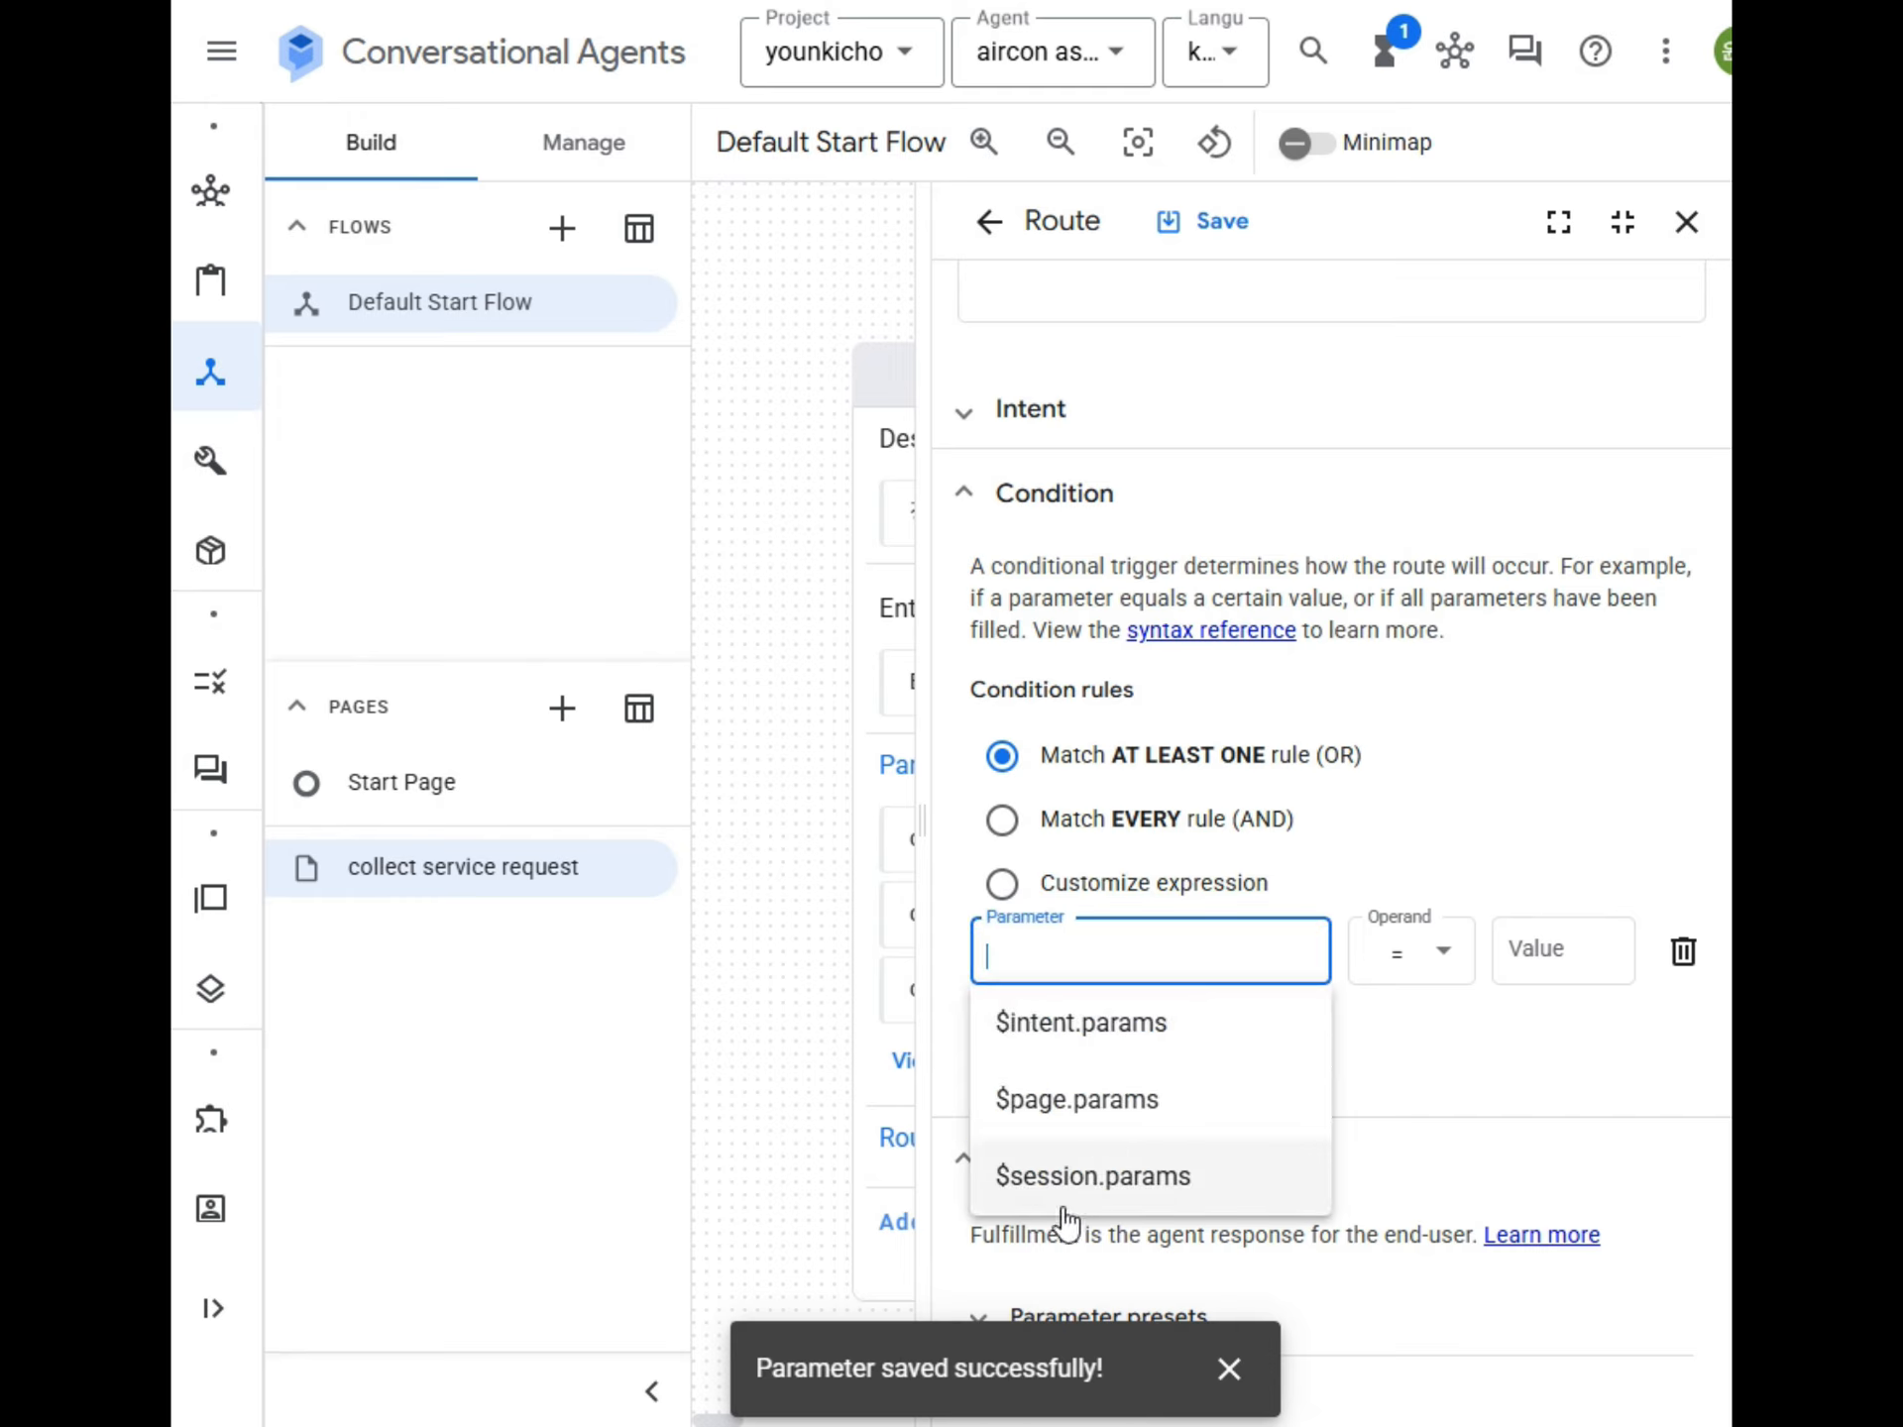
click(1116, 1106)
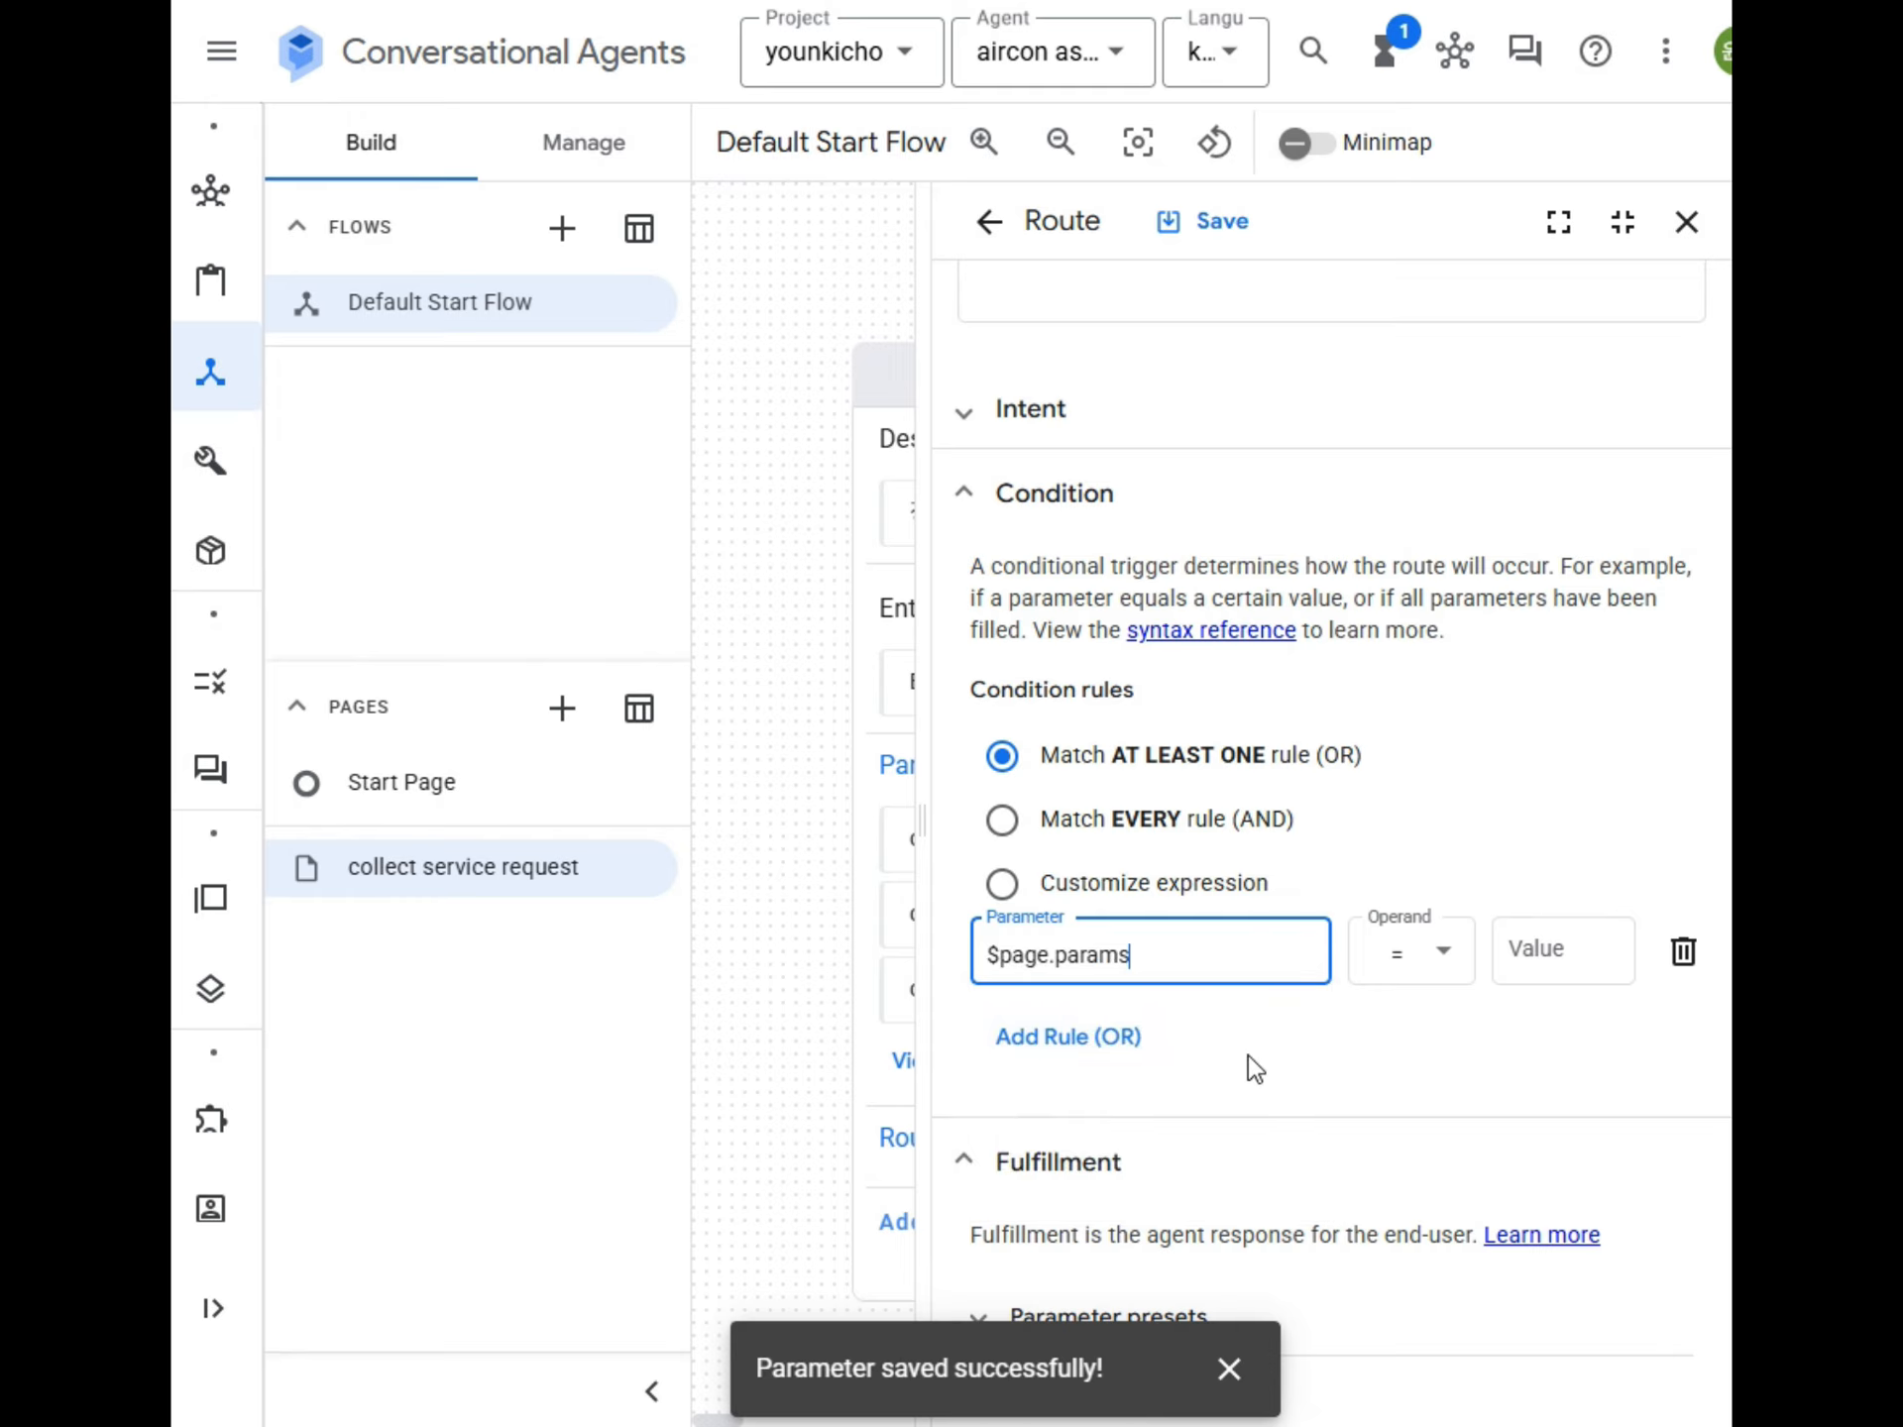
text(.ㄴㅅㅁ)
key(BackSpace)
key(BackSpace)
key(BackSpace)
text(status)
Set the value of the $page.params.status condition rule to "FINAL", including the quotation marks.
click(1541, 952)
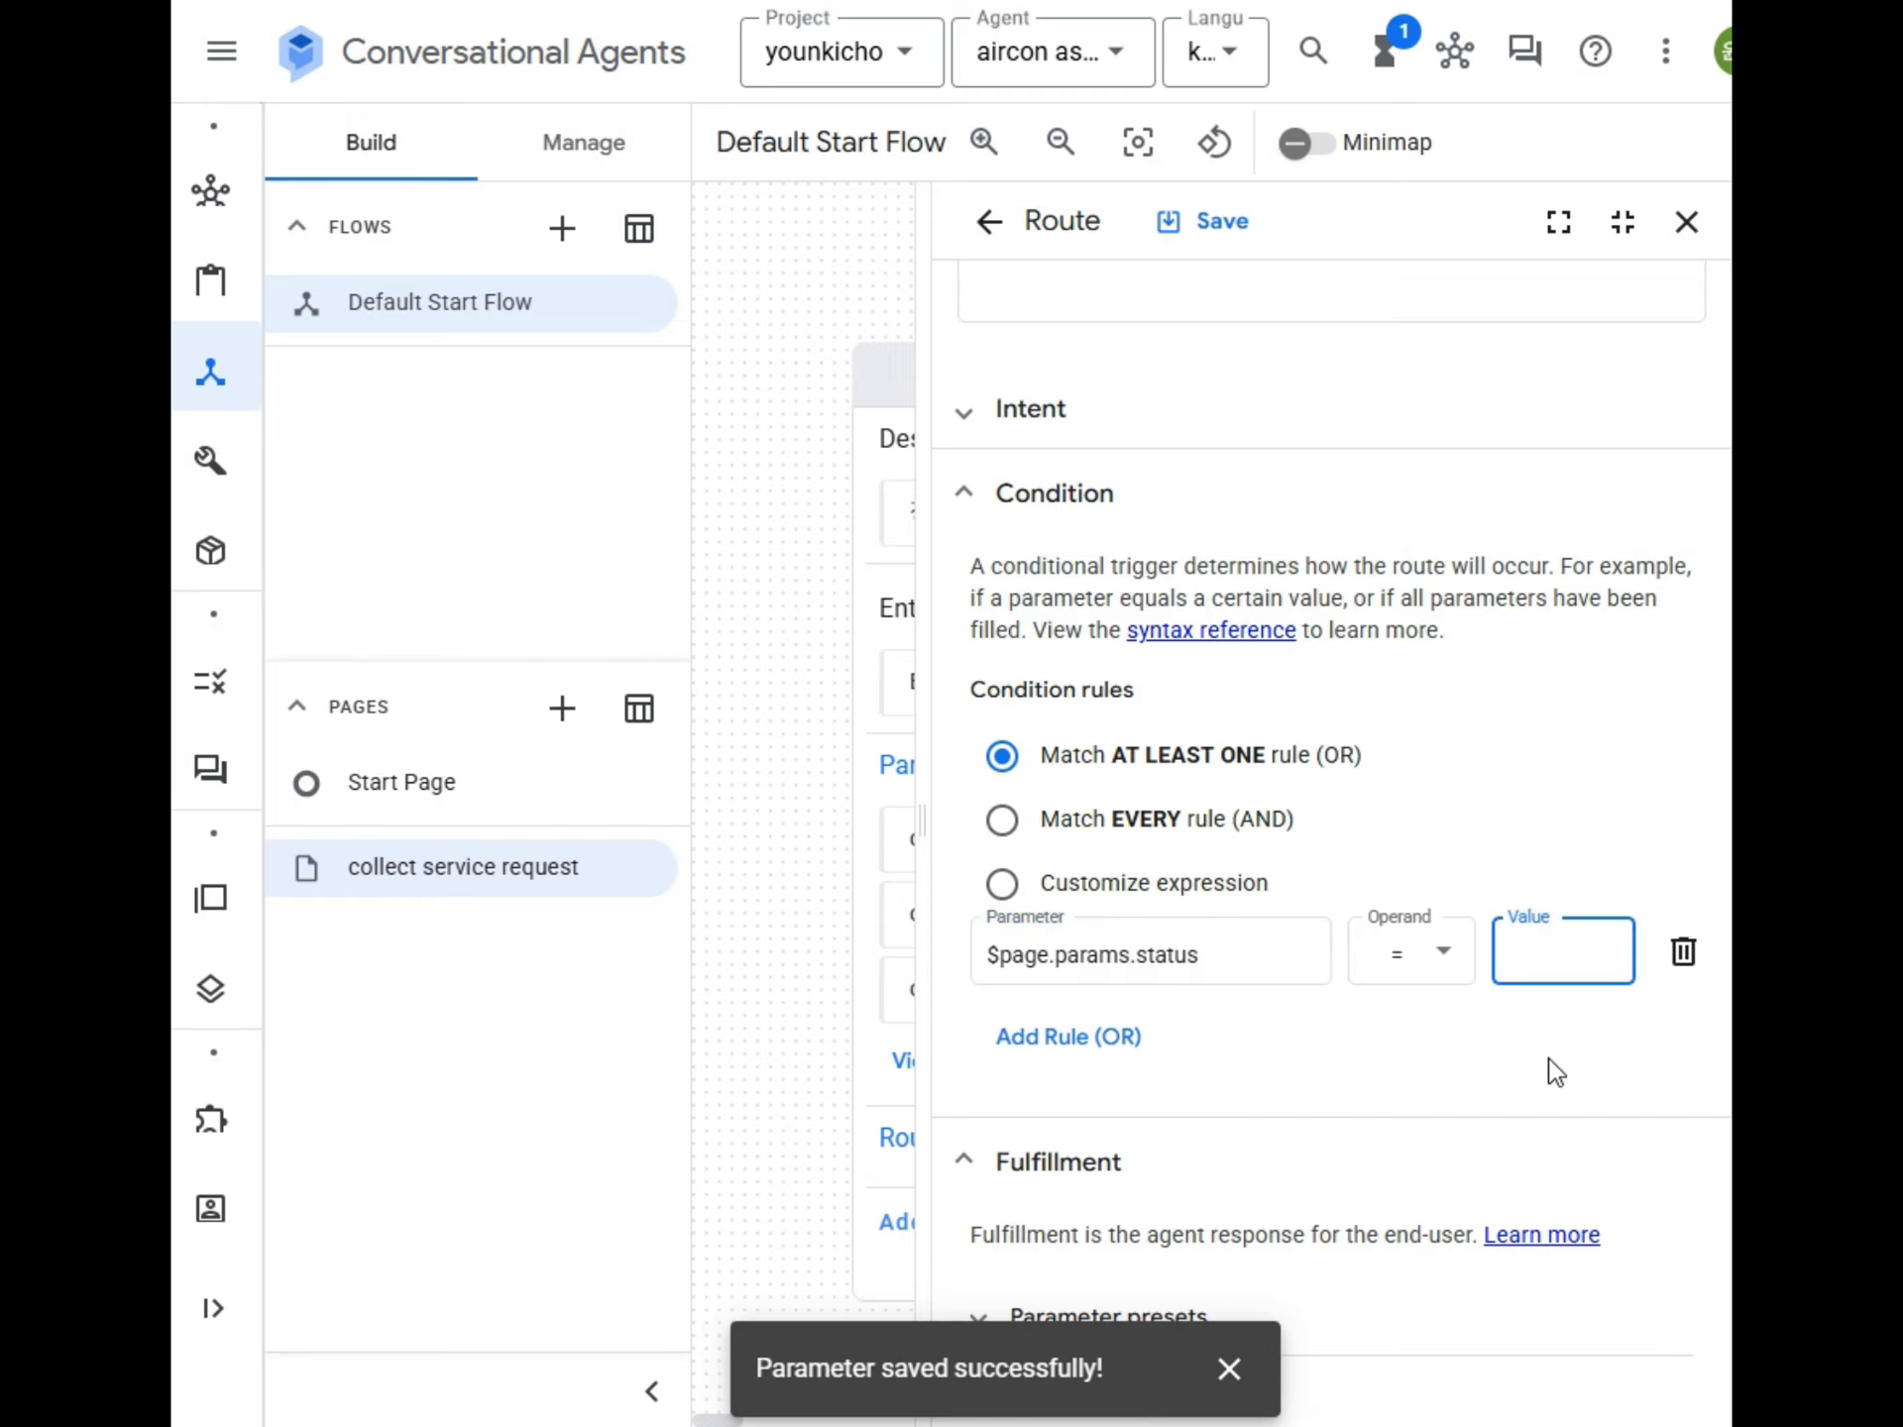
text(Fl)
key(BackSpace)
key(BackSpace)
text(FlNAL")
key(End)
text(")
Add an agent dialogue response to the route's fulfillment reading "소중한 정보를 입력해 주셔서 감사합니다.".
scroll(1150, 892, down, 8)
click(1150, 976)
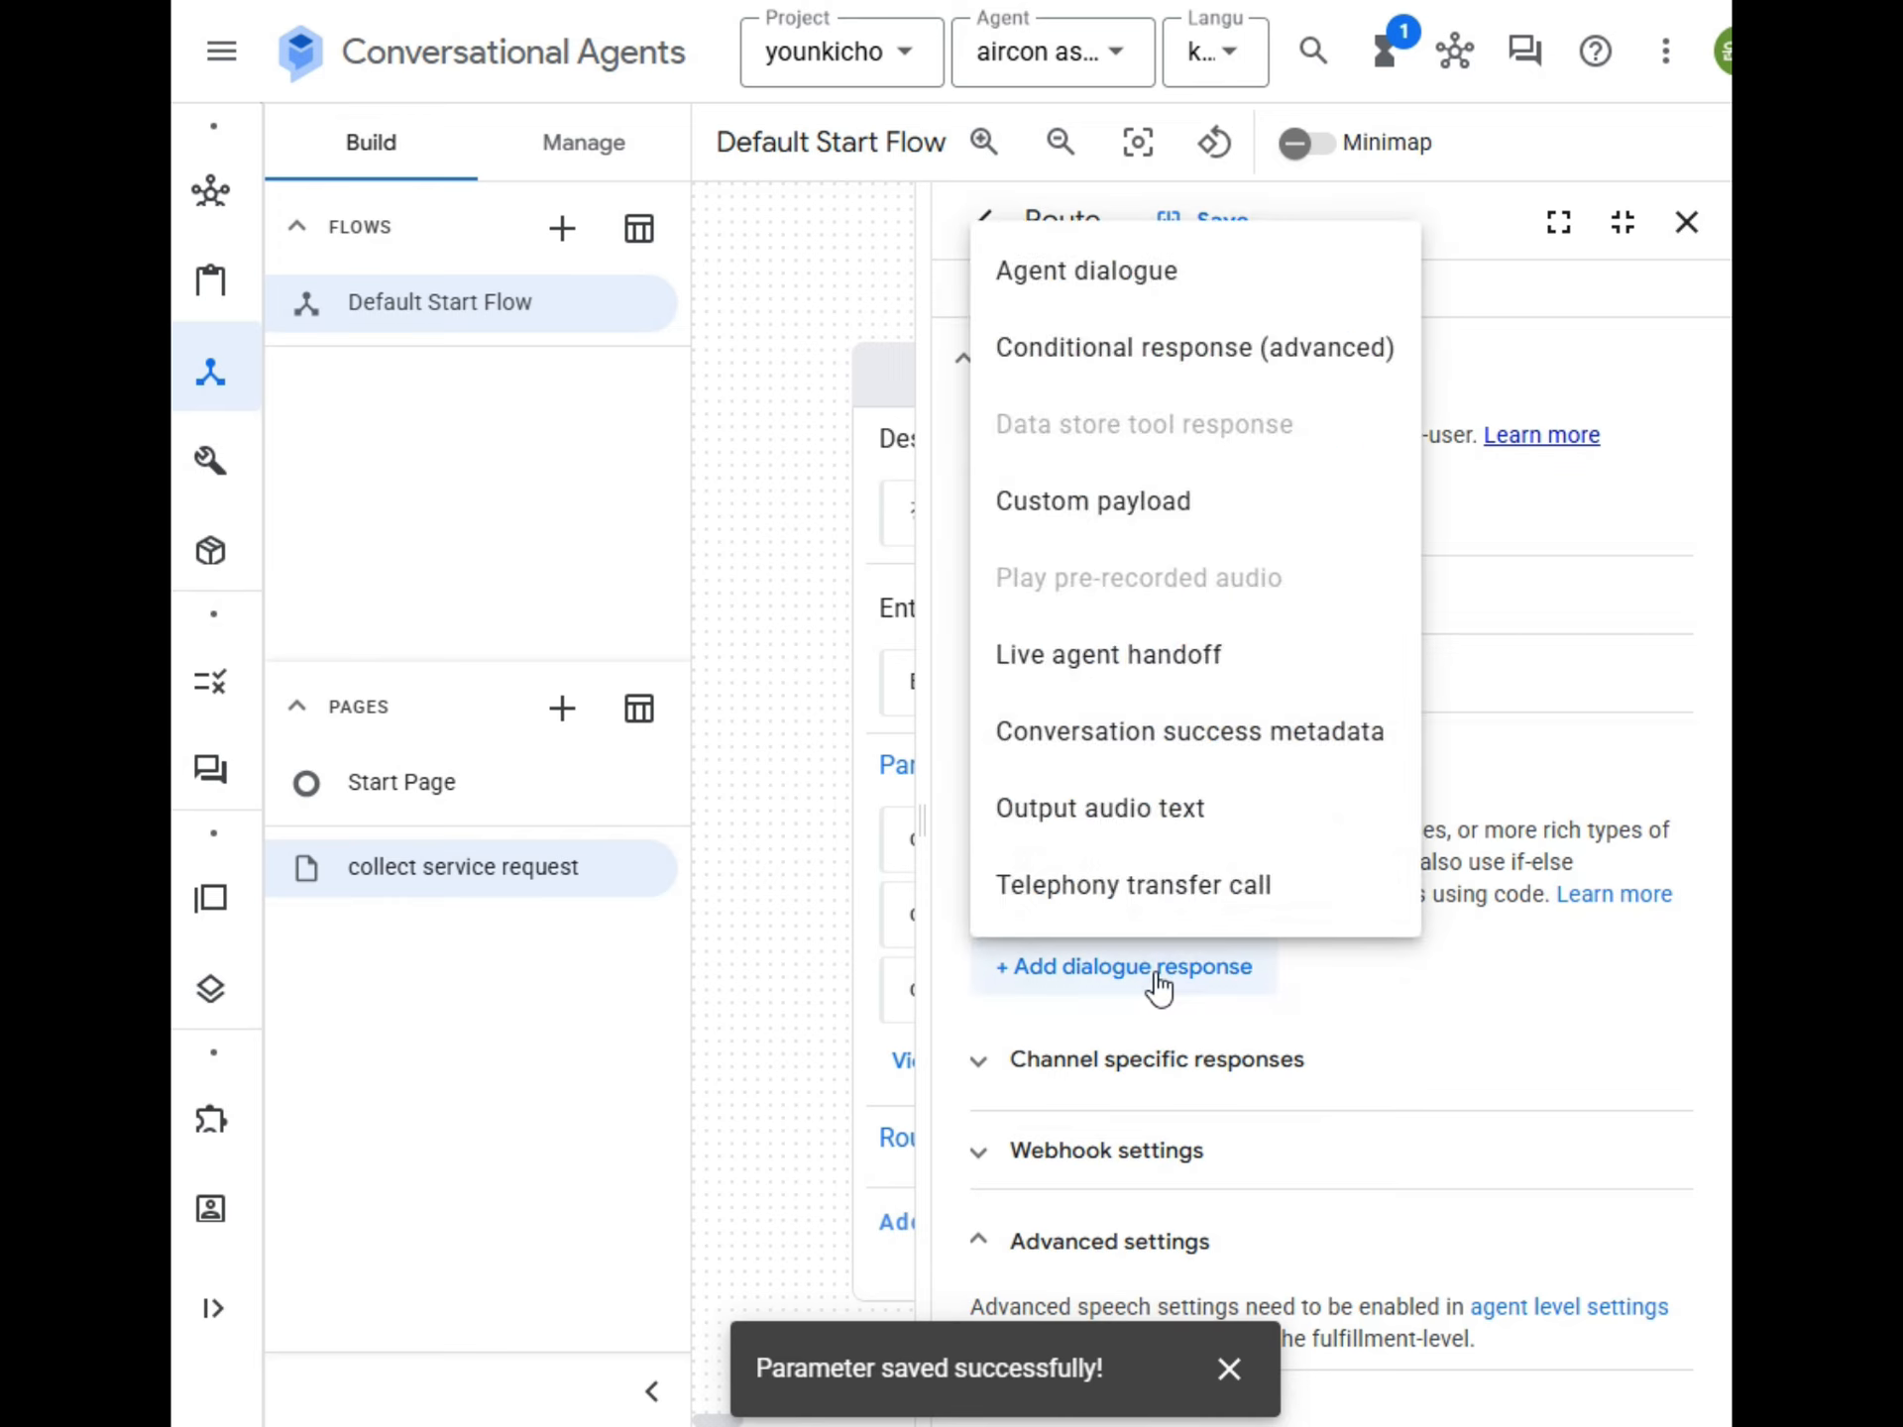
click(1149, 275)
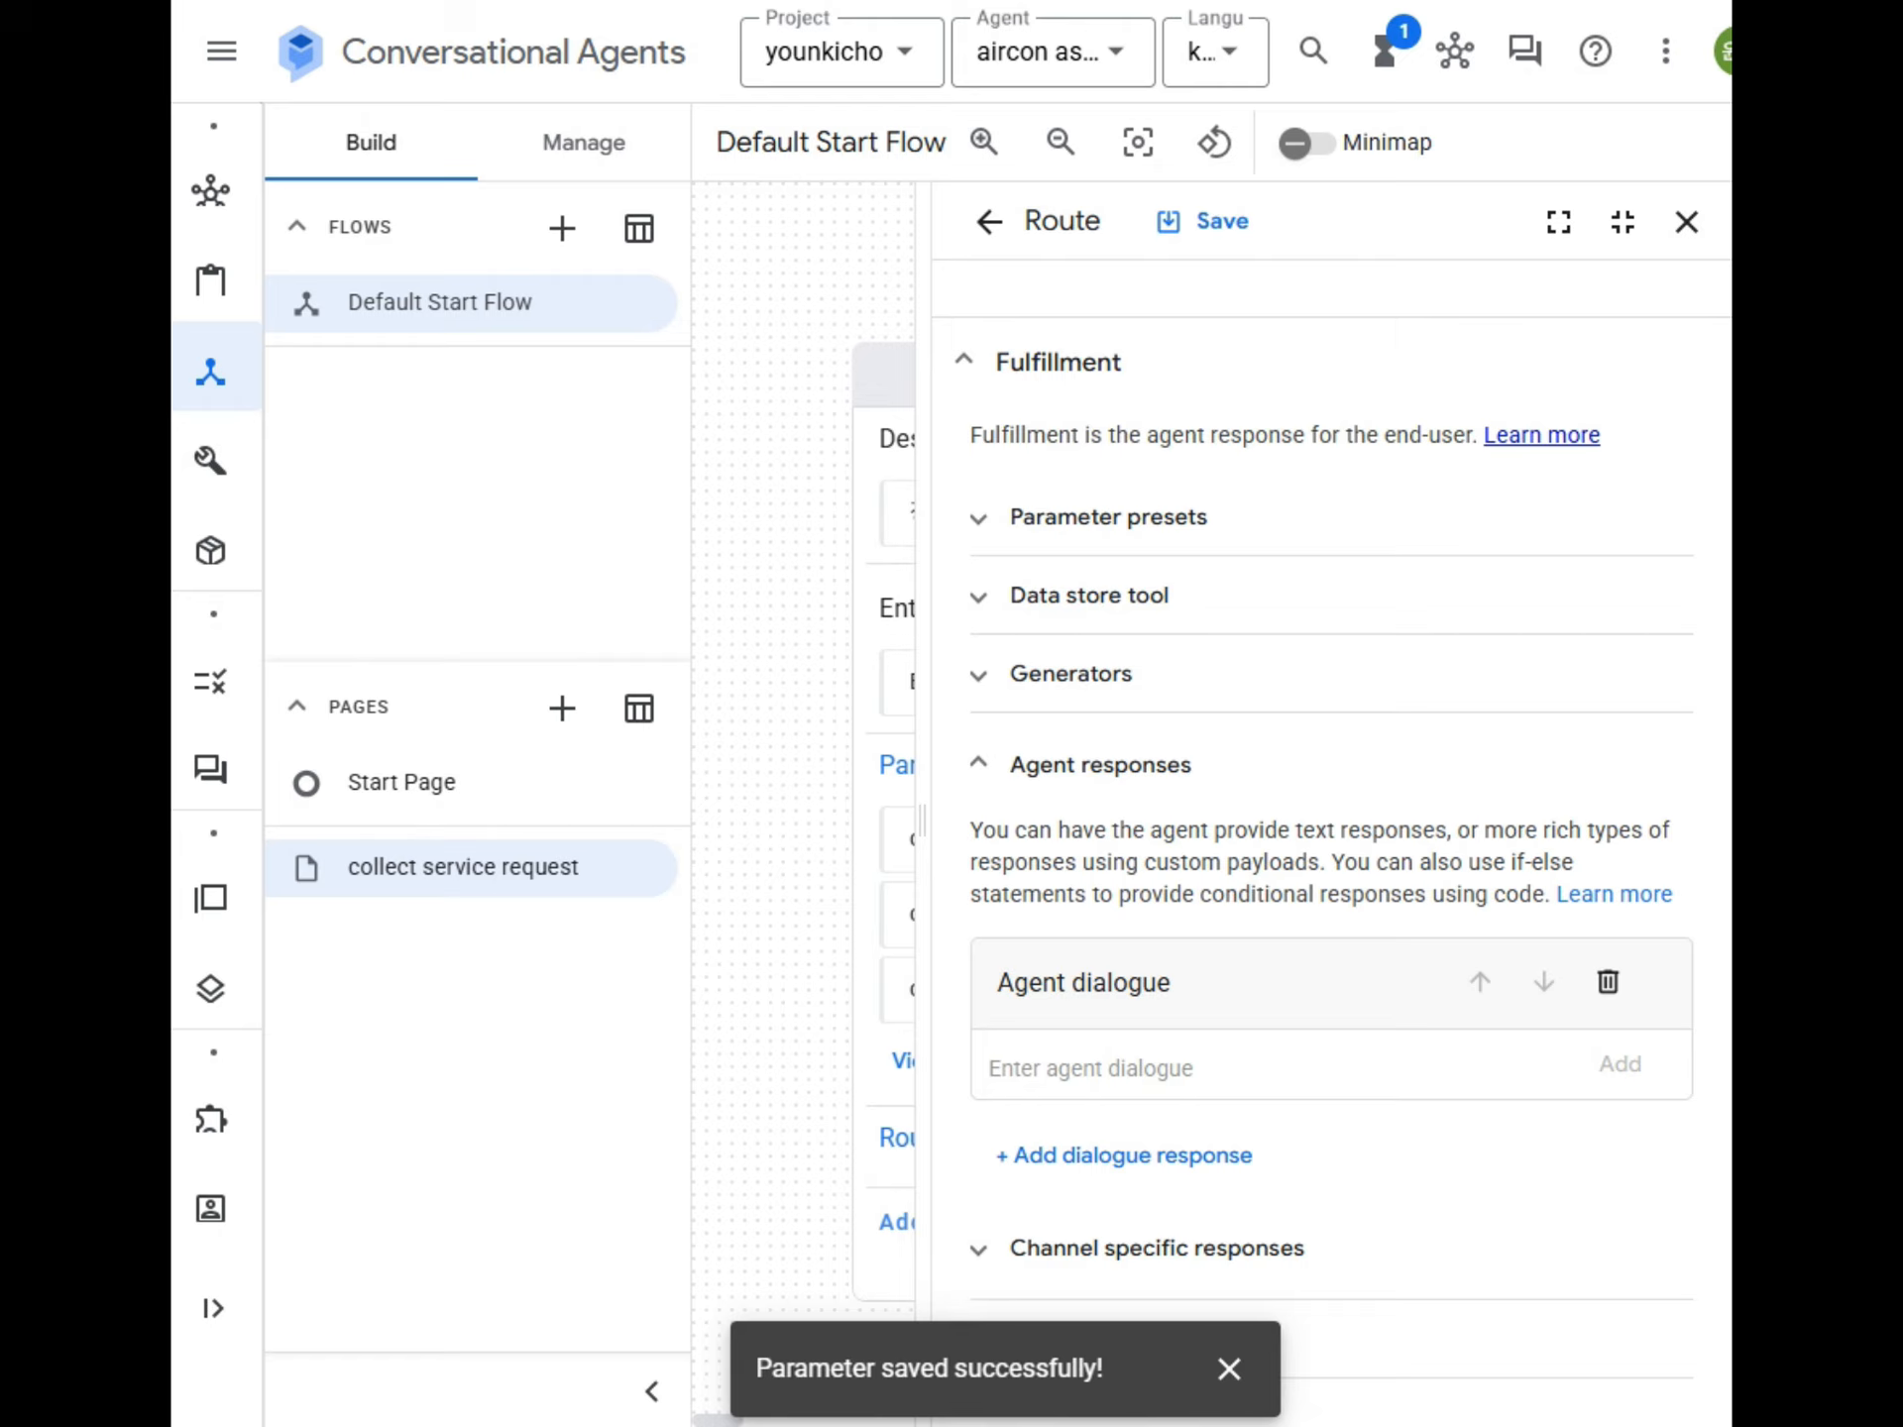
click(1151, 1062)
text(소중한 정보를 입력해주셔서 감사합니다.)
key(Return)
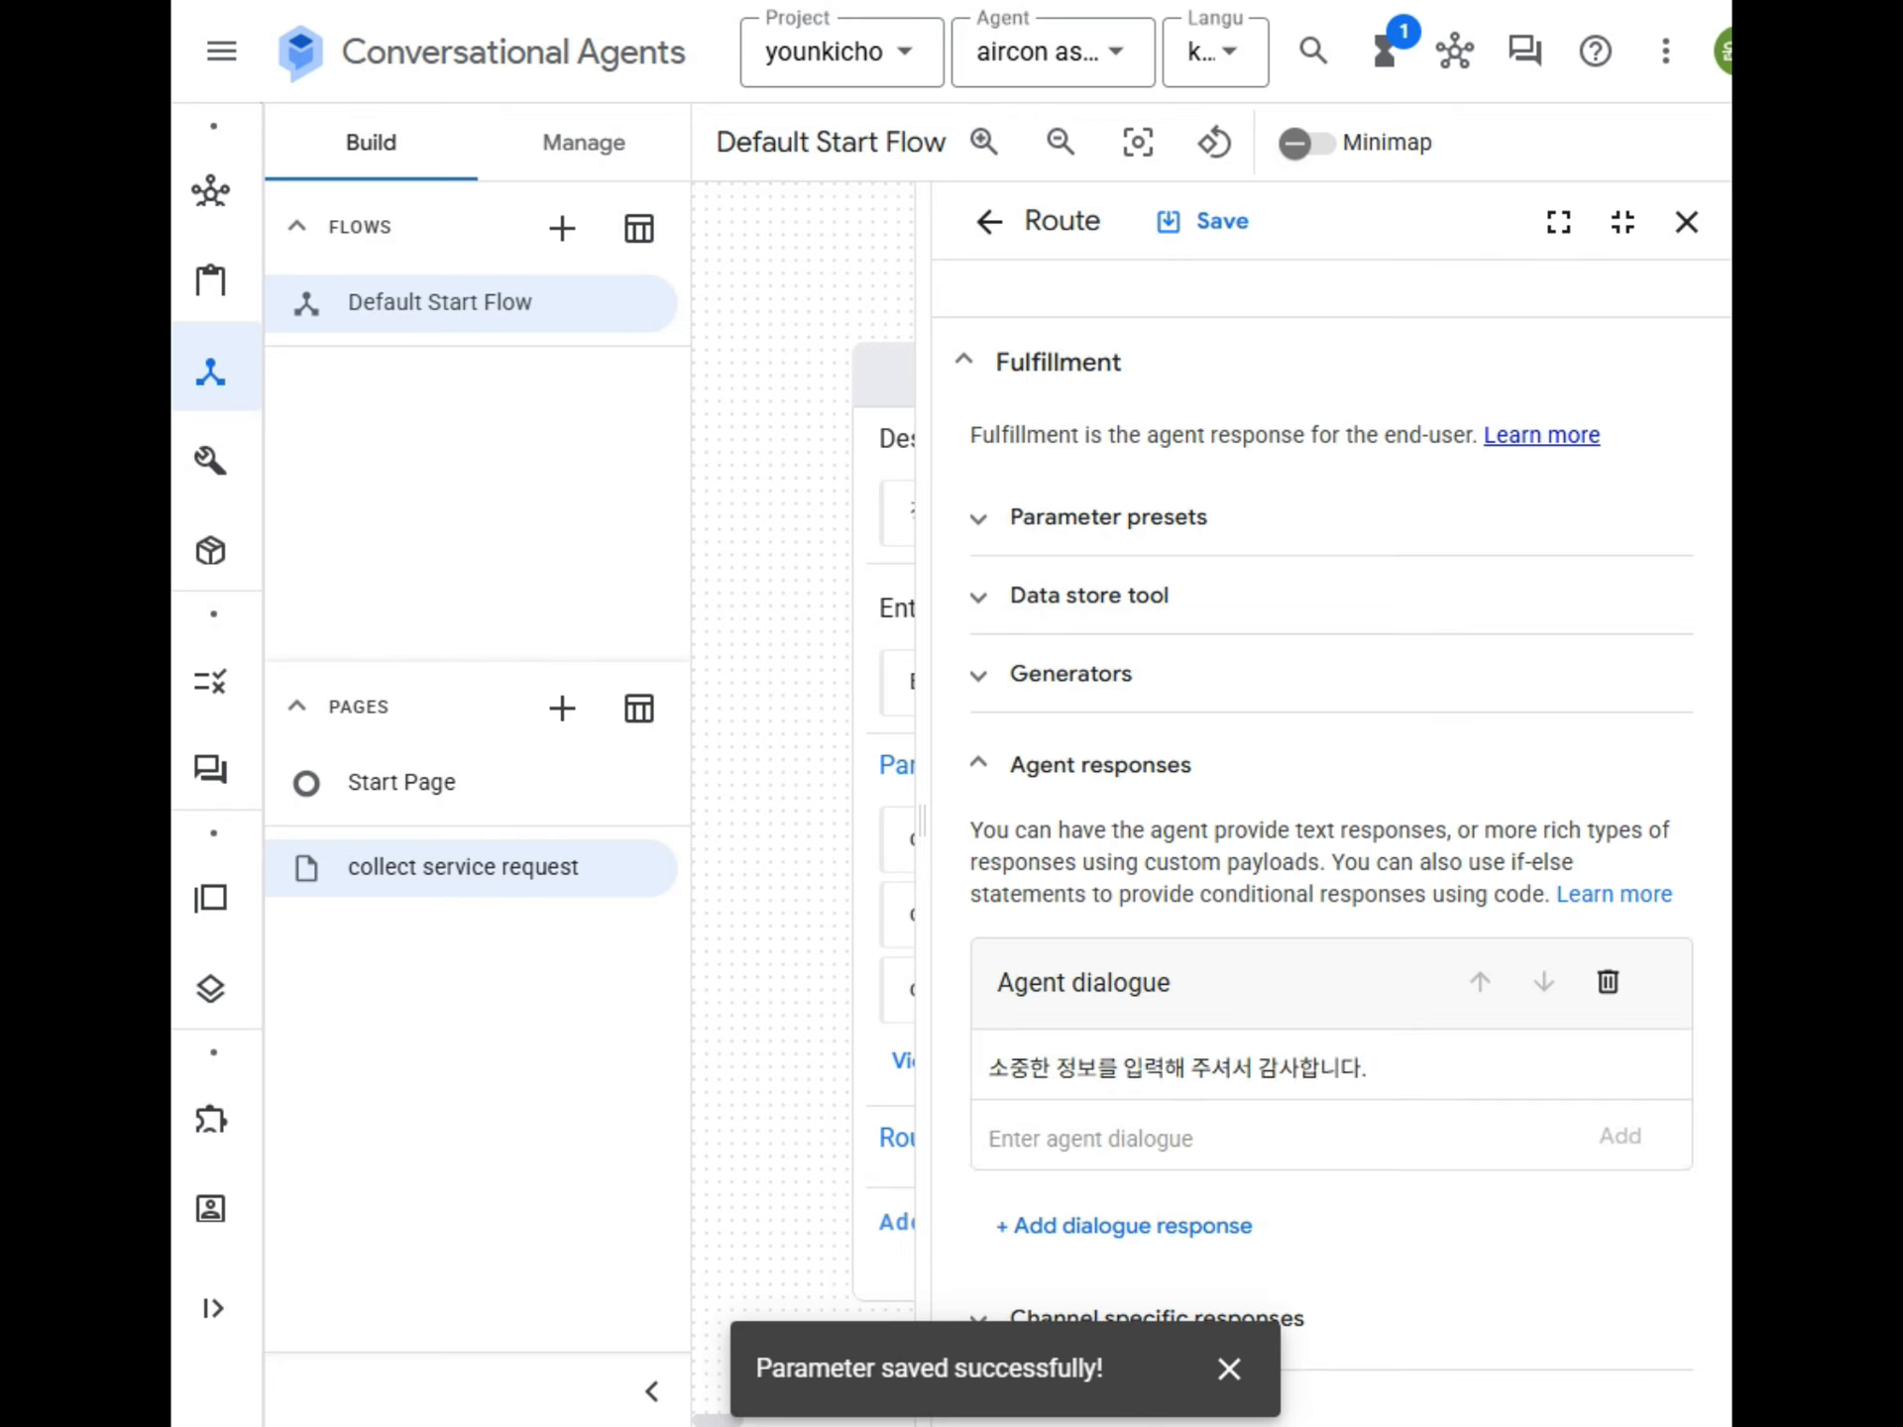
Set the route's transition to go to a new page.
scroll(1403, 1147, down, 6)
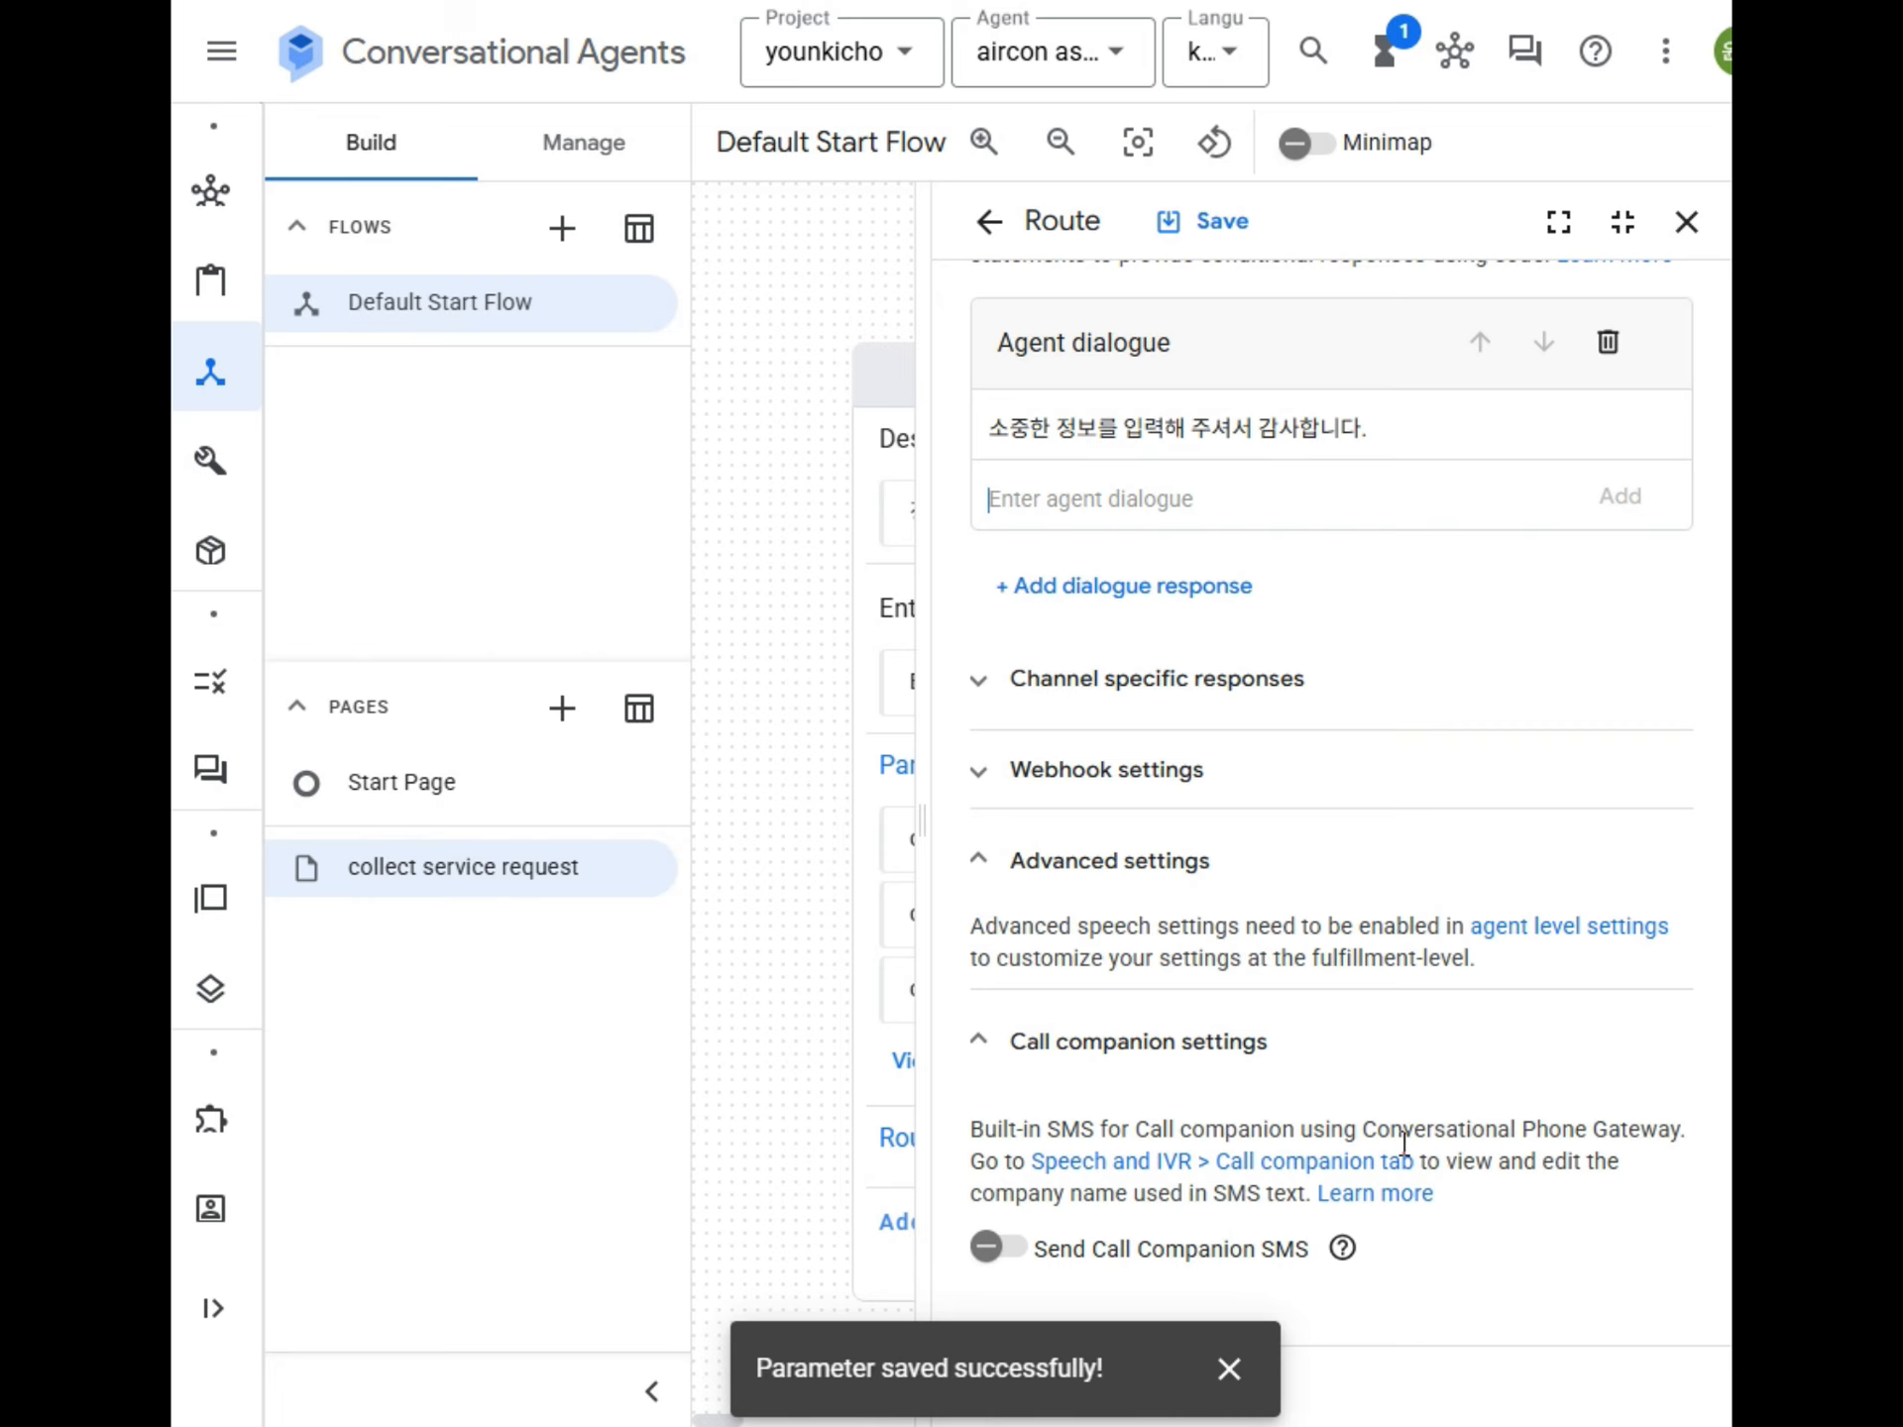
scroll(1505, 1129, down, 5)
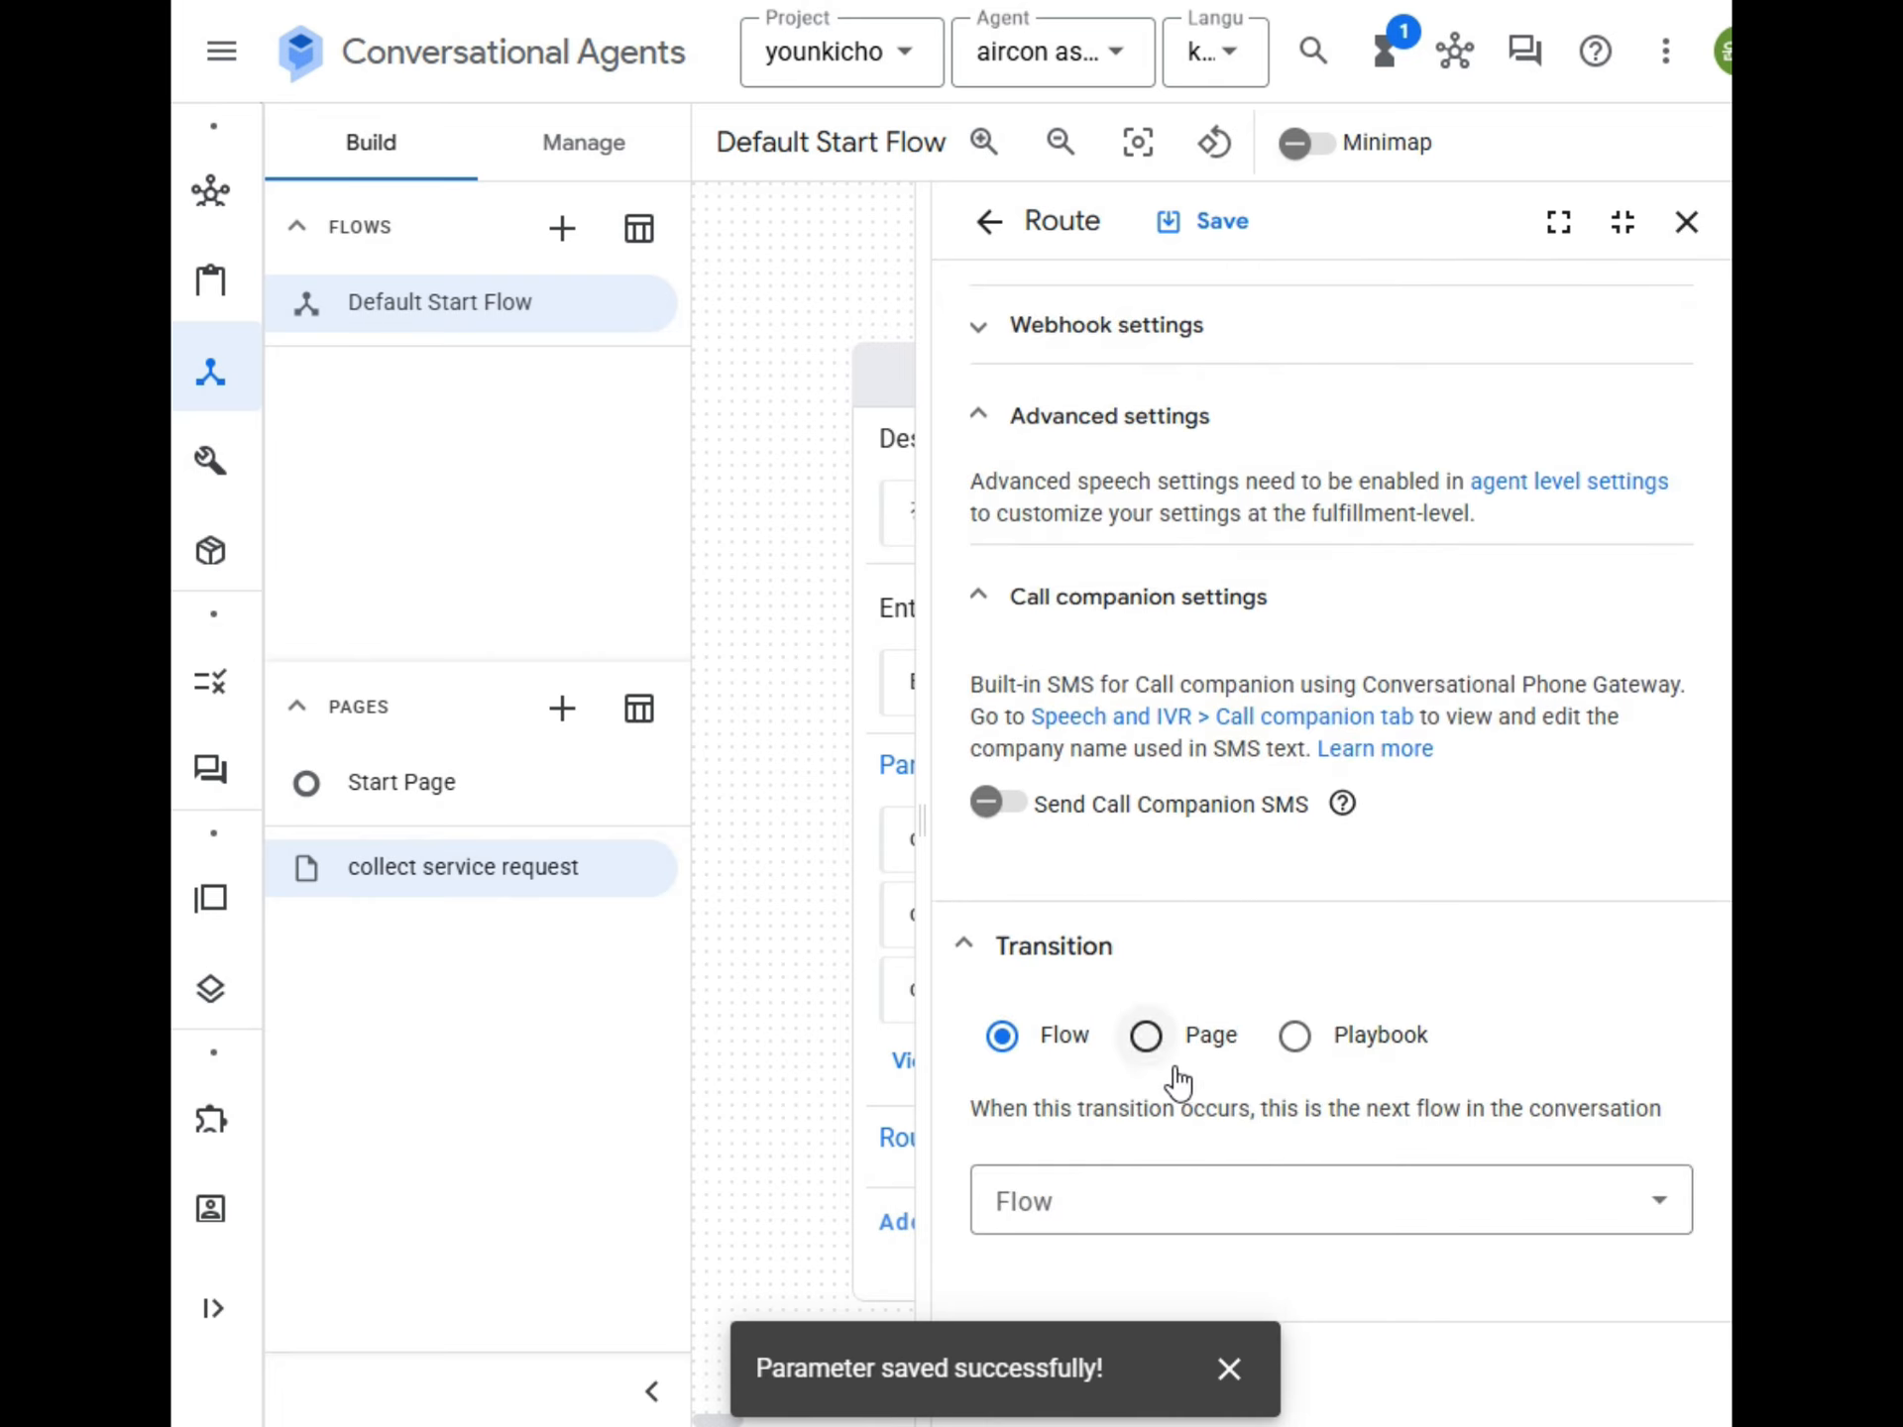
click(1145, 1034)
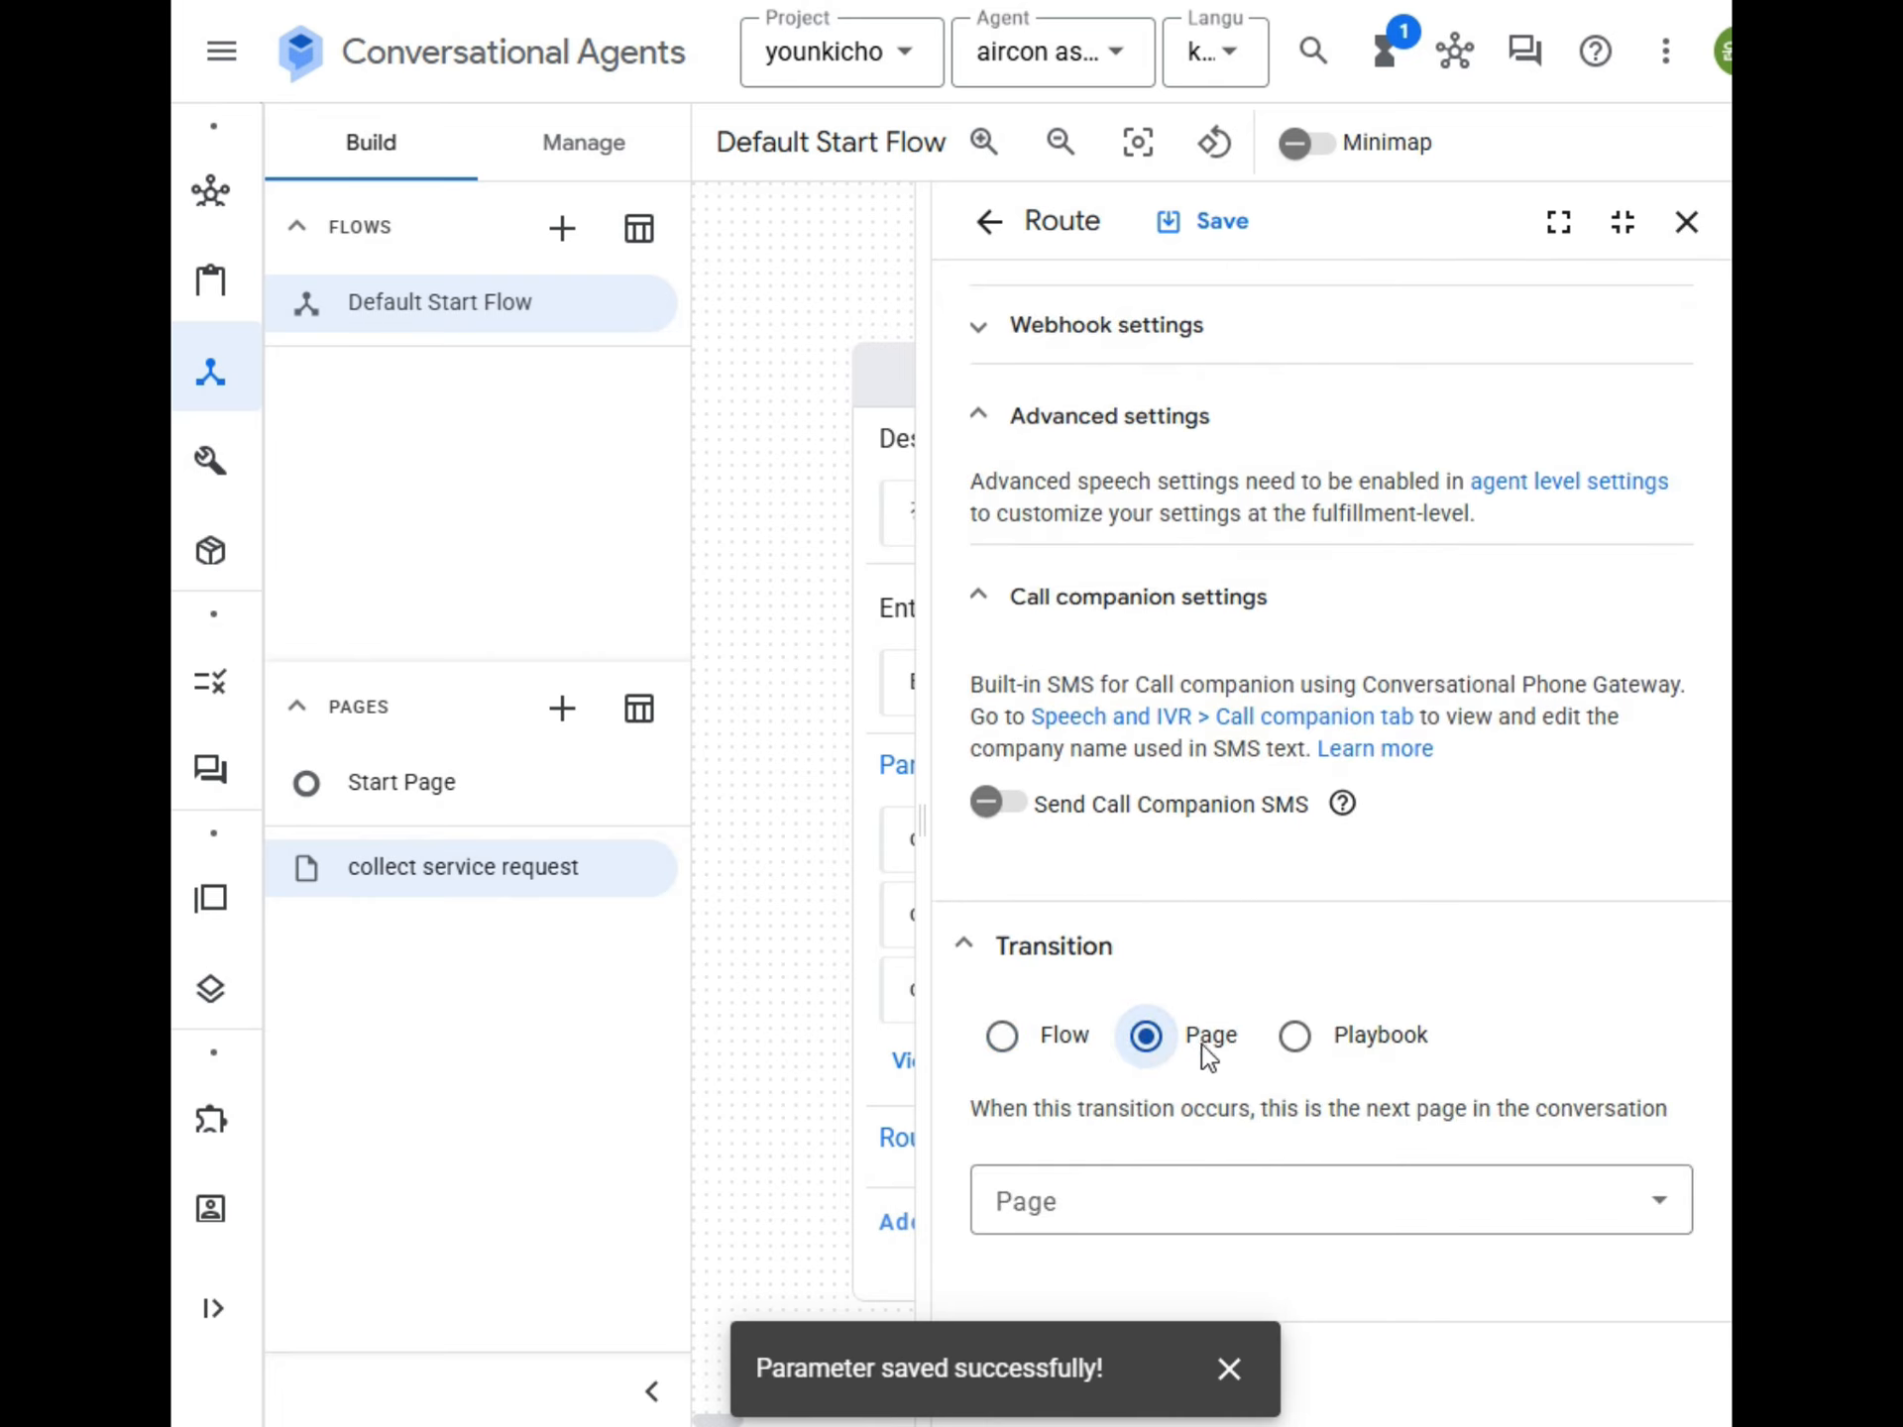
click(1130, 1217)
click(1125, 805)
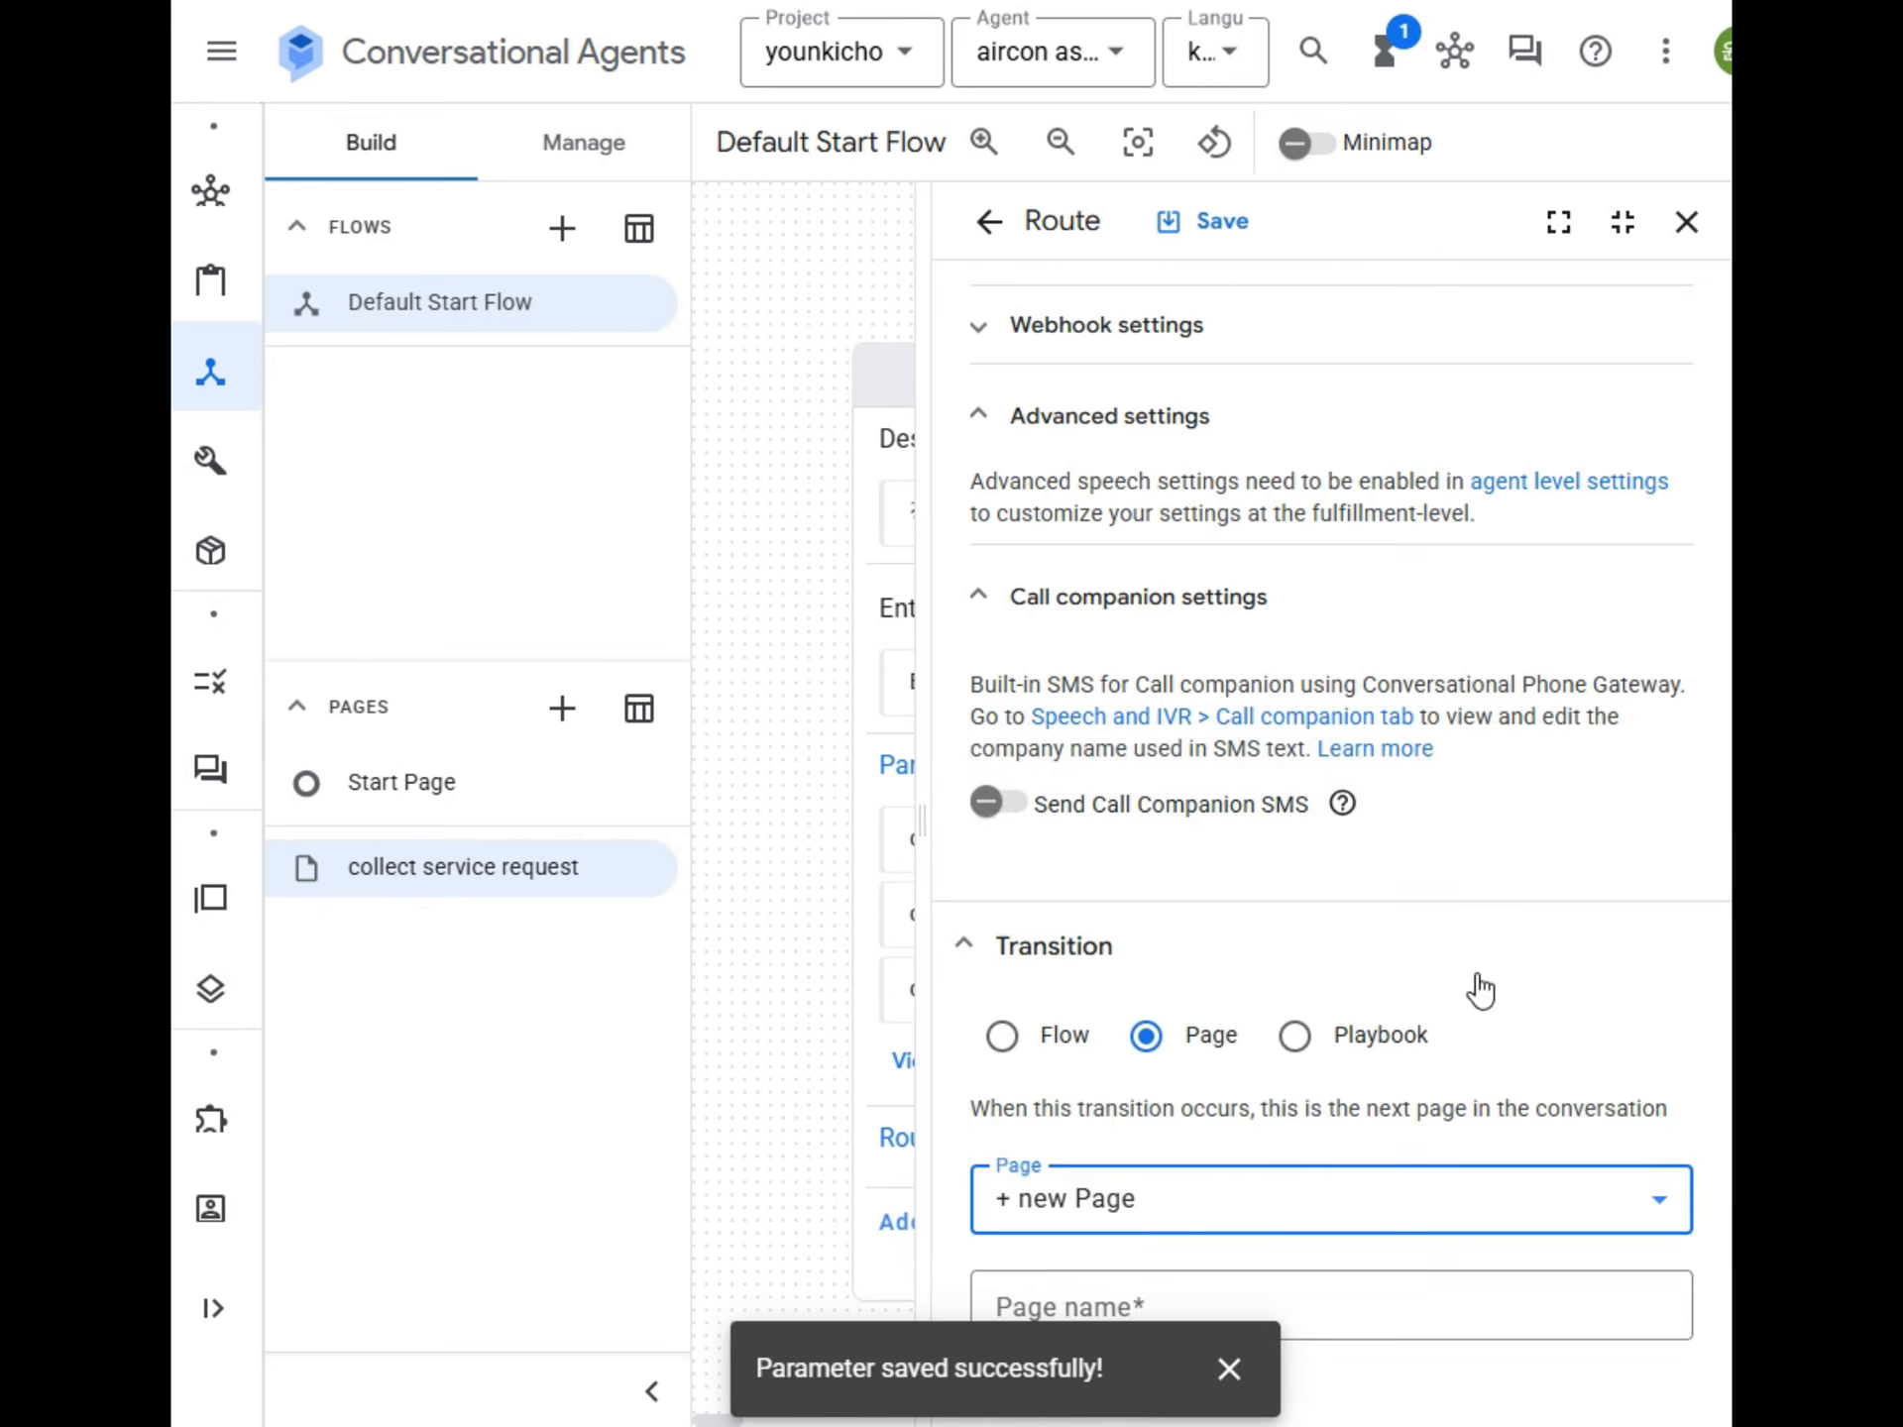
Name the new transition page "classificate symptoms type" and save the route.
scroll(1288, 1050, down, 1)
click(1072, 1213)
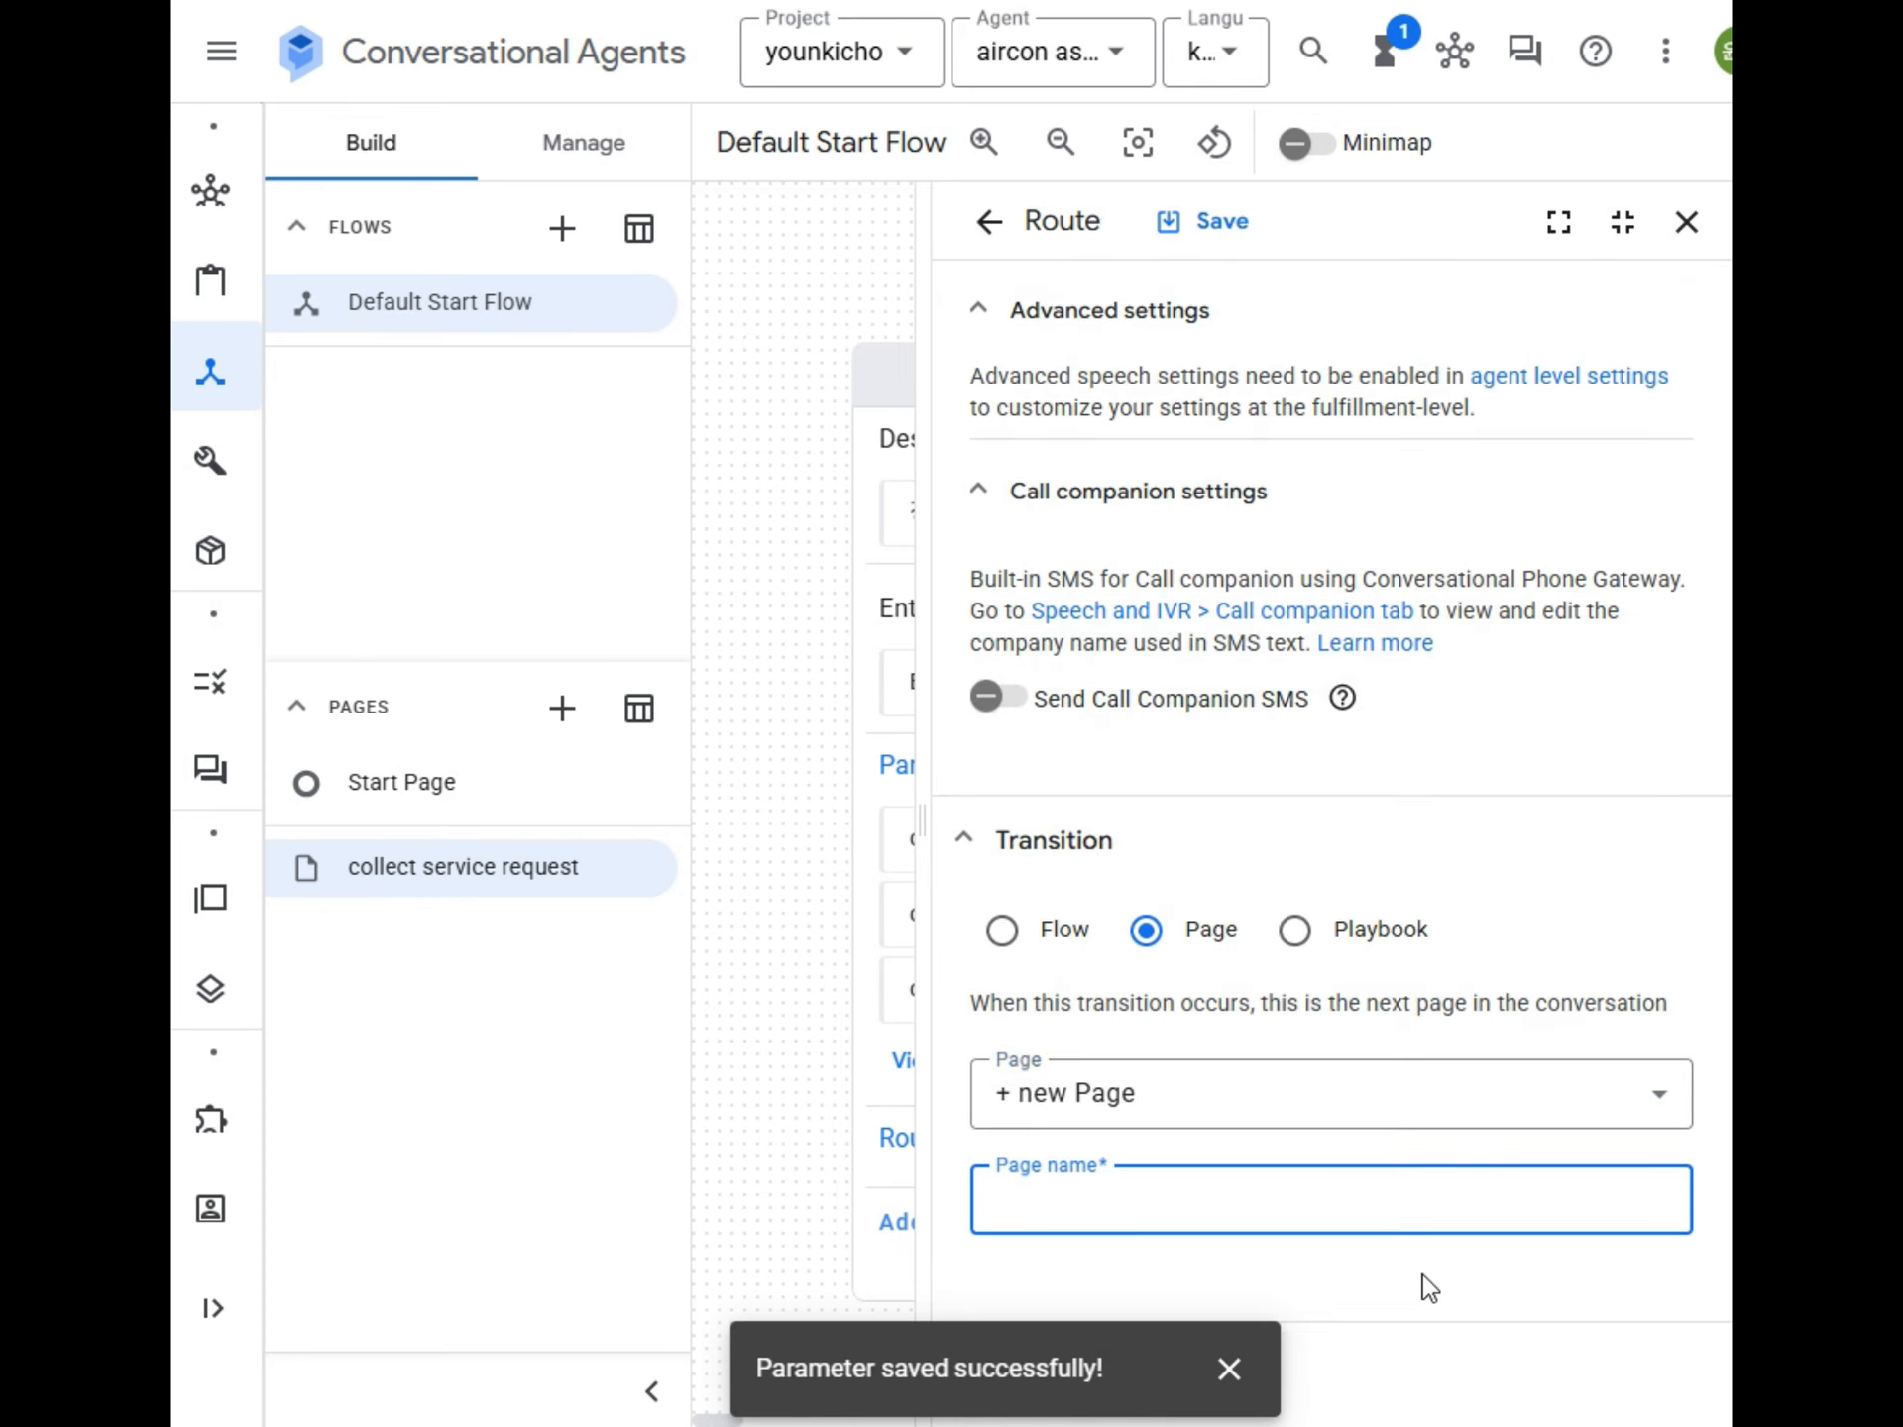
text(classificate sy)
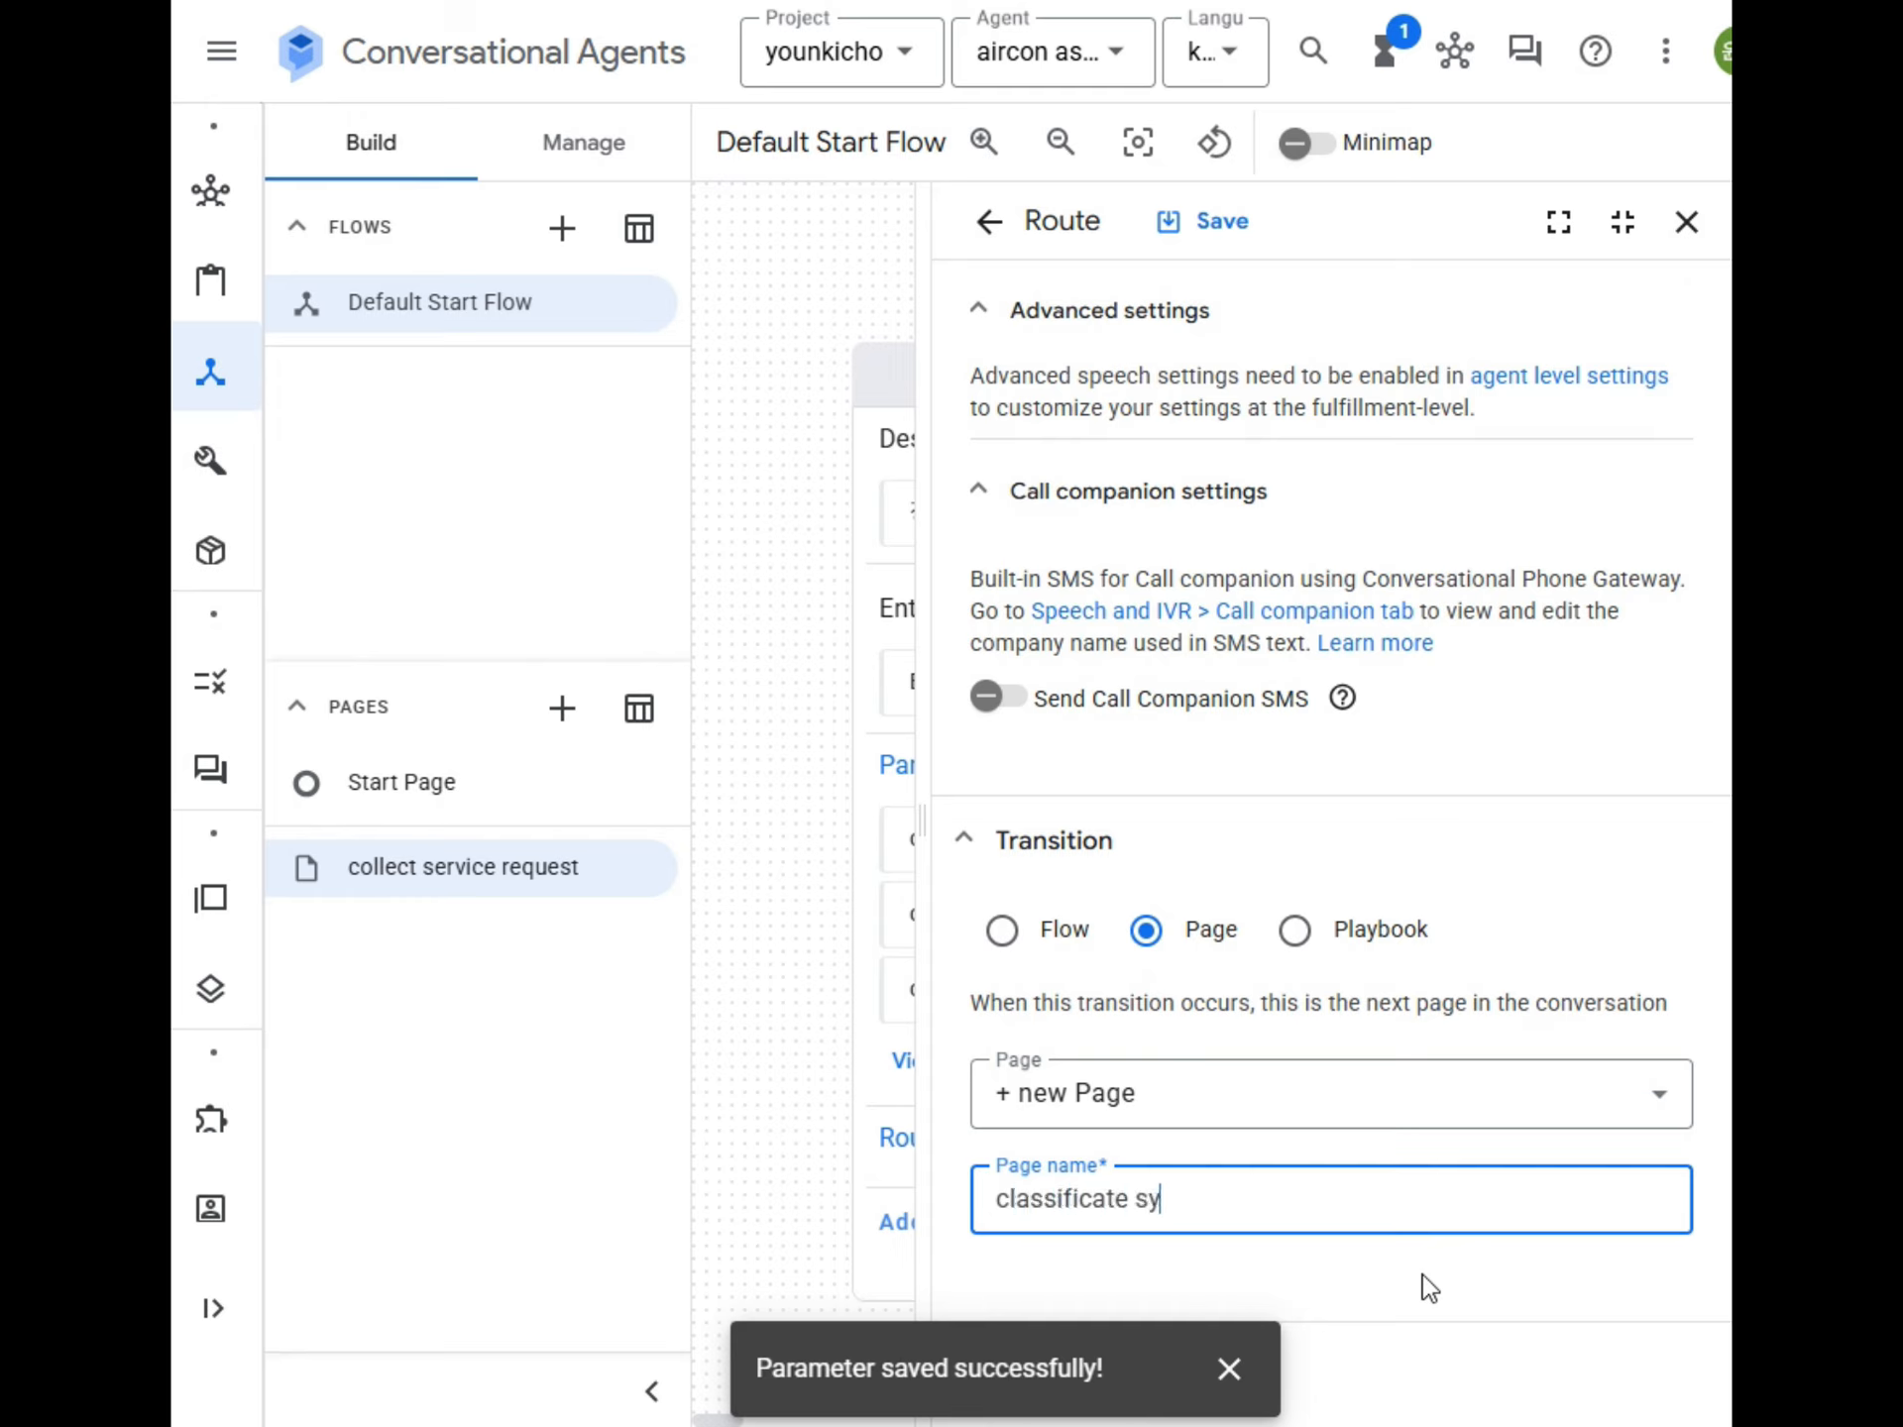
text(mptoms type)
click(1213, 243)
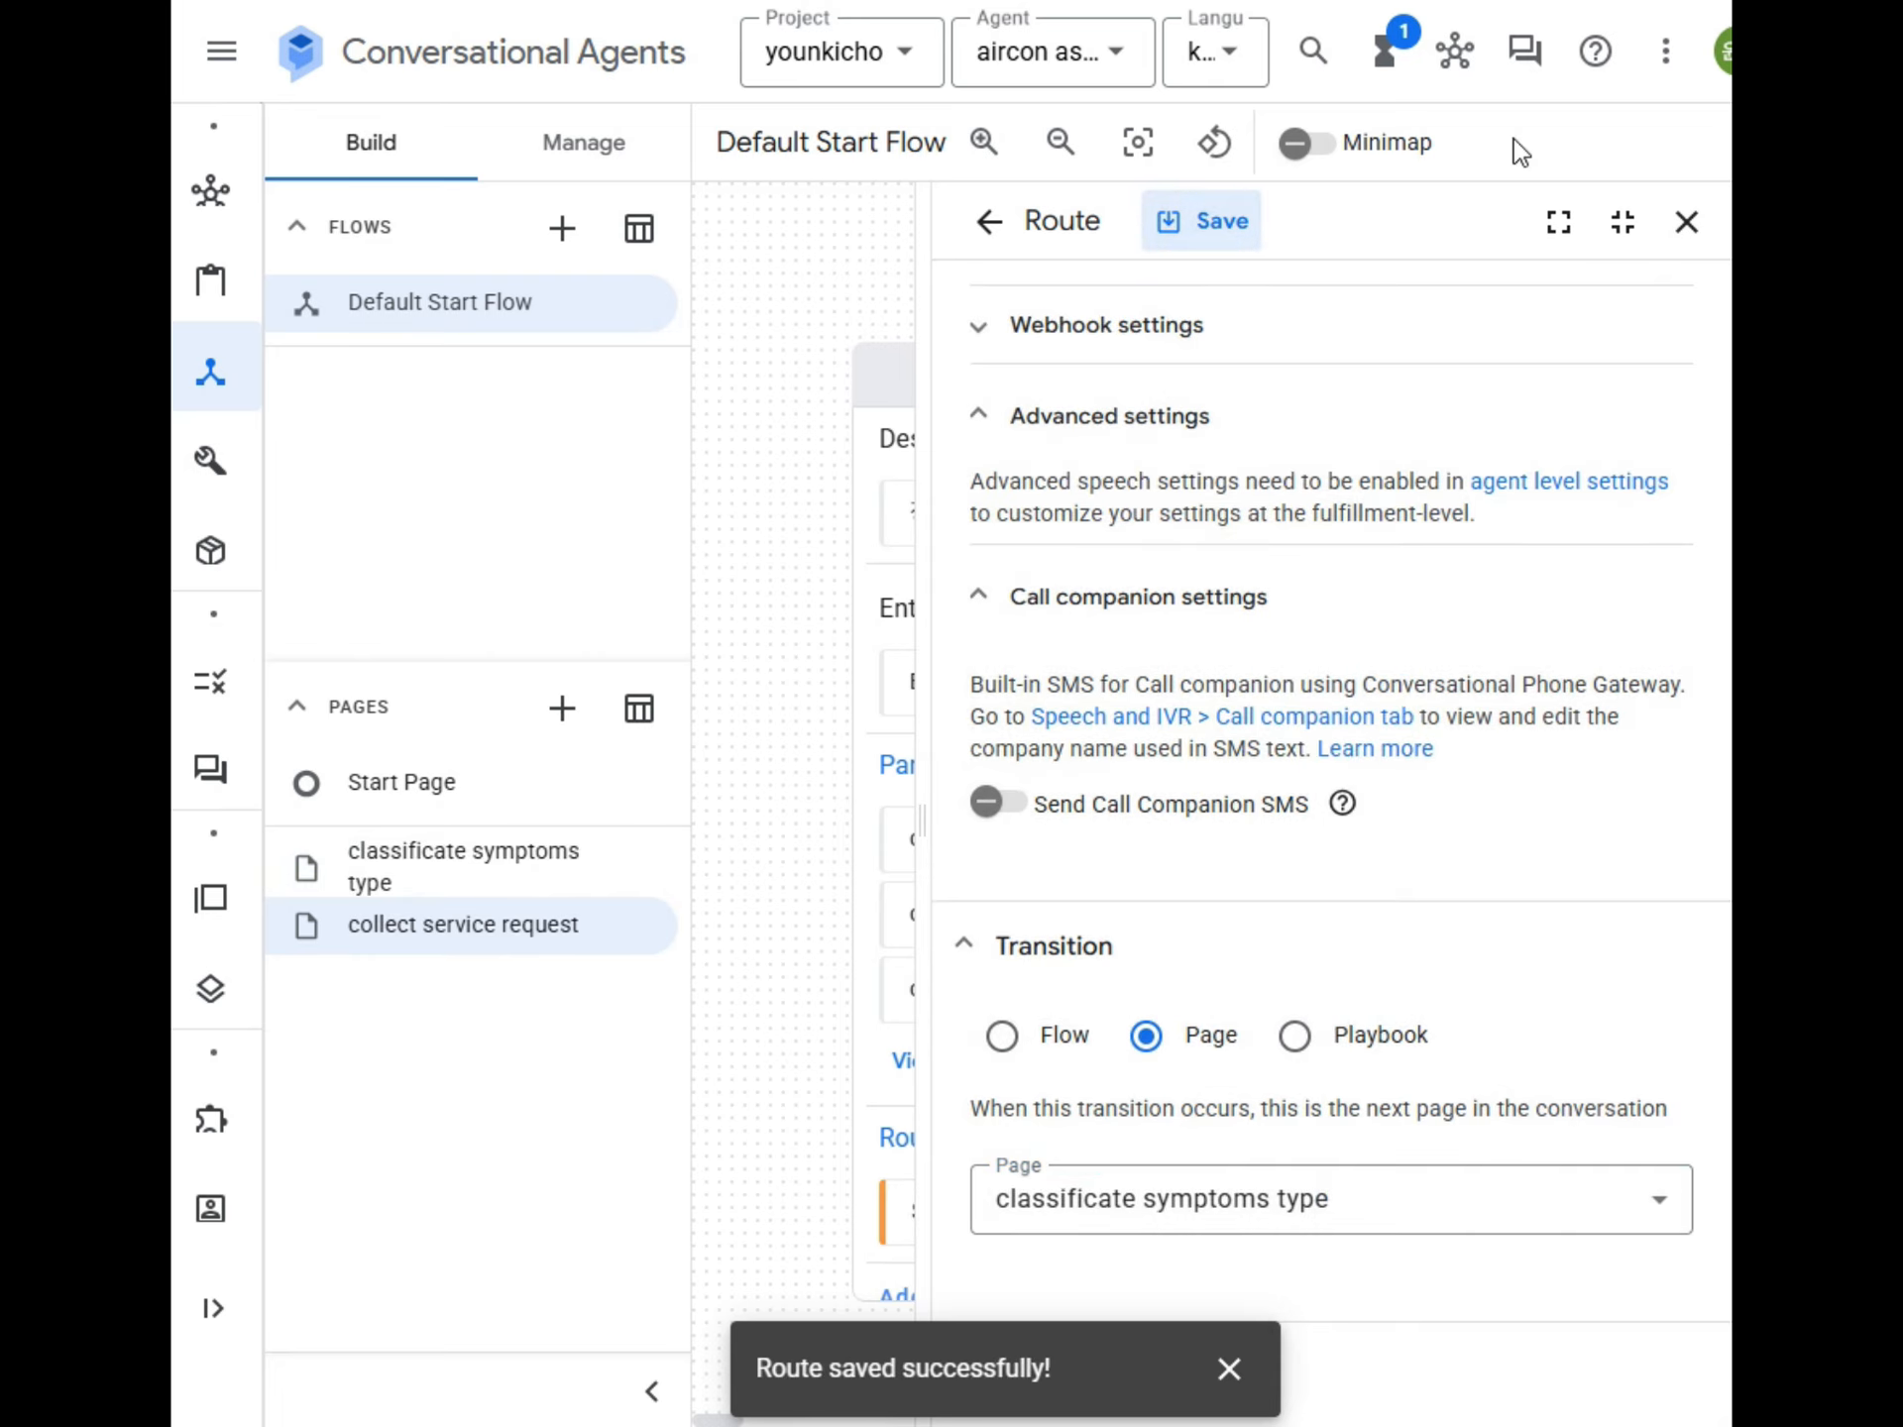
Reopen the simulator, reset the conversation and begin a new test from the Start page with the message "안녕하세요".
click(1531, 71)
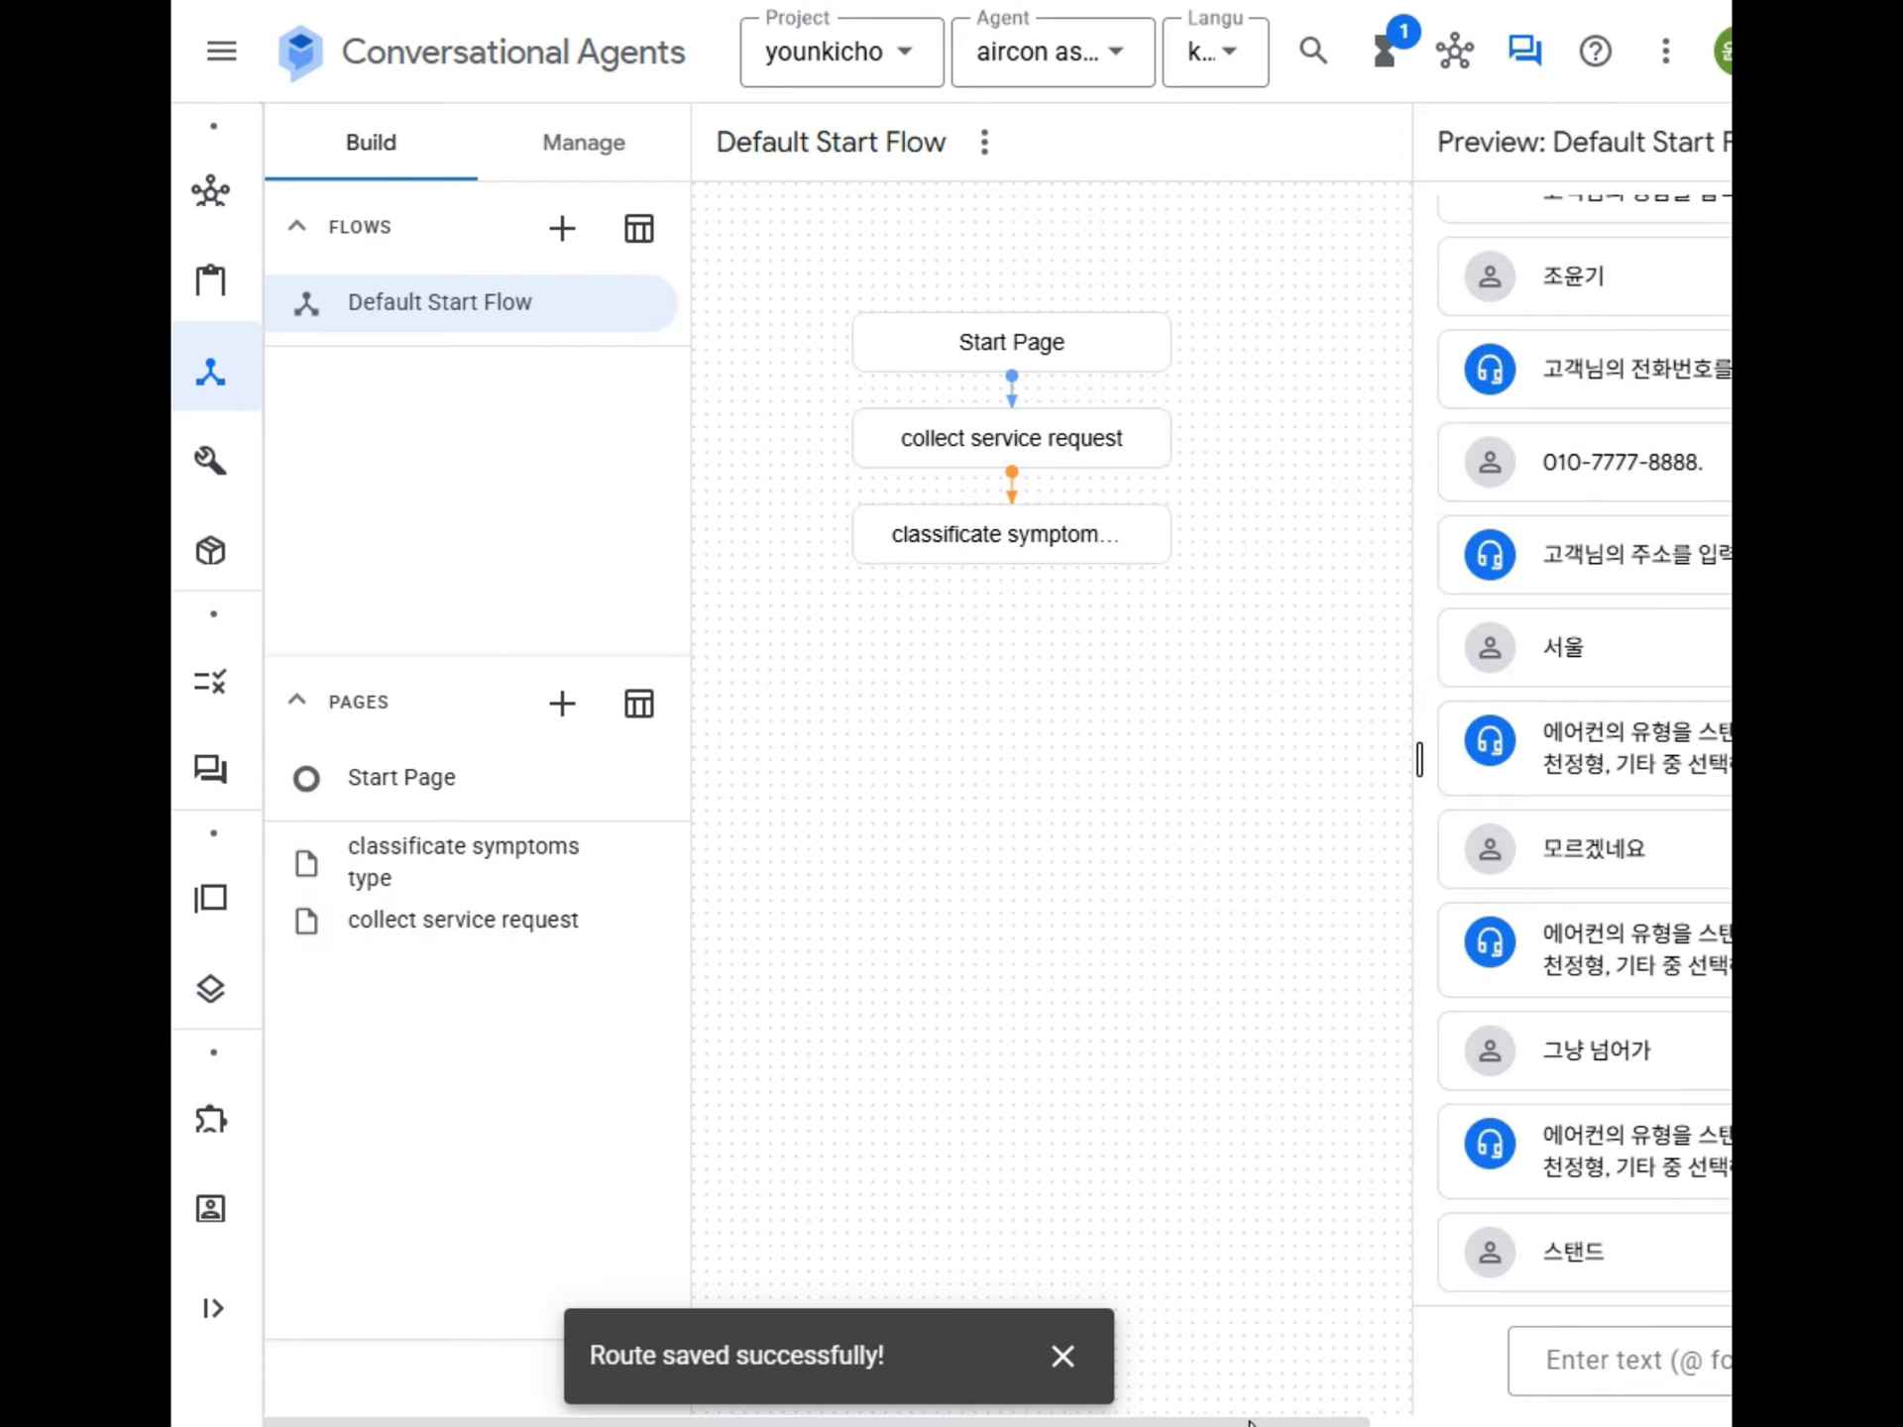
drag(1249, 1422, 1727, 1315)
click(1635, 148)
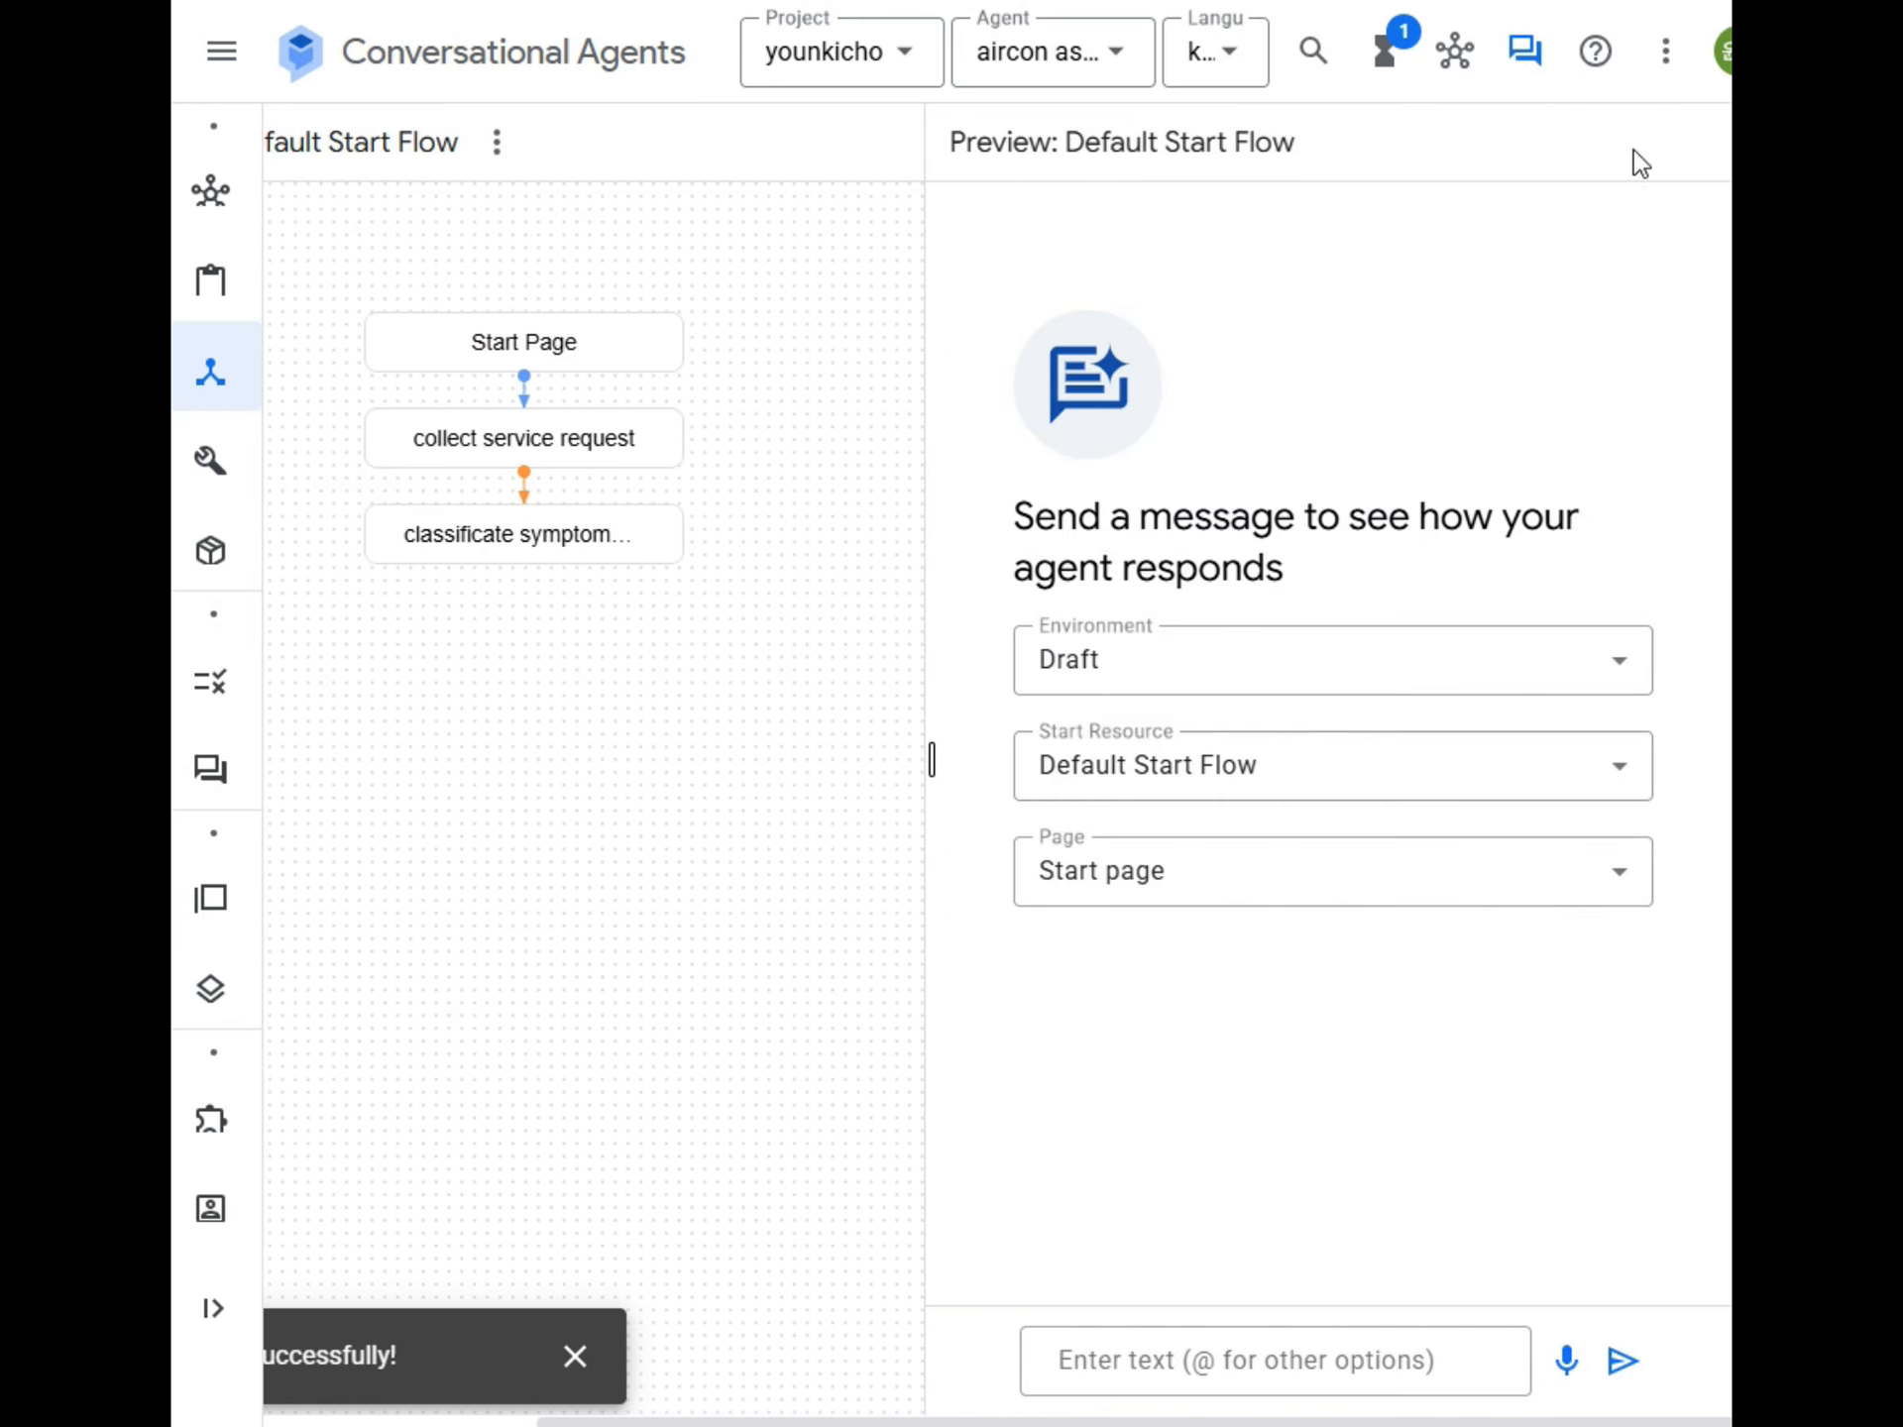
click(1179, 1350)
text(dk)
key(BackSpace)
key(BackSpace)
text(안녕하)
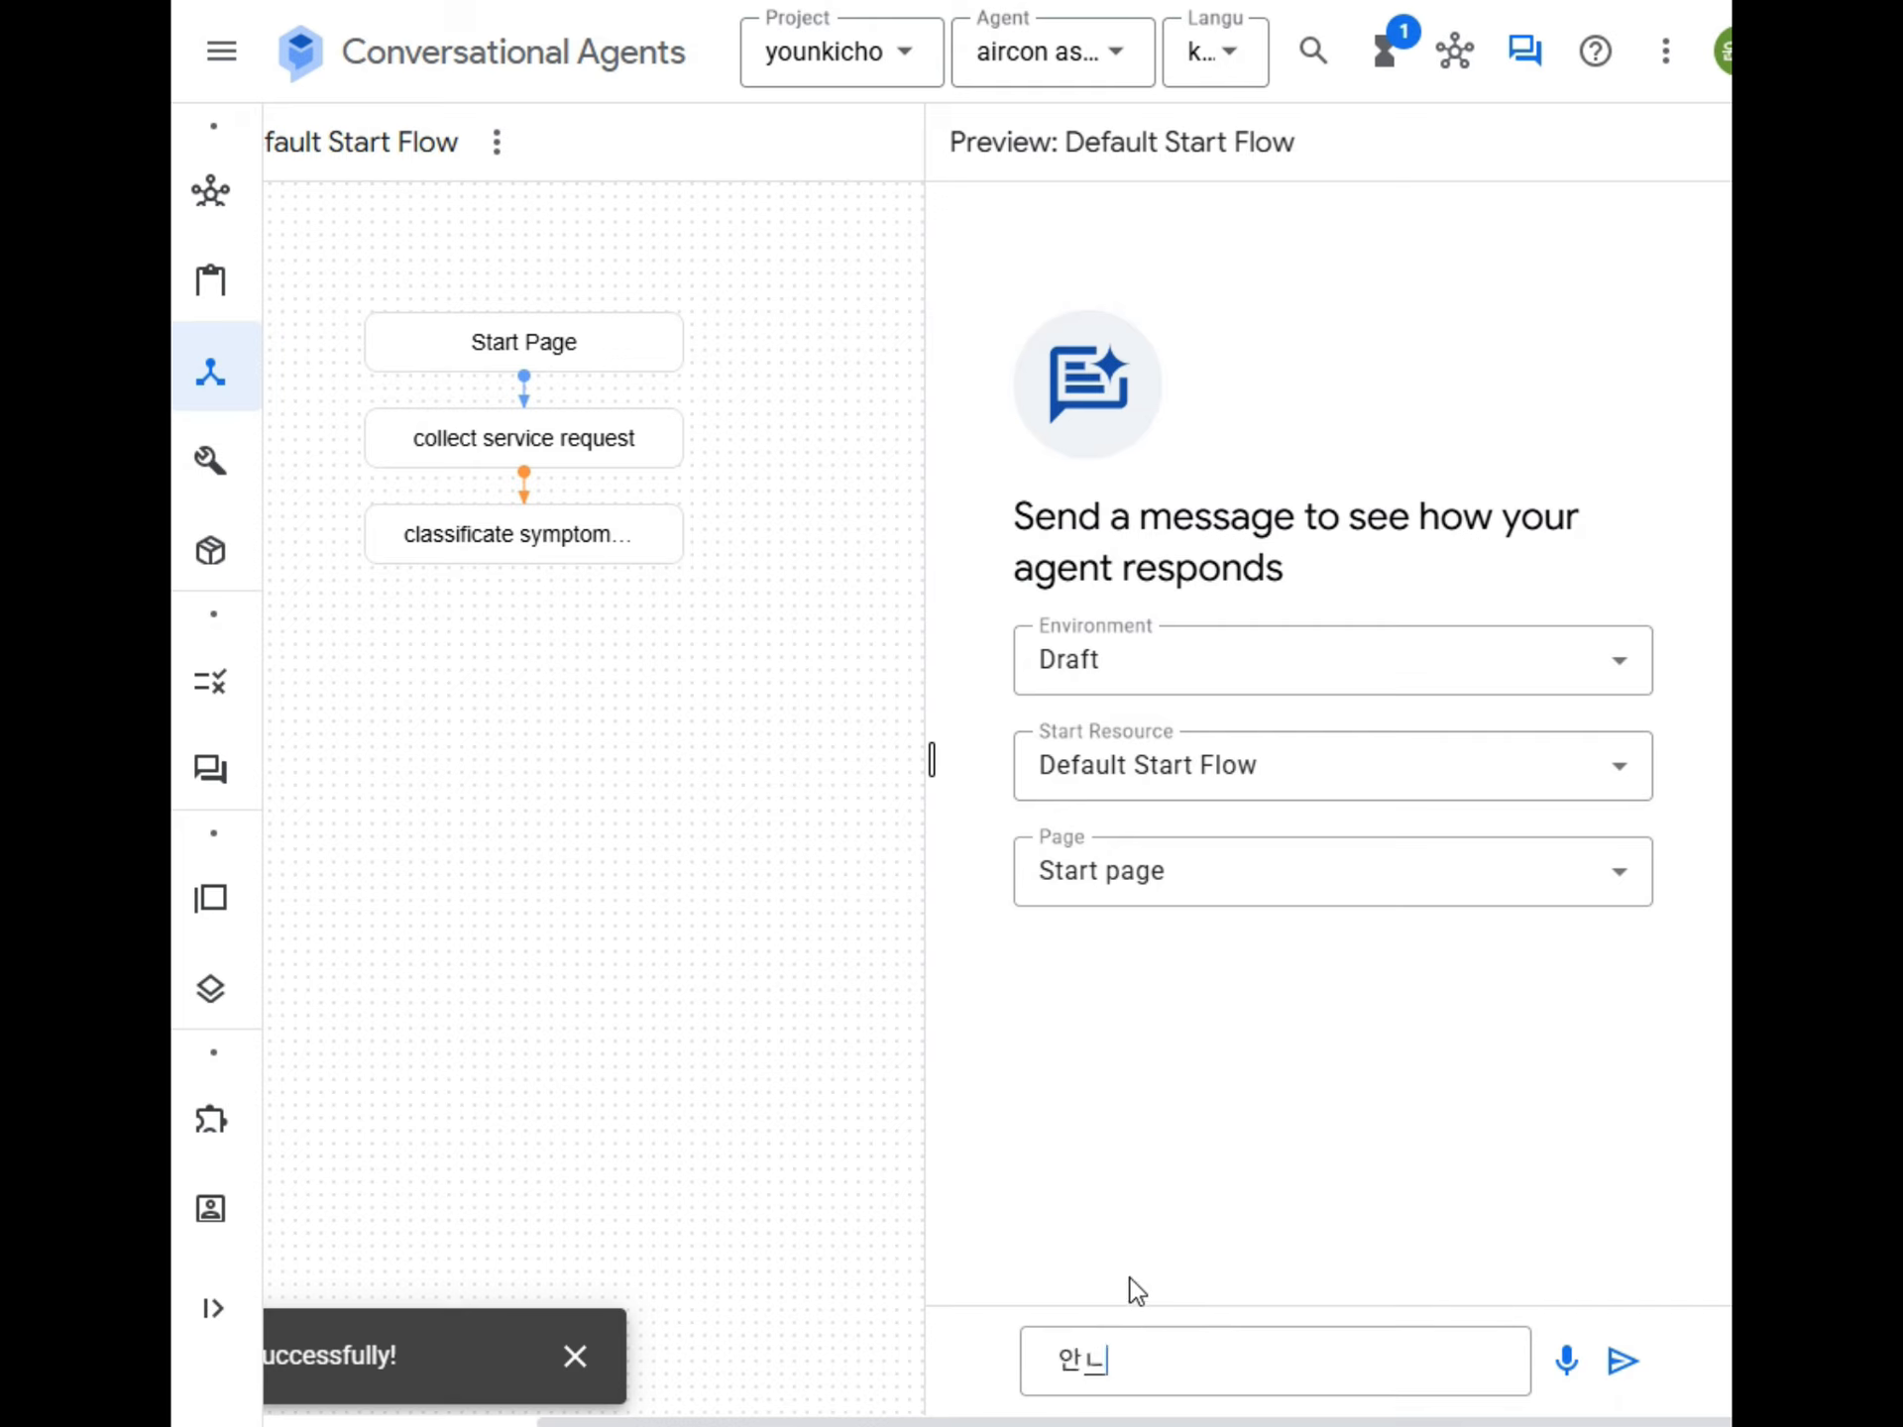
text(세요)
key(Return)
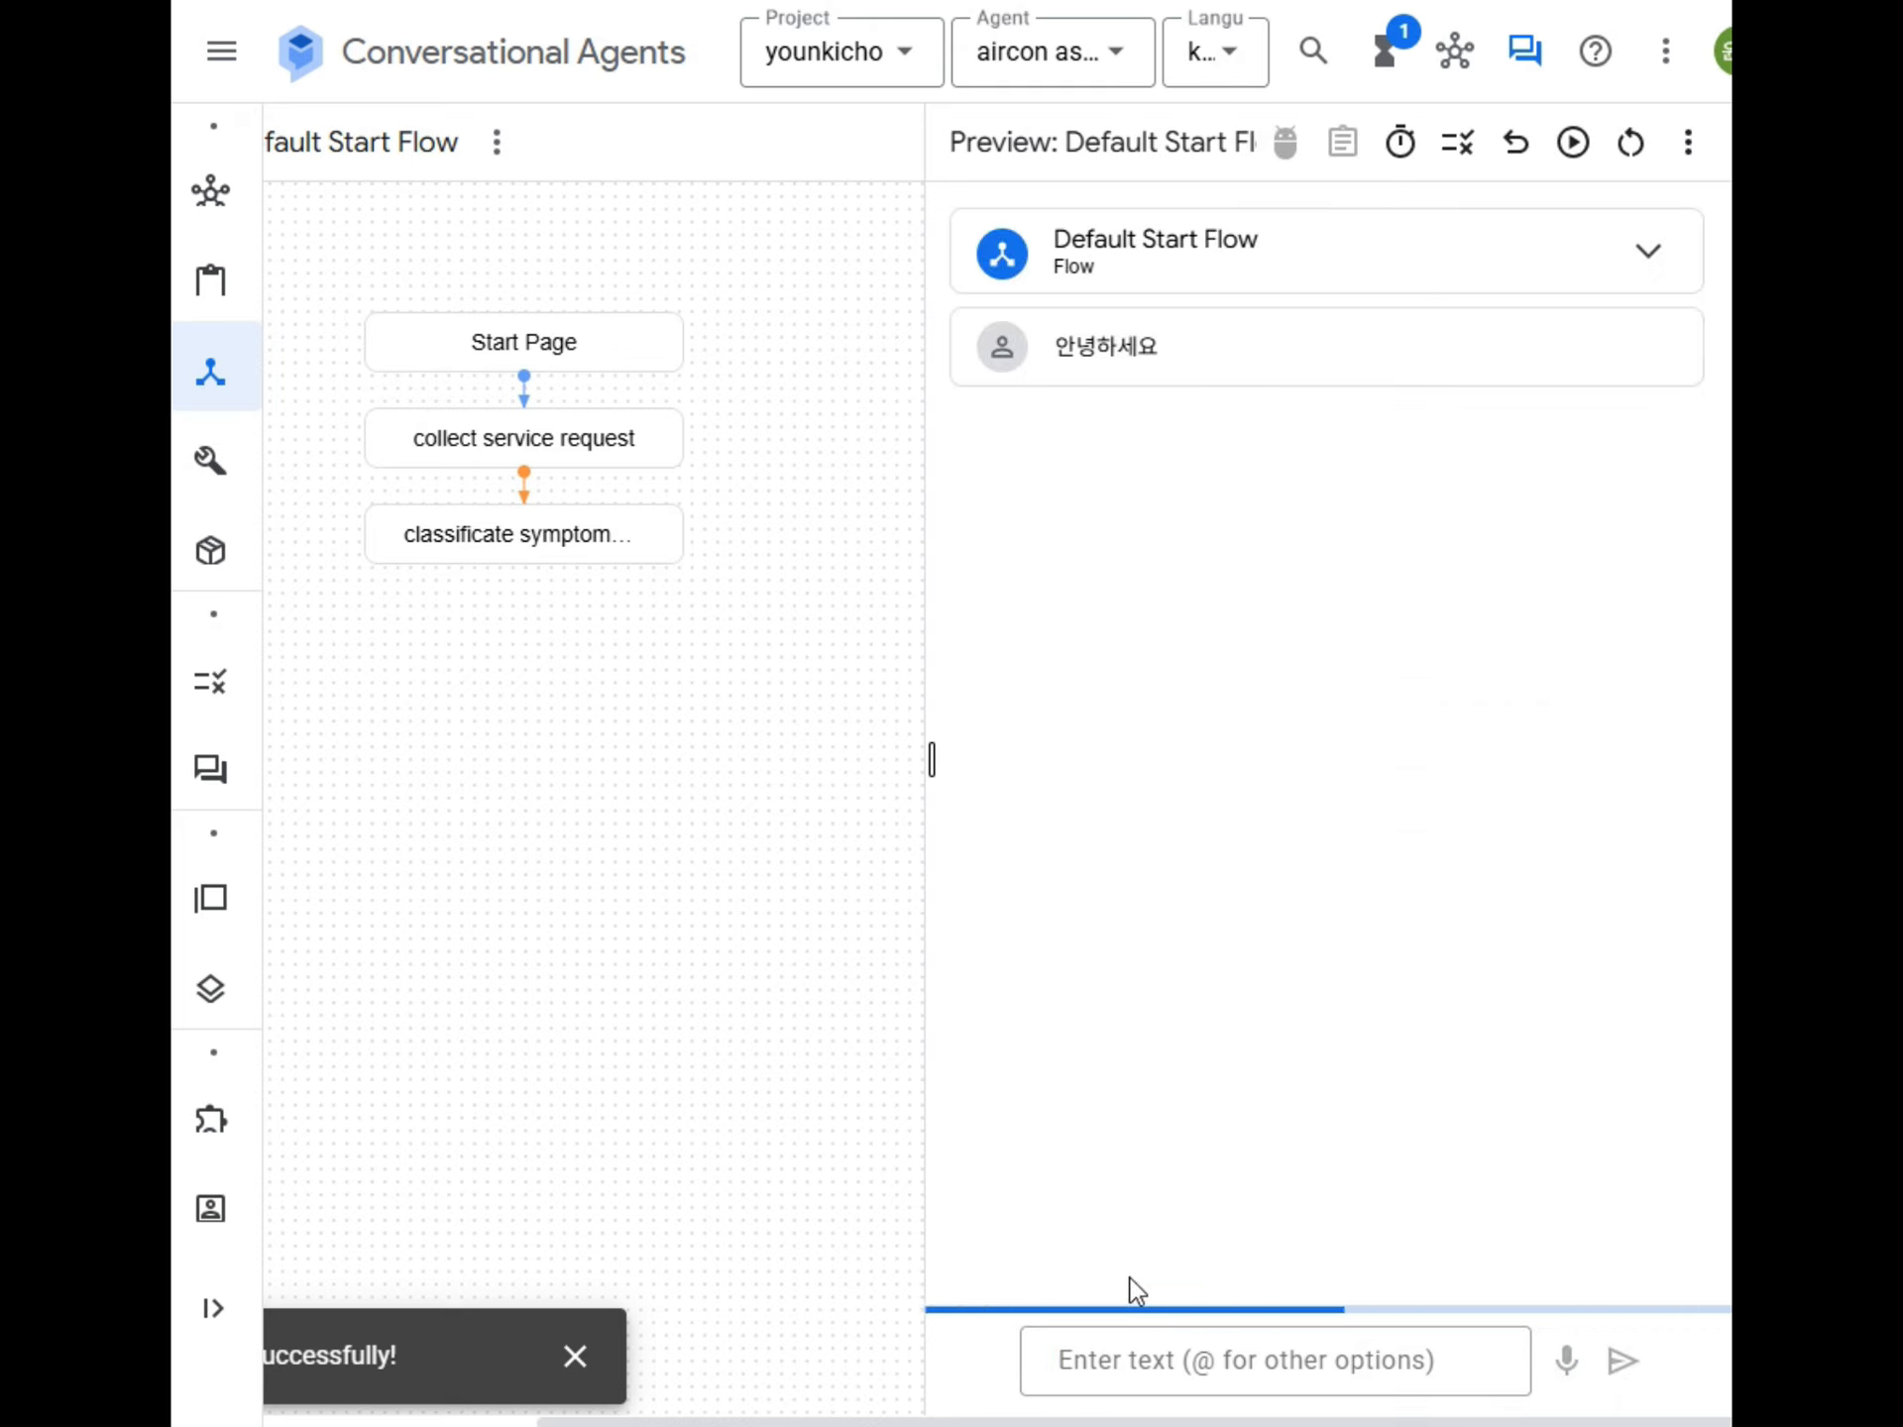
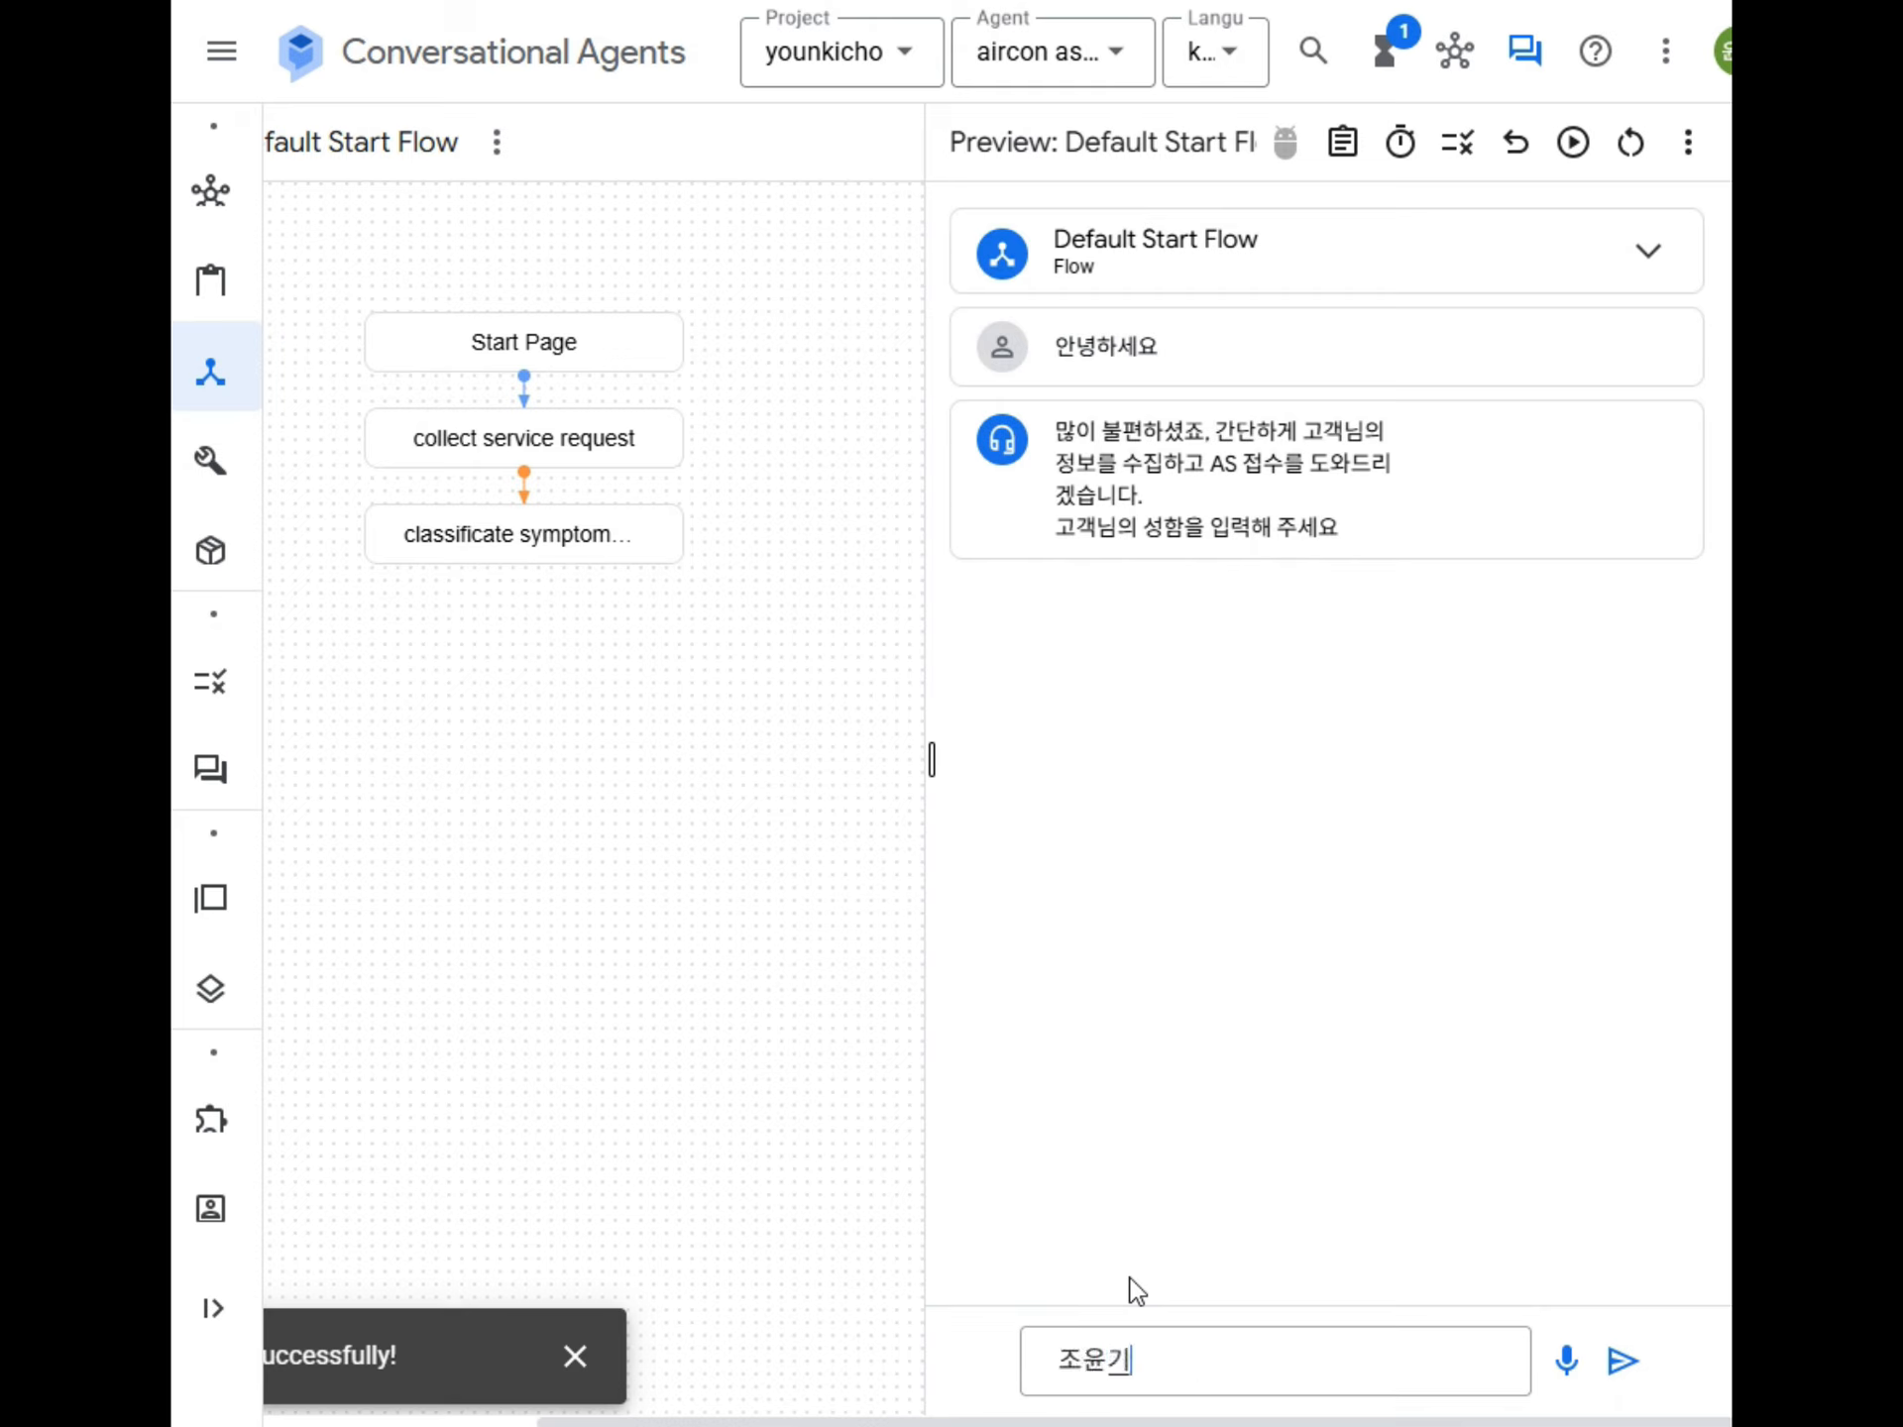
Reply to the agent's prompts in the simulator with the customer's name, phone number and address.
key(Return)
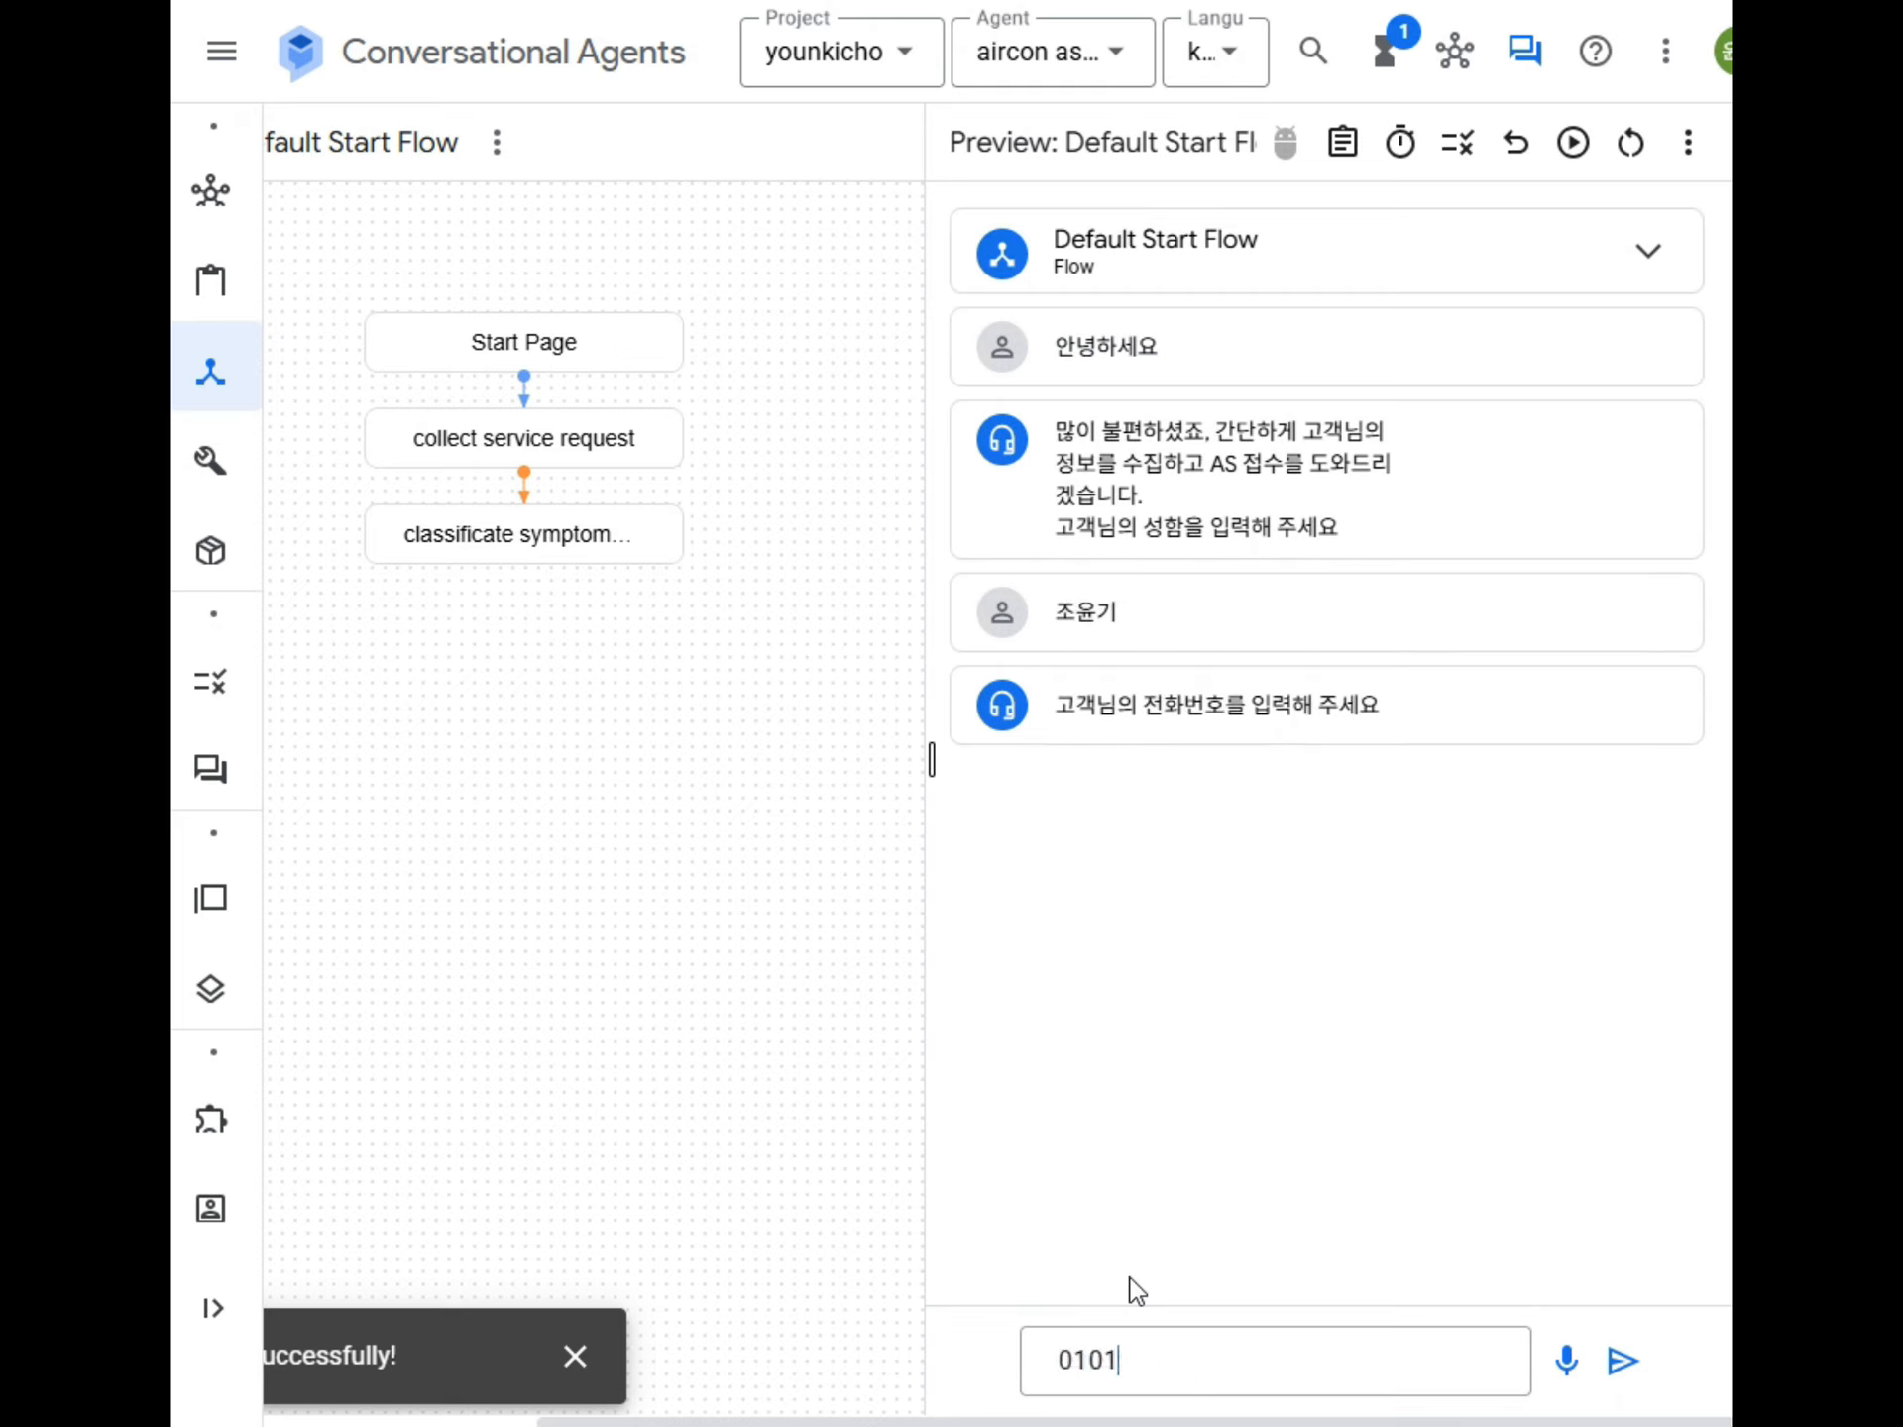
key(BackSpace)
key(Return)
key(Return)
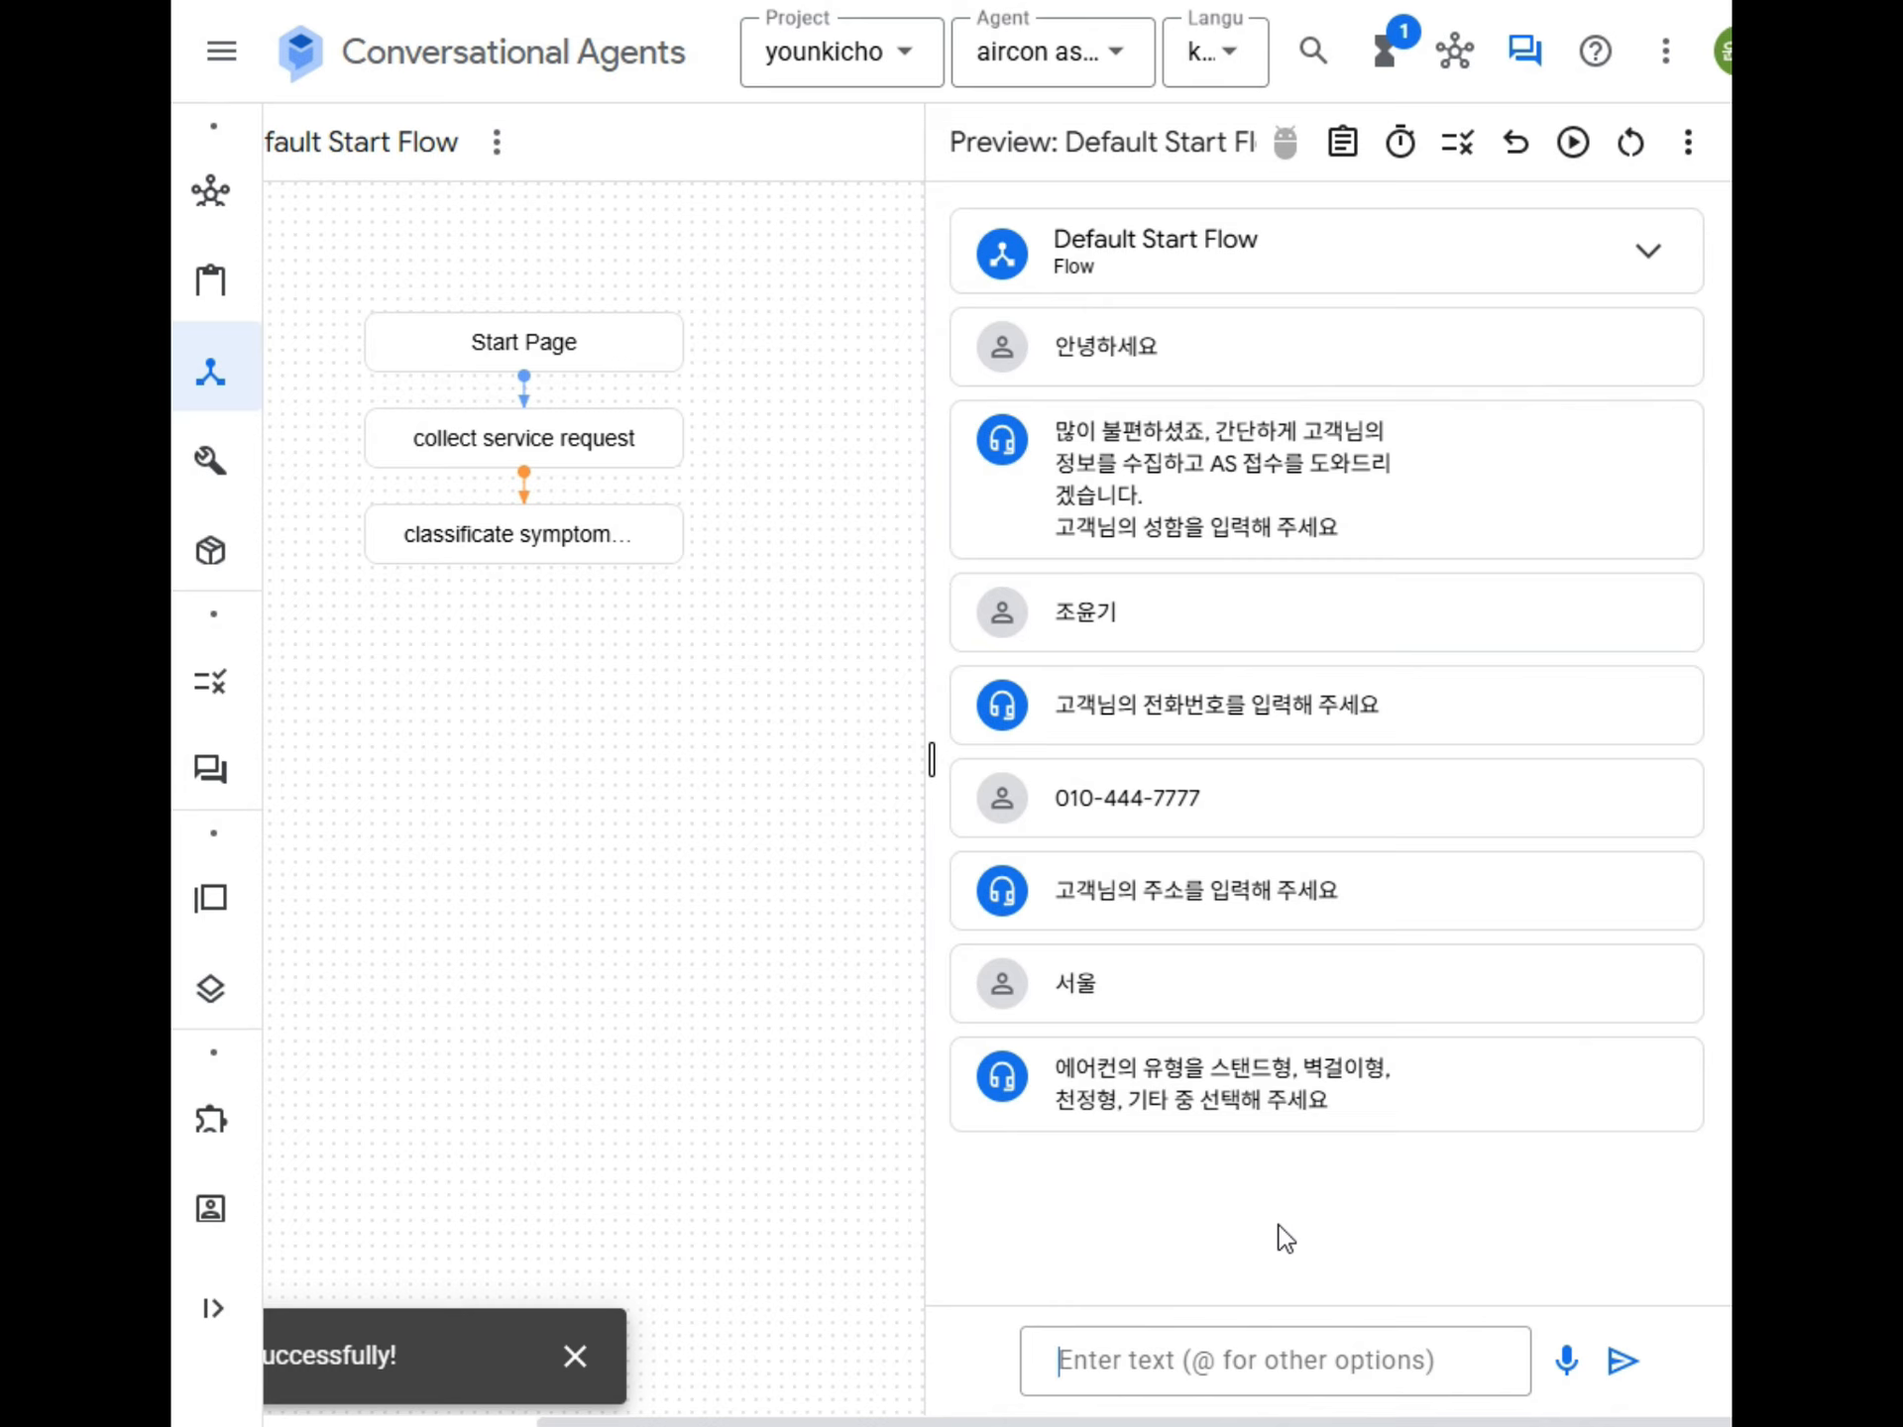
Answer the air conditioner type prompt with "스탠드" and check the agent's reply from the condition route.
text(스탠드)
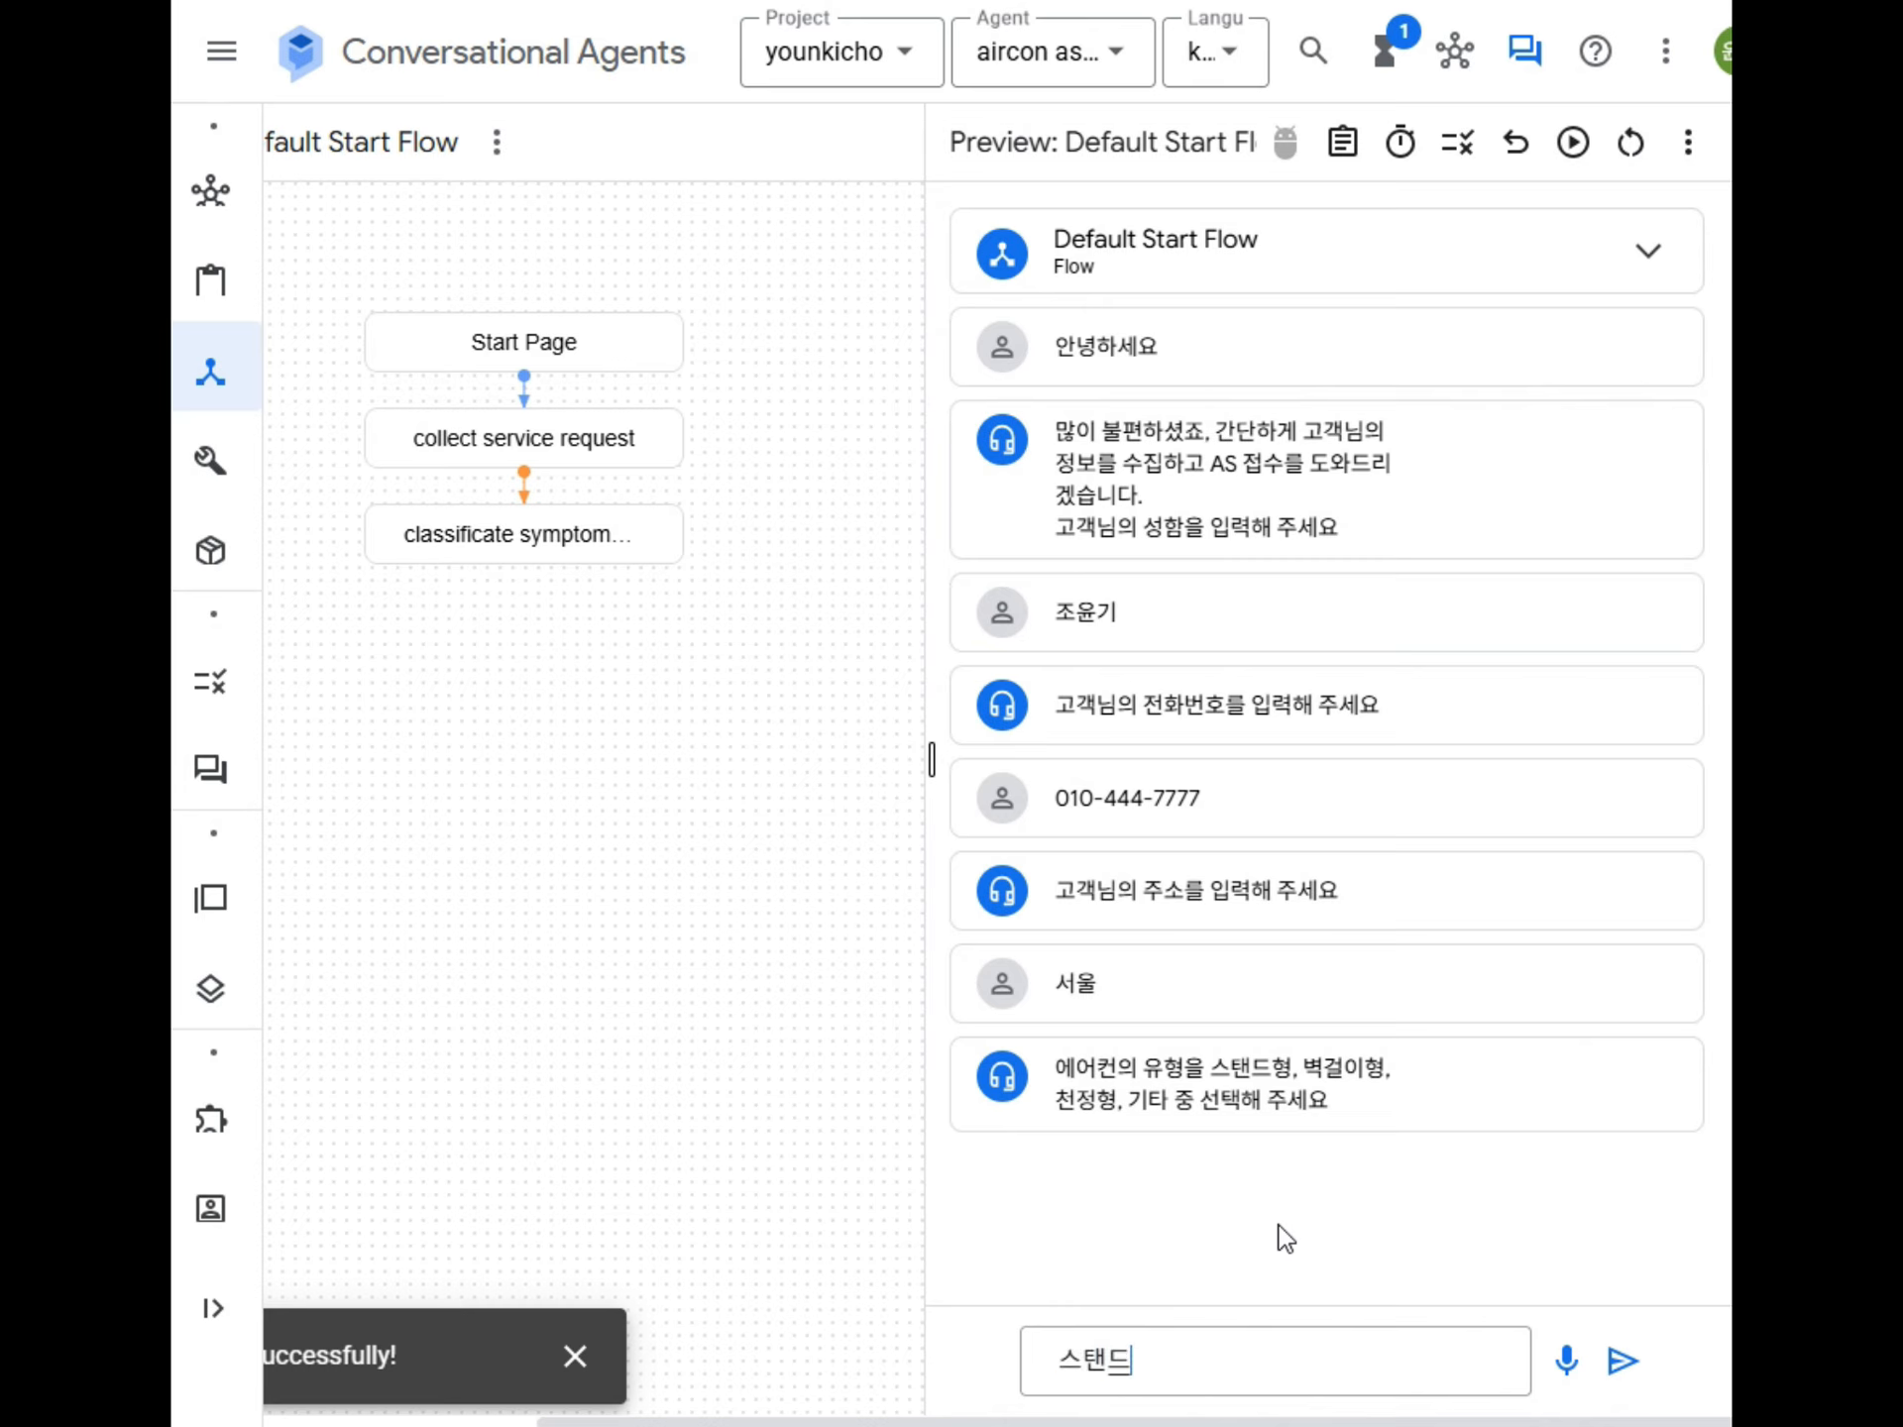
key(Return)
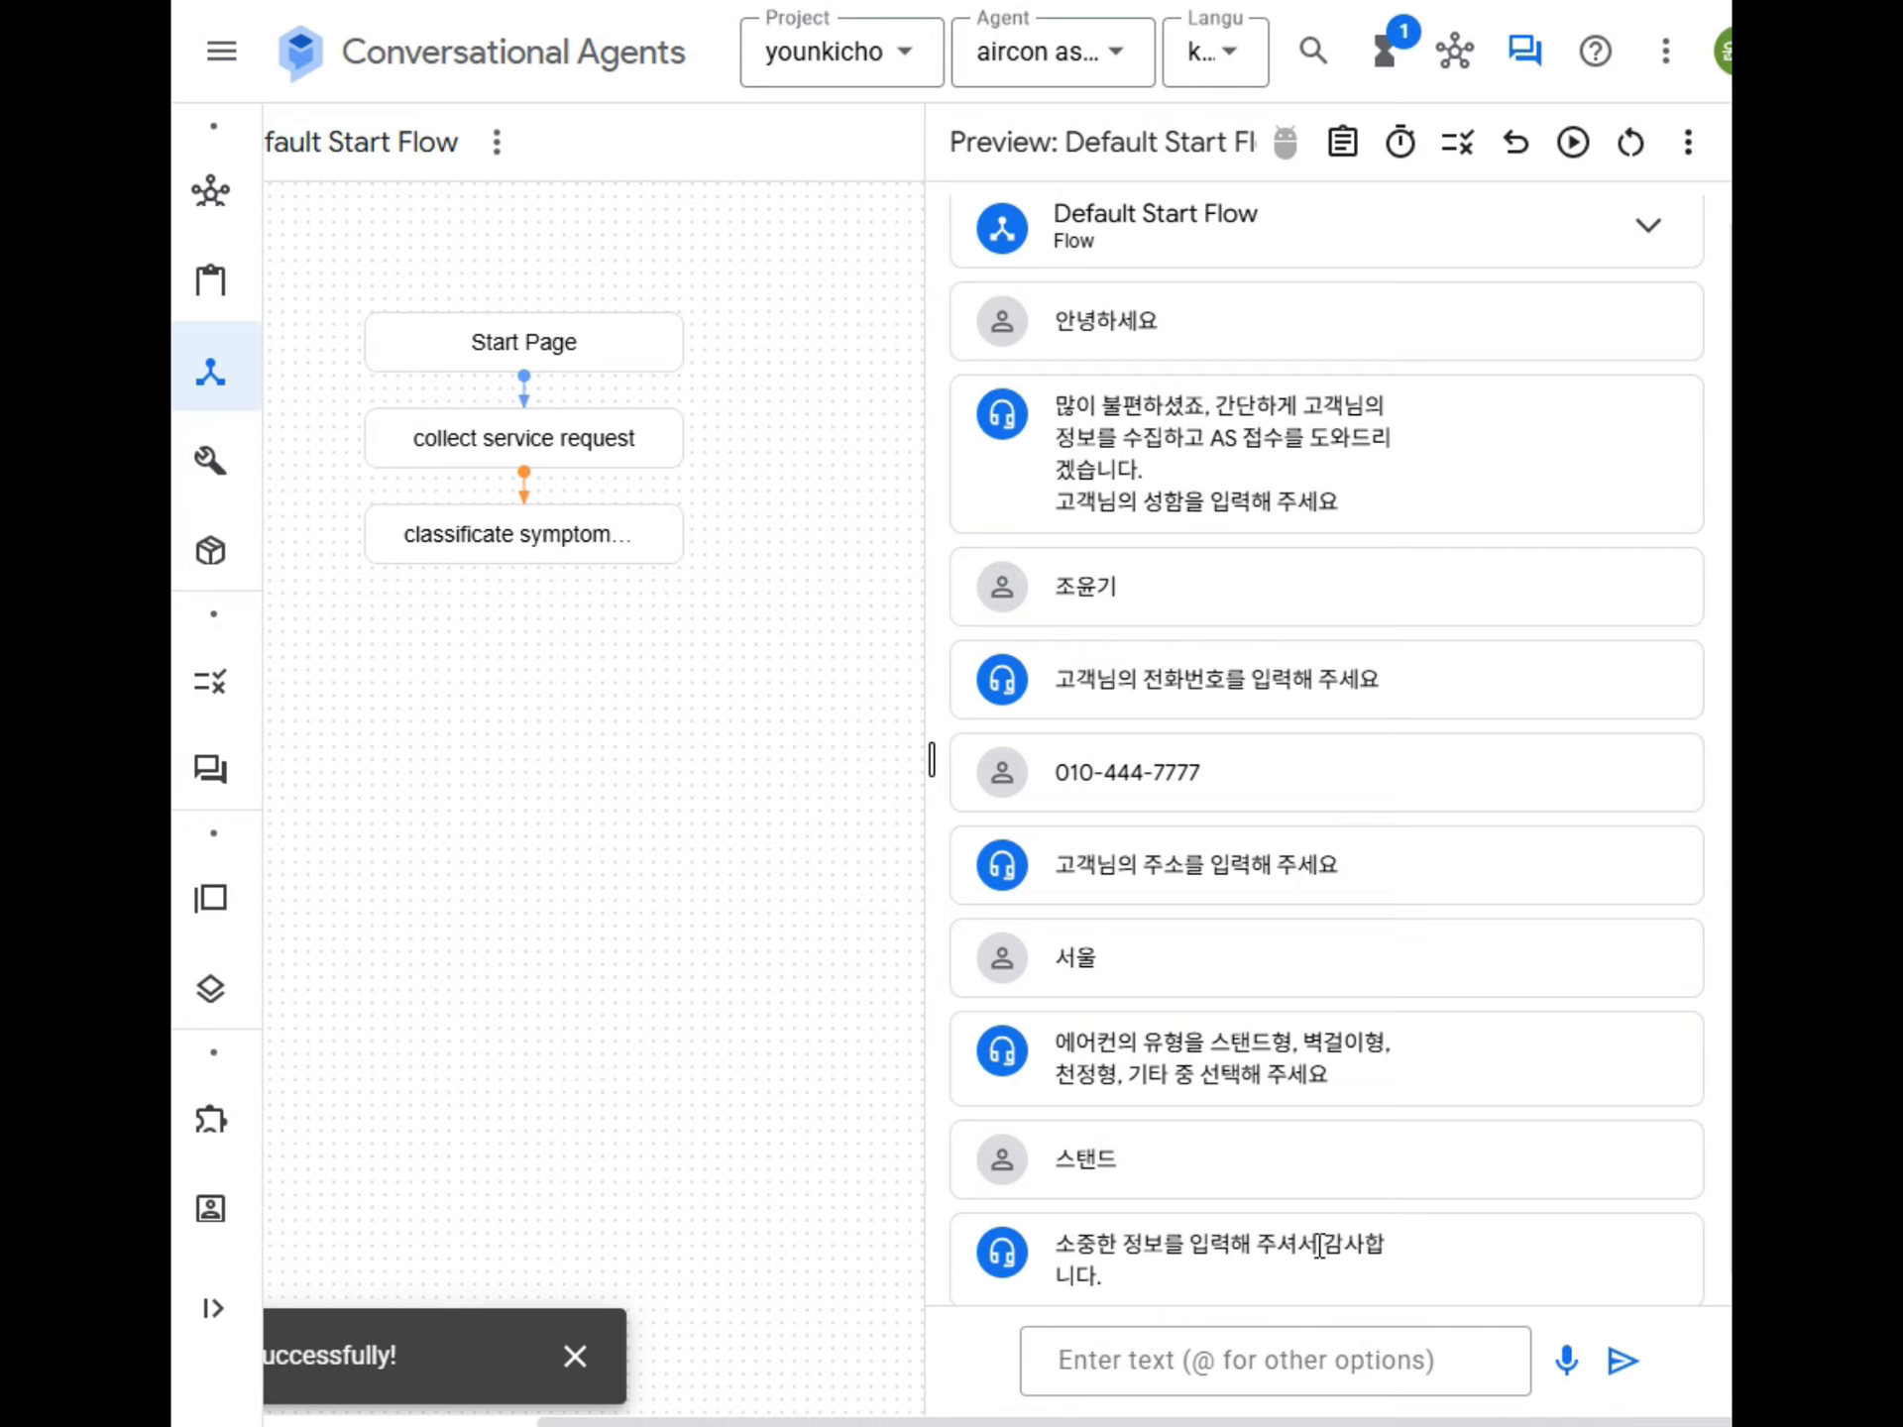
scroll(1298, 1179, down, 1)
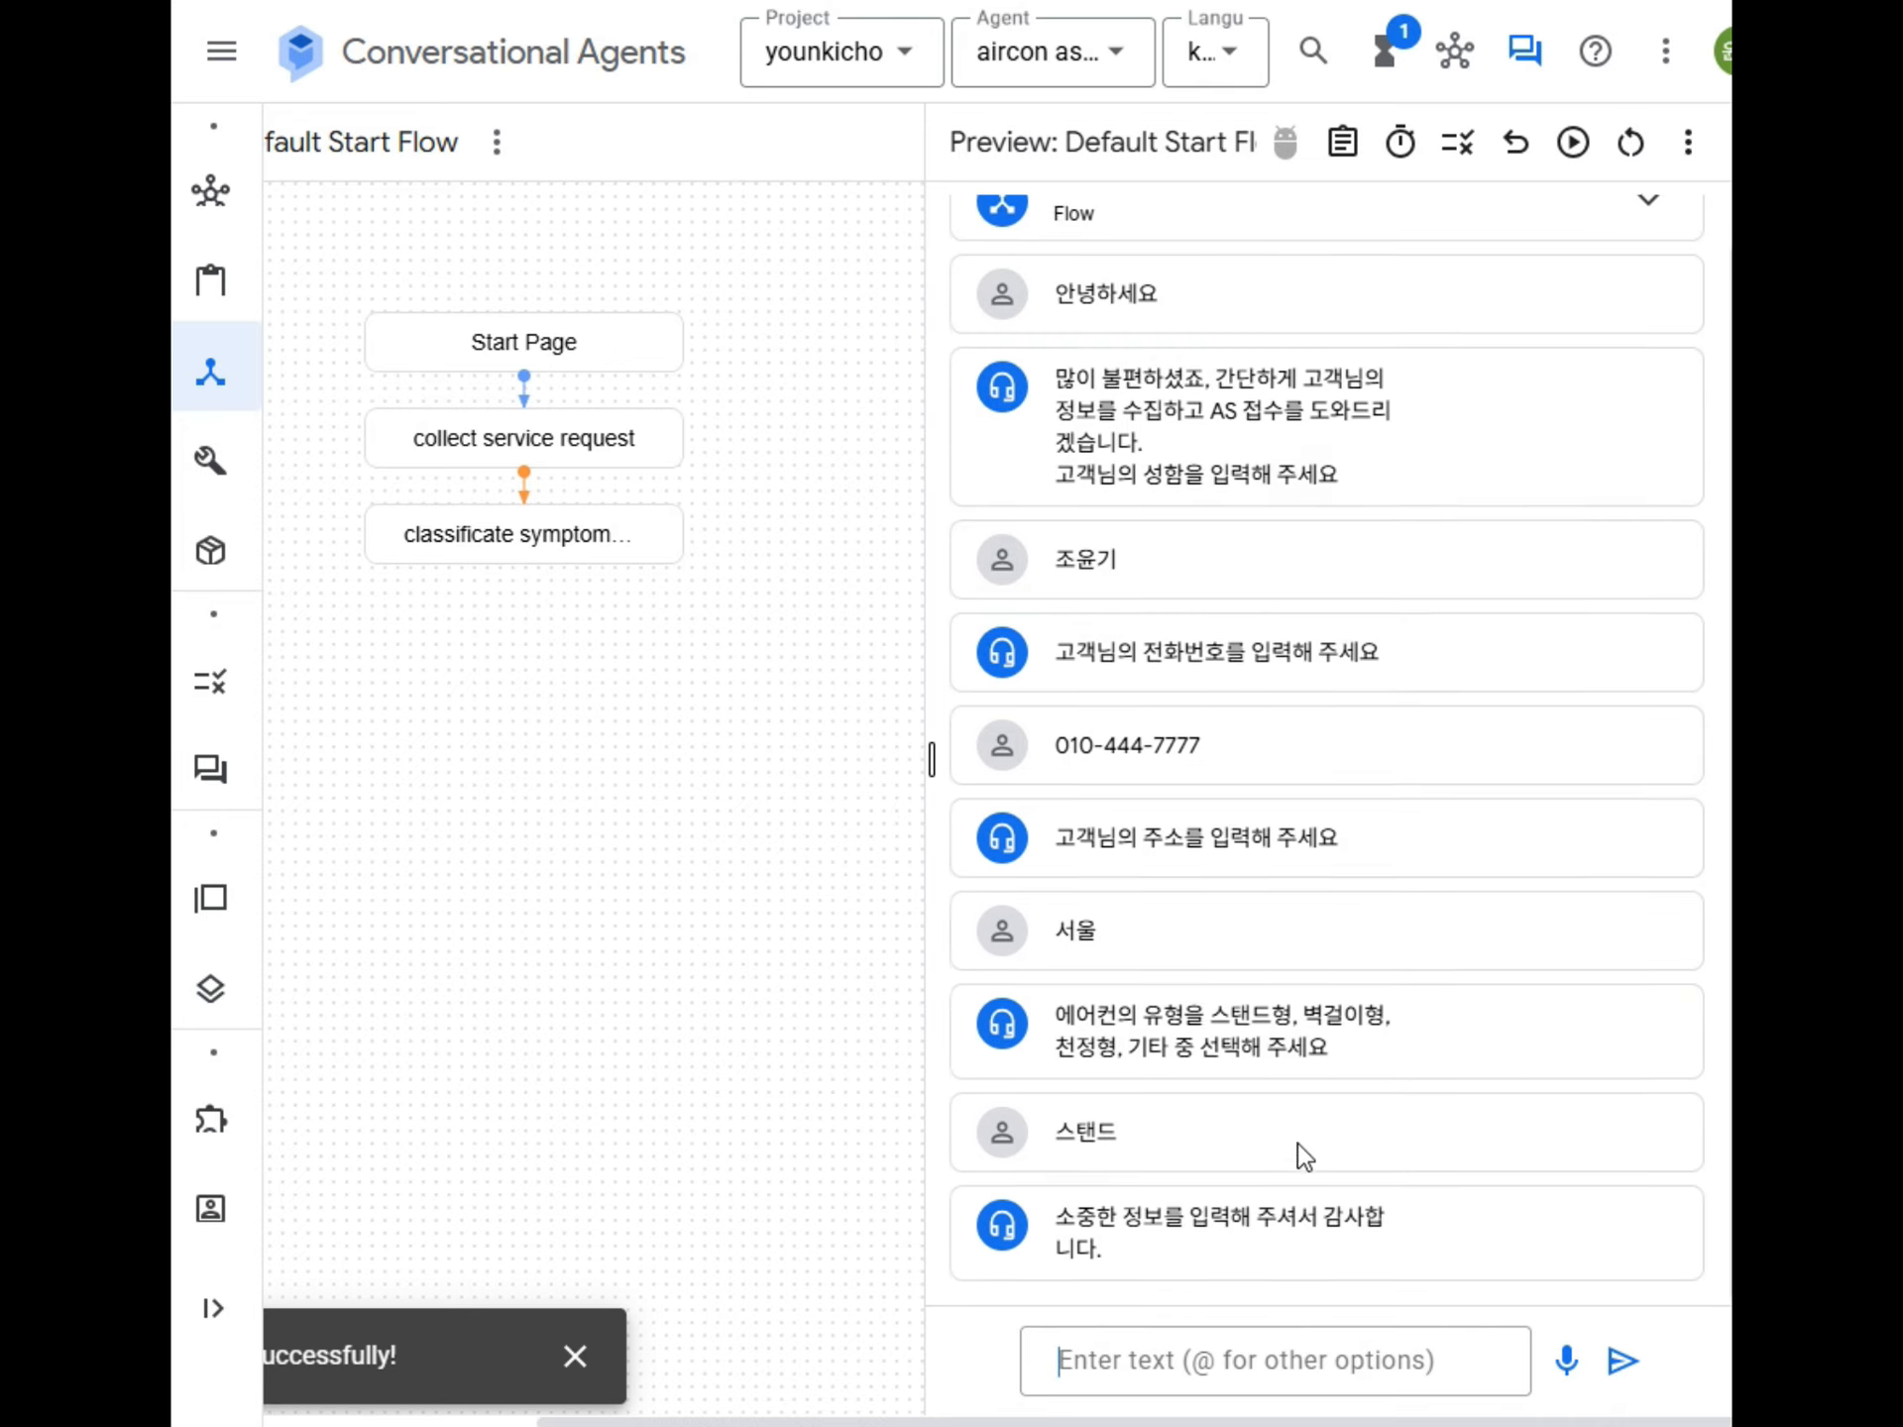